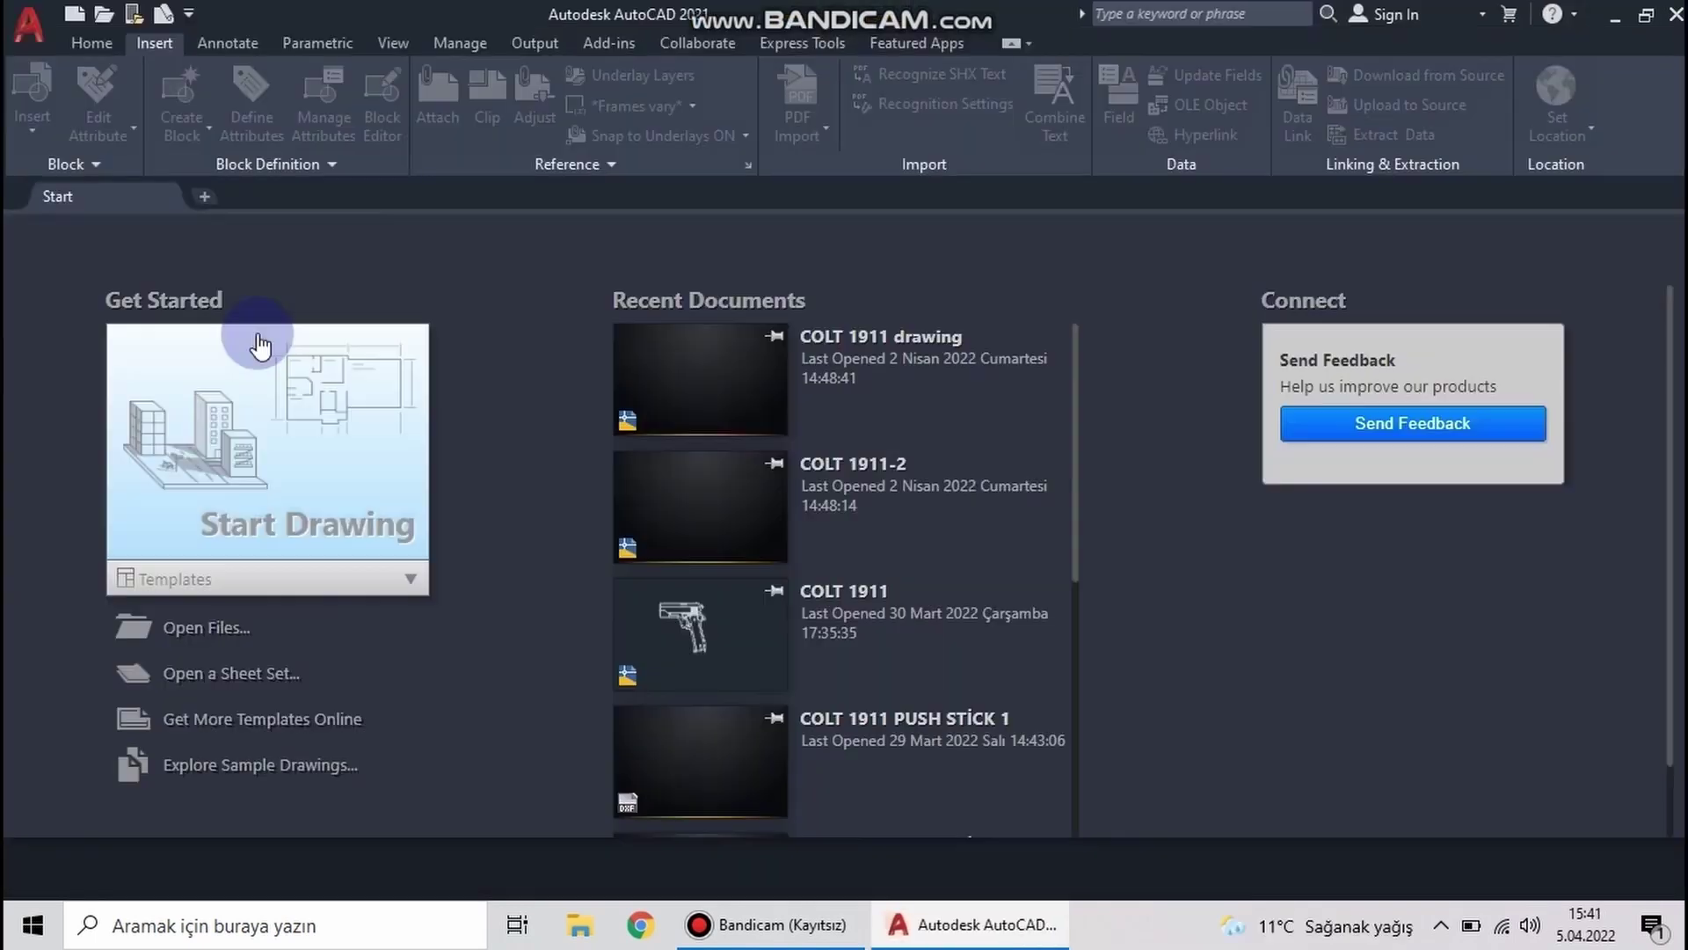
Start a new blank drawing and draw an 800-unit horizontal line with Ortho on
{"action": "left_click", "coordinate": [256, 340]}
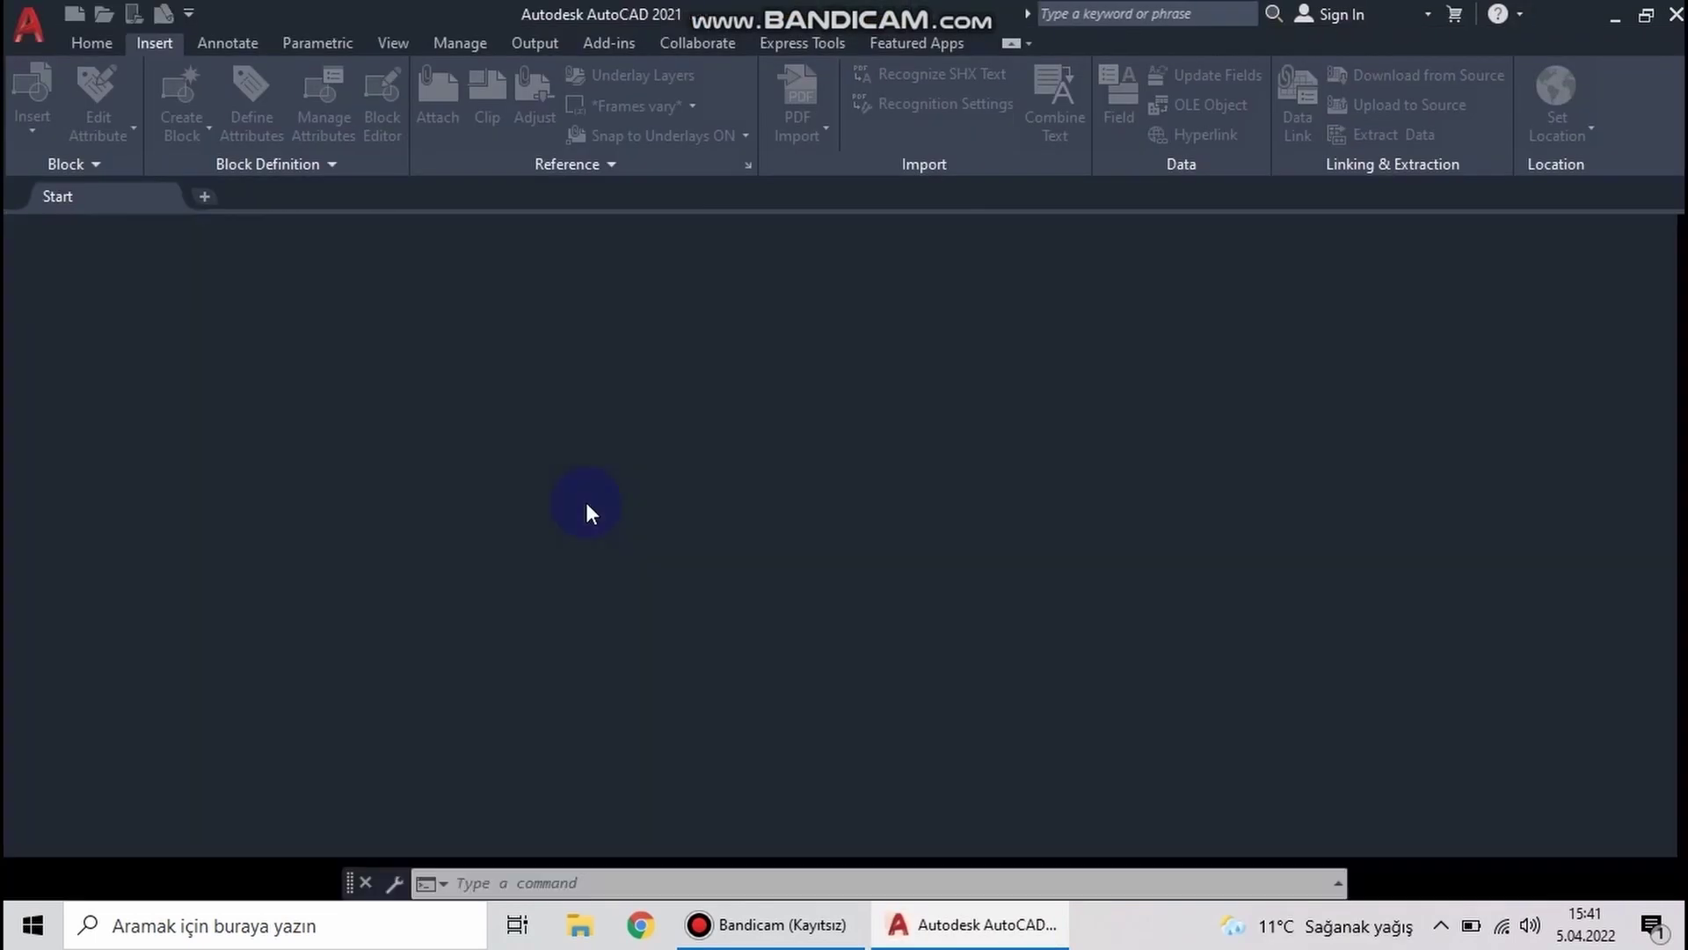
{"action": "left_click", "coordinate": [92, 42]}
{"action": "left_click", "coordinate": [31, 92]}
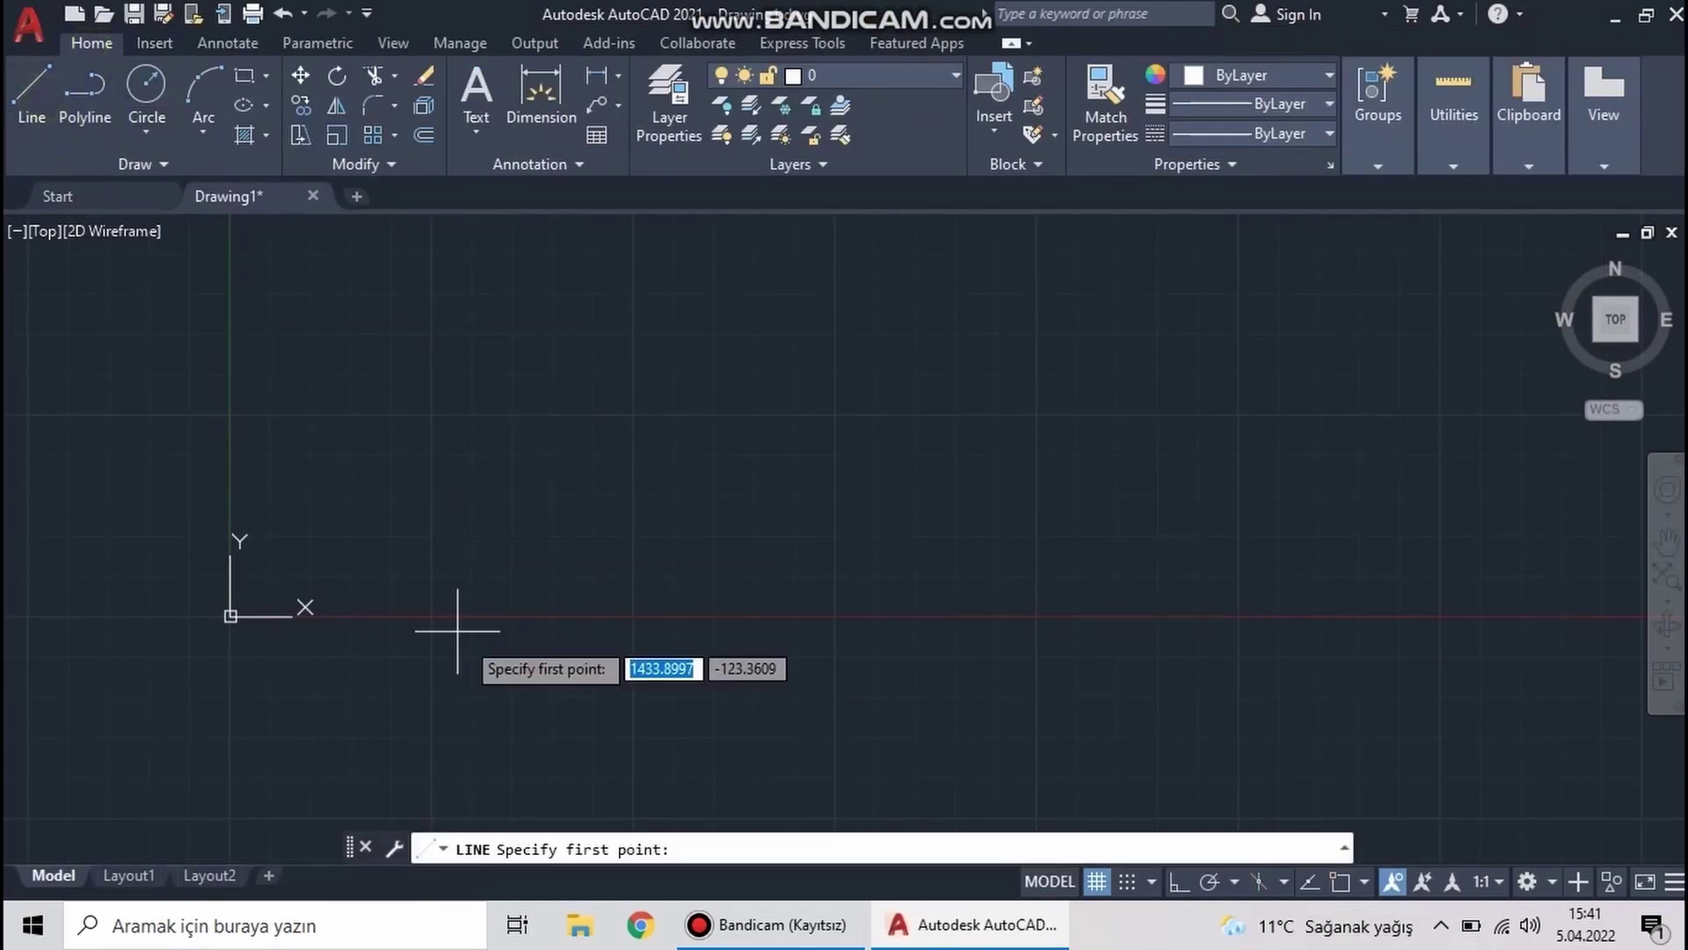
{"action": "left_click", "coordinate": [358, 484]}
{"action": "key", "text": "Escape"}
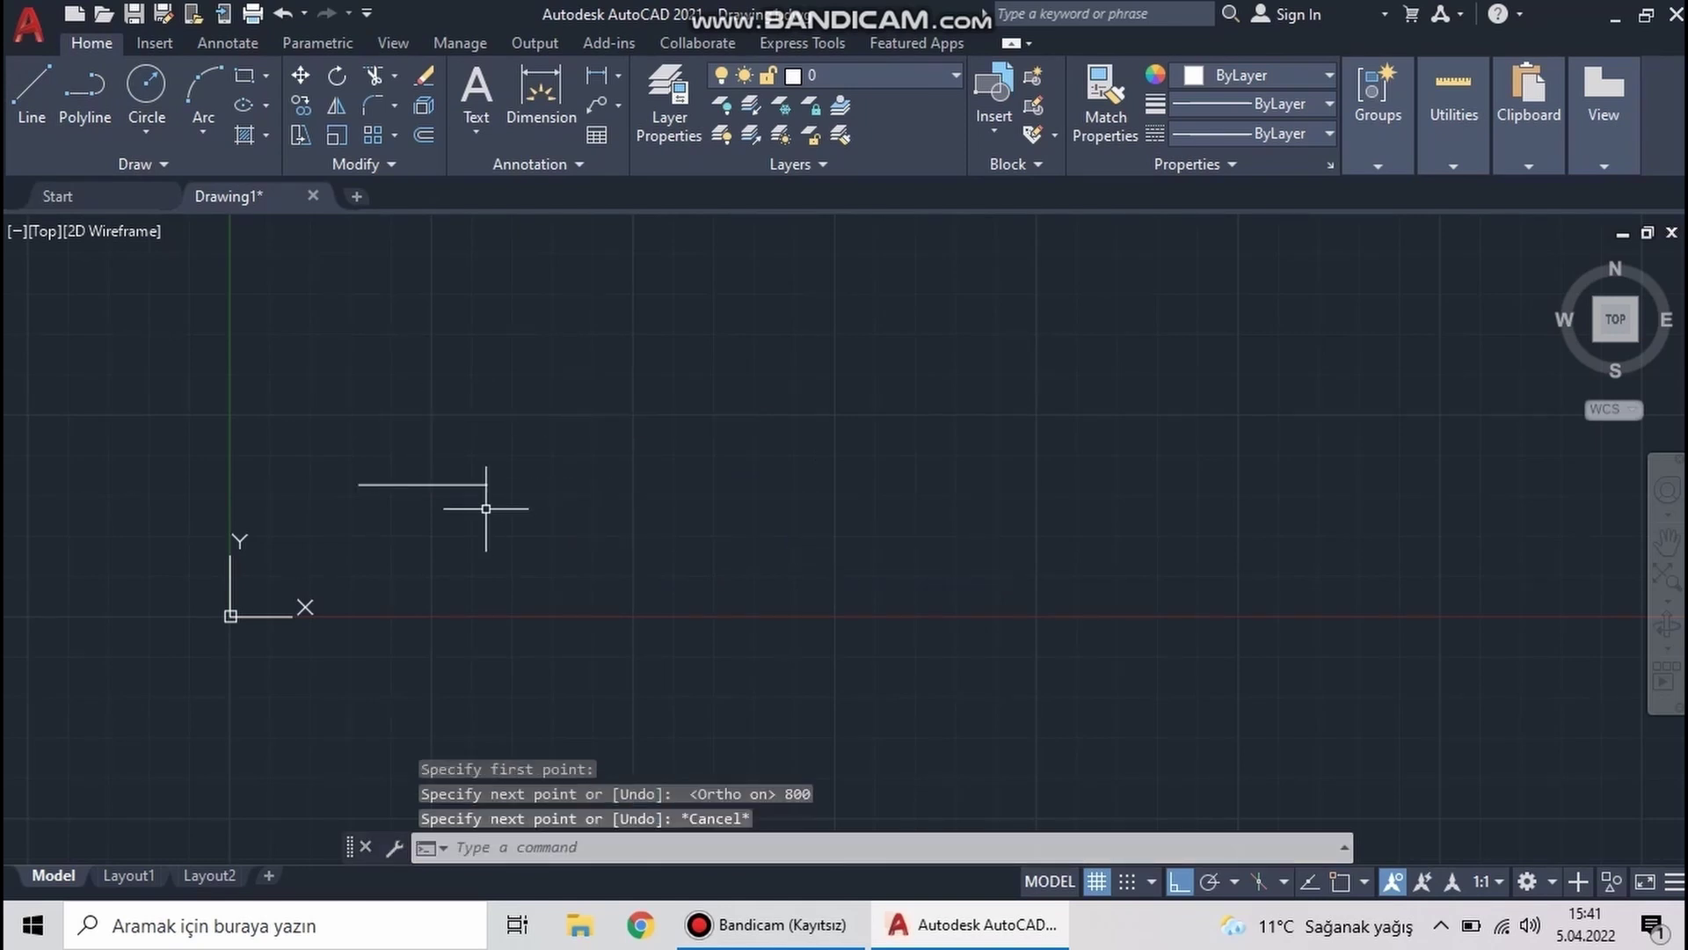
Drag the rifle image file from the desktop into the drawing, then cancel its placement
{"action": "key", "text": "super+d"}
{"action": "left_click_drag", "start_coordinate": [1336, 141], "coordinate": [547, 471]}
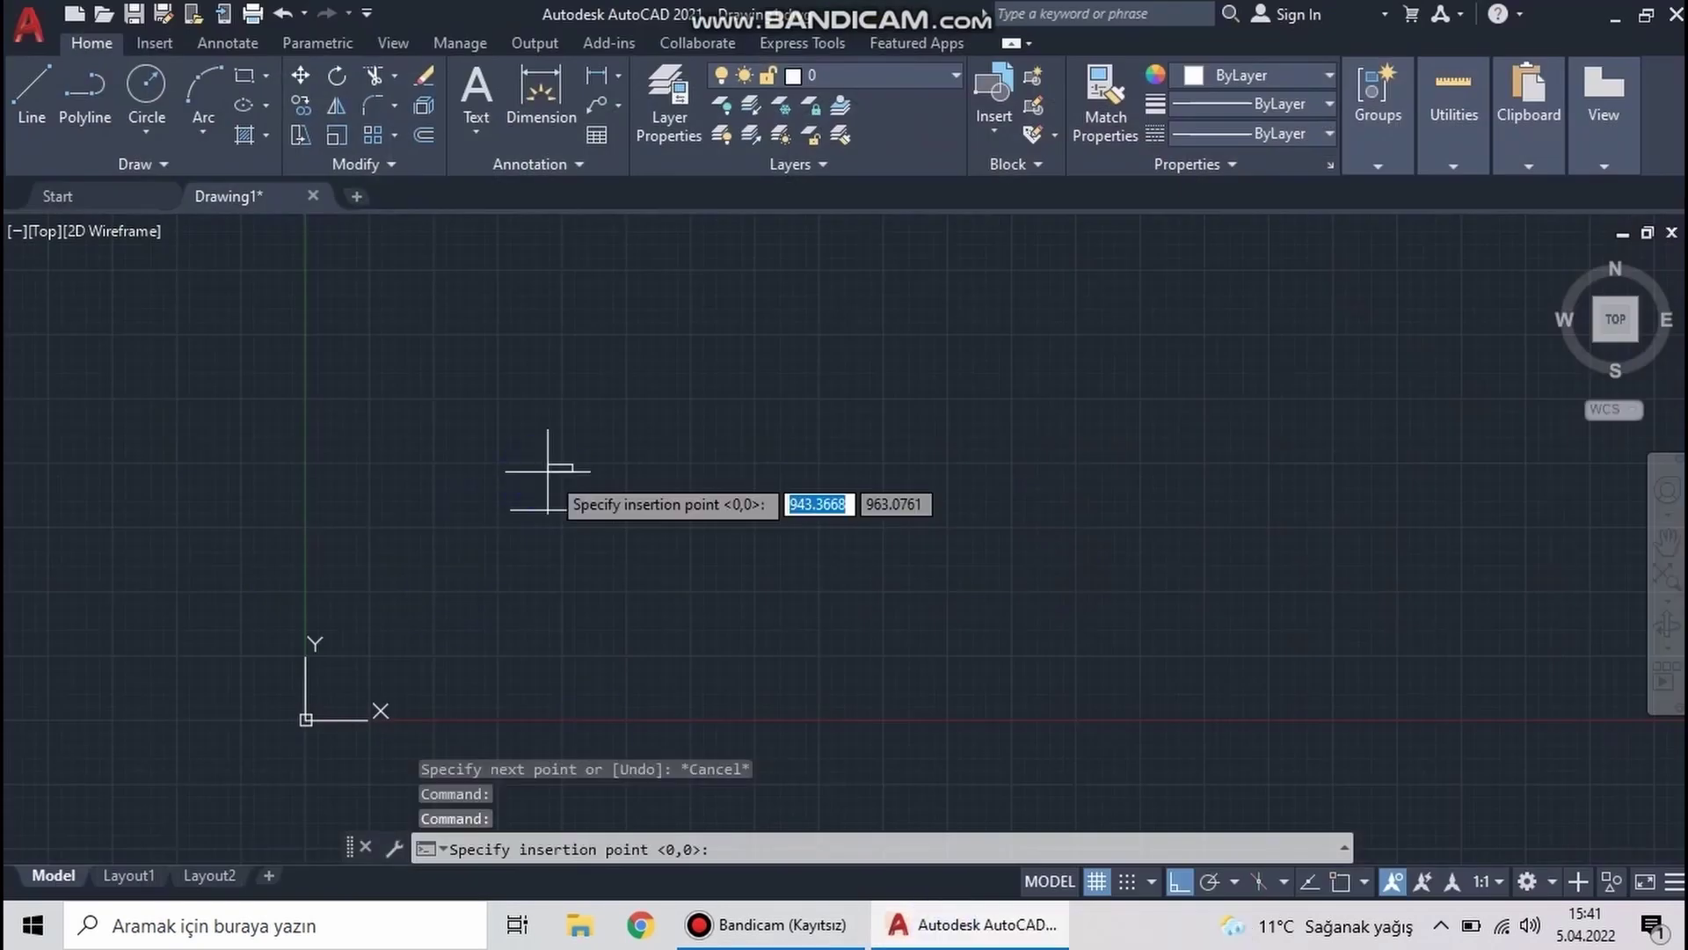
{"action": "left_click", "coordinate": [511, 509]}
{"action": "key", "text": "Escape"}
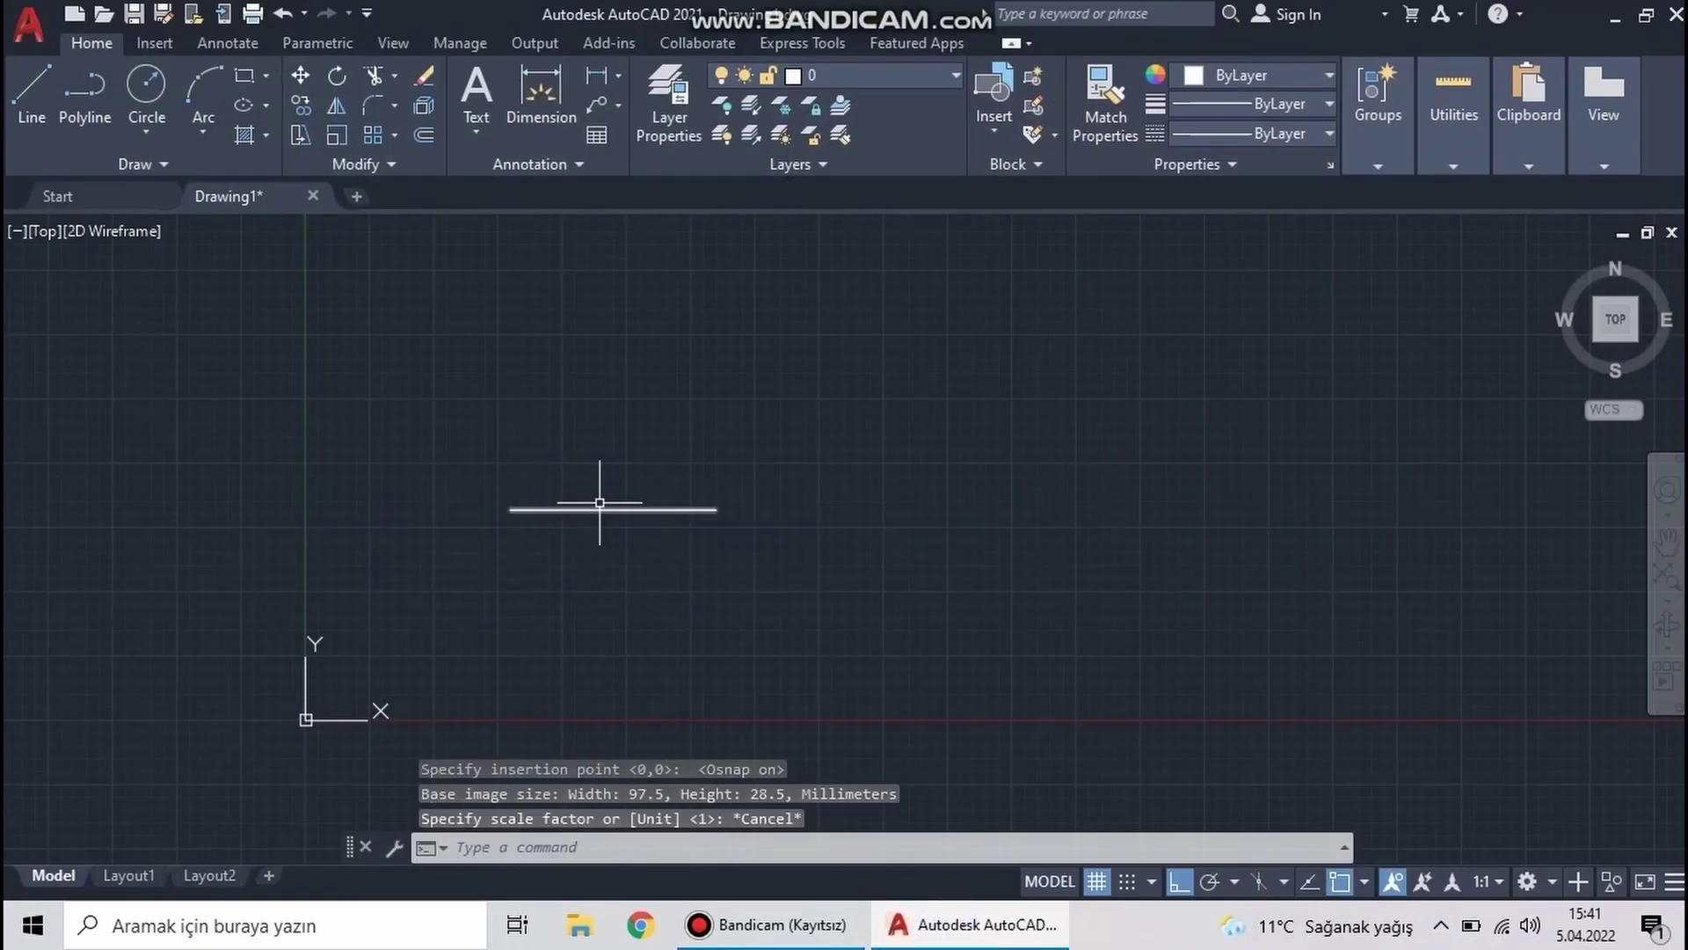
Attach the M16A2_noBG image via Insert > Attach and place it in the drawing
{"action": "left_click", "coordinate": [149, 42]}
{"action": "left_click", "coordinate": [437, 97]}
{"action": "double_click", "coordinate": [757, 610]}
{"action": "double_click", "coordinate": [1022, 403]}
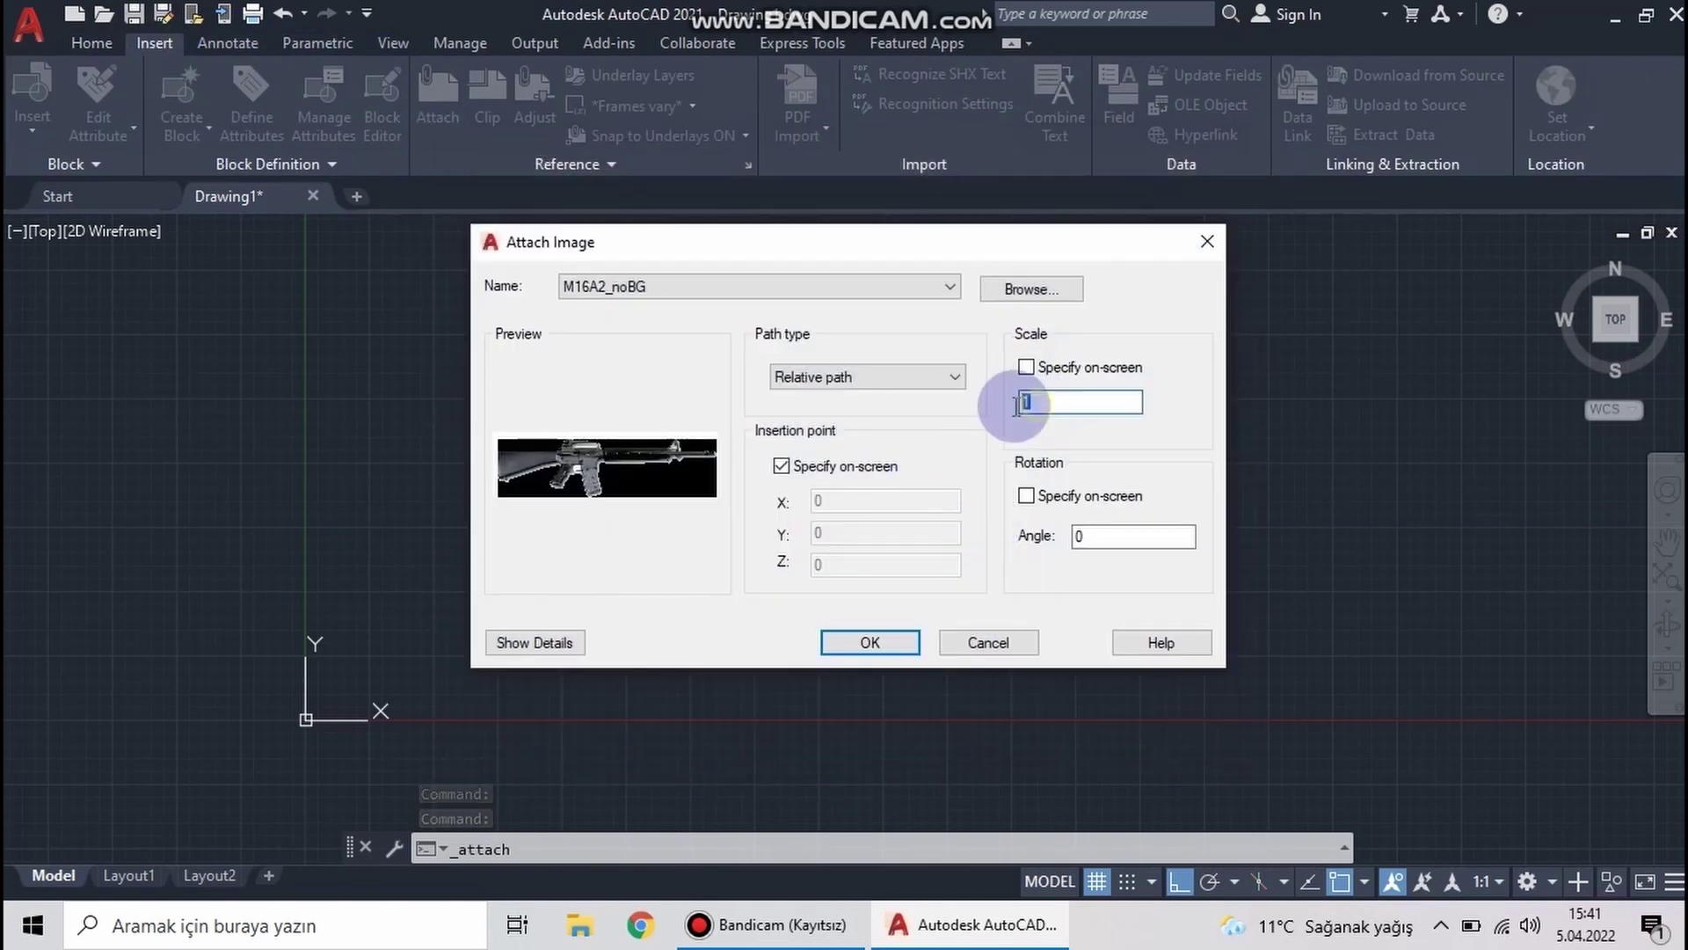
{"action": "left_click", "coordinate": [926, 634]}
{"action": "left_click", "coordinate": [440, 530]}
Enlarge the rifle image by dragging its corner grip and delete the stray horizontal line
{"action": "left_click", "coordinate": [527, 490]}
{"action": "left_click", "coordinate": [547, 517]}
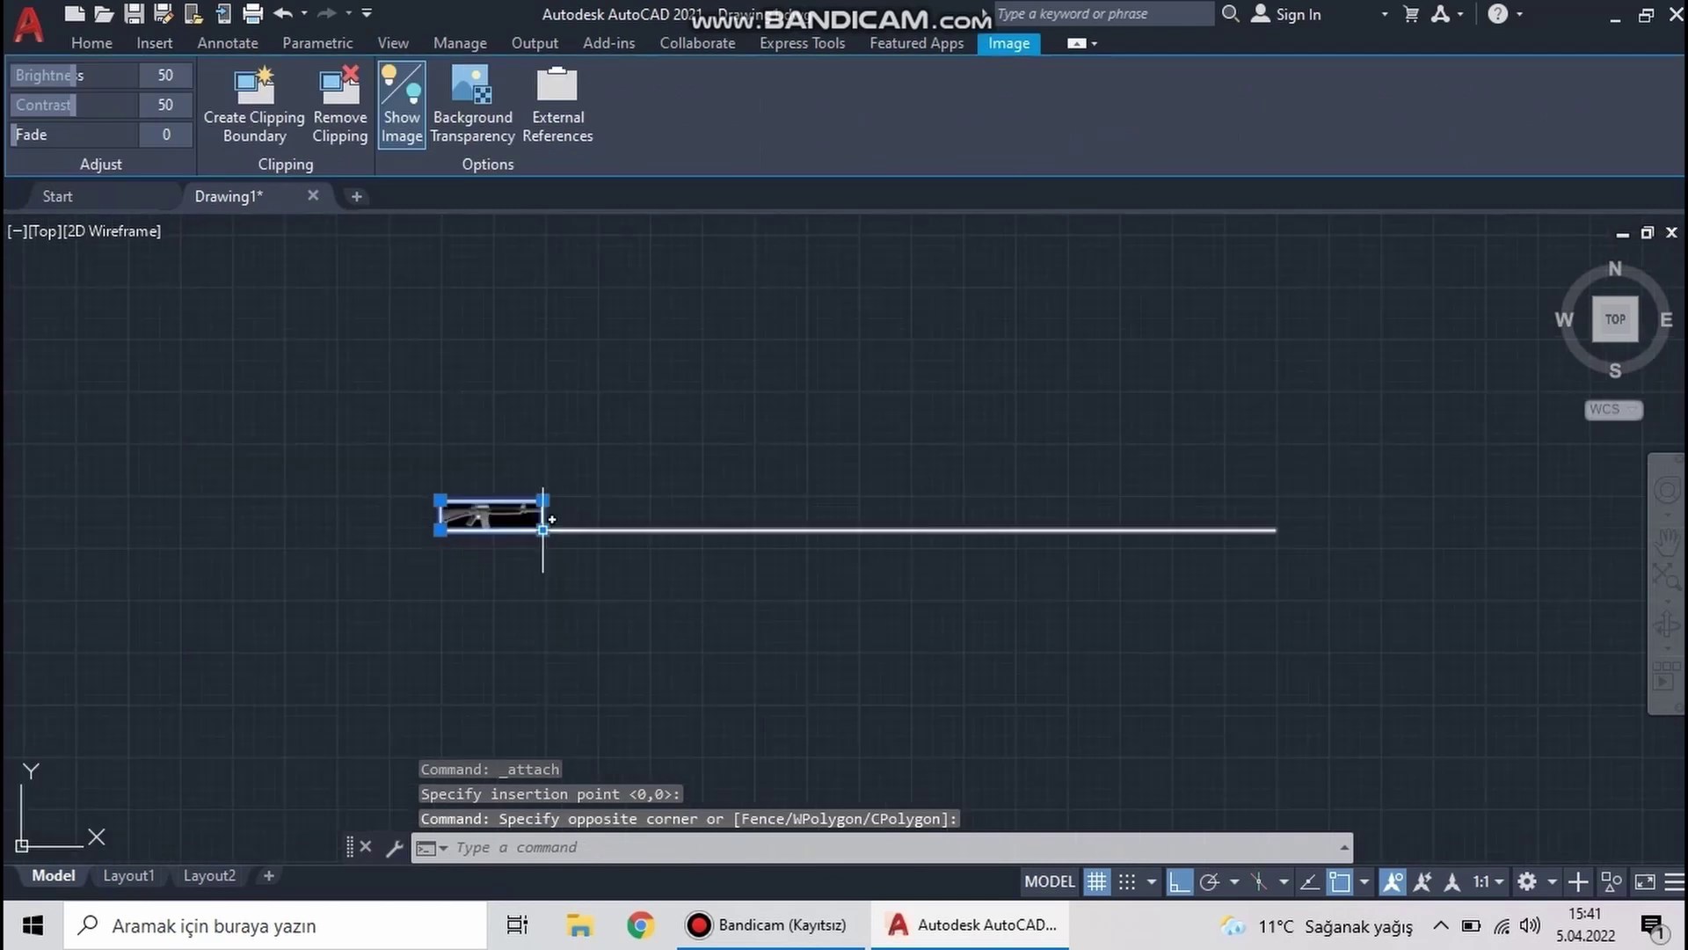
{"action": "left_click_drag", "start_coordinate": [542, 530], "coordinate": [1275, 528]}
{"action": "left_click", "coordinate": [1275, 528]}
{"action": "key", "text": "Escape"}
{"action": "key", "text": "Delete"}
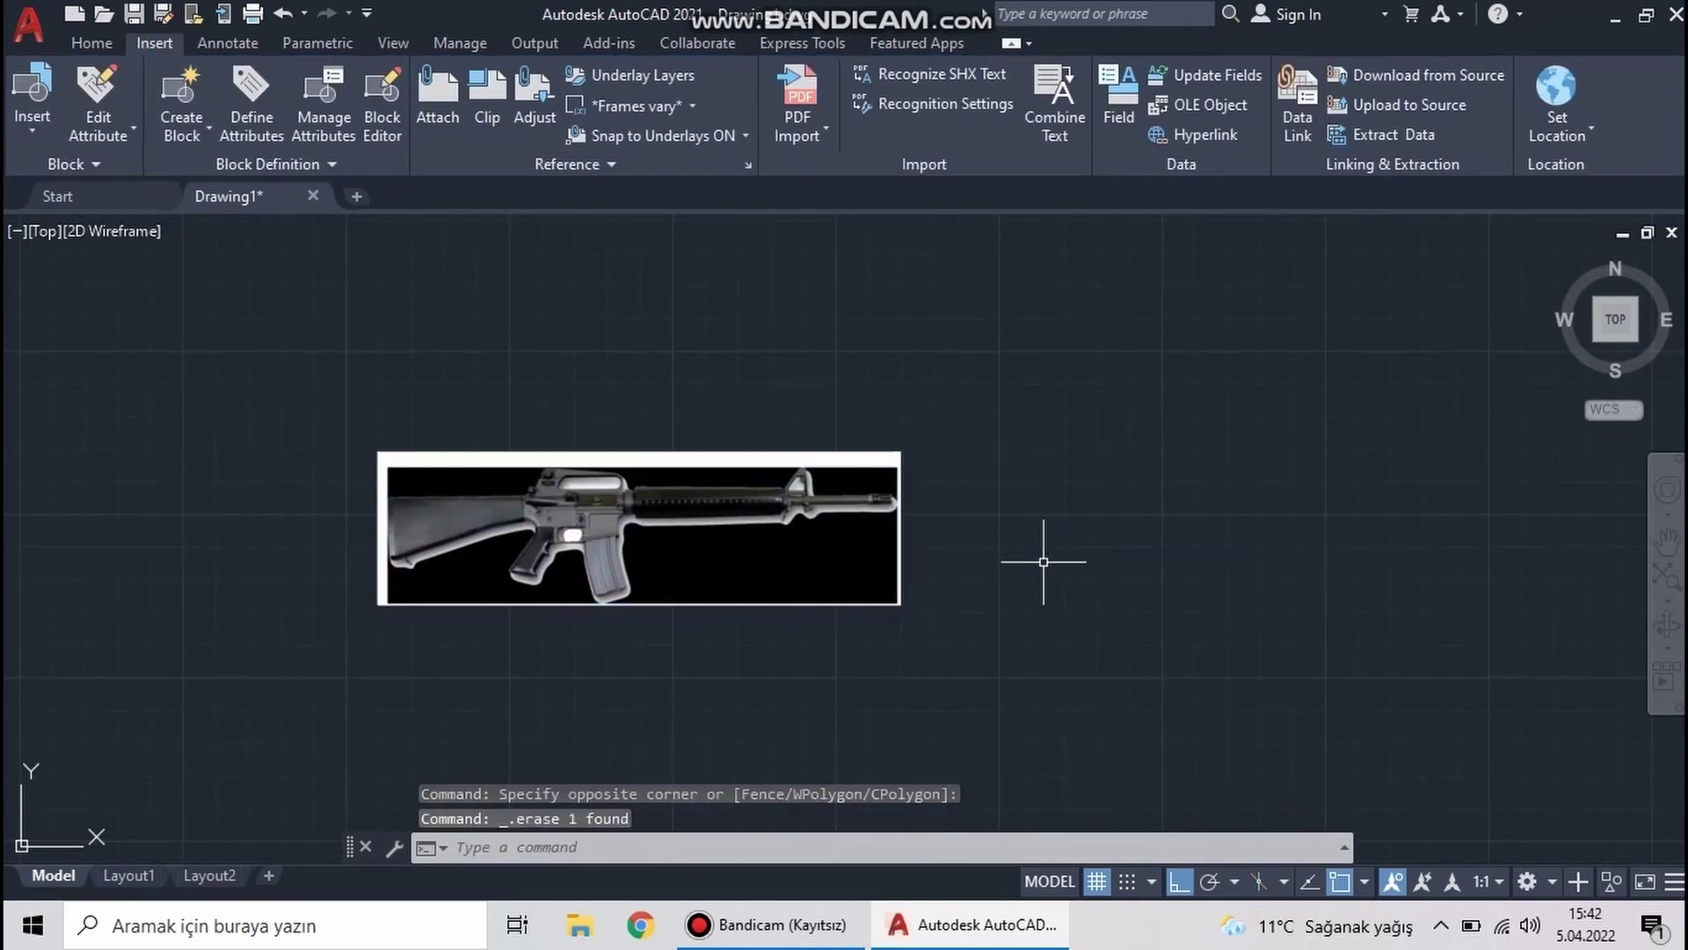
Select the rifle image and zoom to frame it for tracing
{"action": "left_click", "coordinate": [393, 423]}
{"action": "left_click", "coordinate": [368, 472]}
{"action": "scroll", "coordinate": [510, 445], "scroll_direction": "up", "scroll_amount": 3}
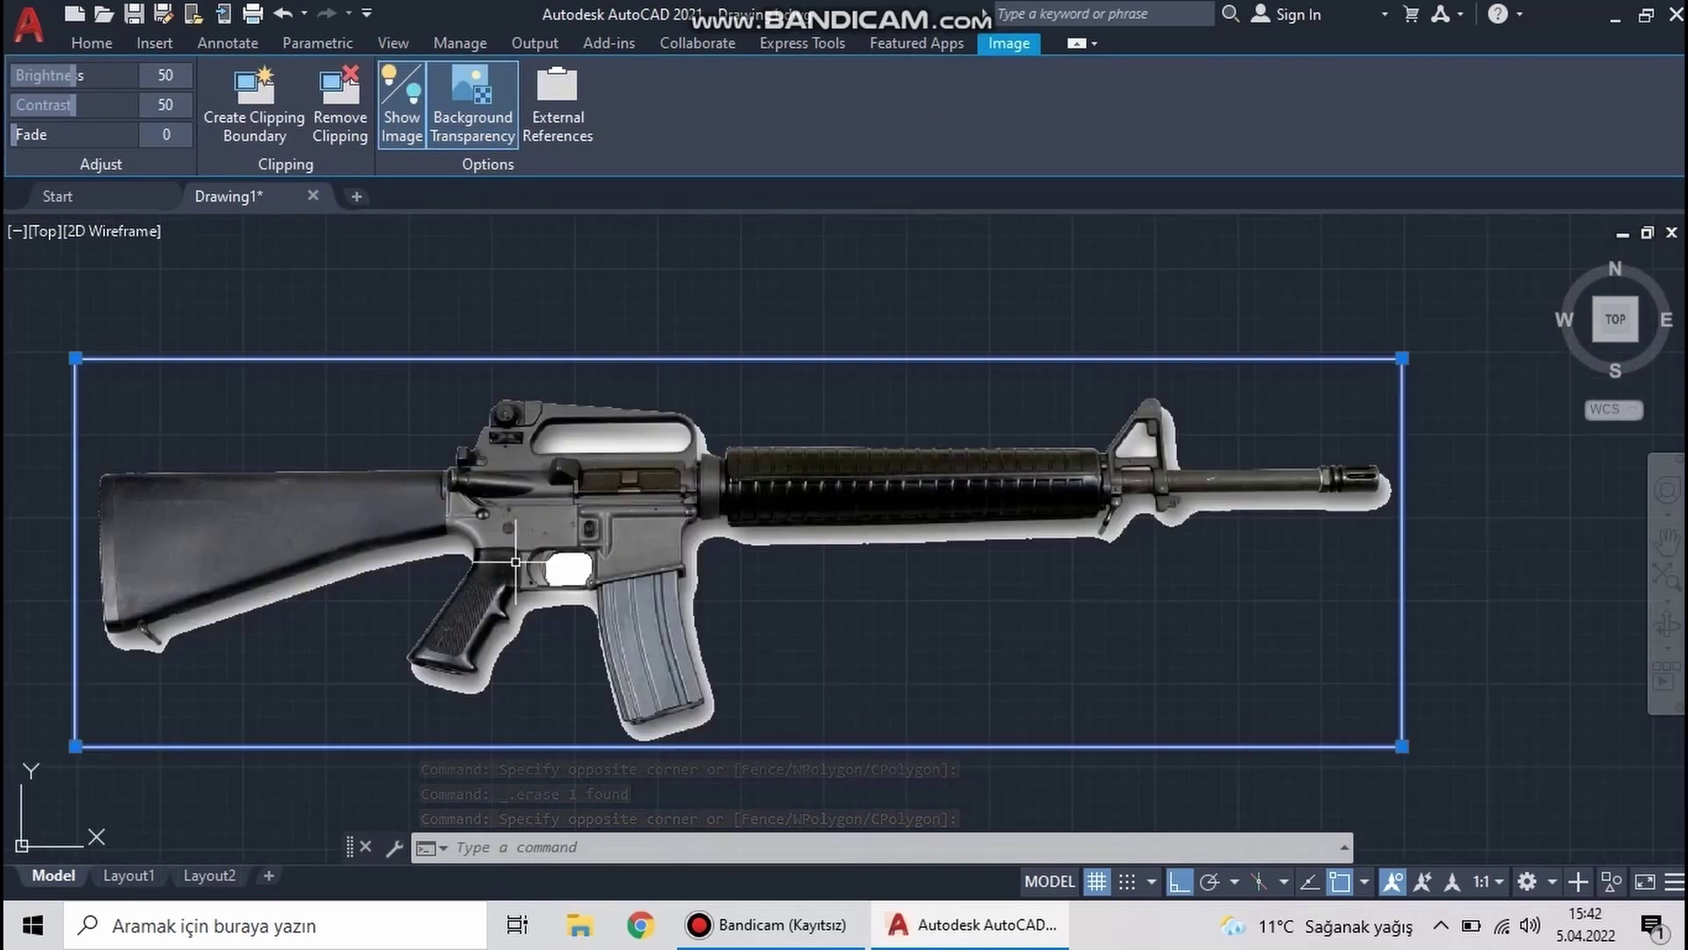
{"action": "scroll", "coordinate": [919, 633], "scroll_direction": "up", "scroll_amount": 3}
{"action": "scroll", "coordinate": [919, 633], "scroll_direction": "down", "scroll_amount": 5}
{"action": "left_click", "coordinate": [104, 46]}
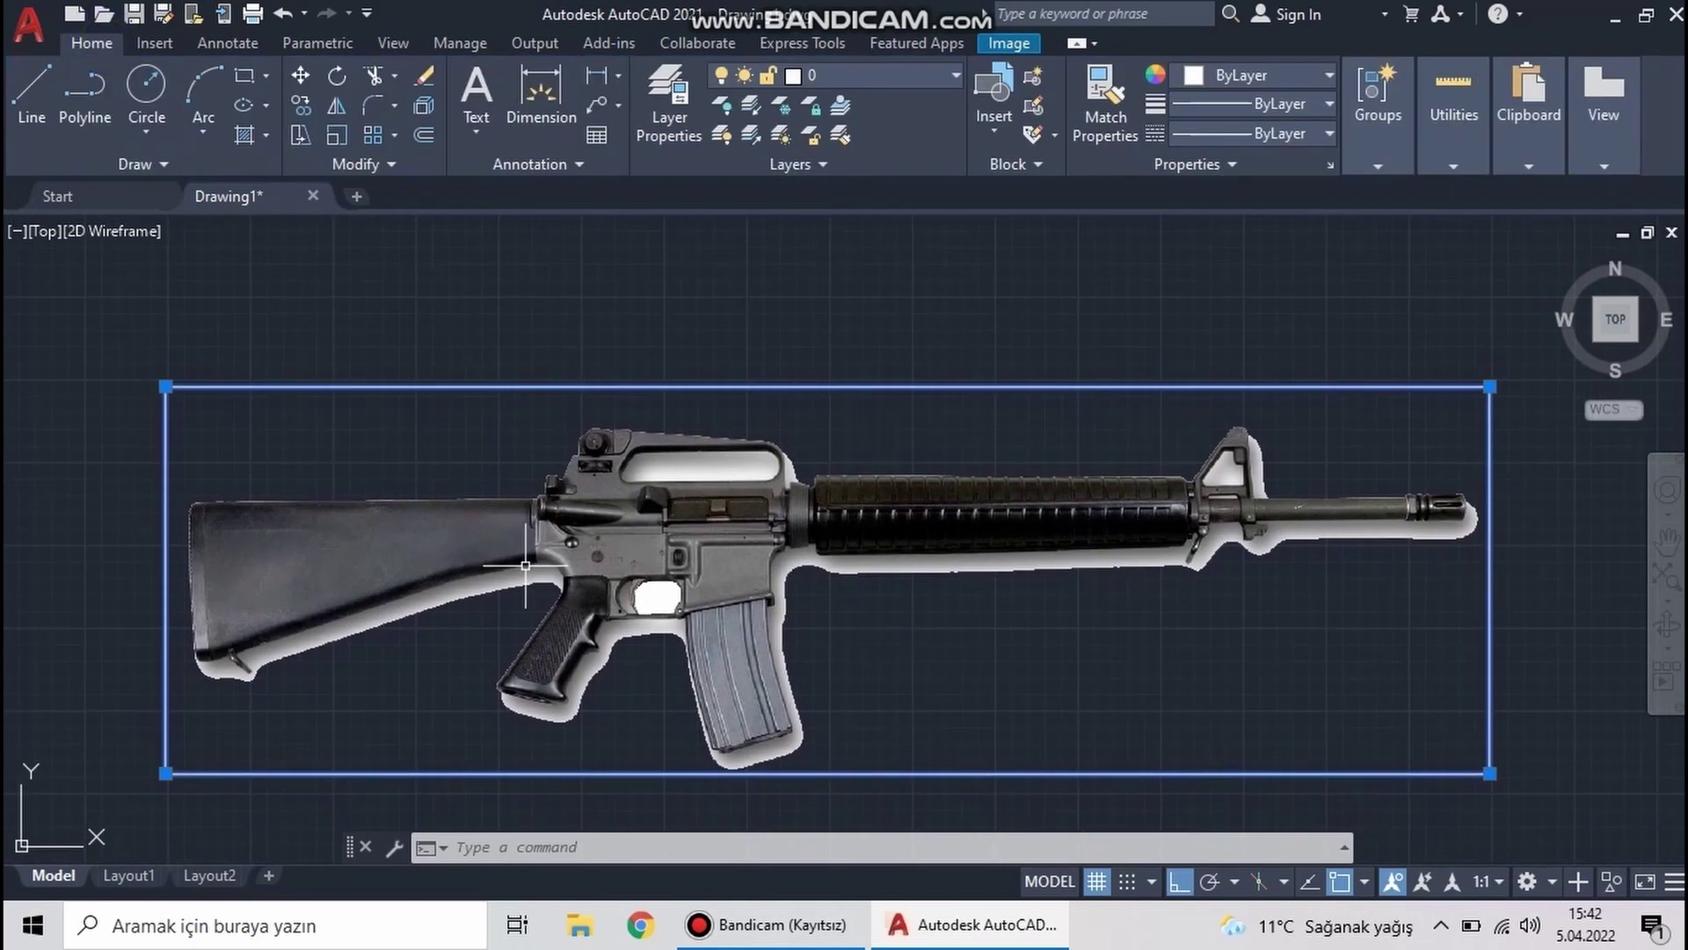
{"action": "scroll", "coordinate": [526, 565], "scroll_direction": "up", "scroll_amount": 2}
{"action": "scroll", "coordinate": [526, 566], "scroll_direction": "down", "scroll_amount": 2}
With Ortho off, trace a line along the stock's underside to the receiver
{"action": "left_click", "coordinate": [32, 92]}
{"action": "scroll", "coordinate": [187, 655], "scroll_direction": "up", "scroll_amount": 5}
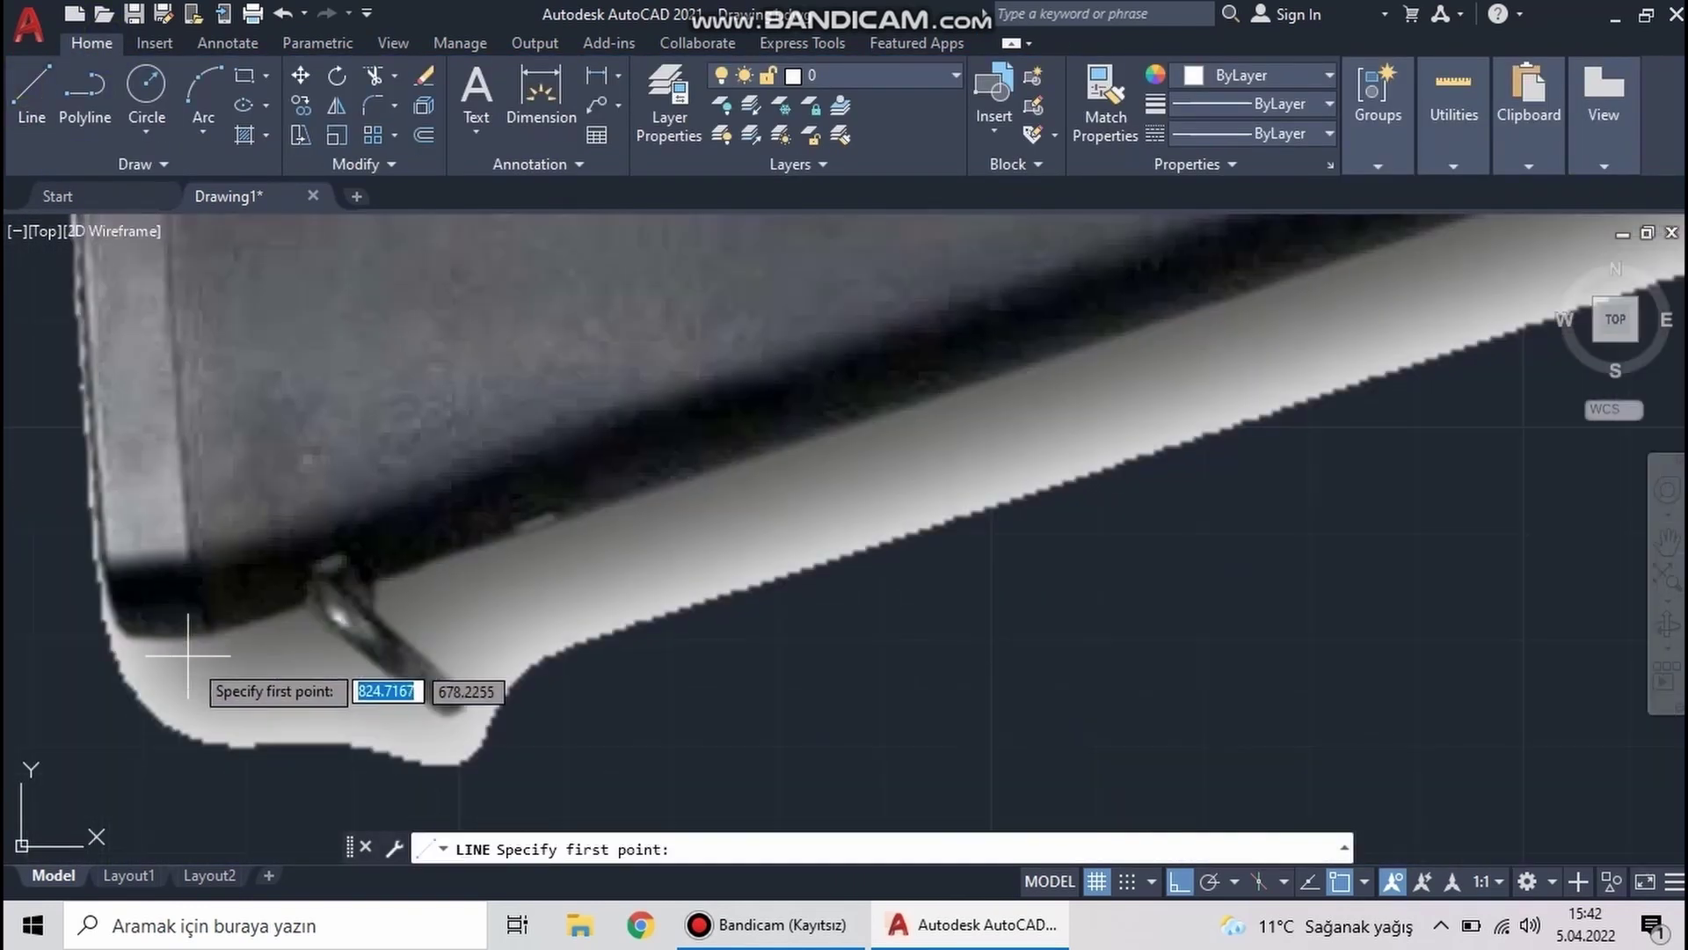
{"action": "scroll", "coordinate": [187, 656], "scroll_direction": "up", "scroll_amount": 3}
{"action": "left_click", "coordinate": [340, 616]}
{"action": "scroll", "coordinate": [717, 378], "scroll_direction": "down", "scroll_amount": 6}
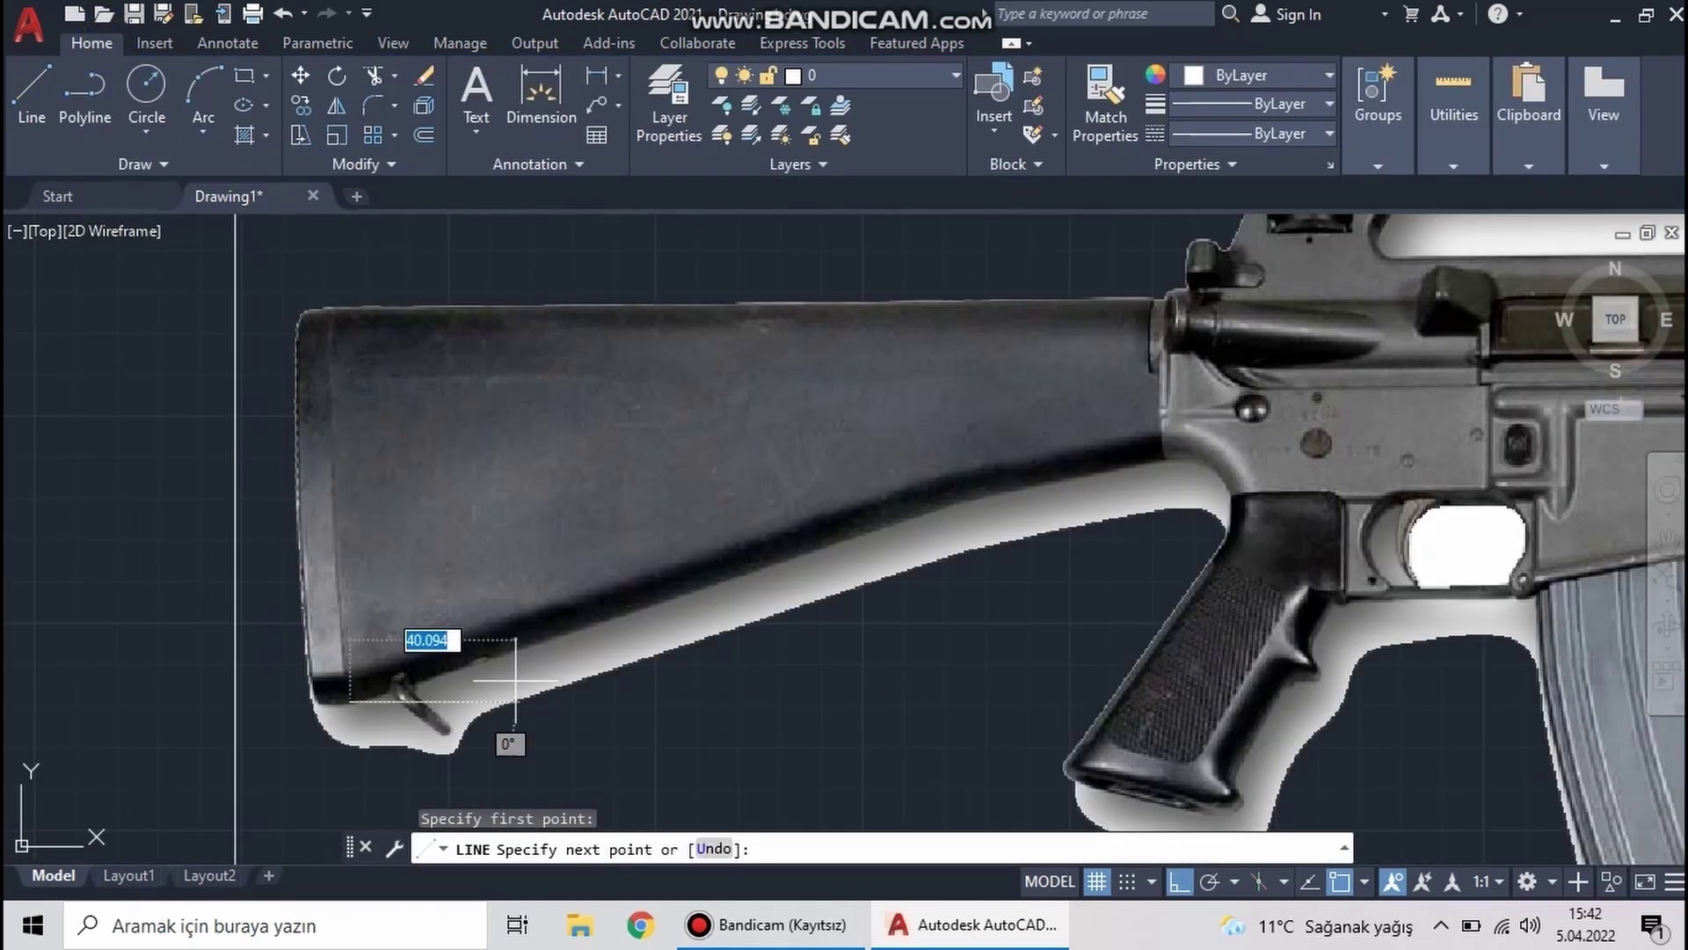
{"action": "key", "text": "F8"}
{"action": "scroll", "coordinate": [1170, 483], "scroll_direction": "up", "scroll_amount": 2}
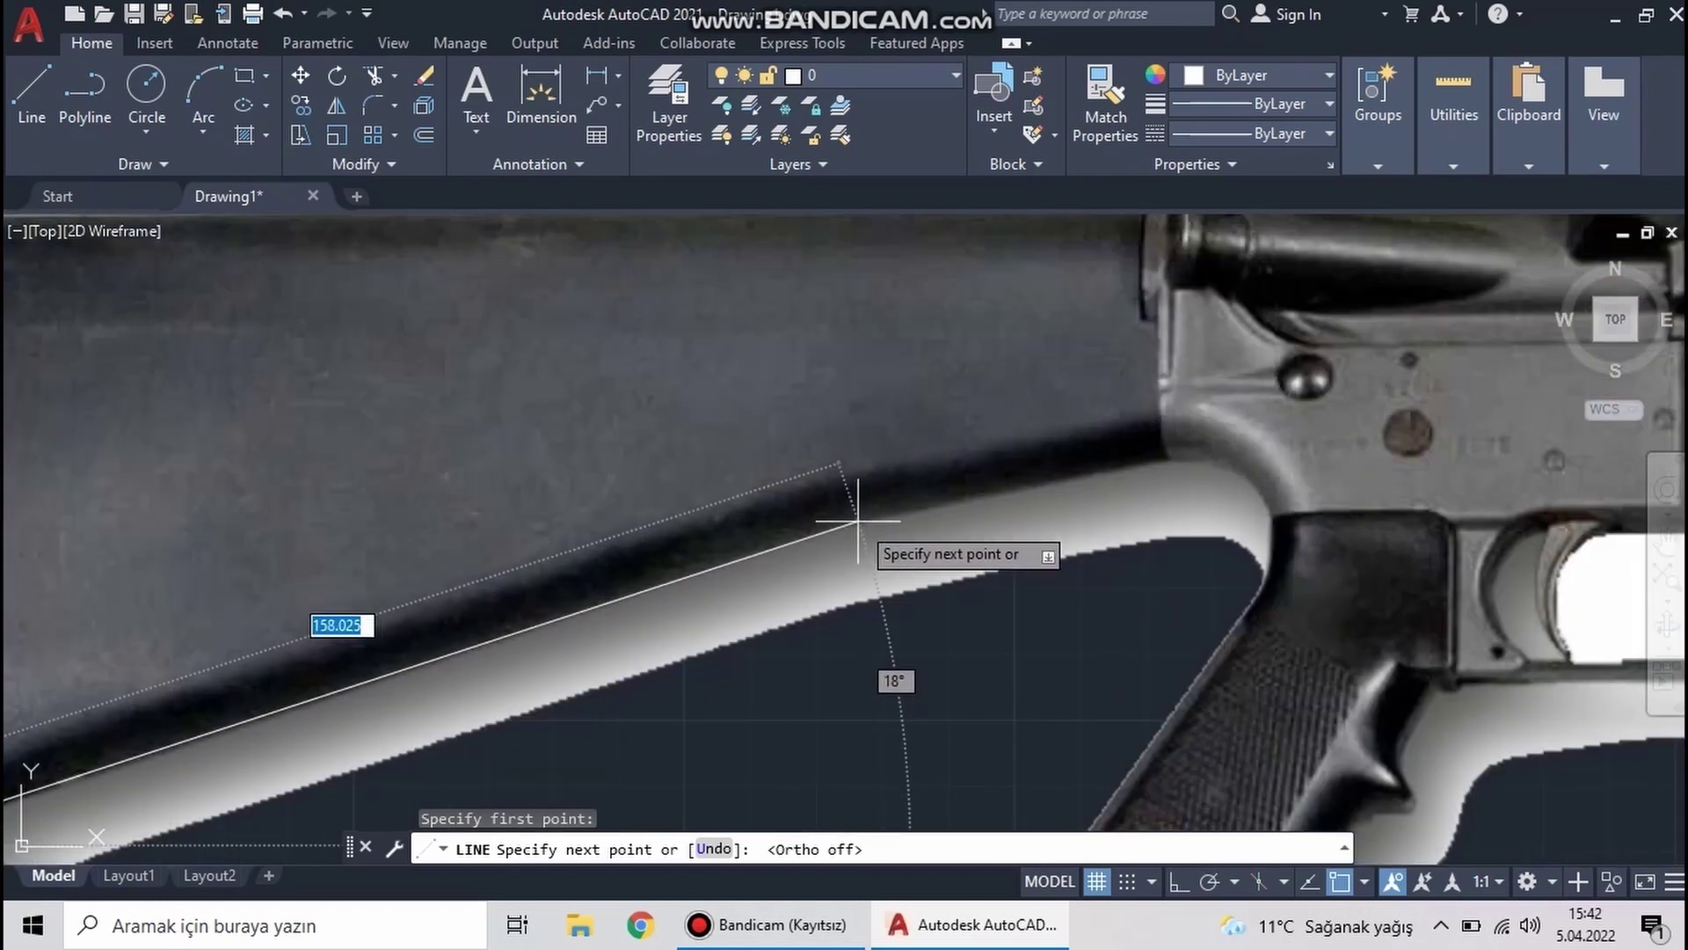
{"action": "left_click", "coordinate": [1168, 457]}
{"action": "key", "text": "Escape"}
{"action": "scroll", "coordinate": [972, 482], "scroll_direction": "down", "scroll_amount": 3}
Try starting lines at the stock's top-left corner and left edge, cancelling both
{"action": "key", "text": "Return"}
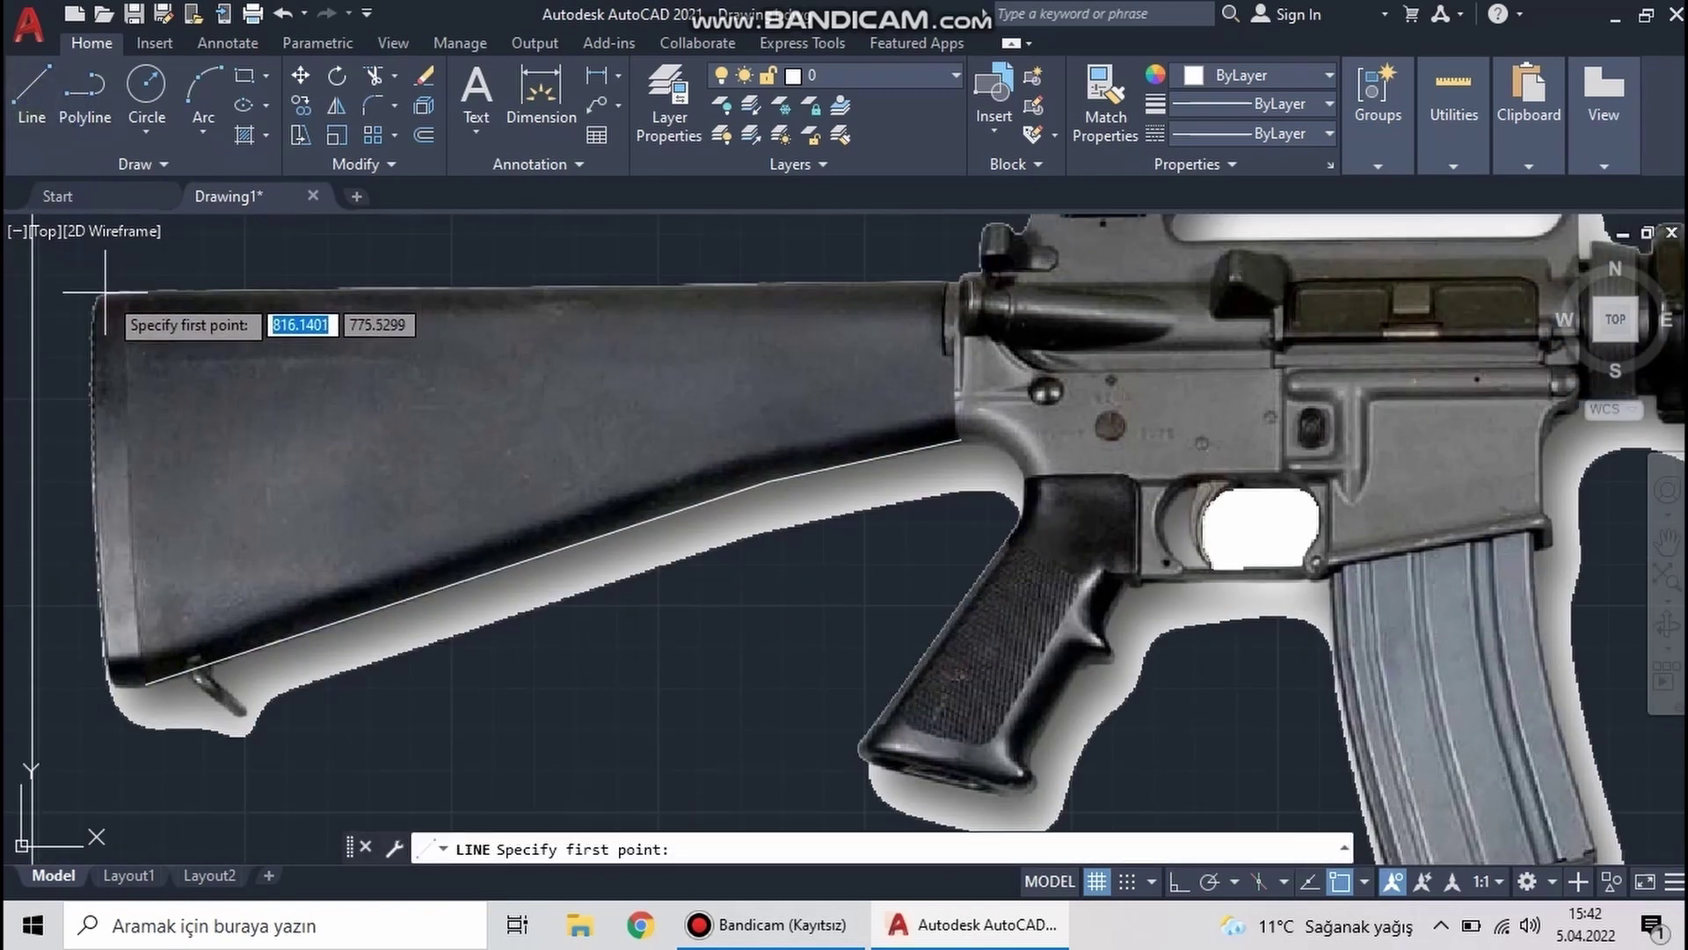
{"action": "left_click", "coordinate": [104, 292]}
{"action": "key", "text": "Escape"}
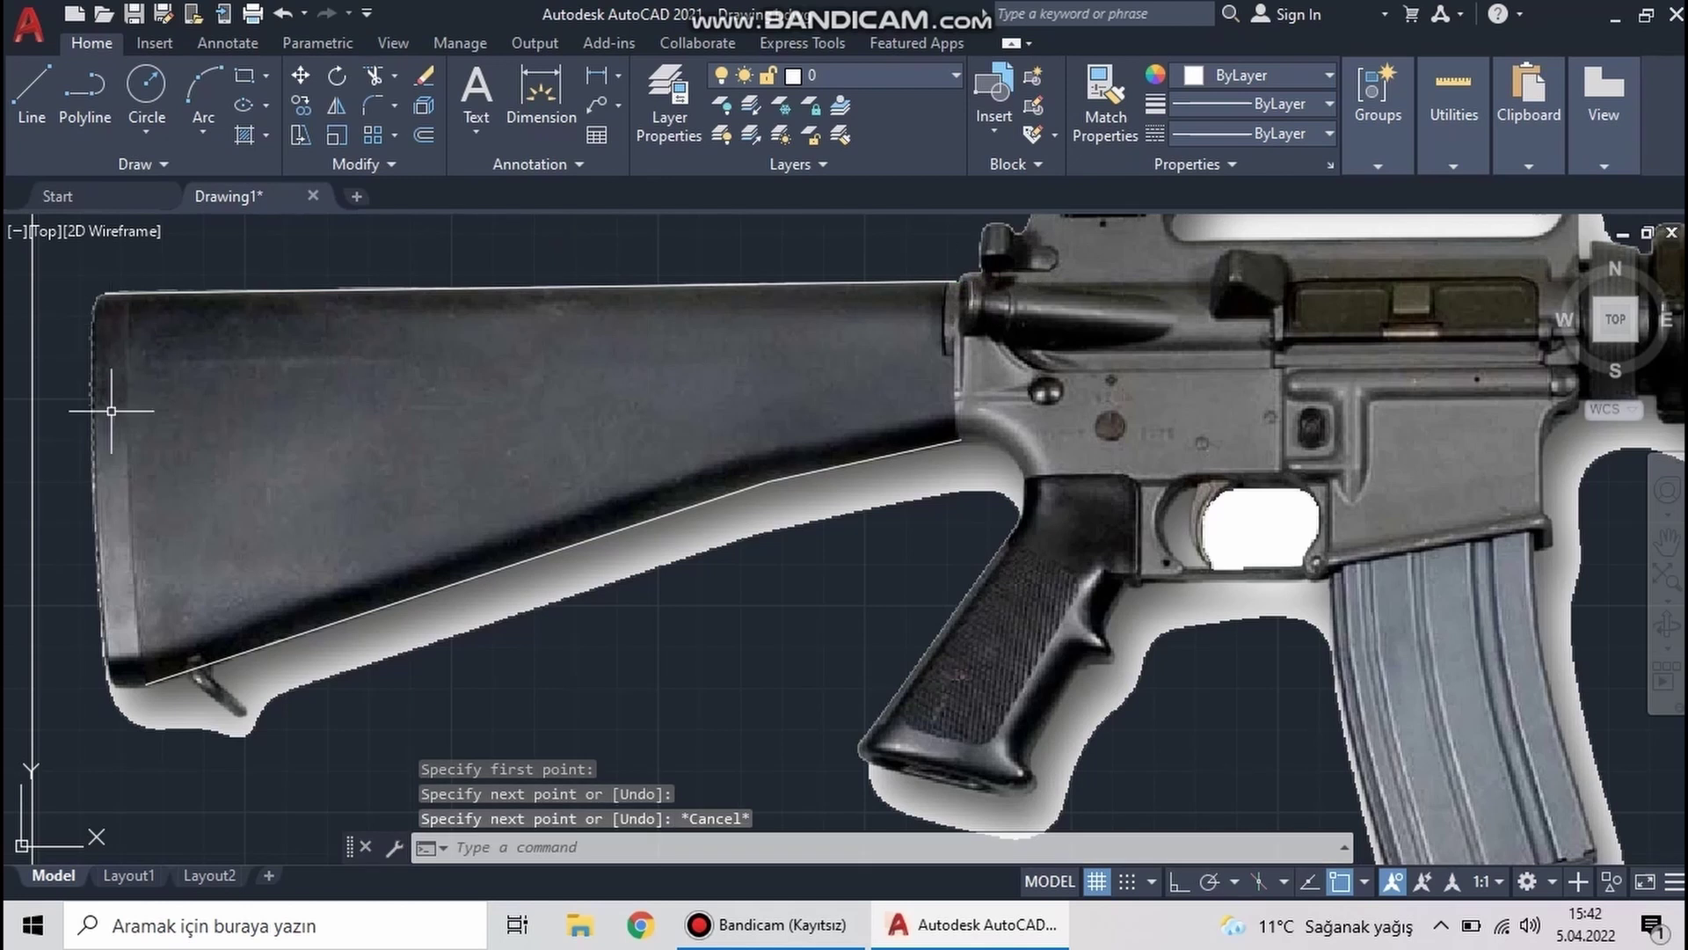
{"action": "key", "text": "Return"}
{"action": "left_click", "coordinate": [98, 312]}
{"action": "key", "text": "Escape"}
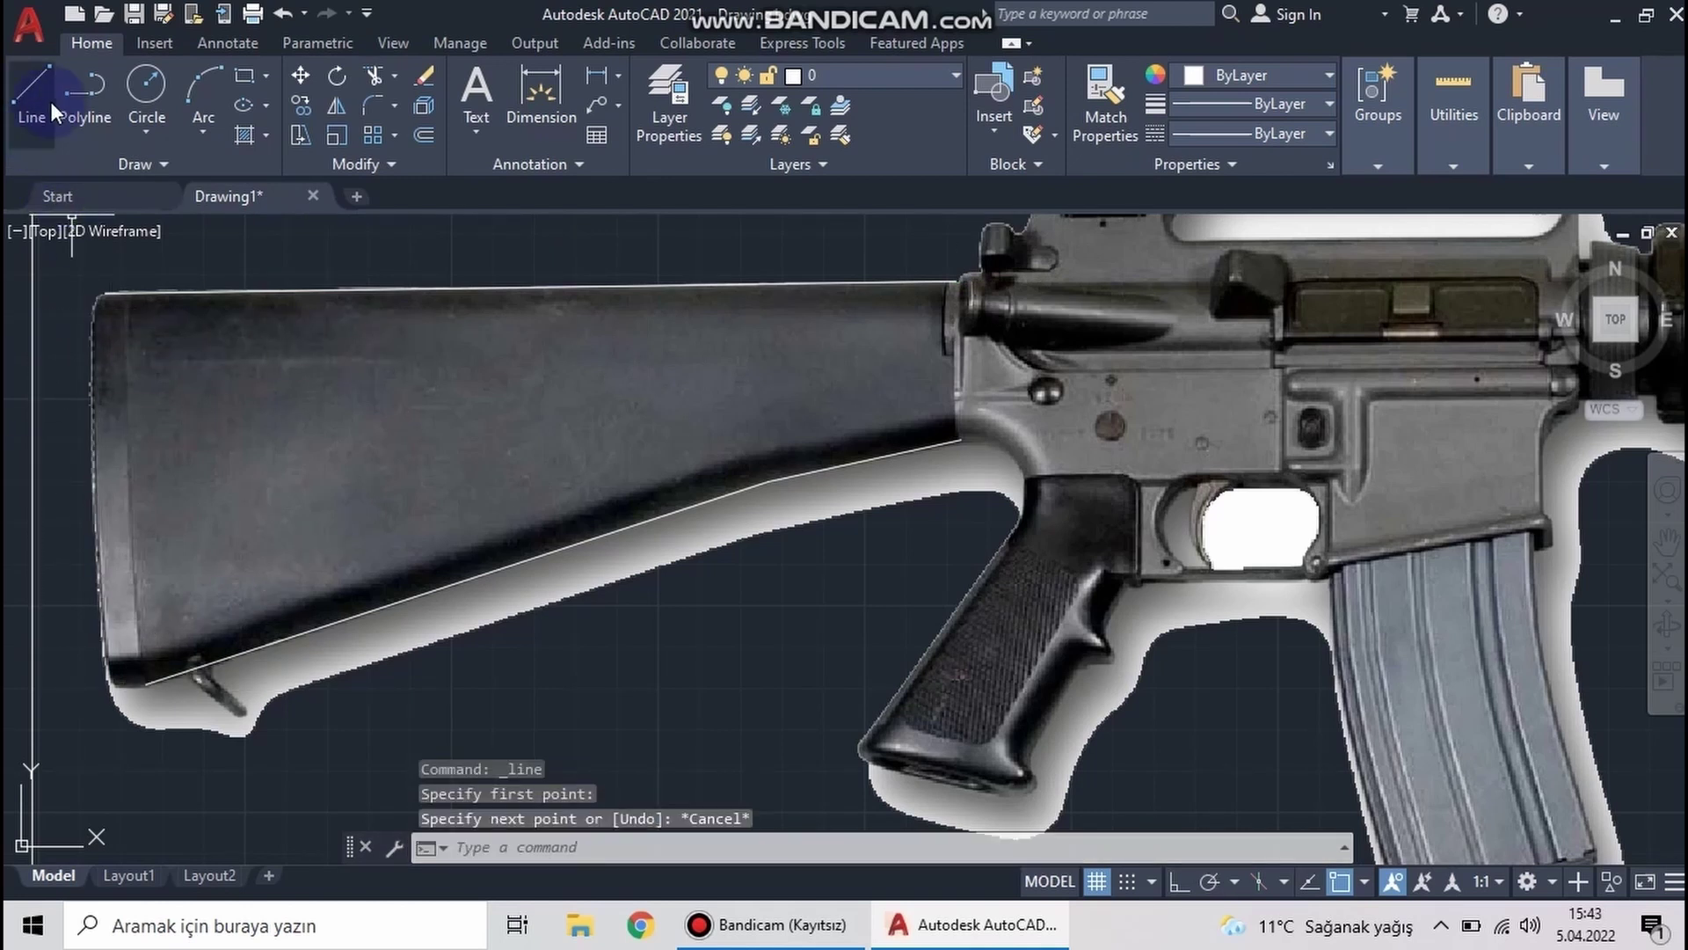
Draw a 3-point arc rounding the stock's top-left butt corner
{"action": "left_click", "coordinate": [203, 88]}
{"action": "scroll", "coordinate": [100, 280], "scroll_direction": "up", "scroll_amount": 5}
{"action": "middle_click_drag", "start_coordinate": [61, 512], "coordinate": [271, 445]}
{"action": "left_click", "coordinate": [359, 276]}
{"action": "left_click", "coordinate": [280, 350]}
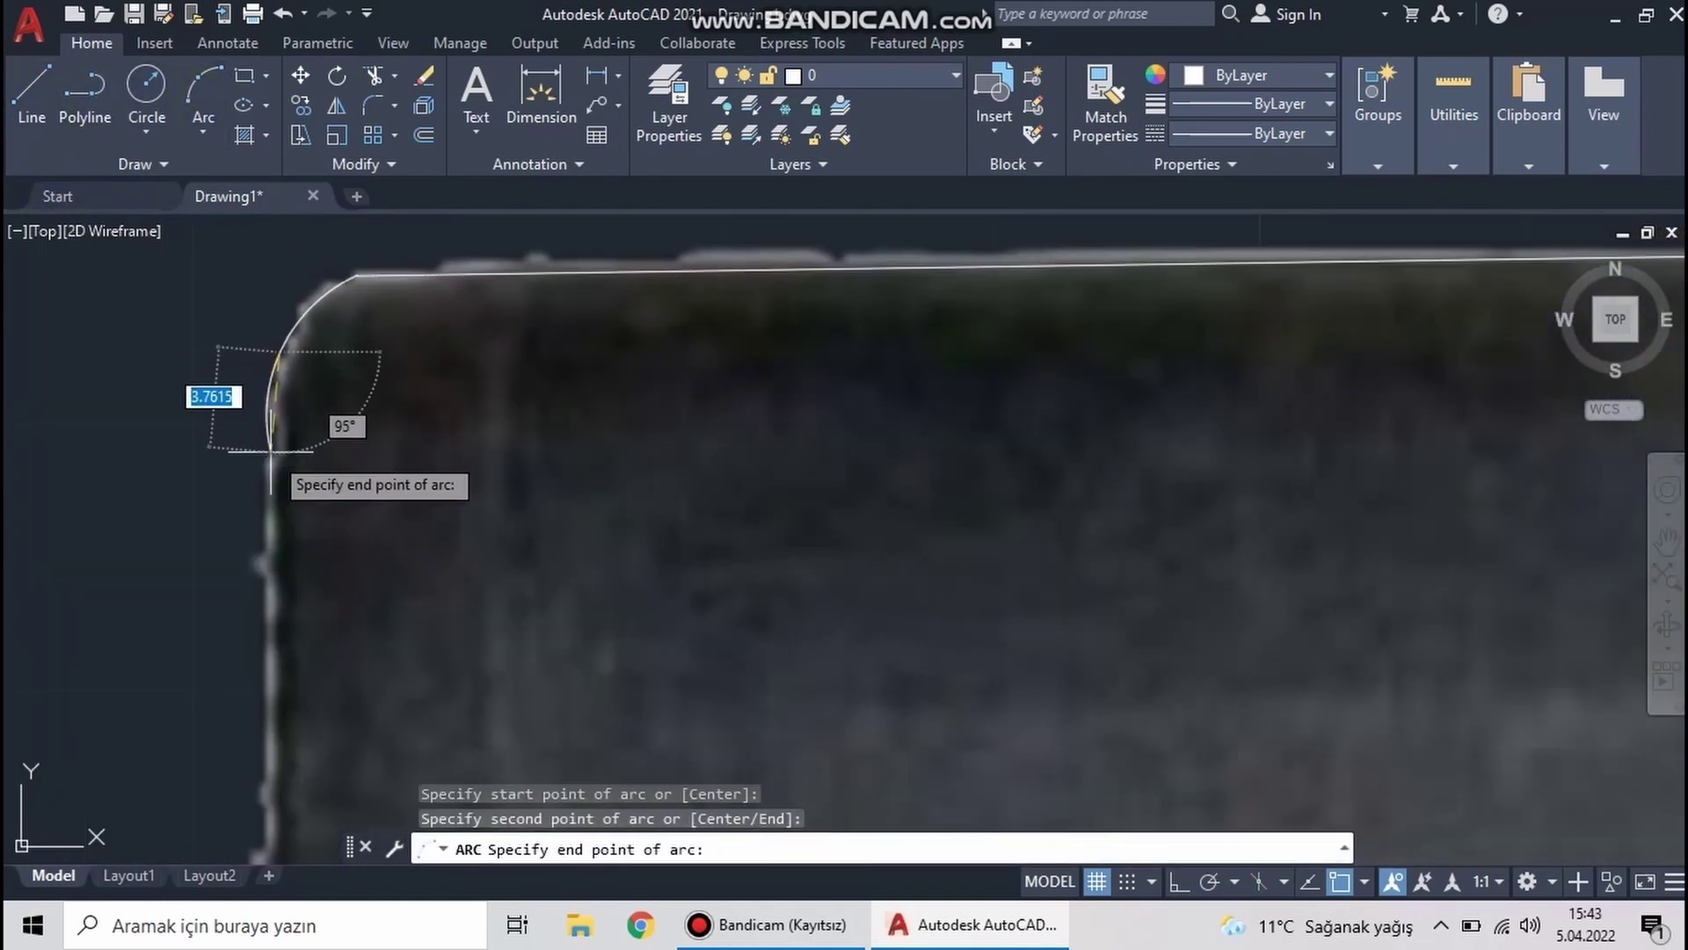
{"action": "left_click", "coordinate": [268, 382]}
{"action": "scroll", "coordinate": [377, 461], "scroll_direction": "down", "scroll_amount": 3}
{"action": "middle_click_drag", "start_coordinate": [377, 462], "coordinate": [351, 490]}
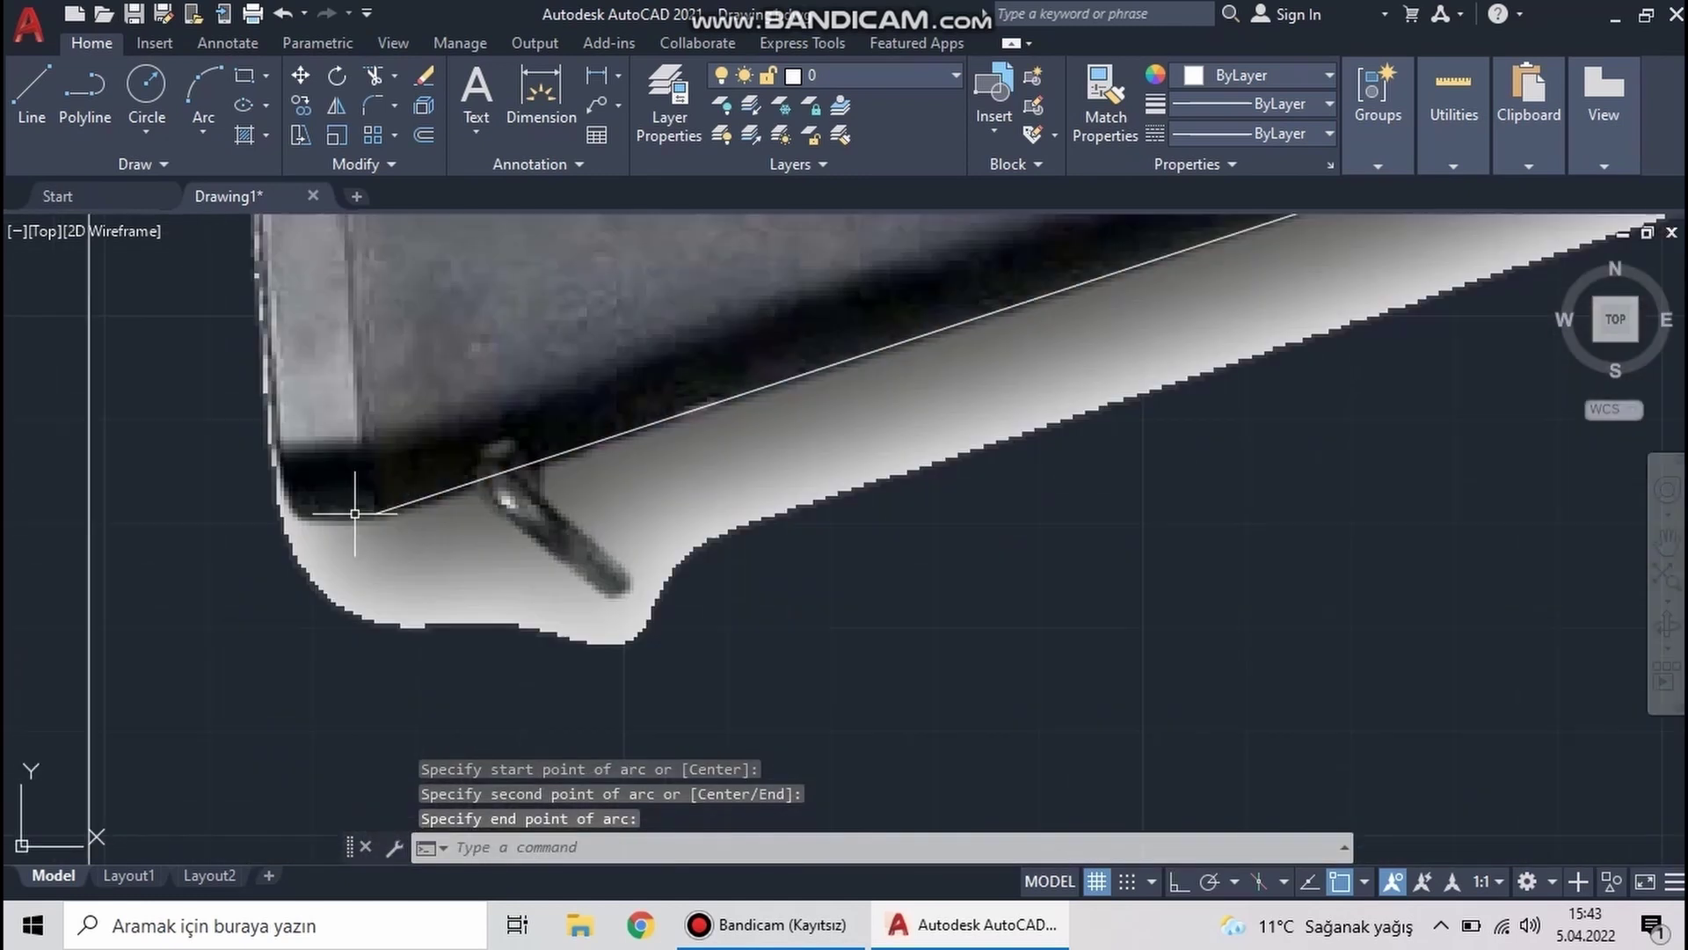
Draw a 3-point arc rounding the stock's lower butt corner
{"action": "left_click", "coordinate": [203, 88]}
{"action": "scroll", "coordinate": [400, 498], "scroll_direction": "up", "scroll_amount": 3}
{"action": "left_click", "coordinate": [400, 498]}
{"action": "left_click", "coordinate": [268, 514]}
{"action": "left_click", "coordinate": [189, 511]}
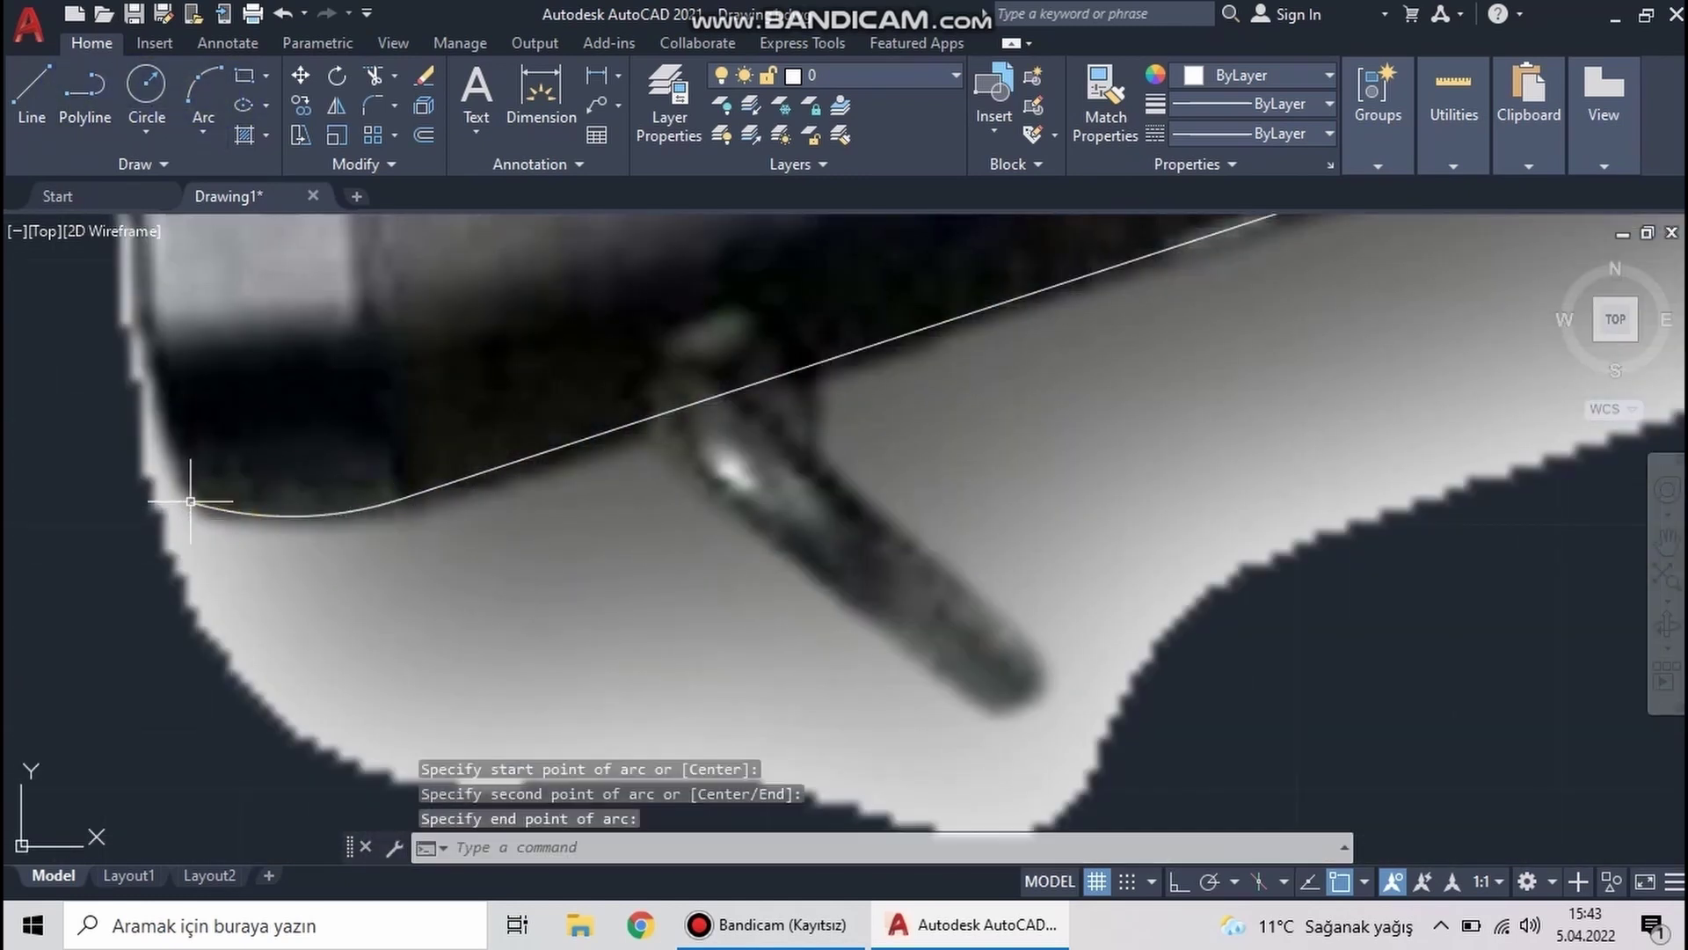
{"action": "scroll", "coordinate": [264, 528], "scroll_direction": "down", "scroll_amount": 5}
Abandon a third arc and pan out to view the whole rifle
{"action": "left_click", "coordinate": [188, 99]}
{"action": "left_click", "coordinate": [286, 610]}
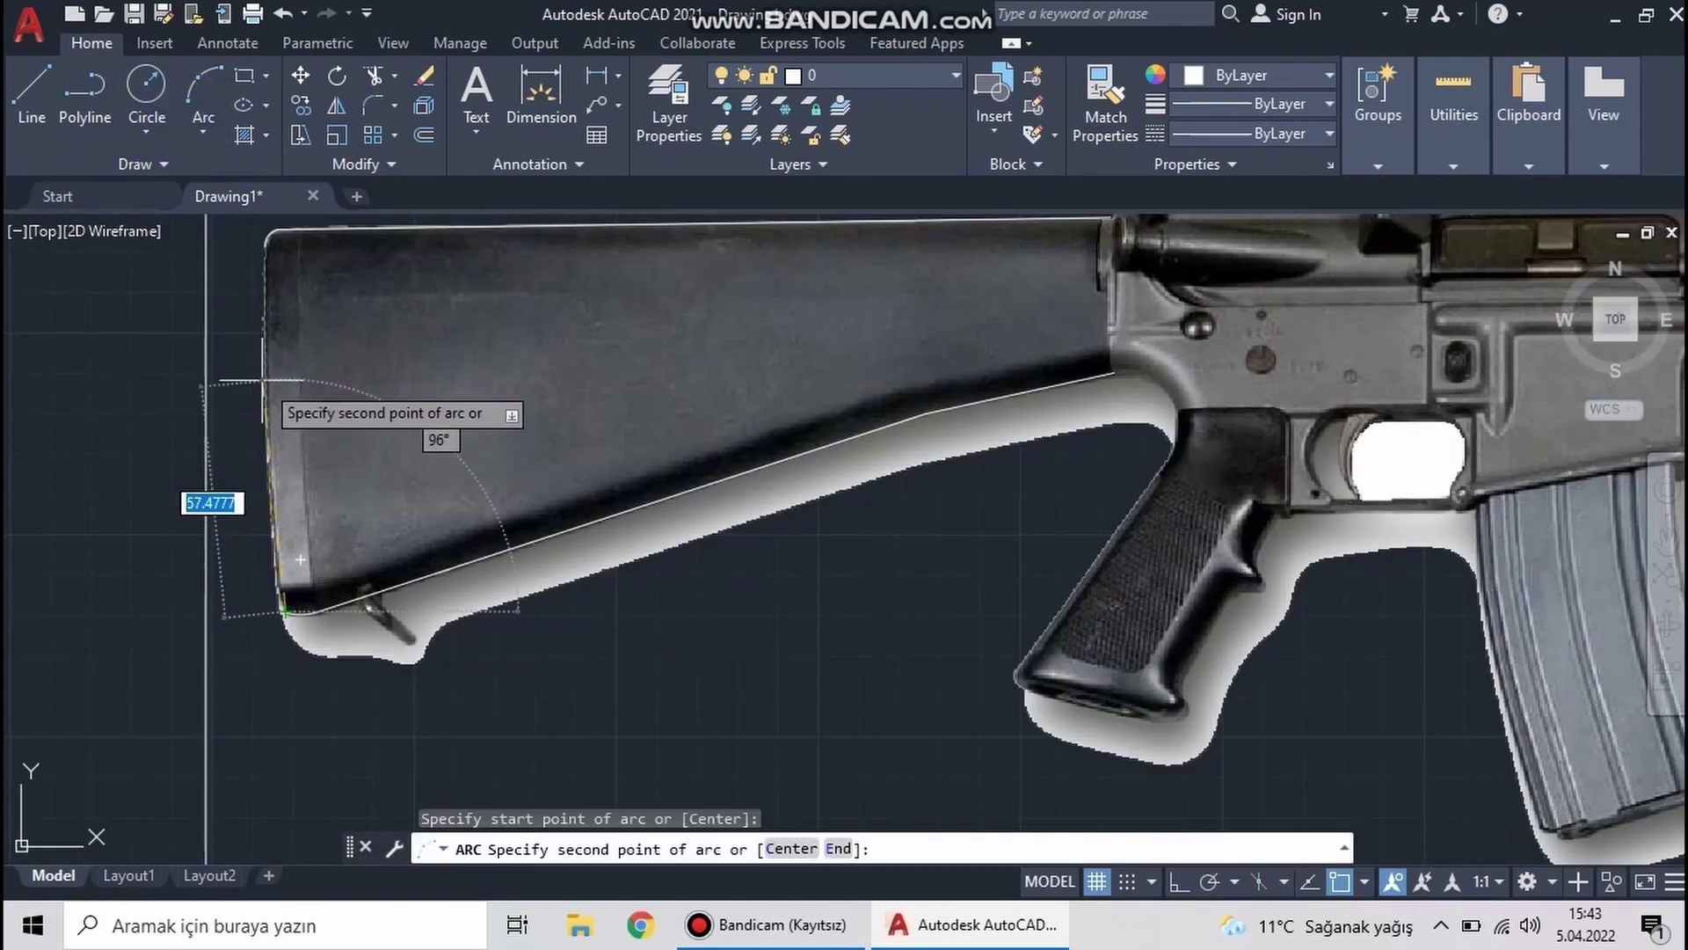
{"action": "left_click", "coordinate": [211, 482]}
{"action": "key", "text": "Escape"}
{"action": "scroll", "coordinate": [245, 414], "scroll_direction": "down", "scroll_amount": 5}
{"action": "middle_click_drag", "start_coordinate": [378, 529], "coordinate": [364, 566]}
{"action": "scroll", "coordinate": [648, 690], "scroll_direction": "up", "scroll_amount": 3}
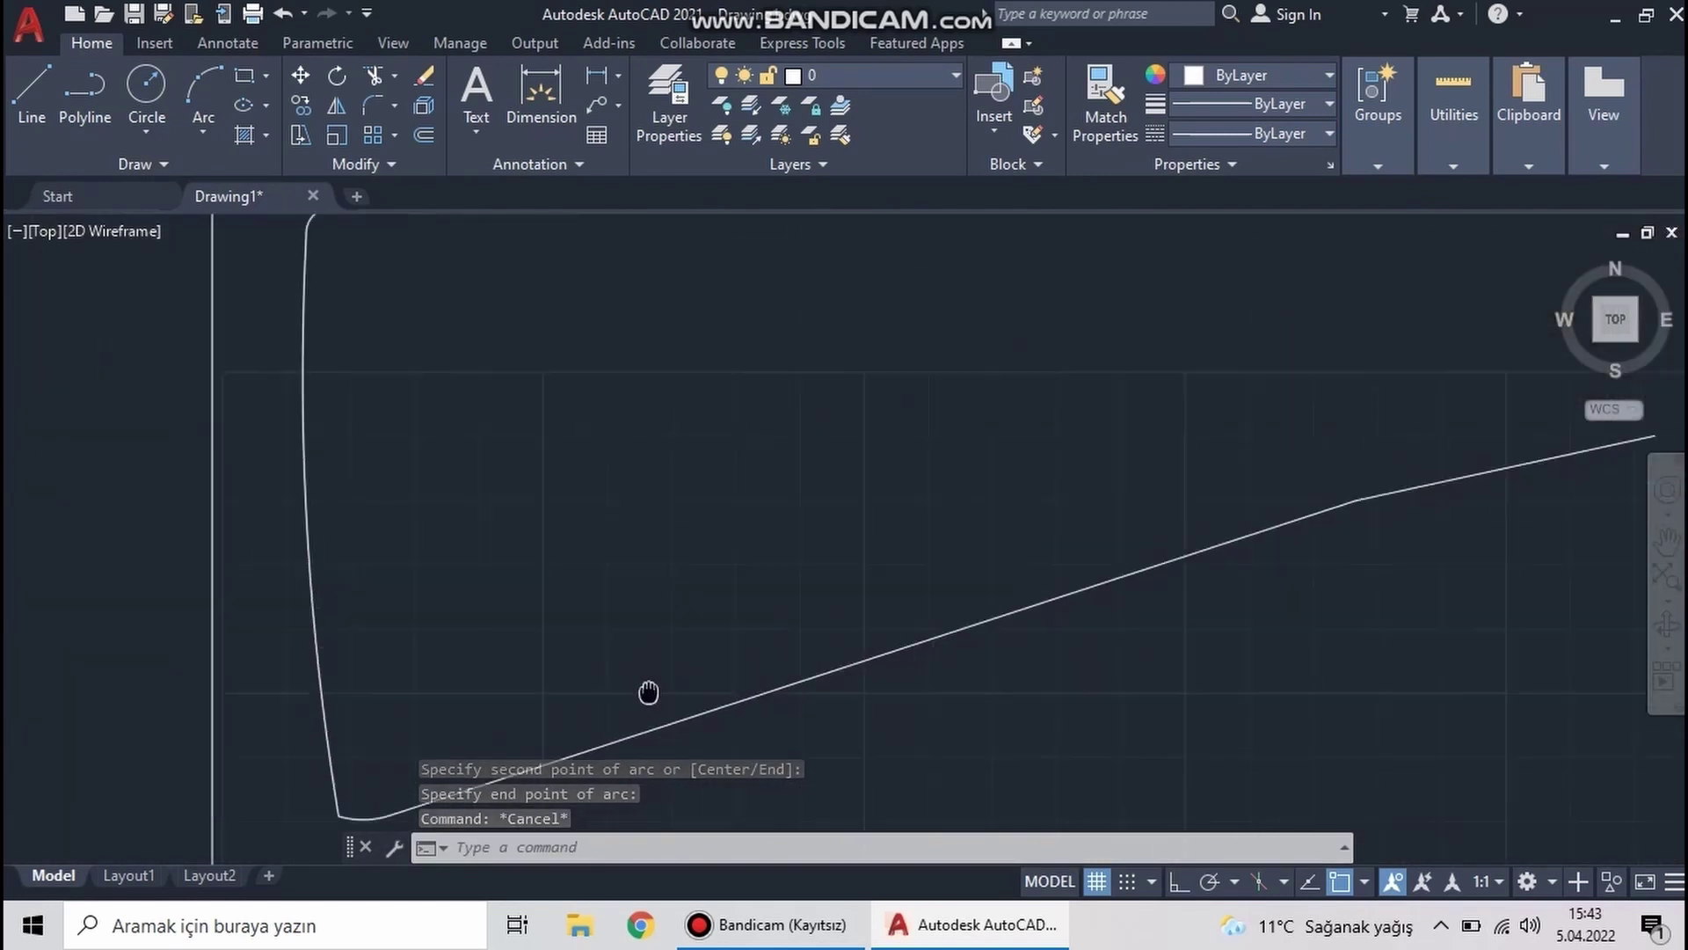
{"action": "scroll", "coordinate": [693, 577], "scroll_direction": "down", "scroll_amount": 2}
{"action": "scroll", "coordinate": [589, 535], "scroll_direction": "up", "scroll_amount": 5}
Abandon a stretch of the traced line, then add a short line along the receiver edge
{"action": "scroll", "coordinate": [589, 535], "scroll_direction": "up", "scroll_amount": 2}
{"action": "left_click", "coordinate": [546, 593]}
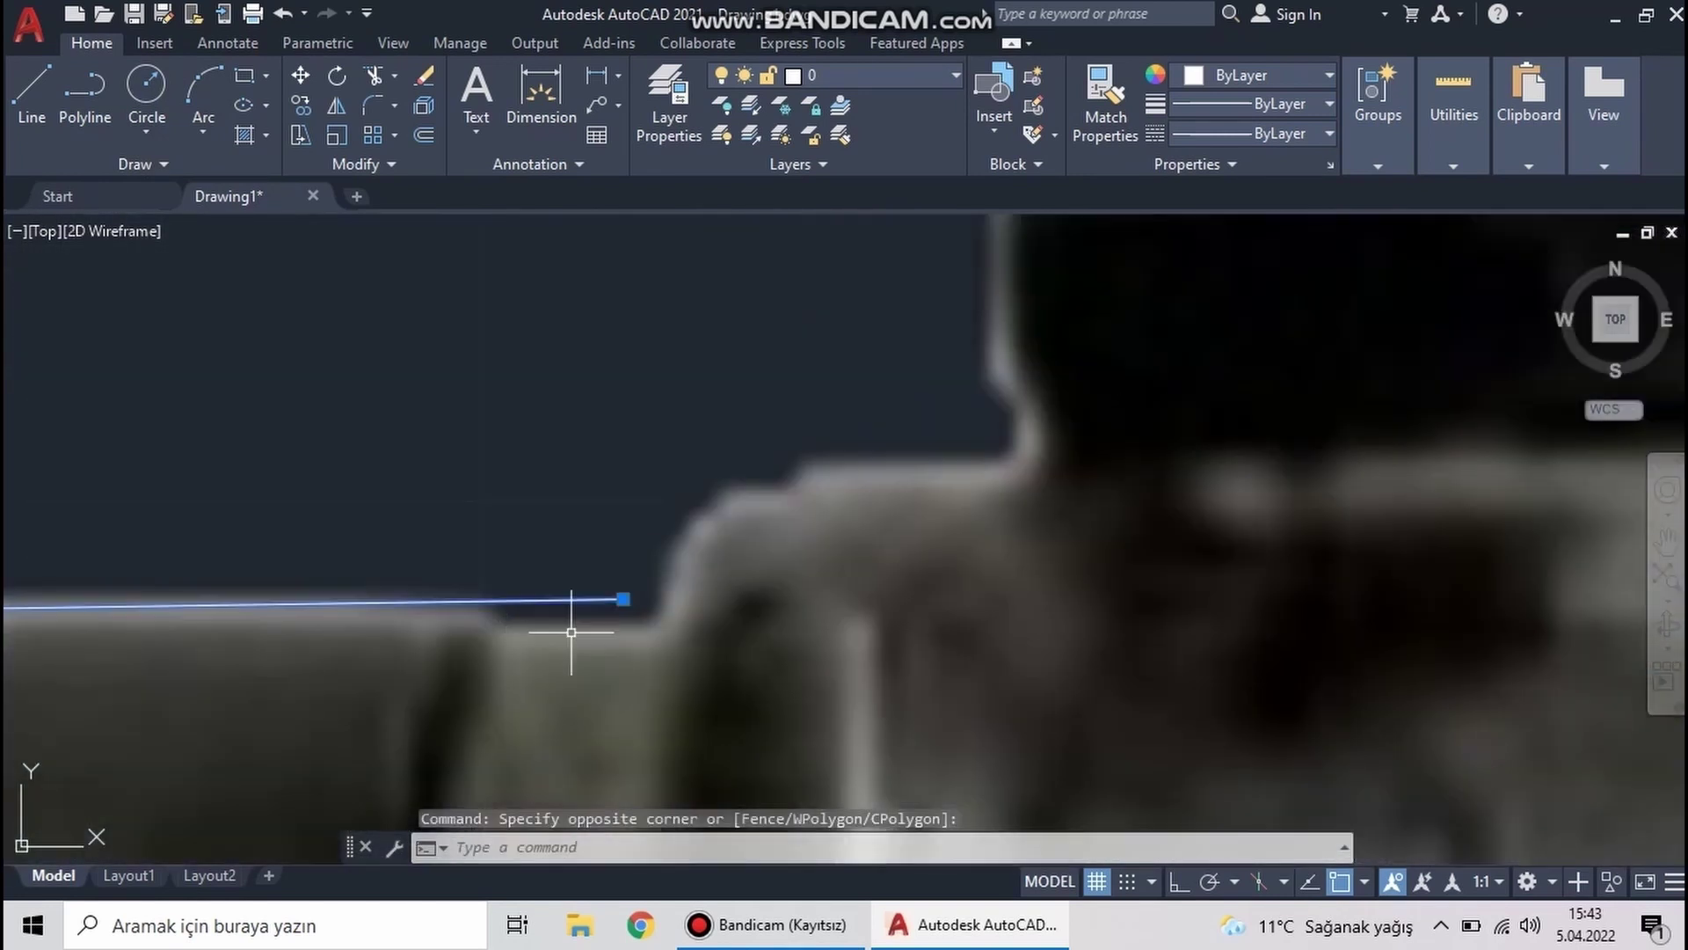
{"action": "left_click", "coordinate": [623, 599]}
{"action": "key", "text": "Escape"}
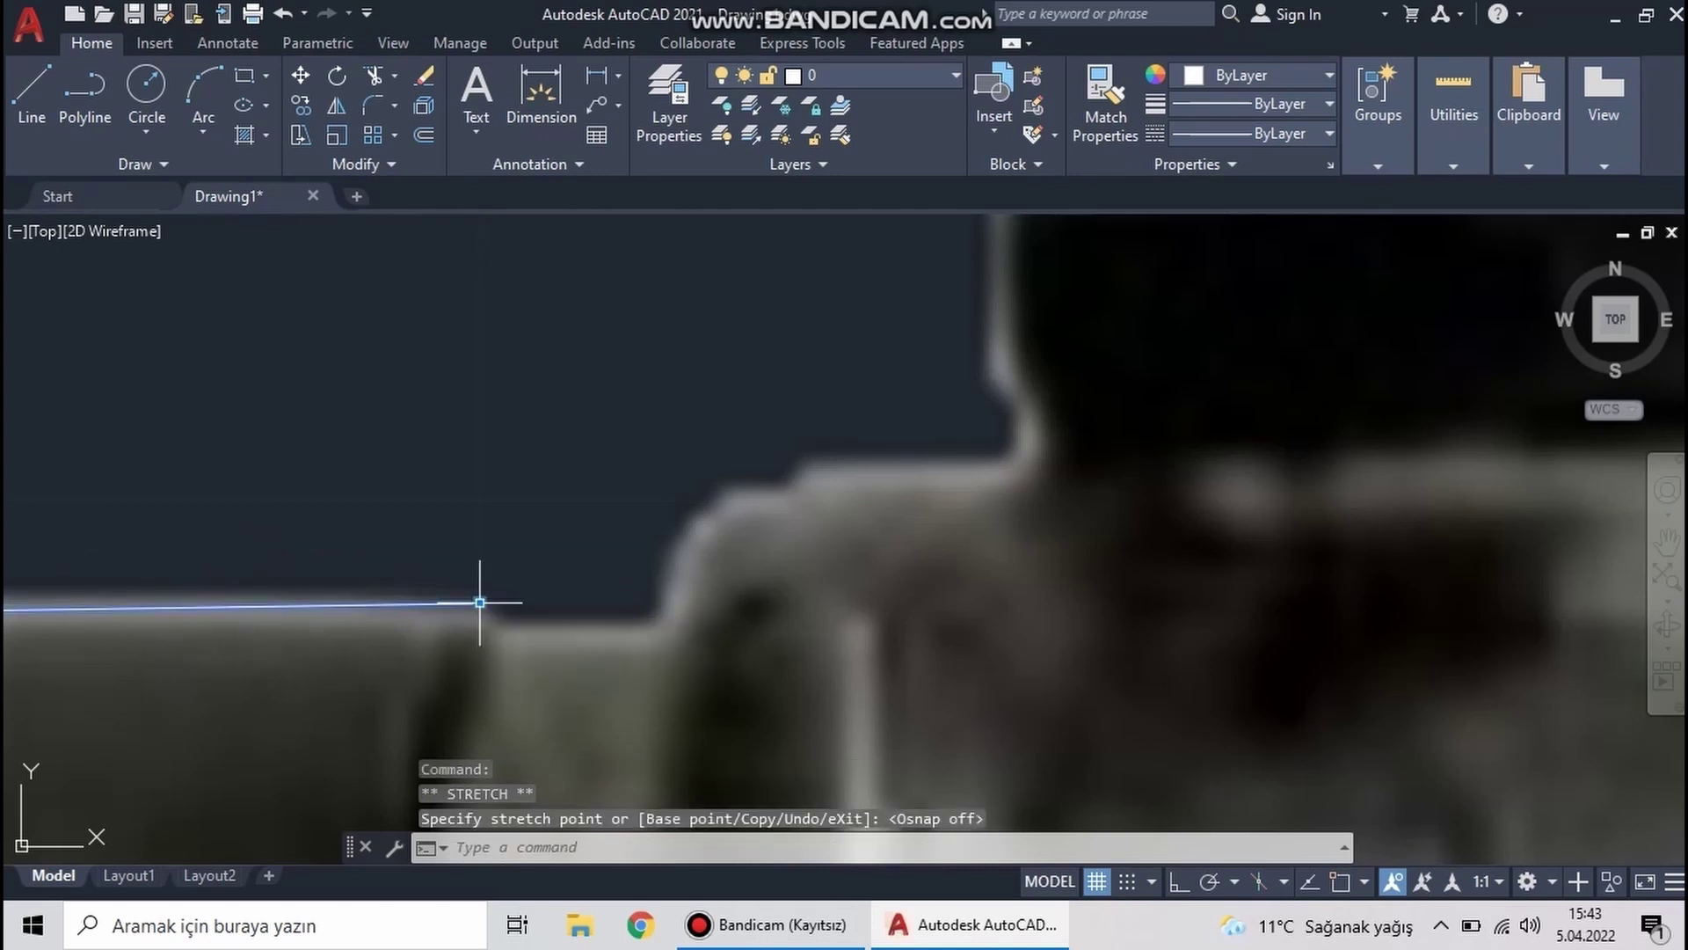
{"action": "scroll", "coordinate": [483, 595], "scroll_direction": "up", "scroll_amount": 2}
{"action": "left_click", "coordinate": [43, 96]}
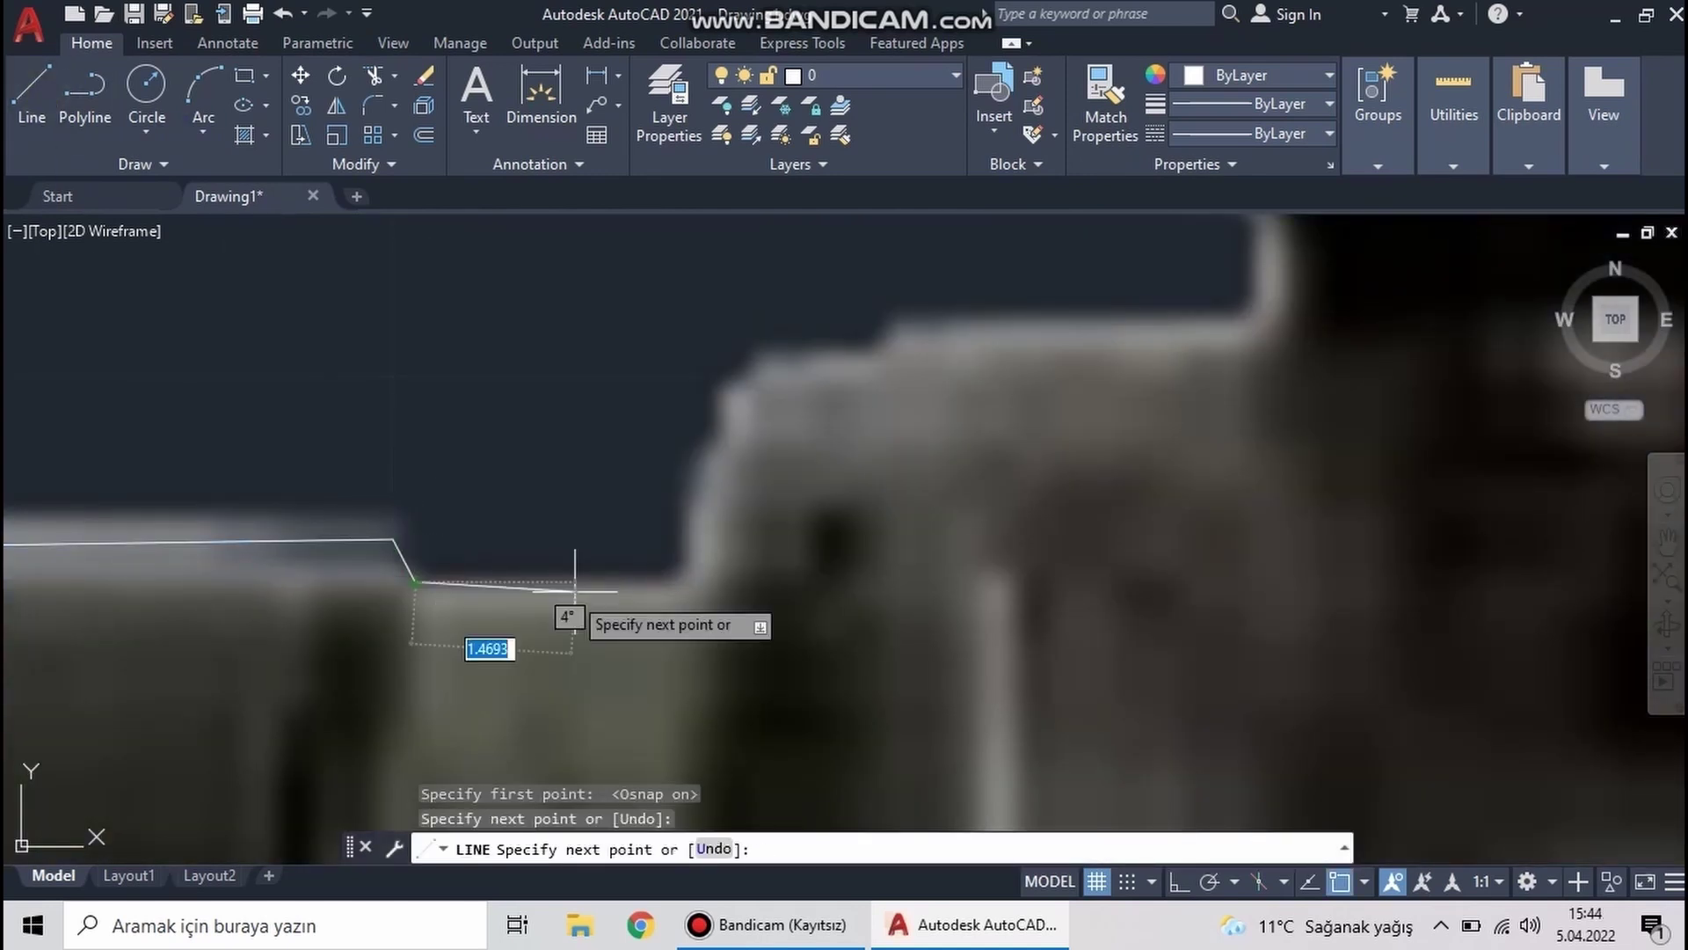
{"action": "left_click", "coordinate": [674, 579]}
{"action": "key", "text": "Escape"}
Draw a three-point arc curving up the receiver step
{"action": "key", "text": "a"}
{"action": "key", "text": "Return"}
{"action": "left_click", "coordinate": [540, 605]}
{"action": "left_click", "coordinate": [563, 492]}
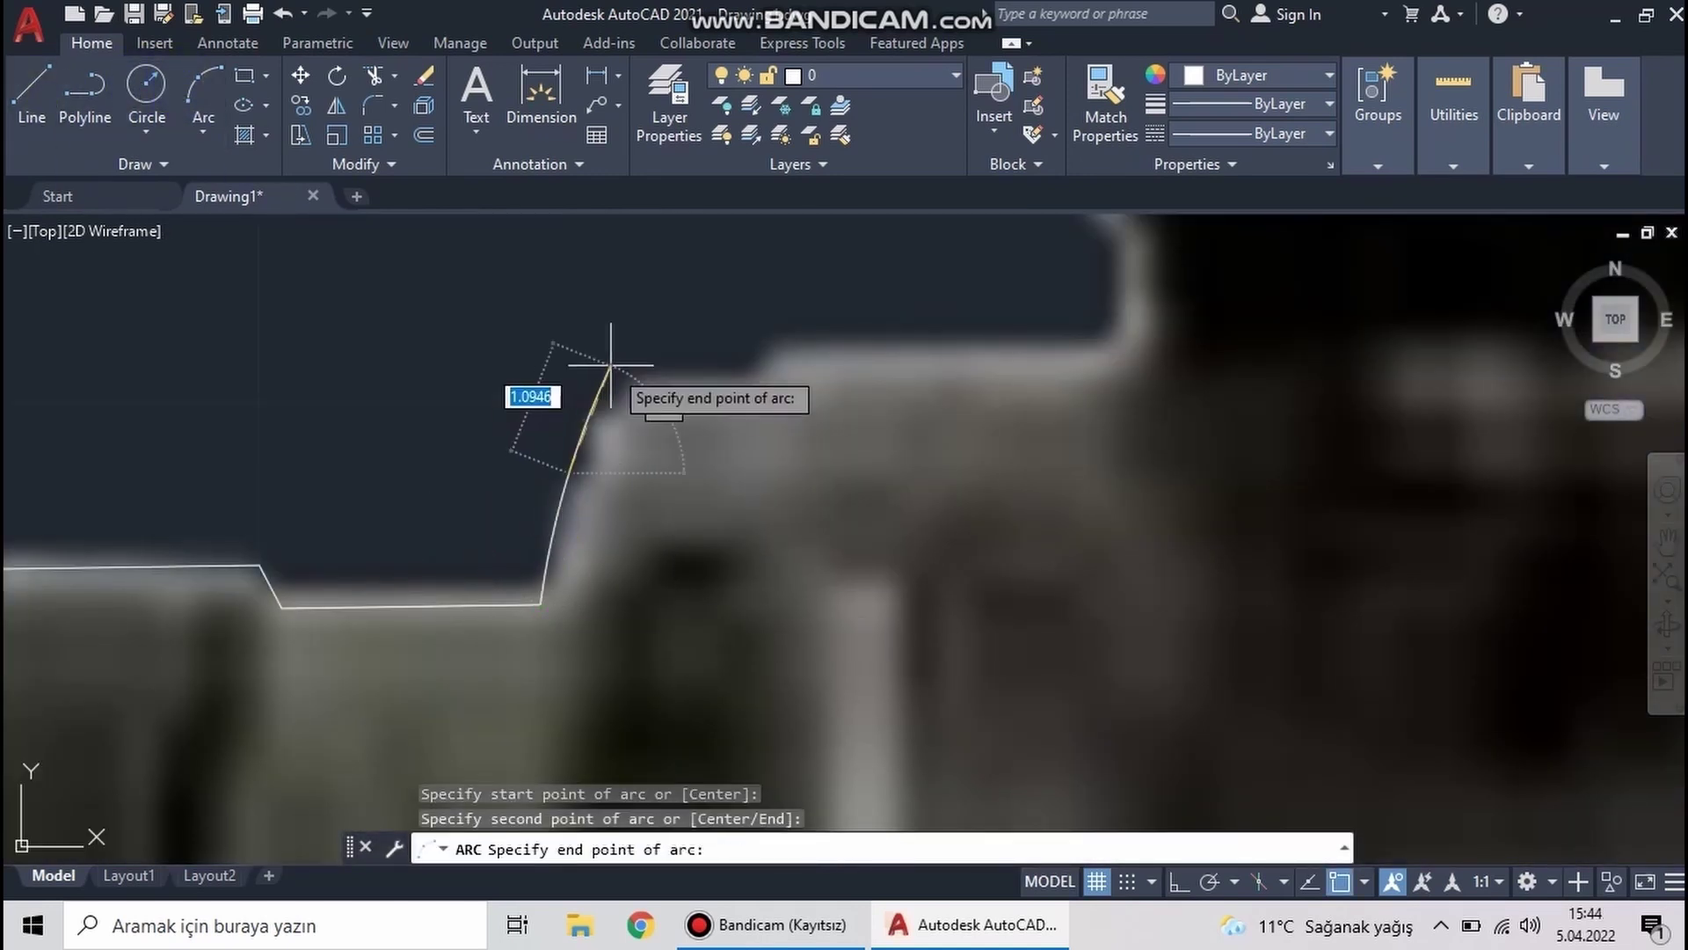
{"action": "left_click", "coordinate": [626, 375]}
{"action": "middle_click_drag", "start_coordinate": [696, 323], "coordinate": [492, 340]}
Draw a horizontal line to the corner, then a rise along the photo edge
{"action": "key", "text": "l"}
{"action": "key", "text": "Return"}
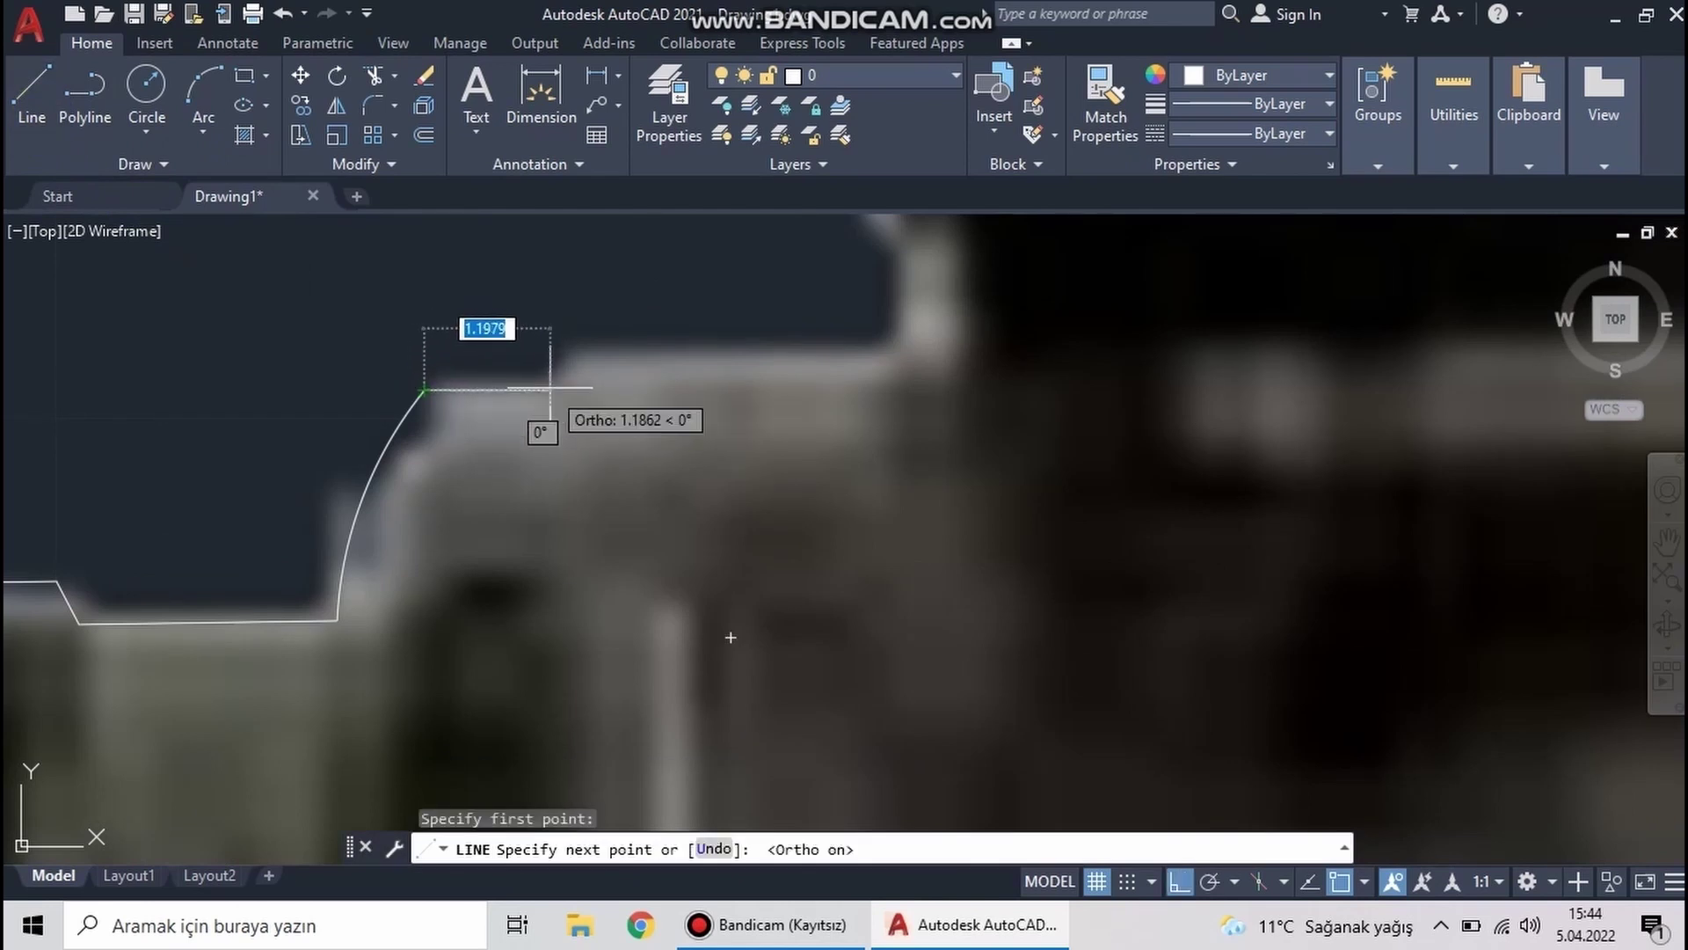
{"action": "scroll", "coordinate": [836, 387], "scroll_direction": "down", "scroll_amount": 3}
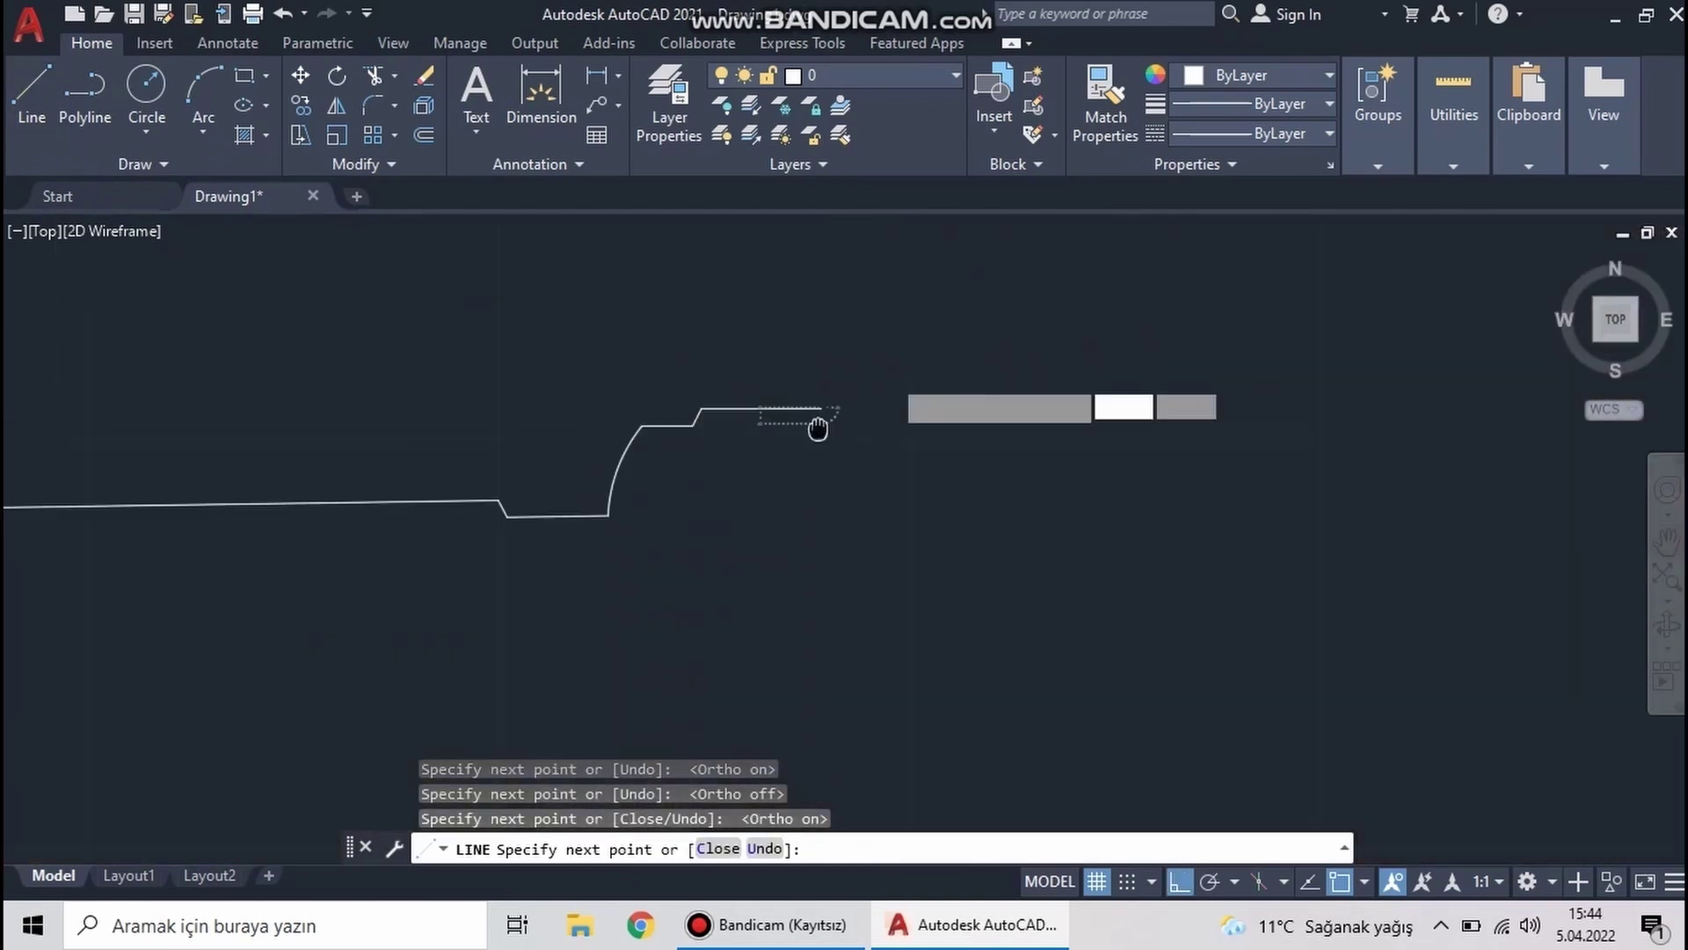
{"action": "scroll", "coordinate": [604, 366], "scroll_direction": "up", "scroll_amount": 5}
{"action": "left_click", "coordinate": [589, 544]}
{"action": "left_click", "coordinate": [589, 404]}
{"action": "scroll", "coordinate": [490, 467], "scroll_direction": "down", "scroll_amount": 3}
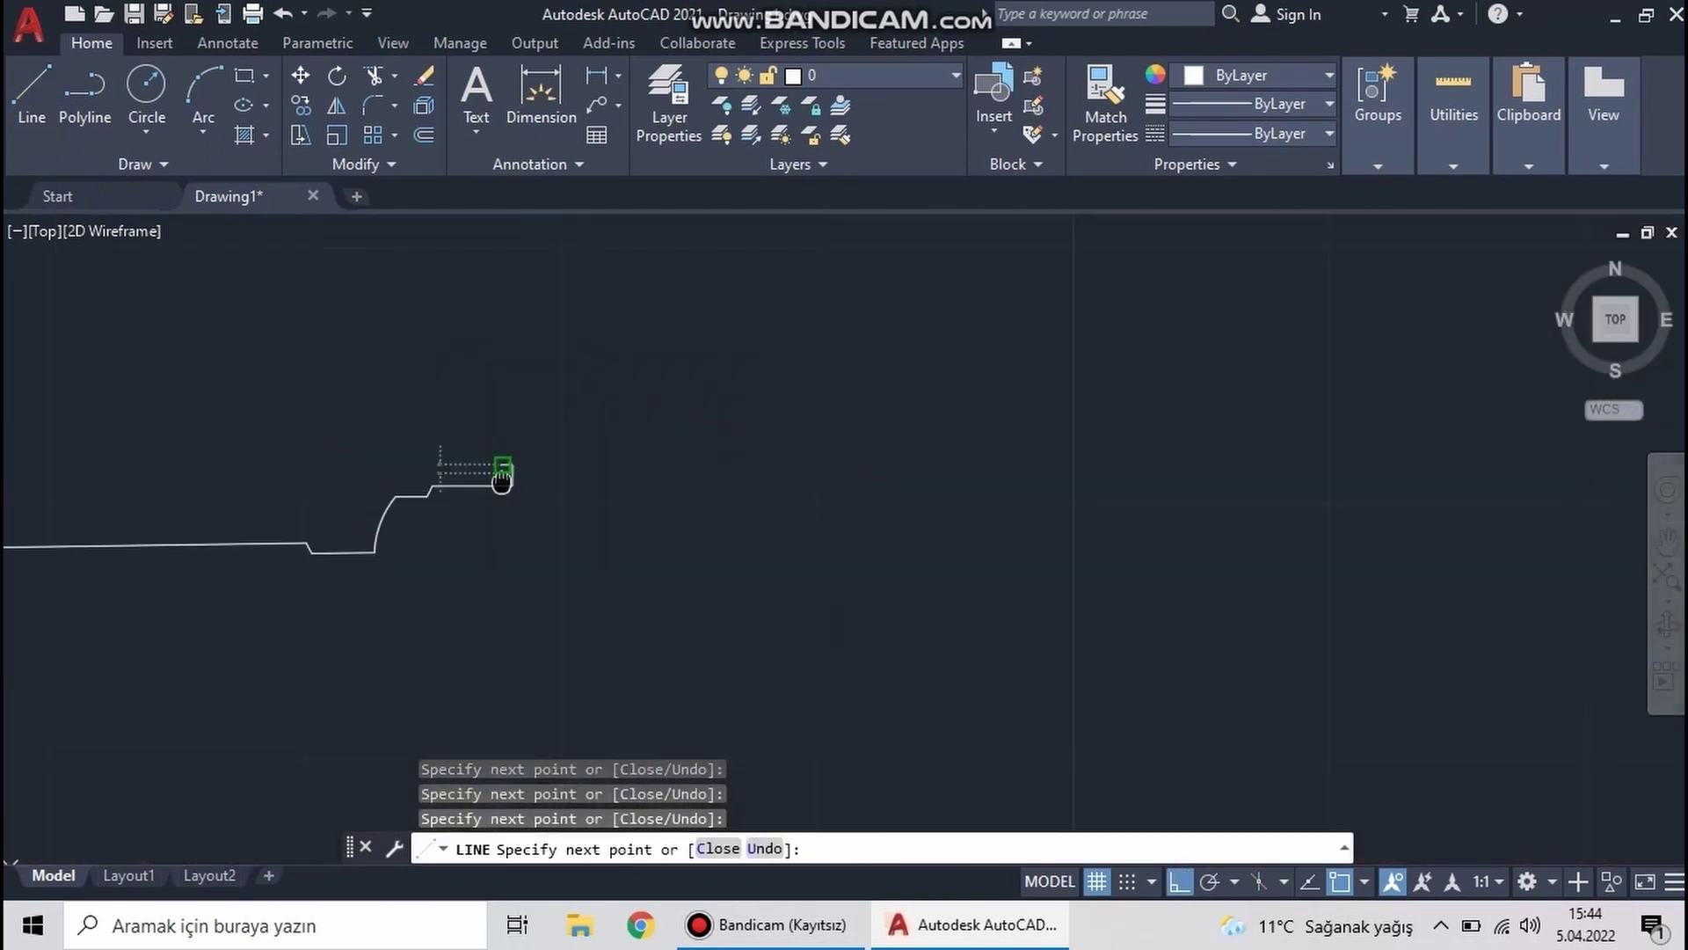
{"action": "scroll", "coordinate": [485, 398], "scroll_direction": "up", "scroll_amount": 6}
{"action": "key", "text": "F8"}
{"action": "scroll", "coordinate": [475, 413], "scroll_direction": "down", "scroll_amount": 3}
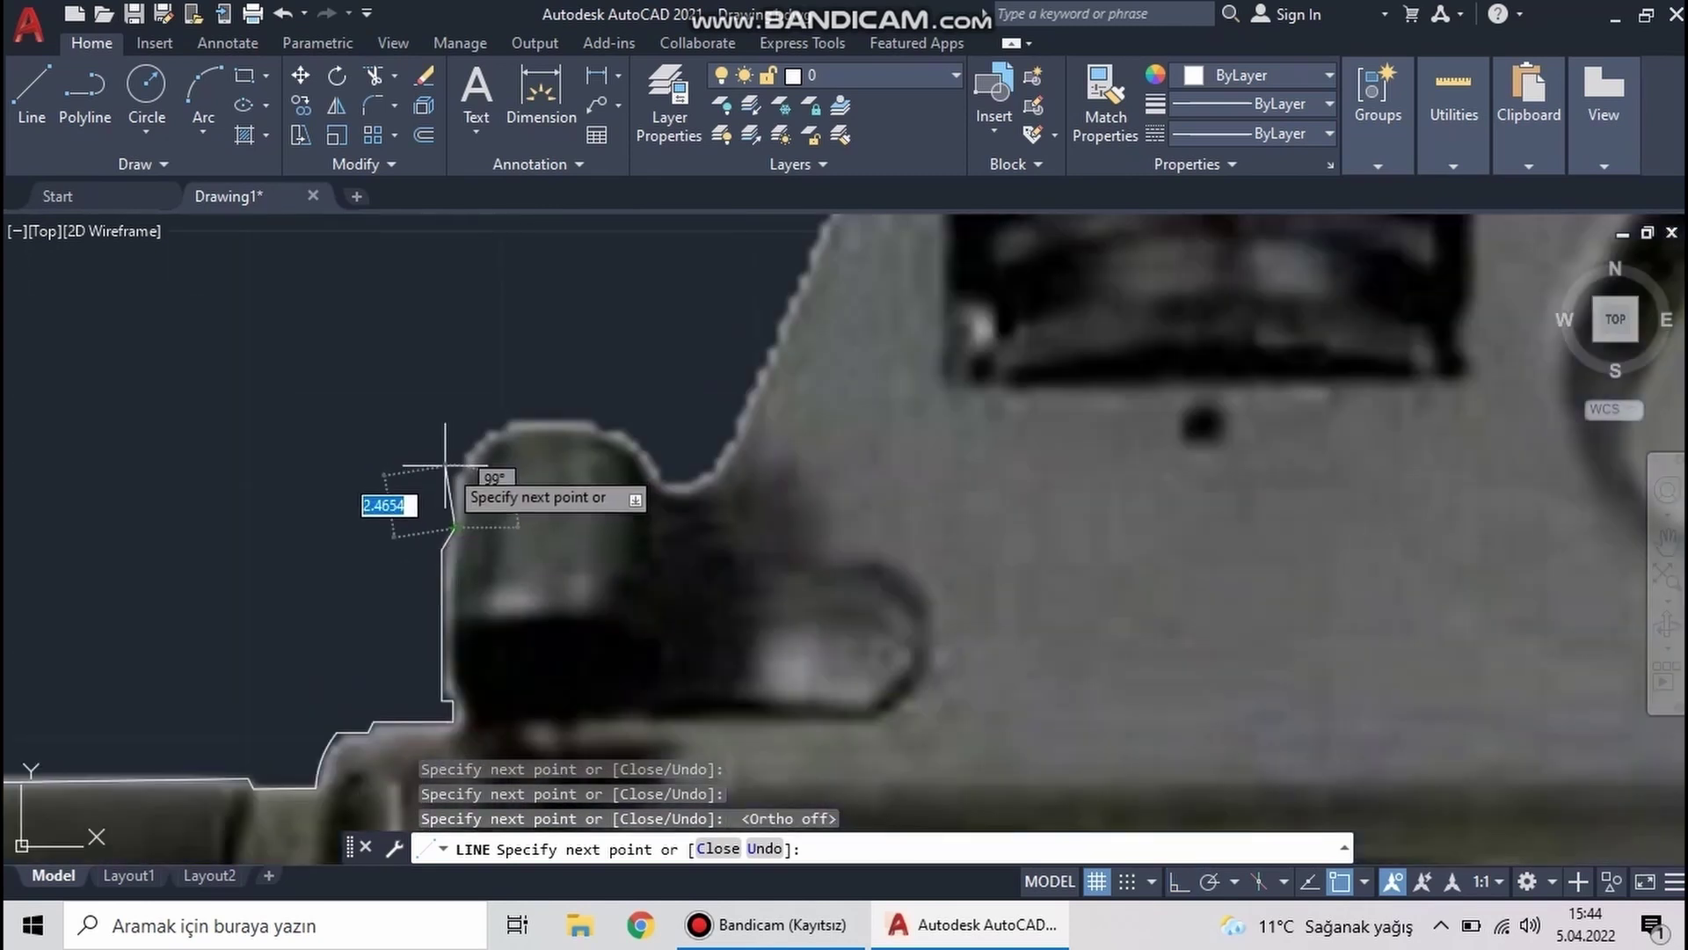
{"action": "left_click", "coordinate": [459, 475]}
{"action": "key", "text": "Return"}
Draw a three-point arc over the rounded bump
{"action": "middle_click_drag", "start_coordinate": [678, 483], "coordinate": [608, 529]}
{"action": "left_click", "coordinate": [203, 88]}
{"action": "left_click", "coordinate": [386, 522]}
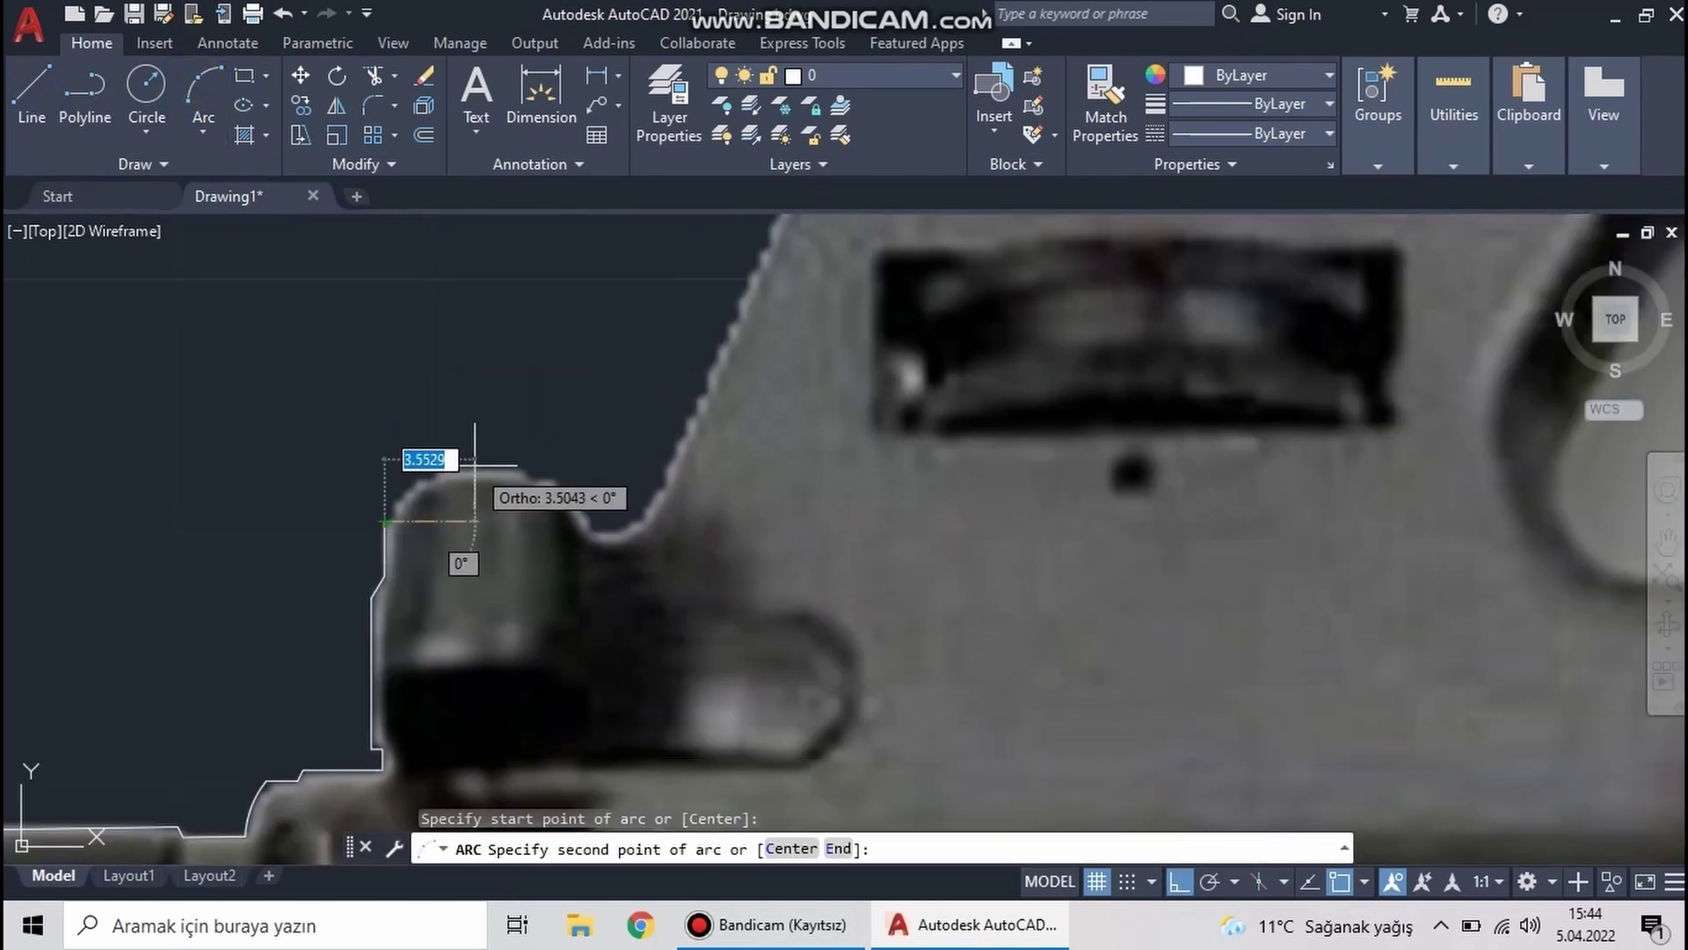
{"action": "left_click", "coordinate": [473, 473]}
{"action": "left_click", "coordinate": [567, 523]}
Draw a three-point arc down through the valley after the bump
{"action": "scroll", "coordinate": [603, 535], "scroll_direction": "down", "scroll_amount": 1}
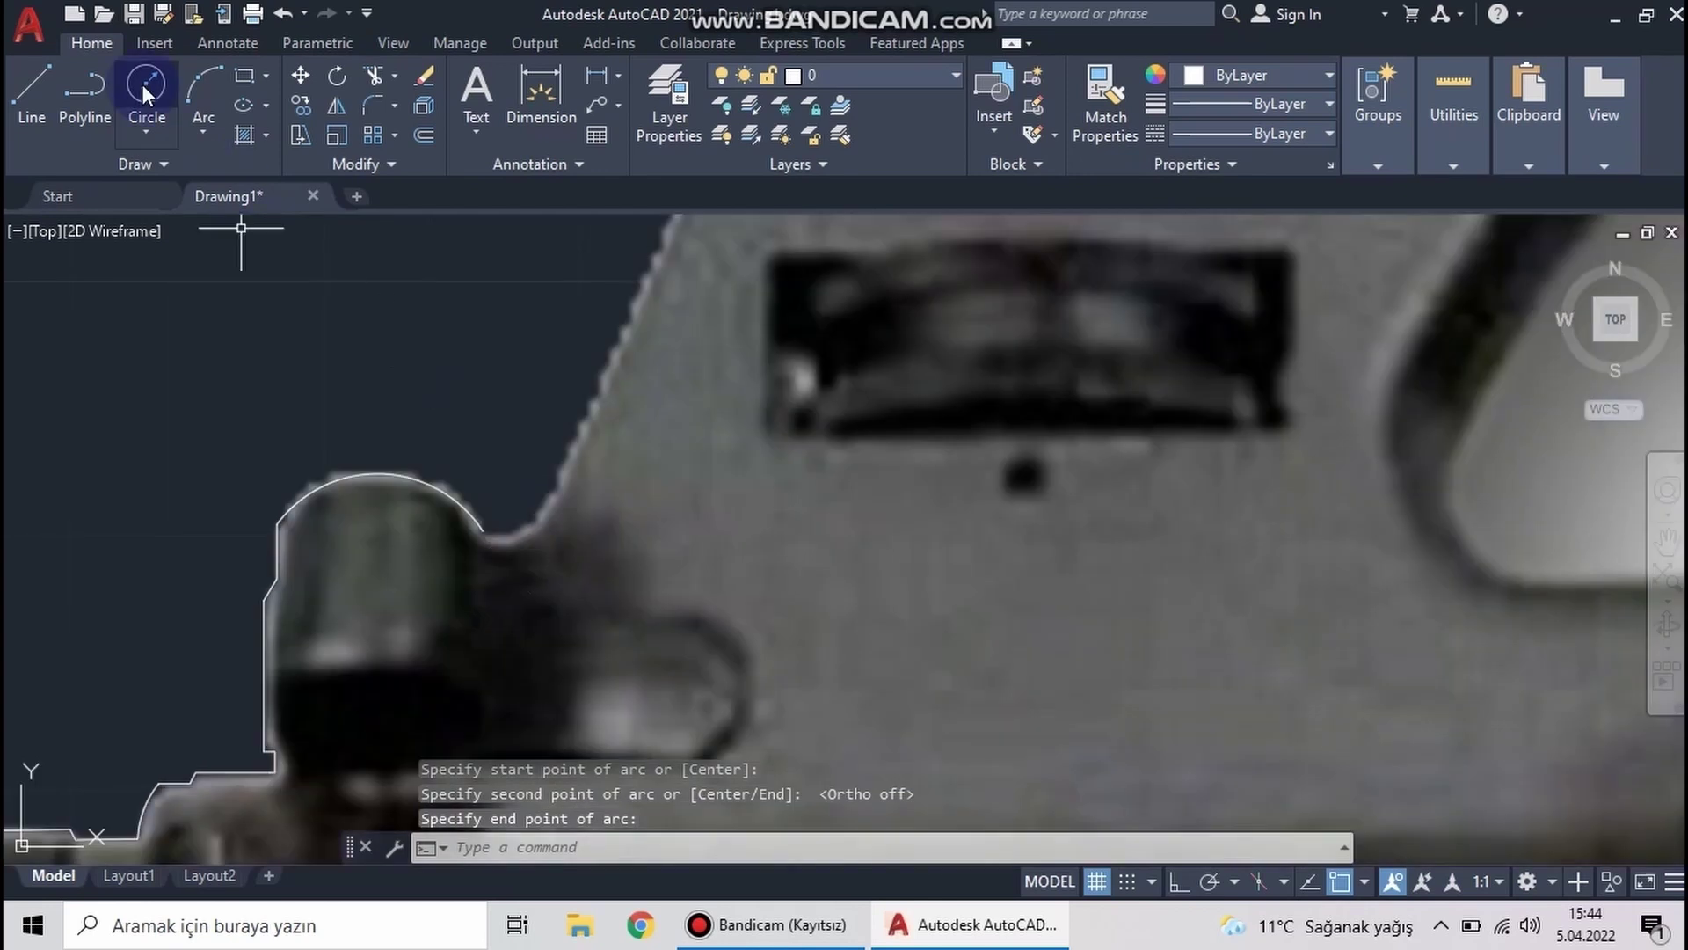
{"action": "left_click", "coordinate": [203, 88]}
{"action": "scroll", "coordinate": [458, 666], "scroll_direction": "up", "scroll_amount": 5}
{"action": "left_click", "coordinate": [458, 666]}
{"action": "left_click", "coordinate": [515, 690]}
{"action": "left_click", "coordinate": [604, 622]}
{"action": "scroll", "coordinate": [404, 698], "scroll_direction": "down", "scroll_amount": 3}
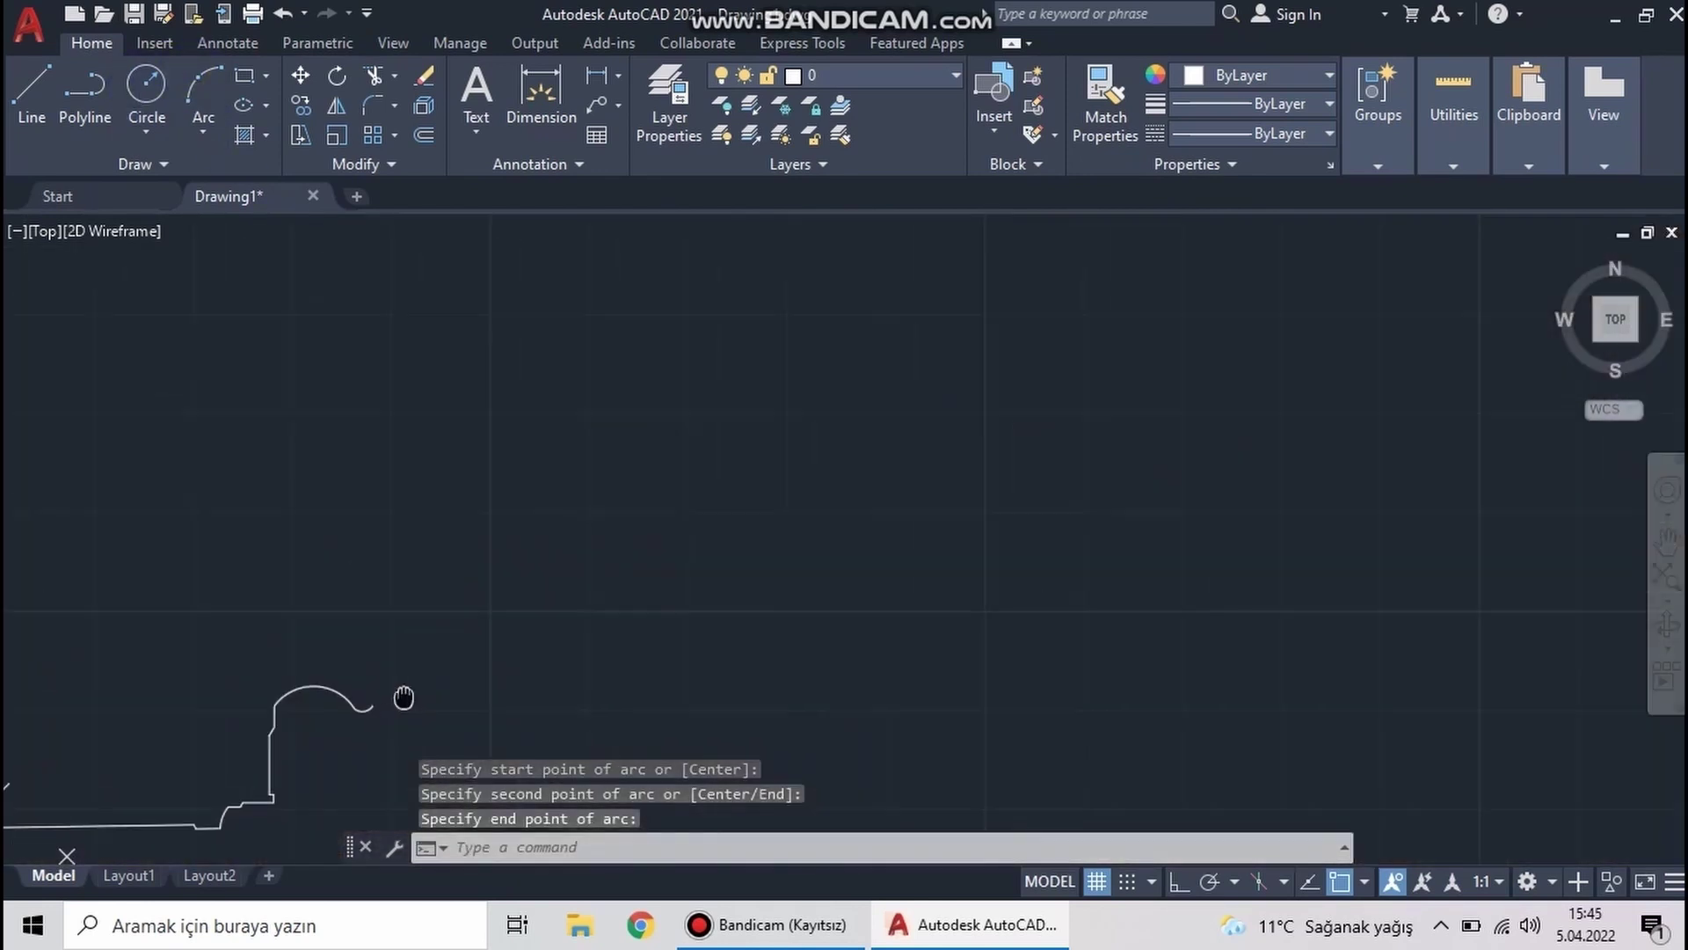
Trace the sloped edge and the long top line up to the dip
{"action": "left_click", "coordinate": [33, 88]}
{"action": "scroll", "coordinate": [264, 508], "scroll_direction": "up", "scroll_amount": 3}
{"action": "left_click", "coordinate": [264, 508]}
{"action": "scroll", "coordinate": [140, 734], "scroll_direction": "up", "scroll_amount": 2}
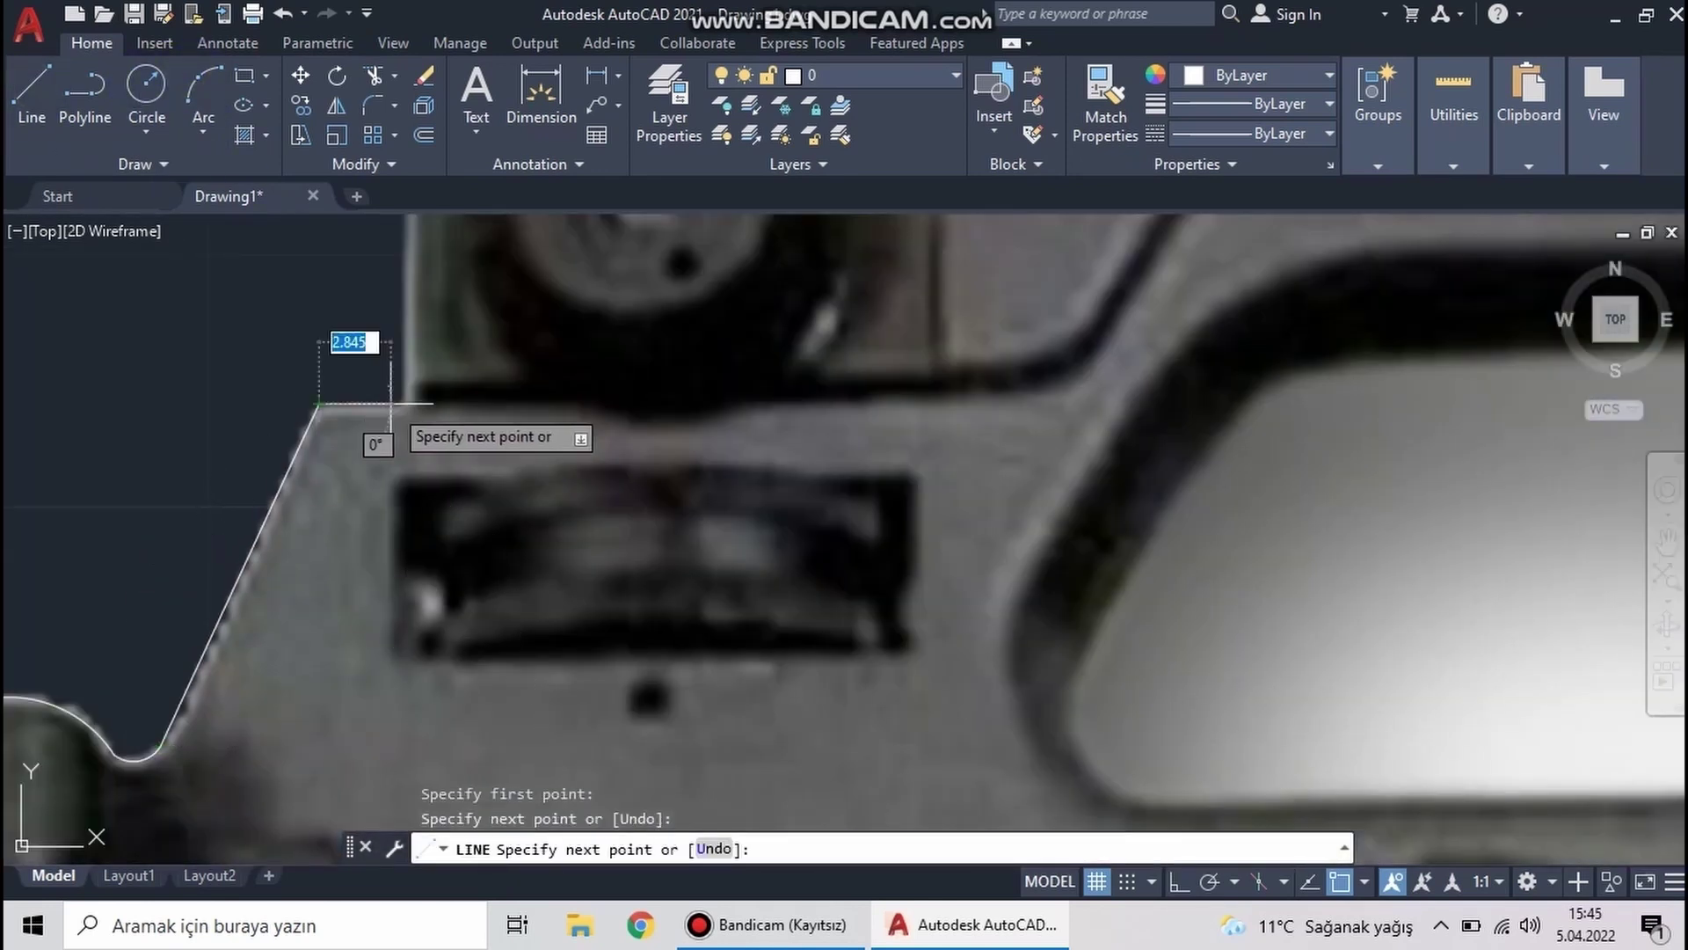
{"action": "left_click", "coordinate": [402, 404]}
{"action": "middle_click_drag", "start_coordinate": [409, 244], "coordinate": [337, 565]}
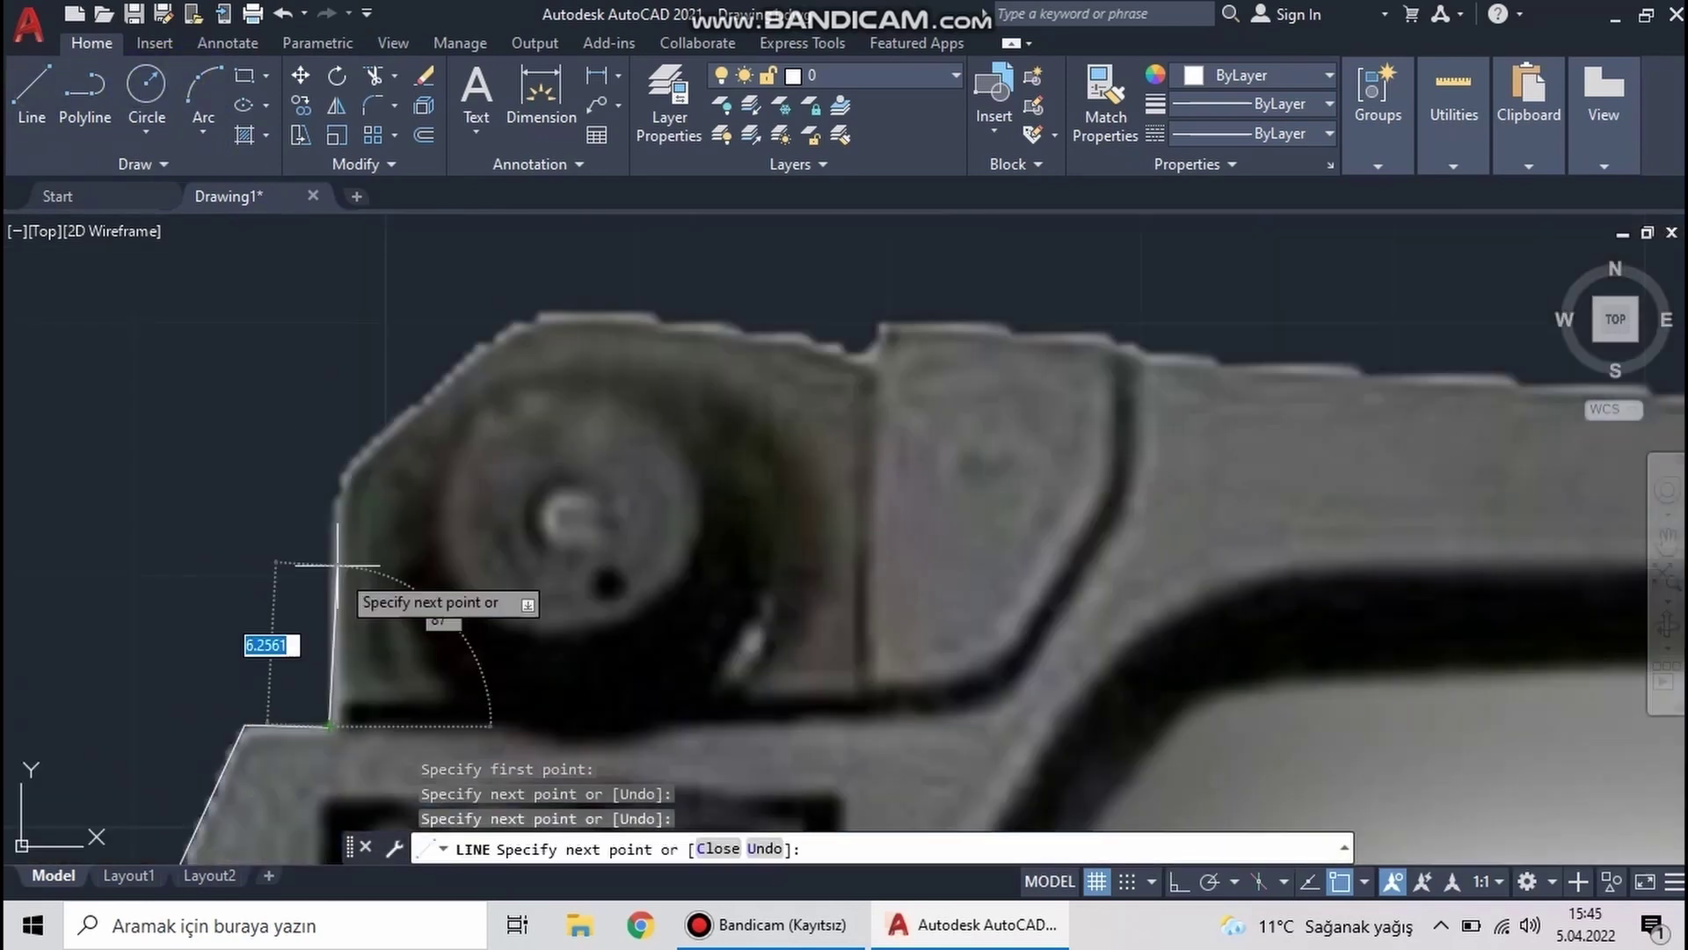
{"action": "left_click", "coordinate": [840, 341]}
{"action": "scroll", "coordinate": [780, 407], "scroll_direction": "up", "scroll_amount": 3}
{"action": "key", "text": "Escape"}
Draw a three-point arc through the dip in the top edge
{"action": "left_click", "coordinate": [203, 96]}
{"action": "left_click", "coordinate": [729, 348]}
{"action": "left_click", "coordinate": [807, 406]}
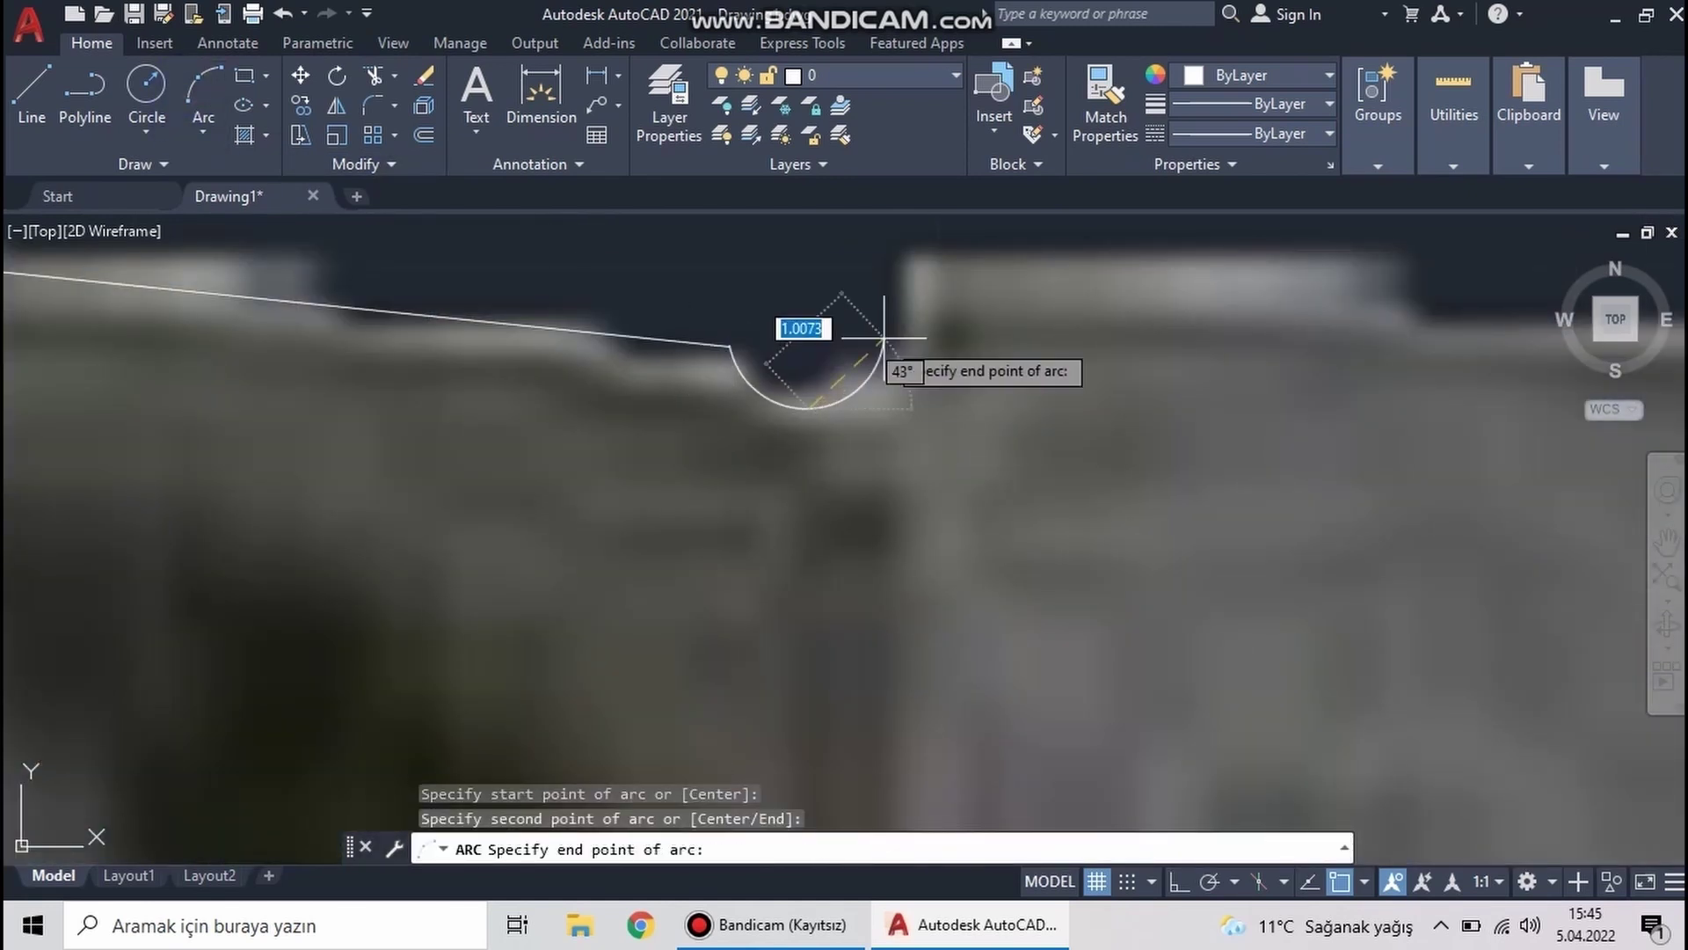
{"action": "left_click", "coordinate": [883, 337]}
{"action": "middle_click_drag", "start_coordinate": [884, 337], "coordinate": [683, 462]}
Draw the vertical rise after the dip and the flat top segment
{"action": "left_click", "coordinate": [32, 96]}
{"action": "left_click", "coordinate": [695, 459]}
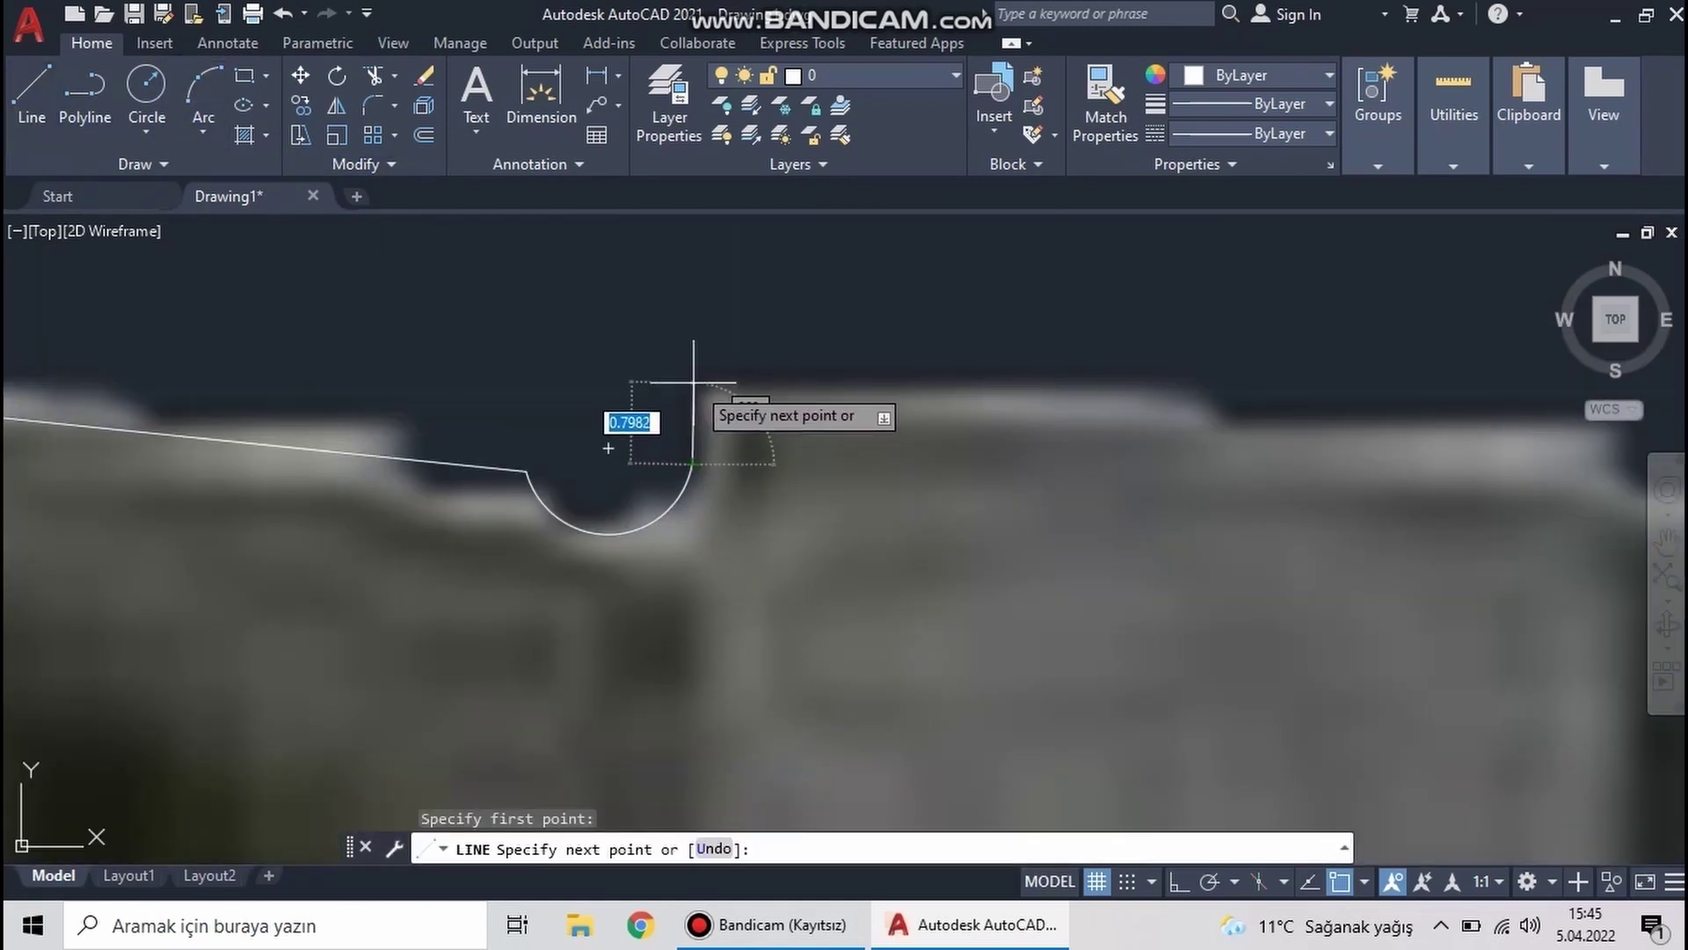
{"action": "left_click", "coordinate": [694, 386]}
{"action": "left_click", "coordinate": [1200, 386]}
{"action": "middle_click_drag", "start_coordinate": [1199, 386], "coordinate": [903, 459]}
Trace a diagonal step down, a horizontal run, a sloped step and another horizontal
{"action": "key", "text": "F8"}
{"action": "left_click", "coordinate": [944, 507]}
{"action": "key", "text": "F8"}
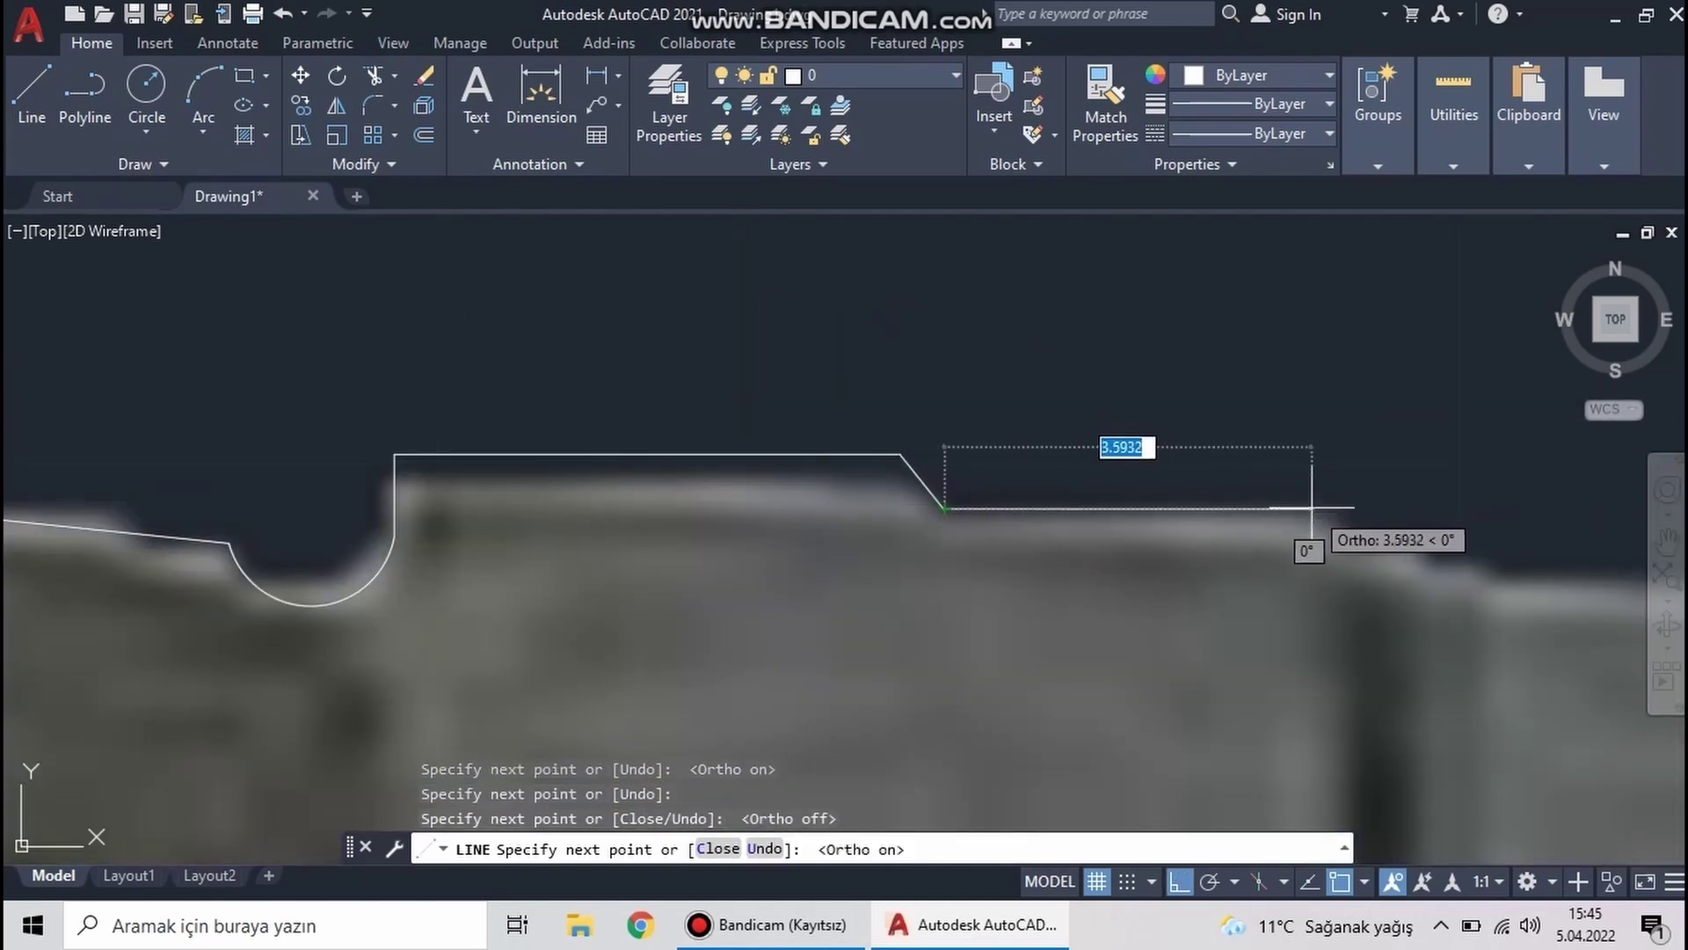
{"action": "left_click", "coordinate": [1311, 507]}
{"action": "scroll", "coordinate": [1200, 577], "scroll_direction": "down", "scroll_amount": 3}
{"action": "key", "text": "F8"}
{"action": "scroll", "coordinate": [889, 563], "scroll_direction": "up", "scroll_amount": 3}
{"action": "left_click", "coordinate": [895, 563]}
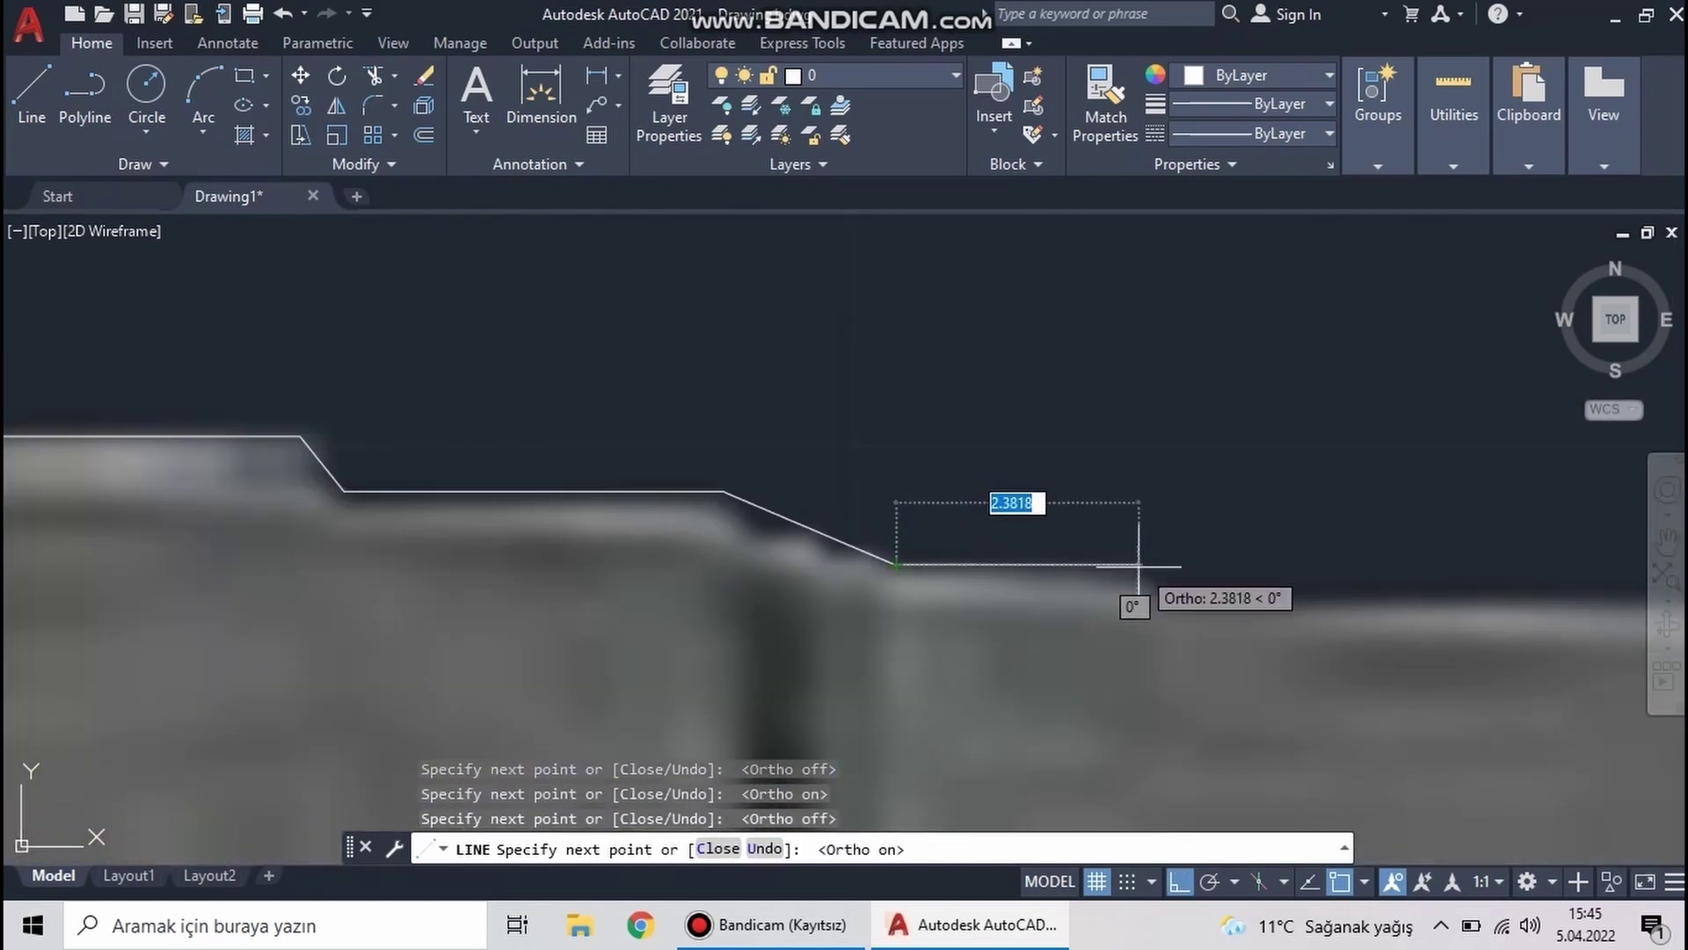
{"action": "left_click", "coordinate": [1138, 566]}
{"action": "middle_click_drag", "start_coordinate": [1139, 566], "coordinate": [808, 532]}
Continue the stepped line with a horizontal segment and a sloped segment further right
{"action": "key", "text": "F8"}
{"action": "left_click", "coordinate": [1381, 579]}
{"action": "middle_click_drag", "start_coordinate": [1381, 579], "coordinate": [843, 579]}
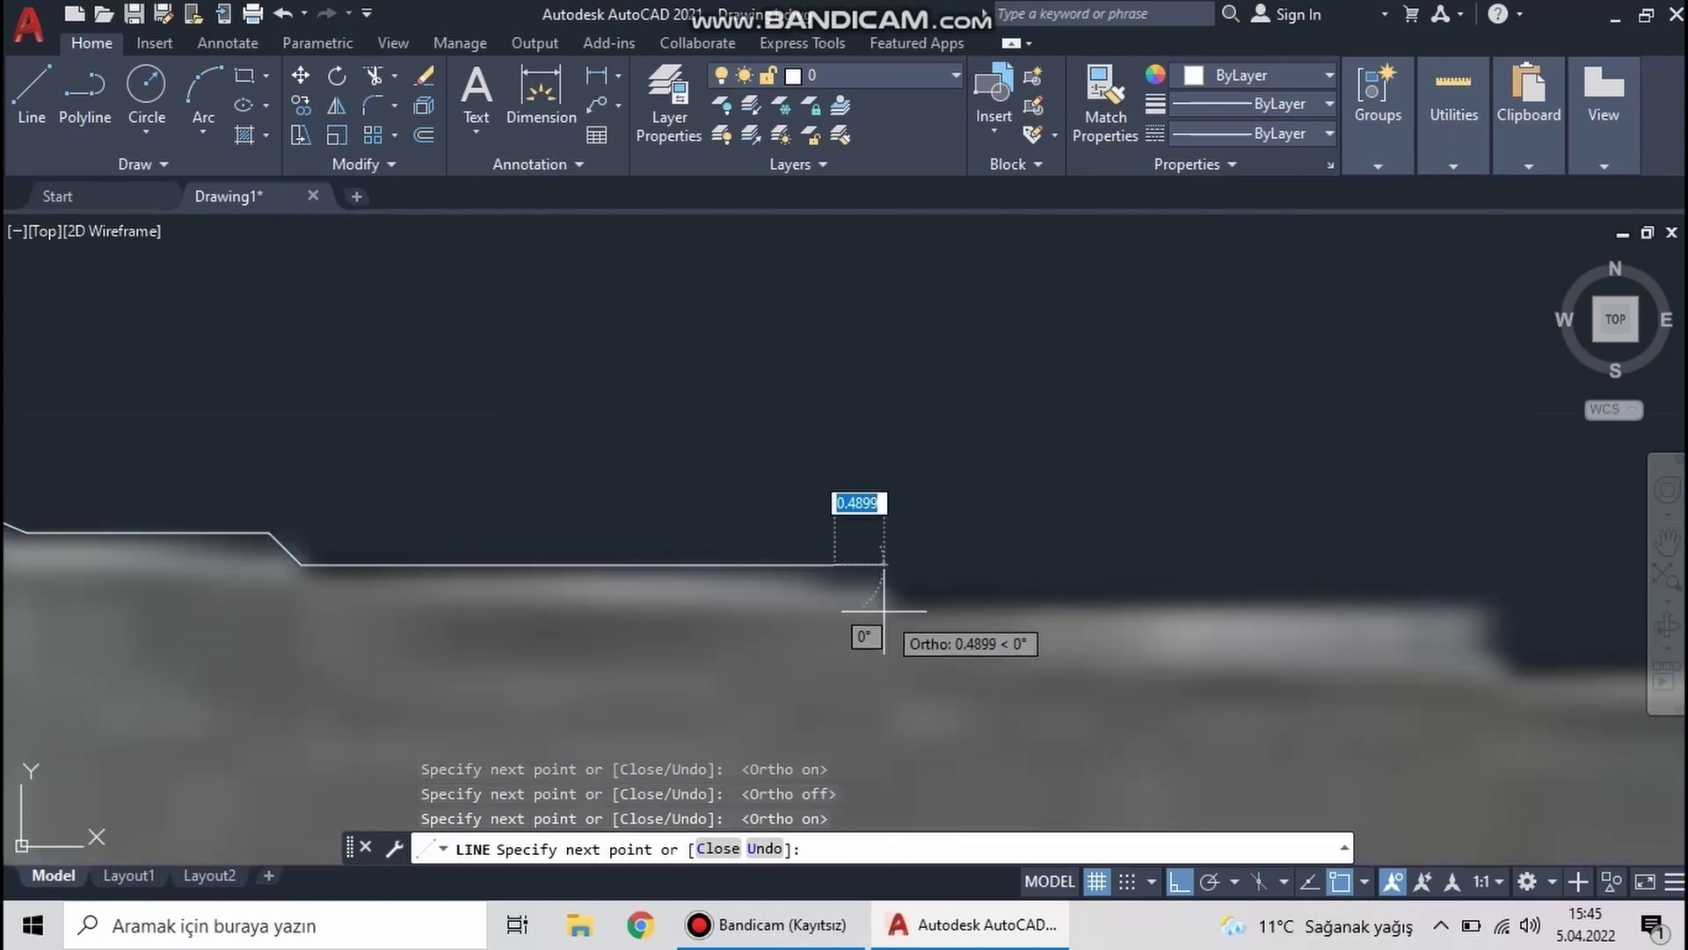
{"action": "middle_click_drag", "start_coordinate": [1290, 598], "coordinate": [756, 602]}
{"action": "key", "text": "F8"}
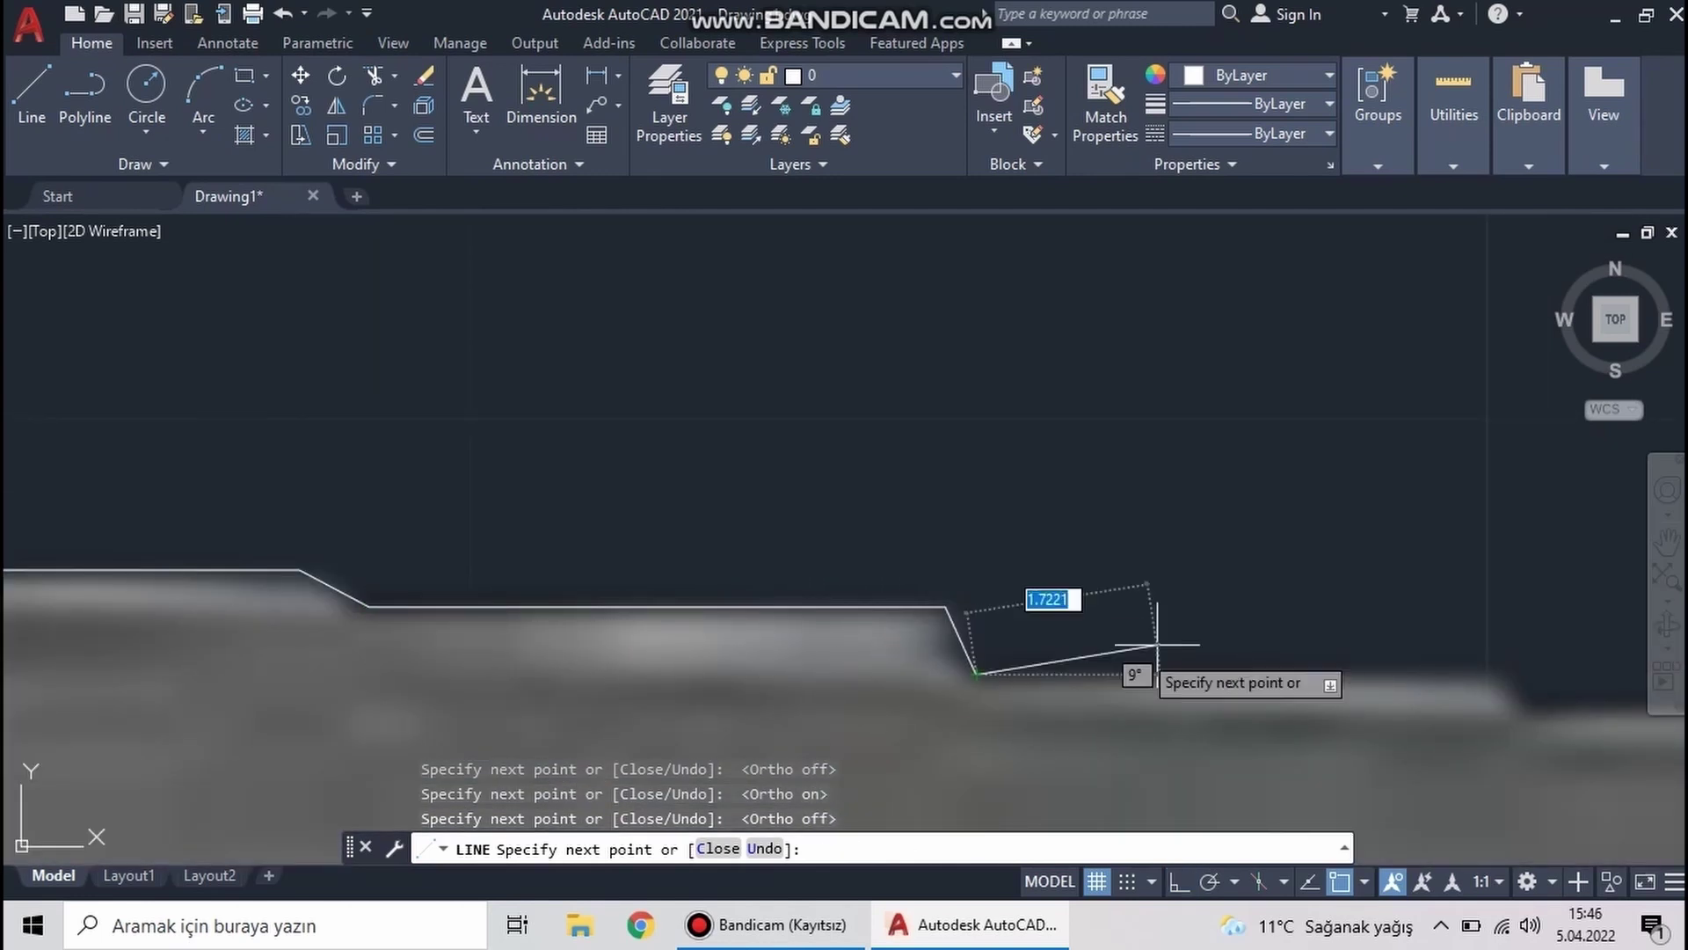
{"action": "middle_click_drag", "start_coordinate": [1157, 645], "coordinate": [568, 647]}
{"action": "key", "text": "F8"}
{"action": "mouse_move", "coordinate": [905, 678]}
{"action": "middle_mouse_down"}
{"action": "mouse_move", "coordinate": [818, 603]}
{"action": "mouse_move", "coordinate": [755, 486]}
{"action": "middle_mouse_up"}
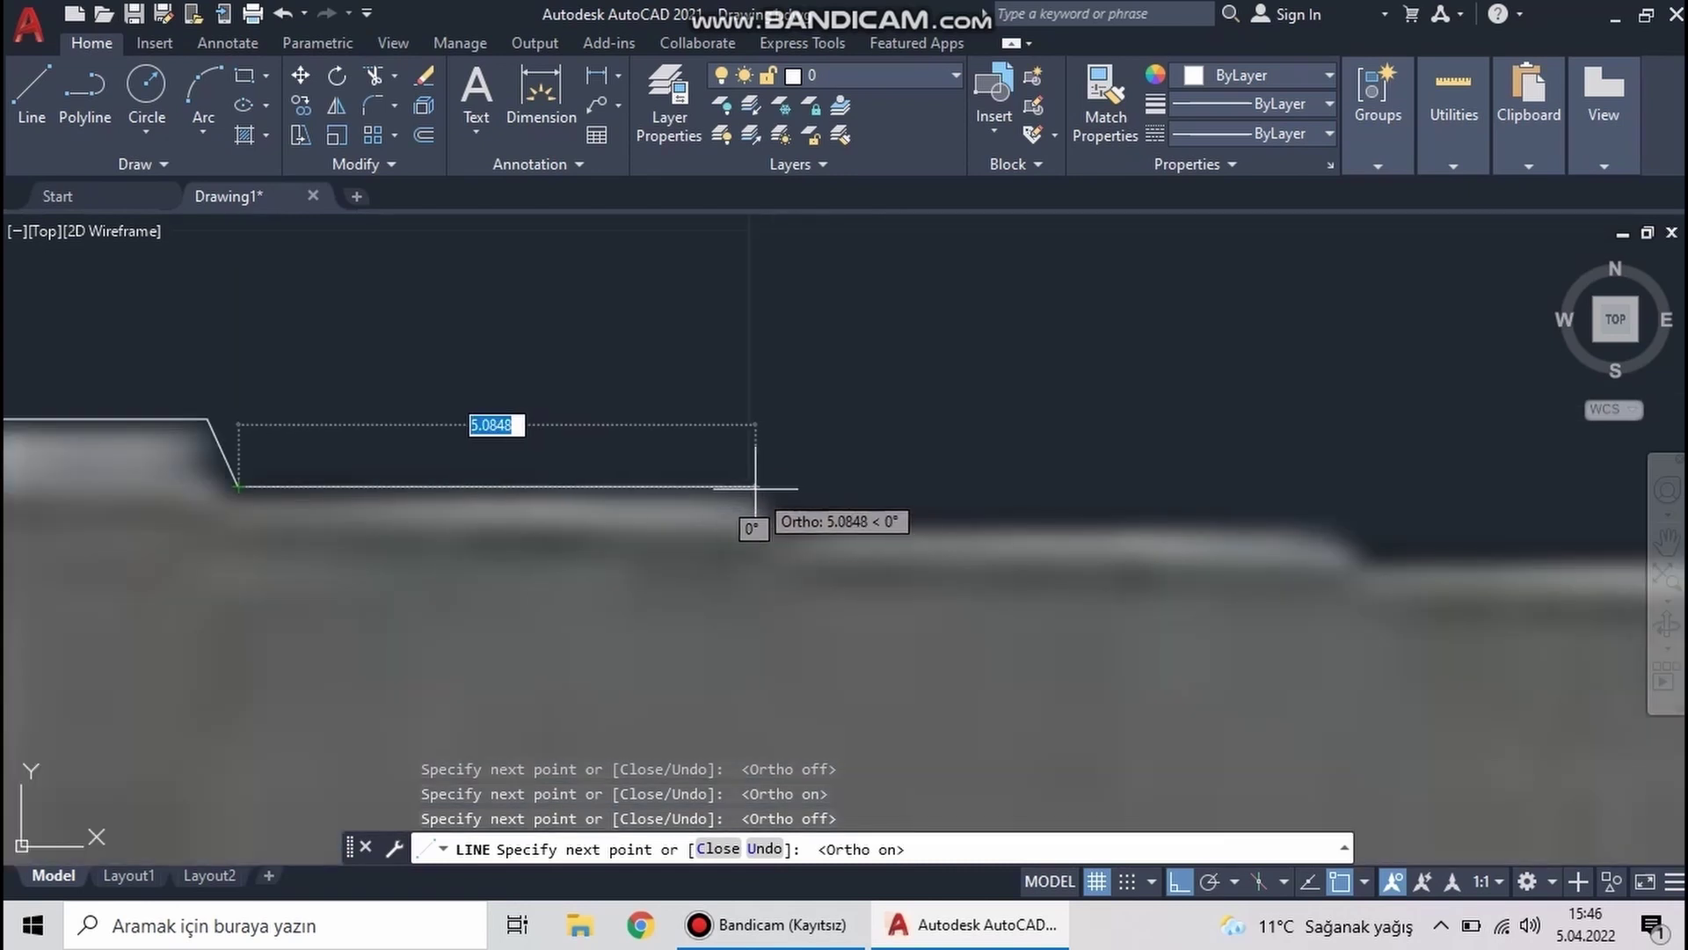
{"action": "middle_click_drag", "start_coordinate": [1301, 520], "coordinate": [781, 588]}
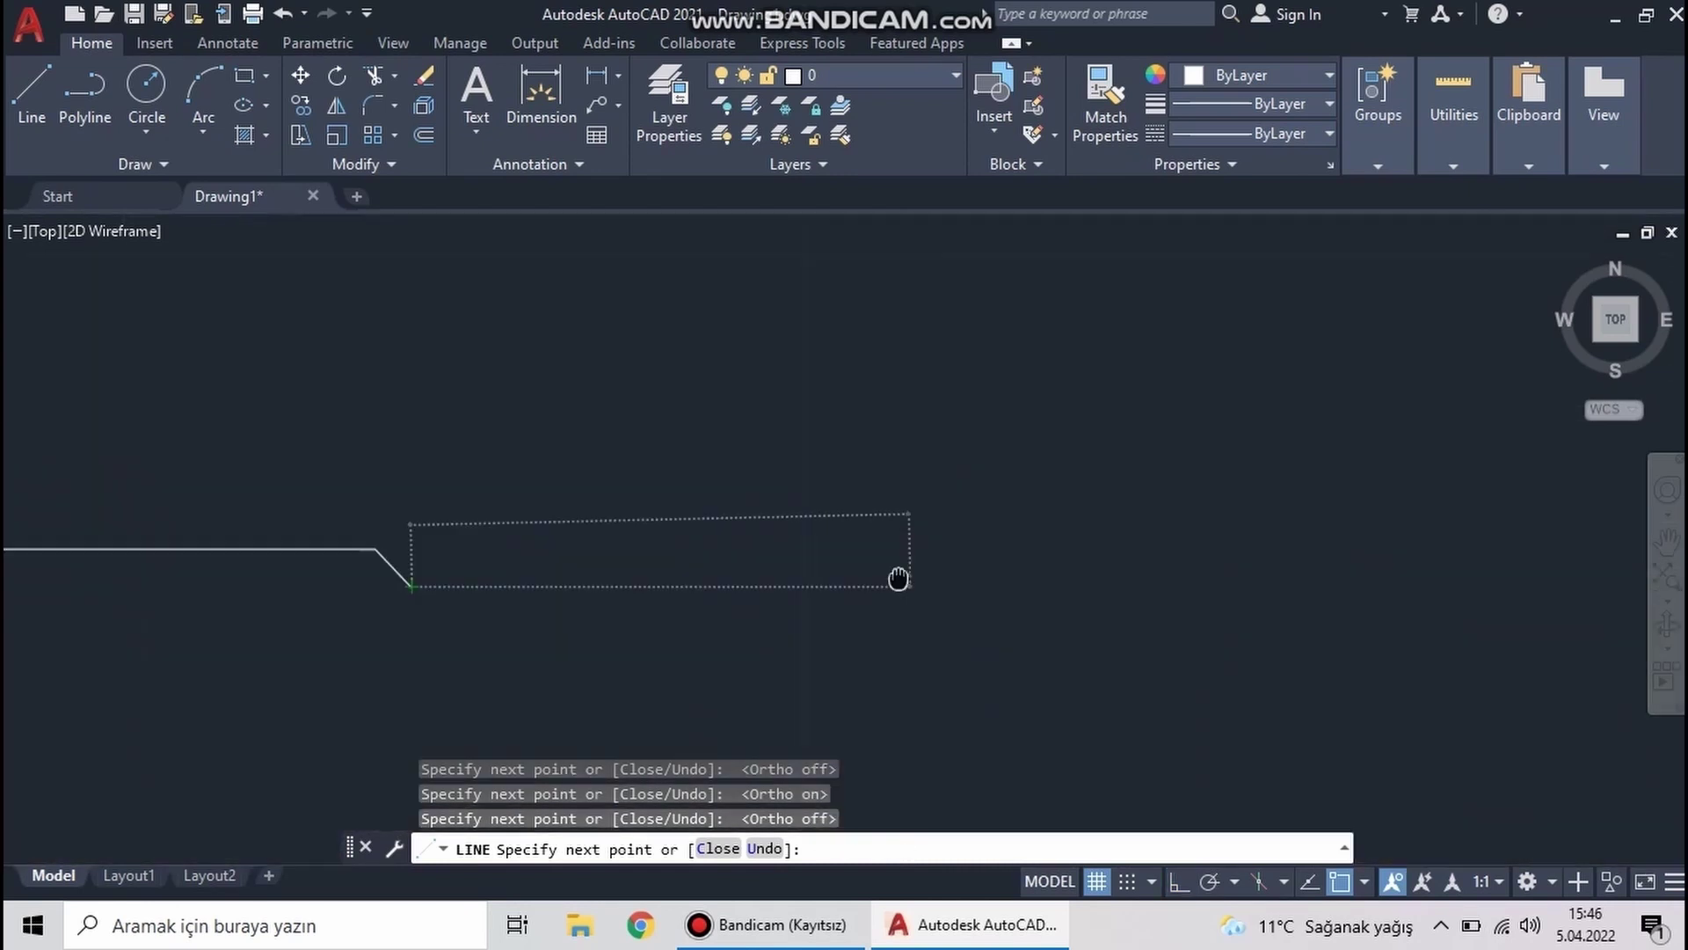
{"action": "left_click", "coordinate": [824, 620]}
Add two more sloped steps along the rifle's top edge
{"action": "middle_click_drag", "start_coordinate": [1288, 602], "coordinate": [968, 623]}
{"action": "key", "text": "F8"}
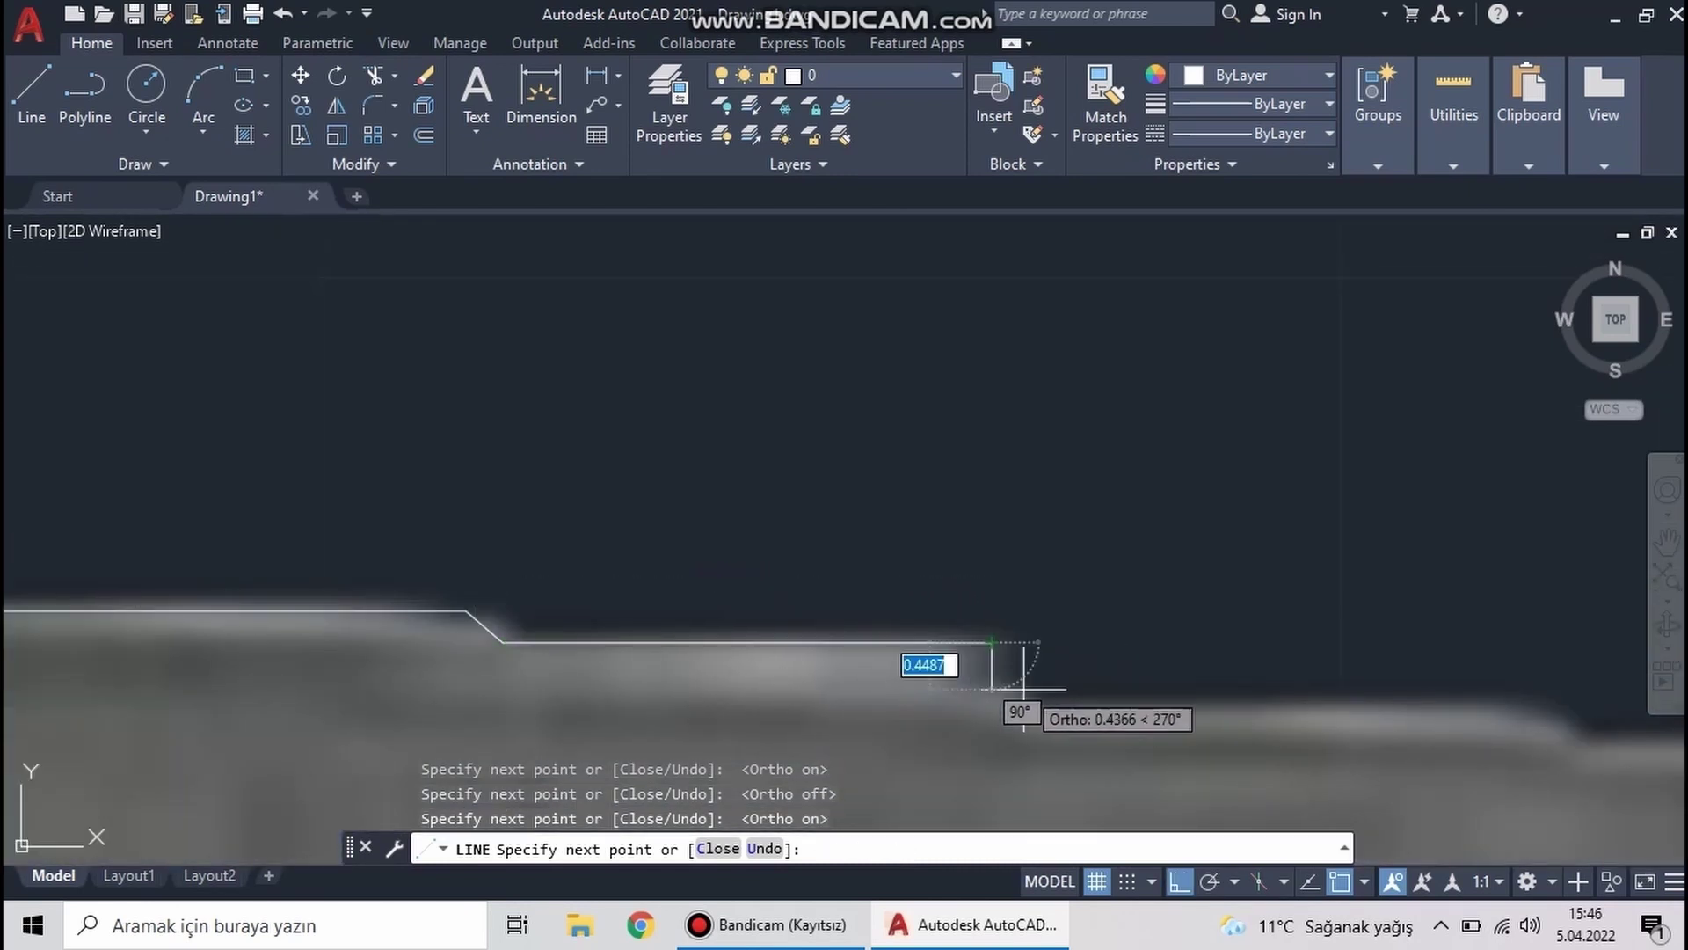
{"action": "middle_click_drag", "start_coordinate": [1024, 690], "coordinate": [771, 549]}
{"action": "key", "text": "F8"}
{"action": "key", "text": "F8"}
{"action": "middle_click_drag", "start_coordinate": [1328, 579], "coordinate": [962, 539]}
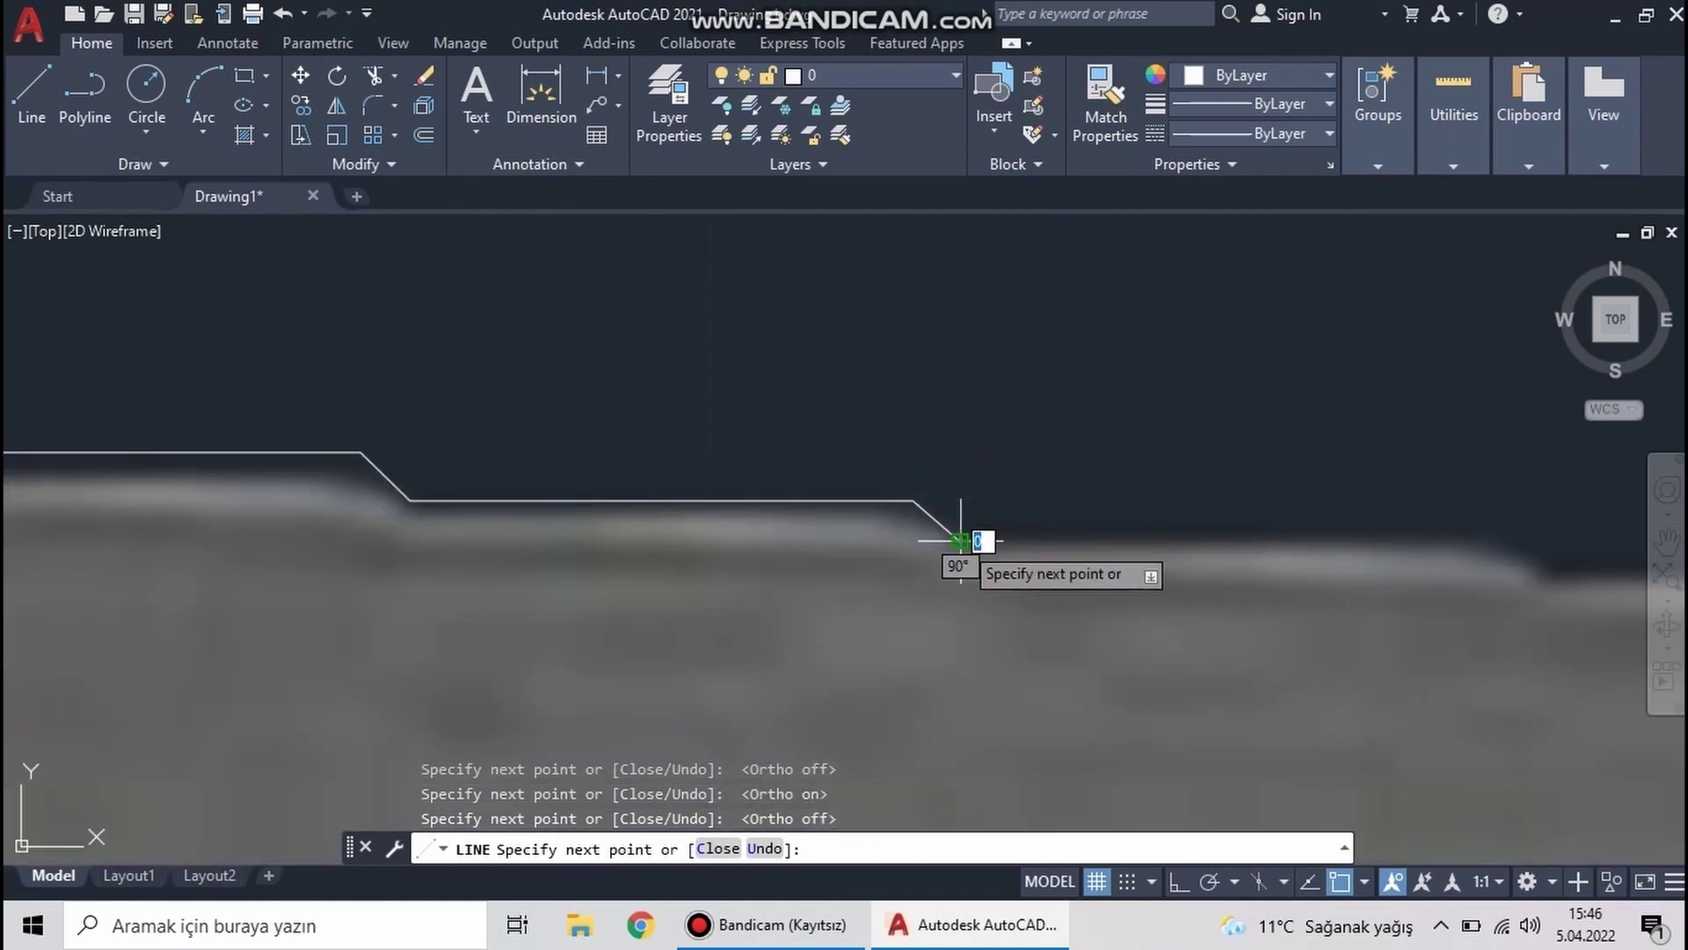
{"action": "left_click", "coordinate": [1171, 605]}
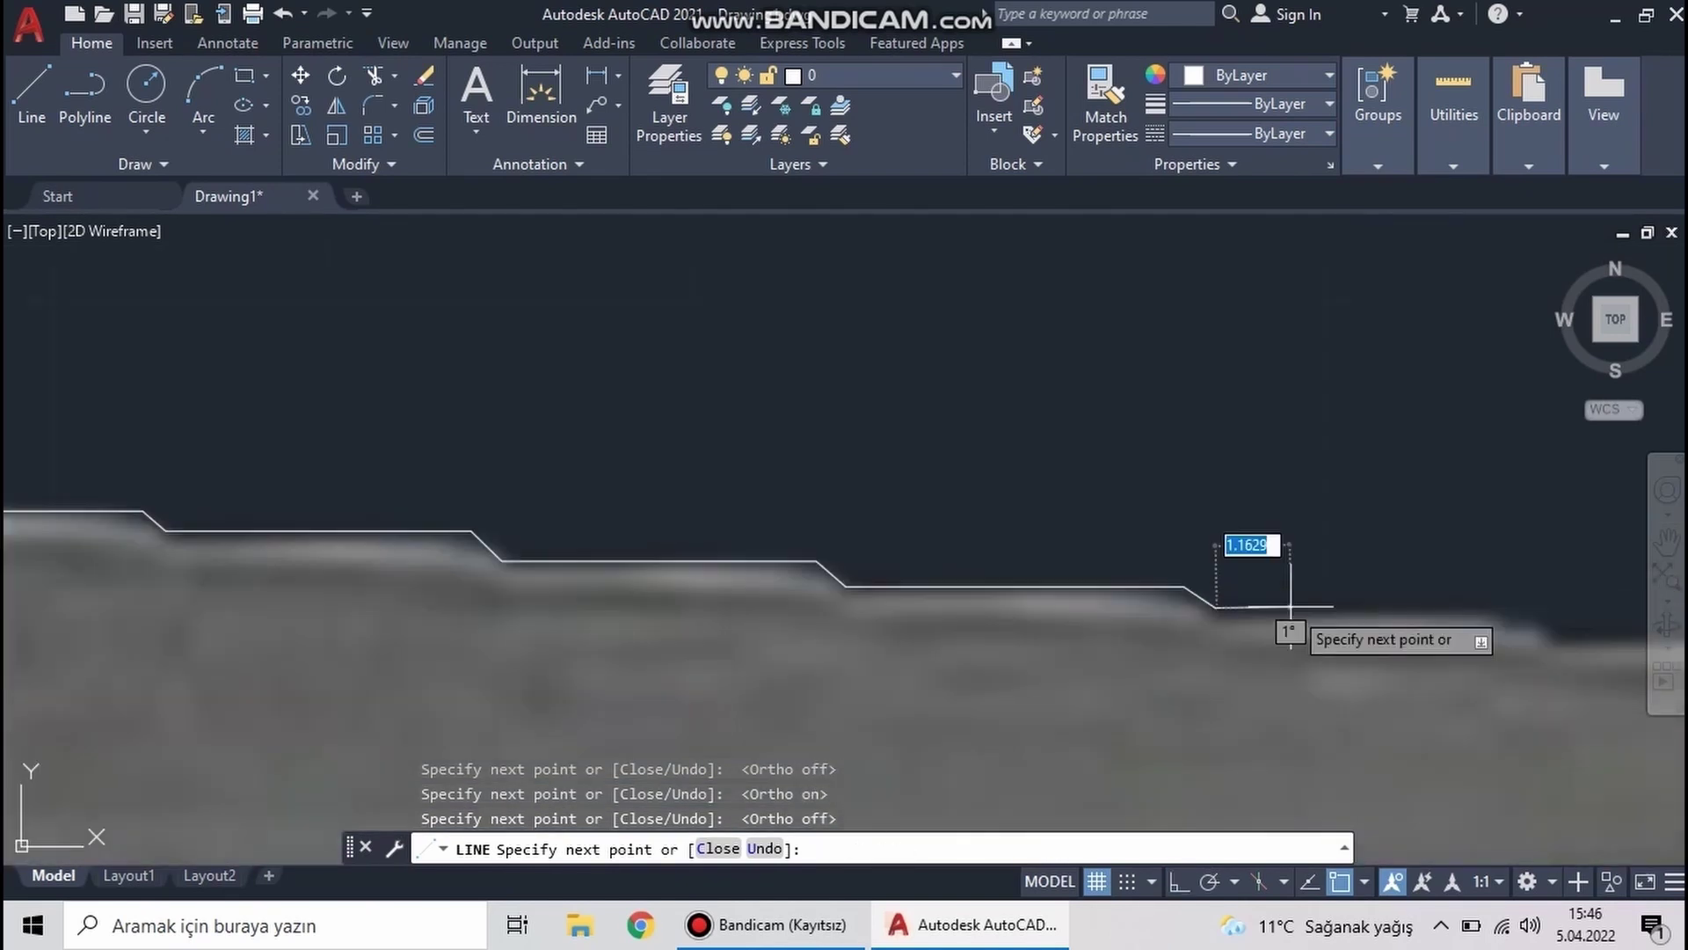
{"action": "scroll", "coordinate": [565, 472], "scroll_direction": "down", "scroll_amount": 3}
{"action": "scroll", "coordinate": [641, 378], "scroll_direction": "down", "scroll_amount": 3}
{"action": "scroll", "coordinate": [661, 462], "scroll_direction": "up", "scroll_amount": 3}
{"action": "scroll", "coordinate": [606, 450], "scroll_direction": "up", "scroll_amount": 2}
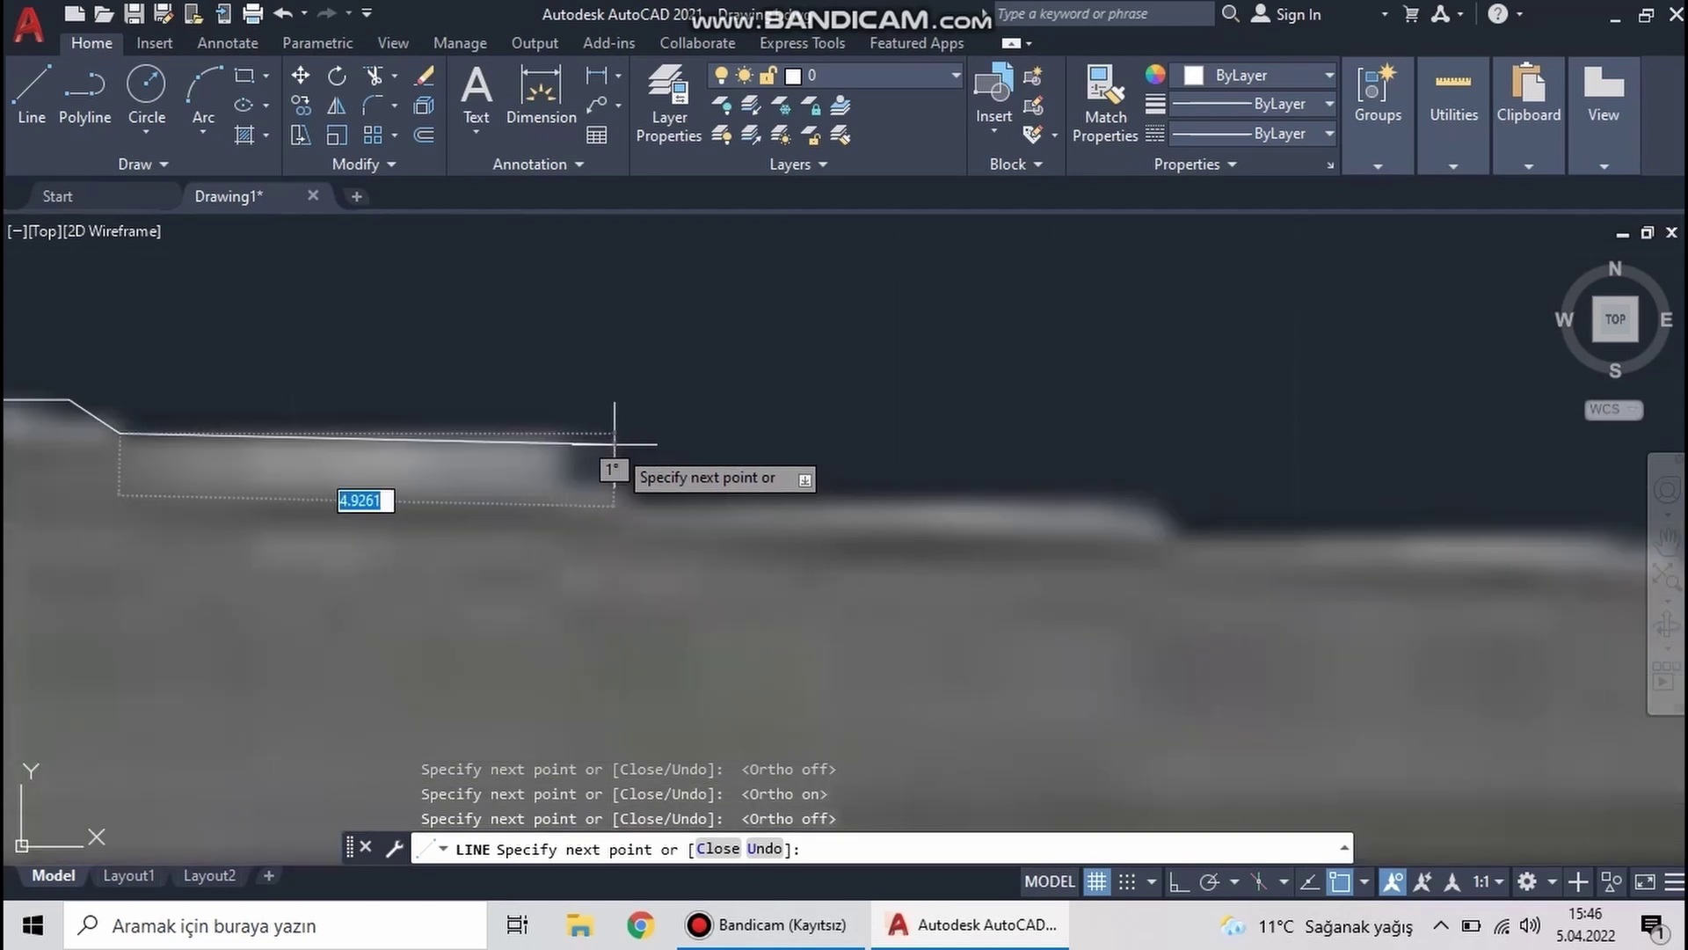
{"action": "key", "text": "F8"}
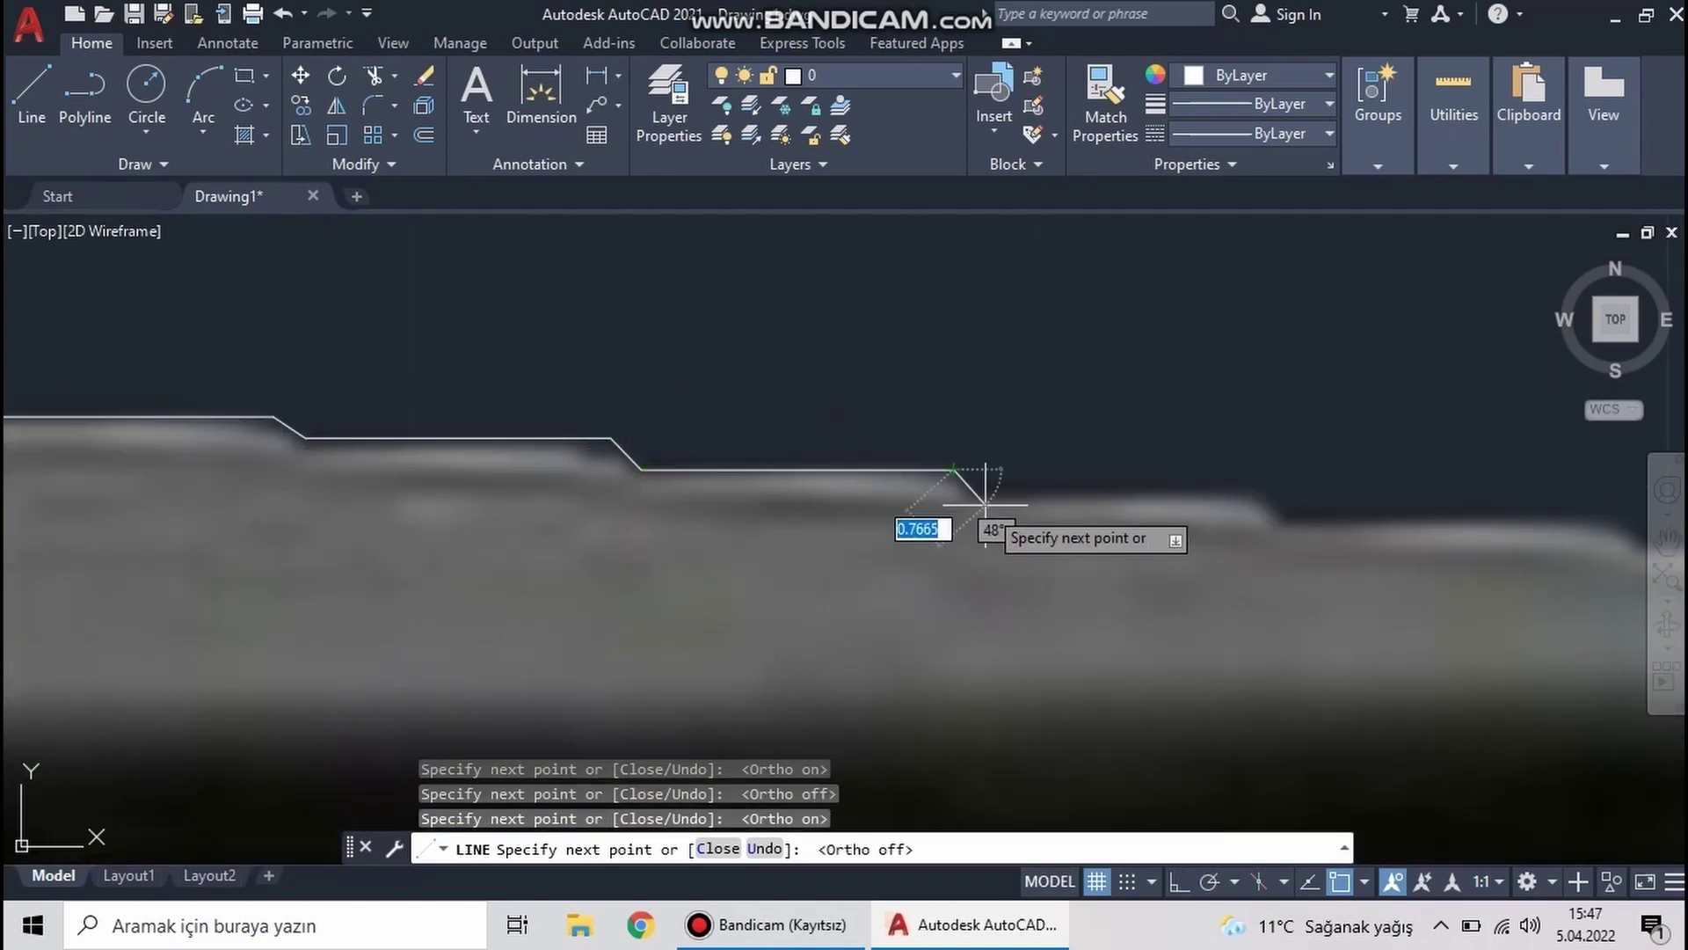
{"action": "left_click", "coordinate": [985, 500]}
Add the final steps along the top edge and end the line sequence
{"action": "middle_click_drag", "start_coordinate": [1212, 520], "coordinate": [1037, 566]}
{"action": "key", "text": "F8"}
{"action": "left_click", "coordinate": [1109, 567]}
{"action": "middle_click_drag", "start_coordinate": [1371, 566], "coordinate": [866, 554]}
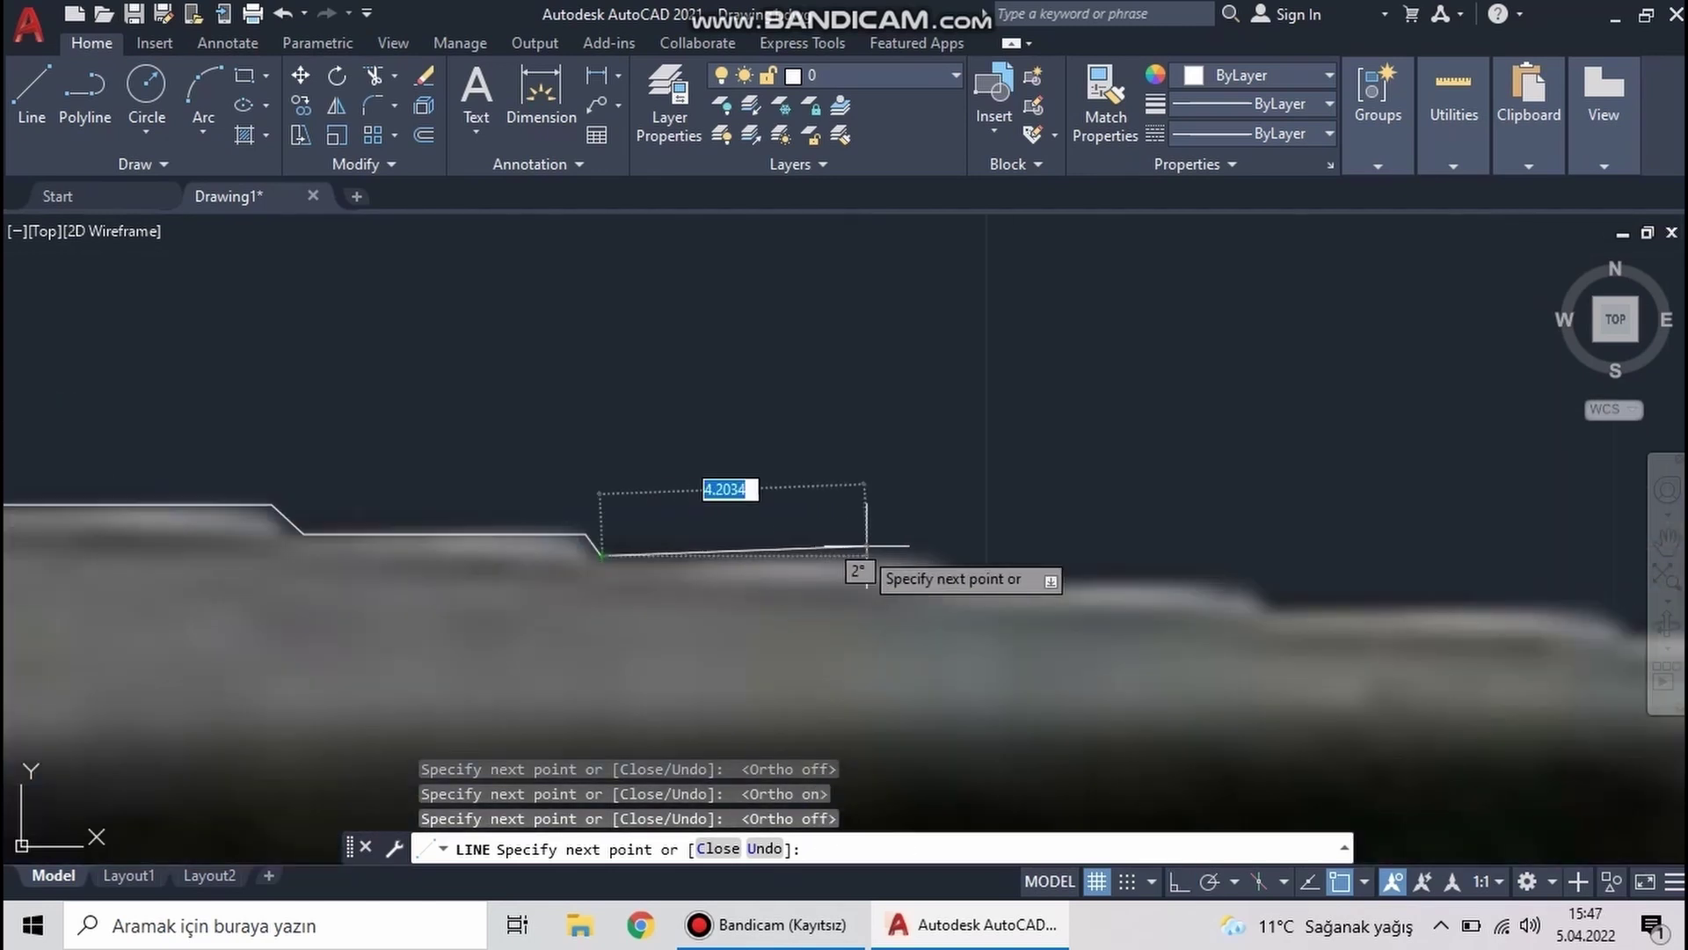
{"action": "middle_click_drag", "start_coordinate": [1225, 581], "coordinate": [743, 433]}
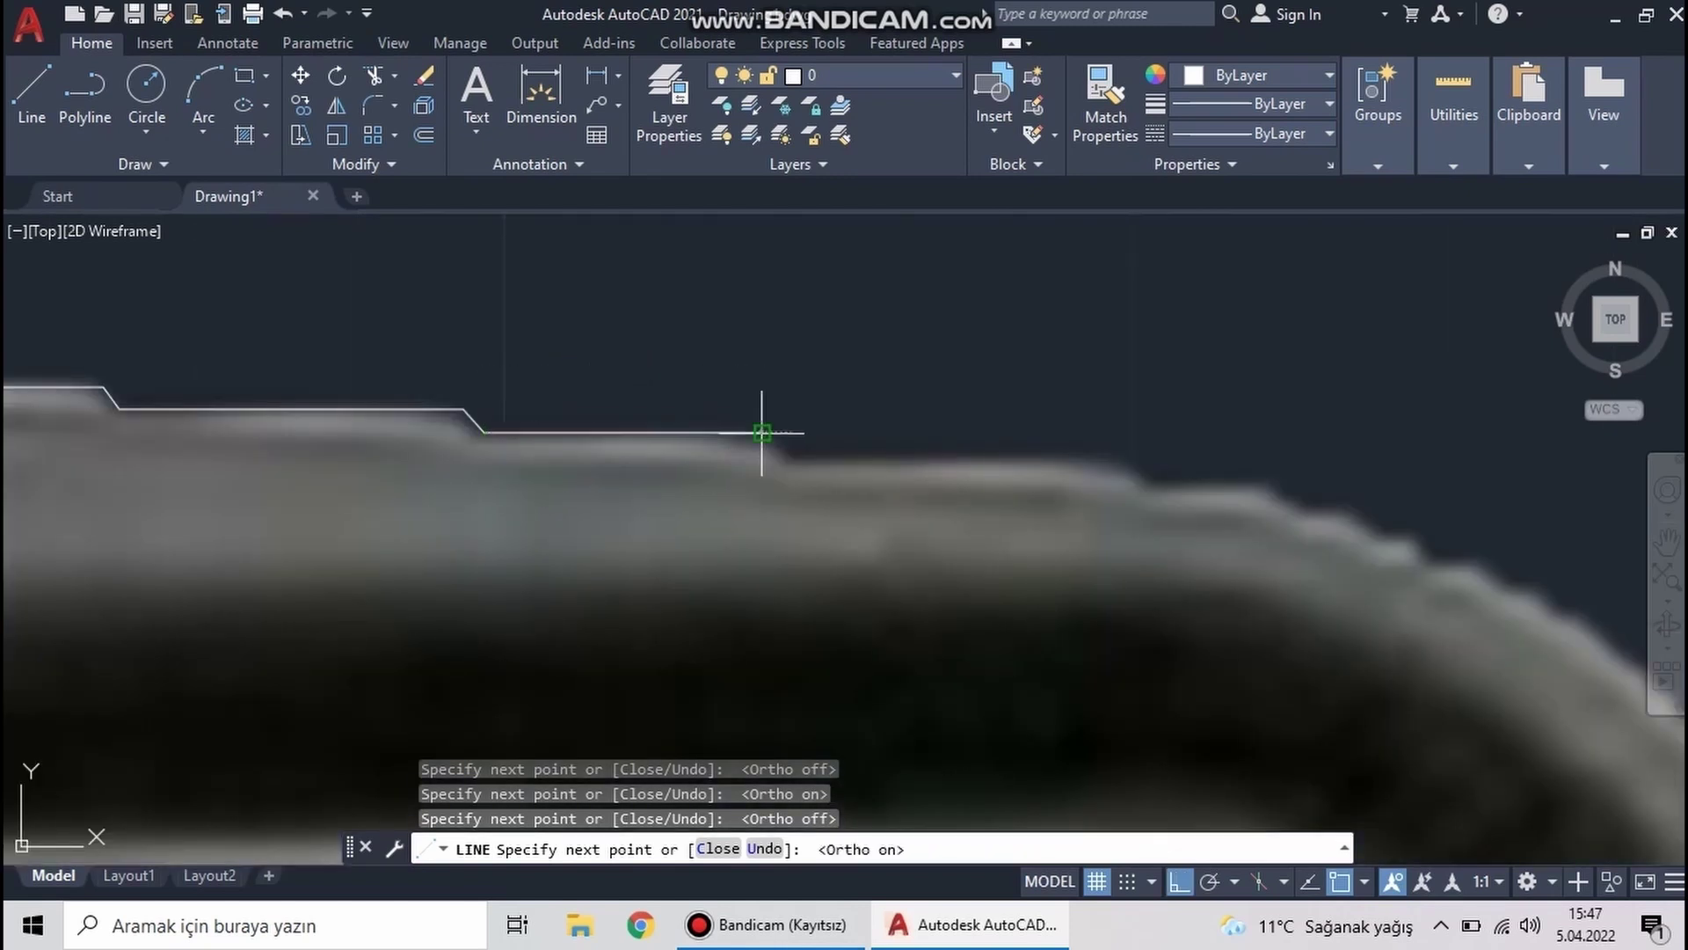
{"action": "left_click", "coordinate": [1152, 482]}
{"action": "middle_click_drag", "start_coordinate": [1151, 482], "coordinate": [538, 352]}
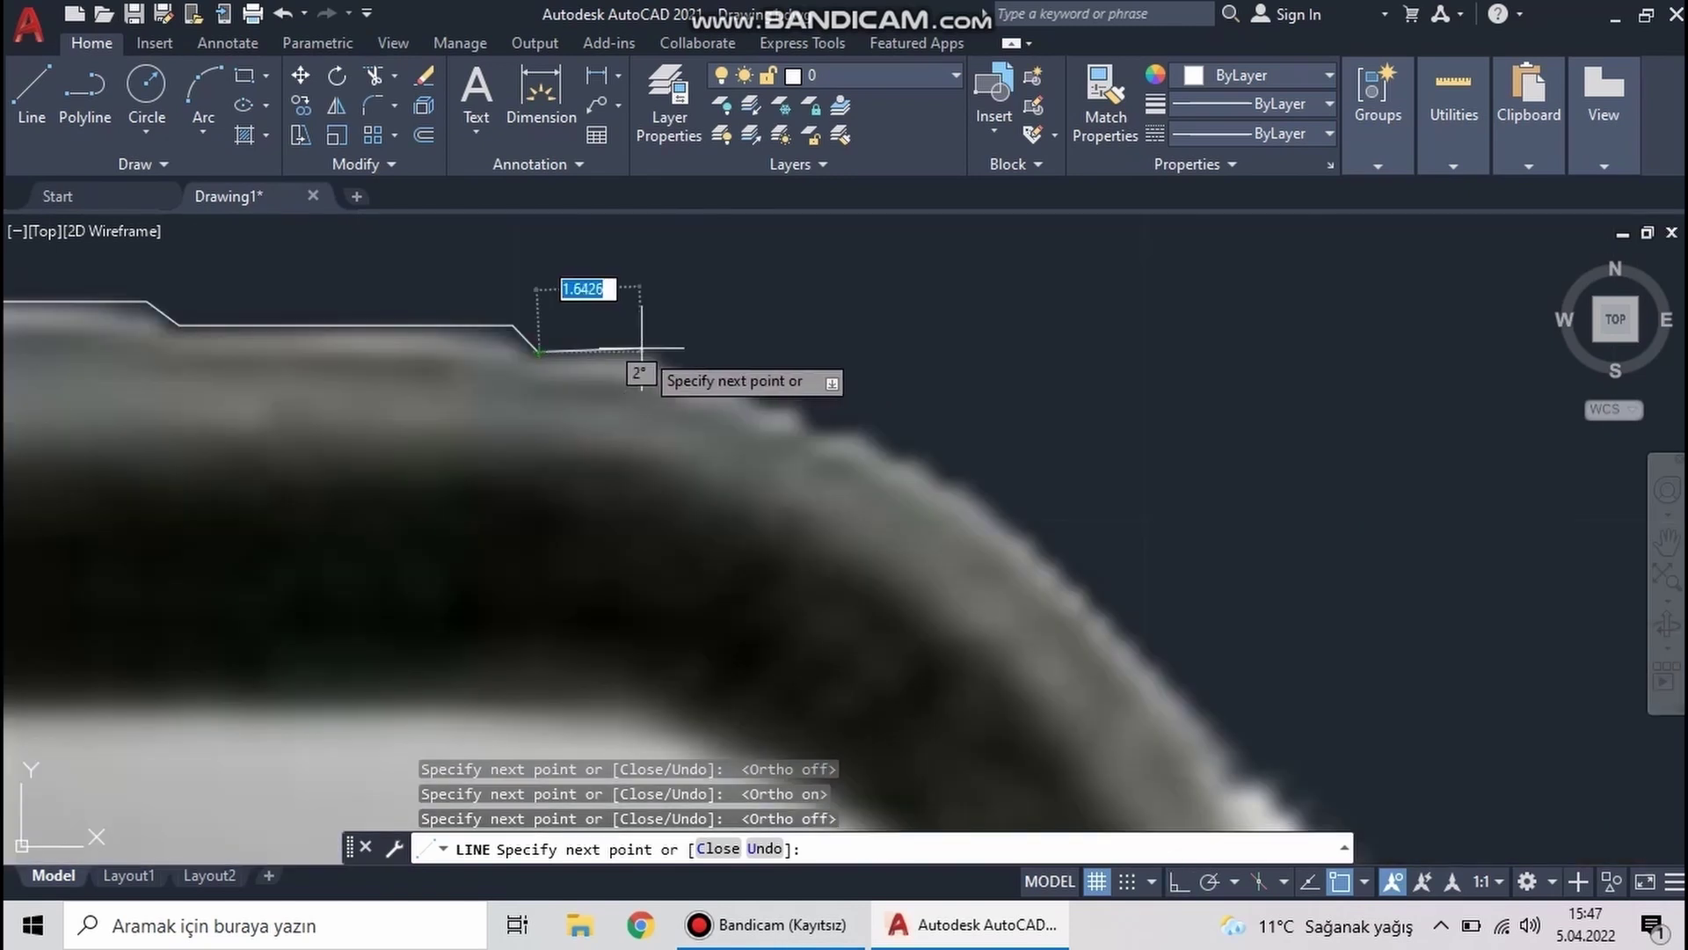
{"action": "key", "text": "Escape"}
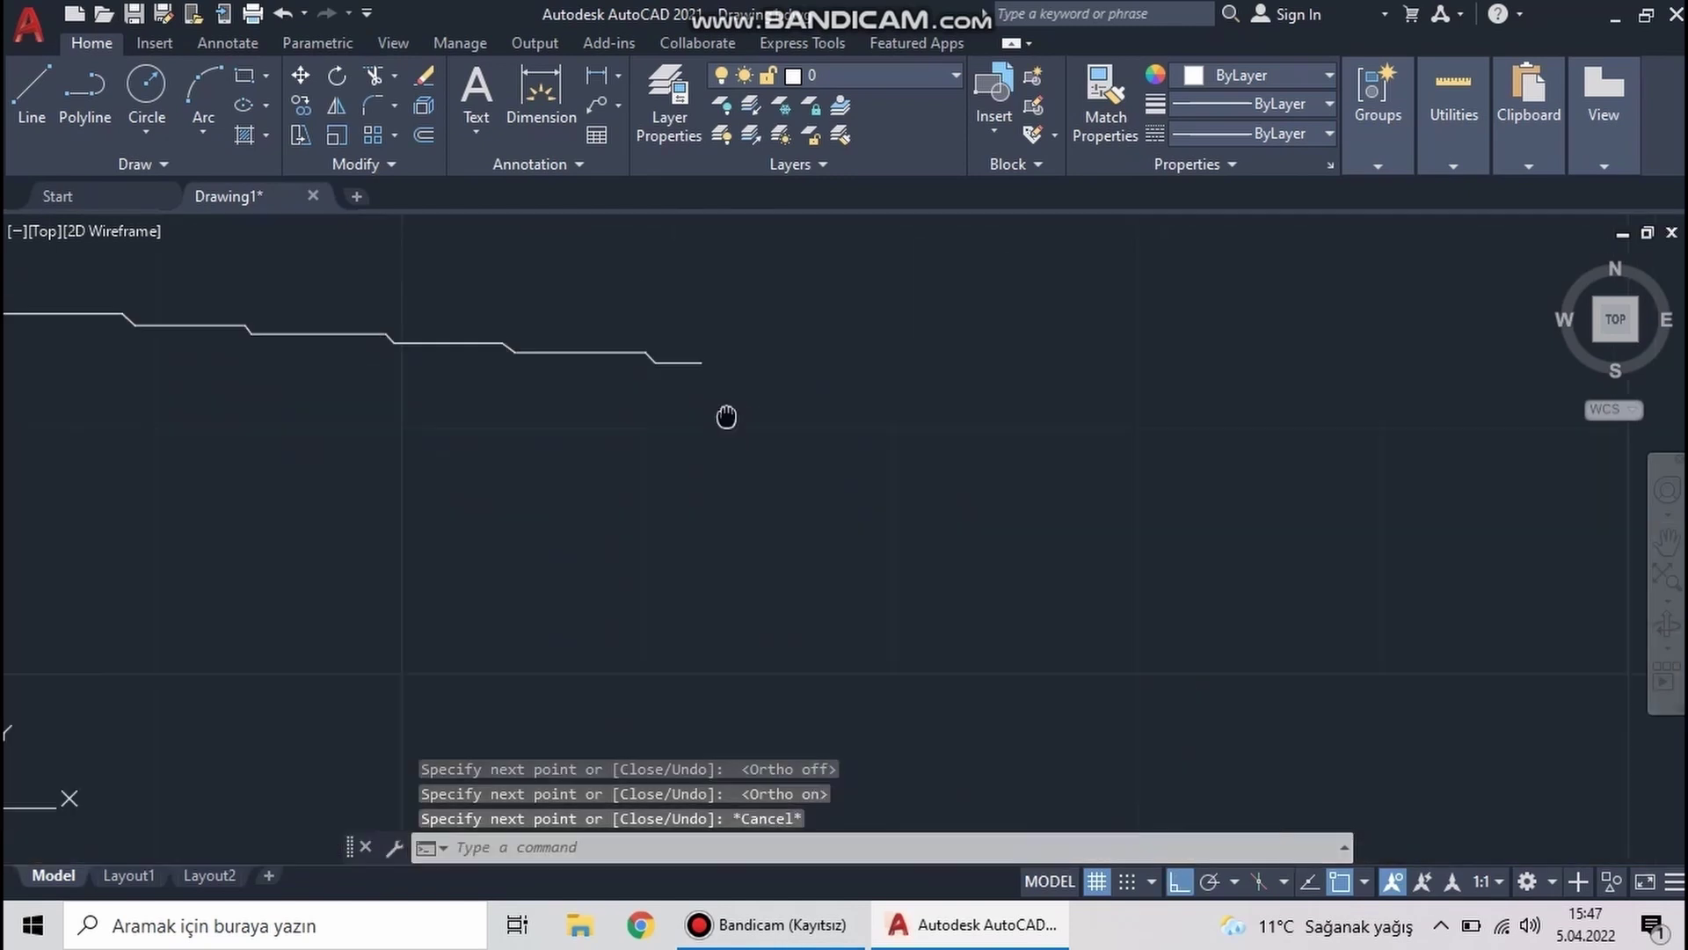
{"action": "scroll", "coordinate": [834, 415], "scroll_direction": "down", "scroll_amount": 3}
Draw a three-point arc along the carry handle's curved edge
{"action": "type", "text": "a"}
{"action": "key", "text": "Return"}
{"action": "left_click", "coordinate": [539, 234]}
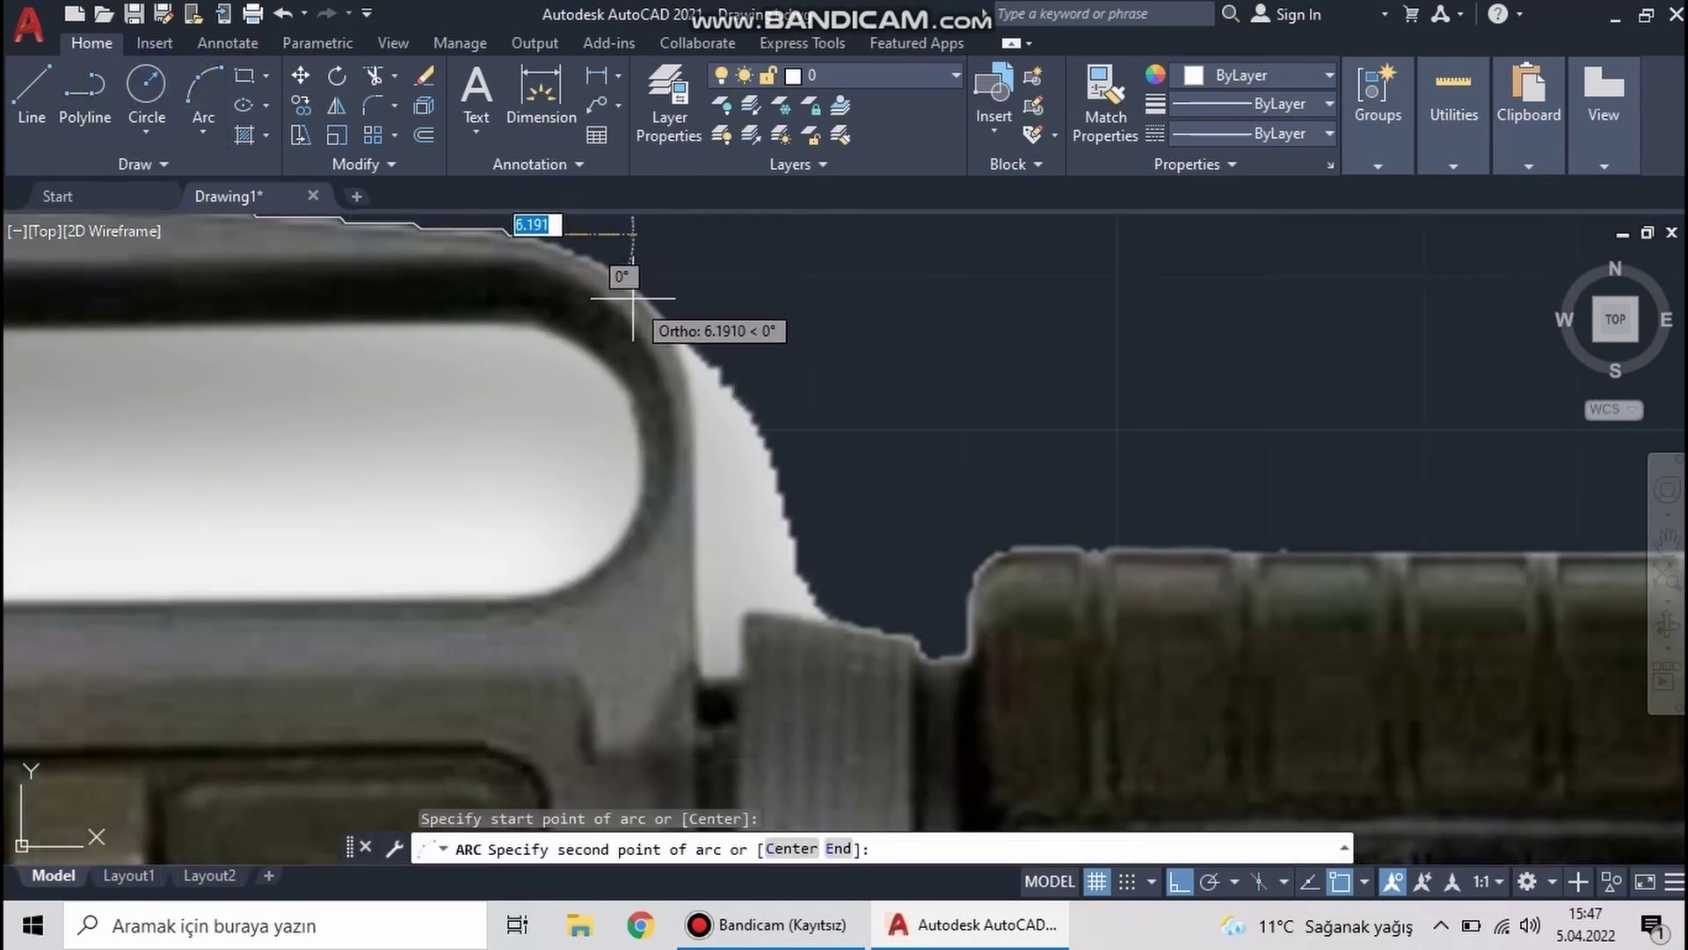
{"action": "key", "text": "F8"}
{"action": "left_click", "coordinate": [620, 277]}
{"action": "scroll", "coordinate": [679, 341], "scroll_direction": "down", "scroll_amount": 3}
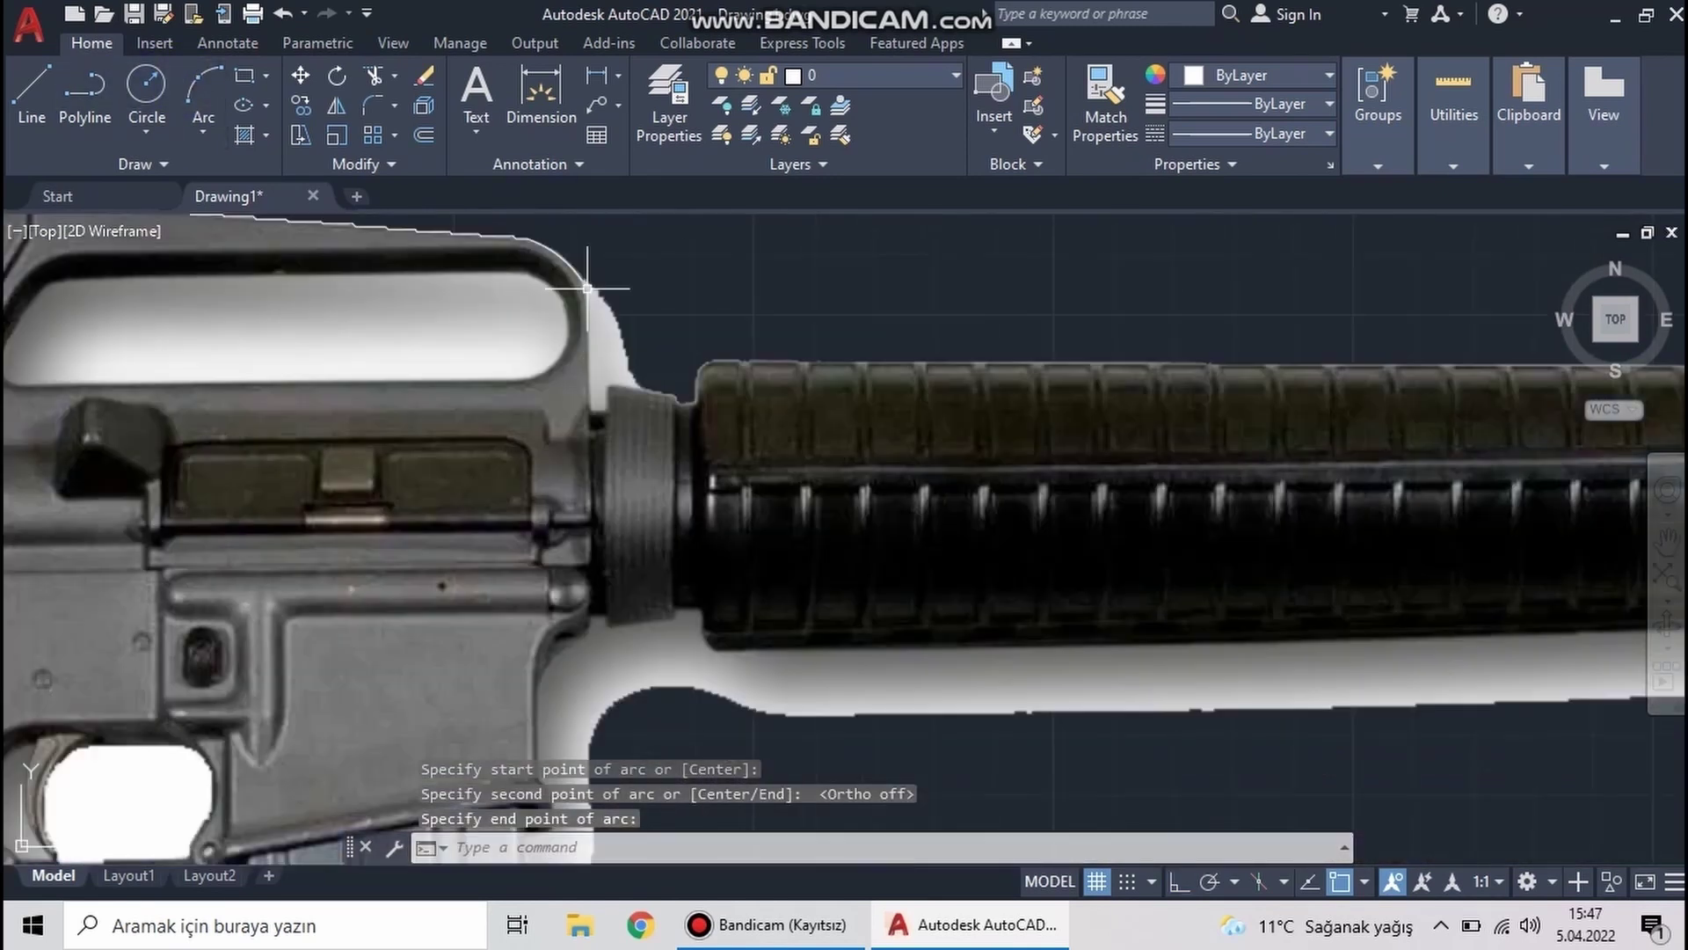
{"action": "scroll", "coordinate": [679, 341], "scroll_direction": "up", "scroll_amount": 4}
{"action": "left_click", "coordinate": [682, 347]}
Draw a three-point arc down the carry handle's front edge
{"action": "left_click", "coordinate": [32, 88]}
{"action": "left_click", "coordinate": [587, 309]}
{"action": "scroll", "coordinate": [602, 338], "scroll_direction": "down", "scroll_amount": 2}
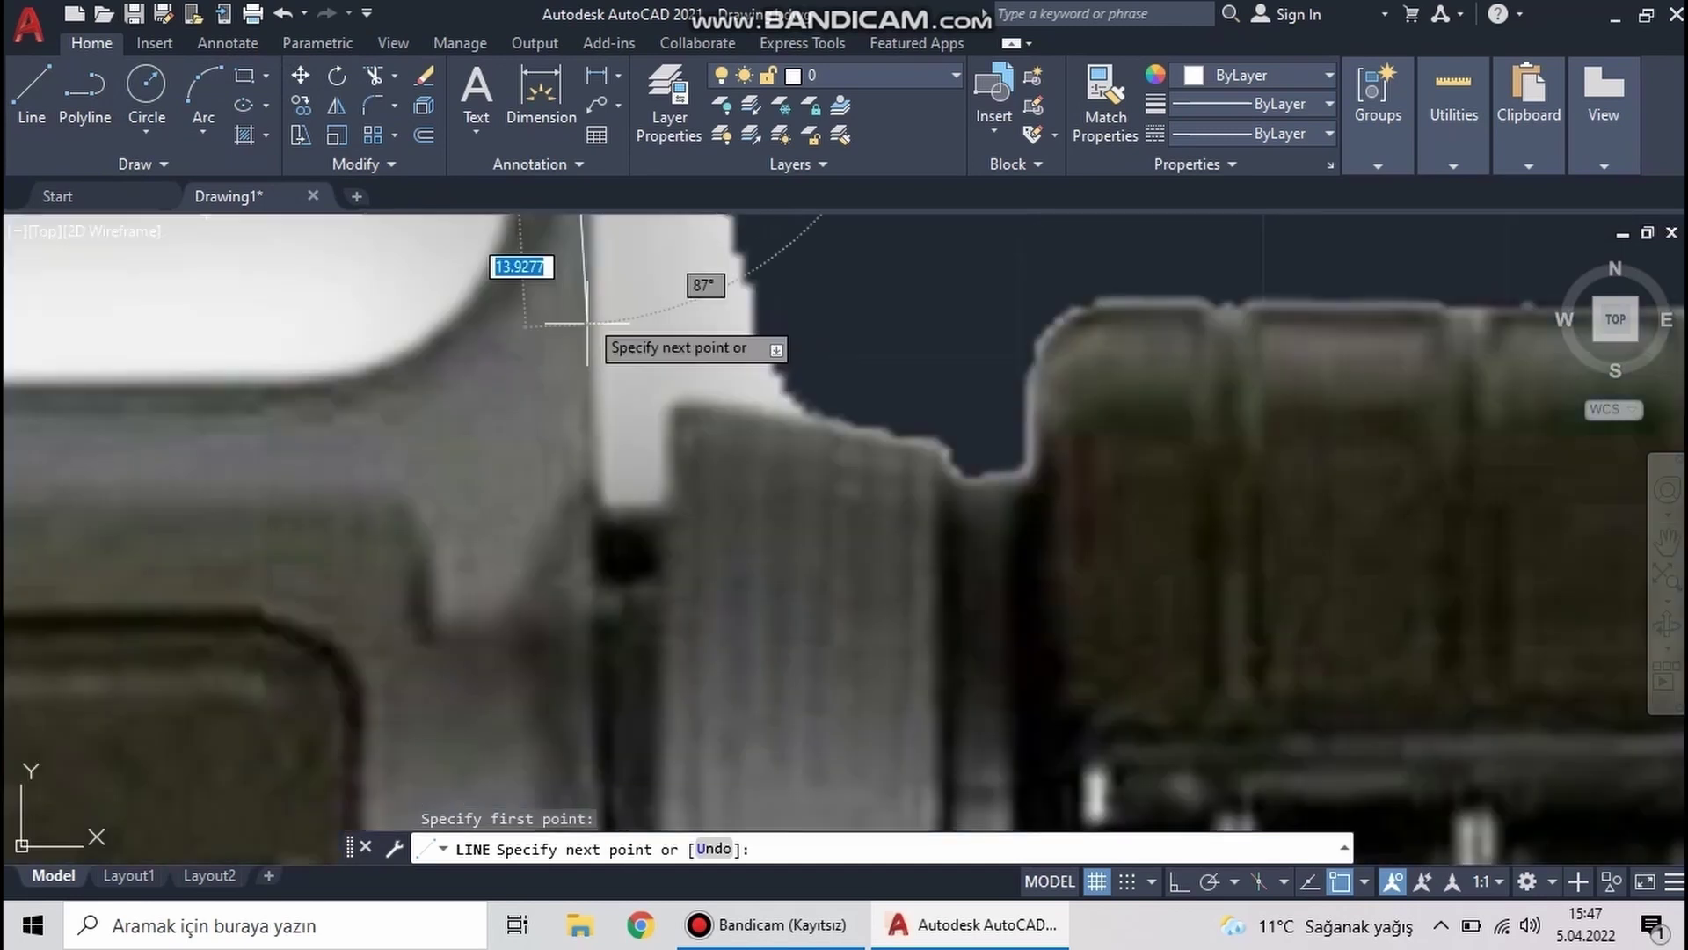
{"action": "scroll", "coordinate": [581, 397], "scroll_direction": "down", "scroll_amount": 2}
{"action": "left_click", "coordinate": [197, 83]}
{"action": "scroll", "coordinate": [527, 273], "scroll_direction": "up", "scroll_amount": 2}
{"action": "left_click", "coordinate": [521, 230]}
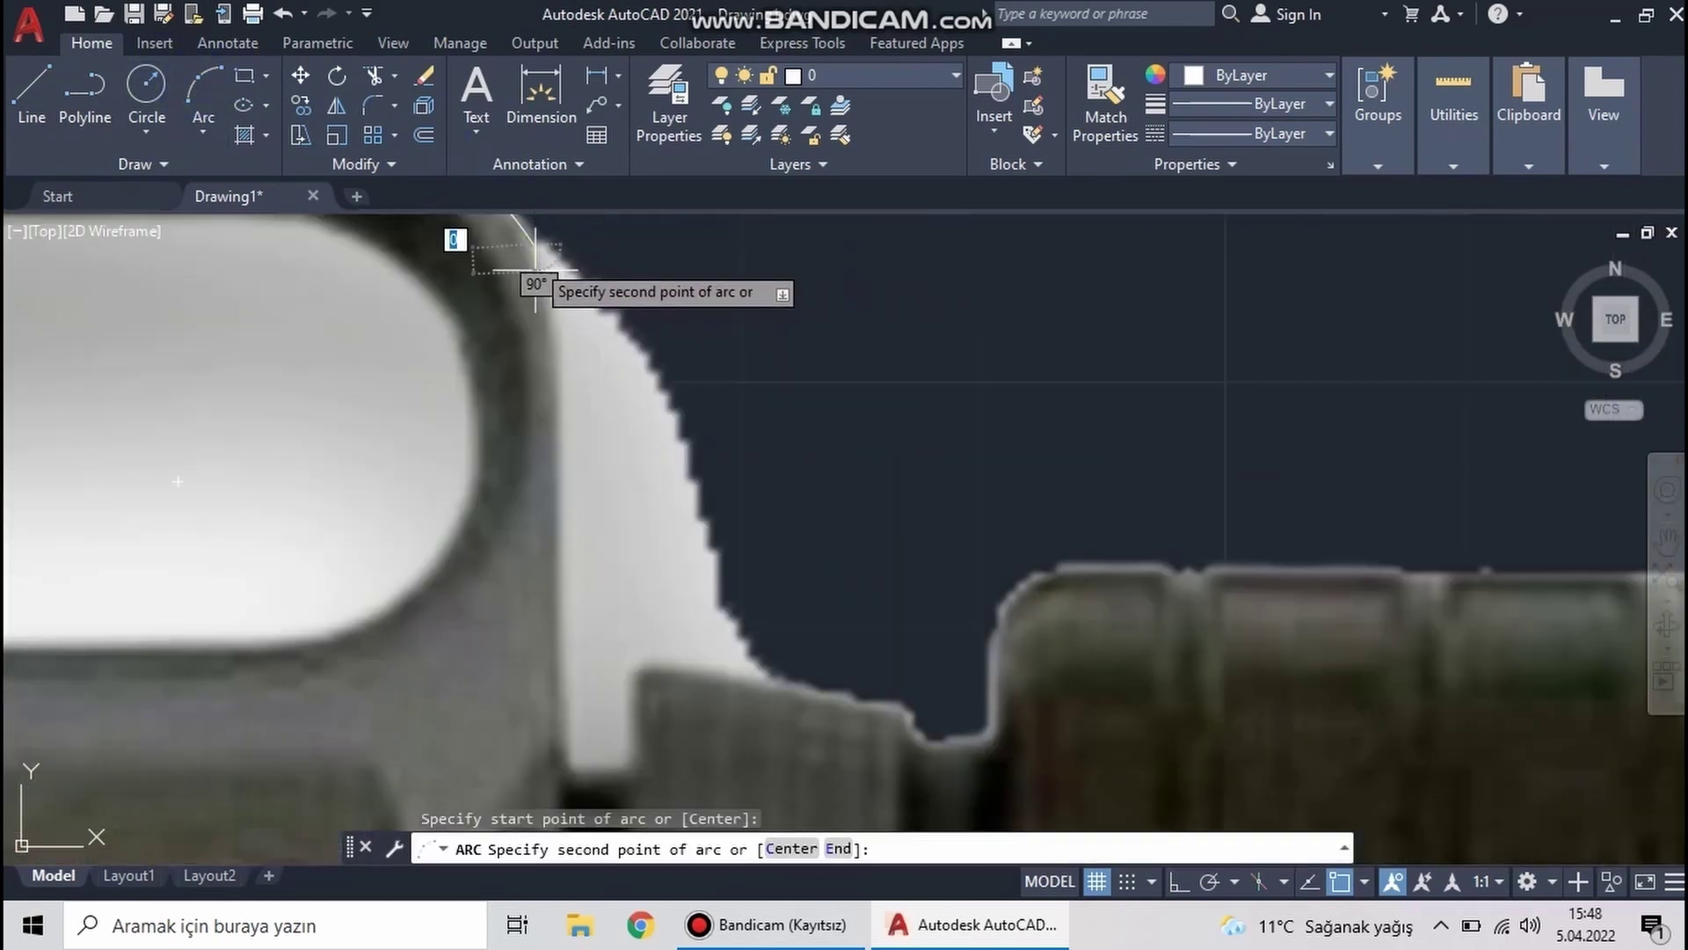
{"action": "left_click", "coordinate": [547, 326]}
{"action": "left_click", "coordinate": [560, 450]}
Trace a horizontal line to the bottom corner, a slope to the barrel nut, and a vertical rise
{"action": "scroll", "coordinate": [637, 504], "scroll_direction": "up", "scroll_amount": 2}
{"action": "left_click", "coordinate": [32, 88]}
{"action": "left_click", "coordinate": [510, 695]}
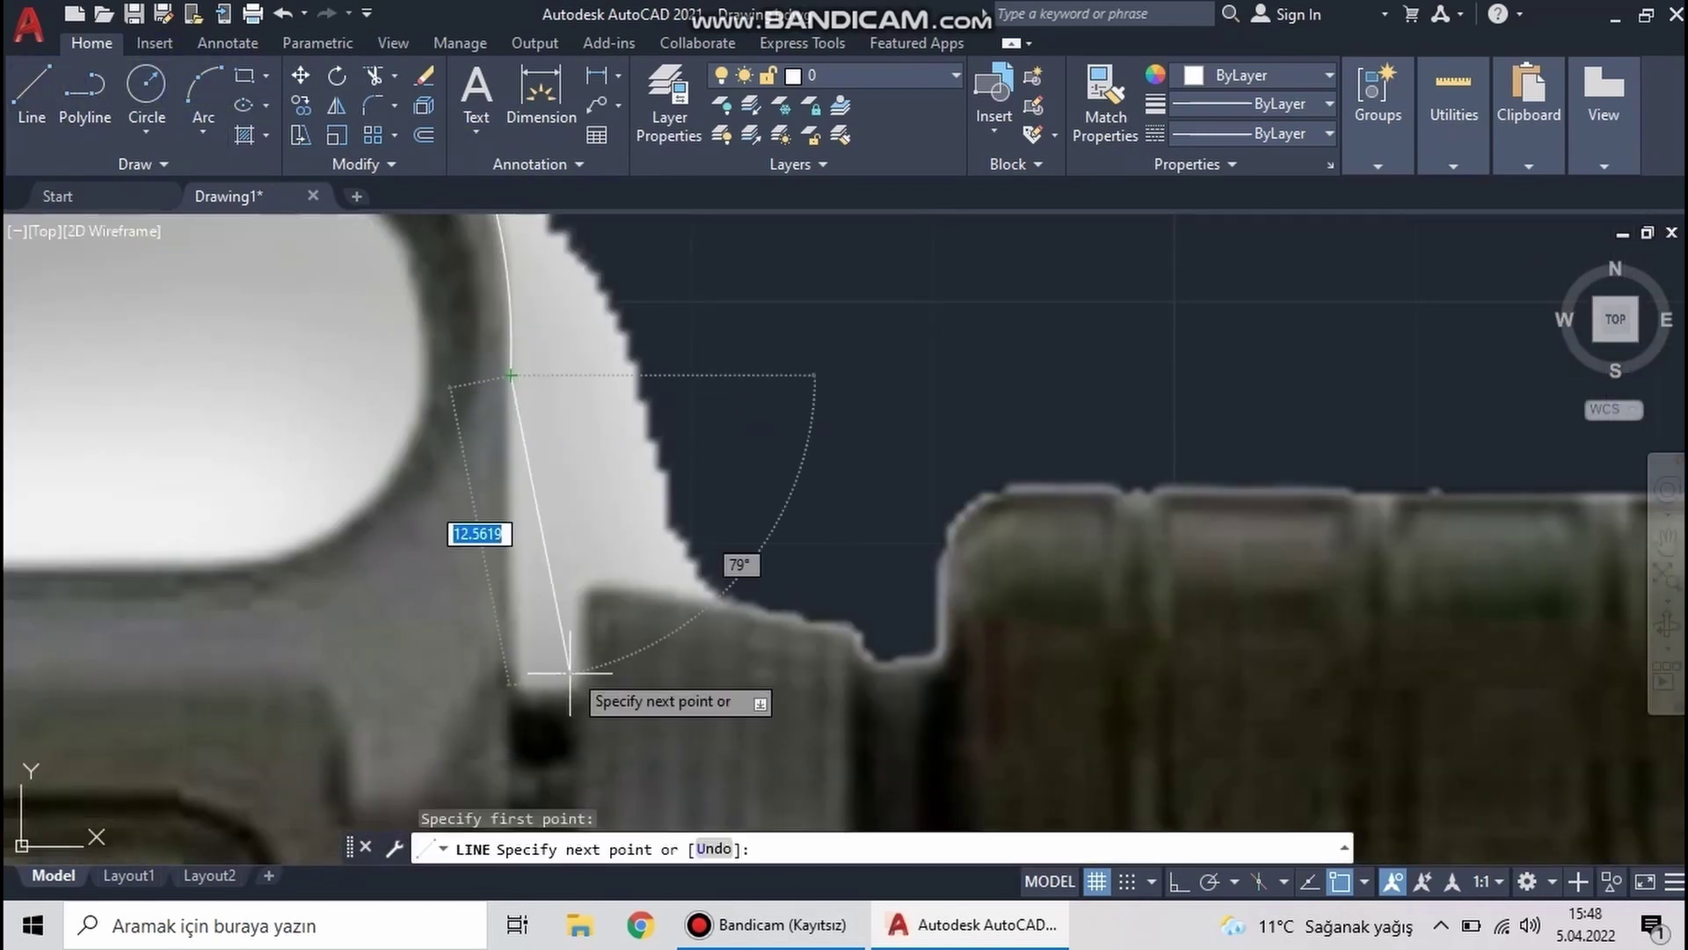
{"action": "key", "text": "F8"}
{"action": "left_click", "coordinate": [589, 695]}
{"action": "key", "text": "F8"}
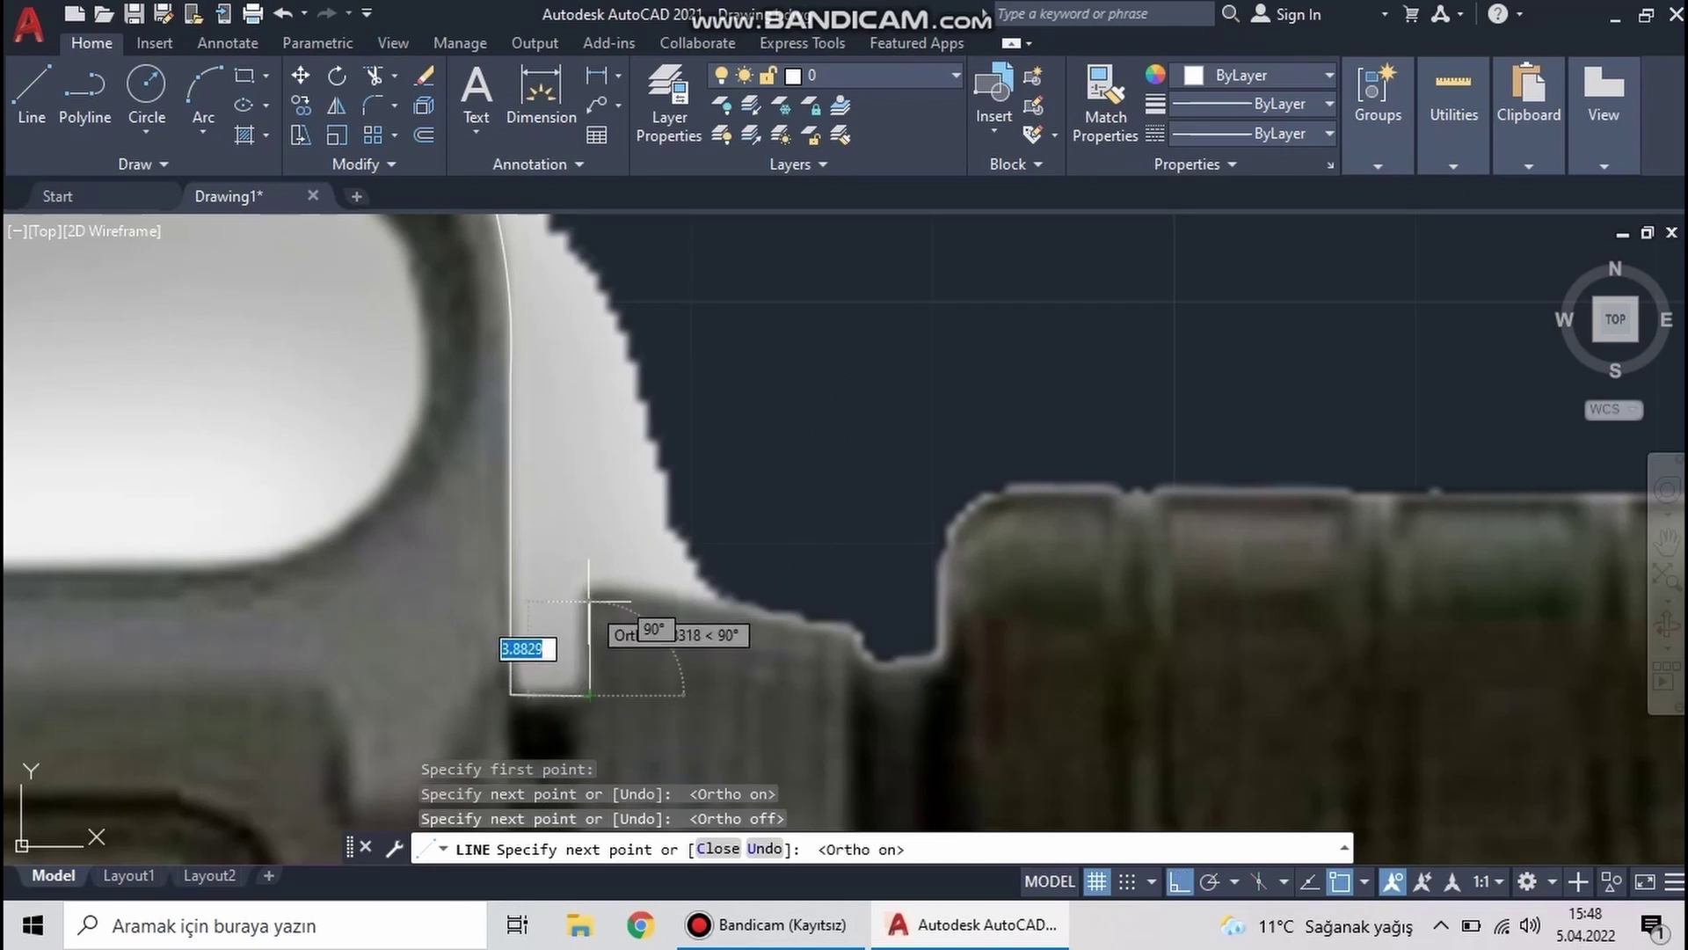
{"action": "left_click", "coordinate": [864, 630]}
{"action": "key", "text": "F8"}
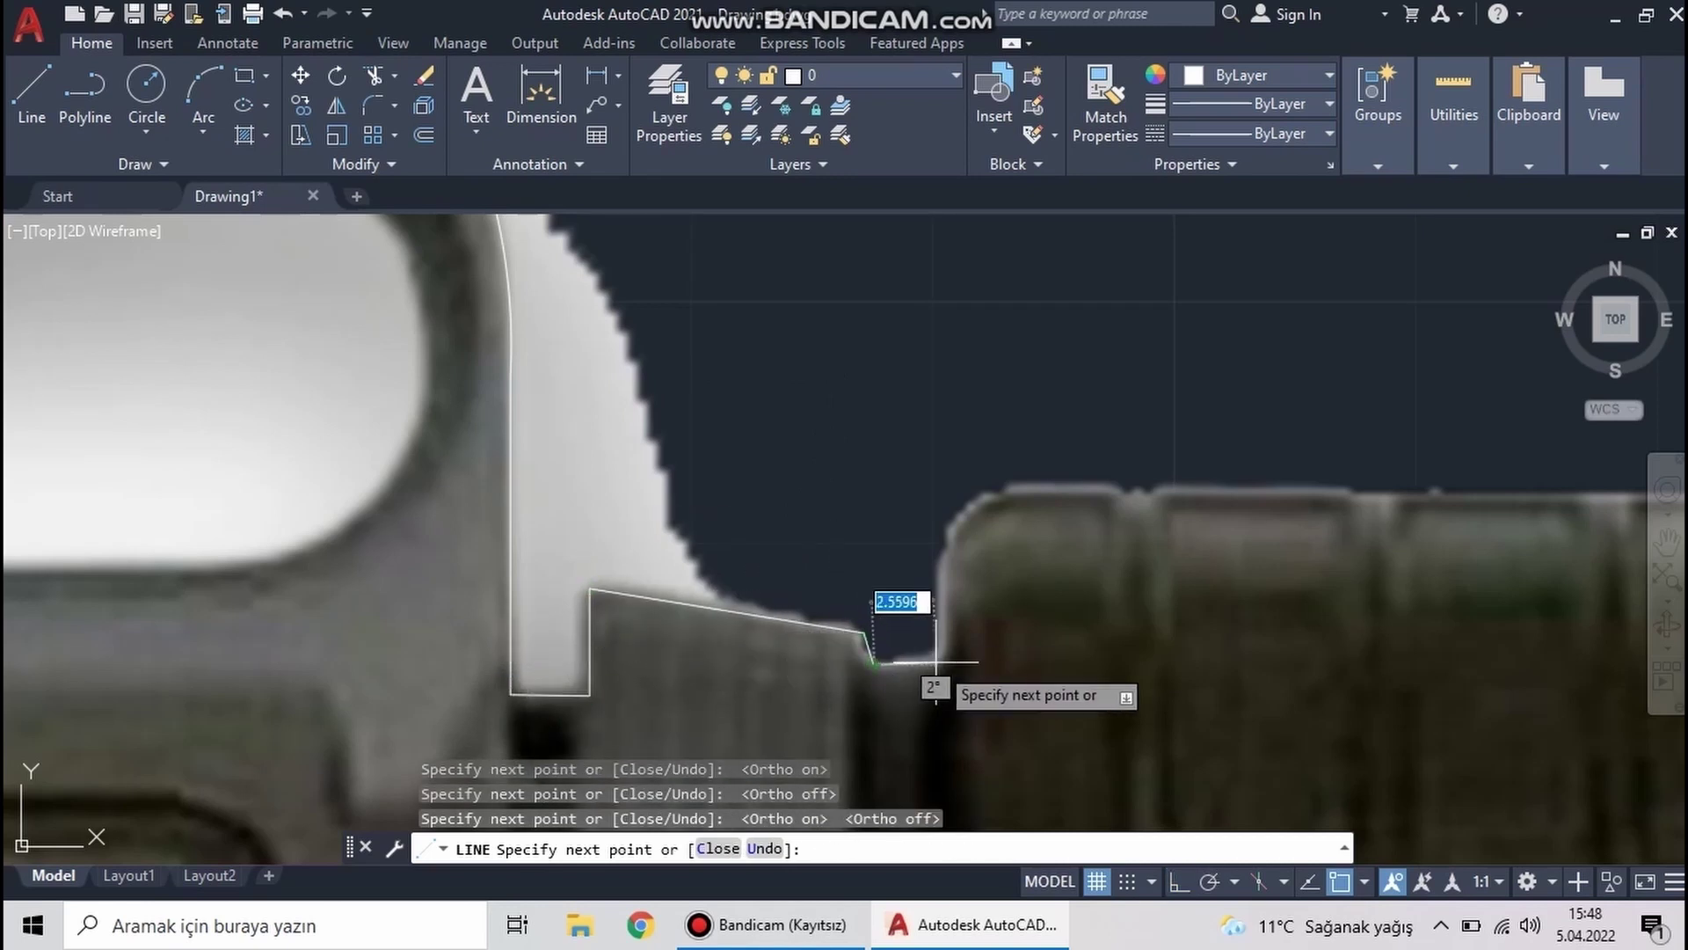
{"action": "left_click", "coordinate": [949, 567]}
{"action": "key", "text": "Escape"}
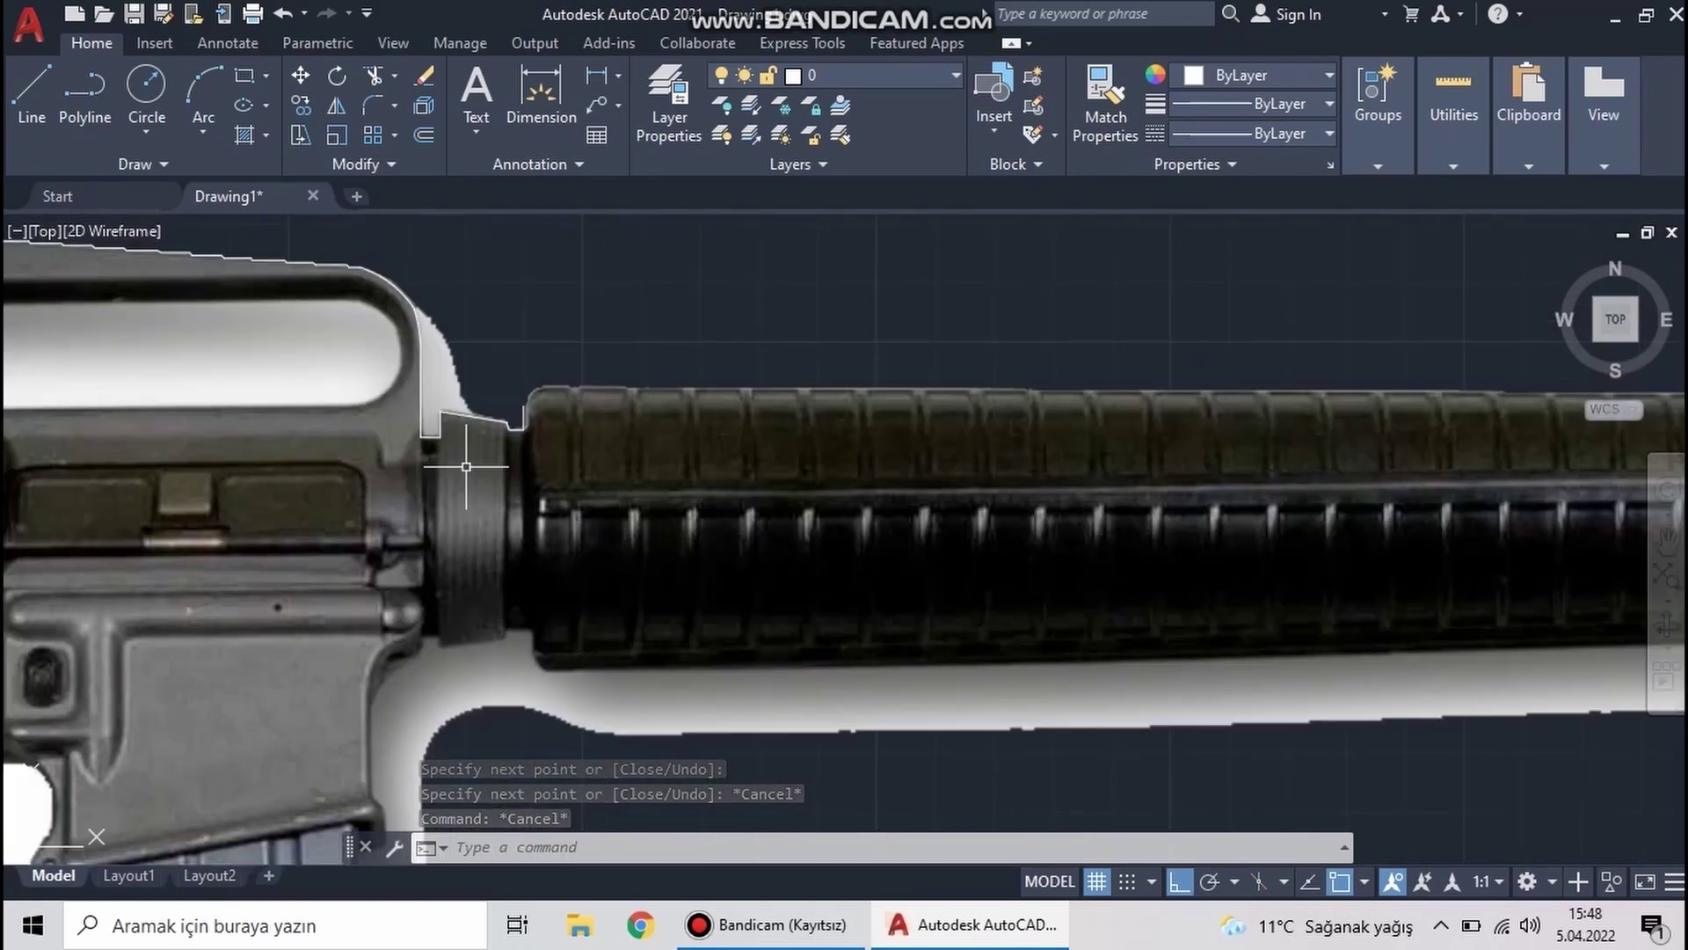
Begin an arc rising from the outline's end onto the handguard's top edge
{"action": "mouse_move", "coordinate": [452, 460]}
{"action": "middle_mouse_down"}
{"action": "mouse_move", "coordinate": [489, 488]}
{"action": "mouse_move", "coordinate": [456, 511]}
{"action": "middle_mouse_up"}
{"action": "type", "text": "a"}
{"action": "key", "text": "Return"}
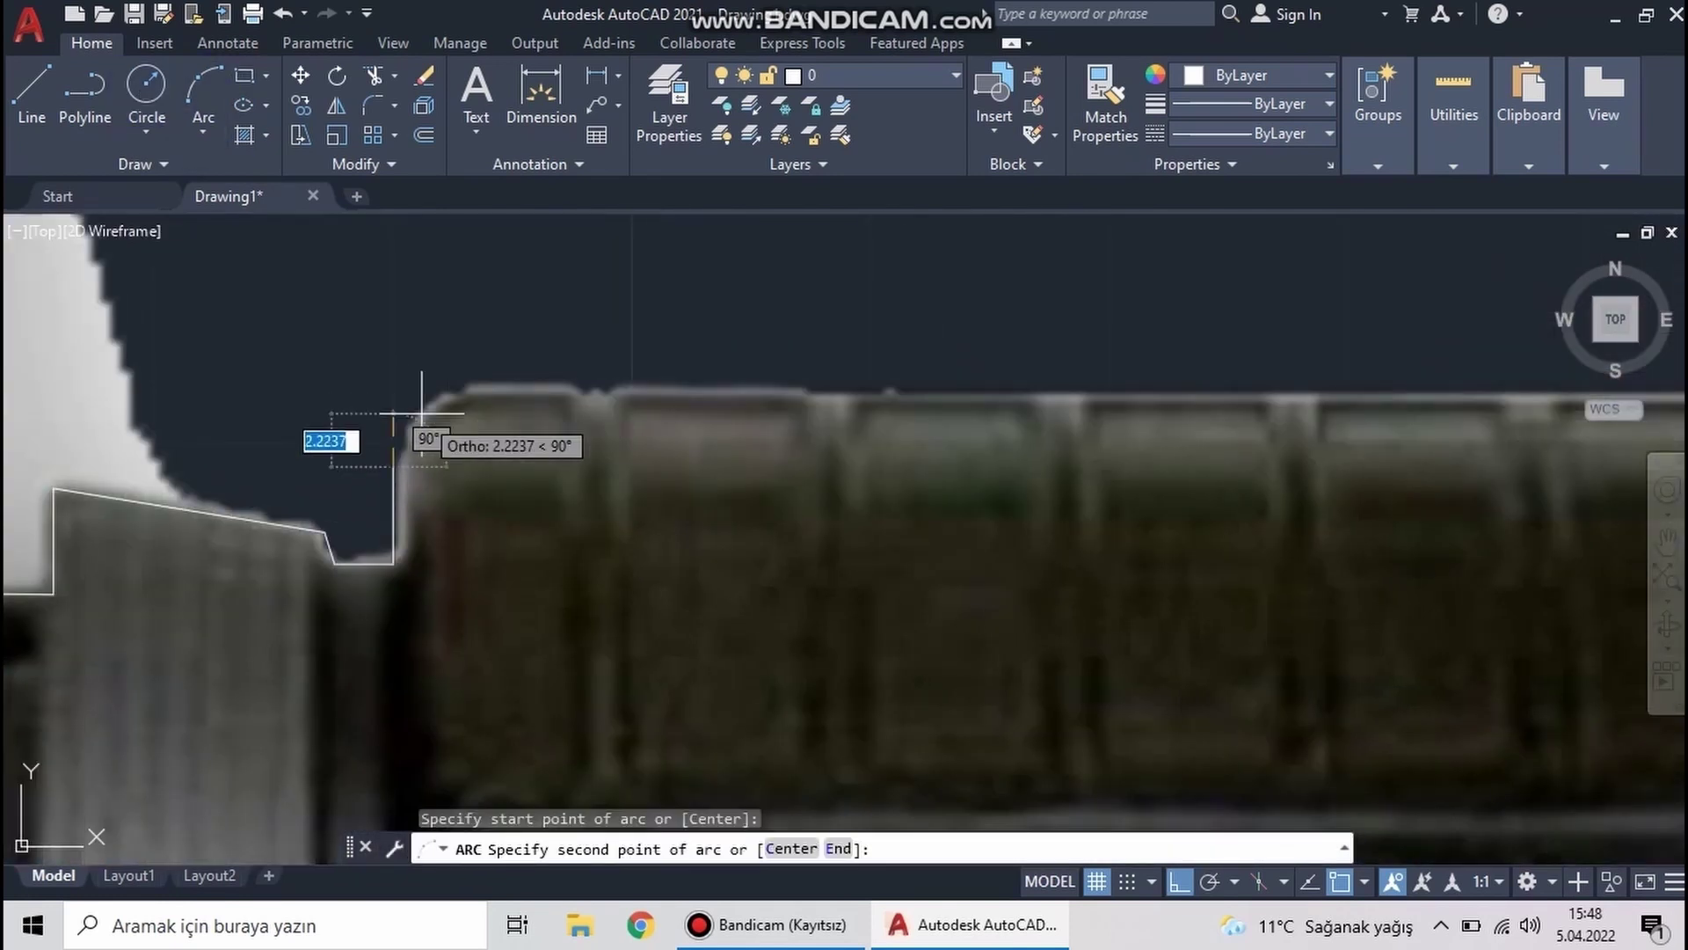
{"action": "key", "text": "F8"}
{"action": "left_click", "coordinate": [432, 407]}
{"action": "scroll", "coordinate": [773, 603], "scroll_direction": "down", "scroll_amount": 2}
{"action": "scroll", "coordinate": [703, 563], "scroll_direction": "down", "scroll_amount": 3}
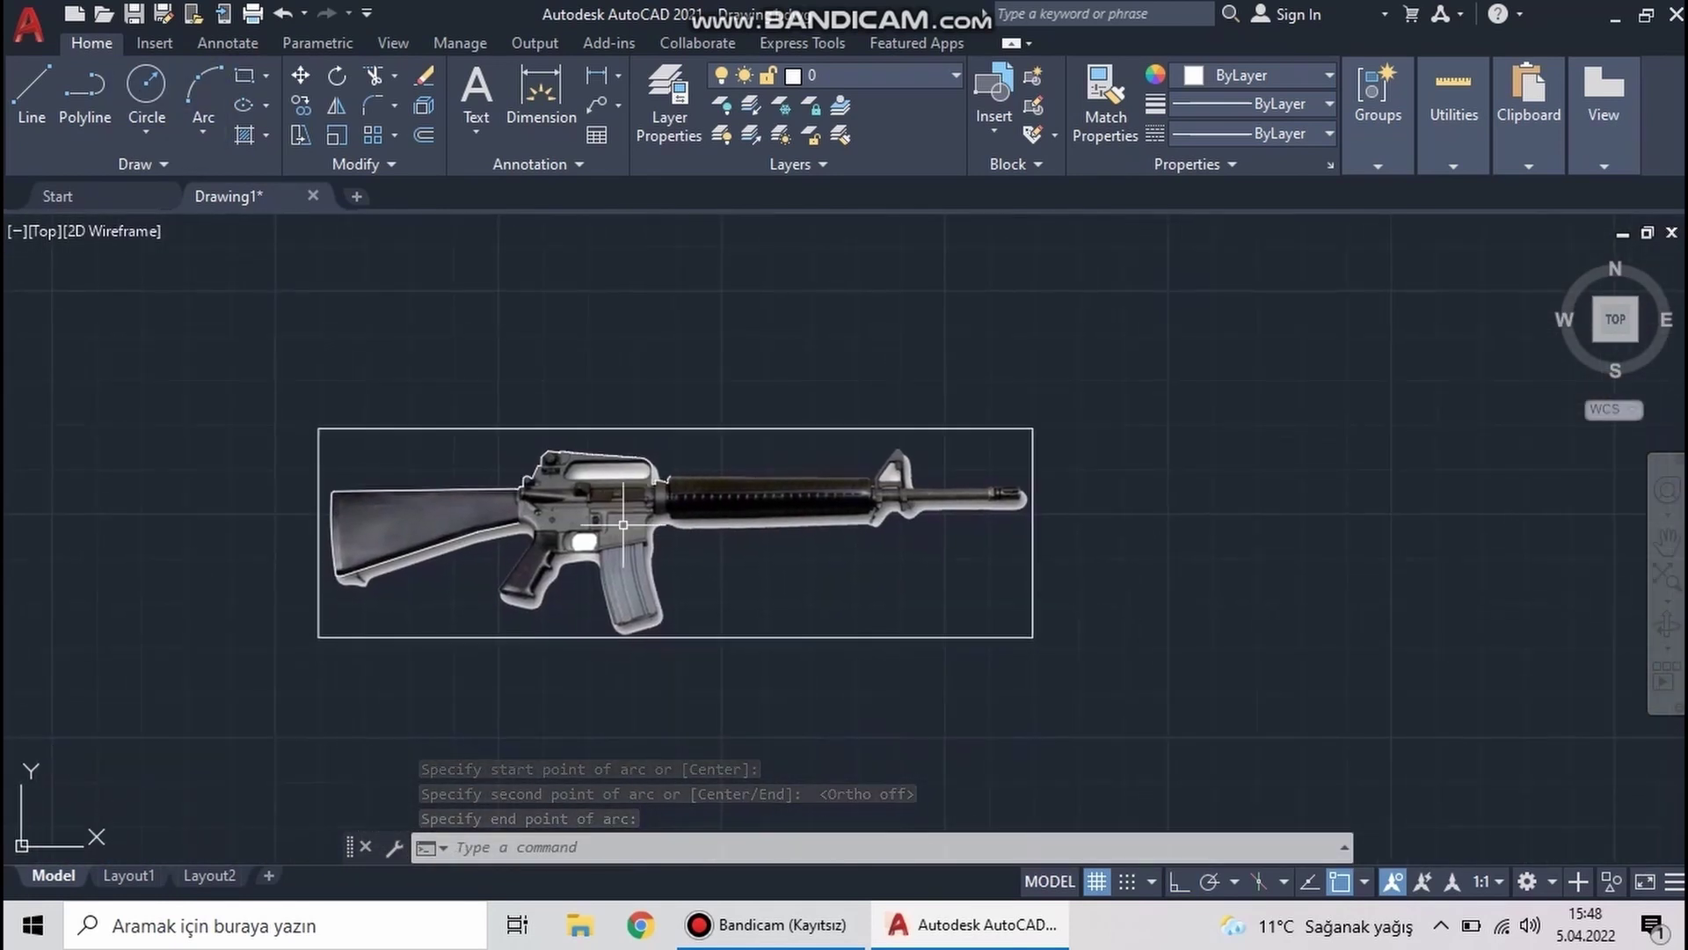
{"action": "scroll", "coordinate": [622, 524], "scroll_direction": "up", "scroll_amount": 8}
{"action": "scroll", "coordinate": [589, 335], "scroll_direction": "up", "scroll_amount": 2}
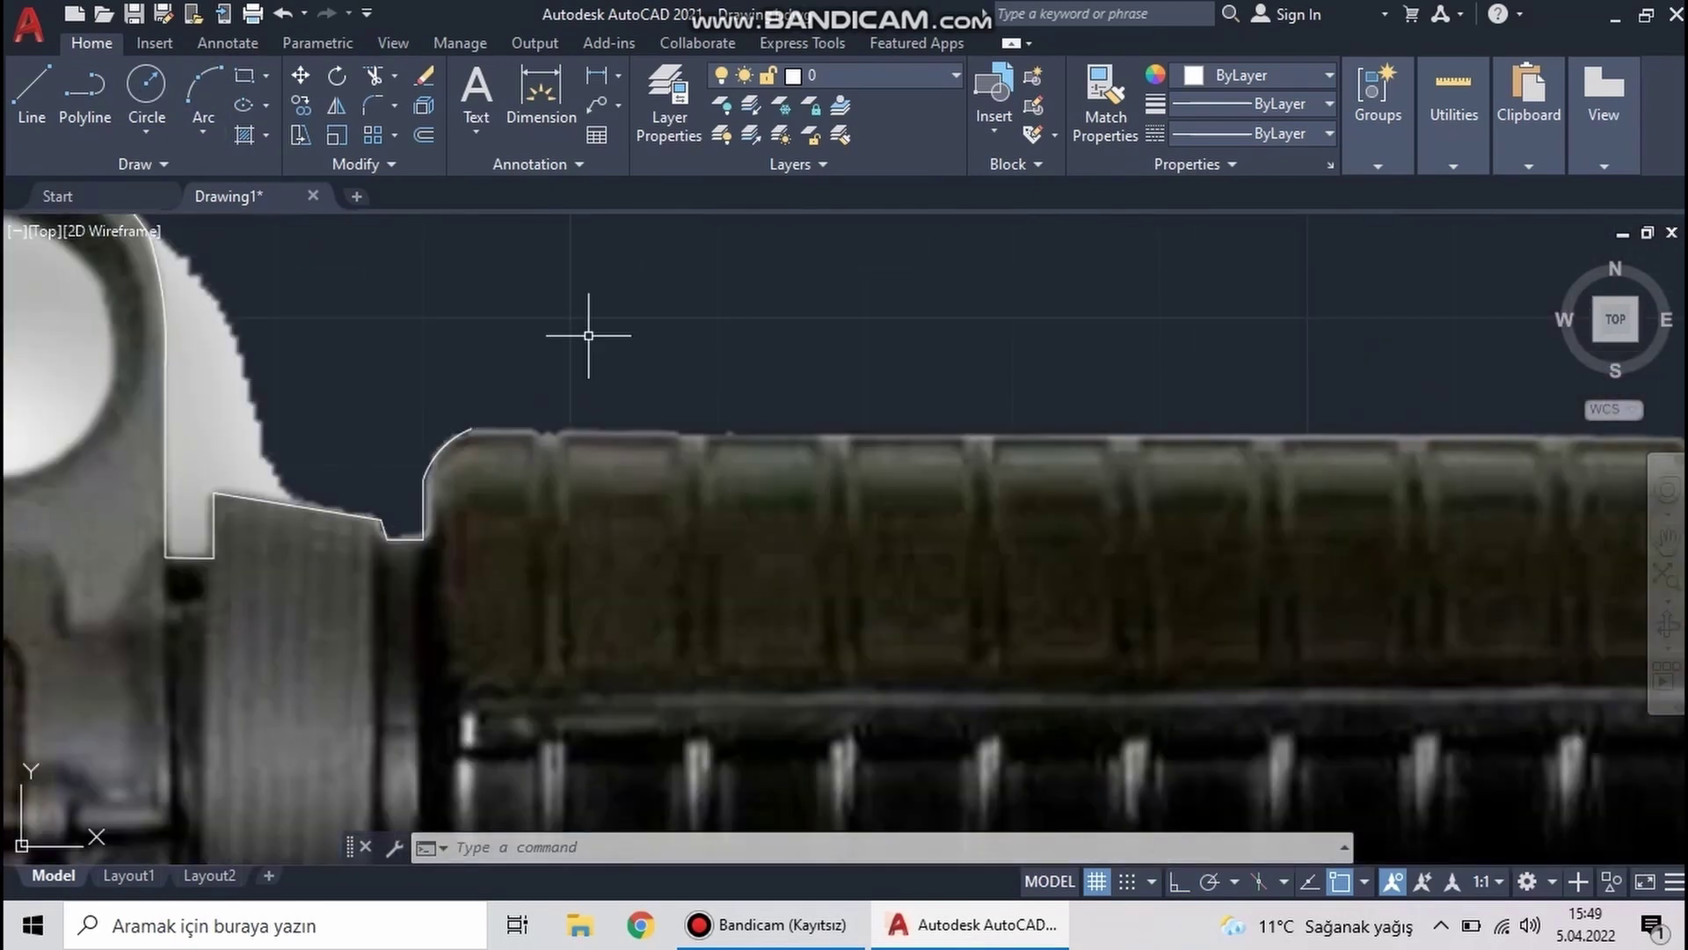
Draw the small V notch on the handguard top, redoing two zigzag segments
{"action": "left_click", "coordinate": [34, 83]}
{"action": "scroll", "coordinate": [137, 354], "scroll_direction": "up", "scroll_amount": 3}
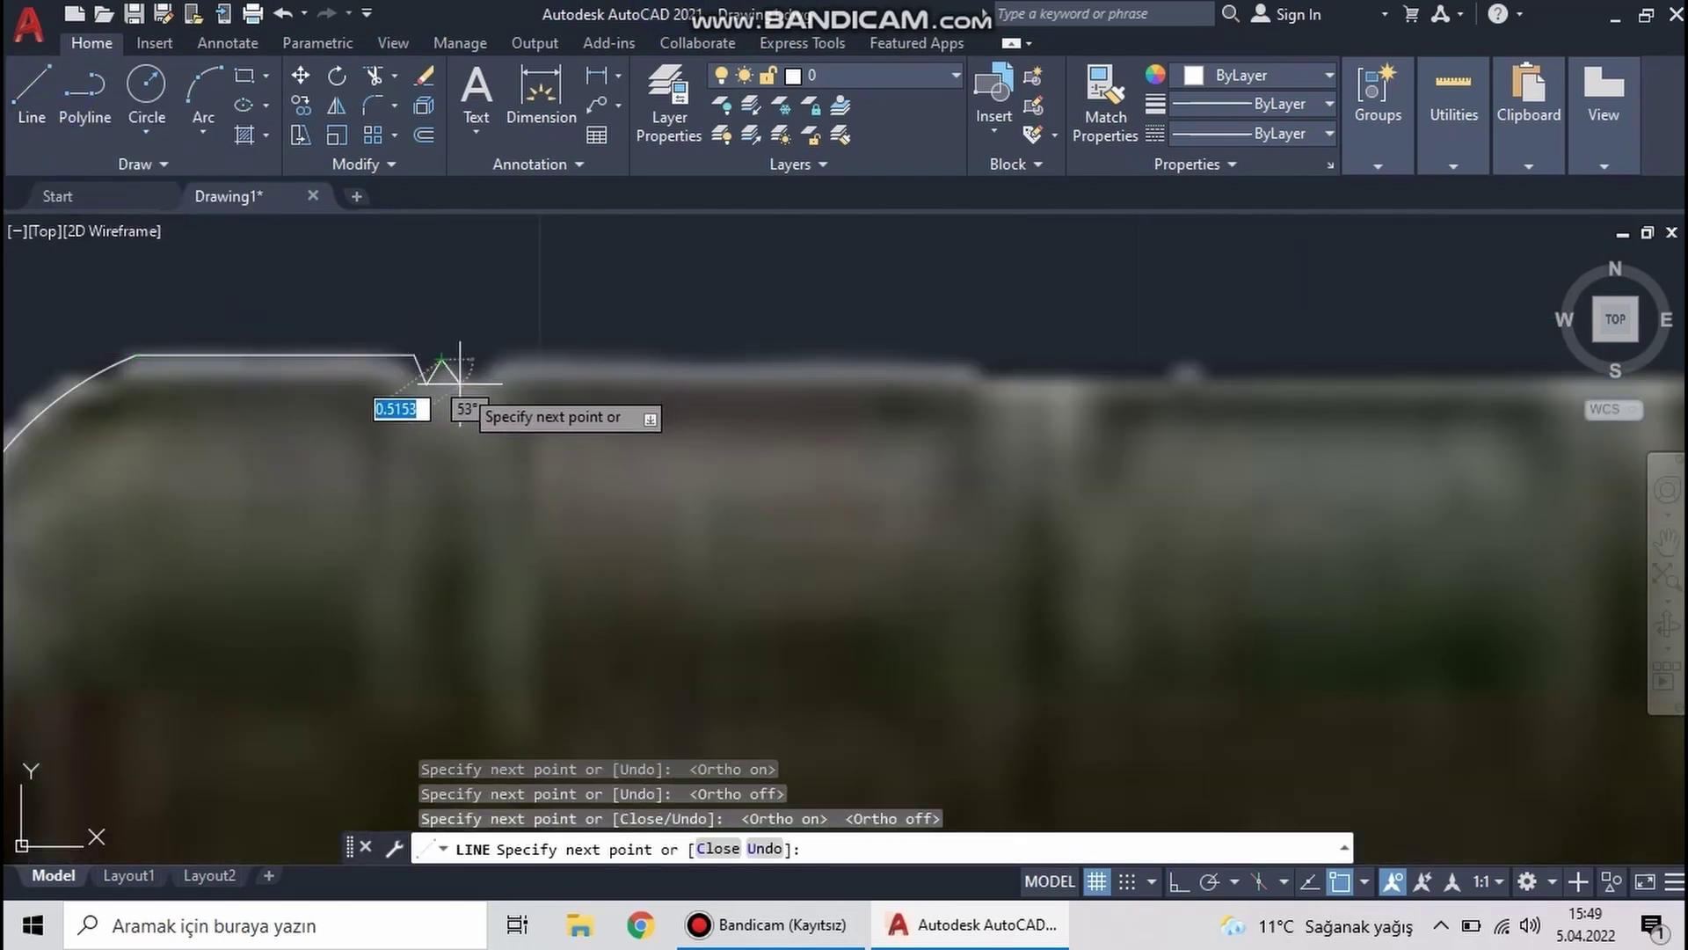
{"action": "key", "text": "ctrl+z"}
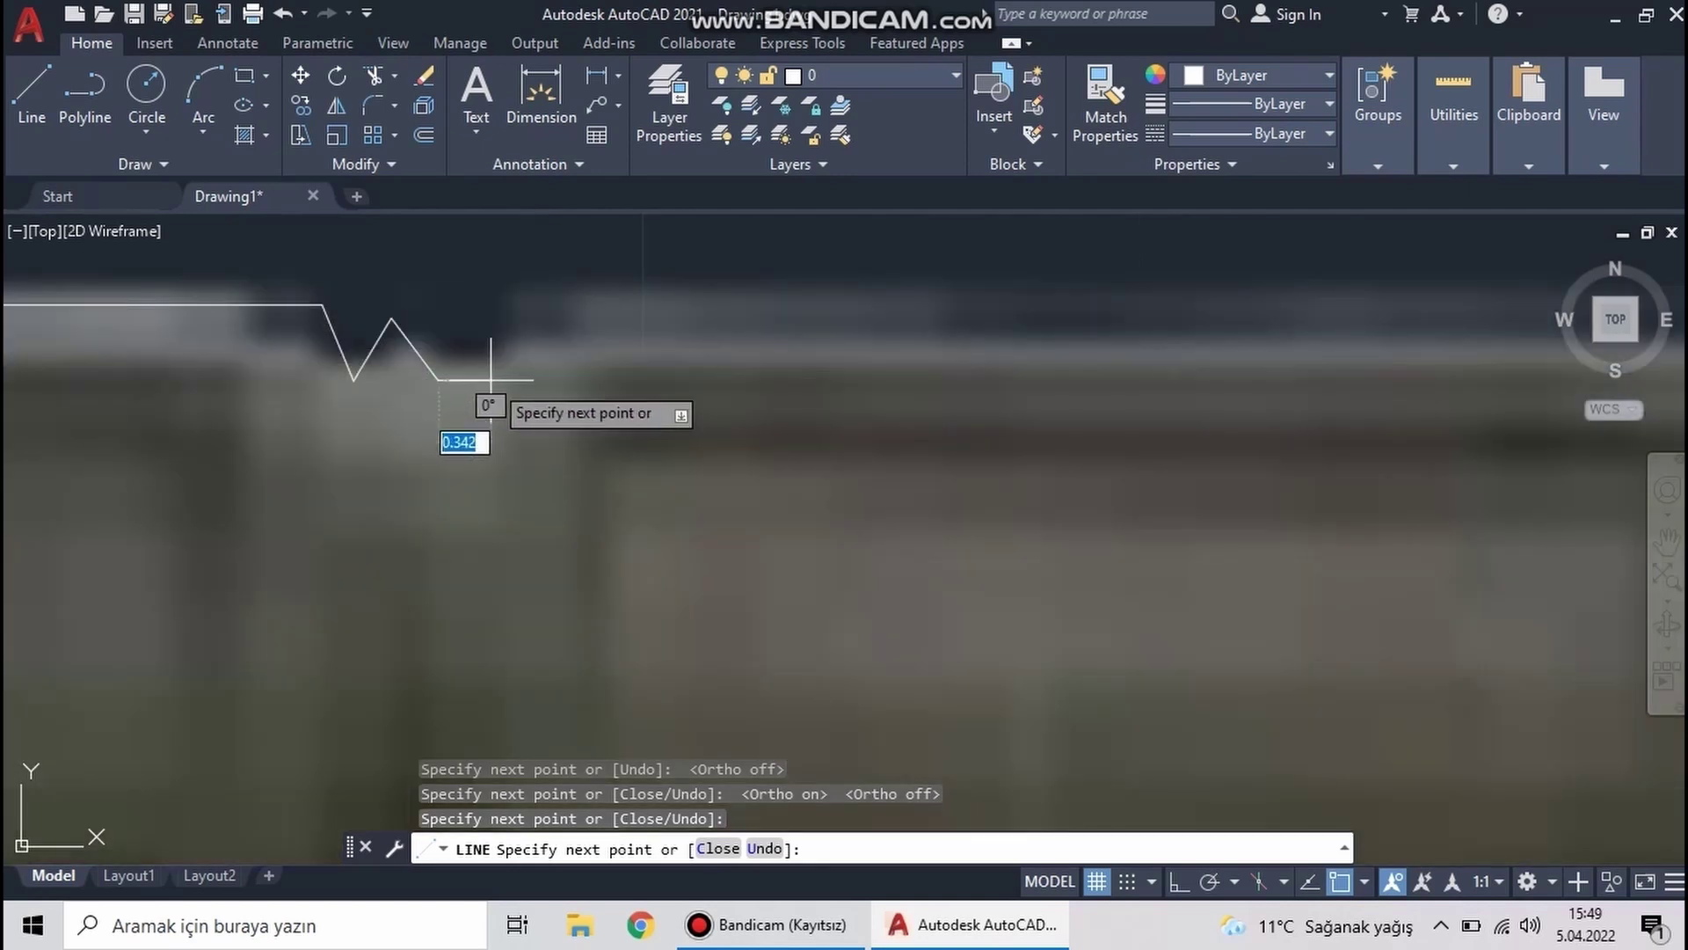
{"action": "scroll", "coordinate": [466, 378], "scroll_direction": "up", "scroll_amount": 2}
{"action": "key", "text": "ctrl+z"}
{"action": "scroll", "coordinate": [440, 386], "scroll_direction": "up", "scroll_amount": 1}
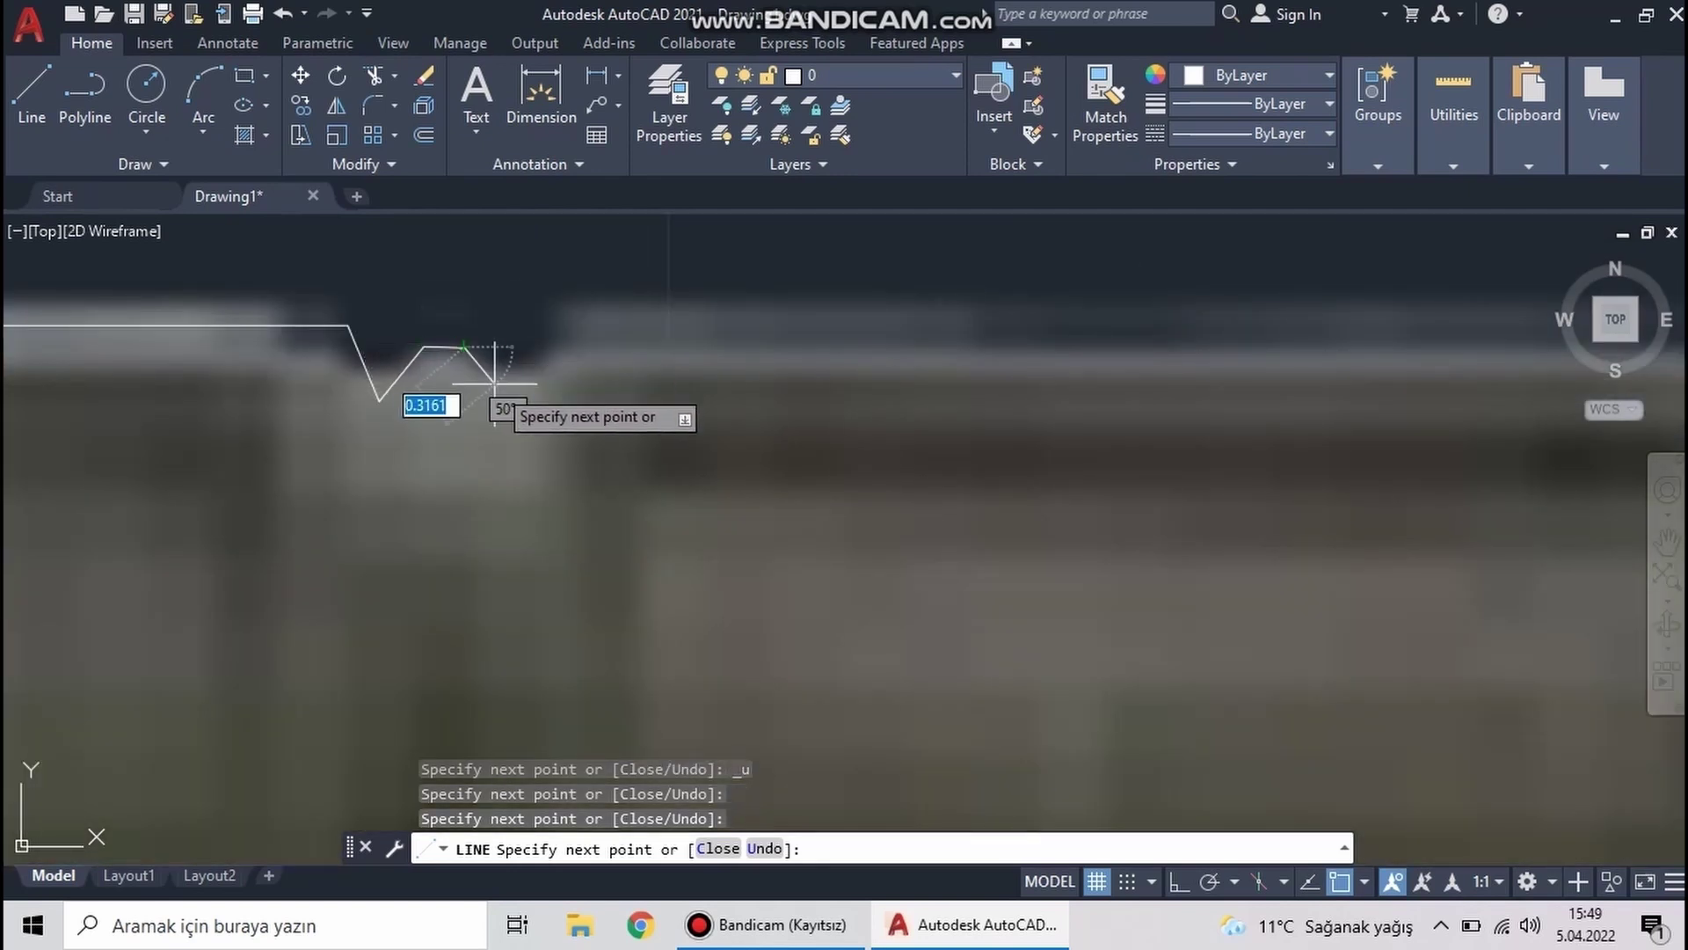
{"action": "scroll", "coordinate": [355, 352], "scroll_direction": "down", "scroll_amount": 5}
{"action": "left_click", "coordinate": [408, 339]}
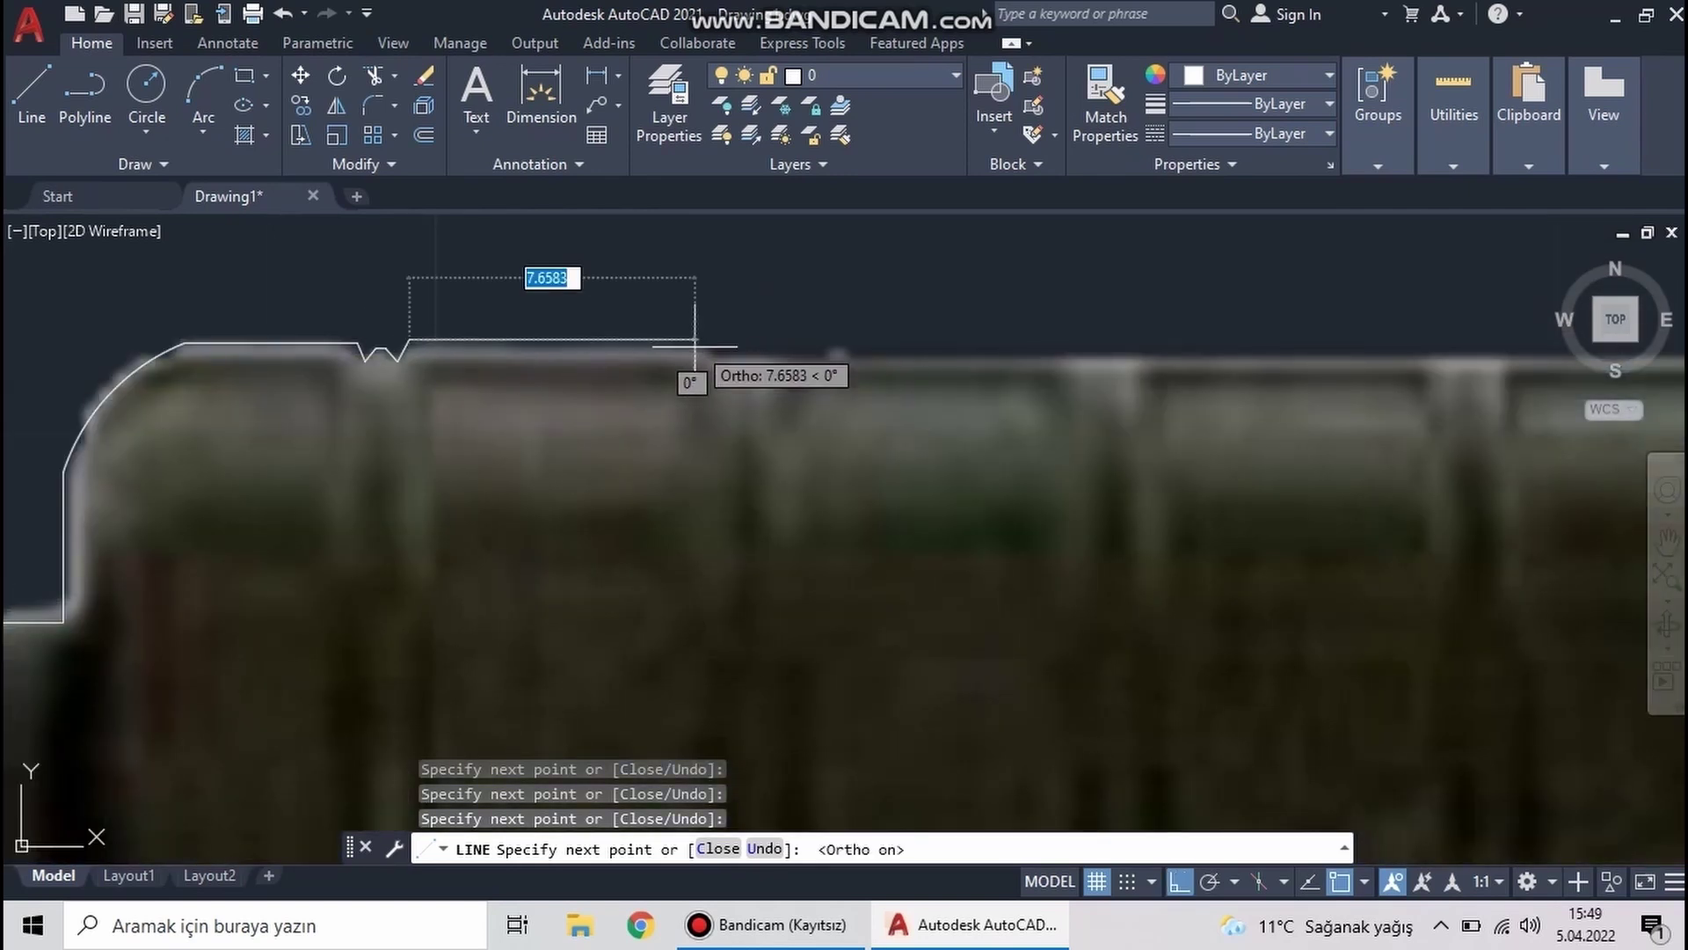
Run a long Ortho-locked horizontal line along the handguard top to its front end
{"action": "scroll", "coordinate": [1093, 377], "scroll_direction": "down", "scroll_amount": 3}
{"action": "scroll", "coordinate": [1085, 332], "scroll_direction": "down", "scroll_amount": 2}
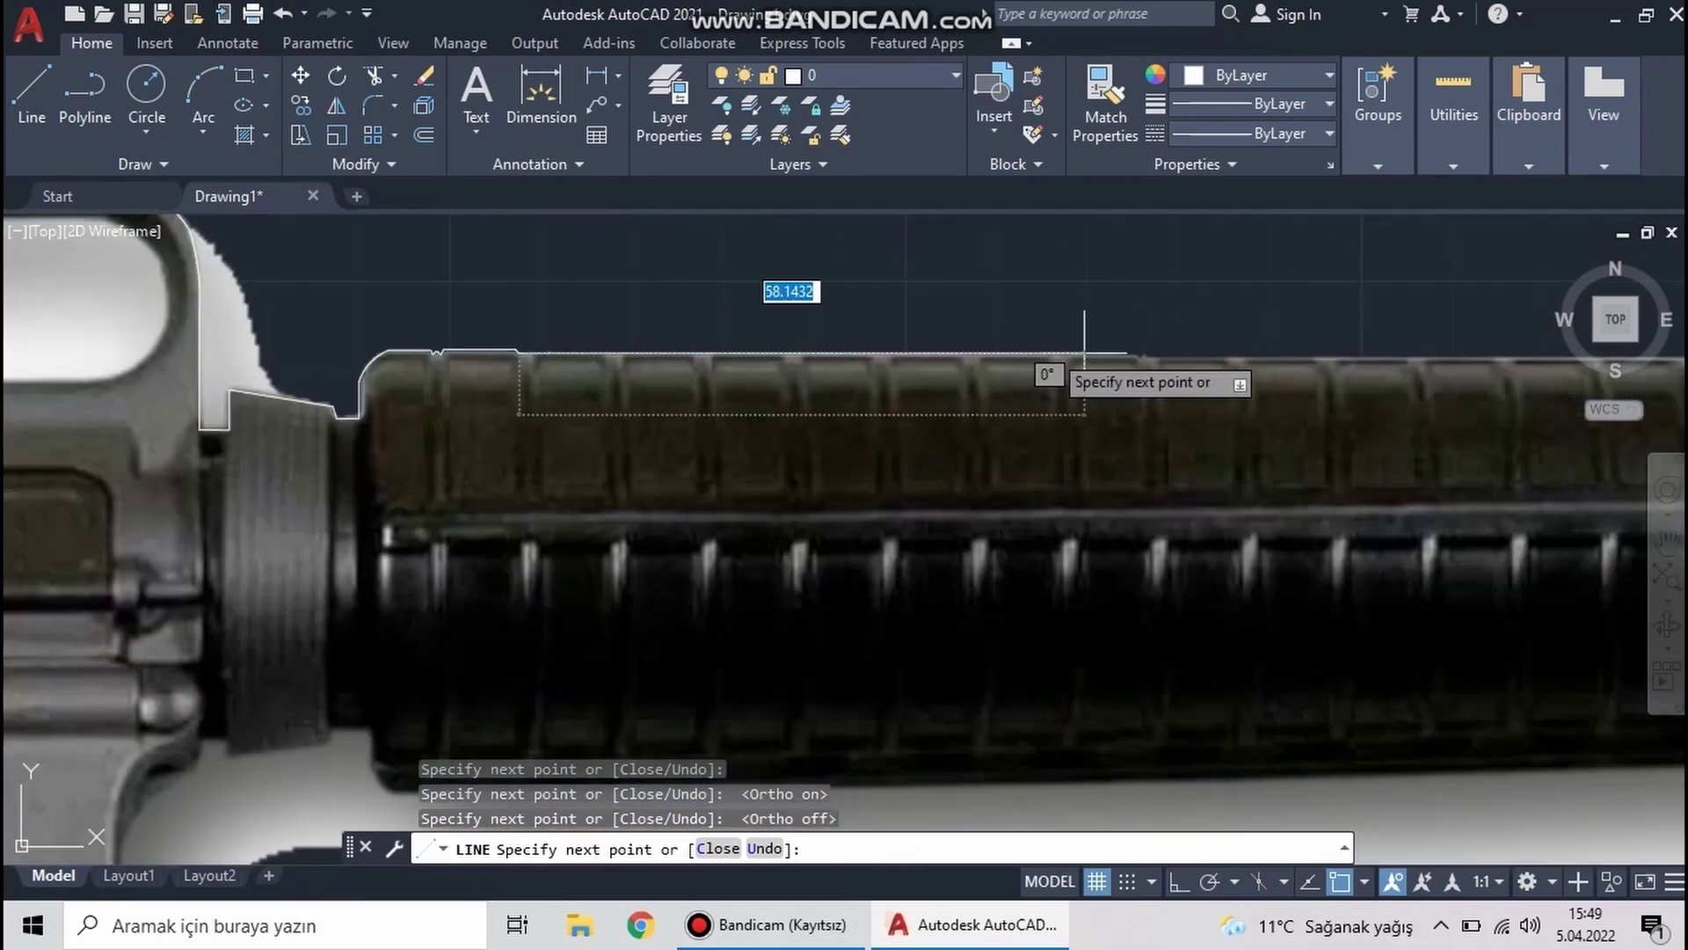
{"action": "scroll", "coordinate": [996, 433], "scroll_direction": "up", "scroll_amount": 7}
{"action": "scroll", "coordinate": [1038, 414], "scroll_direction": "down", "scroll_amount": 2}
{"action": "key", "text": "F8"}
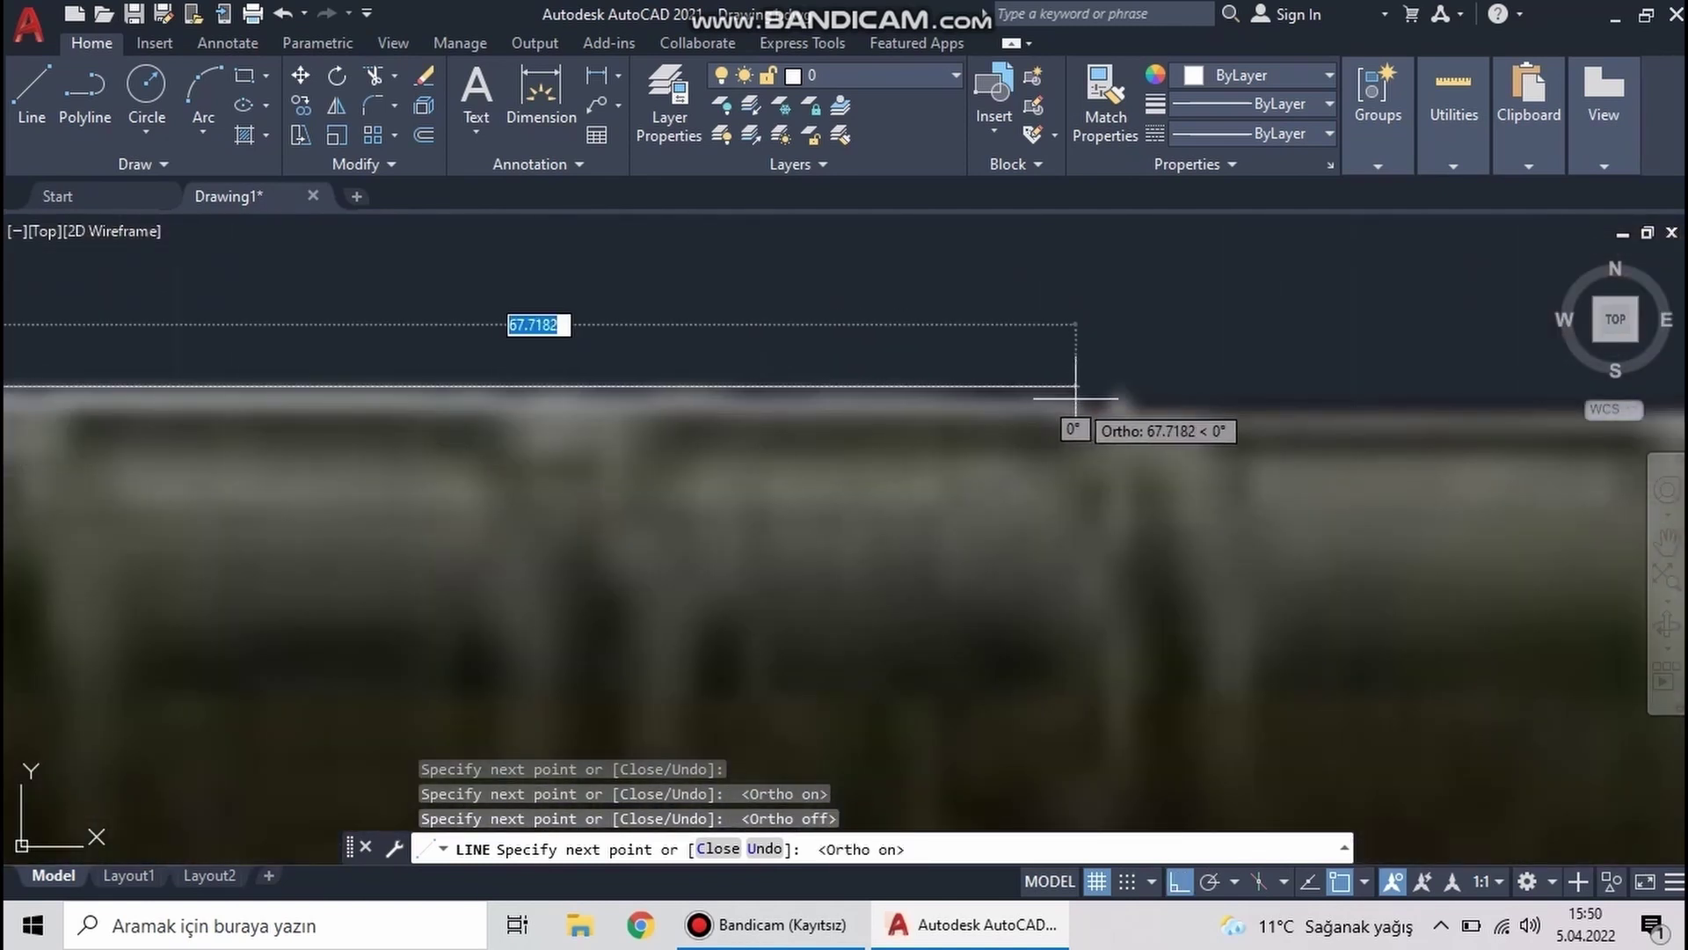
{"action": "key", "text": "F8"}
{"action": "left_click", "coordinate": [1148, 413]}
{"action": "scroll", "coordinate": [886, 445], "scroll_direction": "down", "scroll_amount": 3}
{"action": "key", "text": "F8"}
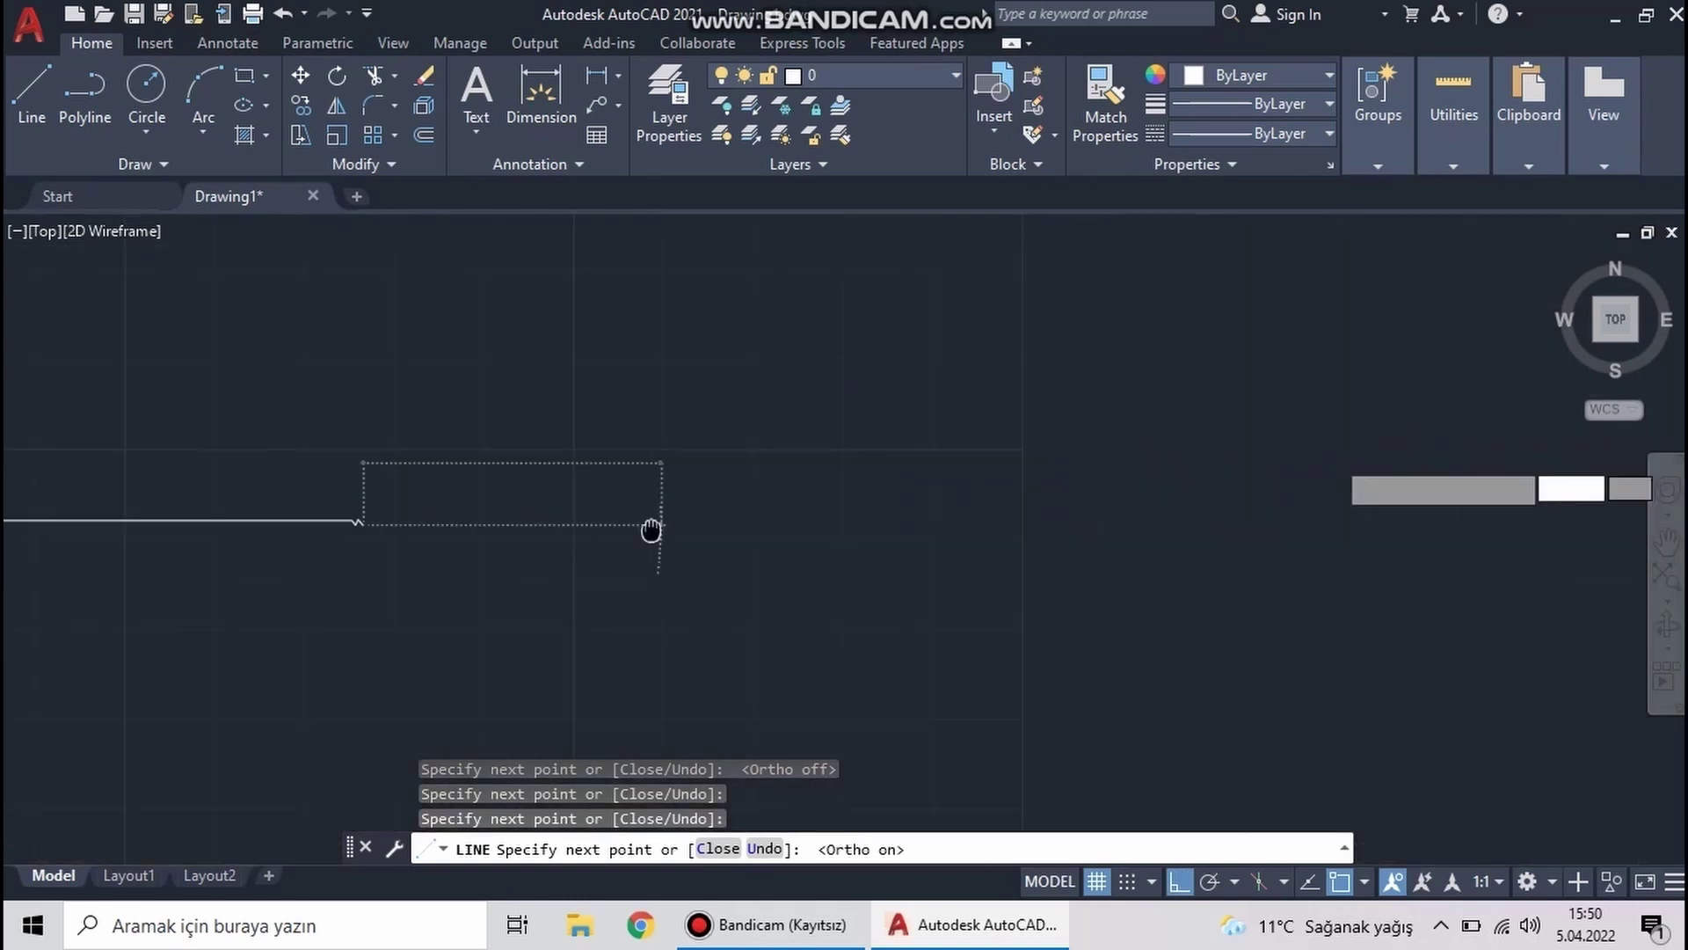
{"action": "scroll", "coordinate": [931, 566], "scroll_direction": "up", "scroll_amount": 4}
{"action": "scroll", "coordinate": [1094, 512], "scroll_direction": "up", "scroll_amount": 2}
{"action": "key", "text": "Escape"}
{"action": "scroll", "coordinate": [1095, 501], "scroll_direction": "down", "scroll_amount": 2}
Trace the handguard's rounded front end with a 3-point arc
{"action": "left_click", "coordinate": [203, 96]}
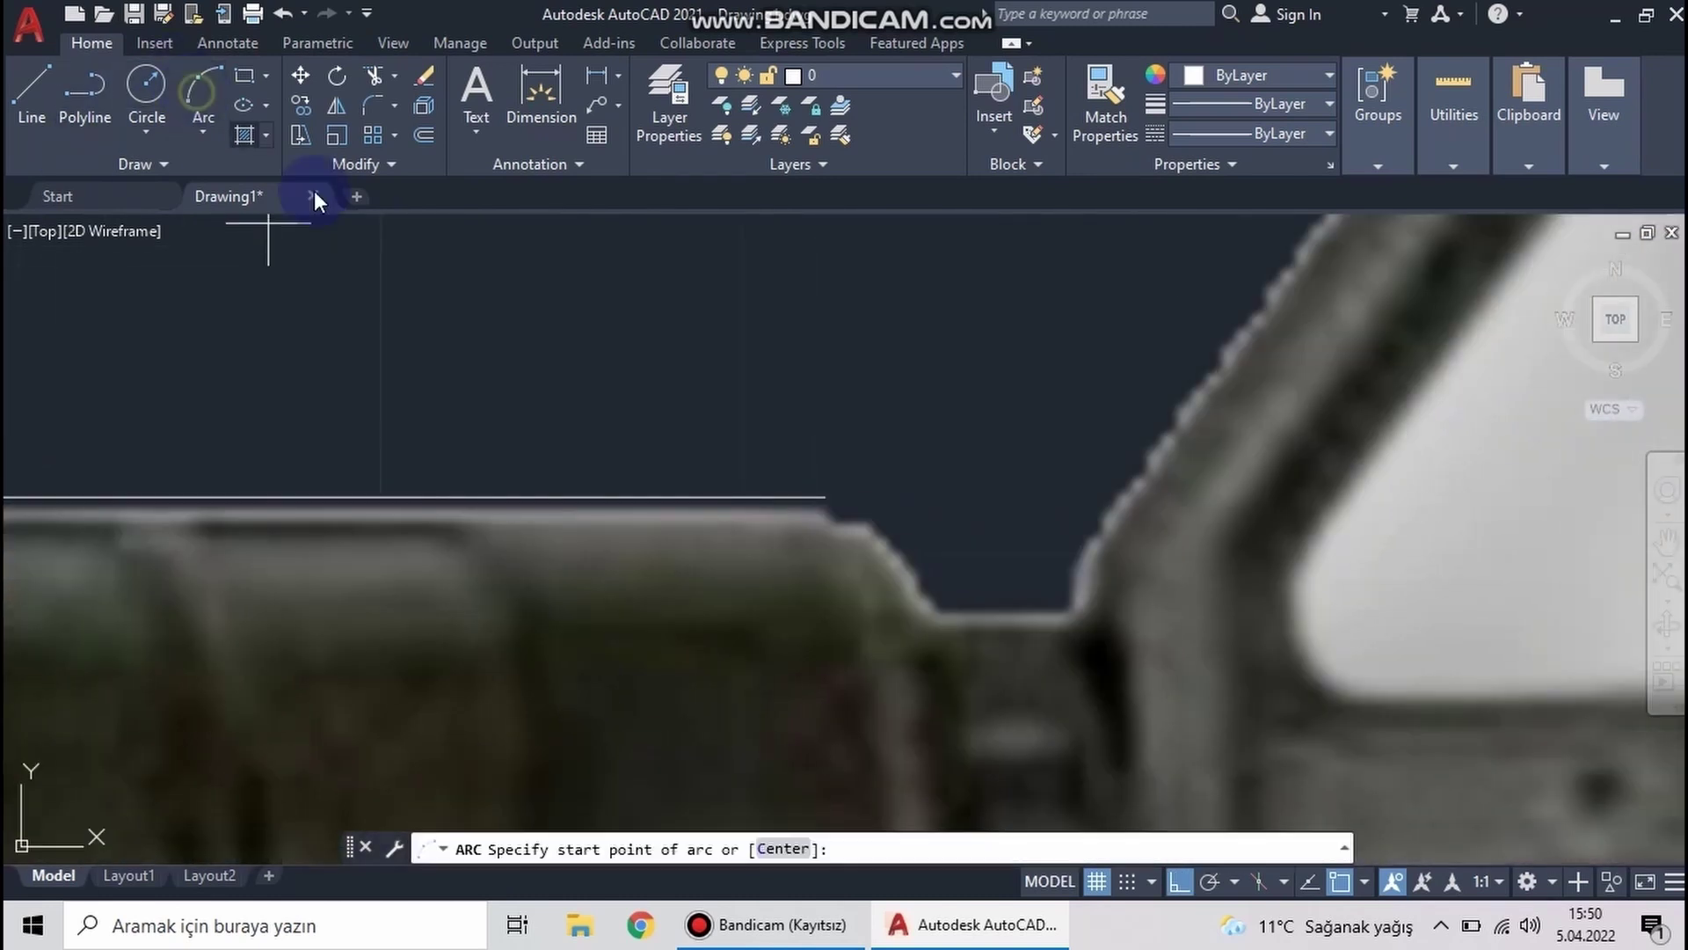
{"action": "scroll", "coordinate": [826, 496], "scroll_direction": "up", "scroll_amount": 2}
{"action": "left_click", "coordinate": [827, 497]}
{"action": "left_click", "coordinate": [891, 557]}
{"action": "left_click", "coordinate": [930, 613]}
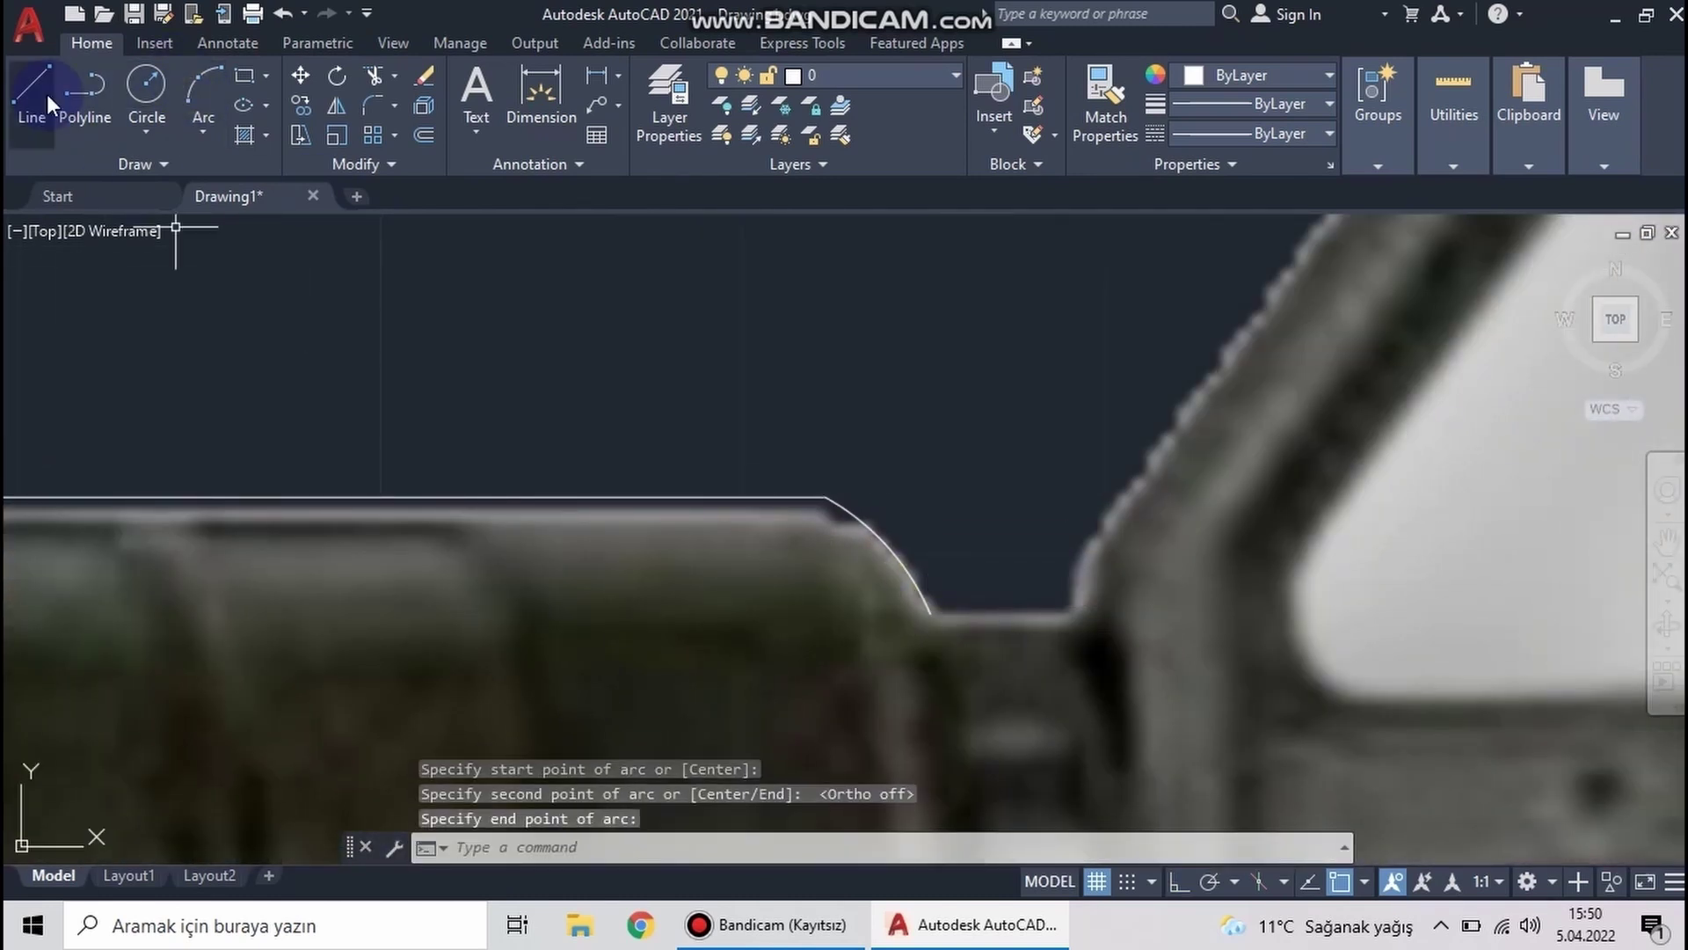
Draw short horizontal and vertical lines from the arc to the front sight's base
{"action": "left_click", "coordinate": [32, 93]}
{"action": "left_click", "coordinate": [930, 613]}
{"action": "left_click", "coordinate": [1071, 613]}
{"action": "scroll", "coordinate": [1089, 565], "scroll_direction": "down", "scroll_amount": 4}
{"action": "left_click", "coordinate": [818, 701]}
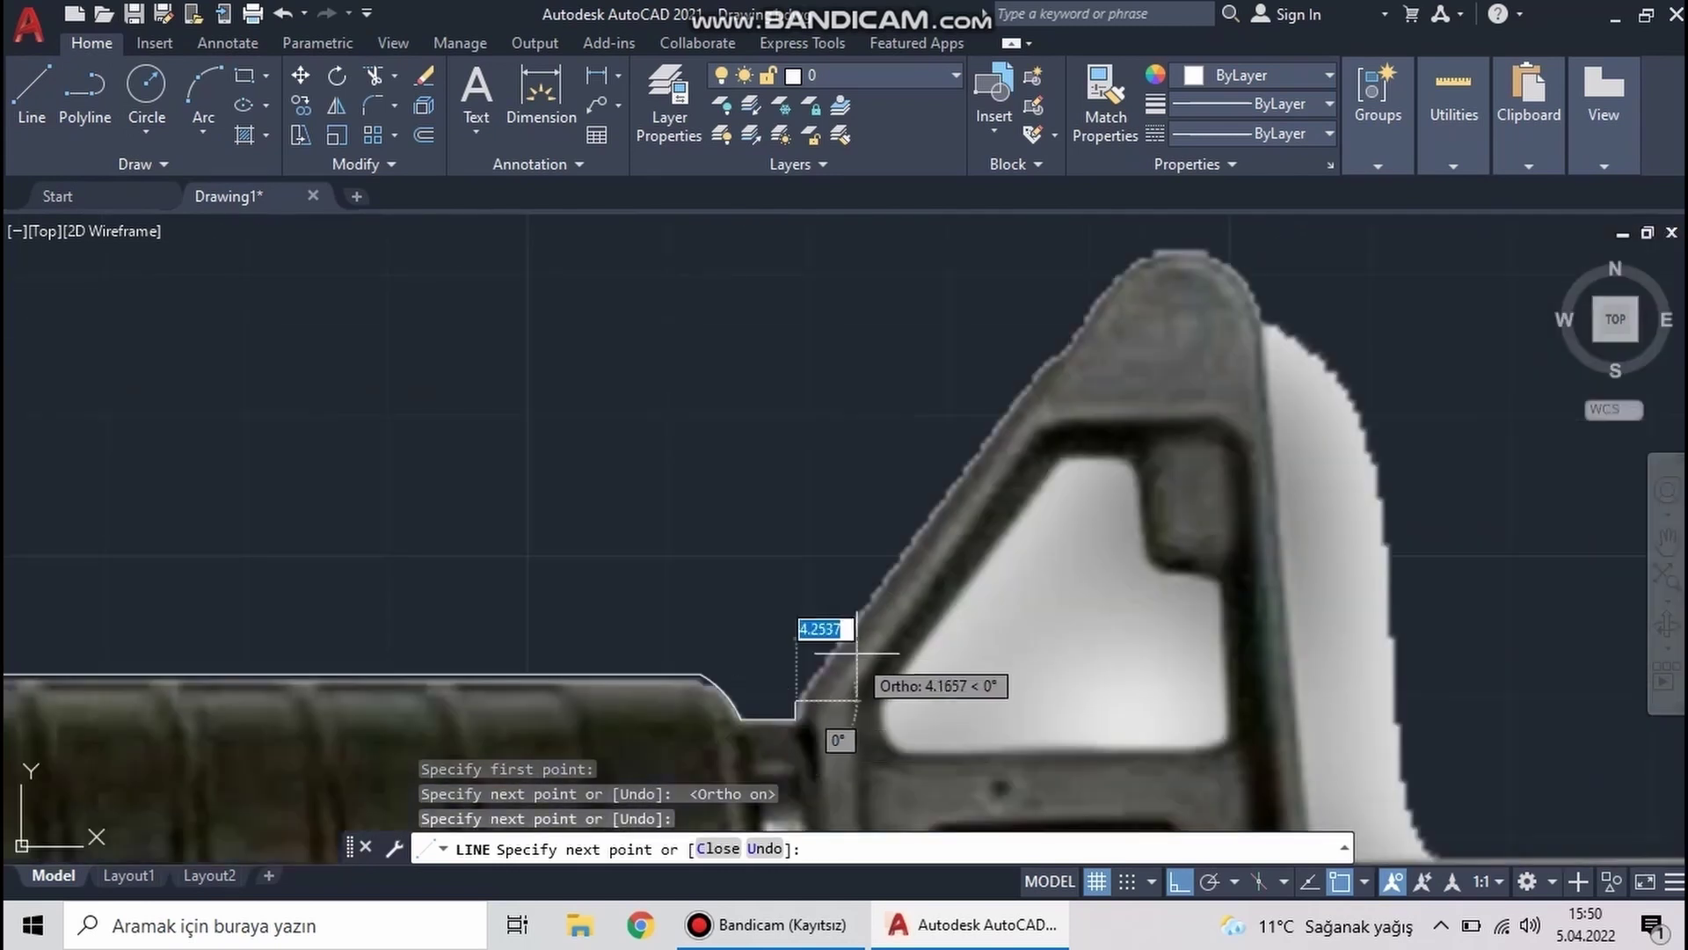
{"action": "key", "text": "Return"}
{"action": "key", "text": "Return"}
{"action": "left_click", "coordinate": [796, 701]}
Draw a diagonal line up the front sight's sloped front edge
{"action": "key", "text": "F8"}
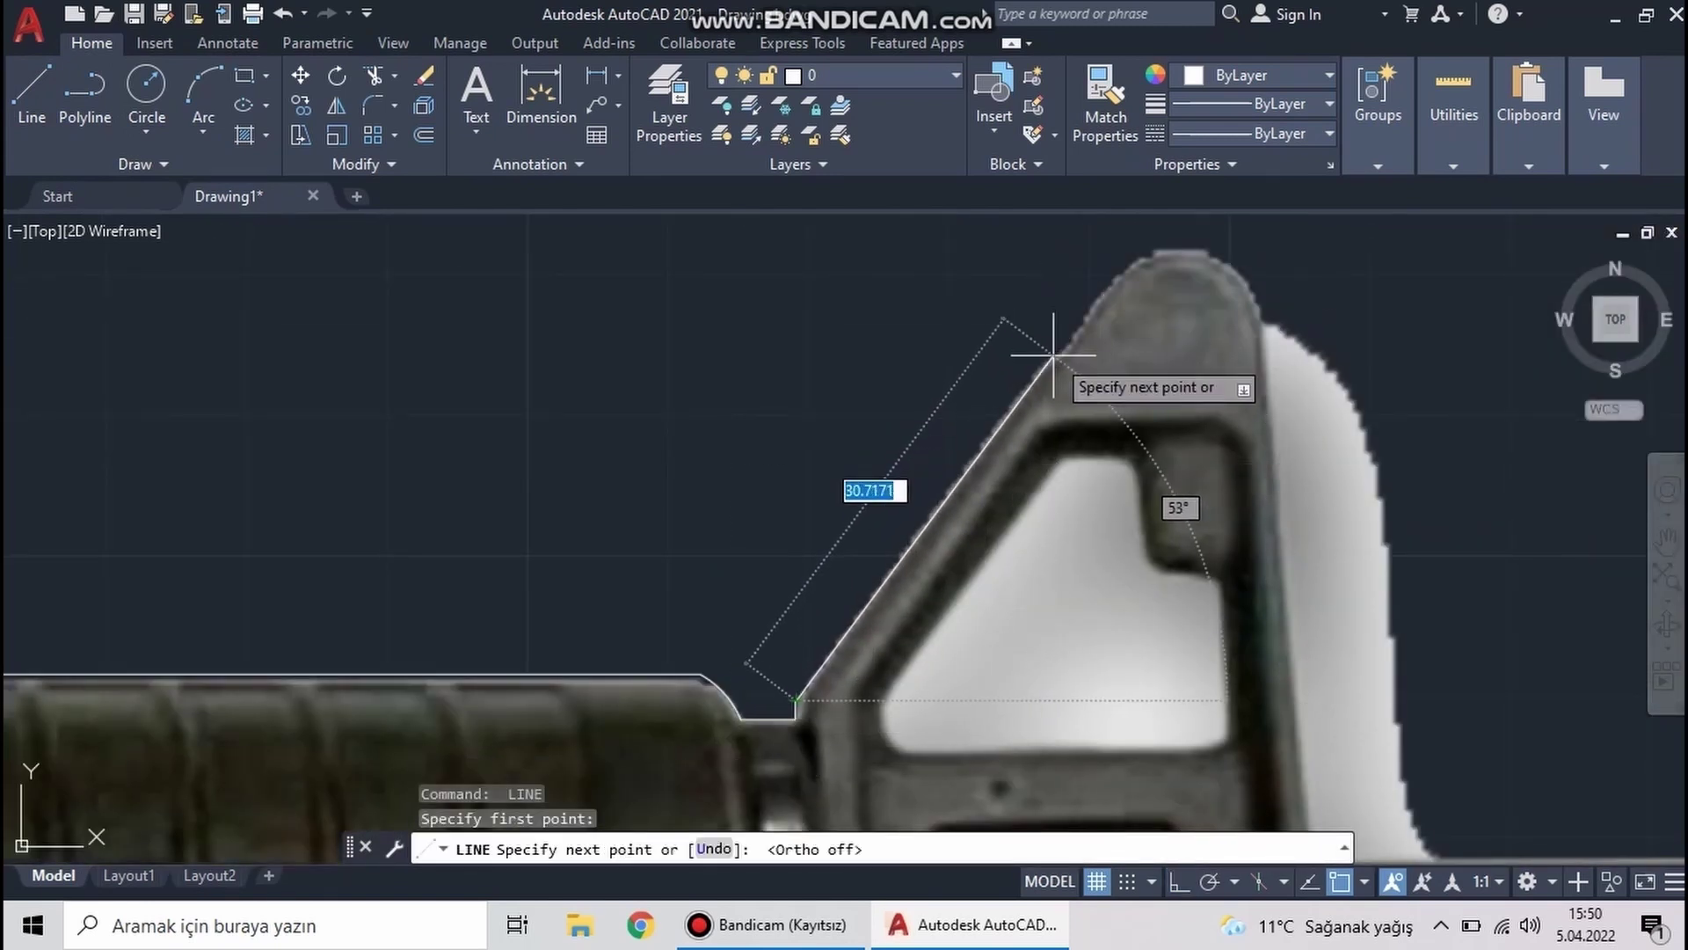
{"action": "scroll", "coordinate": [1061, 331], "scroll_direction": "up", "scroll_amount": 2}
{"action": "scroll", "coordinate": [1061, 331], "scroll_direction": "up", "scroll_amount": 2}
{"action": "left_click", "coordinate": [1037, 349]}
{"action": "scroll", "coordinate": [1071, 347], "scroll_direction": "down", "scroll_amount": 2}
{"action": "scroll", "coordinate": [1131, 256], "scroll_direction": "down", "scroll_amount": 1}
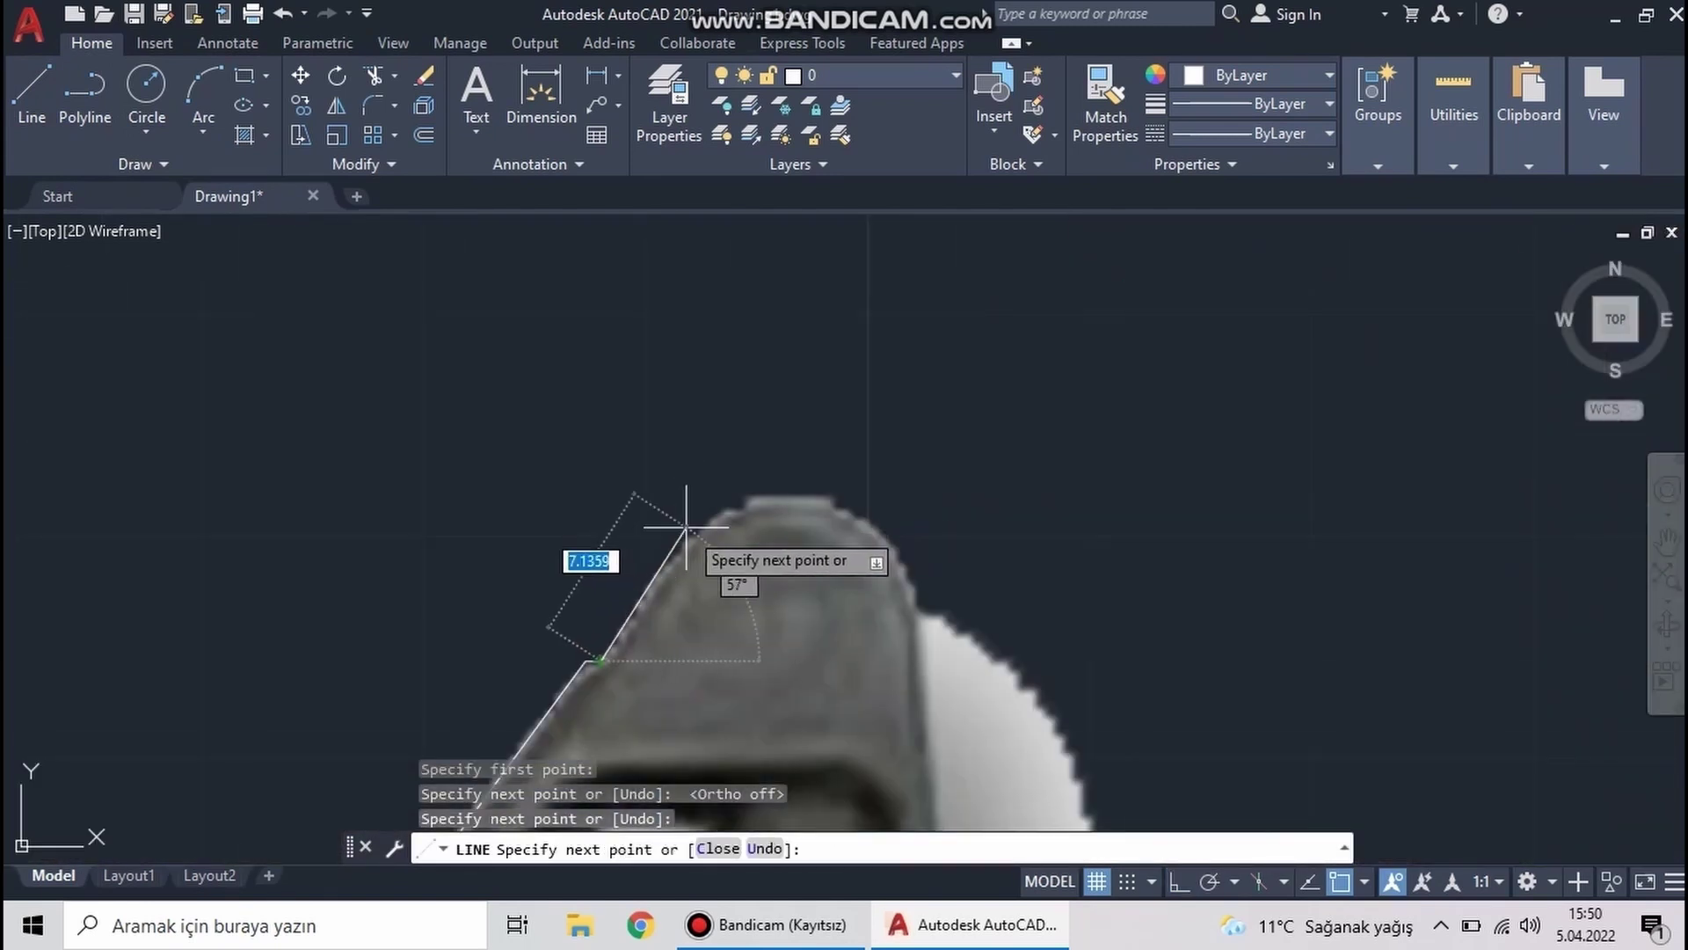
Trace the front sight's rounded tip with an arc
{"action": "left_click", "coordinate": [194, 92]}
{"action": "left_click", "coordinate": [708, 513]}
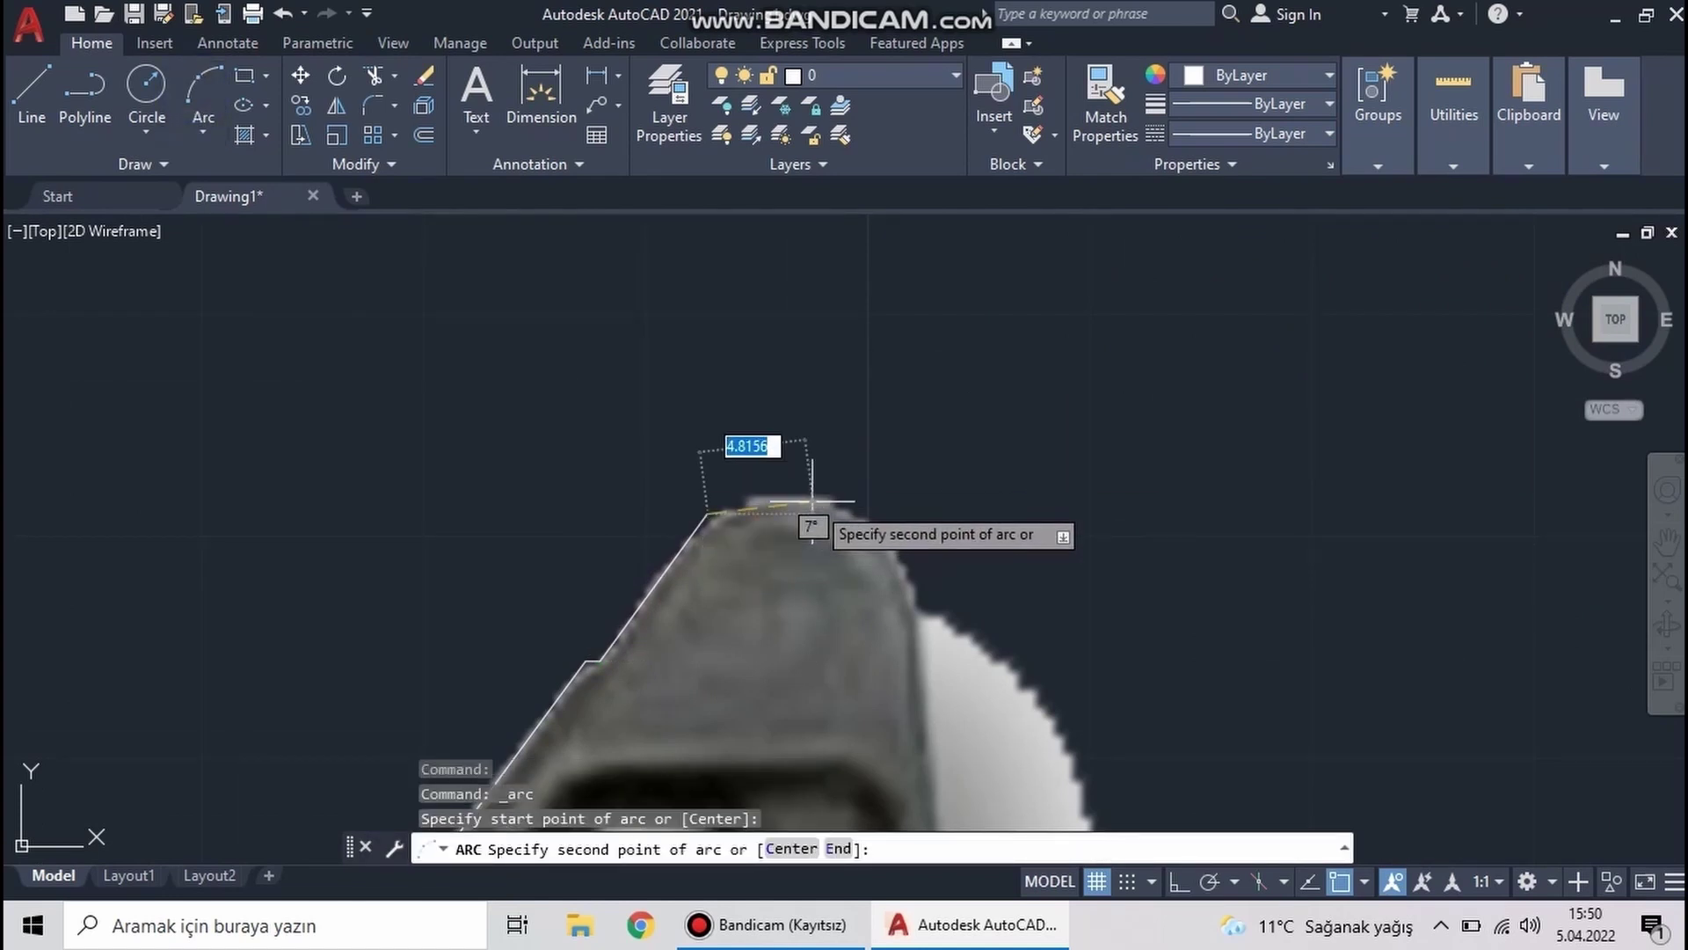
{"action": "left_click", "coordinate": [913, 591]}
{"action": "scroll", "coordinate": [907, 573], "scroll_direction": "down", "scroll_amount": 3}
Draw a line from the tip arc down the sight's back edge
{"action": "left_click", "coordinate": [31, 88]}
{"action": "left_click", "coordinate": [602, 306]}
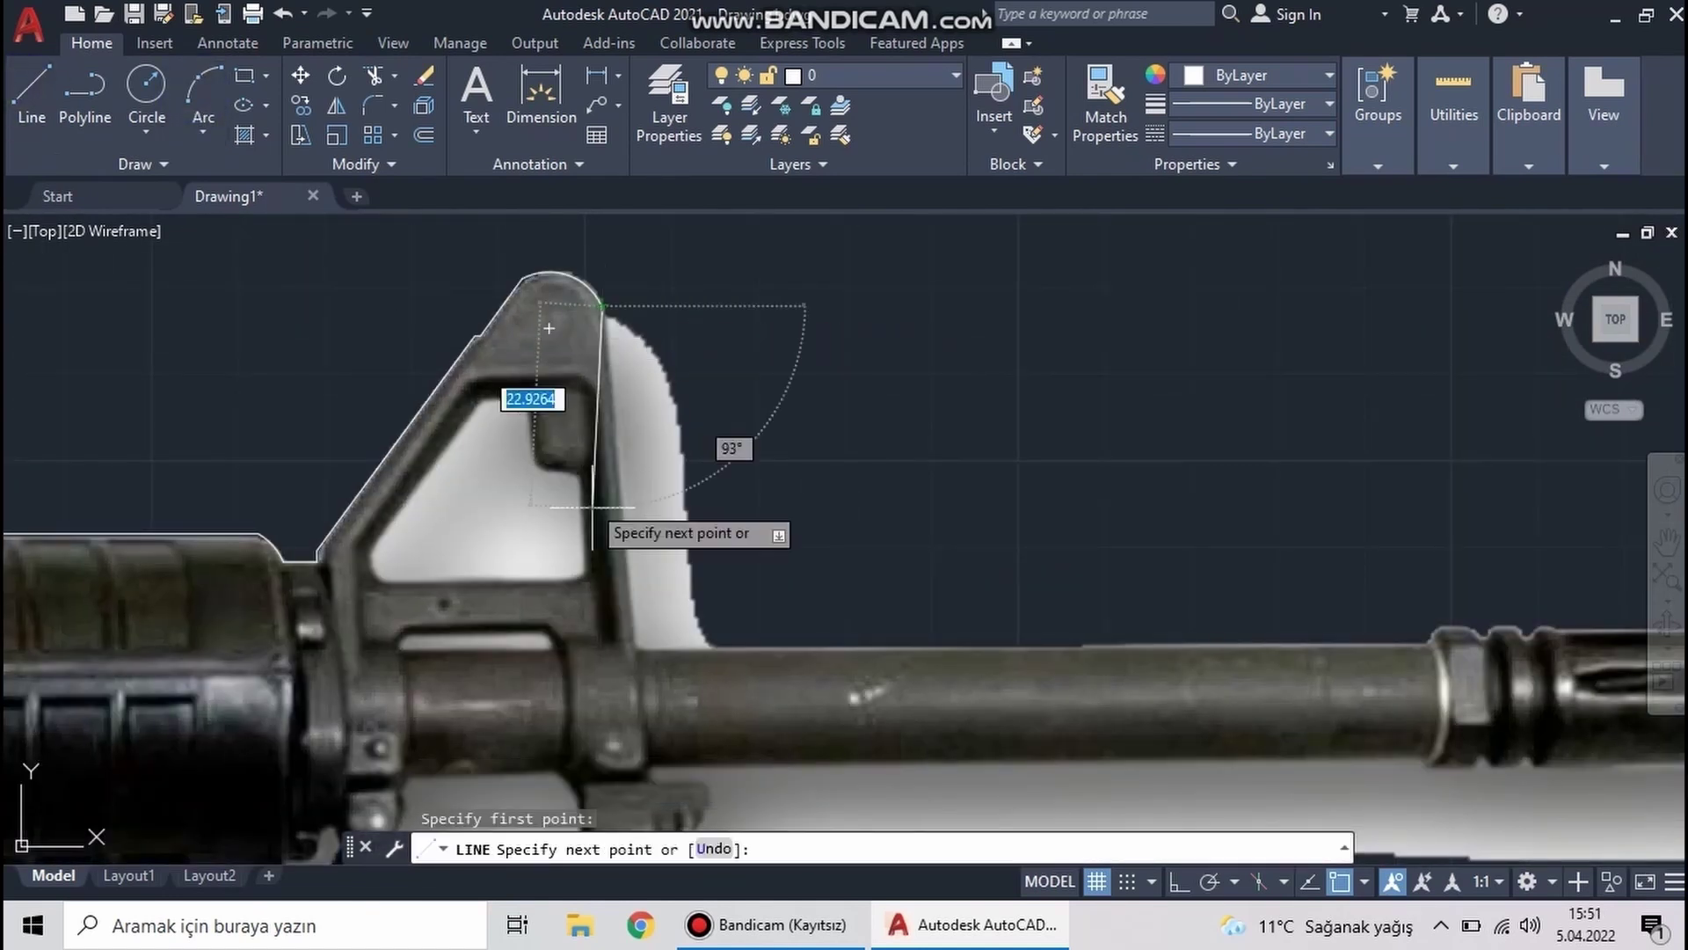
{"action": "scroll", "coordinate": [593, 508], "scroll_direction": "up", "scroll_amount": 3}
{"action": "key", "text": "F8"}
{"action": "key", "text": "F8"}
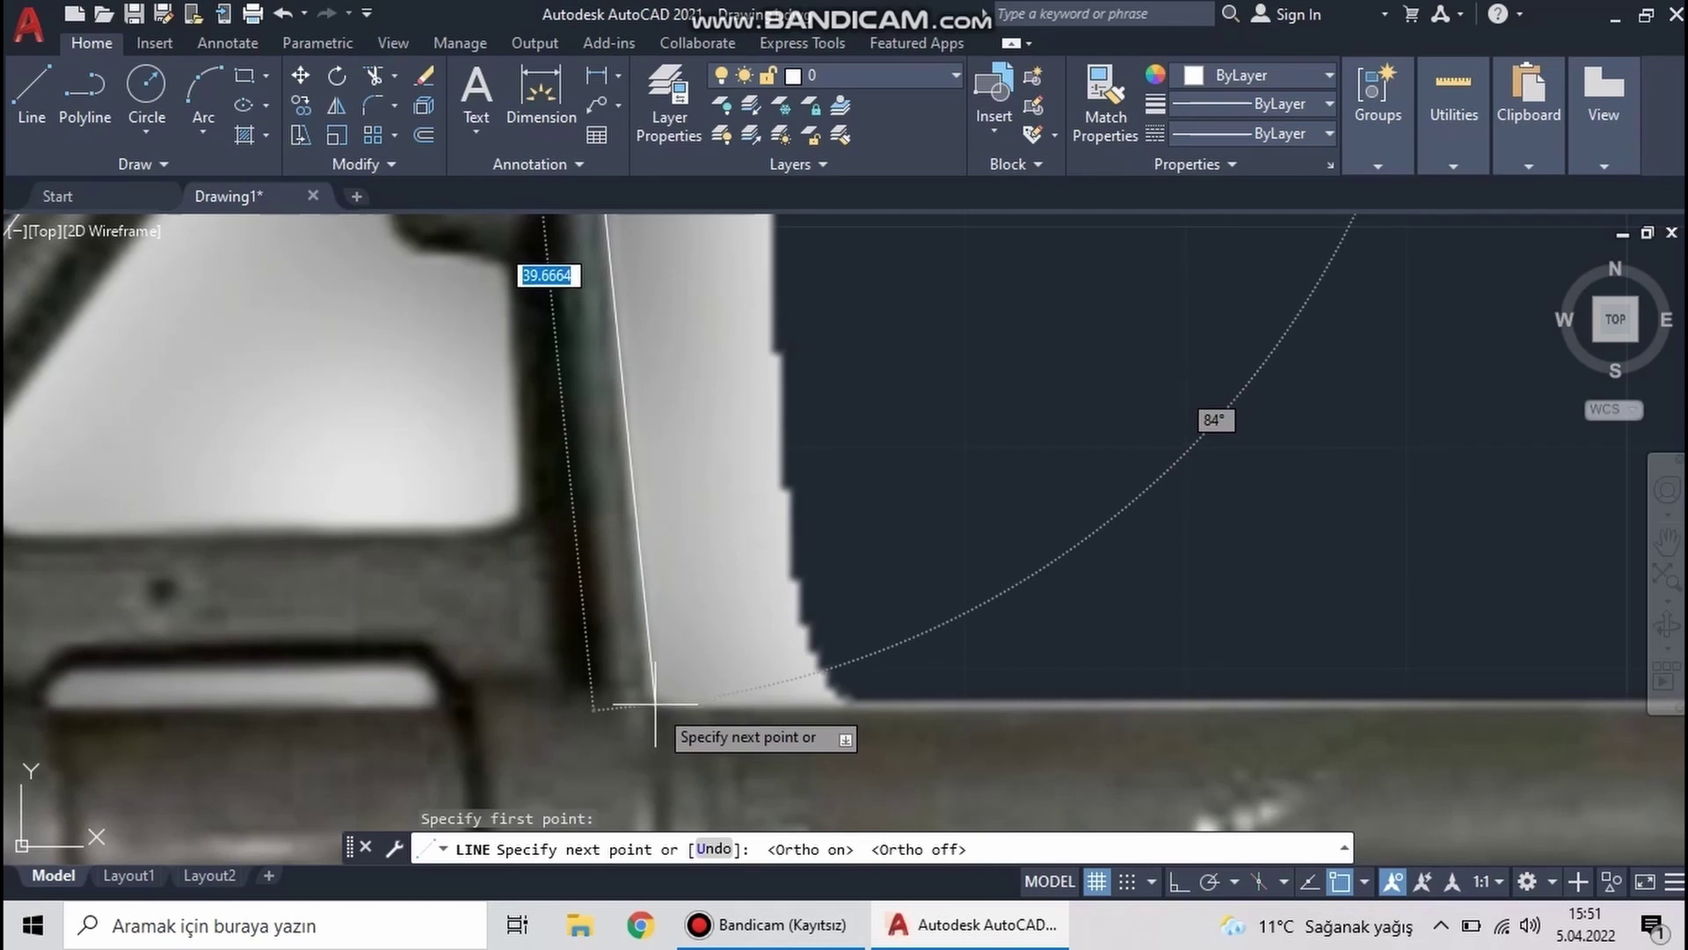
{"action": "scroll", "coordinate": [762, 728], "scroll_direction": "down", "scroll_amount": 5}
{"action": "scroll", "coordinate": [993, 666], "scroll_direction": "up", "scroll_amount": 5}
{"action": "key", "text": "F8"}
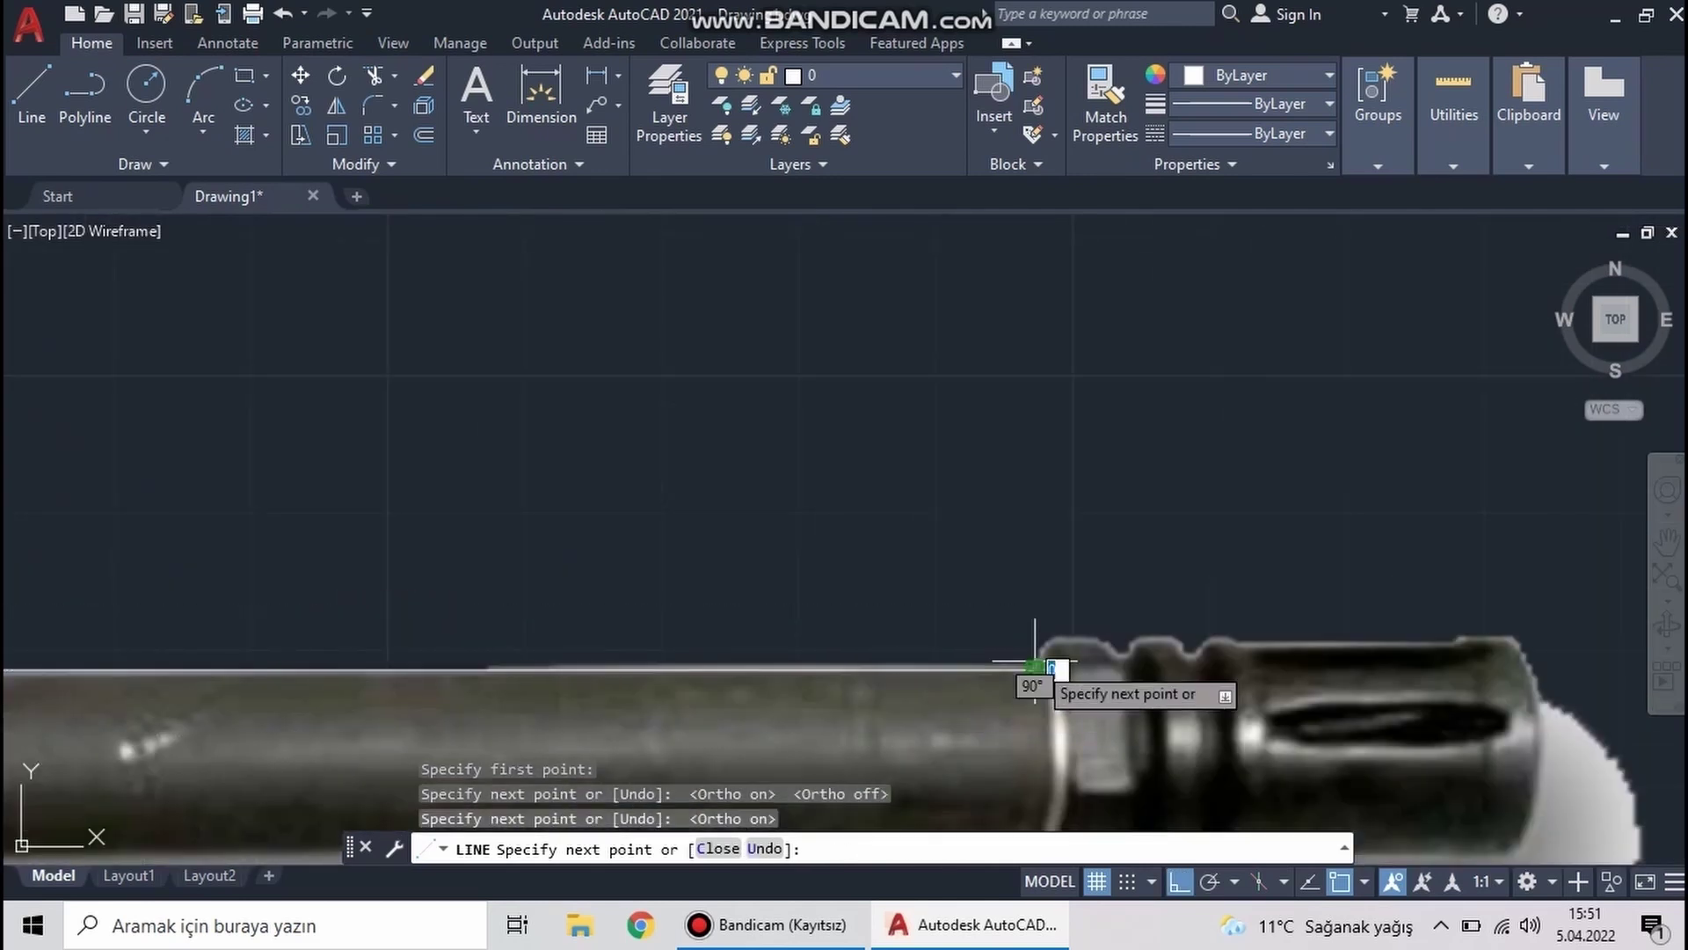
Draw 3-point arcs over the first muzzle ridges
{"action": "key", "text": "F8"}
{"action": "scroll", "coordinate": [1035, 661], "scroll_direction": "up", "scroll_amount": 3}
{"action": "key", "text": "Escape"}
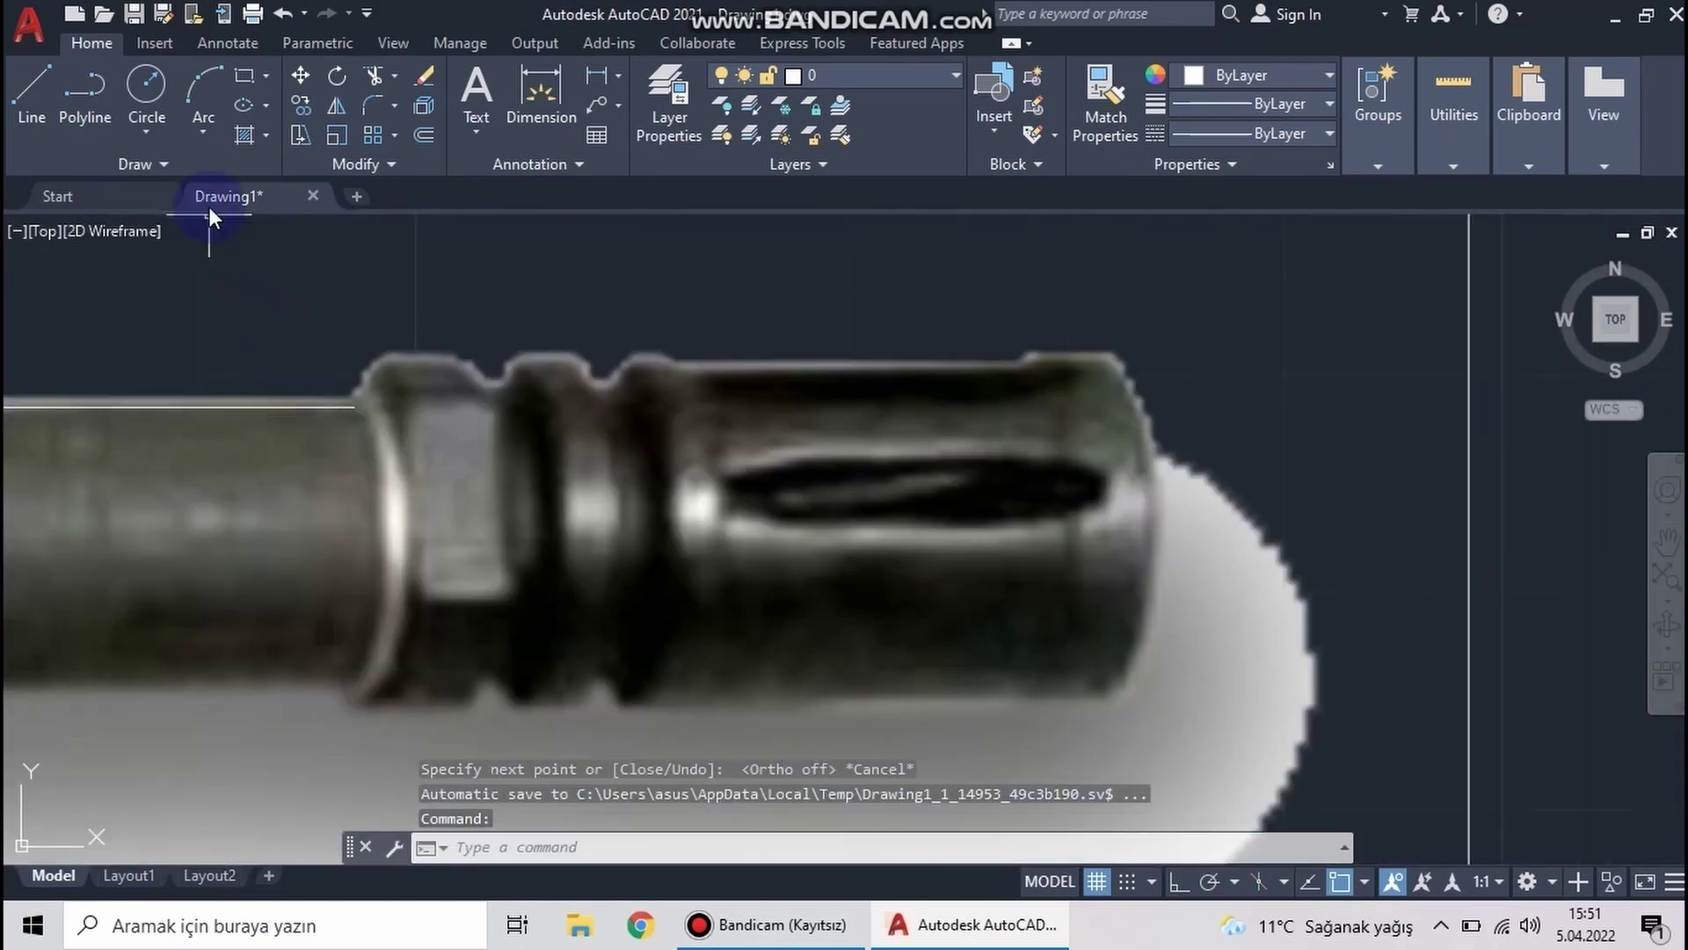
{"action": "left_click", "coordinate": [203, 92]}
{"action": "left_click", "coordinate": [354, 406]}
{"action": "left_click", "coordinate": [502, 372]}
{"action": "scroll", "coordinate": [501, 369], "scroll_direction": "down", "scroll_amount": 2}
{"action": "key", "text": "Return"}
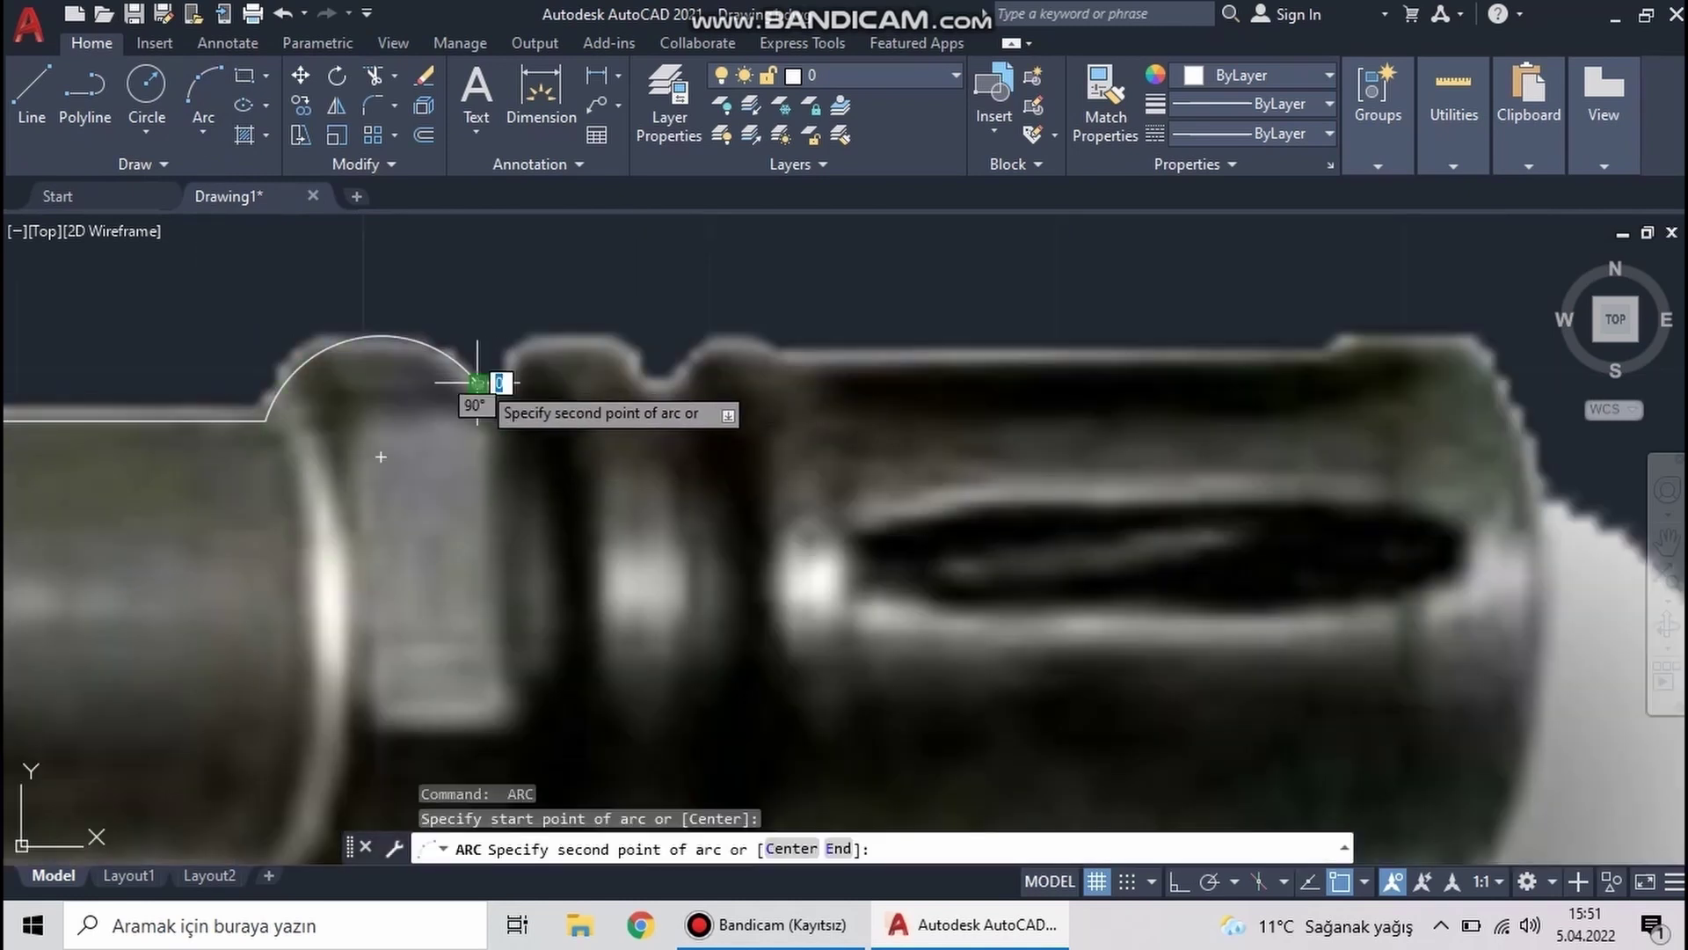
{"action": "left_click", "coordinate": [471, 387]}
{"action": "left_click", "coordinate": [481, 428]}
Continue chained arcs over the remaining ridges up to the muzzle's top edge
{"action": "key", "text": "Return"}
{"action": "scroll", "coordinate": [481, 427], "scroll_direction": "up", "scroll_amount": 3}
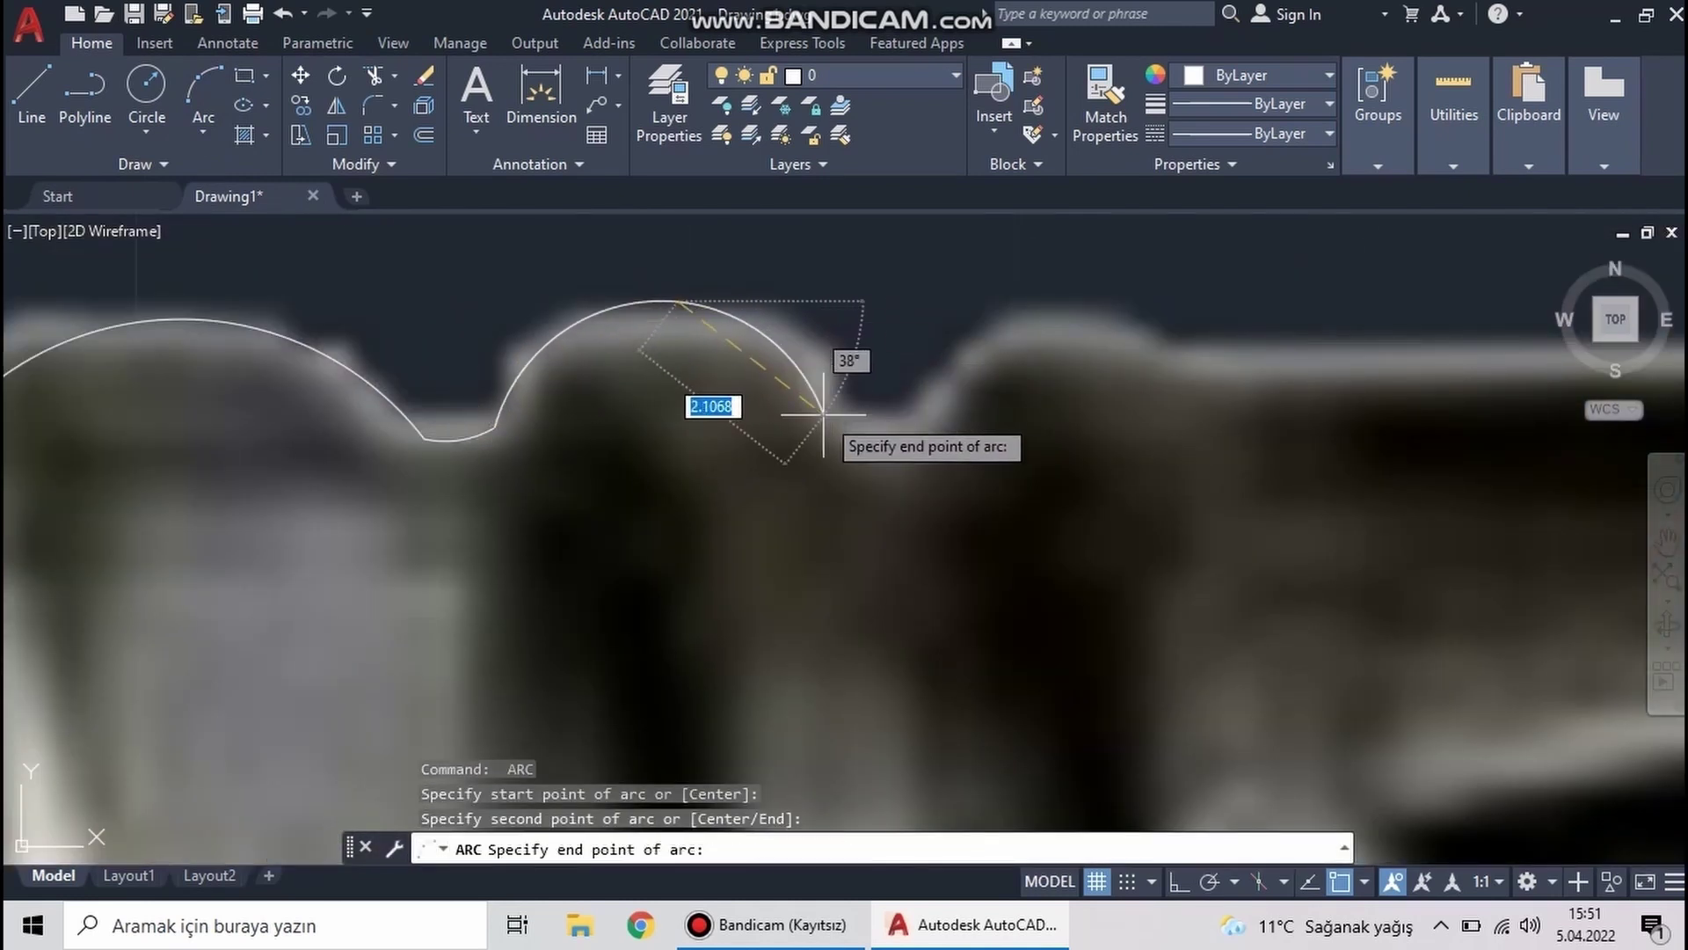
{"action": "left_click", "coordinate": [823, 411]}
{"action": "key", "text": "Return"}
{"action": "left_click", "coordinate": [678, 422]}
{"action": "left_click", "coordinate": [728, 414]}
{"action": "key", "text": "Return"}
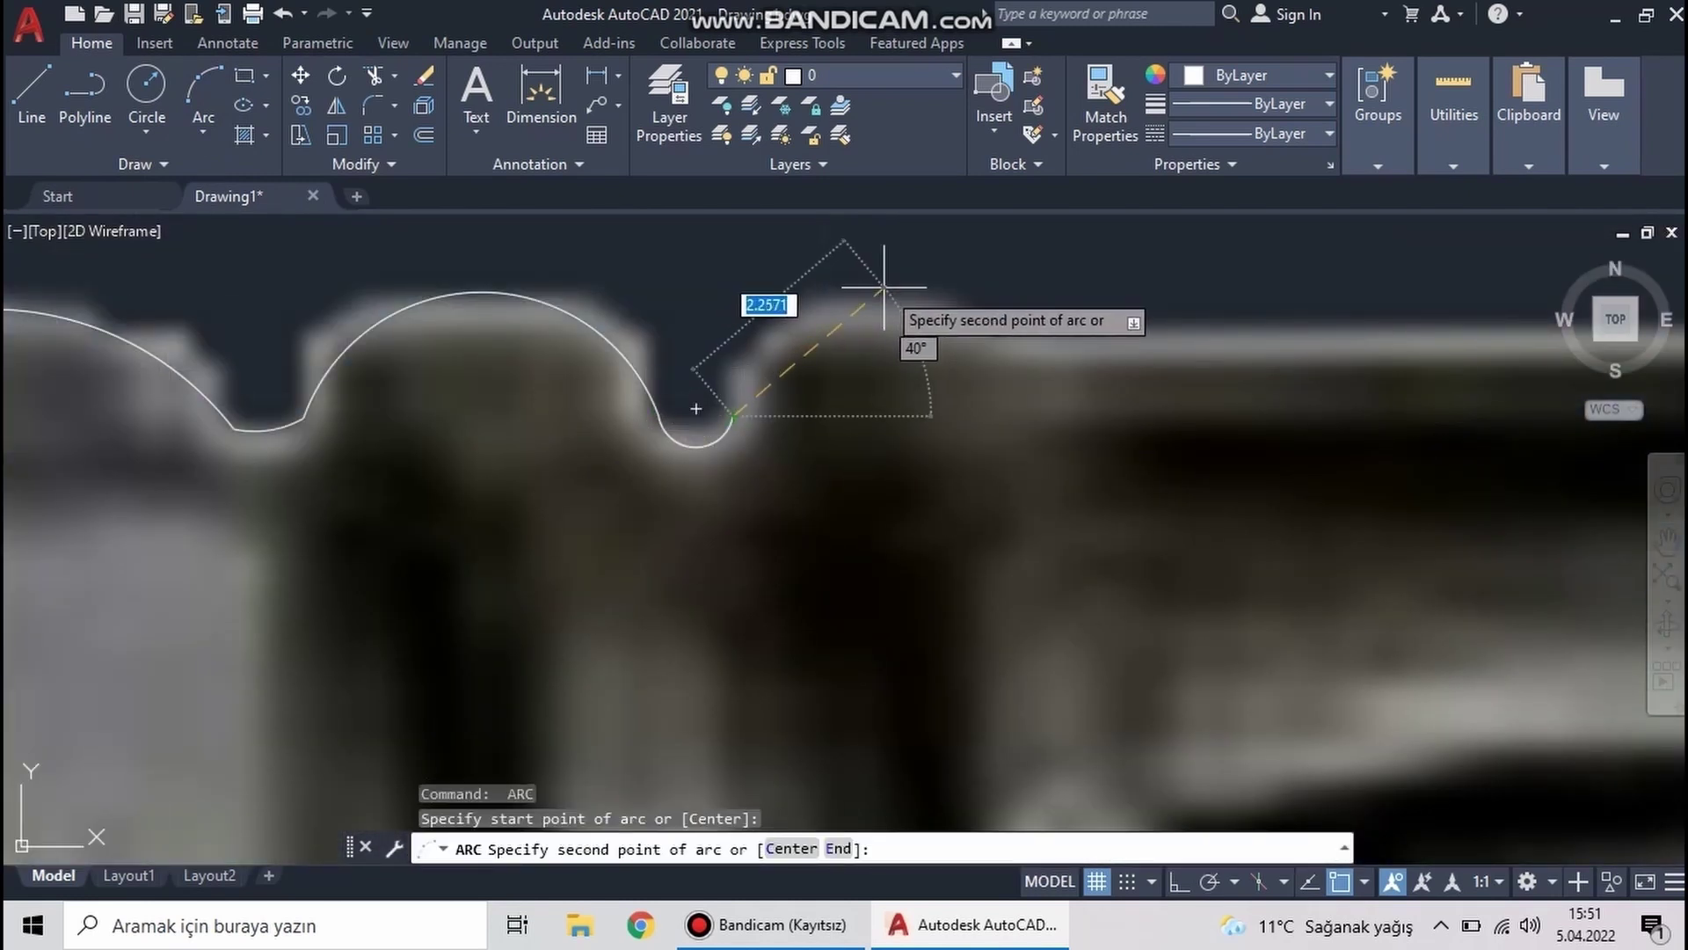
{"action": "left_click", "coordinate": [884, 285]}
{"action": "left_click", "coordinate": [1017, 332]}
{"action": "scroll", "coordinate": [716, 366], "scroll_direction": "down", "scroll_amount": 3}
Draw a horizontal line along the muzzle top plus a short diagonal at the taper
{"action": "left_click", "coordinate": [35, 91]}
{"action": "left_click", "coordinate": [381, 356]}
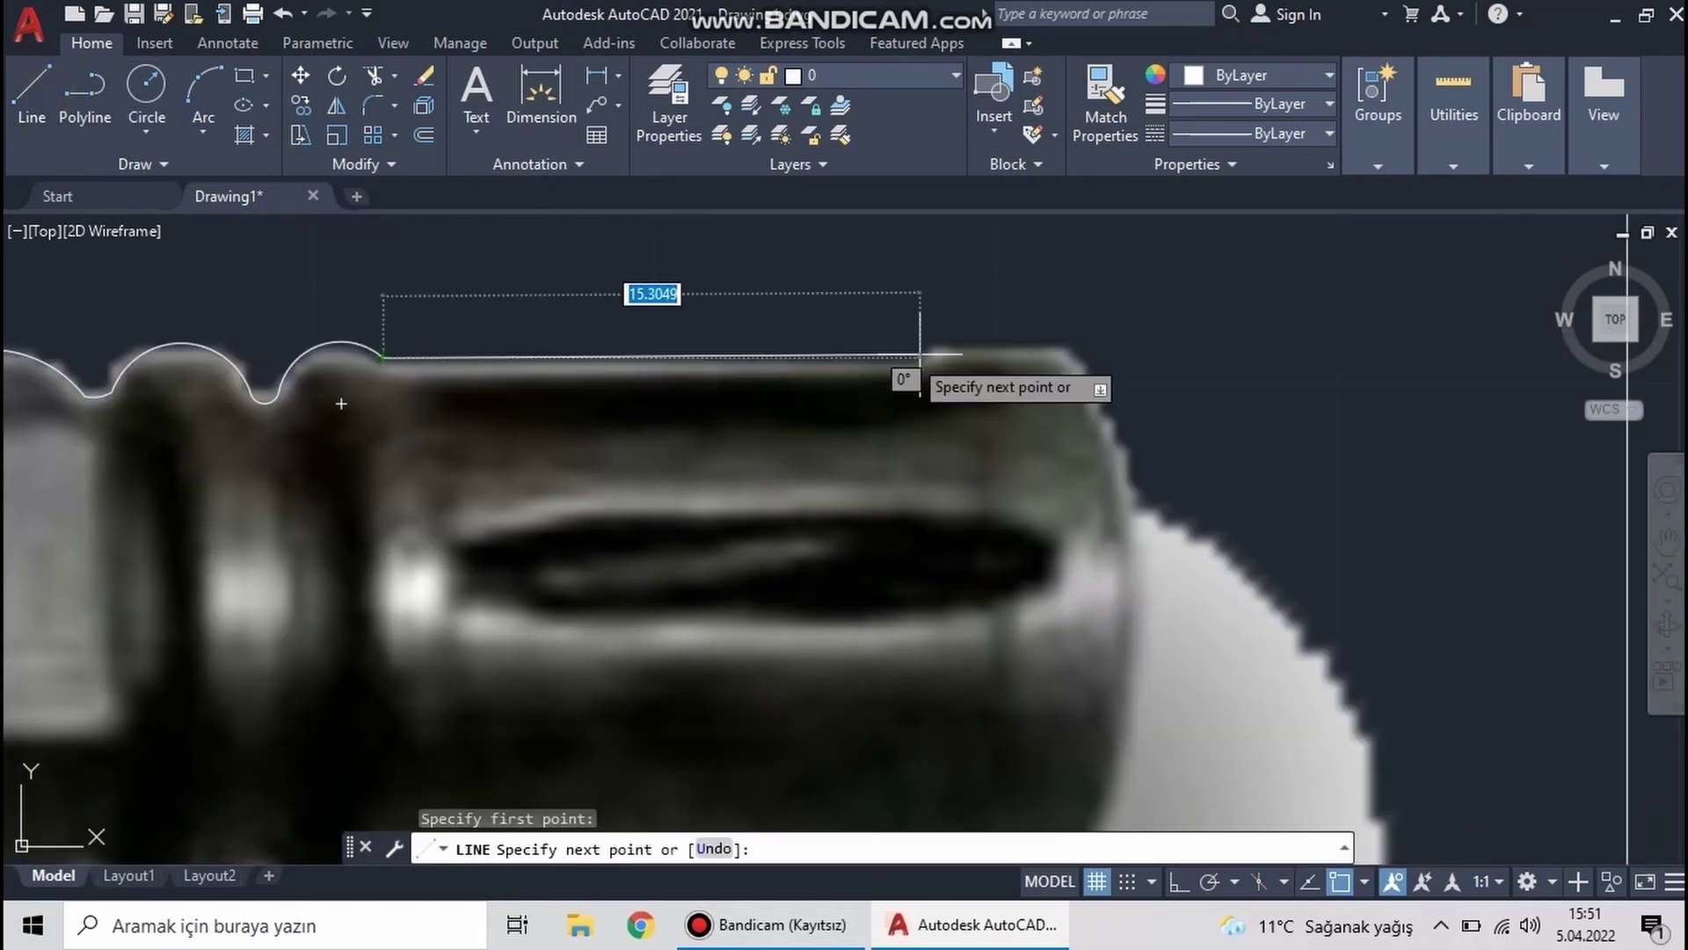
{"action": "key", "text": "F8"}
{"action": "scroll", "coordinate": [919, 352], "scroll_direction": "up", "scroll_amount": 3}
{"action": "left_click", "coordinate": [919, 348]}
{"action": "key", "text": "F8"}
{"action": "left_click", "coordinate": [955, 307]}
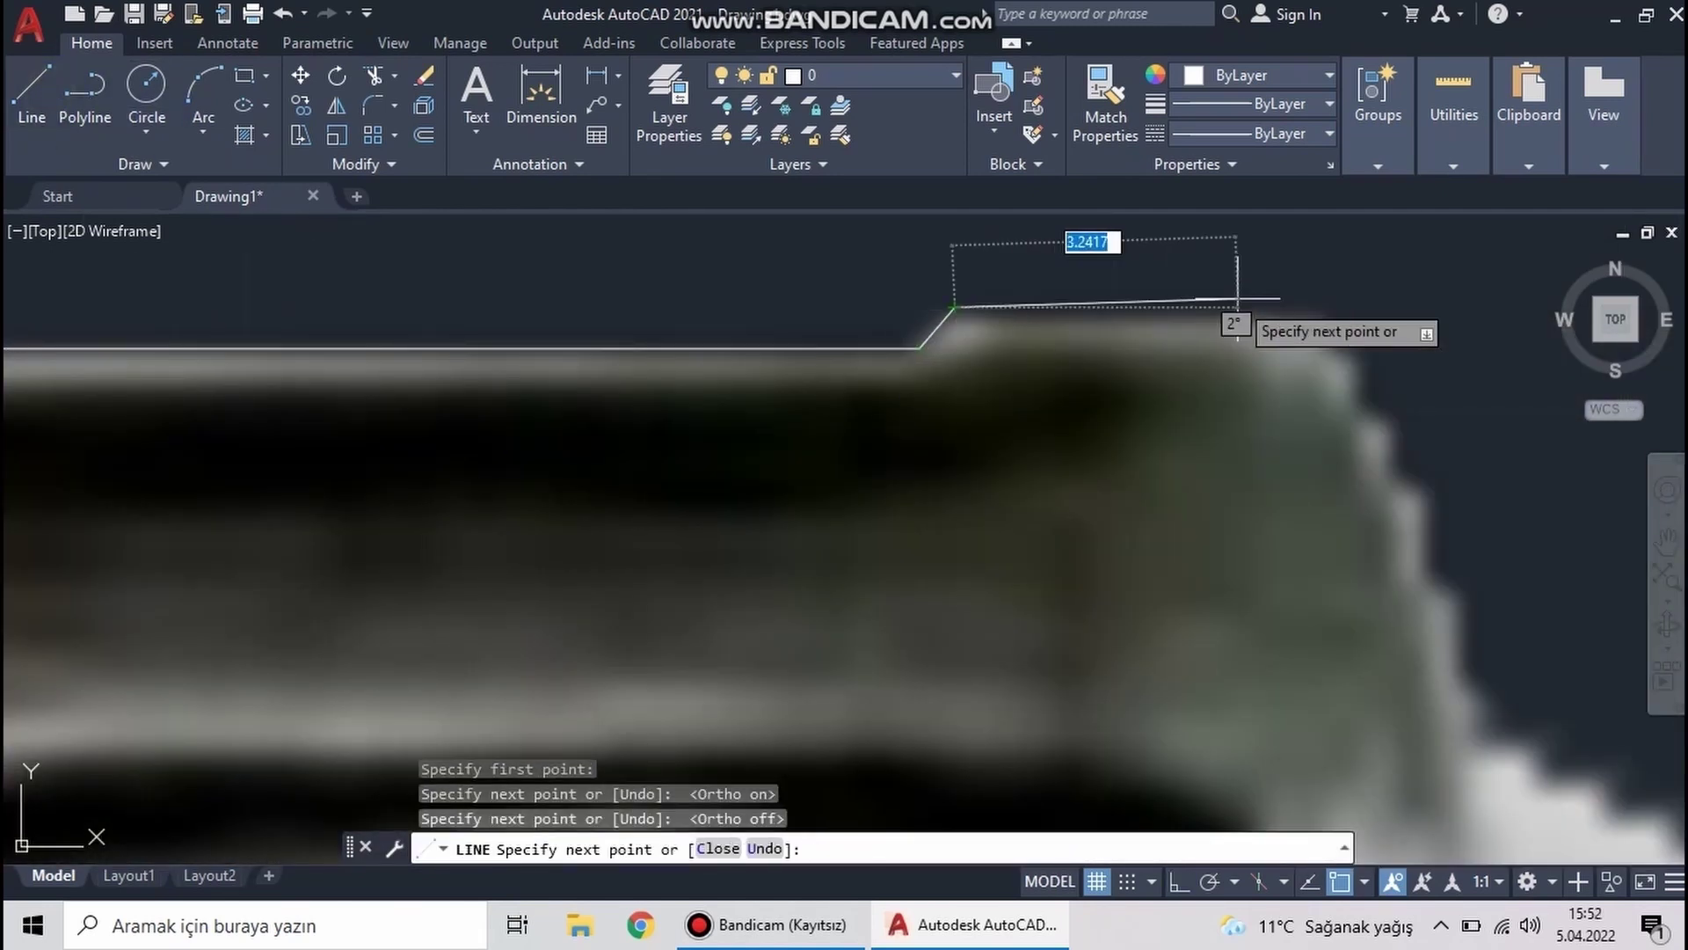
{"action": "scroll", "coordinate": [823, 365], "scroll_direction": "down", "scroll_amount": 3}
{"action": "key", "text": "Escape"}
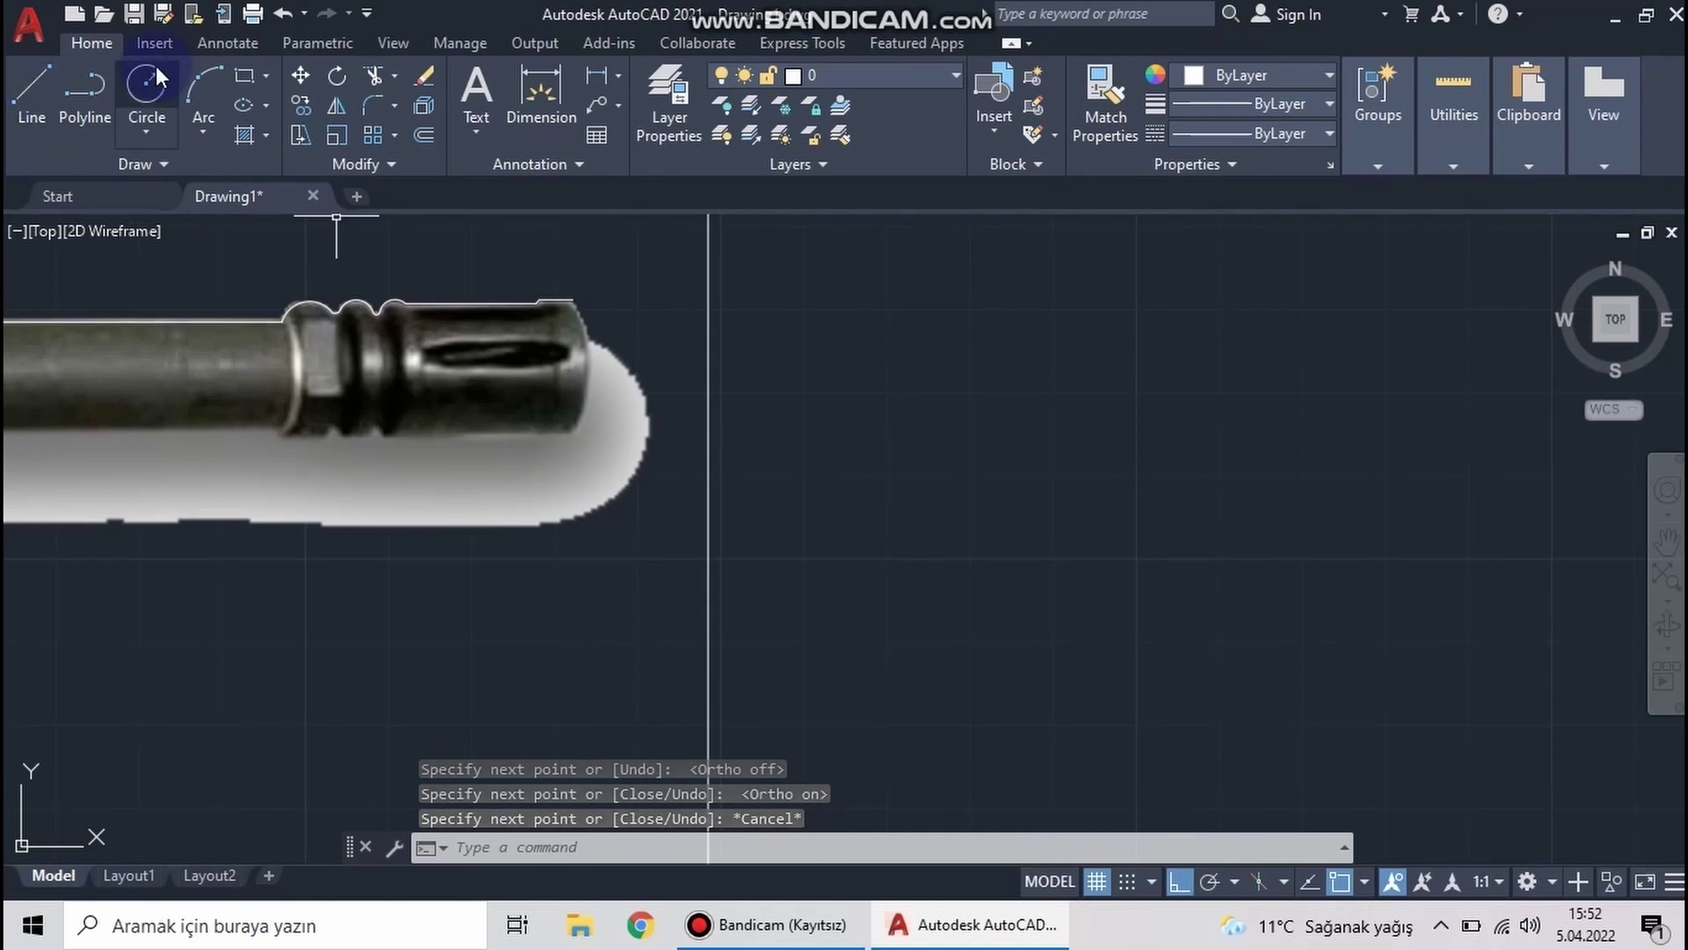
Trace the curved muzzle tip face with a 3-point arc
{"action": "left_click", "coordinate": [204, 88]}
{"action": "scroll", "coordinate": [571, 326], "scroll_direction": "up", "scroll_amount": 3}
{"action": "left_click", "coordinate": [600, 303]}
{"action": "left_click", "coordinate": [634, 475]}
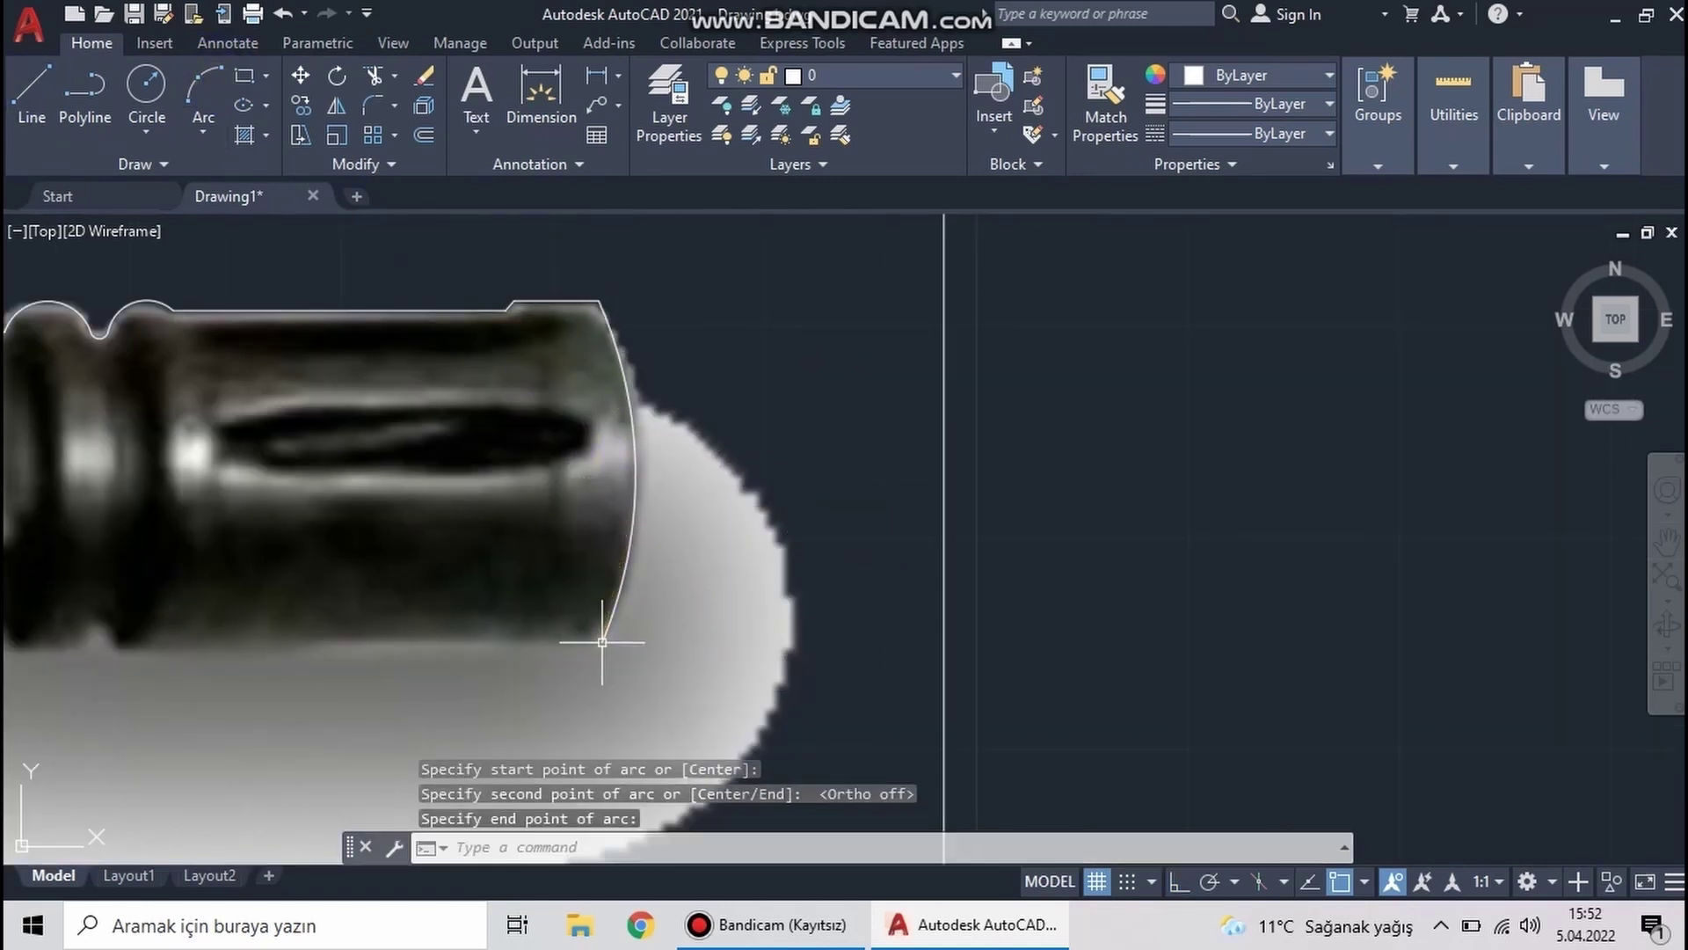
{"action": "left_click", "coordinate": [603, 642]}
{"action": "scroll", "coordinate": [924, 535], "scroll_direction": "down", "scroll_amount": 2}
{"action": "scroll", "coordinate": [859, 495], "scroll_direction": "down", "scroll_amount": 1}
Mirror the muzzle's top outline about a horizontal axis, keeping the original (N)
{"action": "left_click", "coordinate": [1138, 296]}
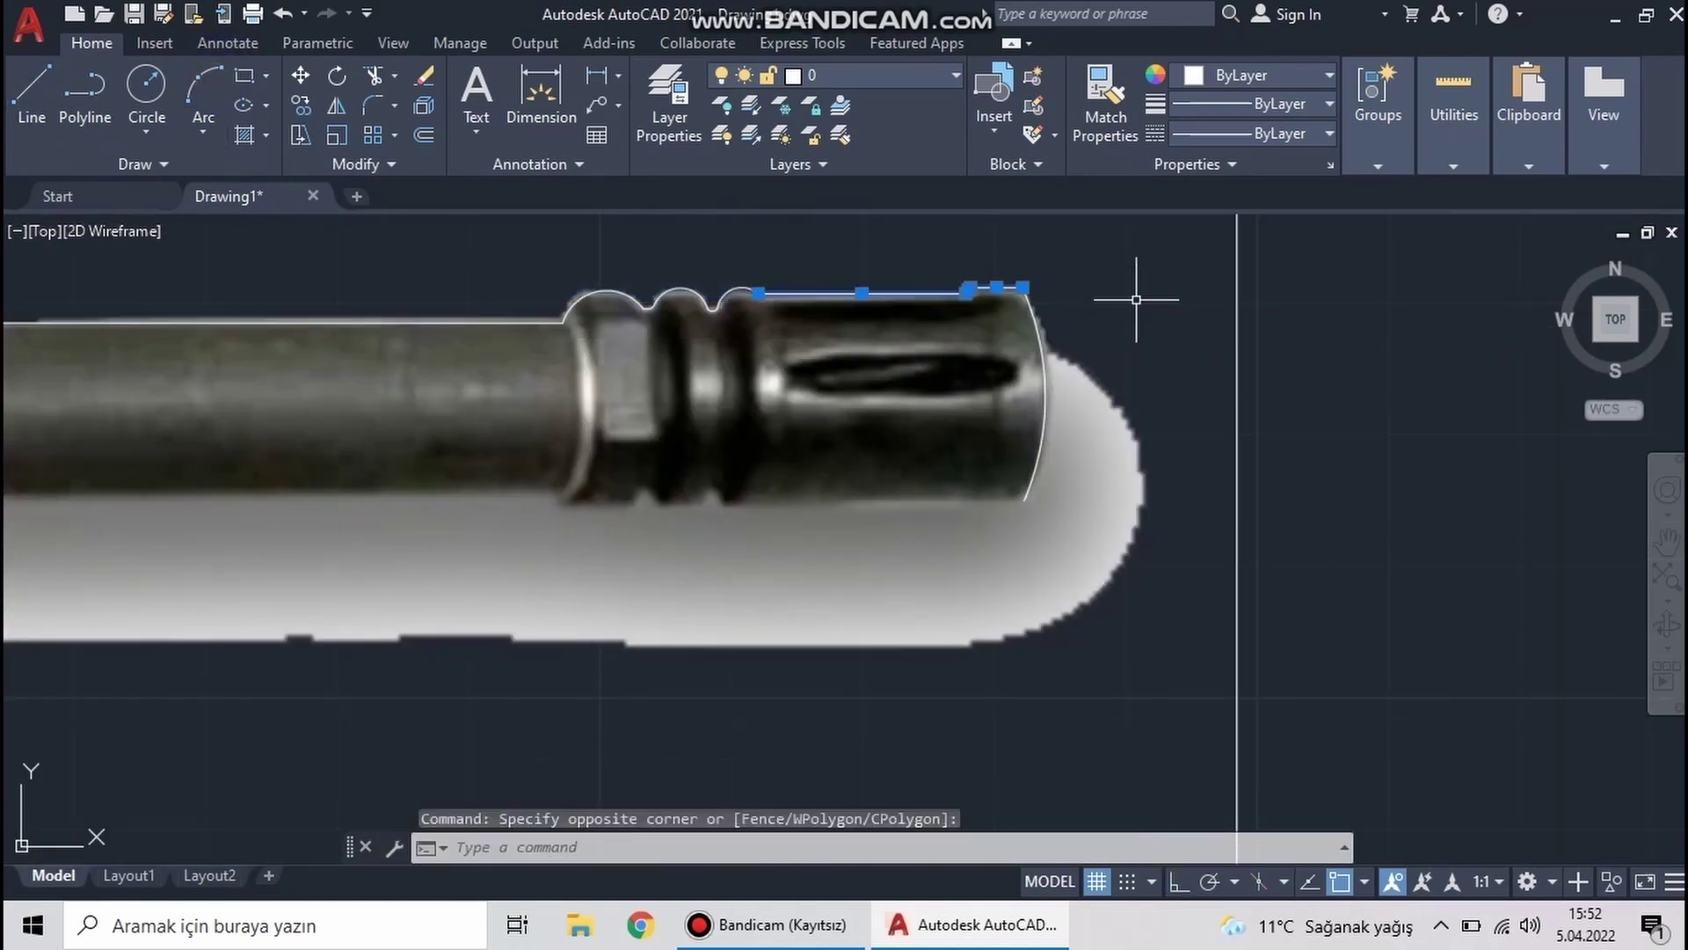
{"action": "left_click", "coordinate": [633, 263]}
{"action": "left_click", "coordinate": [765, 340]}
{"action": "left_click", "coordinate": [714, 257]}
{"action": "left_click", "coordinate": [567, 365]}
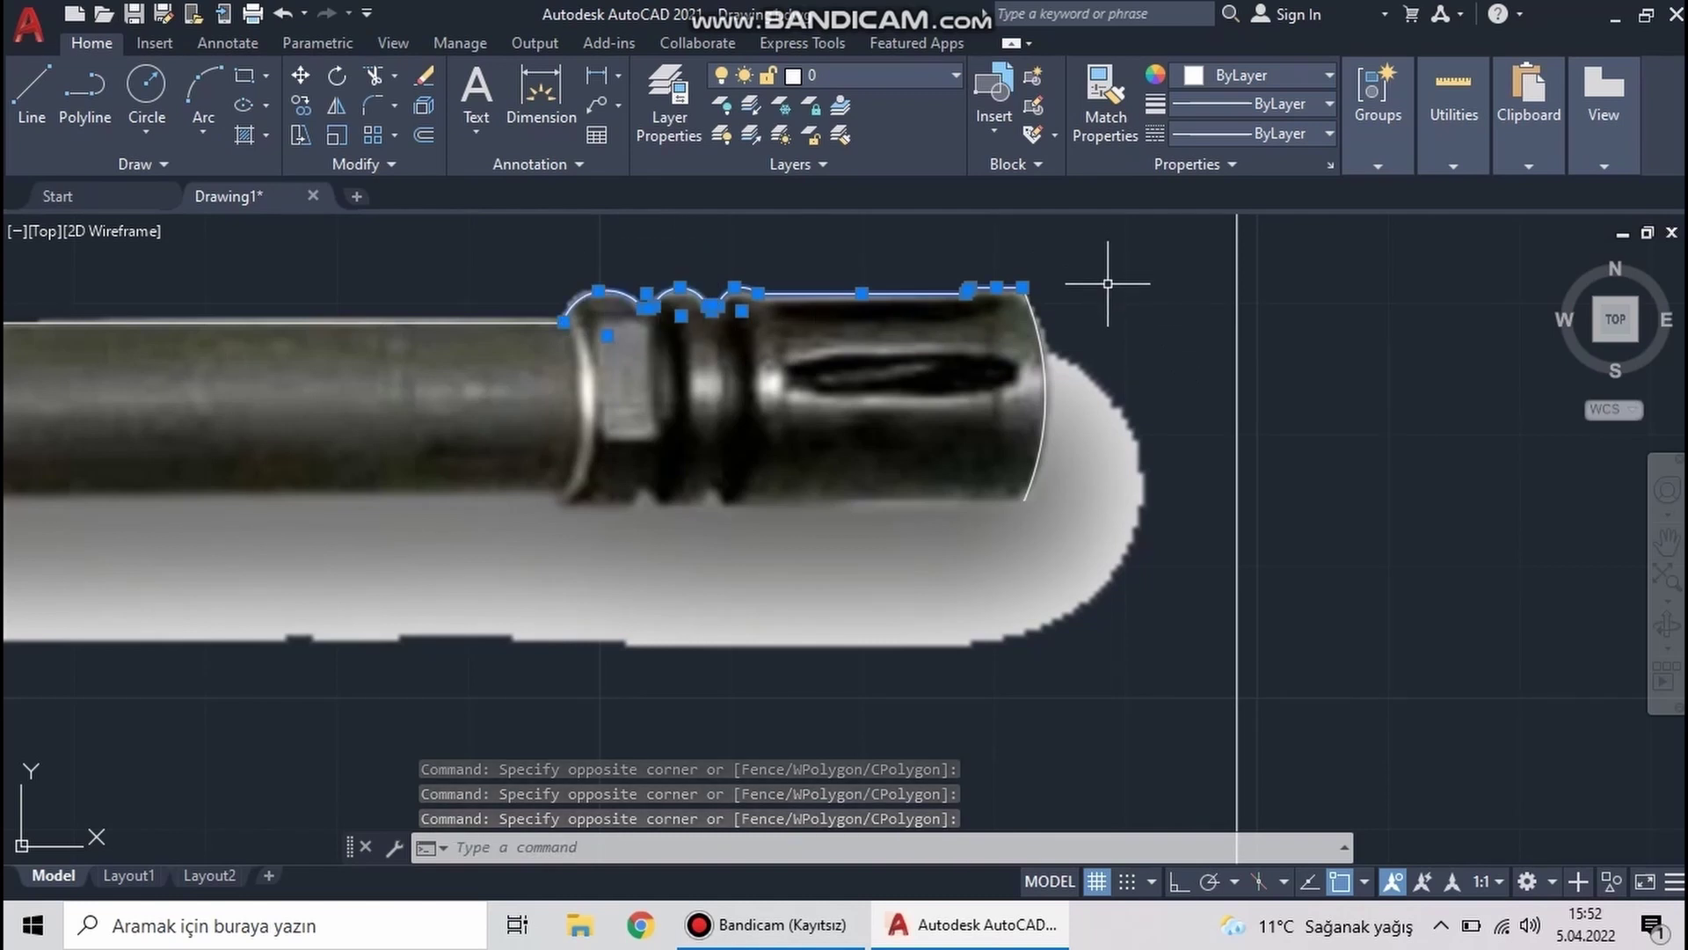
{"action": "left_click", "coordinate": [336, 106]}
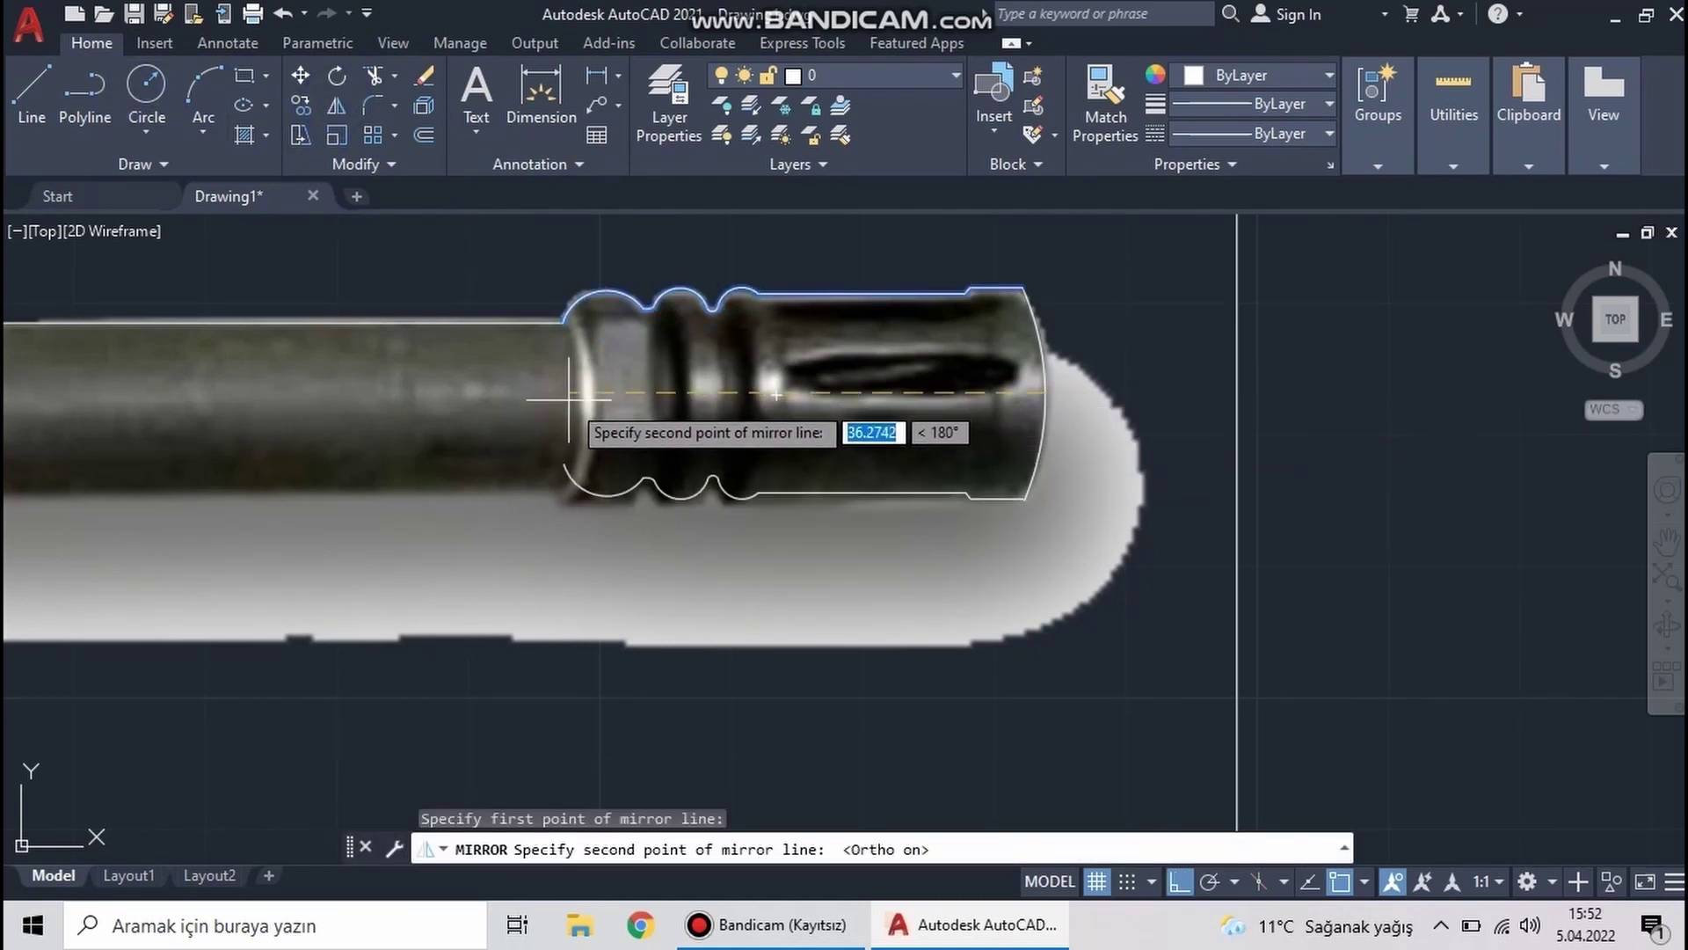
{"action": "left_click", "coordinate": [598, 413]}
{"action": "type", "text": "n"}
{"action": "key", "text": "Return"}
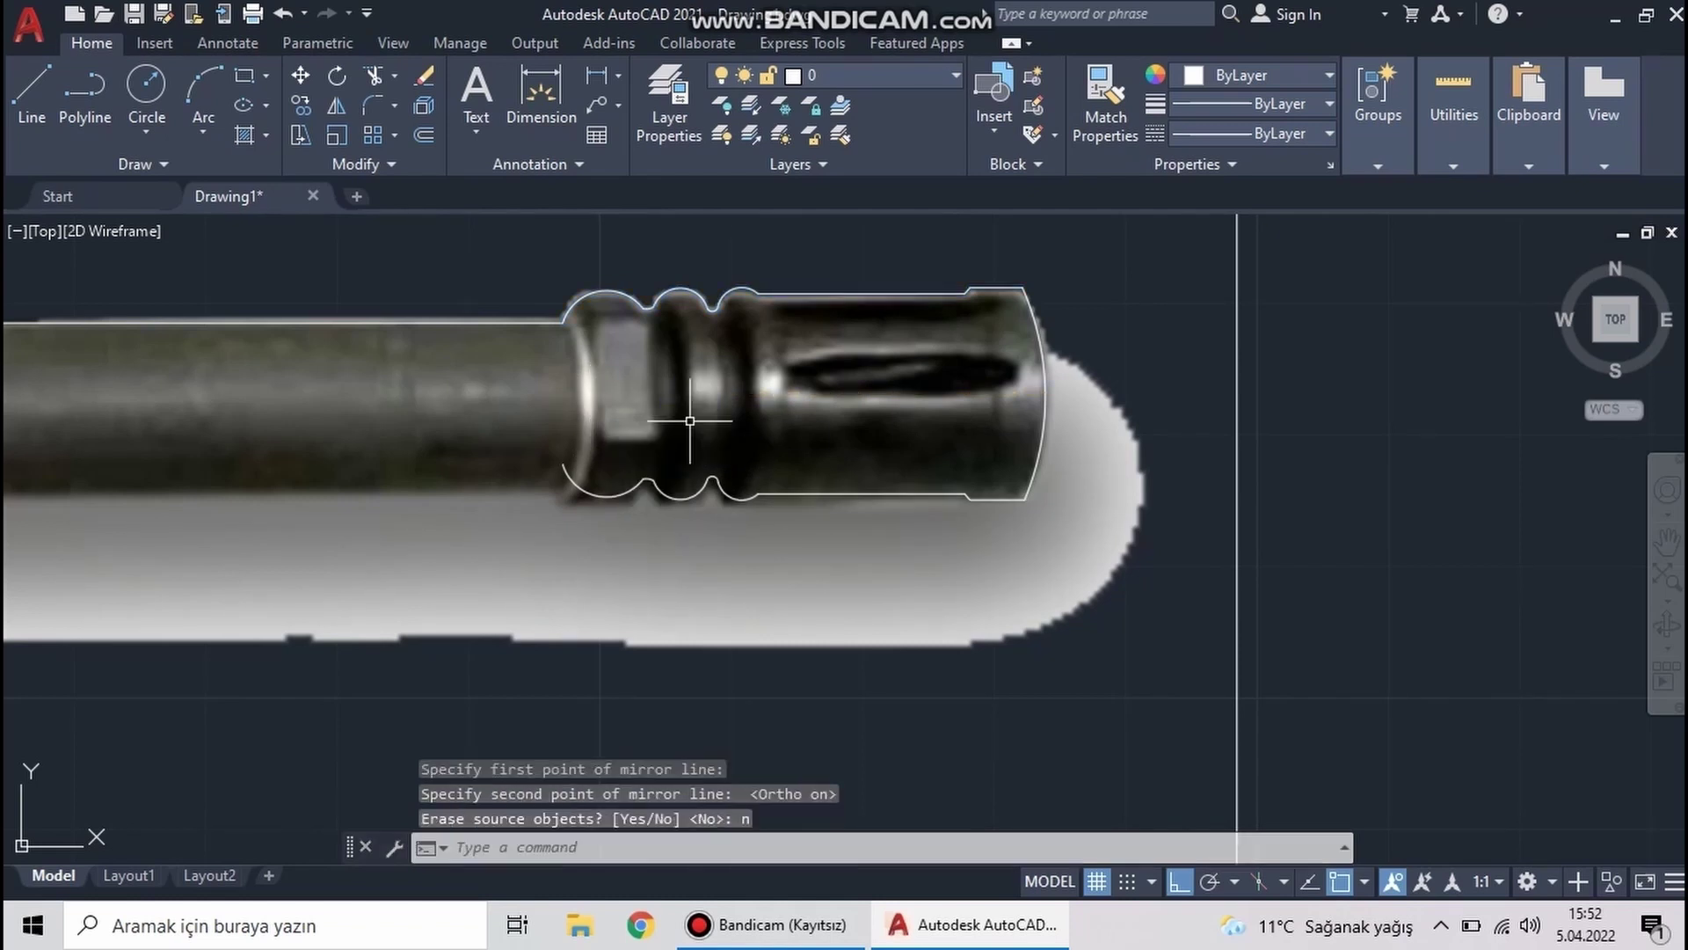
Move the mirrored outline onto the muzzle's bottom edge in the photo
{"action": "scroll", "coordinate": [773, 437], "scroll_direction": "up", "scroll_amount": 2}
{"action": "middle_click_drag", "start_coordinate": [773, 437], "coordinate": [950, 482]}
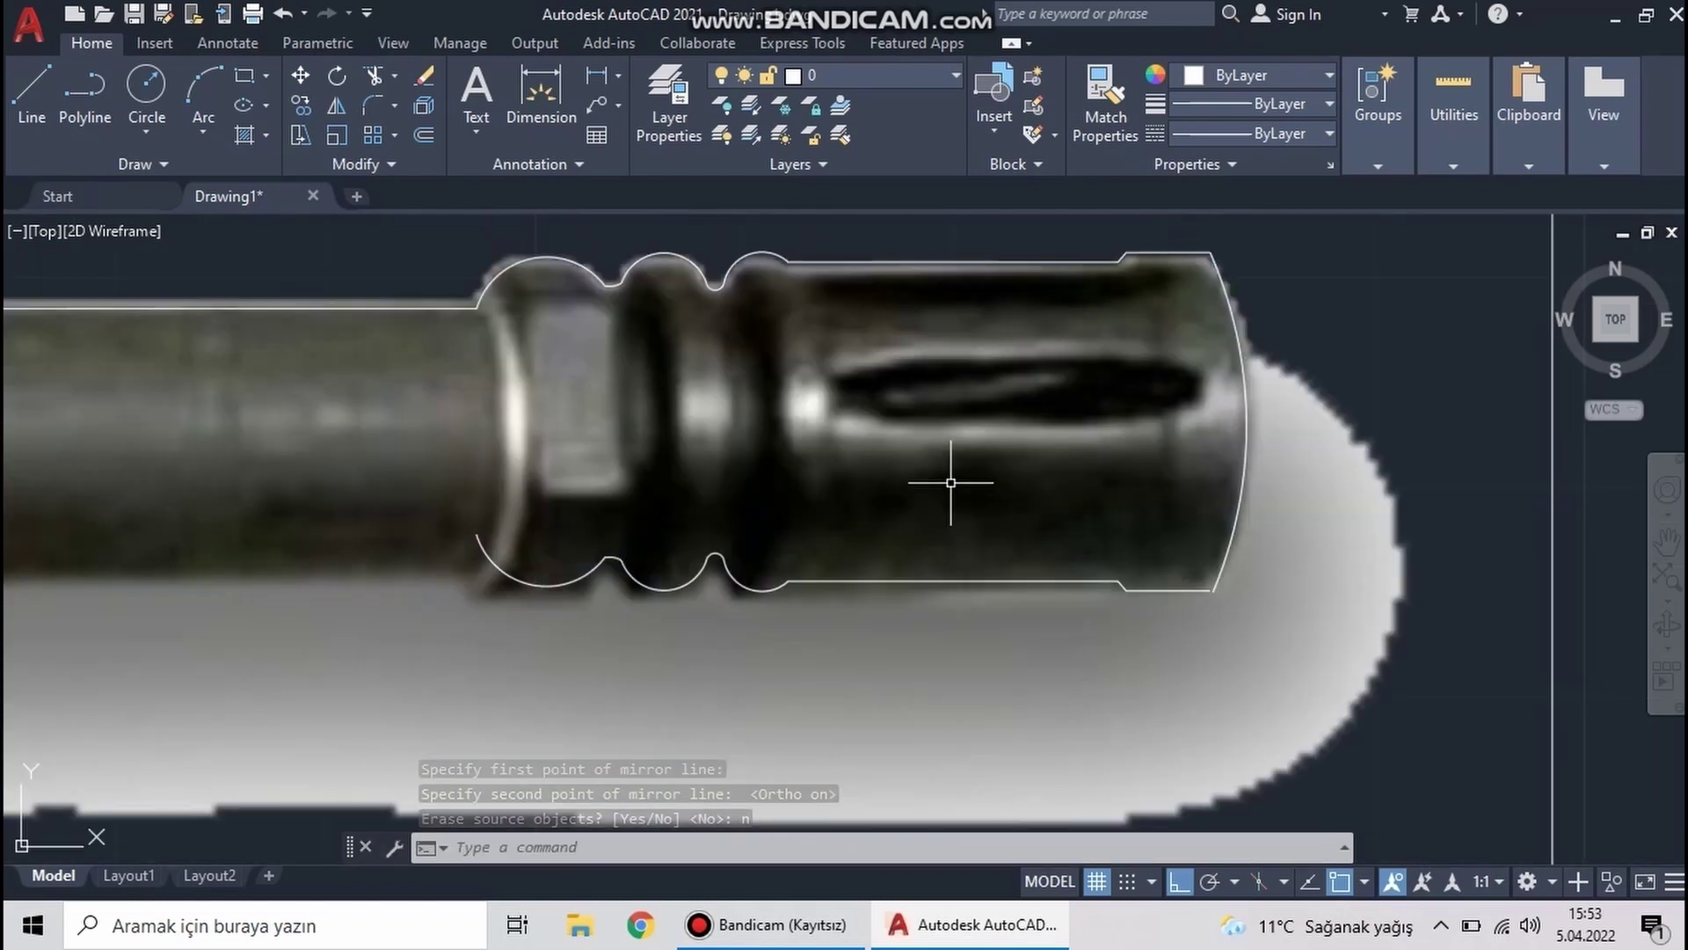
{"action": "left_click", "coordinate": [445, 660]}
{"action": "left_click", "coordinate": [1134, 563]}
{"action": "left_click", "coordinate": [1117, 625]}
{"action": "scroll", "coordinate": [1204, 597], "scroll_direction": "up", "scroll_amount": 3}
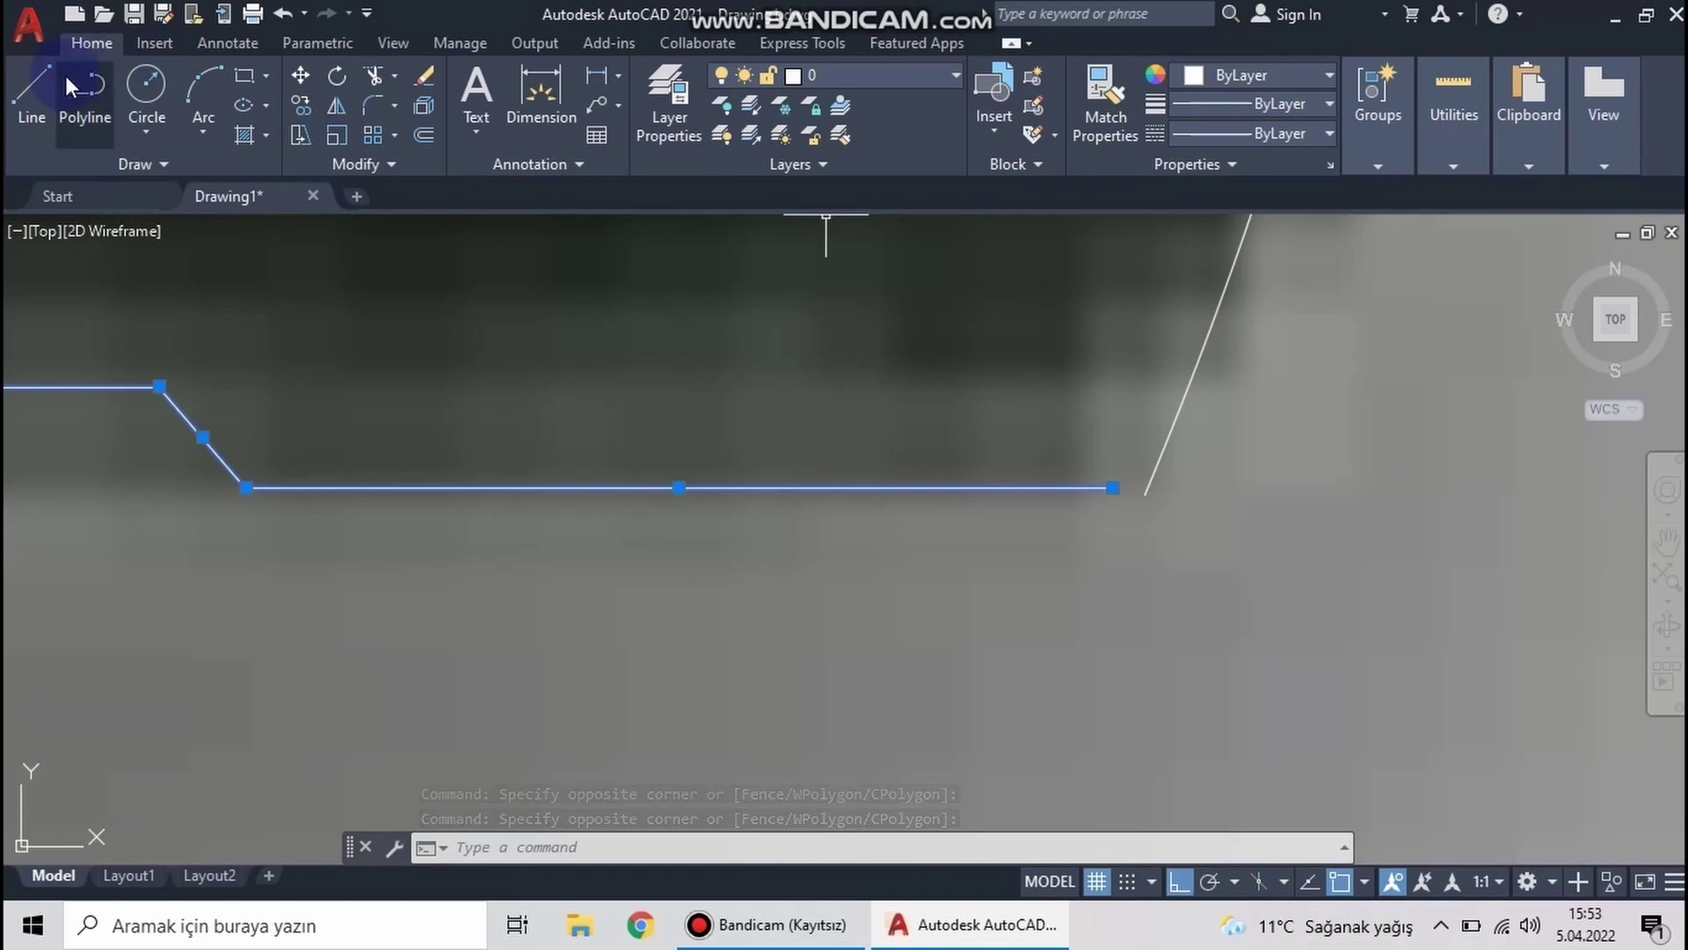
{"action": "left_click", "coordinate": [300, 75]}
{"action": "left_click", "coordinate": [1113, 487]}
{"action": "scroll", "coordinate": [1149, 483], "scroll_direction": "down", "scroll_amount": 4}
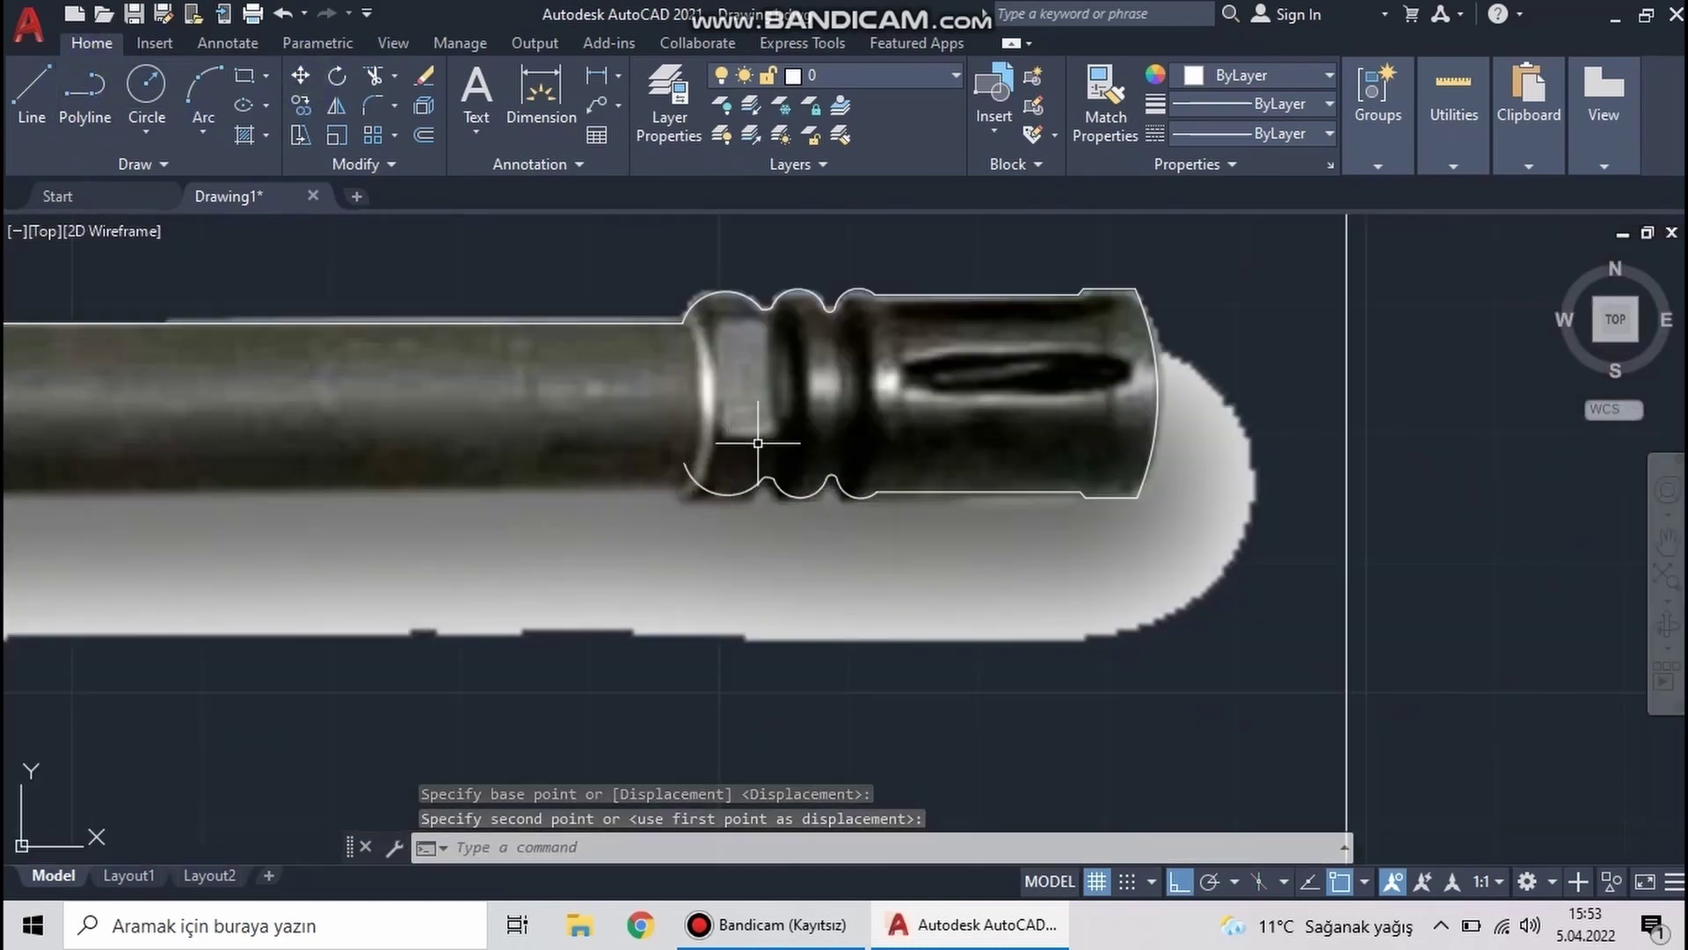
{"action": "scroll", "coordinate": [758, 442], "scroll_direction": "up", "scroll_amount": 2}
Adjust the mirrored bottom outline's ends with grips to line up with the photo
{"action": "mouse_move", "coordinate": [758, 423]}
{"action": "middle_mouse_down"}
{"action": "mouse_move", "coordinate": [793, 496]}
{"action": "mouse_move", "coordinate": [760, 500]}
{"action": "middle_mouse_up"}
{"action": "left_click", "coordinate": [697, 593]}
{"action": "left_click", "coordinate": [631, 543]}
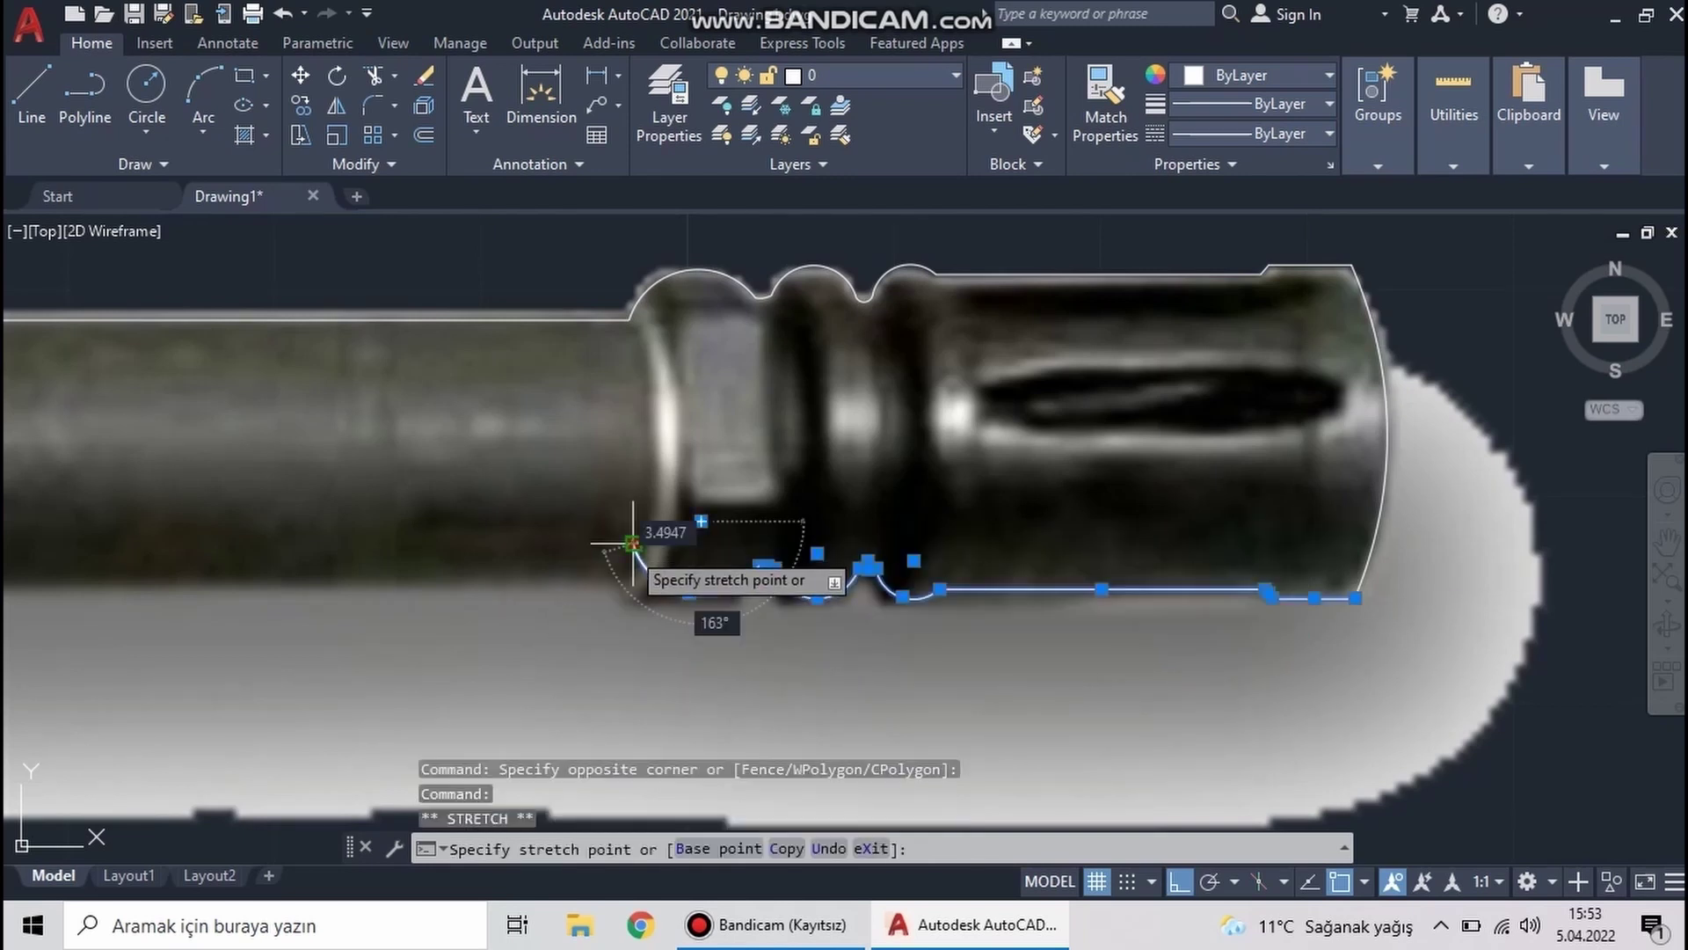
{"action": "key", "text": "Escape"}
{"action": "key", "text": "Escape"}
{"action": "middle_click_drag", "start_coordinate": [607, 570], "coordinate": [563, 455]}
{"action": "left_click", "coordinate": [603, 411]}
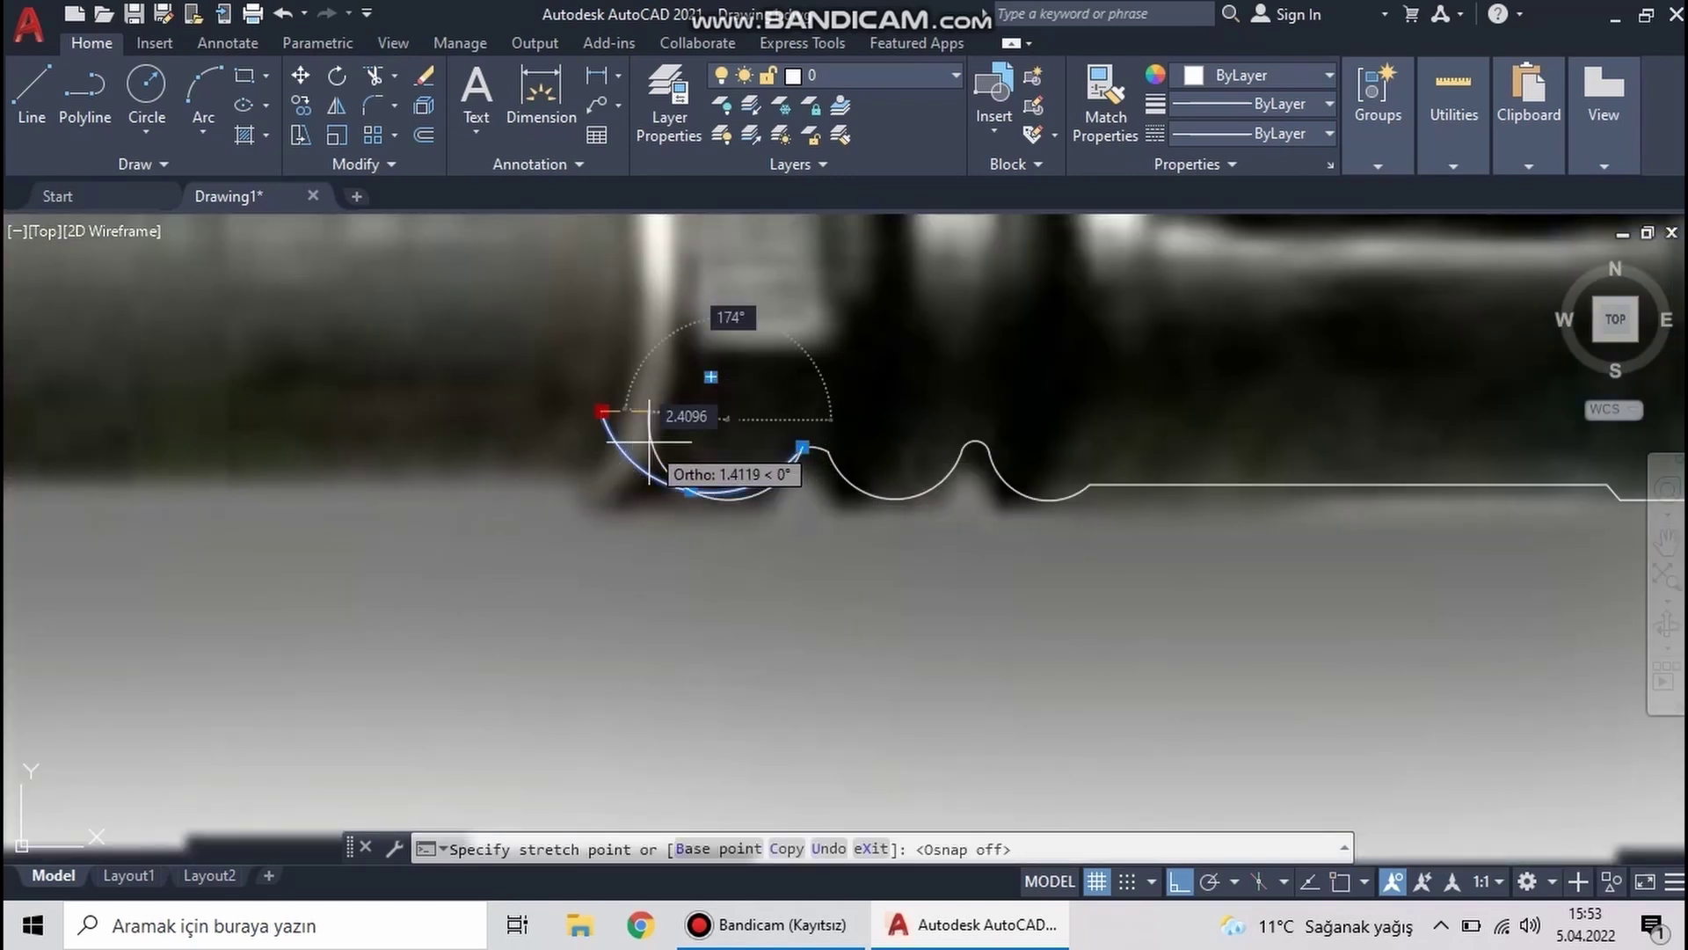
{"action": "key", "text": "F8"}
{"action": "key", "text": "Escape"}
{"action": "scroll", "coordinate": [647, 492], "scroll_direction": "down", "scroll_amount": 3}
{"action": "middle_click_drag", "start_coordinate": [240, 424], "coordinate": [716, 452]}
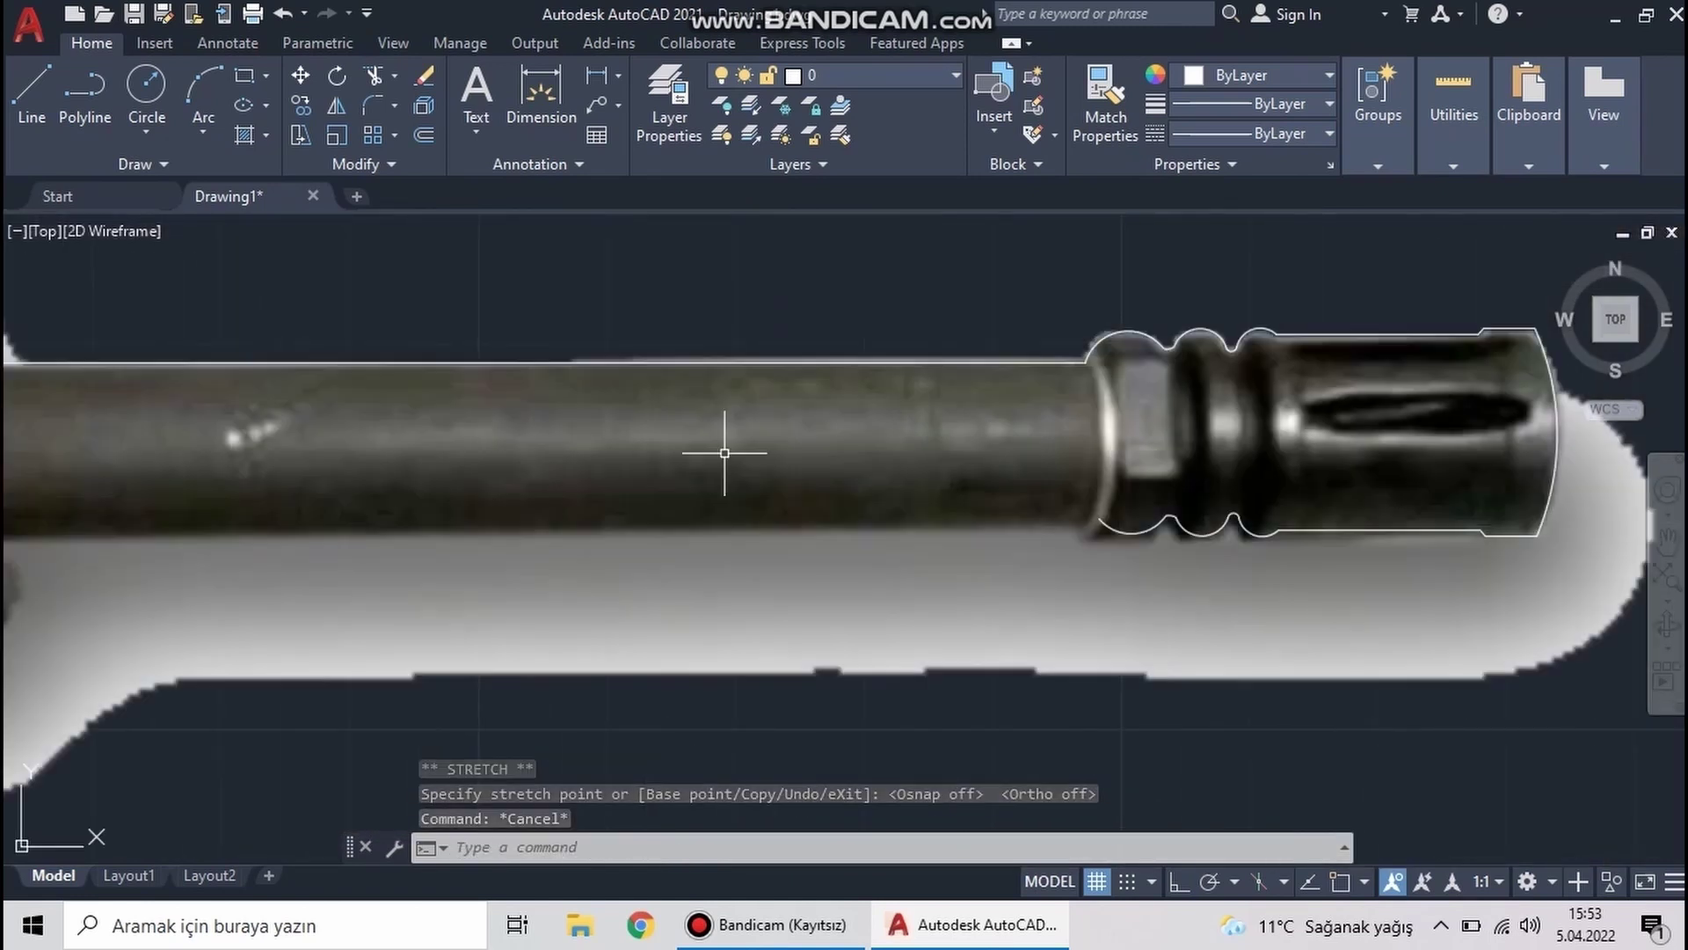
{"action": "type", "text": "l"}
{"action": "key", "text": "Return"}
With Osnap on, draw a line along the barrel's underside
{"action": "key", "text": "F3"}
{"action": "left_click", "coordinate": [1097, 519]}
{"action": "scroll", "coordinate": [985, 528], "scroll_direction": "down", "scroll_amount": 3}
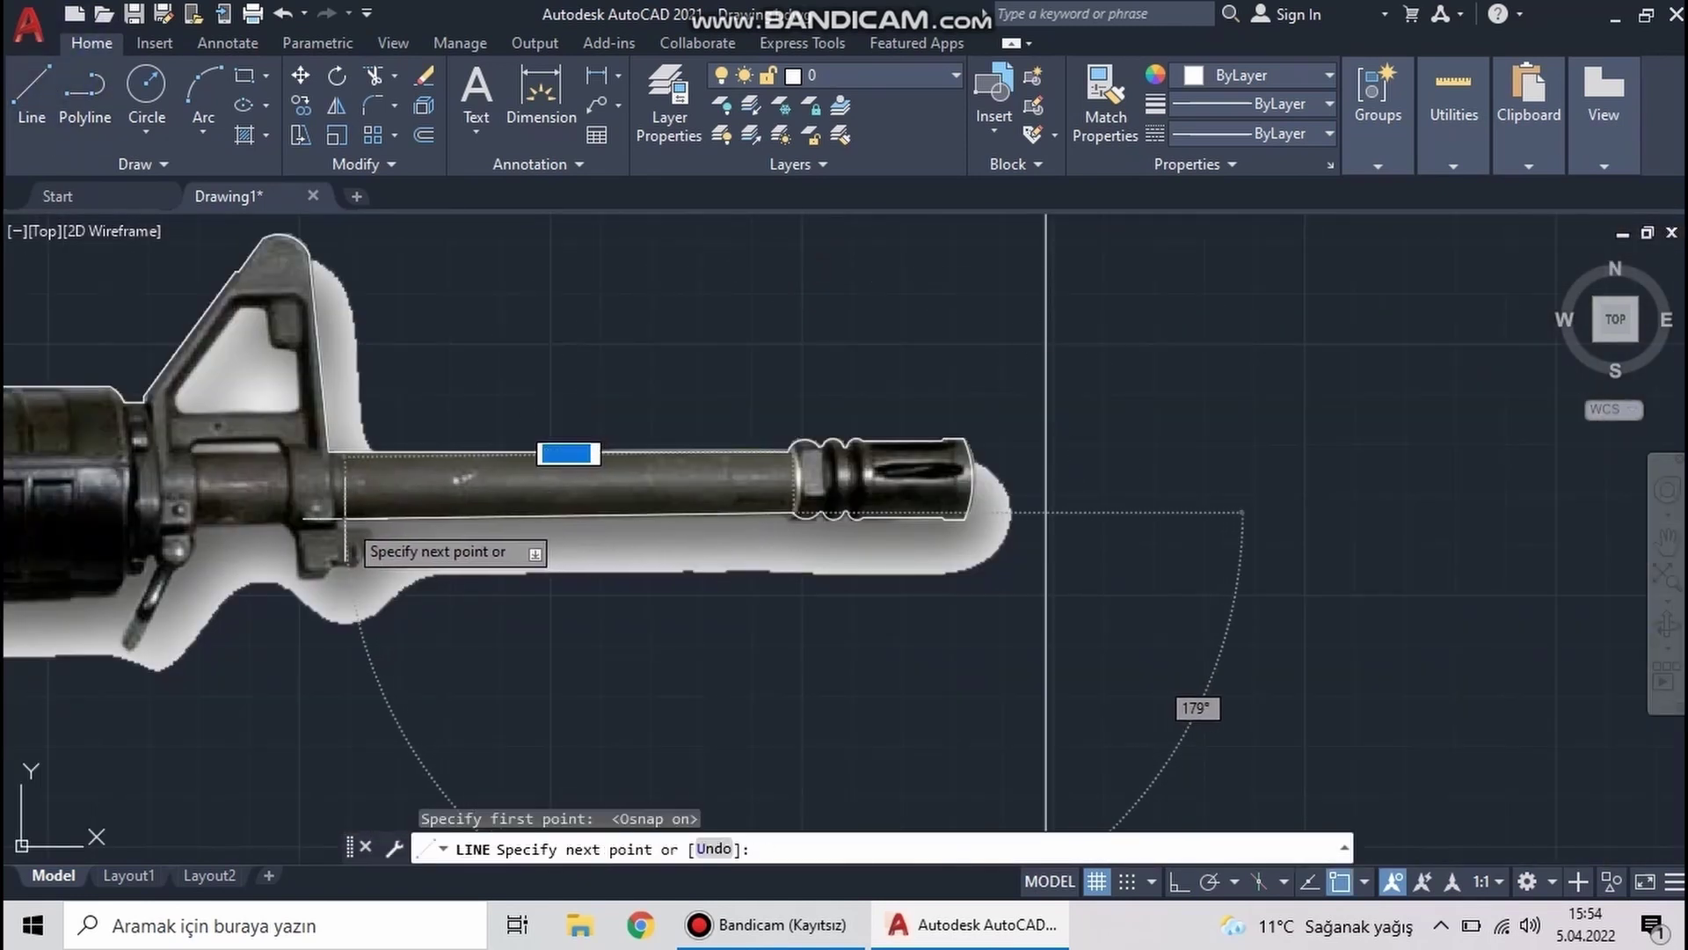
{"action": "scroll", "coordinate": [563, 453], "scroll_direction": "up", "scroll_amount": 4}
{"action": "left_click", "coordinate": [337, 516]}
{"action": "left_click", "coordinate": [337, 550]}
{"action": "scroll", "coordinate": [466, 642], "scroll_direction": "down", "scroll_amount": 2}
{"action": "middle_click_drag", "start_coordinate": [576, 627], "coordinate": [968, 422]}
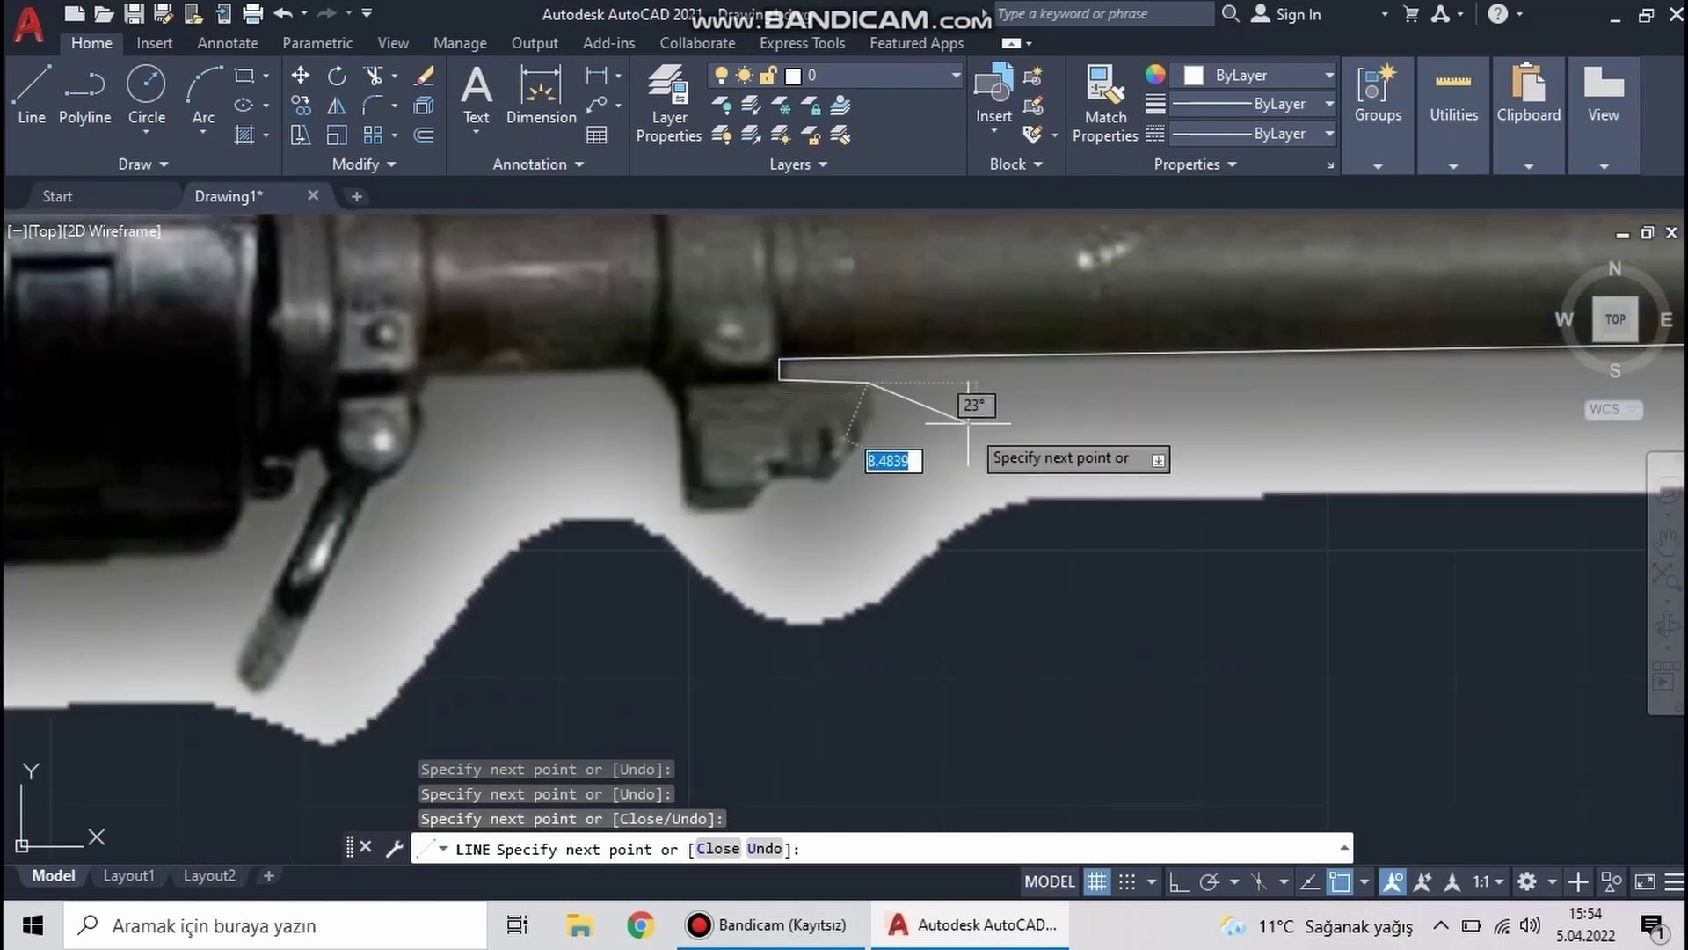
Outline the angled lug's slanted, bottom and rear edges beneath the front sight
{"action": "left_click", "coordinate": [834, 480]}
{"action": "scroll", "coordinate": [754, 483], "scroll_direction": "up", "scroll_amount": 5}
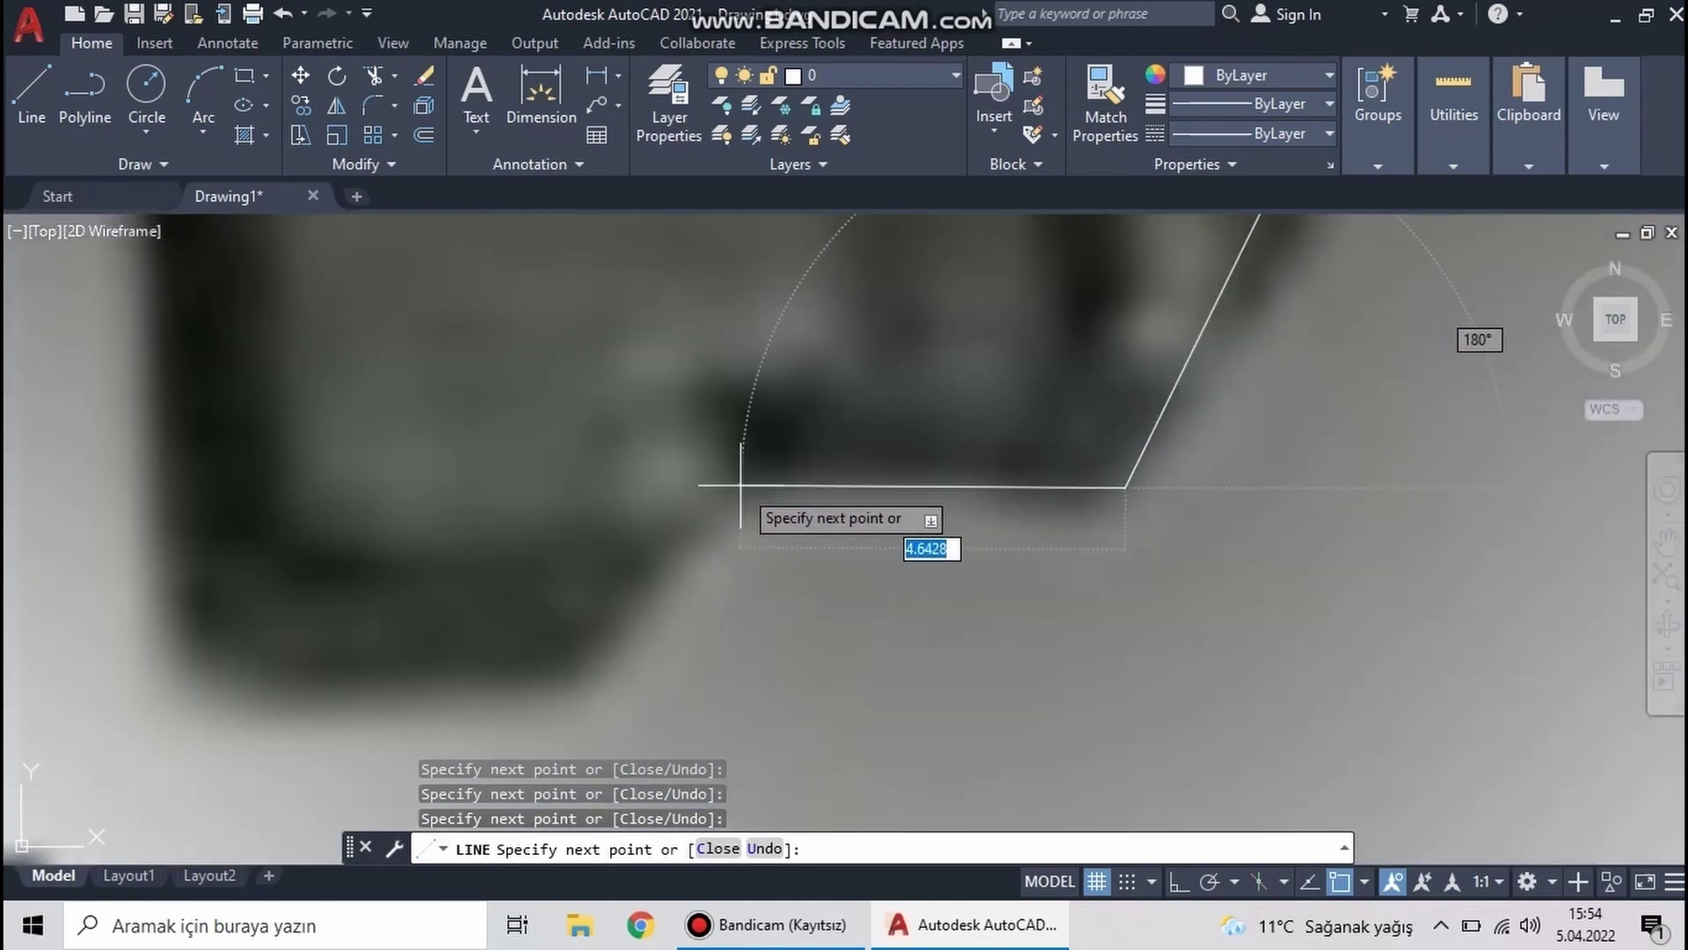
{"action": "left_click", "coordinate": [159, 668]}
{"action": "scroll", "coordinate": [586, 537], "scroll_direction": "down", "scroll_amount": 3}
{"action": "left_click", "coordinate": [585, 543]}
{"action": "scroll", "coordinate": [586, 543], "scroll_direction": "down", "scroll_amount": 2}
{"action": "key", "text": "Escape"}
{"action": "left_click", "coordinate": [203, 88]}
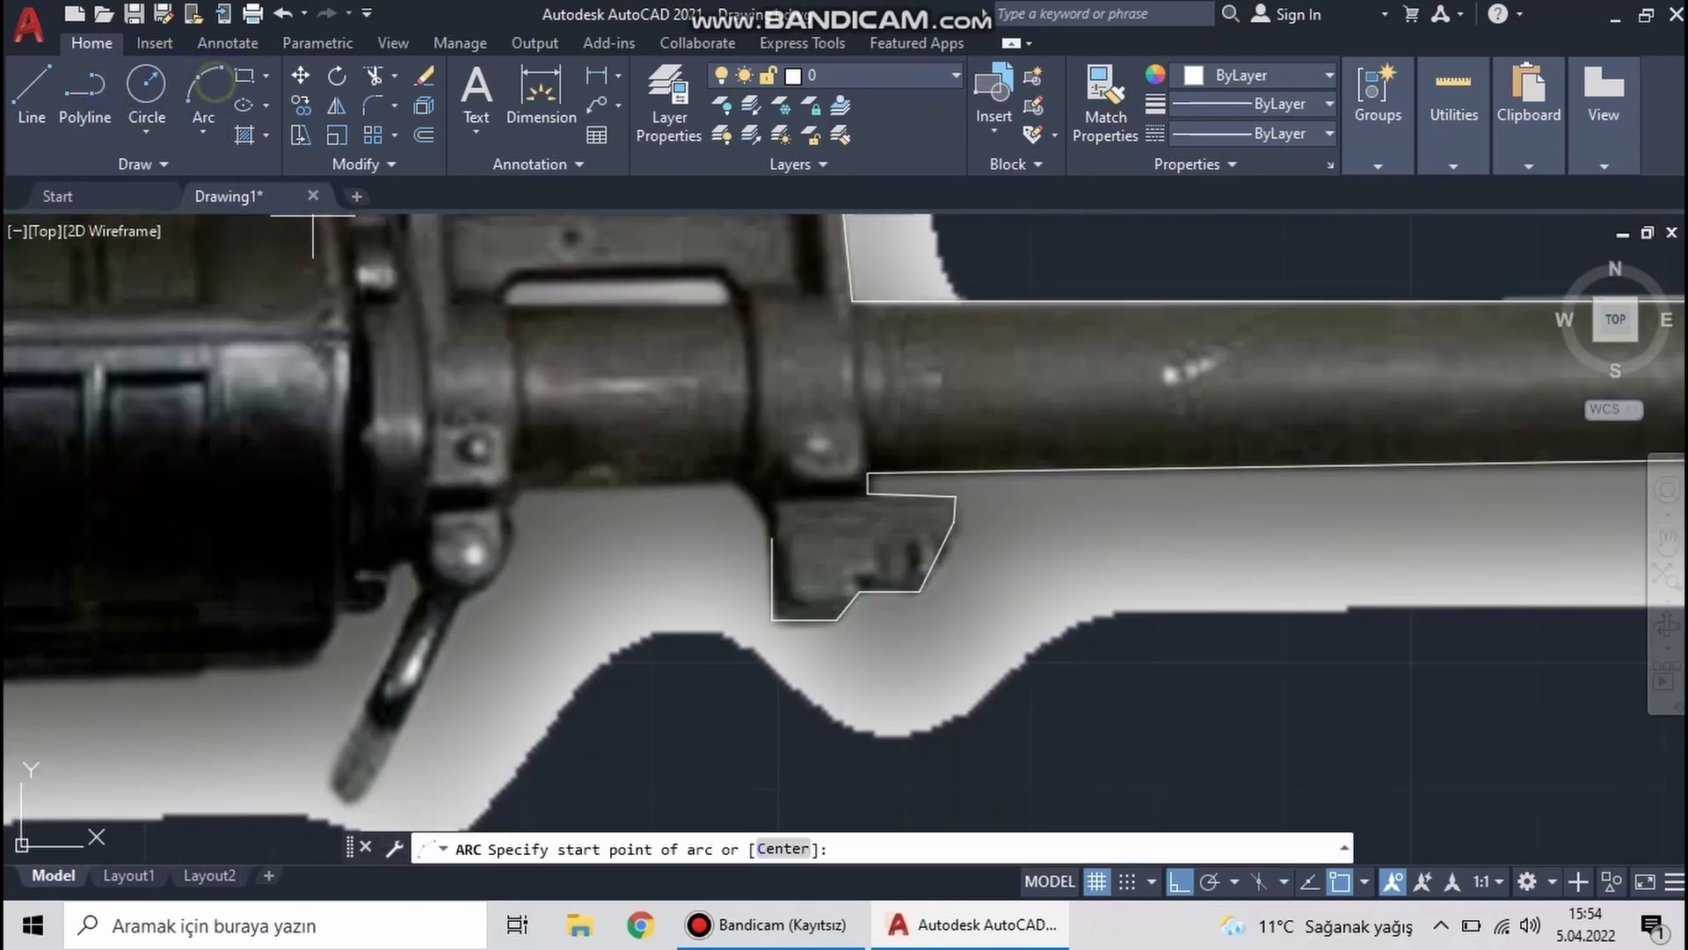
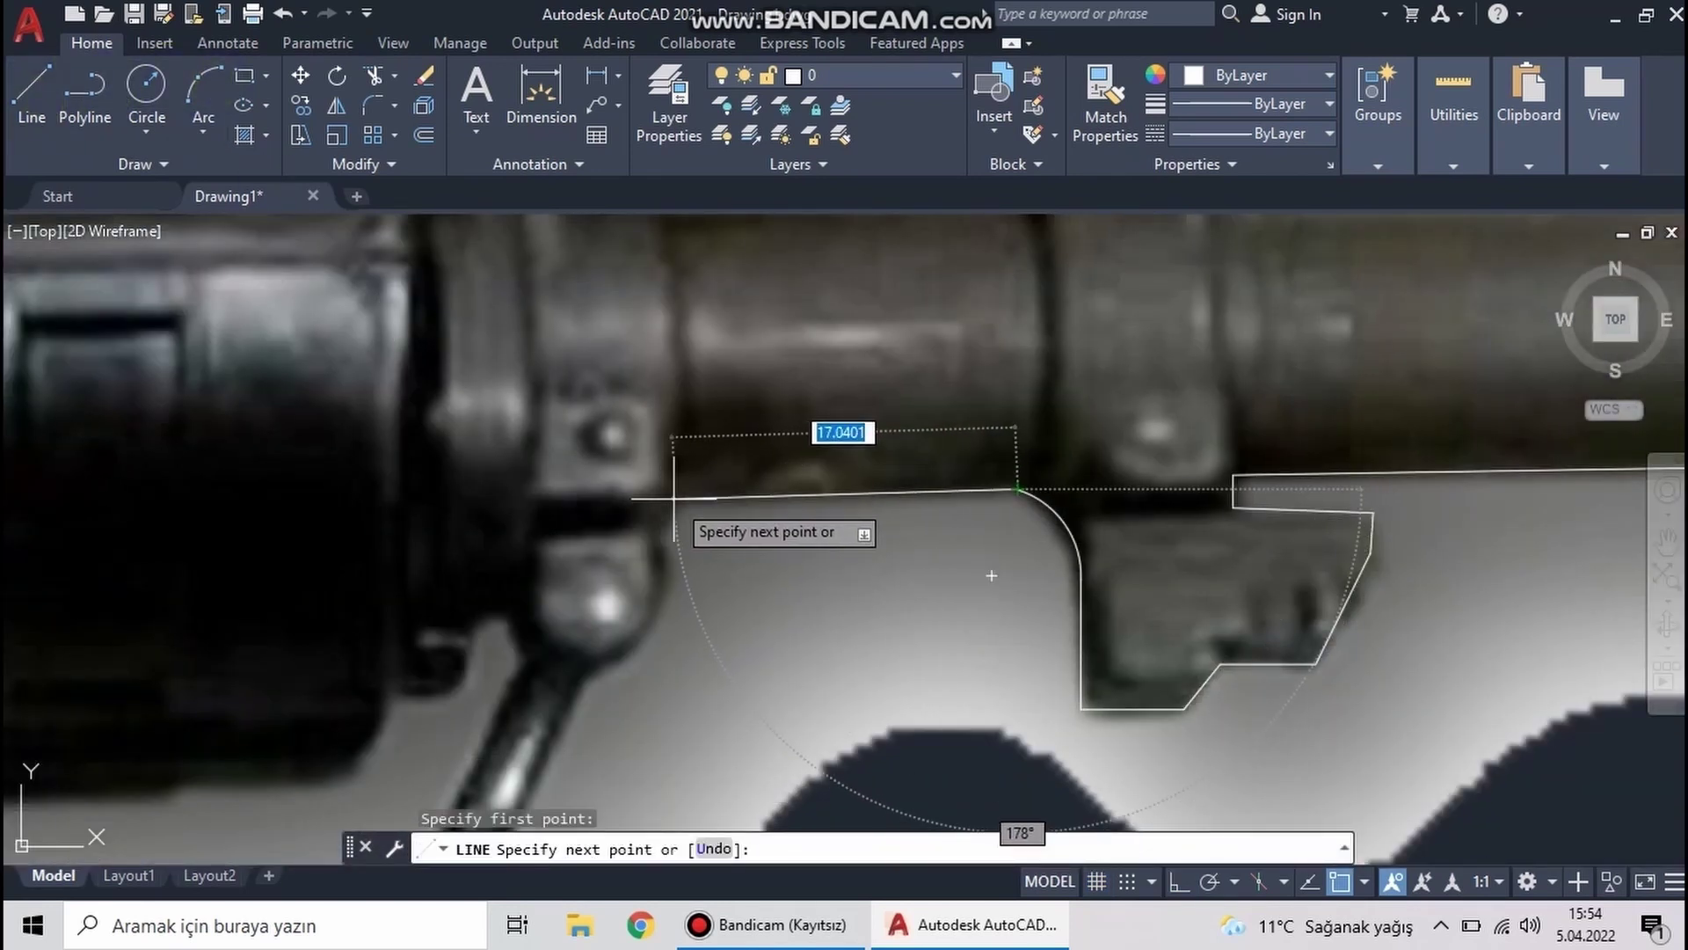
Trace two more line points along the front sight base underside and end the line
{"action": "scroll", "coordinate": [673, 498], "scroll_direction": "up", "scroll_amount": 3}
{"action": "left_click", "coordinate": [679, 490]}
{"action": "scroll", "coordinate": [679, 490], "scroll_direction": "down", "scroll_amount": 4}
{"action": "scroll", "coordinate": [1045, 366], "scroll_direction": "up", "scroll_amount": 4}
{"action": "left_click", "coordinate": [838, 302]}
{"action": "scroll", "coordinate": [846, 499], "scroll_direction": "down", "scroll_amount": 1}
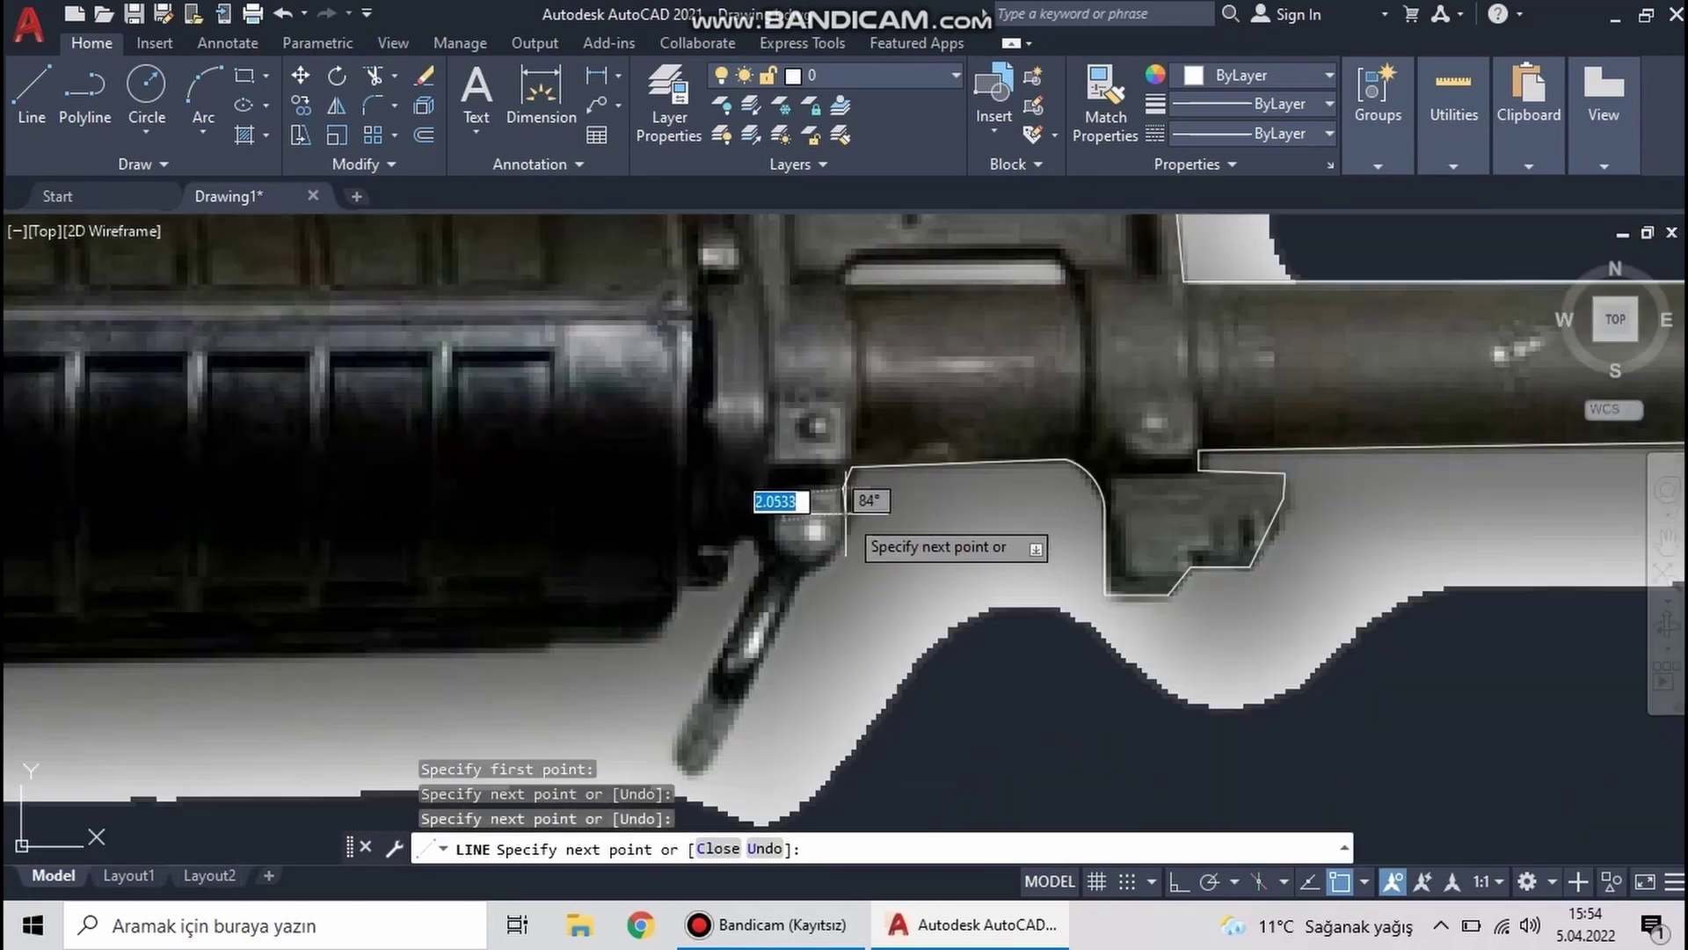
{"action": "scroll", "coordinate": [846, 519], "scroll_direction": "down", "scroll_amount": 3}
{"action": "key", "text": "Escape"}
Draw a 3-point arc from the outline's end around the rod's ball to the rod top
{"action": "middle_click_drag", "start_coordinate": [769, 441], "coordinate": [585, 563]}
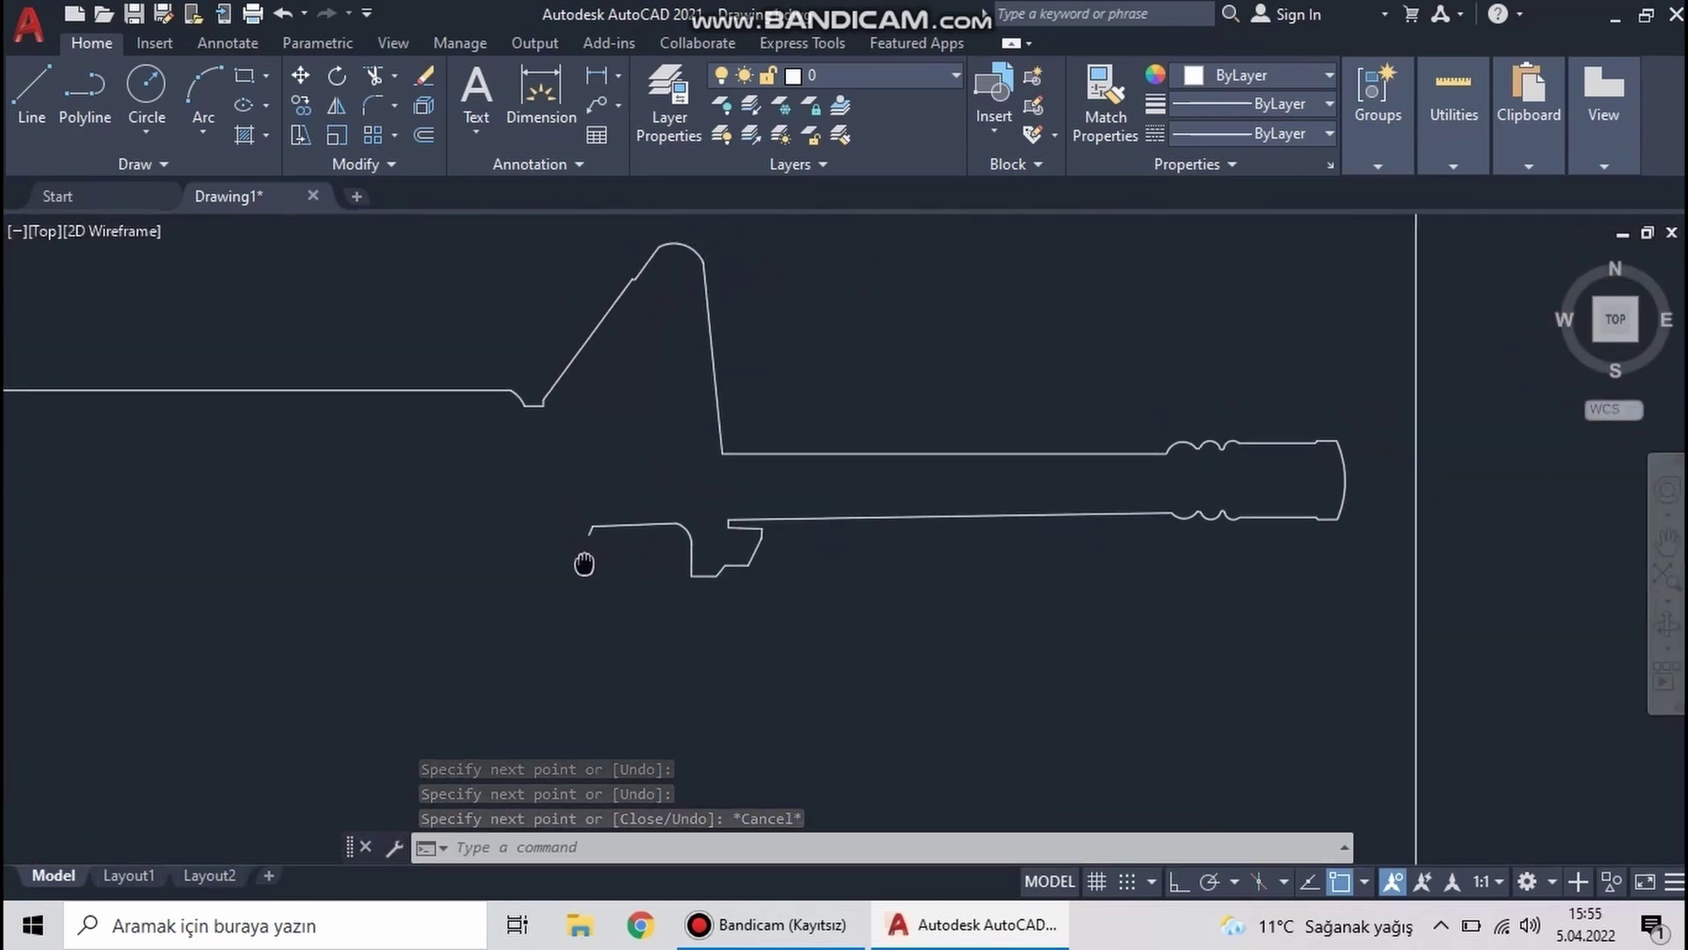
{"action": "scroll", "coordinate": [585, 563], "scroll_direction": "up", "scroll_amount": 5}
{"action": "scroll", "coordinate": [603, 557], "scroll_direction": "up", "scroll_amount": 3}
{"action": "left_click", "coordinate": [203, 88]}
{"action": "left_click", "coordinate": [487, 510]}
{"action": "left_click", "coordinate": [481, 606]}
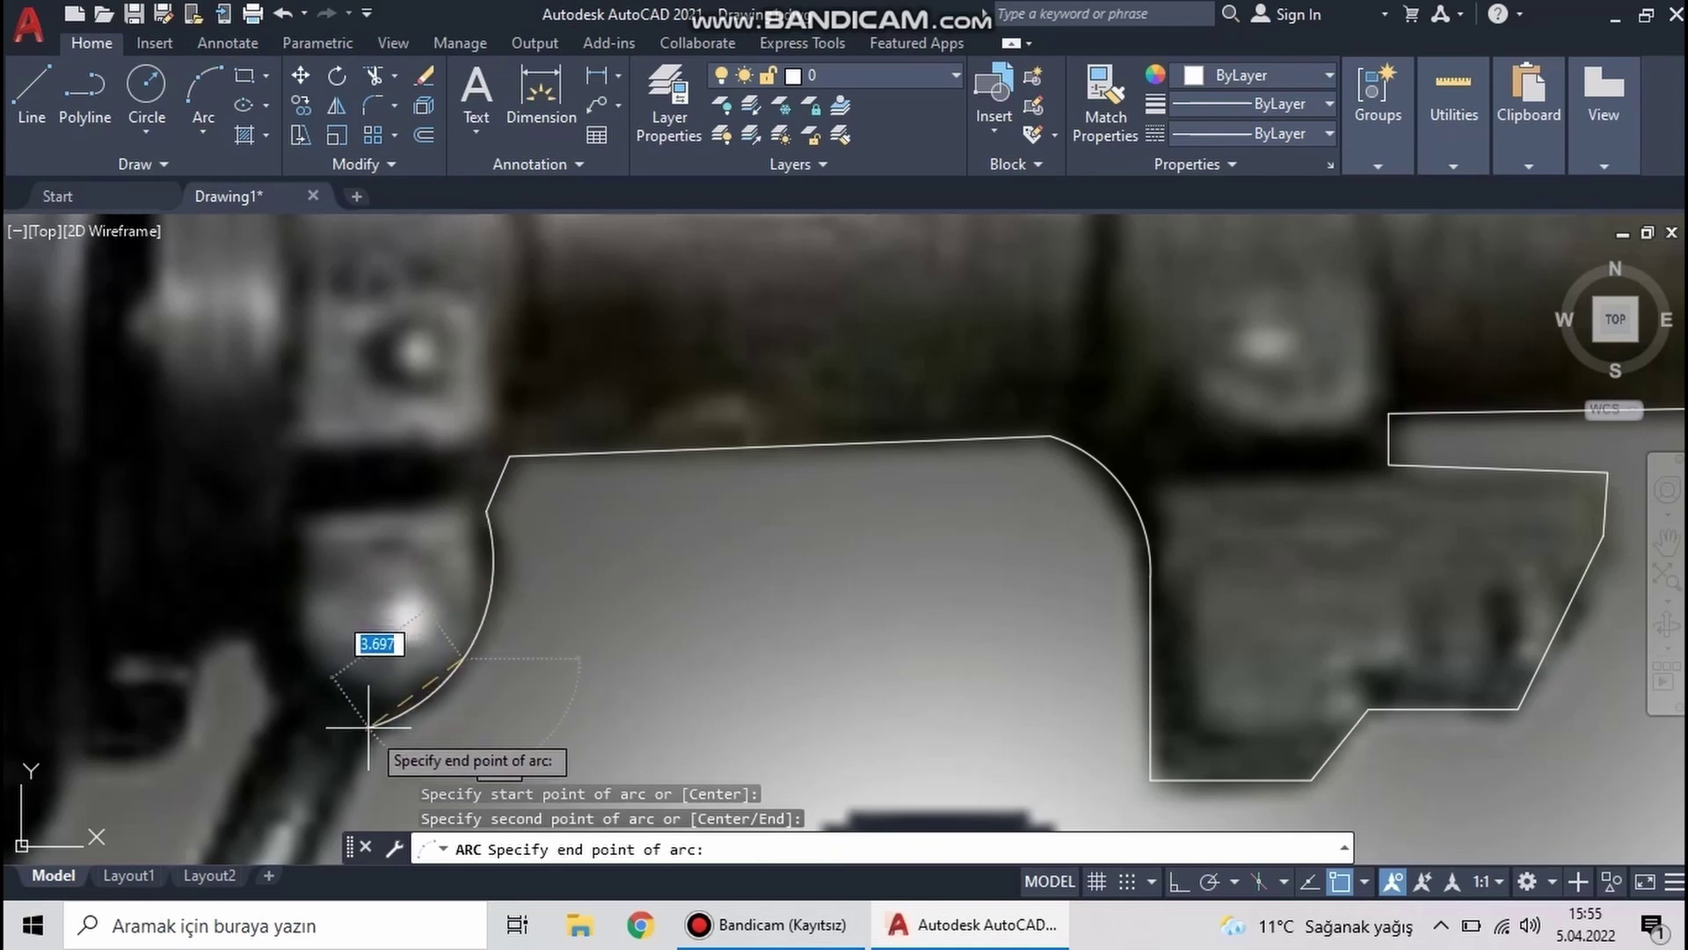
{"action": "left_click", "coordinate": [368, 727]}
Draw a straight line from the arc's end down the slanted rod's edge
{"action": "scroll", "coordinate": [368, 726], "scroll_direction": "down", "scroll_amount": 2}
{"action": "middle_click_drag", "start_coordinate": [368, 726], "coordinate": [971, 431]}
{"action": "type", "text": "l"}
{"action": "key", "text": "space"}
{"action": "left_click", "coordinate": [970, 430]}
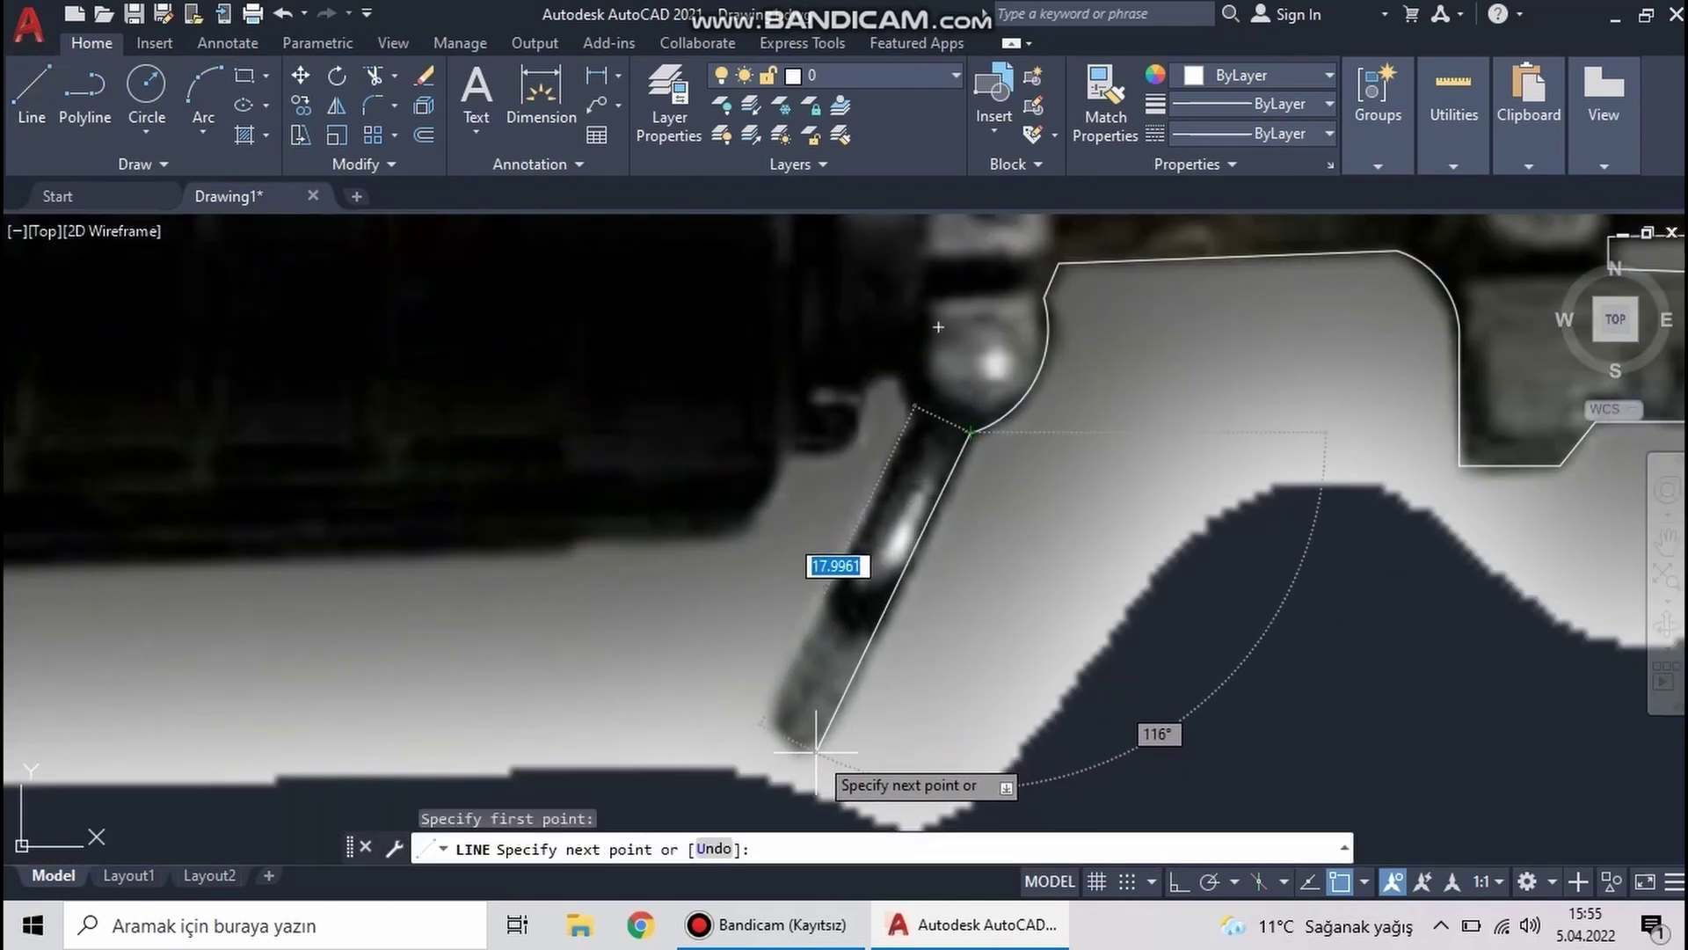
{"action": "left_click", "coordinate": [816, 752]}
{"action": "key", "text": "Escape"}
Start an arc from the line end curving around the rod's lower tip
{"action": "key", "text": "a"}
{"action": "key", "text": "space"}
{"action": "left_click", "coordinate": [817, 752]}
{"action": "left_click", "coordinate": [796, 753]}
Pan toward the rod's top and window-select the reference photo
{"action": "middle_click_drag", "start_coordinate": [756, 693], "coordinate": [598, 581]}
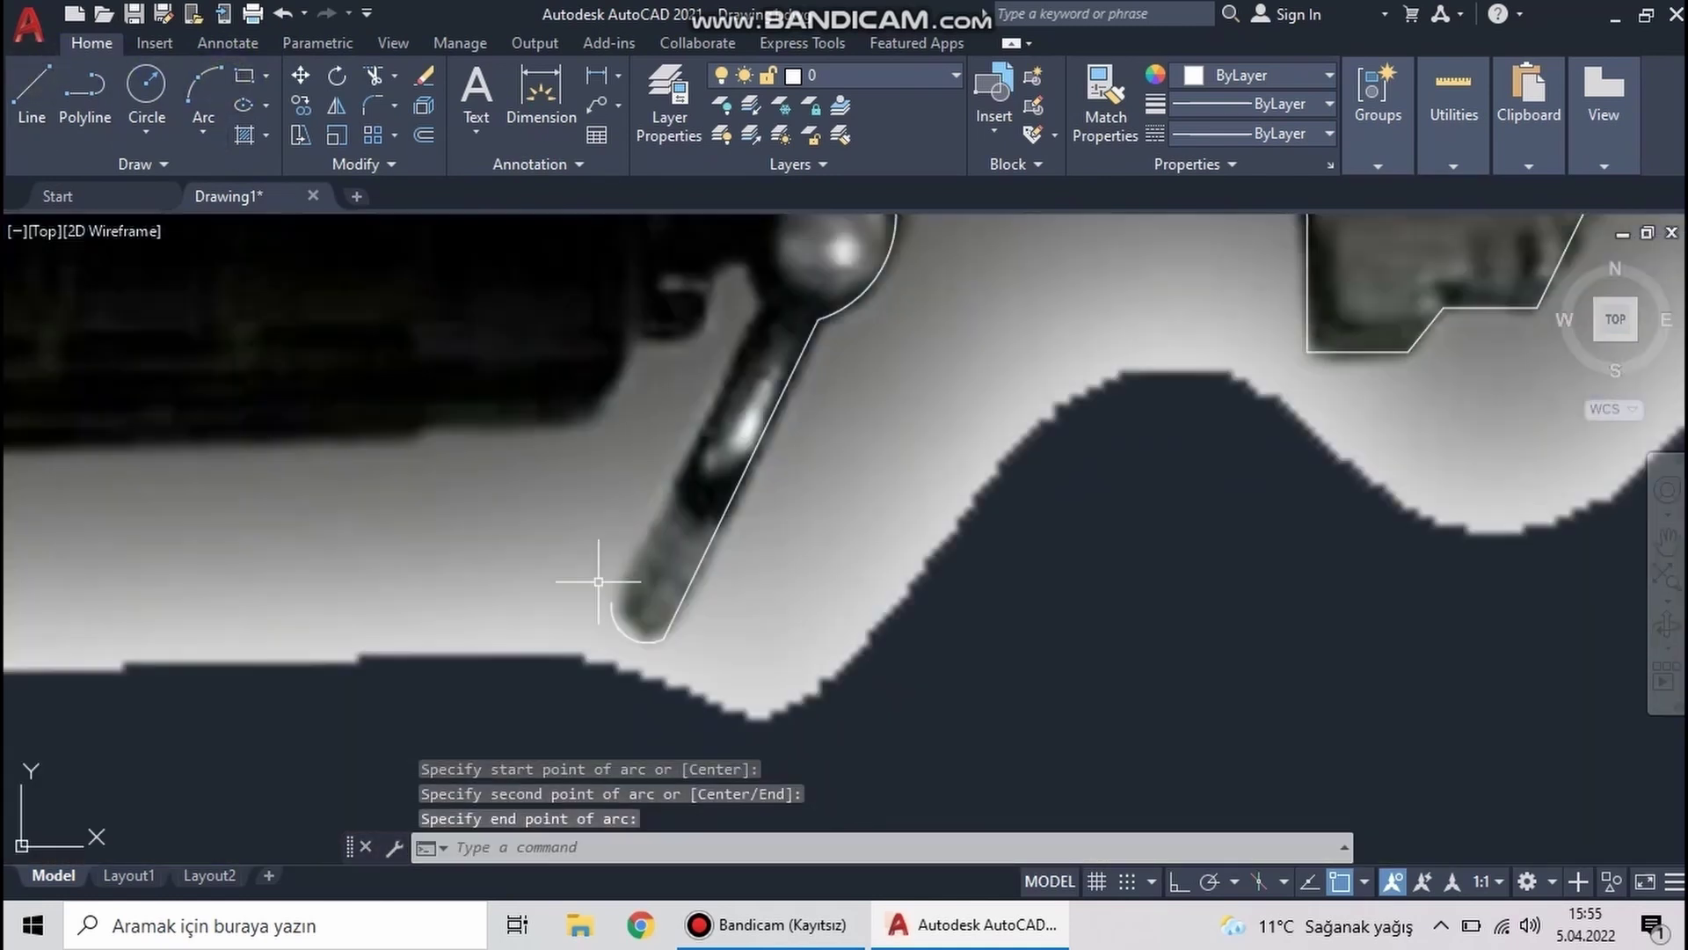
{"action": "scroll", "coordinate": [663, 482], "scroll_direction": "down", "scroll_amount": 6}
{"action": "left_click", "coordinate": [1262, 273]}
{"action": "left_click", "coordinate": [1187, 308]}
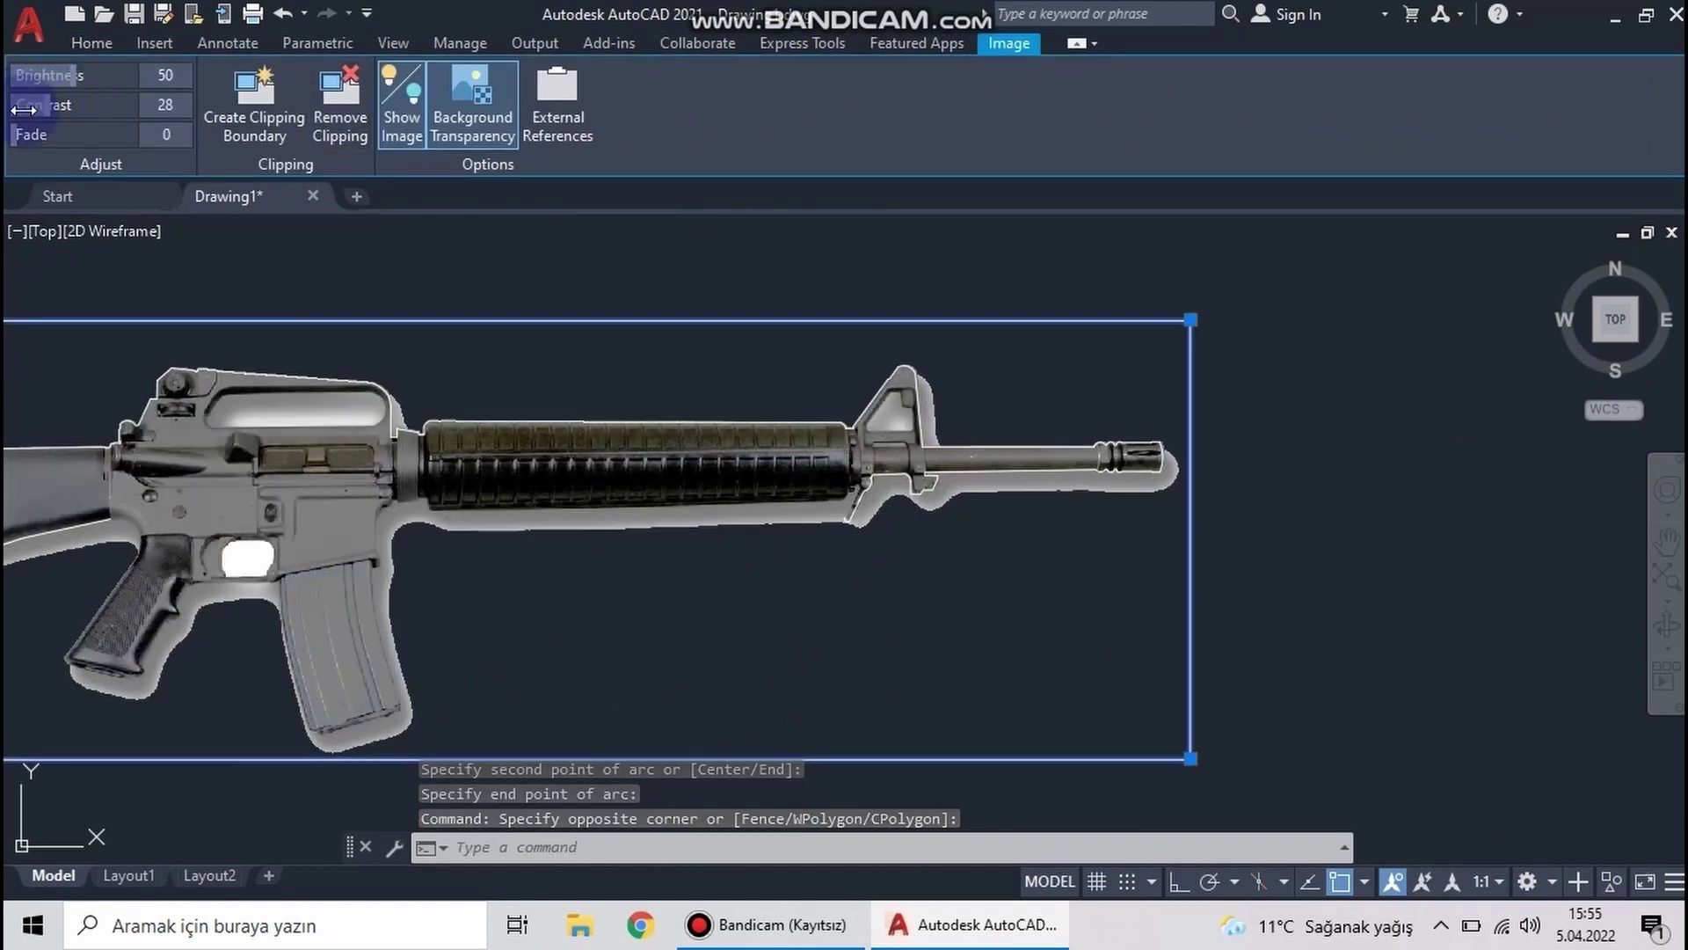
Fade the reference photo to Fade 32, Contrast 31, Brightness 47, then deselect it
{"action": "mouse_move", "coordinate": [24, 108]}
{"action": "left_mouse_down"}
{"action": "mouse_move", "coordinate": [72, 75]}
{"action": "mouse_move", "coordinate": [53, 135]}
{"action": "left_mouse_up"}
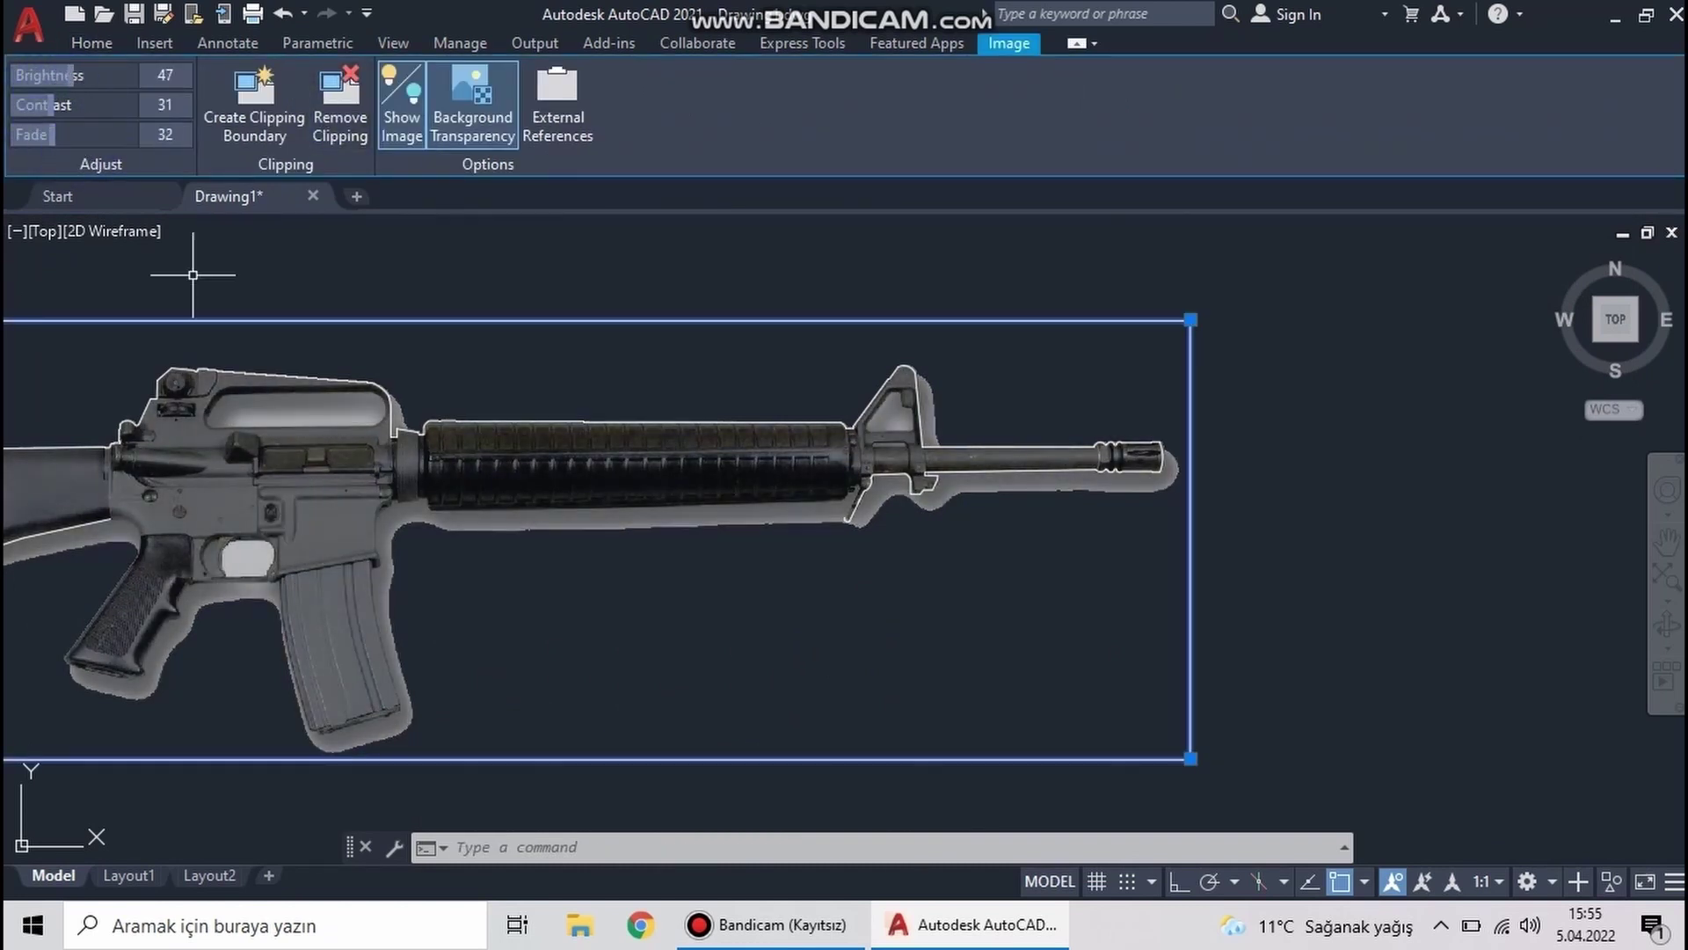
{"action": "key", "text": "Escape"}
{"action": "scroll", "coordinate": [573, 501], "scroll_direction": "up", "scroll_amount": 8}
{"action": "scroll", "coordinate": [559, 332], "scroll_direction": "up", "scroll_amount": 2}
Draw a line along the rod's other edge from its lower end up and across
{"action": "key", "text": "l"}
{"action": "key", "text": "space"}
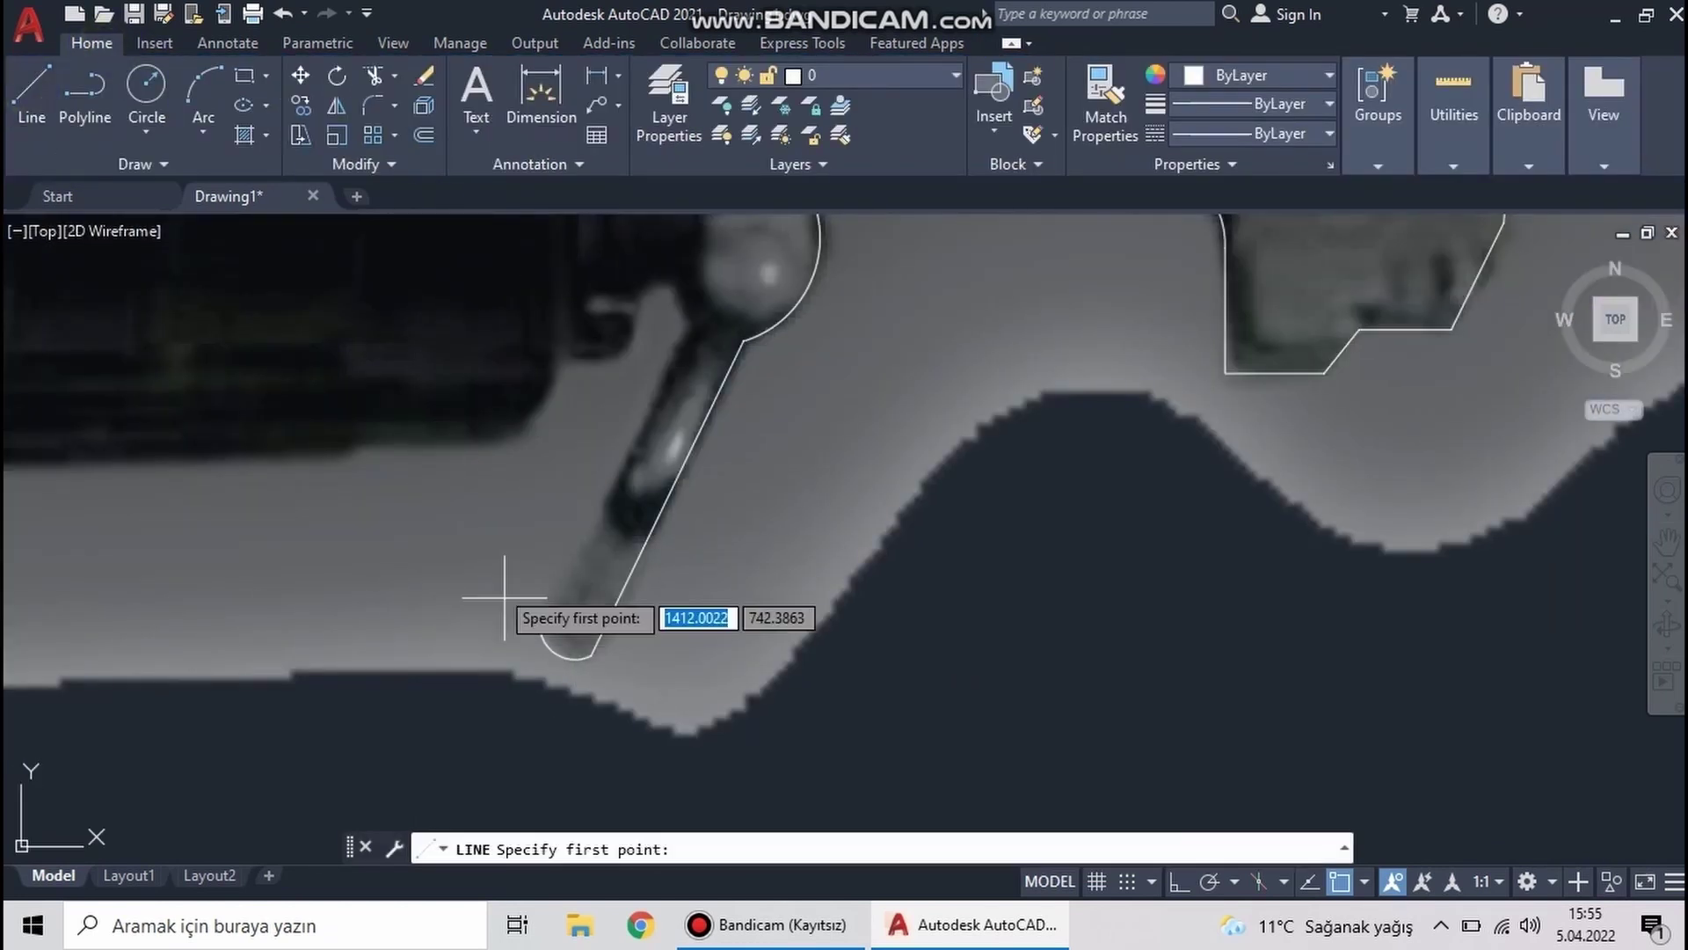
{"action": "left_click", "coordinate": [539, 619]}
{"action": "left_click", "coordinate": [685, 283]}
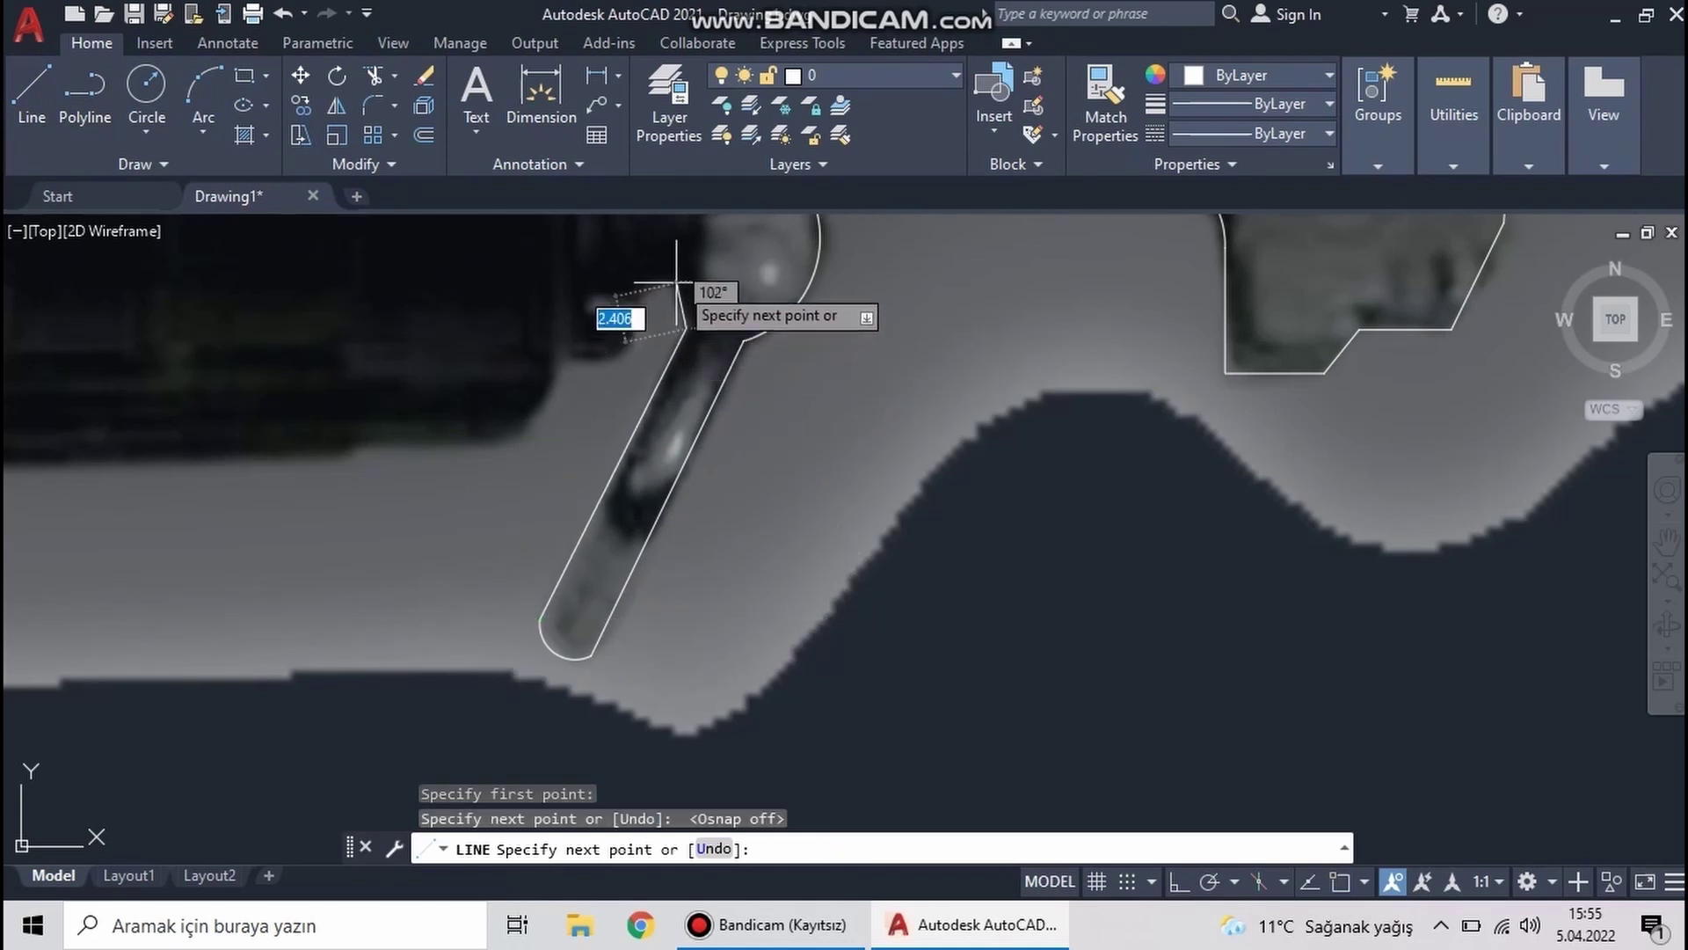
{"action": "key", "text": "Escape"}
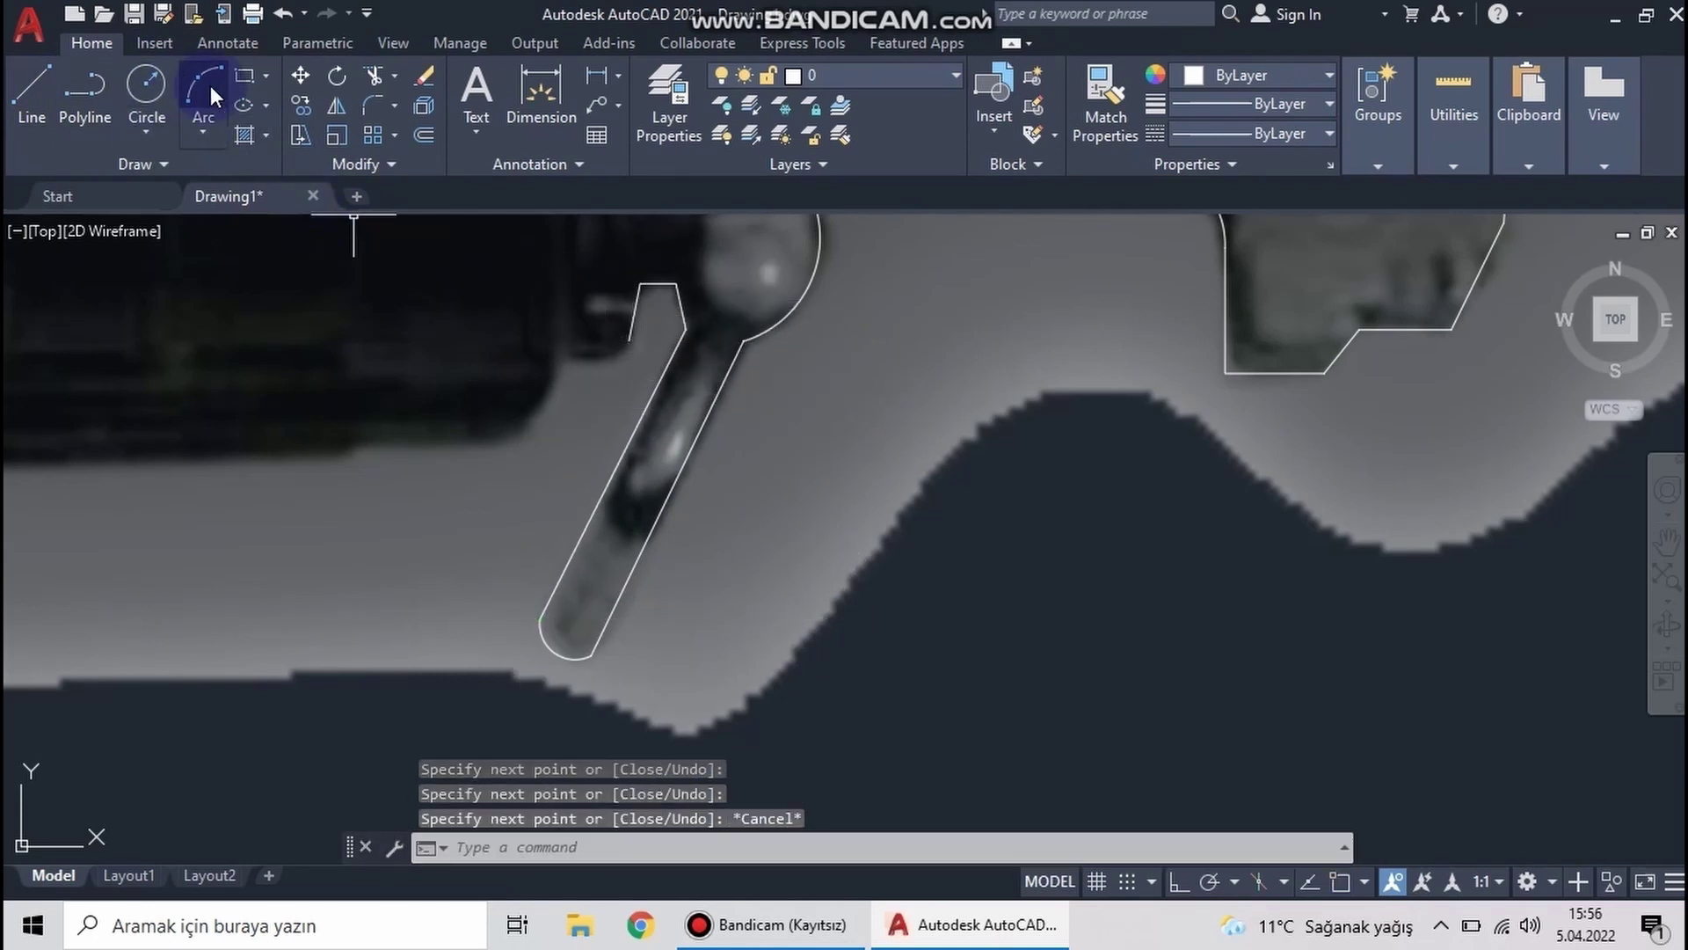
Draw an arc from the line end curving down-left under the sight base
{"action": "left_click", "coordinate": [204, 88]}
{"action": "left_click", "coordinate": [629, 339]}
{"action": "left_click", "coordinate": [587, 363]}
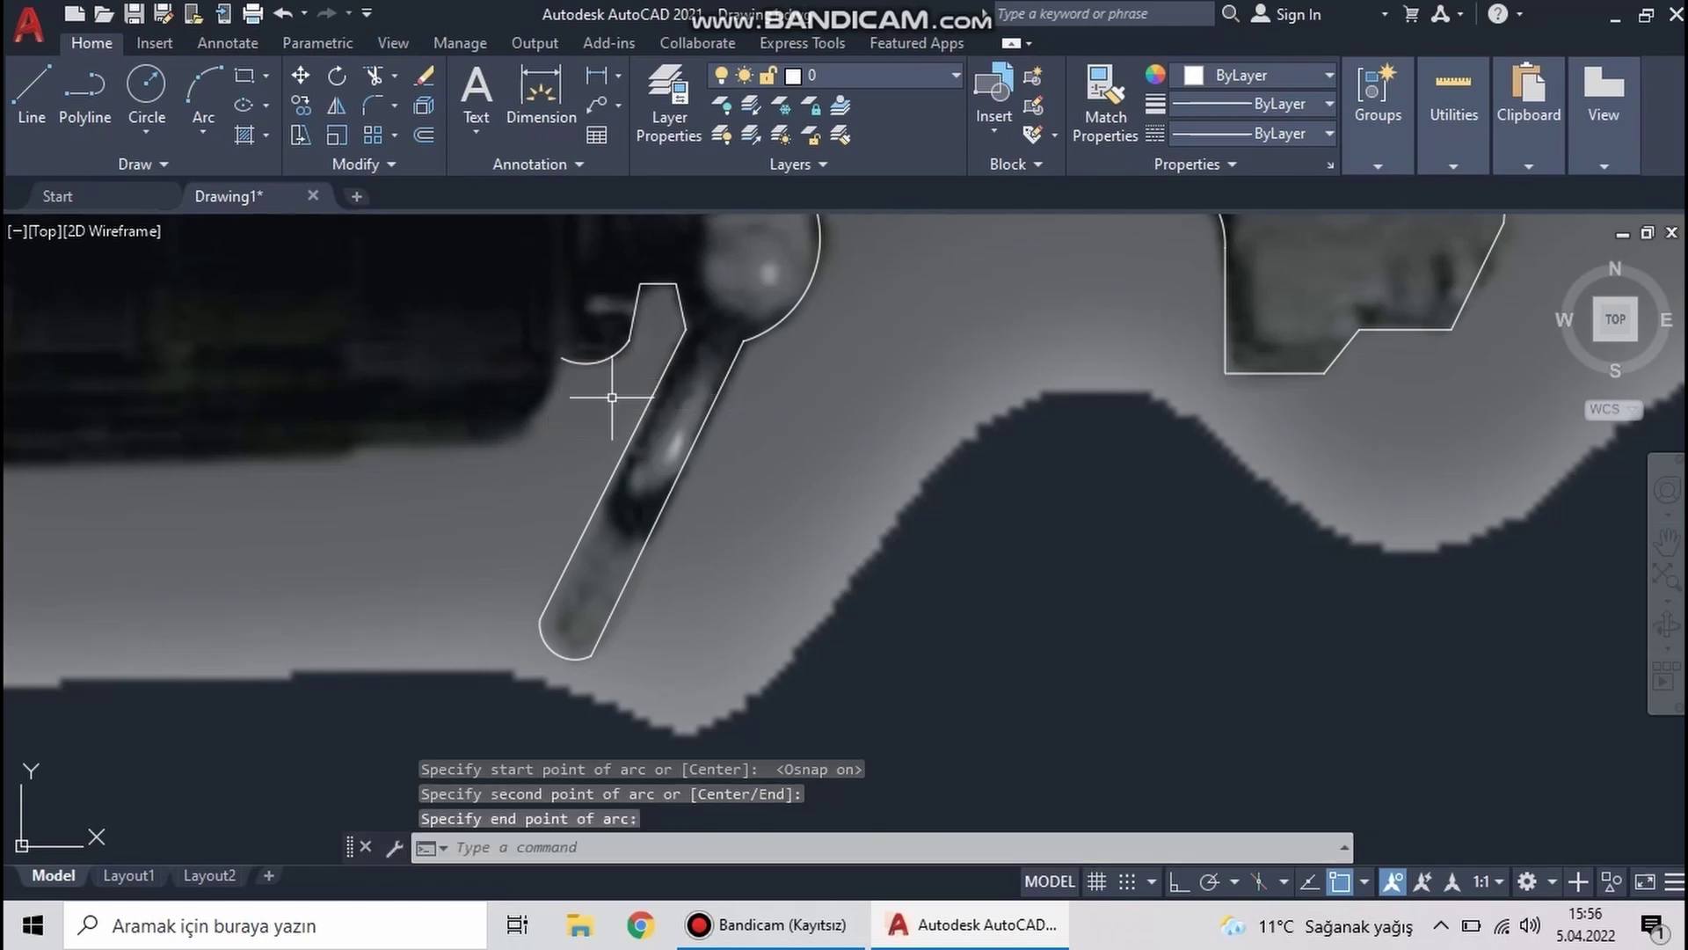
{"action": "scroll", "coordinate": [700, 444], "scroll_direction": "up", "scroll_amount": 2}
Add a second 3-point arc continuing from the previous arc along the edge
{"action": "left_click", "coordinate": [202, 88]}
{"action": "left_click", "coordinate": [709, 351]}
{"action": "left_click", "coordinate": [637, 391]}
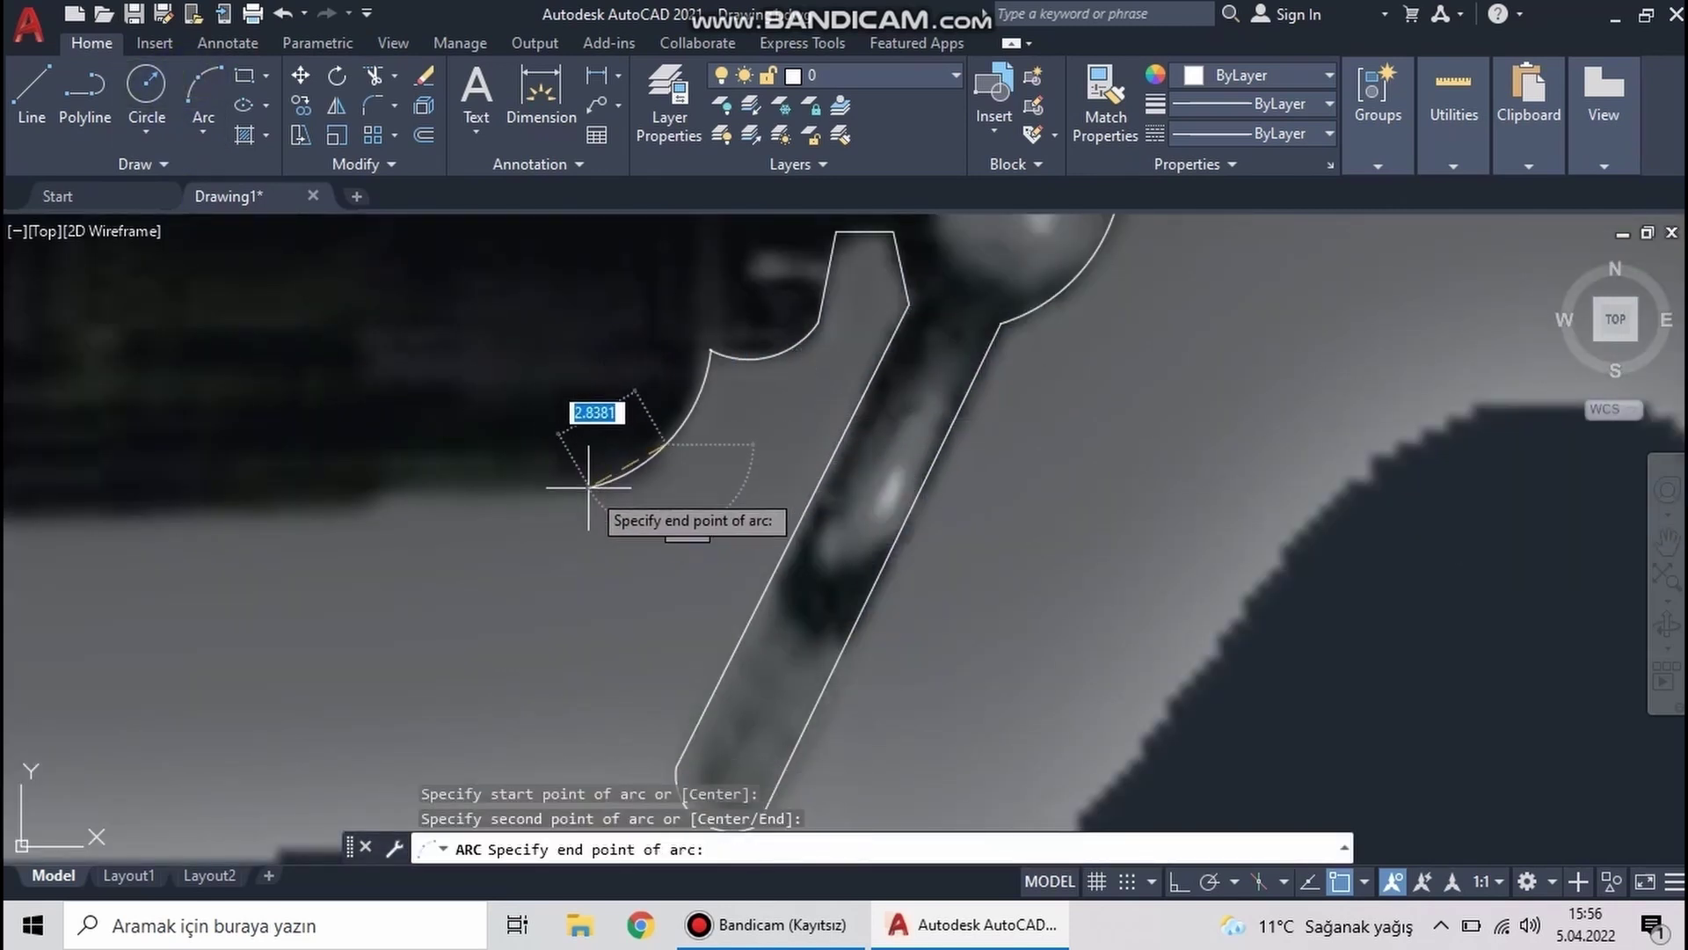
{"action": "left_click", "coordinate": [576, 475]}
{"action": "scroll", "coordinate": [615, 475], "scroll_direction": "down", "scroll_amount": 5}
{"action": "scroll", "coordinate": [896, 588], "scroll_direction": "up", "scroll_amount": 2}
{"action": "scroll", "coordinate": [896, 587], "scroll_direction": "down", "scroll_amount": 2}
{"action": "scroll", "coordinate": [698, 478], "scroll_direction": "up", "scroll_amount": 2}
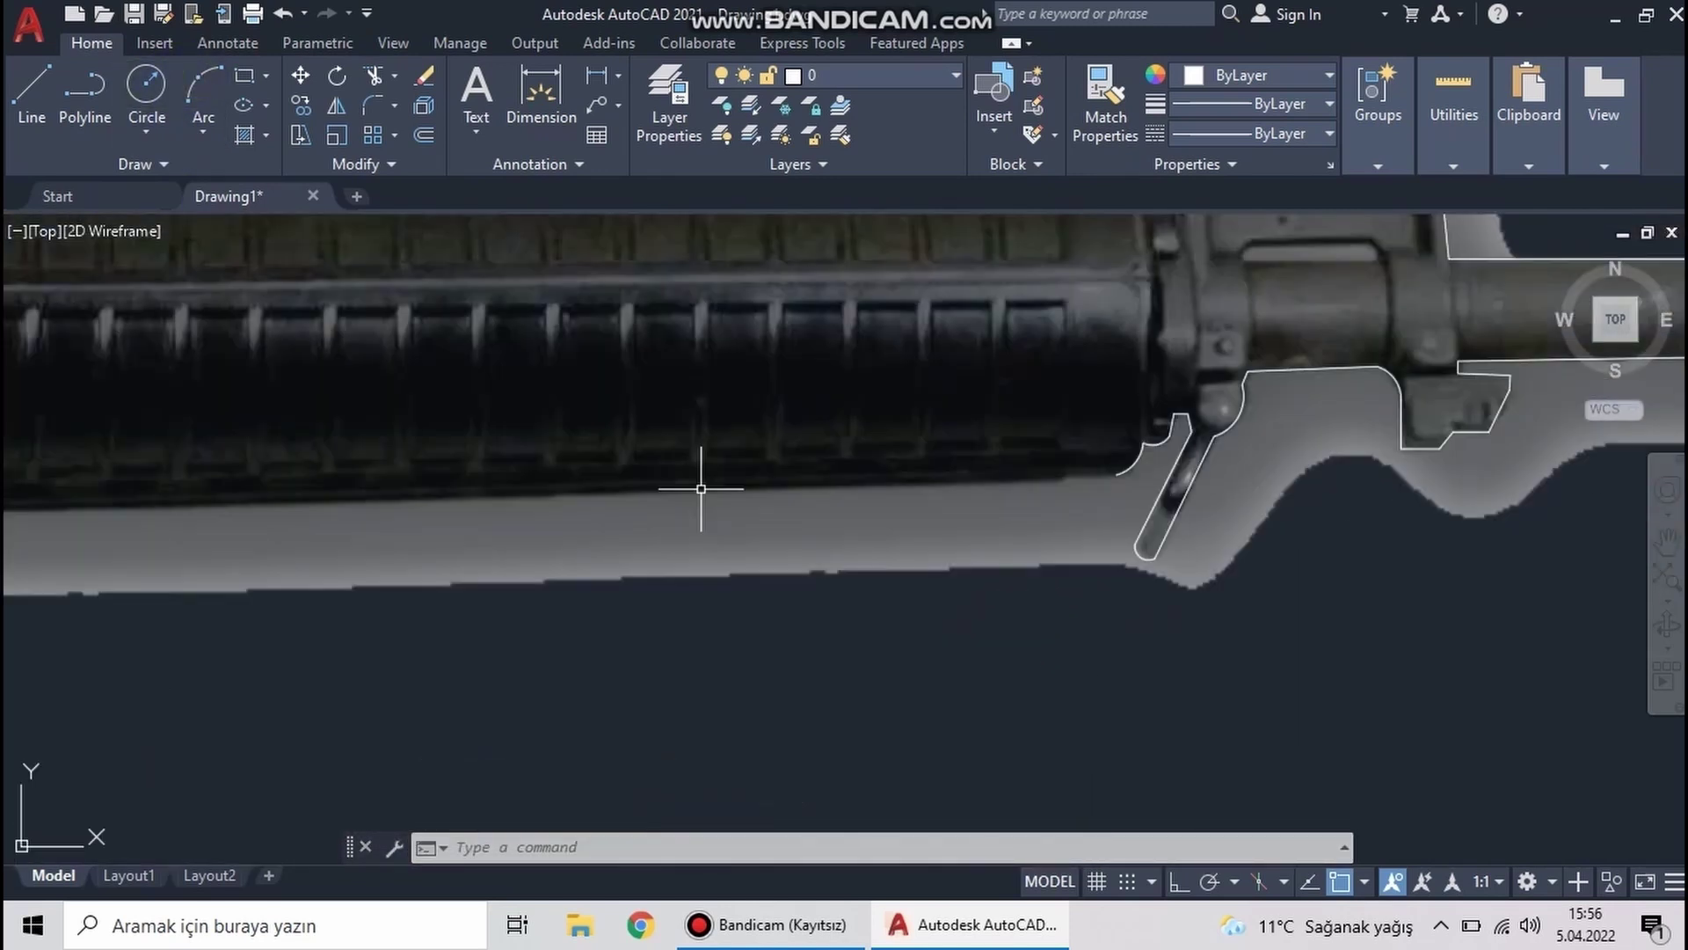
Start a line along the handguard's underside, anchored at the arc's end
{"action": "type", "text": "l"}
{"action": "key", "text": "Return"}
{"action": "scroll", "coordinate": [973, 517], "scroll_direction": "up", "scroll_amount": 2}
{"action": "left_click", "coordinate": [1379, 399]}
{"action": "scroll", "coordinate": [1243, 406], "scroll_direction": "up", "scroll_amount": 2}
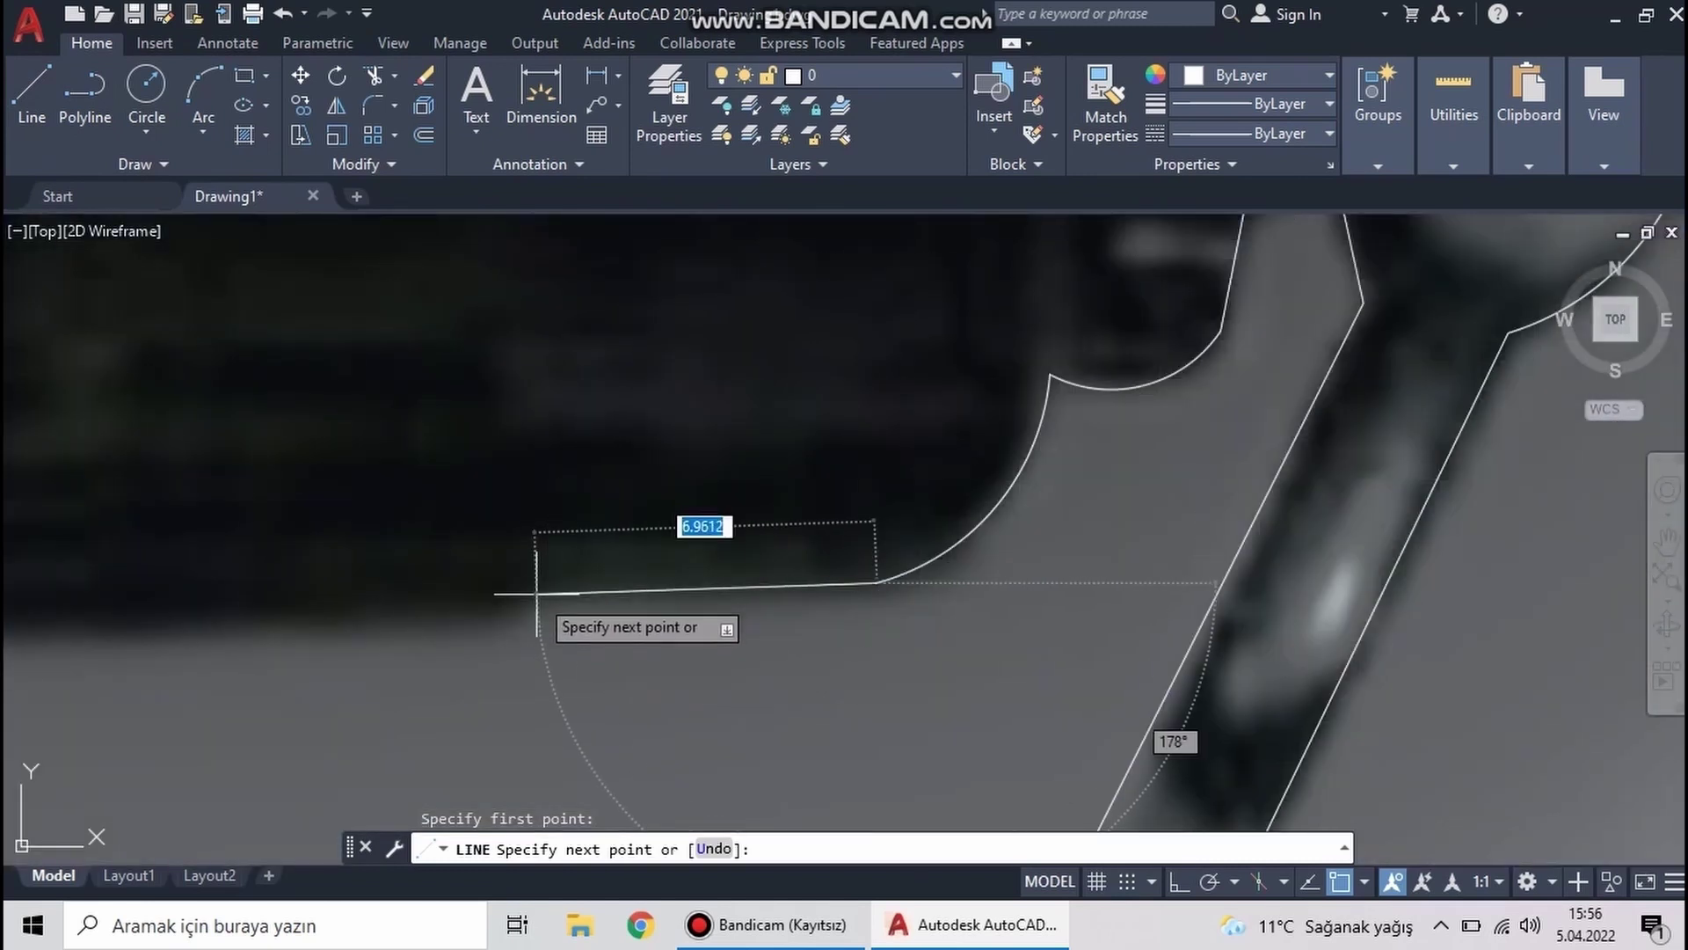
{"action": "scroll", "coordinate": [505, 624], "scroll_direction": "down", "scroll_amount": 3}
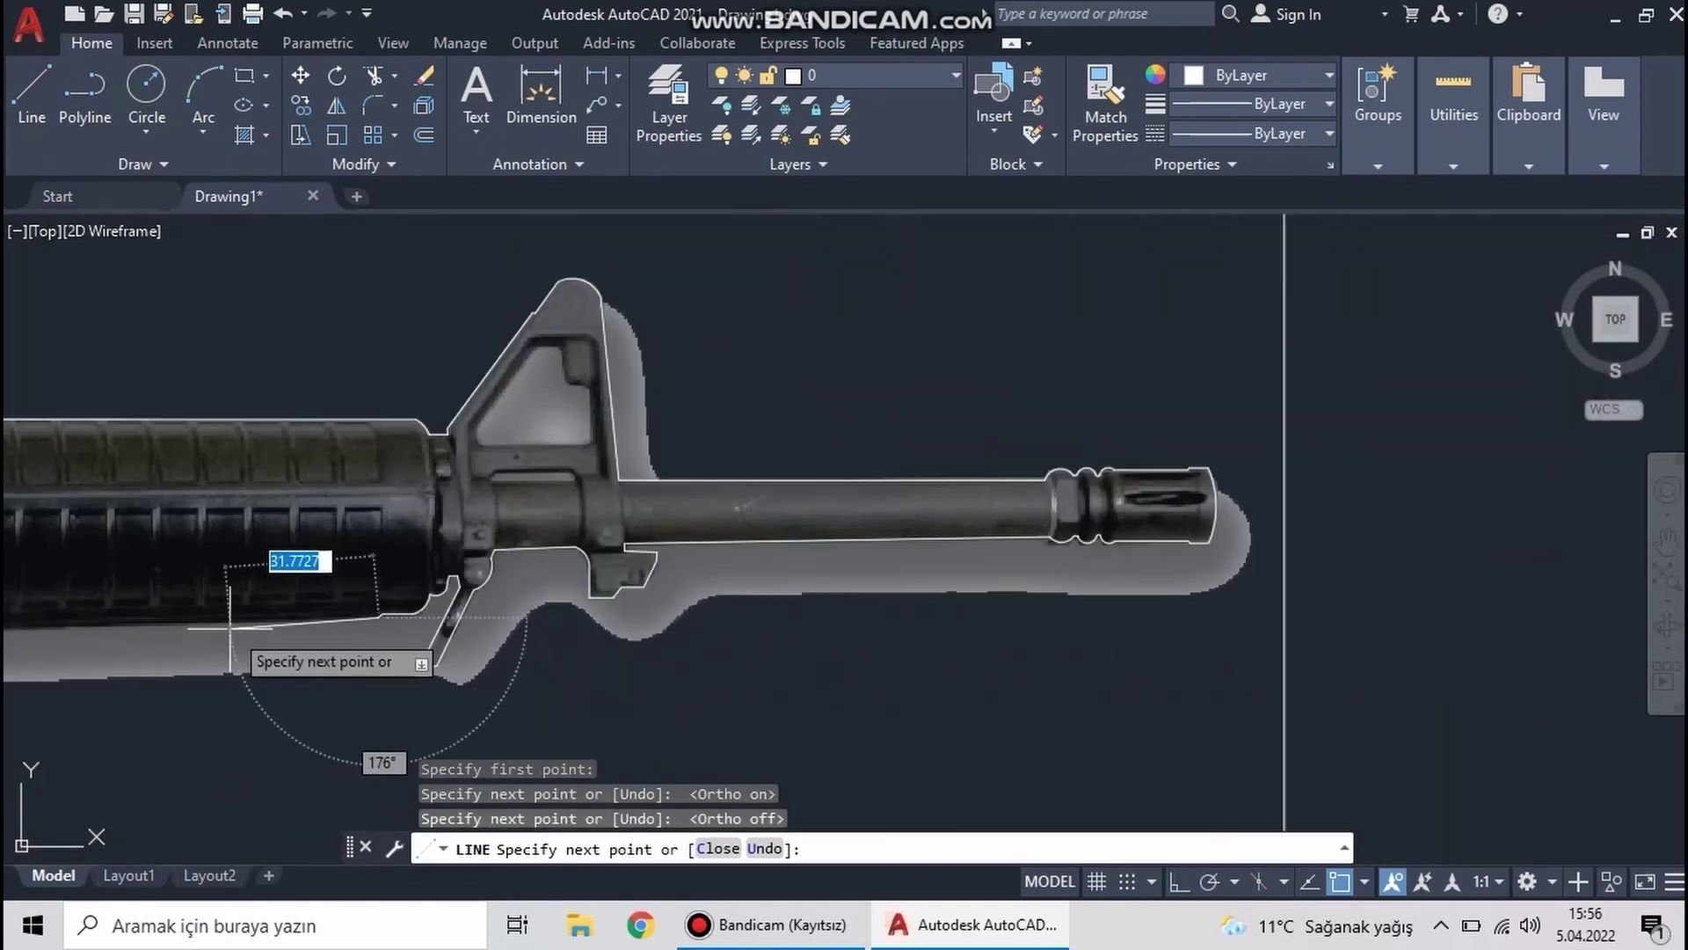
{"action": "scroll", "coordinate": [765, 602], "scroll_direction": "up", "scroll_amount": 3}
{"action": "scroll", "coordinate": [358, 599], "scroll_direction": "up", "scroll_amount": 2}
Finish the handguard's bottom line and arc from its end up the receiver front
{"action": "left_click", "coordinate": [358, 599]}
{"action": "key", "text": "Escape"}
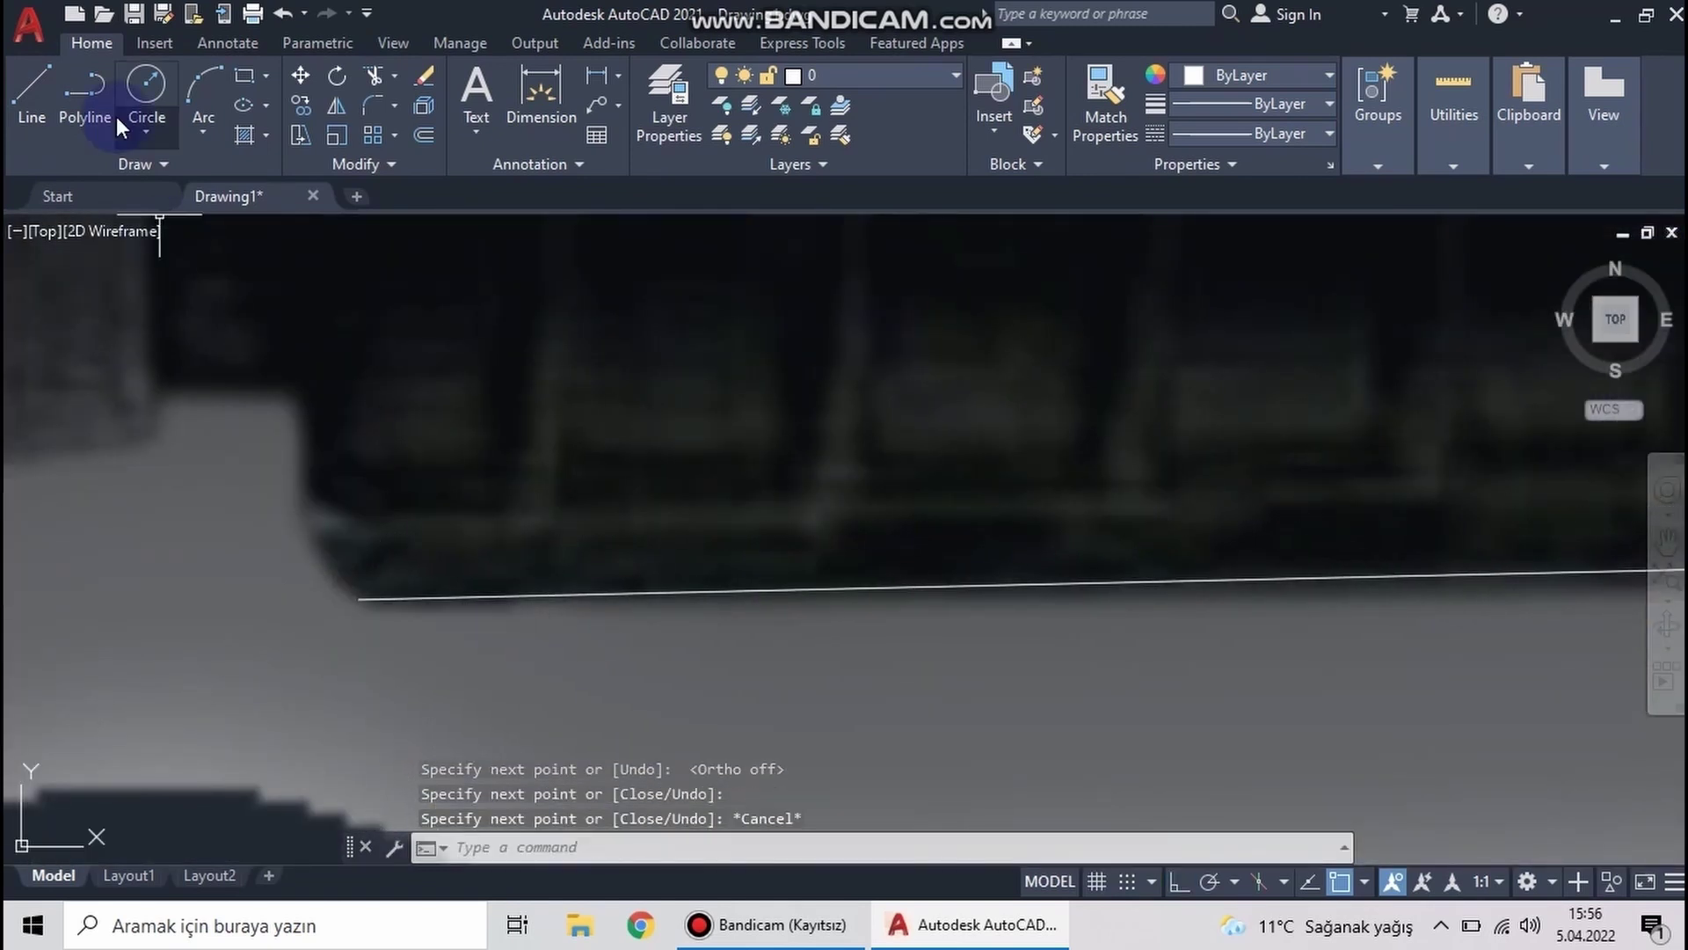
{"action": "left_click", "coordinate": [204, 75]}
{"action": "left_click", "coordinate": [358, 599]}
{"action": "left_click", "coordinate": [299, 541]}
{"action": "left_click", "coordinate": [294, 471]}
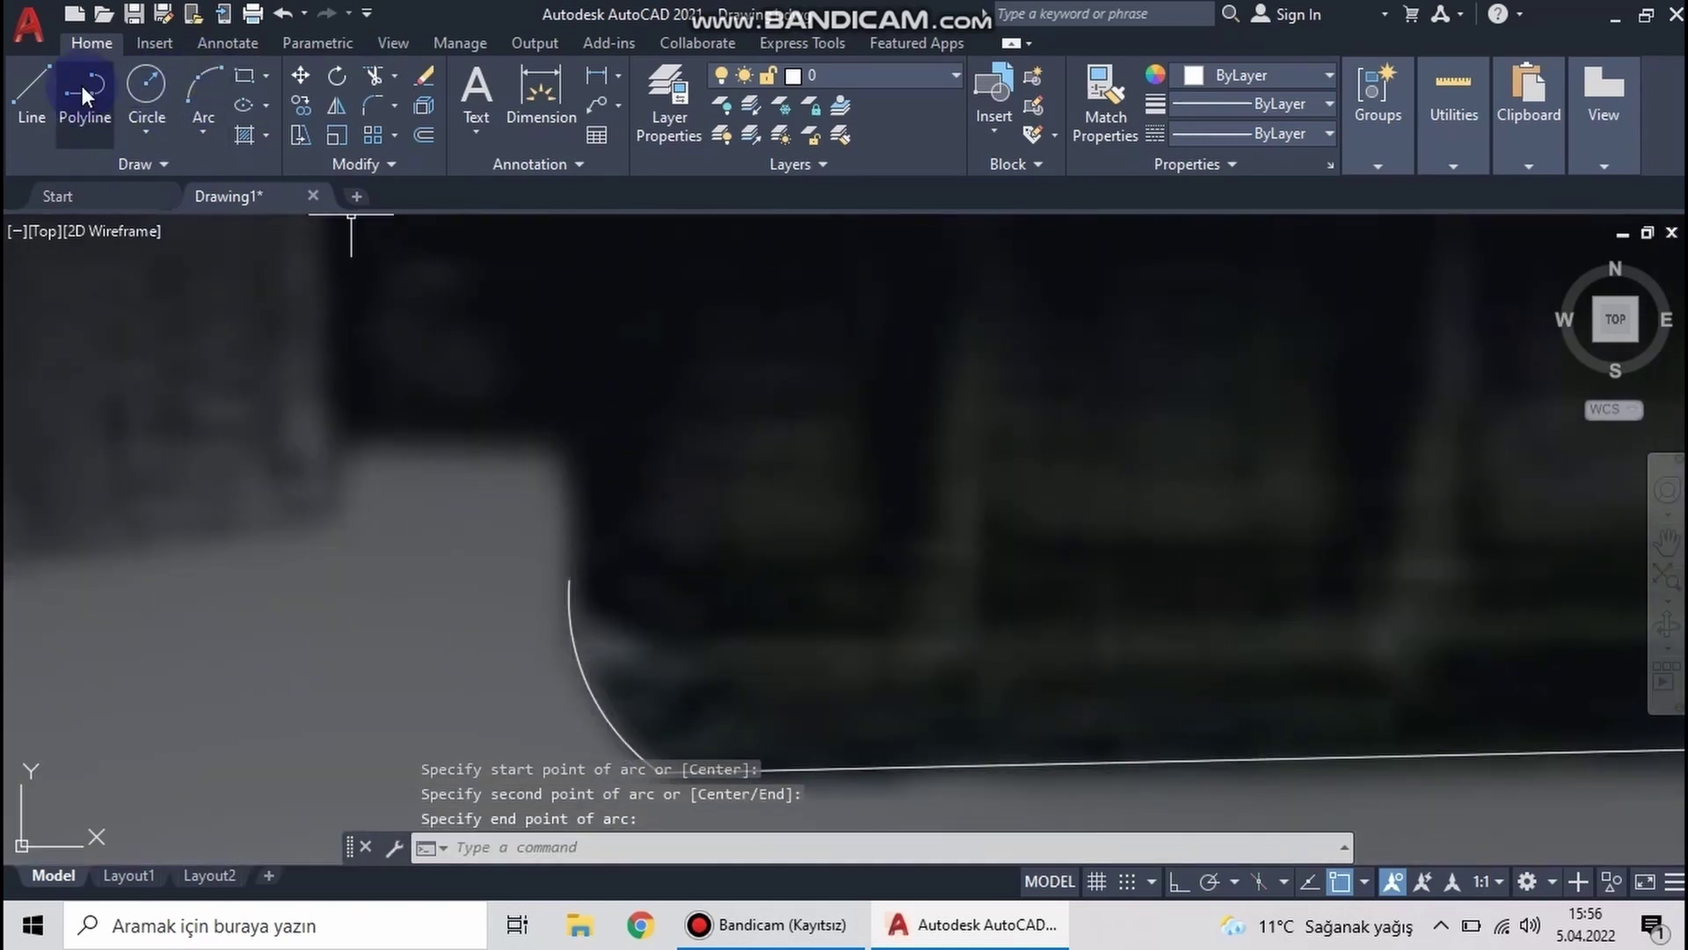
Draw the stepped notch as connected line segments running left, down, up and across
{"action": "left_click", "coordinate": [32, 88]}
{"action": "left_click", "coordinate": [570, 579]}
{"action": "left_click", "coordinate": [358, 436]}
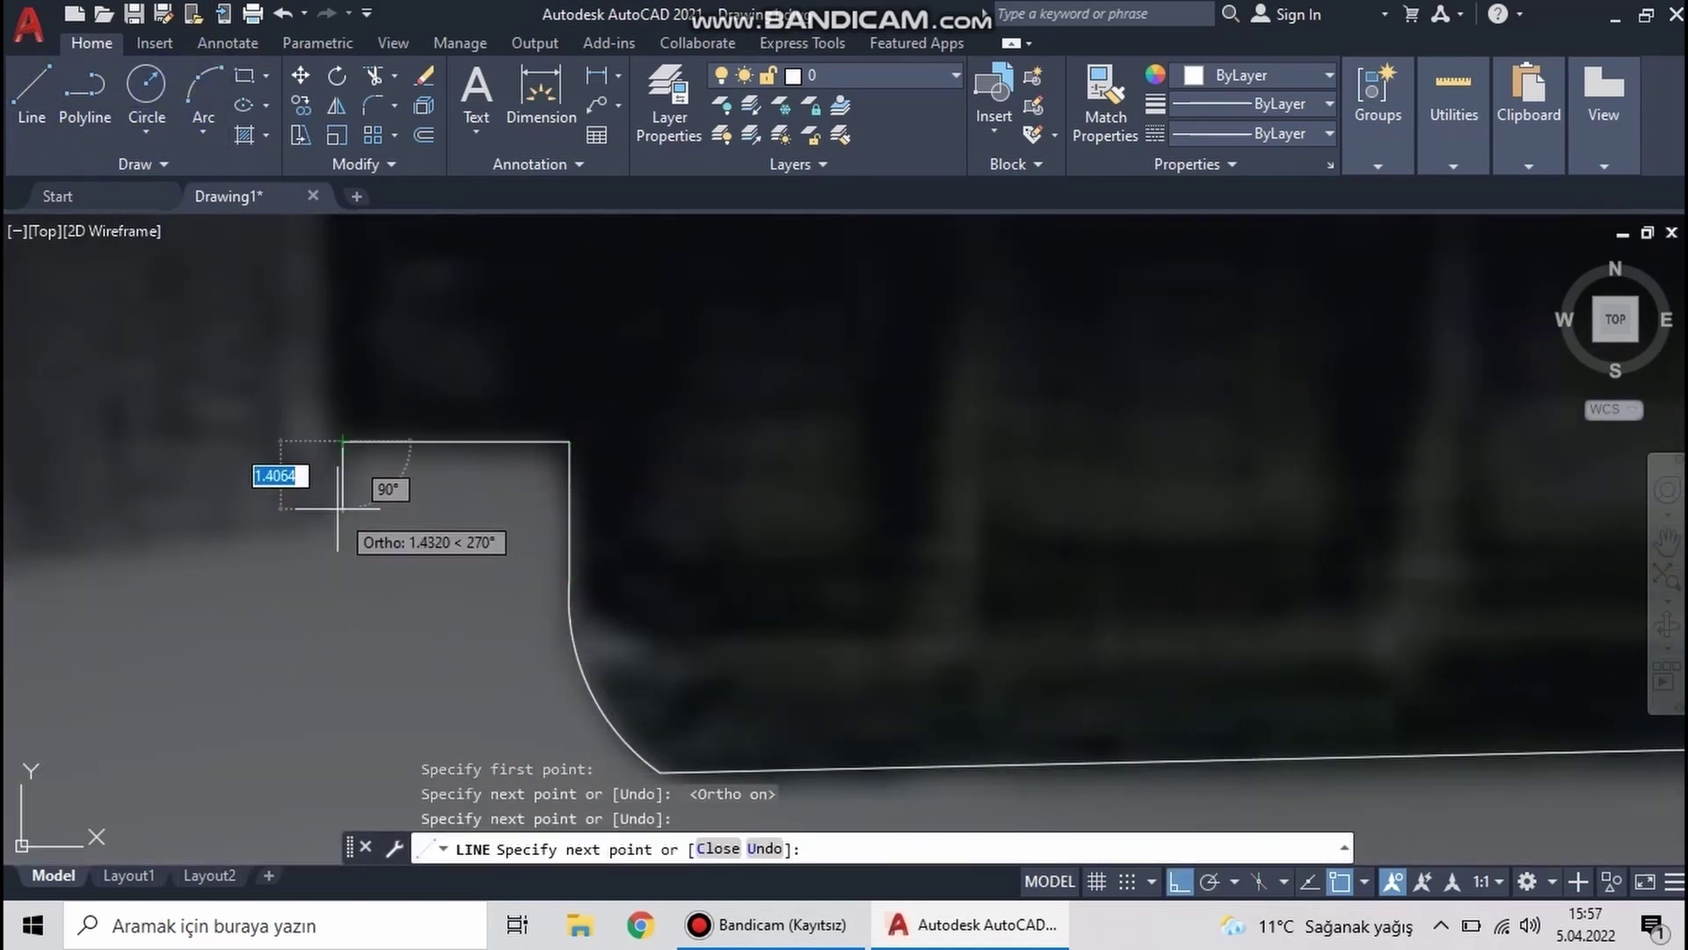
{"action": "left_click", "coordinate": [363, 490]}
{"action": "scroll", "coordinate": [623, 602], "scroll_direction": "down", "scroll_amount": 3}
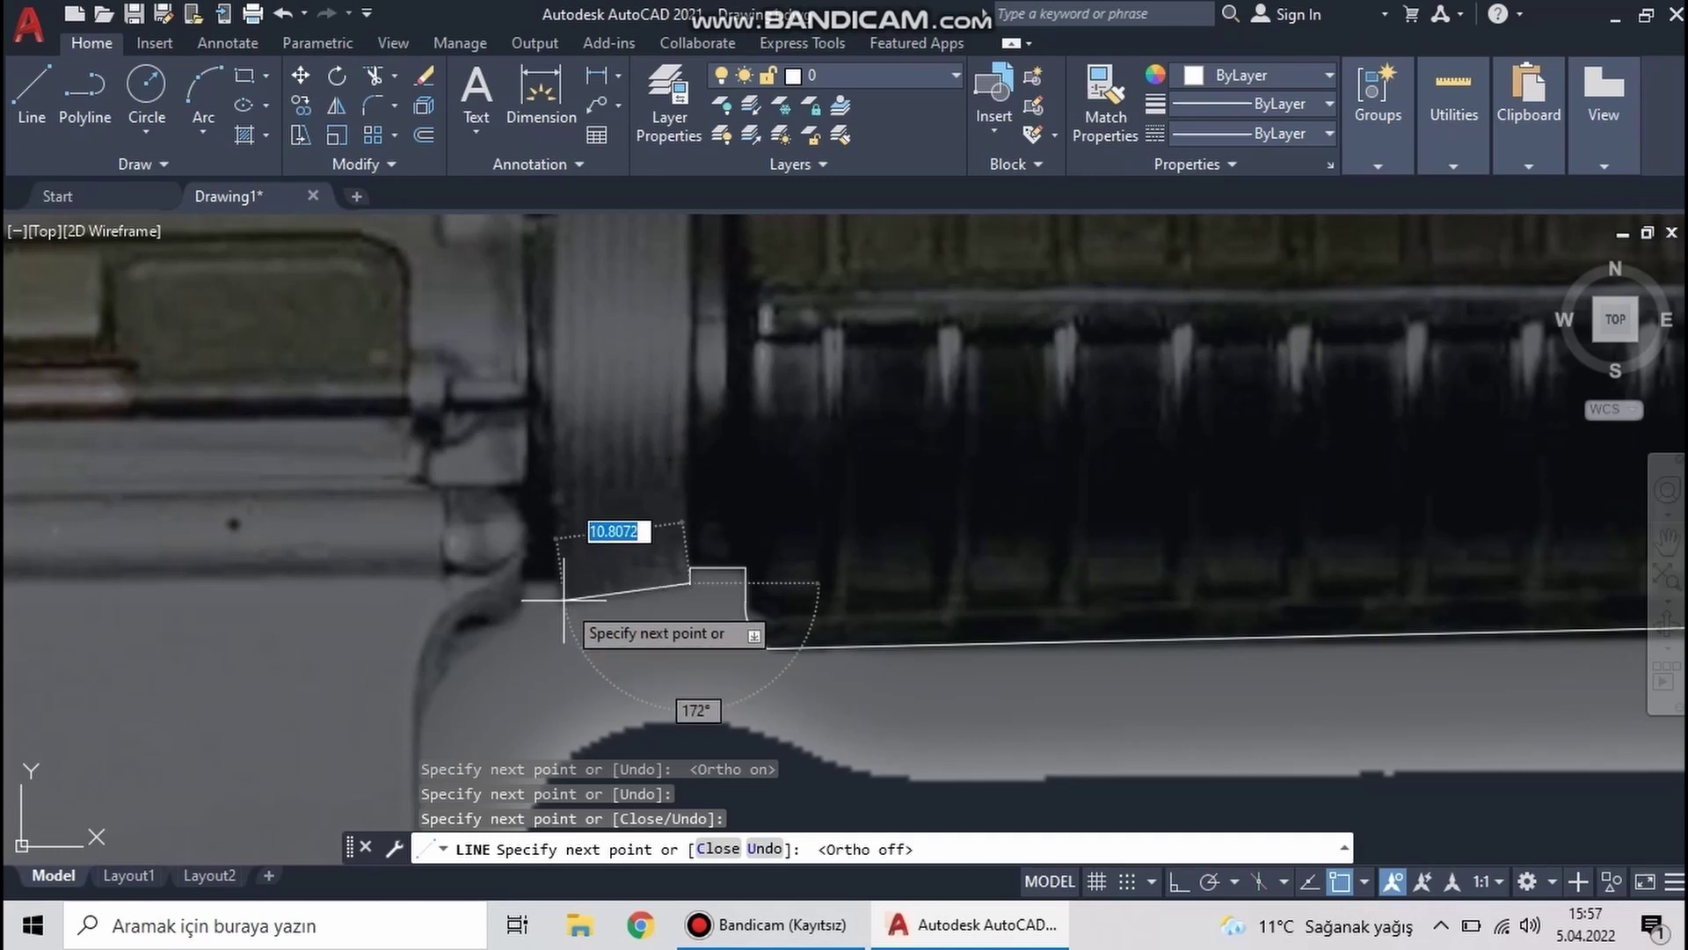
{"action": "scroll", "coordinate": [564, 601], "scroll_direction": "up", "scroll_amount": 5}
{"action": "left_click", "coordinate": [531, 526]}
{"action": "left_click", "coordinate": [407, 527]}
{"action": "scroll", "coordinate": [407, 528], "scroll_direction": "down", "scroll_amount": 5}
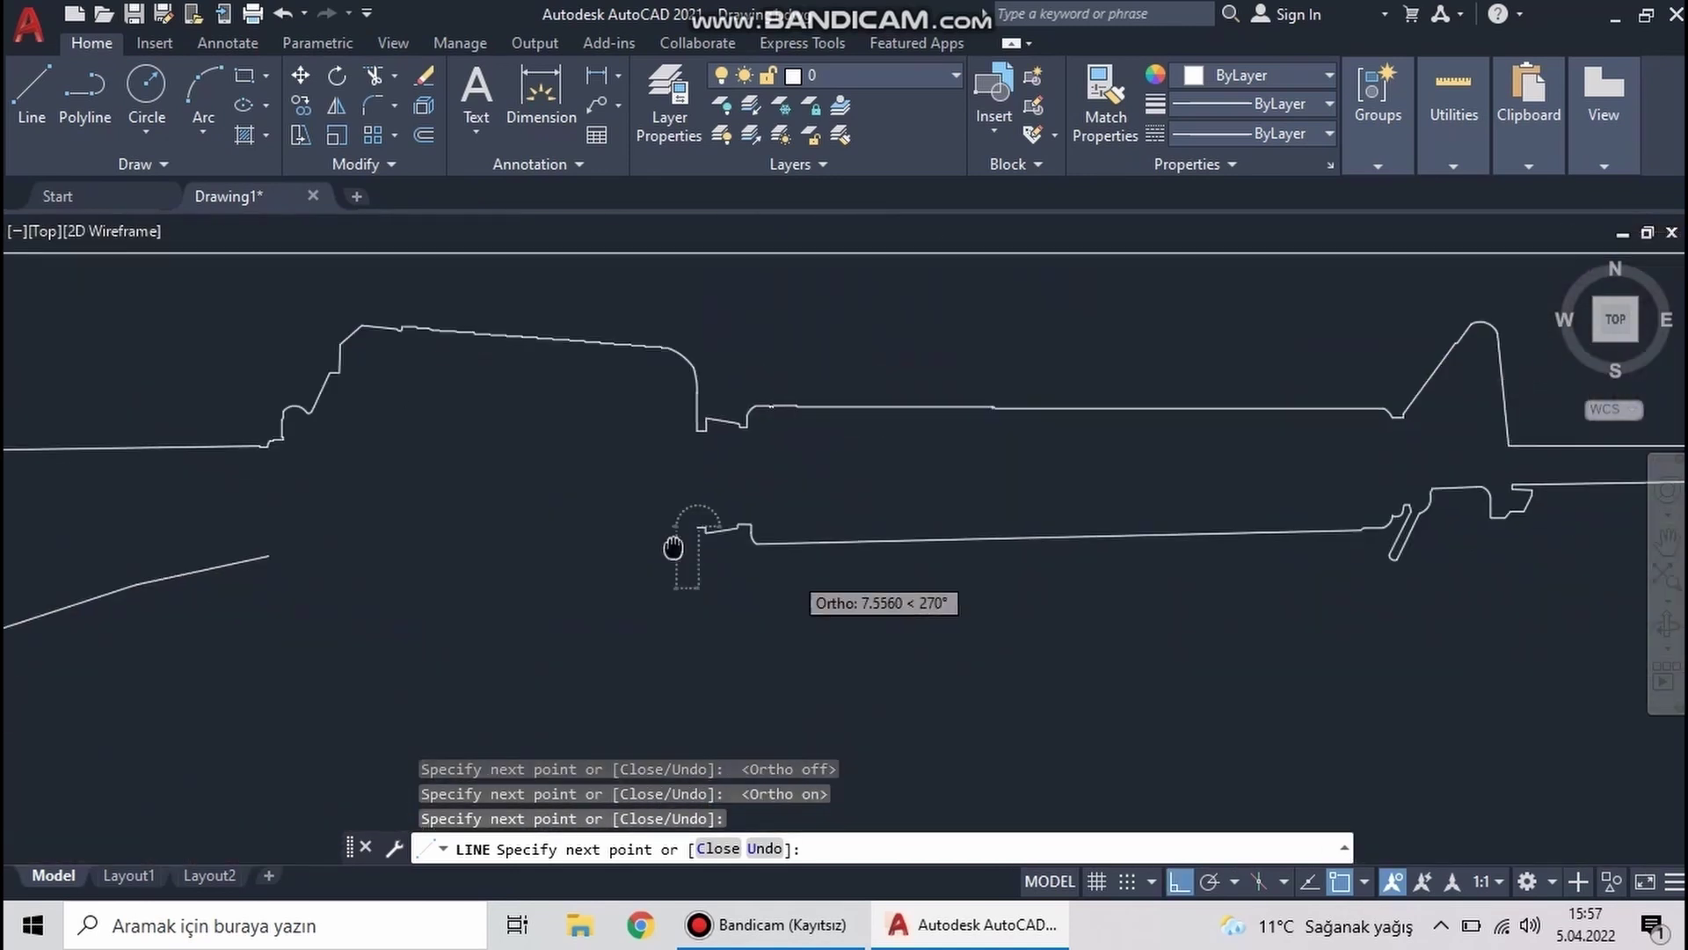
{"action": "scroll", "coordinate": [695, 527], "scroll_direction": "up", "scroll_amount": 5}
{"action": "key", "text": "Escape"}
Draw a 3-point arc from the step's end curving down the receiver front
{"action": "left_click", "coordinate": [196, 95]}
{"action": "scroll", "coordinate": [746, 566], "scroll_direction": "up", "scroll_amount": 4}
{"action": "left_click", "coordinate": [589, 305]}
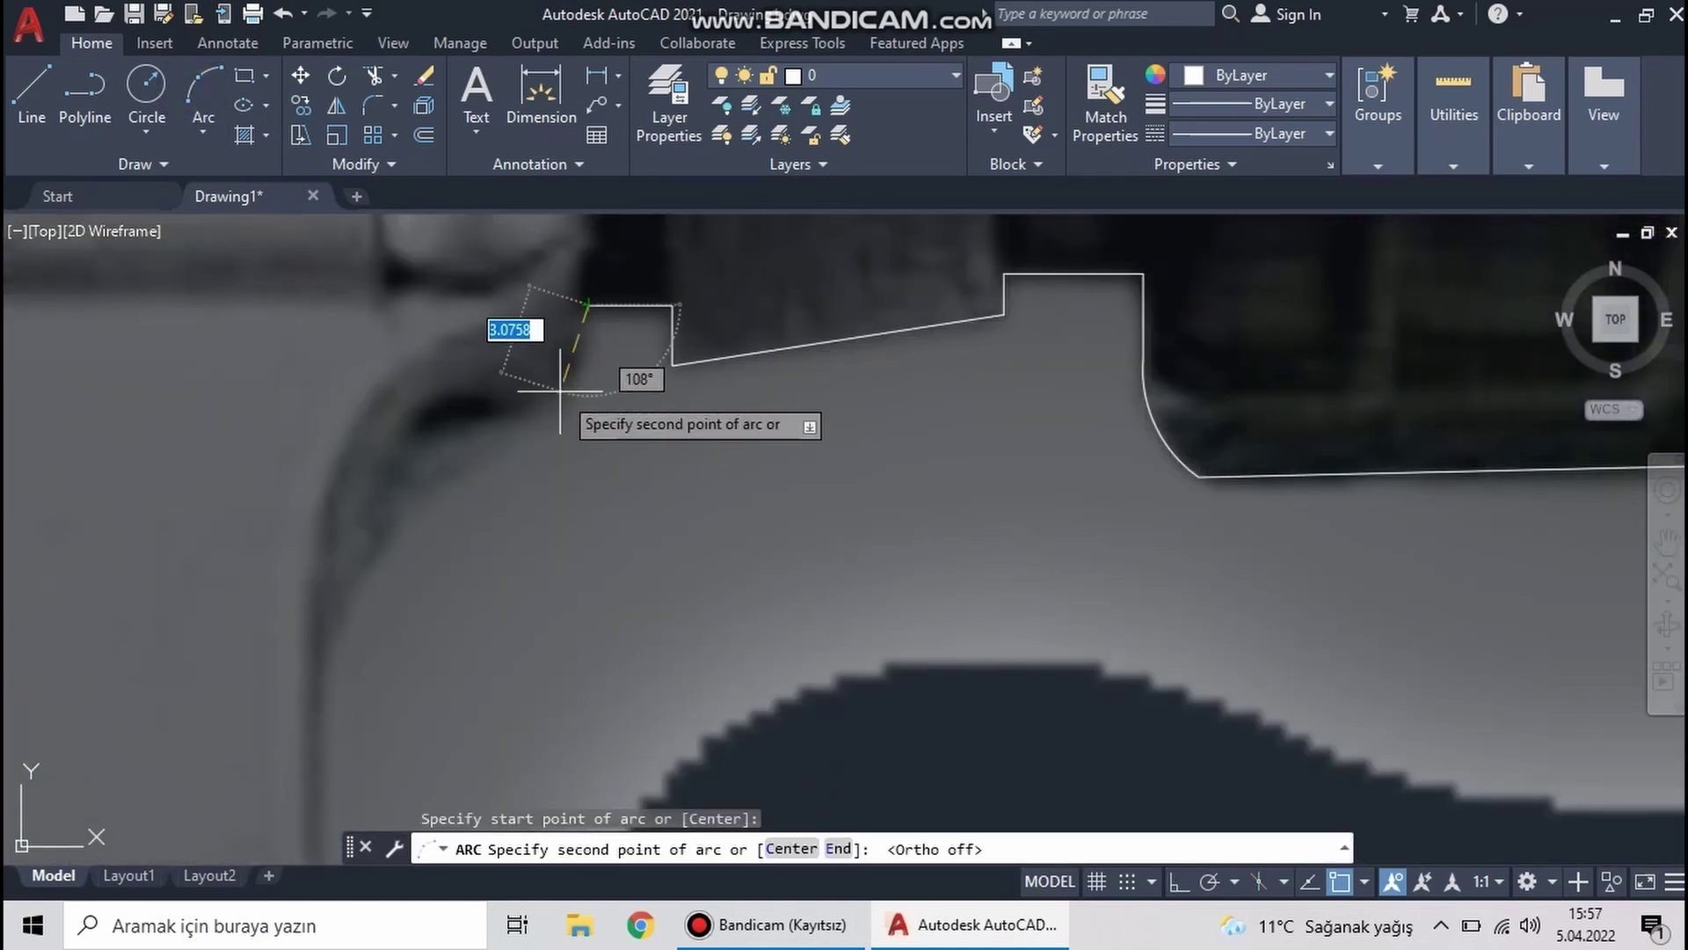
{"action": "left_click", "coordinate": [559, 392]}
{"action": "left_click", "coordinate": [499, 431]}
Add a second arc descending toward the magazine well, then cancel a stray line
{"action": "left_click", "coordinate": [199, 93]}
{"action": "left_click", "coordinate": [499, 431]}
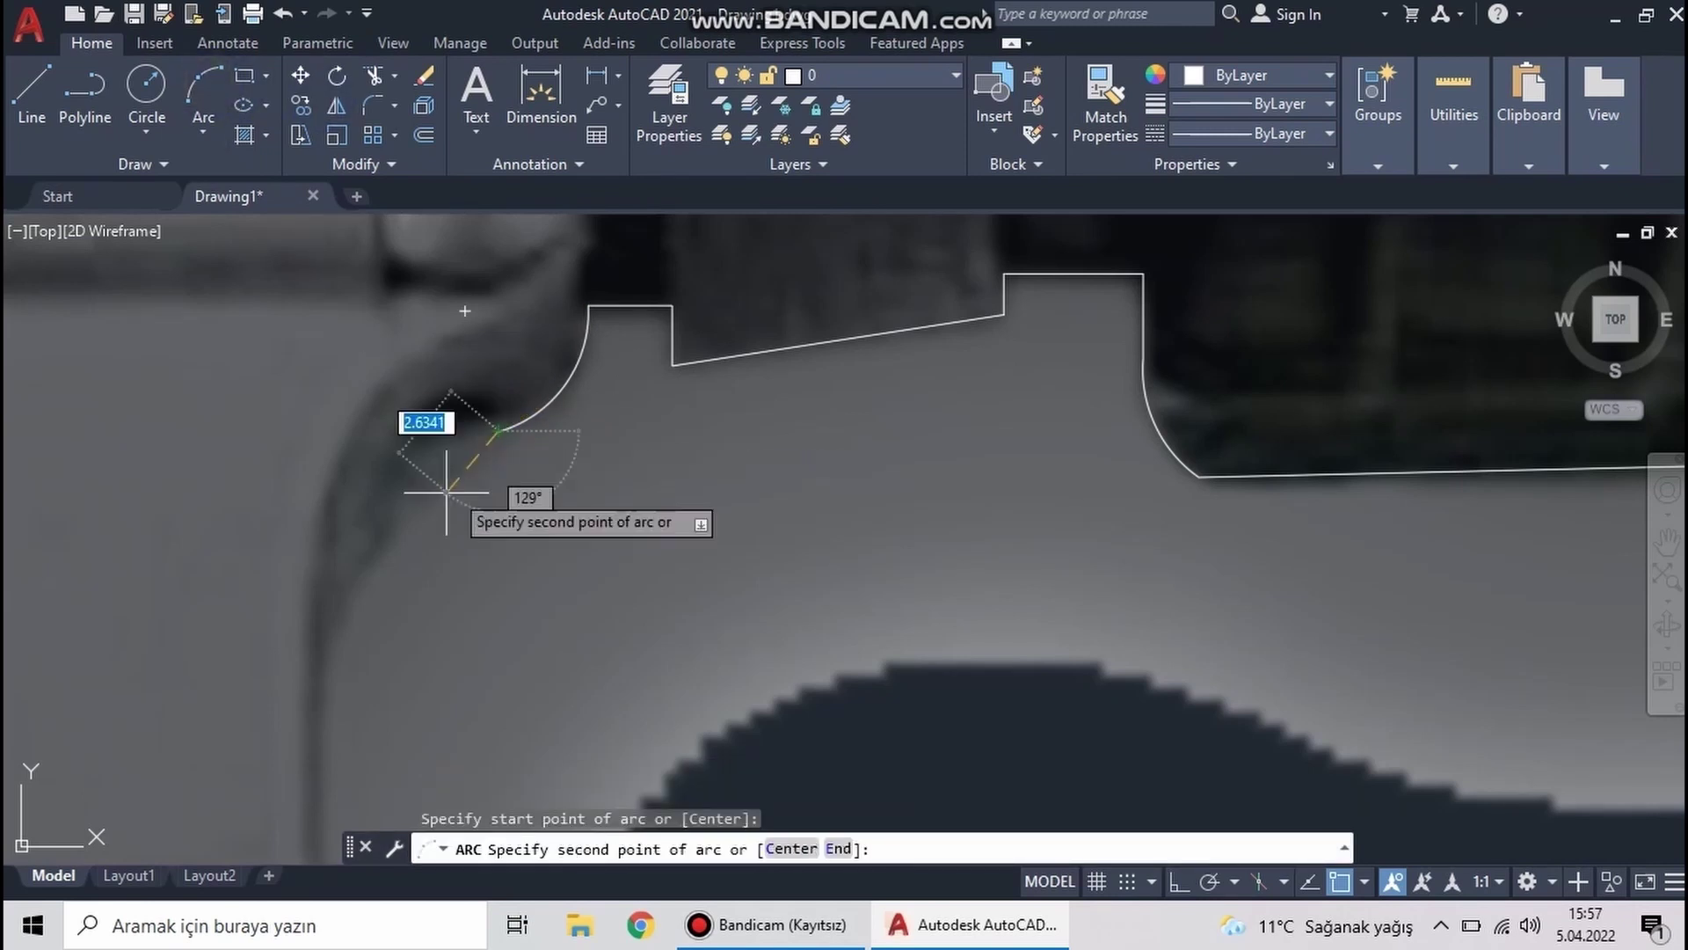
{"action": "left_click", "coordinate": [413, 497]}
{"action": "left_click", "coordinate": [317, 699]}
{"action": "scroll", "coordinate": [519, 501], "scroll_direction": "down", "scroll_amount": 8}
{"action": "scroll", "coordinate": [515, 497], "scroll_direction": "up", "scroll_amount": 4}
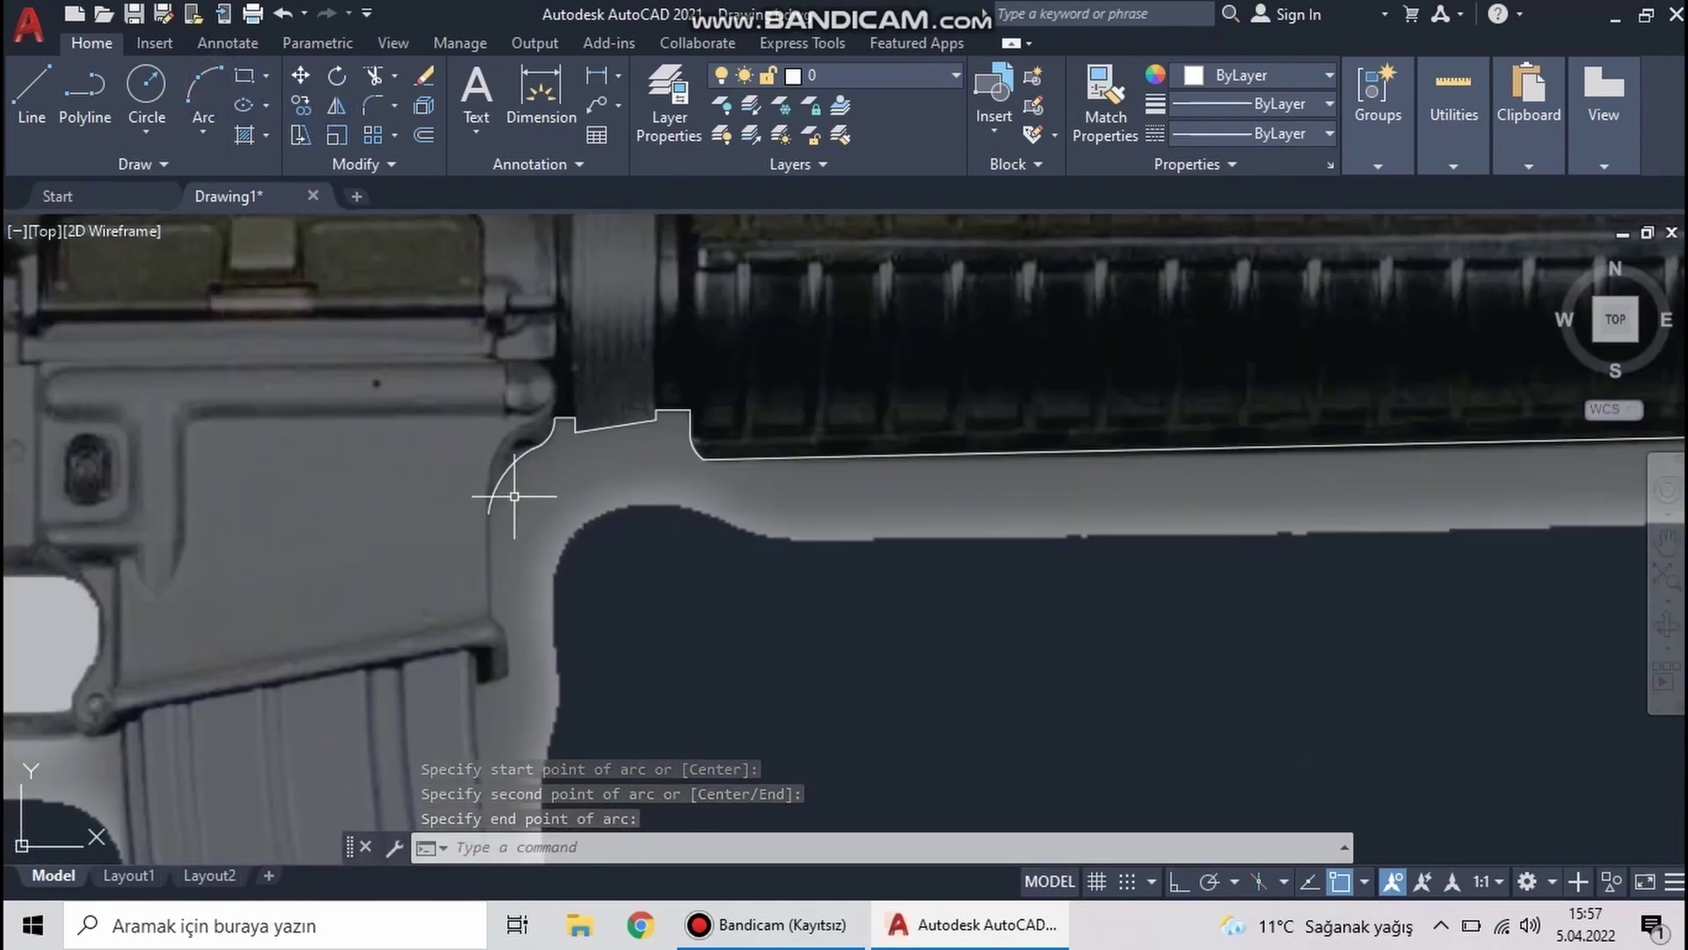
{"action": "left_click", "coordinate": [35, 88]}
{"action": "key", "text": "Escape"}
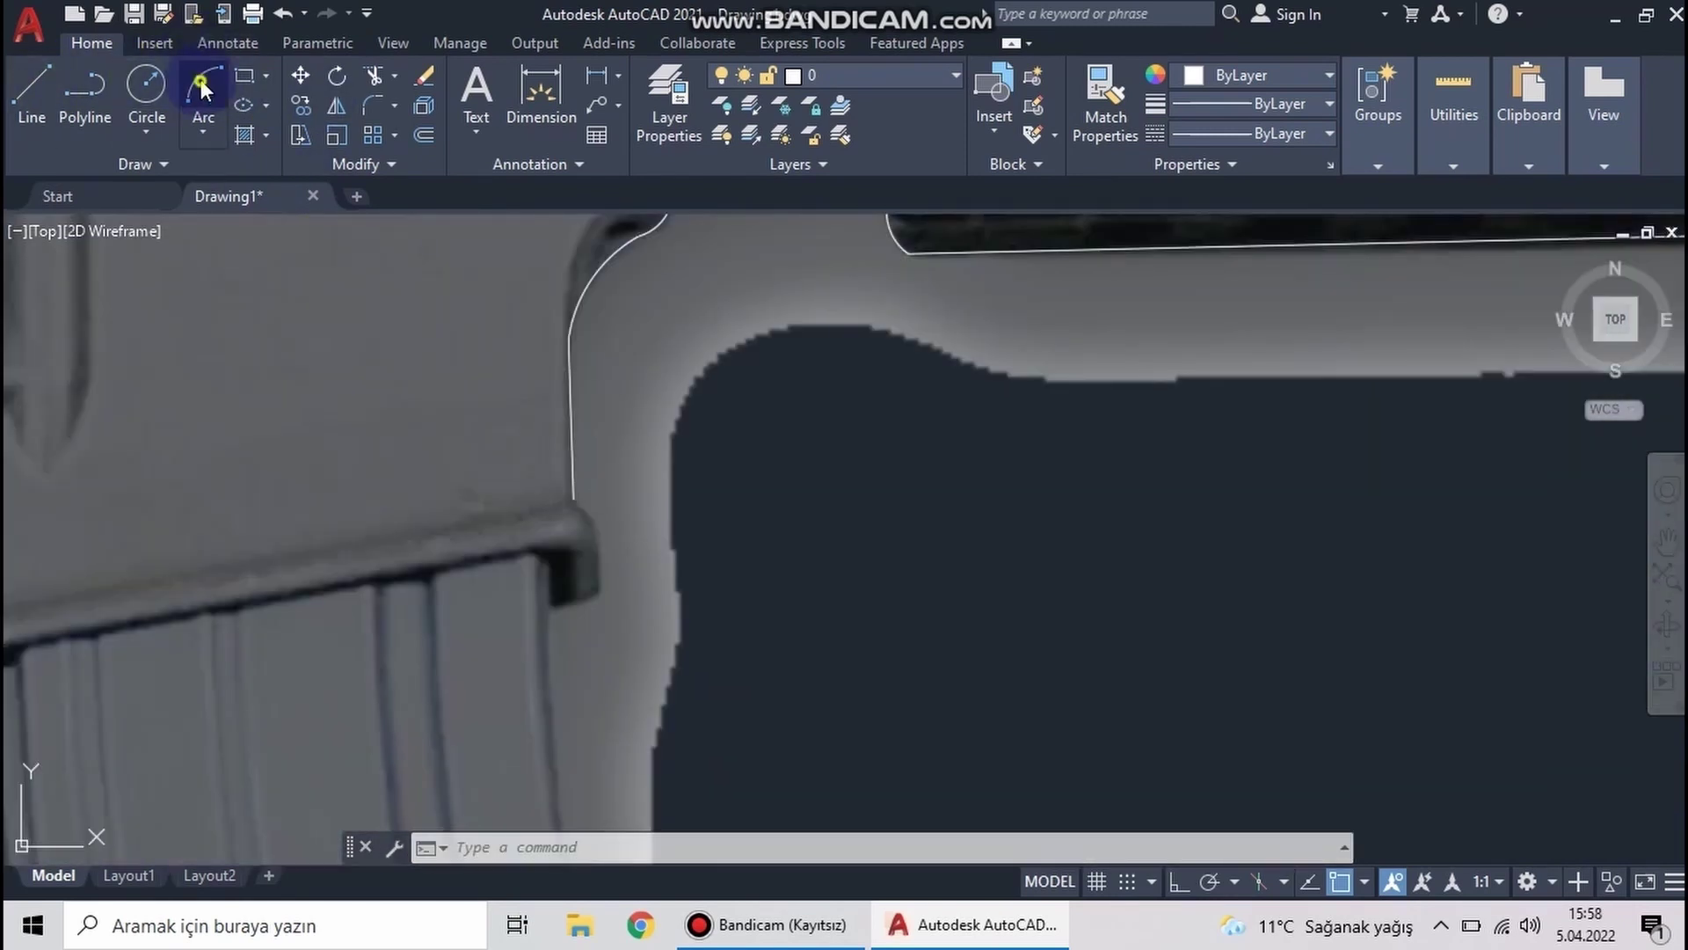
Draw a three-point arc along the magazine well curve
{"action": "left_click", "coordinate": [199, 92]}
{"action": "left_click", "coordinate": [573, 500]}
{"action": "left_click", "coordinate": [593, 531]}
{"action": "left_click", "coordinate": [601, 588]}
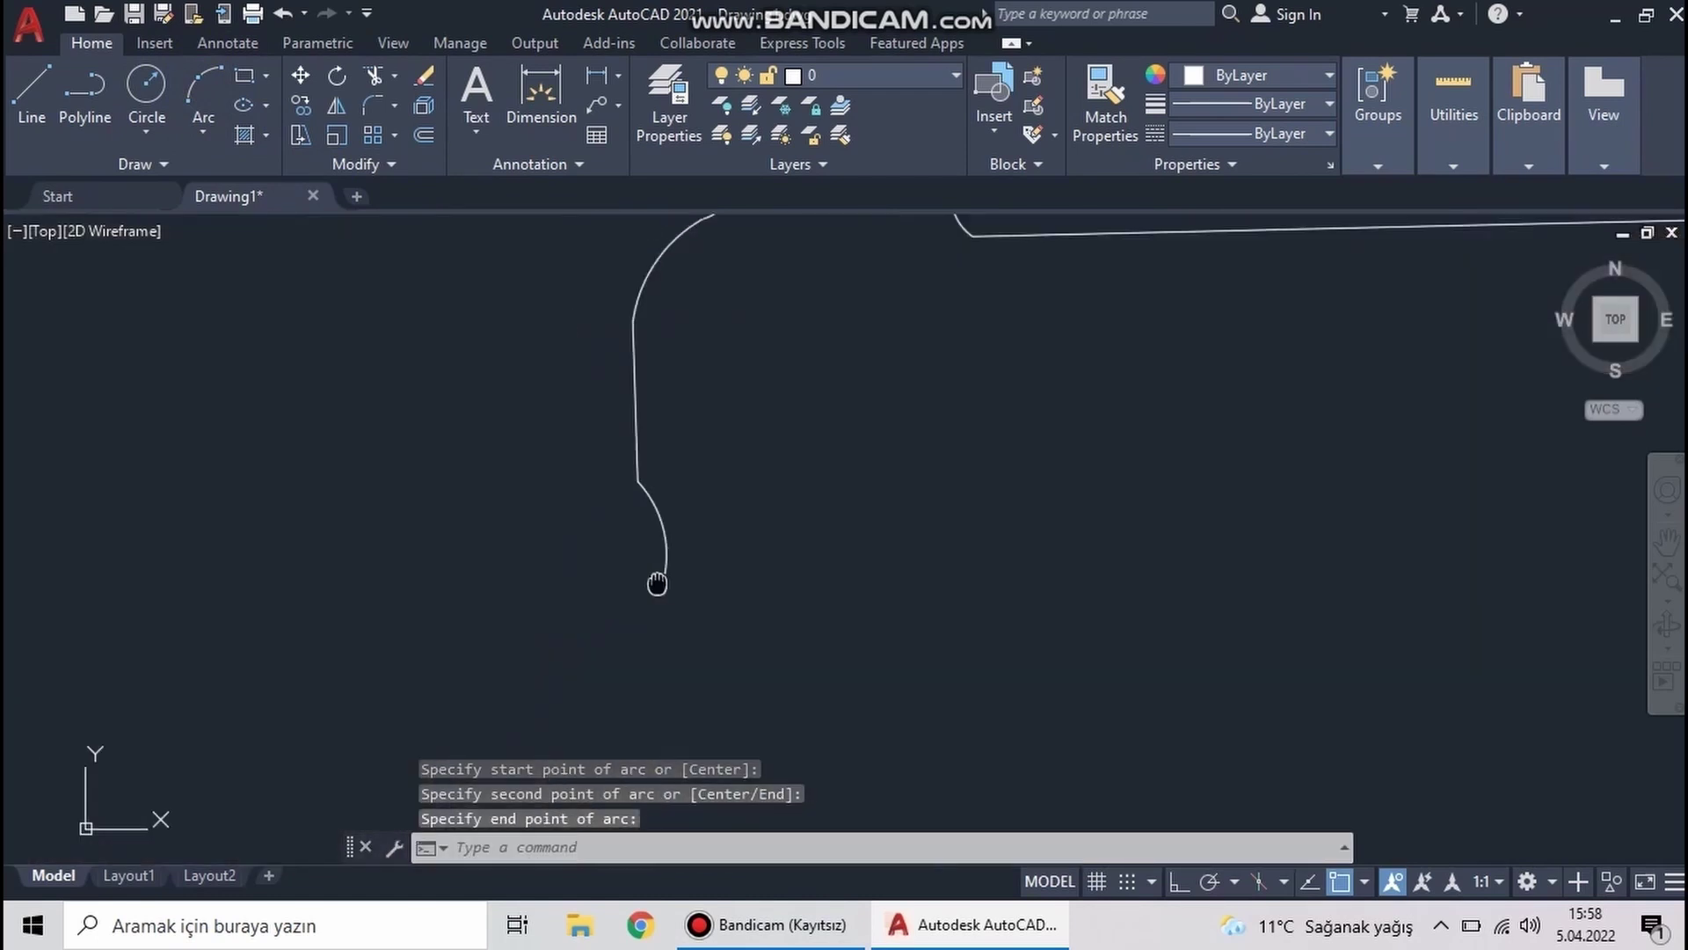
Trace a line down the magazine edge, undoing the misplaced last segment
{"action": "left_click", "coordinate": [35, 88]}
{"action": "scroll", "coordinate": [633, 546], "scroll_direction": "up", "scroll_amount": 2}
{"action": "left_click", "coordinate": [659, 539]}
{"action": "left_click", "coordinate": [556, 580]}
{"action": "scroll", "coordinate": [545, 459], "scroll_direction": "down", "scroll_amount": 3}
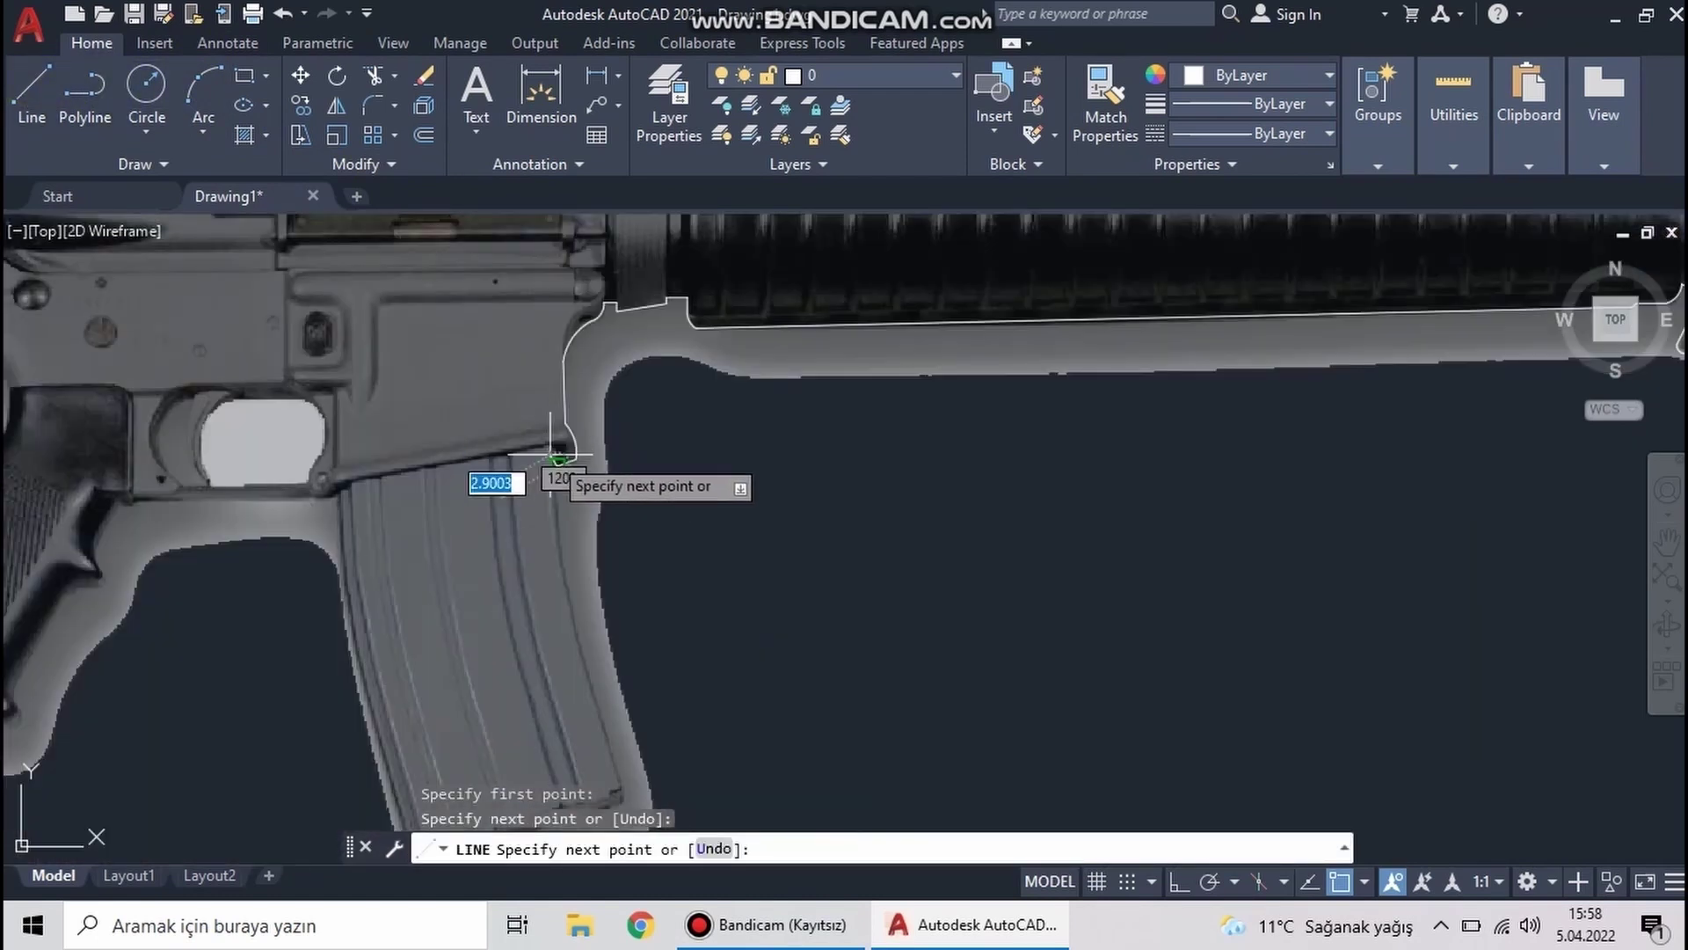
{"action": "scroll", "coordinate": [558, 479], "scroll_direction": "up", "scroll_amount": 3}
{"action": "scroll", "coordinate": [592, 475], "scroll_direction": "up", "scroll_amount": 1}
{"action": "scroll", "coordinate": [557, 475], "scroll_direction": "up", "scroll_amount": 1}
{"action": "key", "text": "ctrl+z"}
{"action": "scroll", "coordinate": [601, 318], "scroll_direction": "down", "scroll_amount": 3}
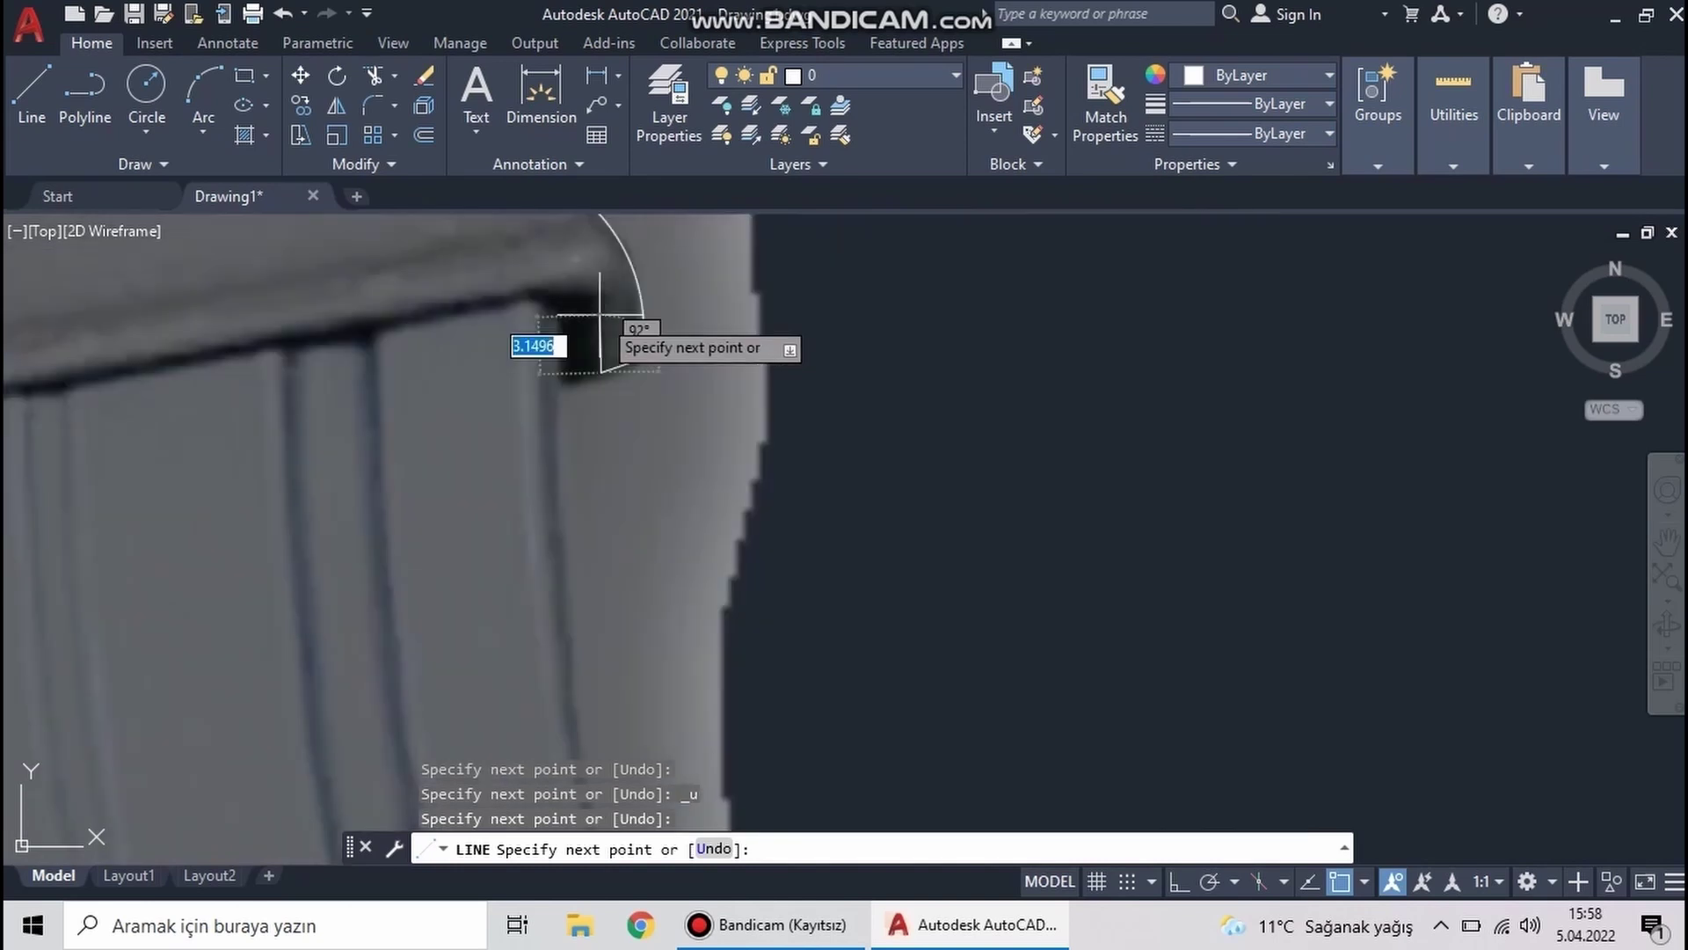
{"action": "key", "text": "Escape"}
Attempt an arc at the magazine corner, cancelling the misplaced points
{"action": "left_click", "coordinate": [204, 88]}
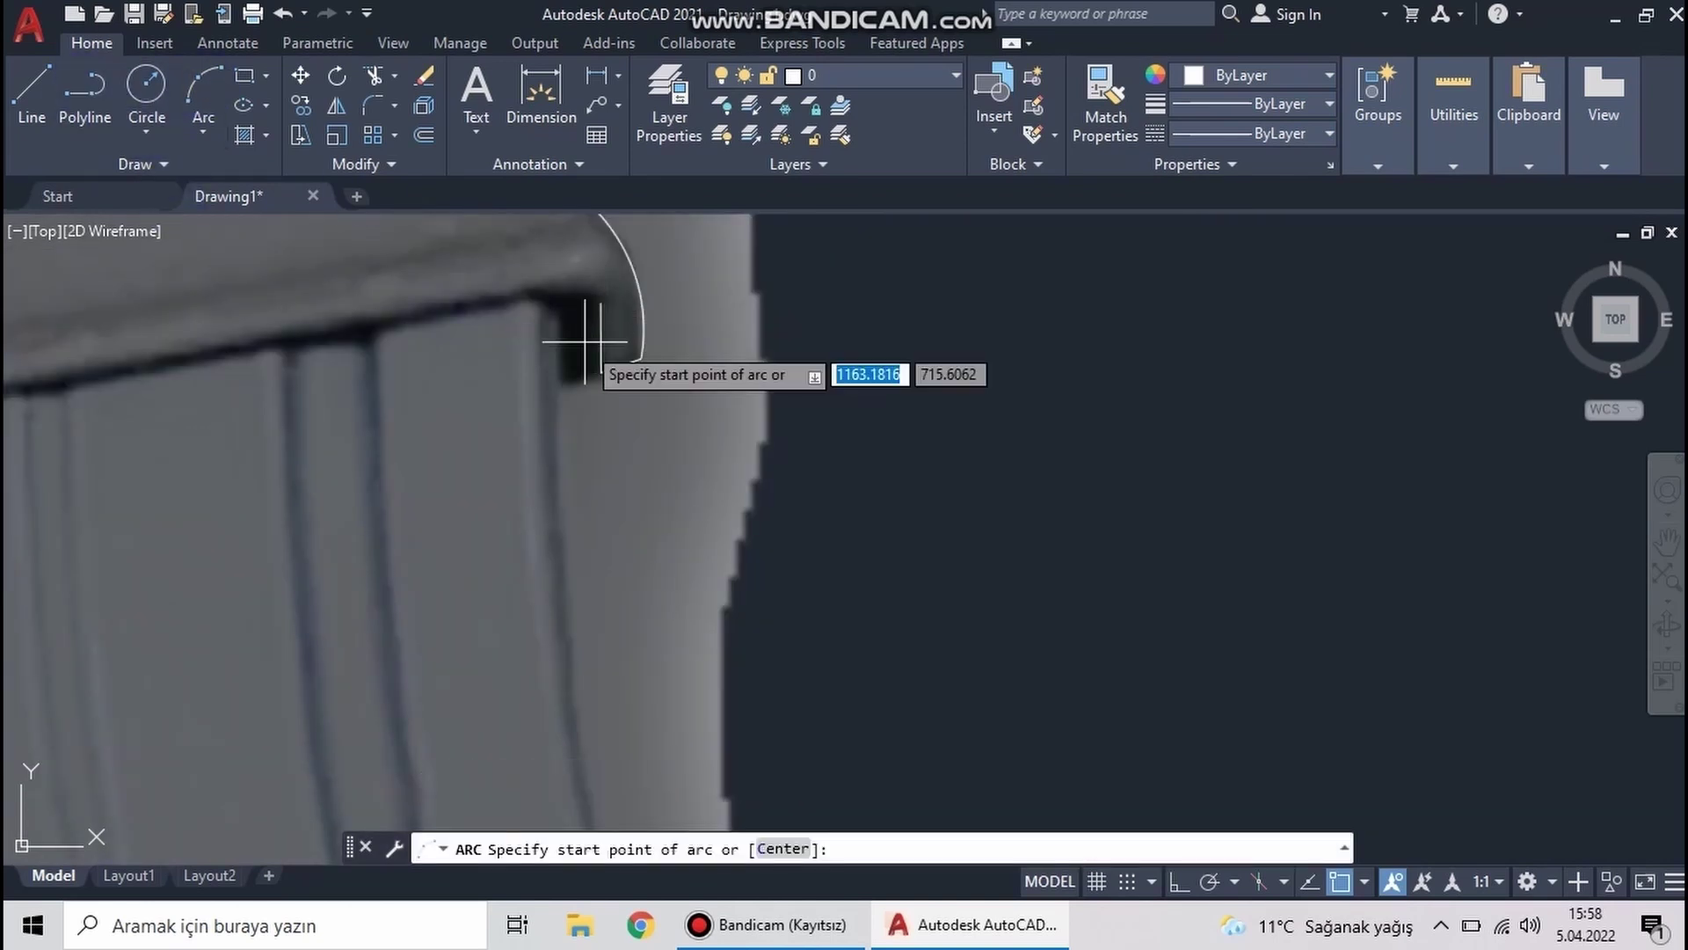
{"action": "left_click", "coordinate": [601, 286]}
{"action": "key", "text": "Escape"}
{"action": "scroll", "coordinate": [585, 471], "scroll_direction": "up", "scroll_amount": 5}
{"action": "key", "text": "Return"}
{"action": "left_click", "coordinate": [626, 459]}
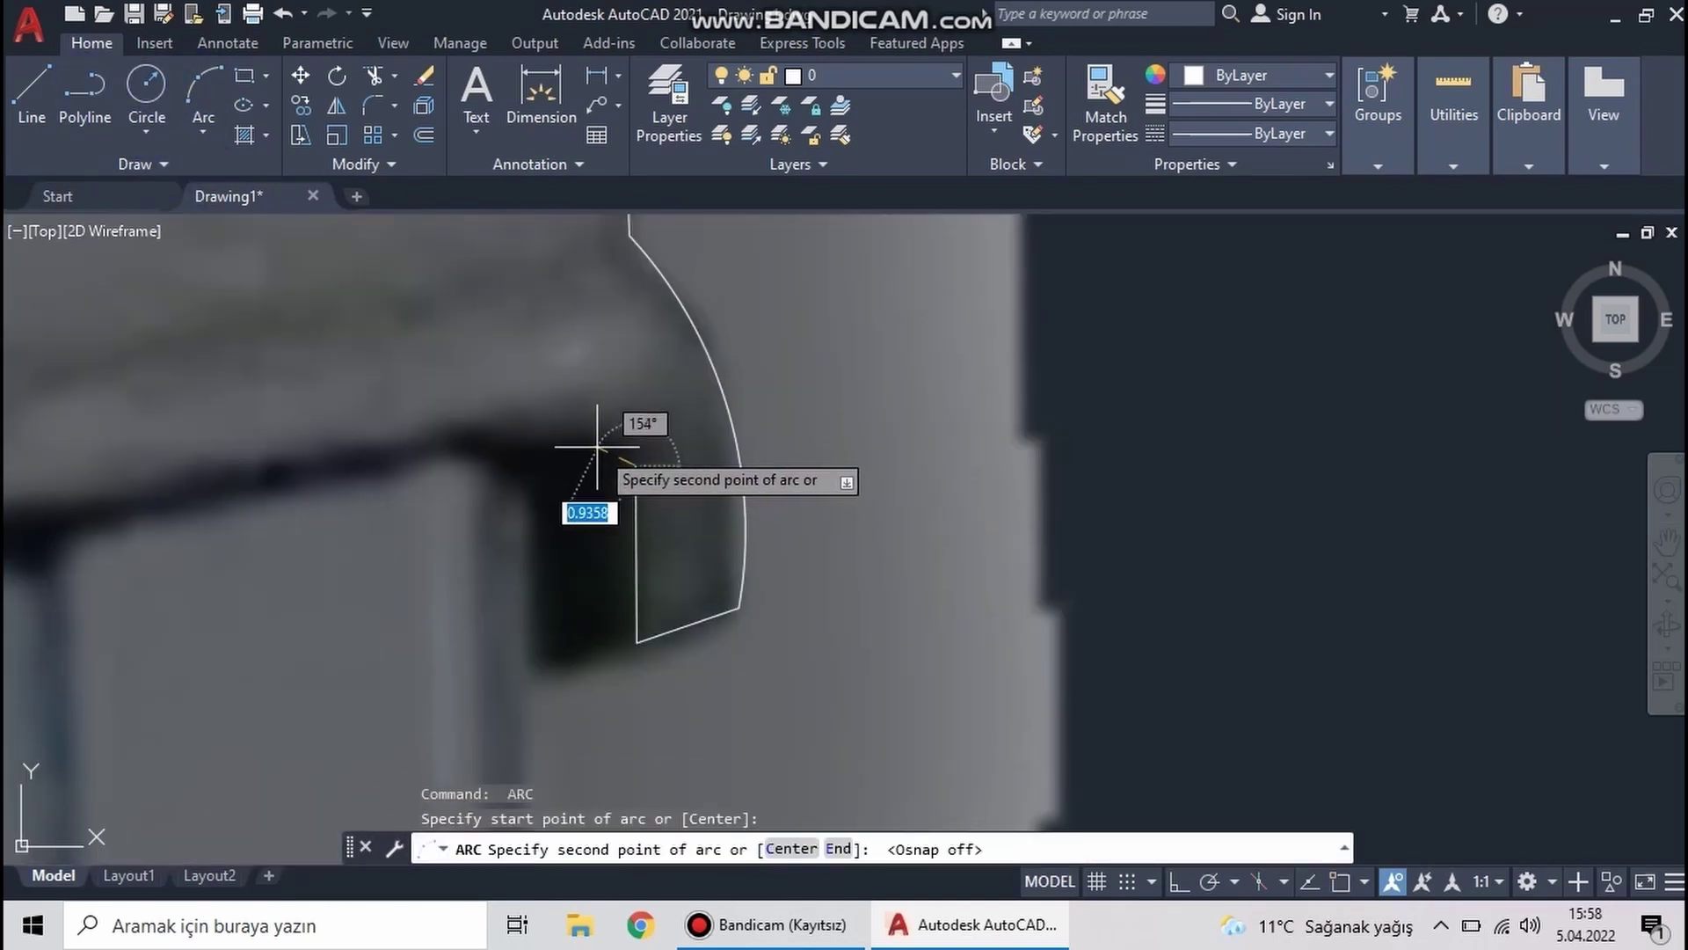
{"action": "key", "text": "Escape"}
{"action": "scroll", "coordinate": [1257, 514], "scroll_direction": "down", "scroll_amount": 2}
Draw a line from the magazine well corner to the pin hole and check its endpoint
{"action": "left_click", "coordinate": [32, 88]}
{"action": "scroll", "coordinate": [874, 521], "scroll_direction": "up", "scroll_amount": 2}
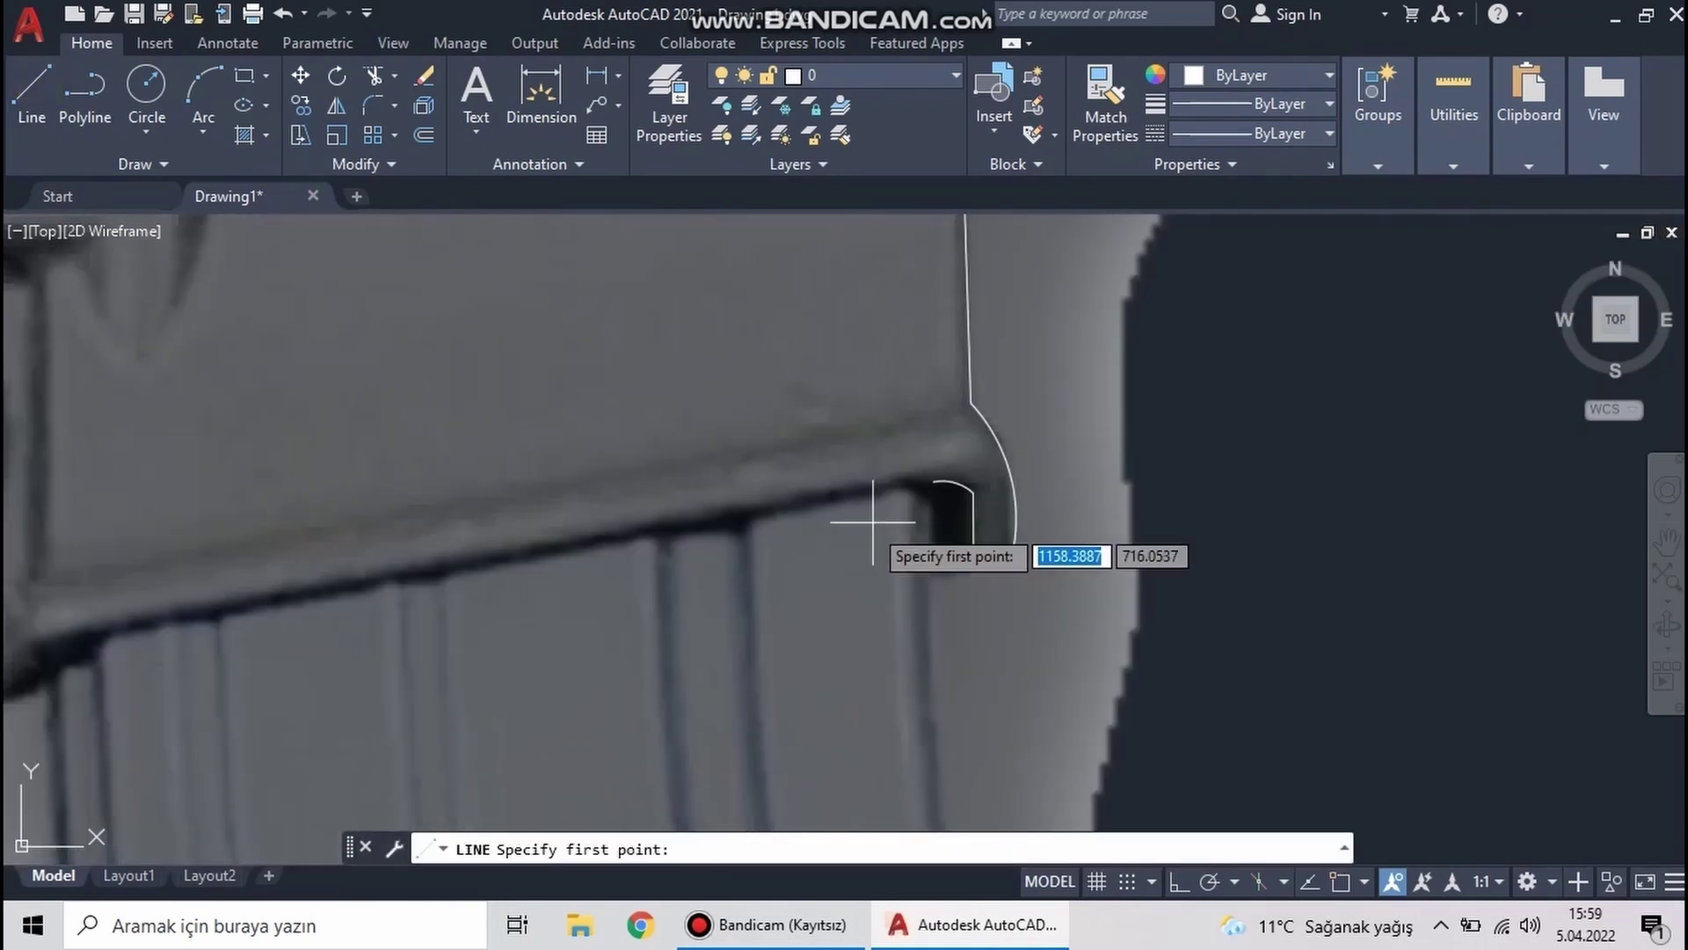
{"action": "scroll", "coordinate": [747, 567], "scroll_direction": "down", "scroll_amount": 2}
{"action": "scroll", "coordinate": [743, 571], "scroll_direction": "up", "scroll_amount": 2}
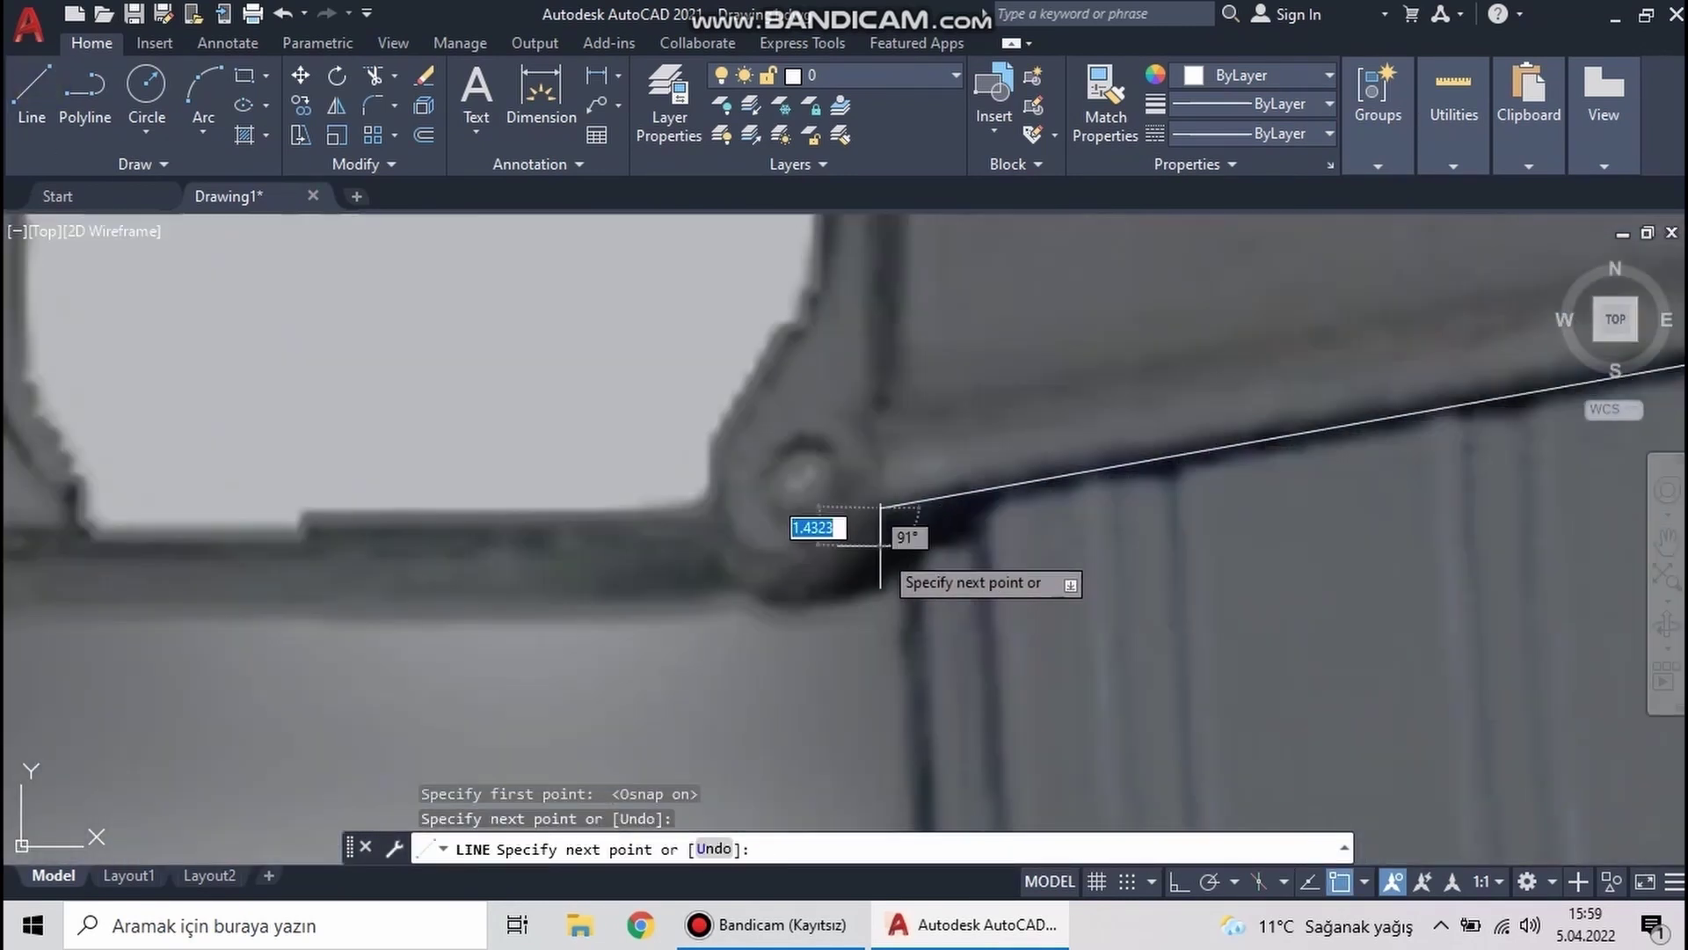
{"action": "left_click", "coordinate": [755, 563]}
{"action": "key", "text": "Escape"}
{"action": "left_click", "coordinate": [879, 592]}
{"action": "scroll", "coordinate": [879, 593], "scroll_direction": "up", "scroll_amount": 1}
{"action": "left_click", "coordinate": [818, 592]}
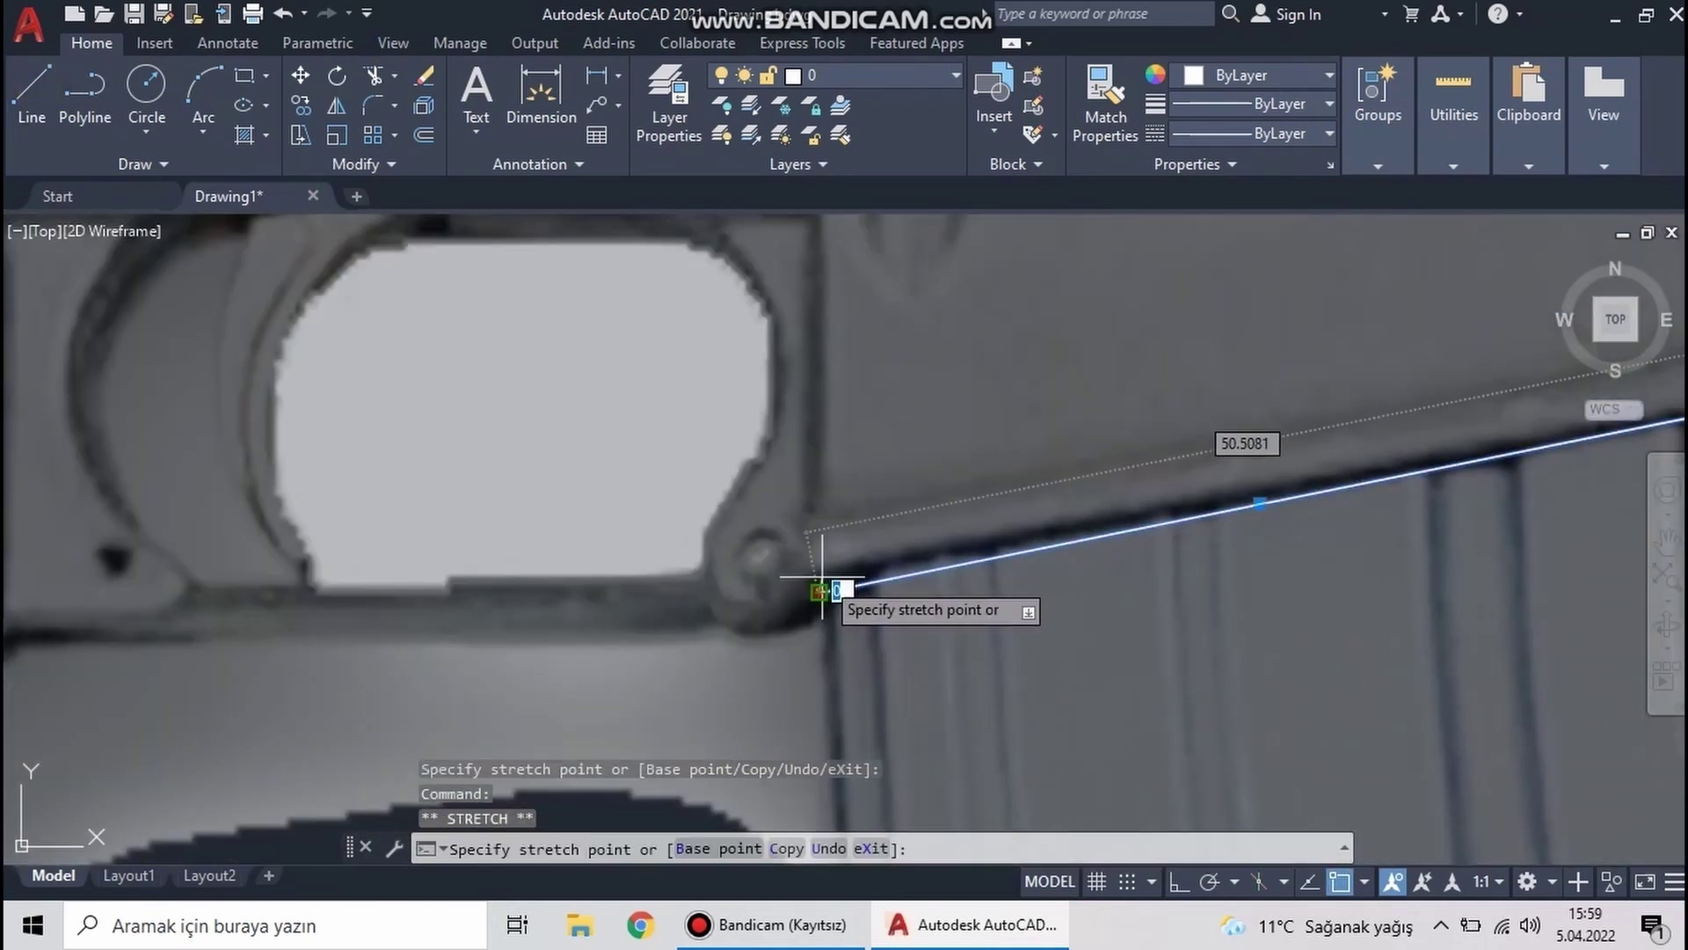
{"action": "key", "text": "Escape"}
{"action": "scroll", "coordinate": [772, 604], "scroll_direction": "down", "scroll_amount": 3}
{"action": "scroll", "coordinate": [917, 567], "scroll_direction": "up", "scroll_amount": 4}
Arc around the pin hole and line along the trigger guard bottom
{"action": "type", "text": "a"}
{"action": "key", "text": "Return"}
{"action": "left_click", "coordinate": [666, 602]}
{"action": "scroll", "coordinate": [704, 616], "scroll_direction": "down", "scroll_amount": 4}
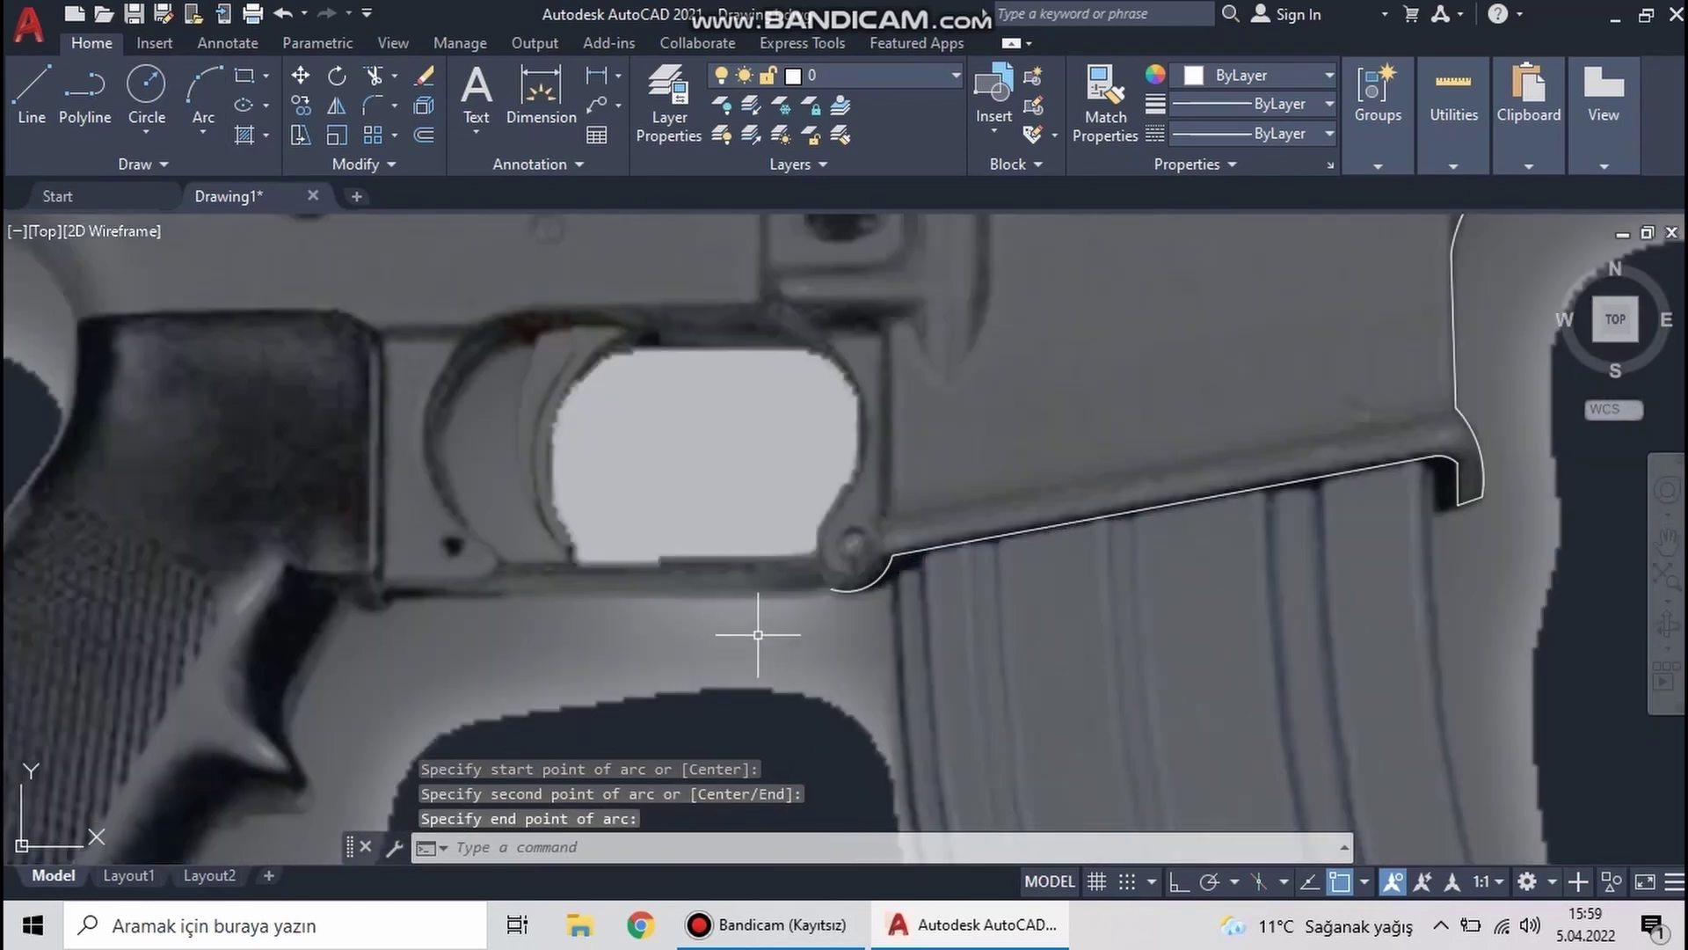
{"action": "type", "text": "l"}
{"action": "key", "text": "Return"}
{"action": "left_click", "coordinate": [391, 594]}
{"action": "key", "text": "Escape"}
Draw the trigger guard arc ending at the grip corner
{"action": "key", "text": "a"}
{"action": "key", "text": "Return"}
{"action": "left_click", "coordinate": [520, 620]}
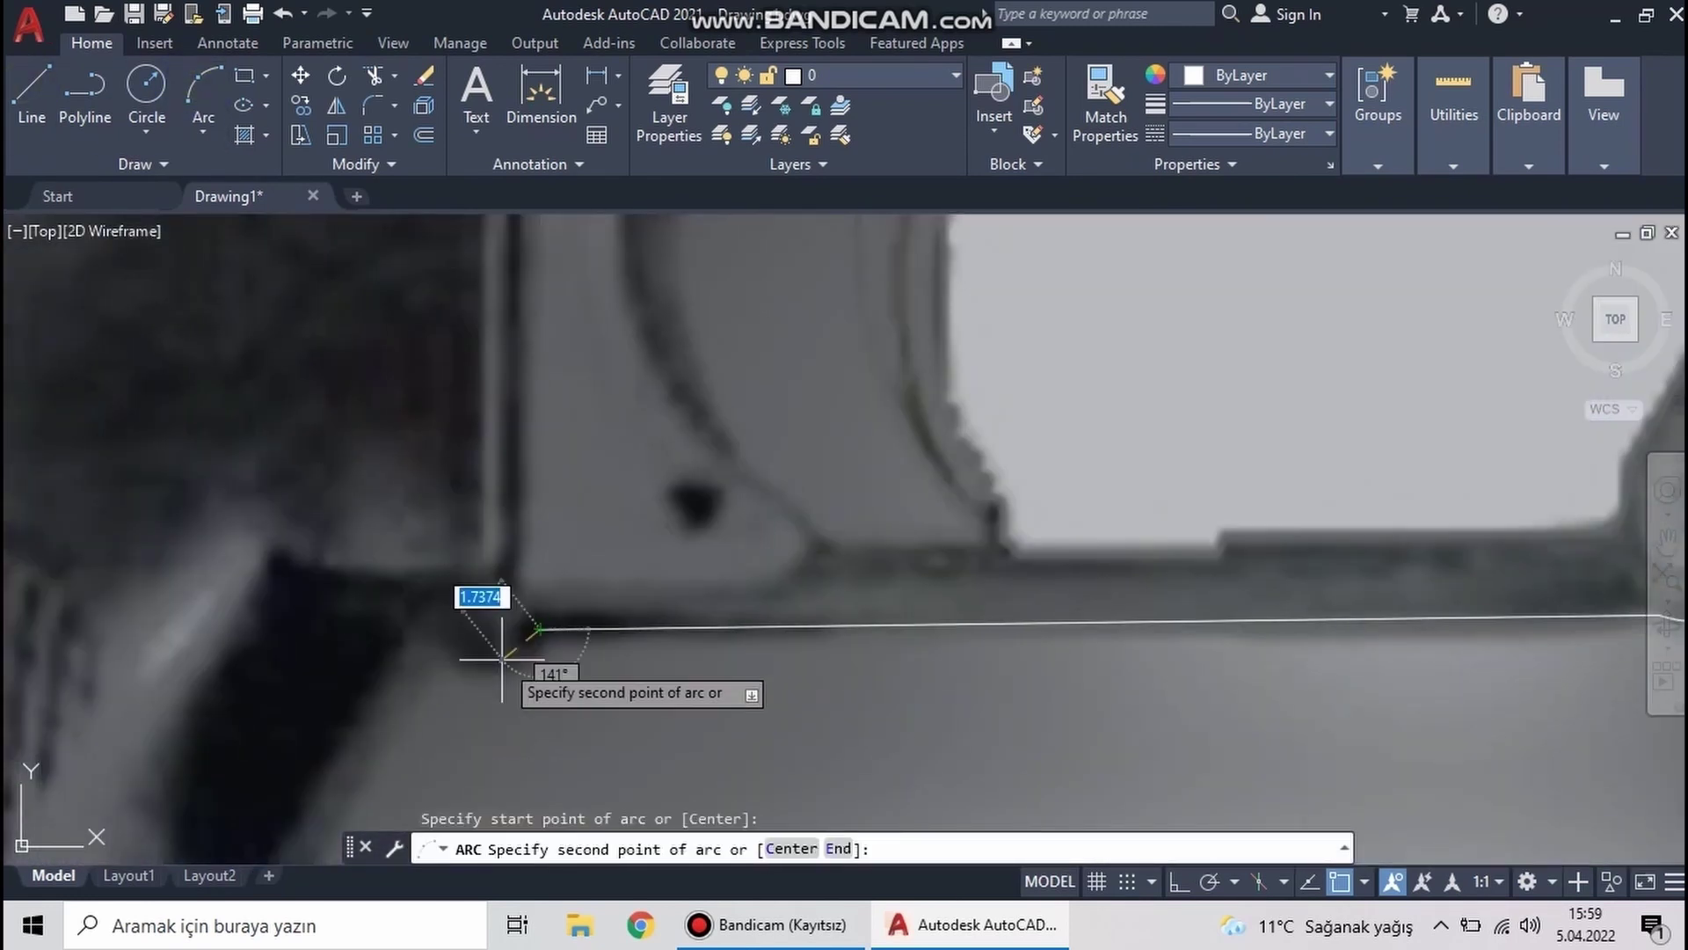
{"action": "left_click", "coordinate": [754, 633]}
{"action": "type", "text": "l"}
{"action": "key", "text": "Return"}
{"action": "left_click", "coordinate": [1004, 485]}
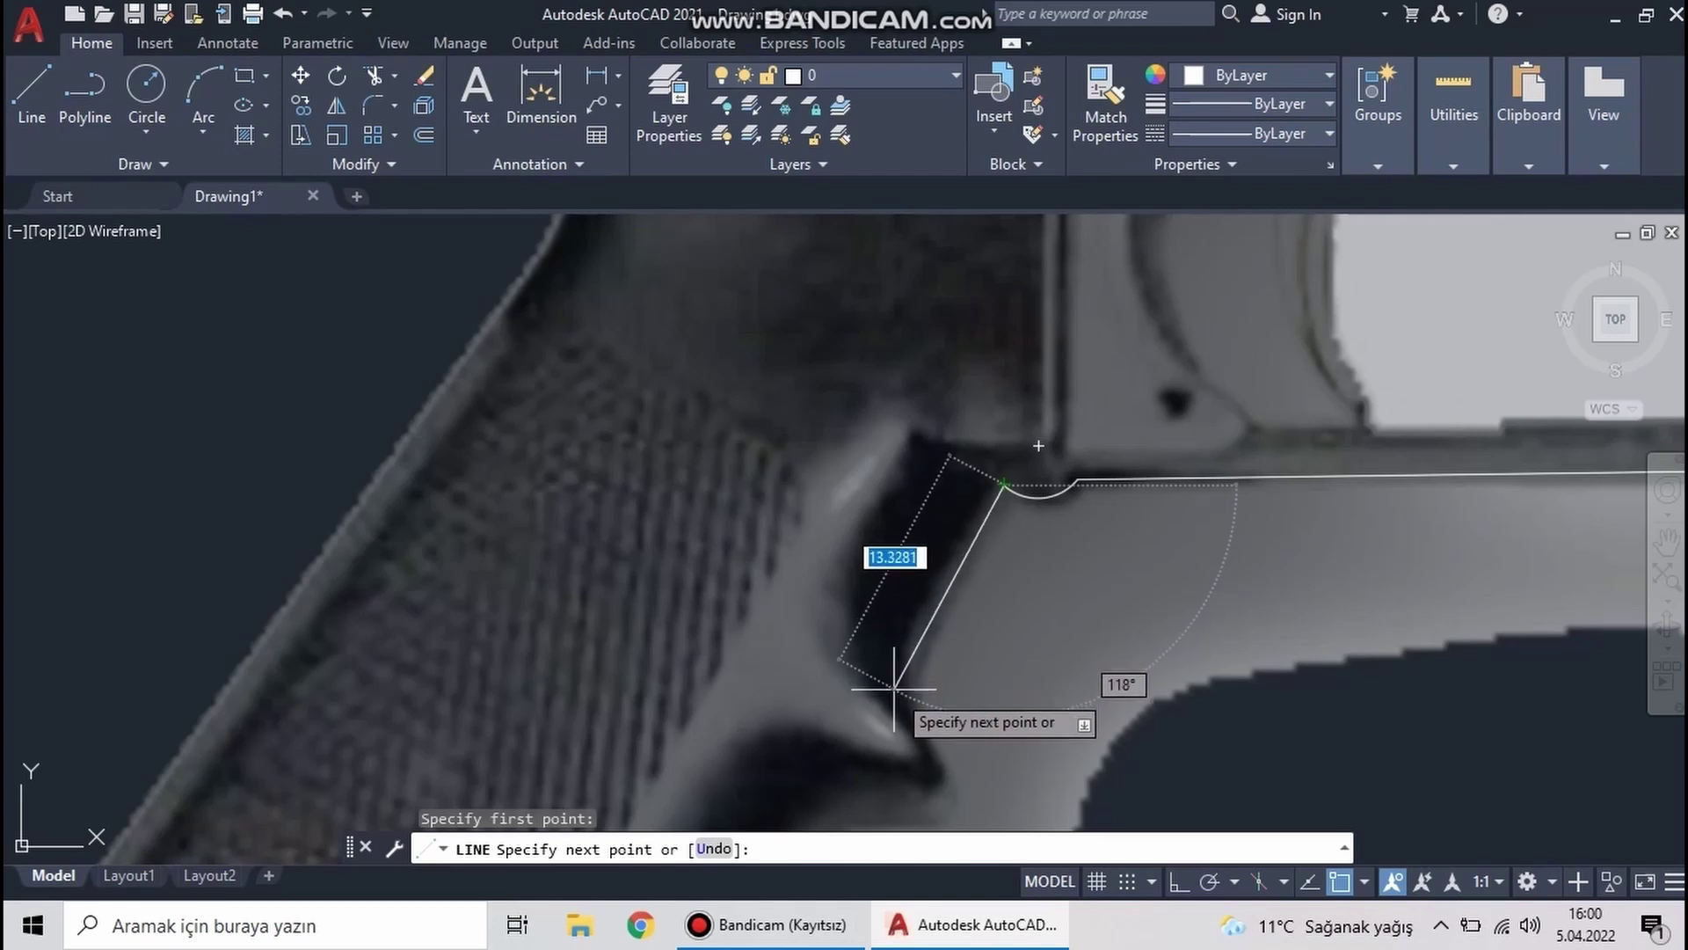
{"action": "scroll", "coordinate": [895, 687], "scroll_direction": "down", "scroll_amount": 3}
{"action": "scroll", "coordinate": [754, 490], "scroll_direction": "up", "scroll_amount": 3}
{"action": "key", "text": "Escape"}
{"action": "scroll", "coordinate": [753, 490], "scroll_direction": "down", "scroll_amount": 2}
{"action": "scroll", "coordinate": [799, 630], "scroll_direction": "up", "scroll_amount": 2}
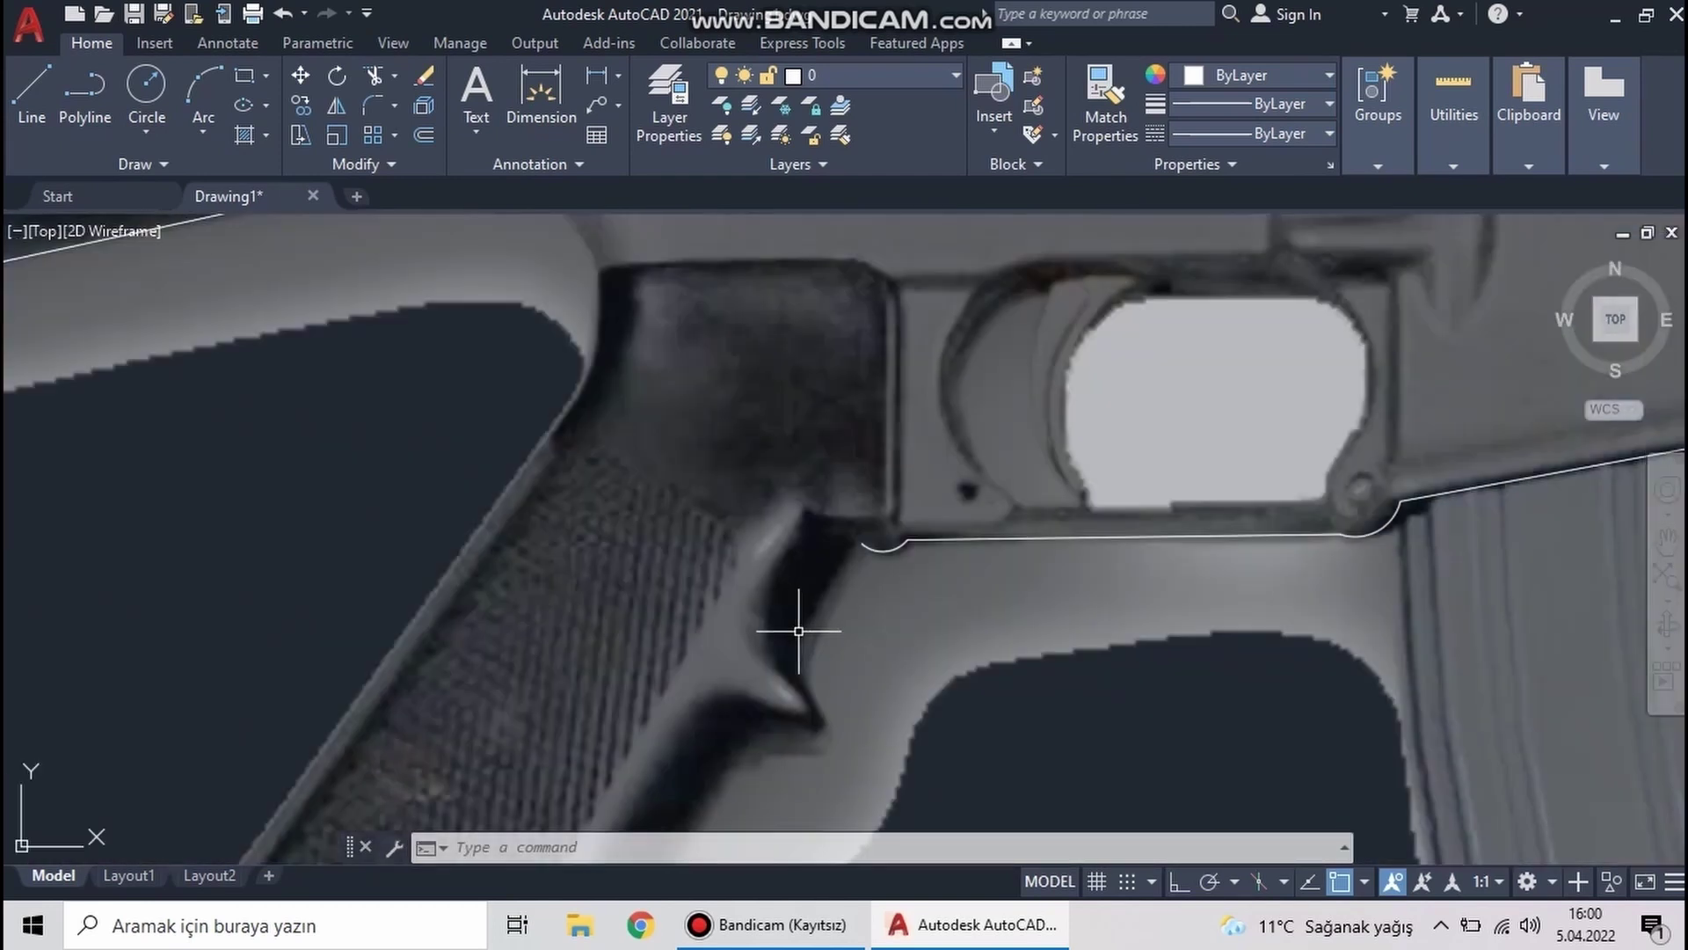
Trace the grip front with a line and an arc to the grip's lower corner
{"action": "type", "text": "l"}
{"action": "key", "text": "Return"}
{"action": "scroll", "coordinate": [595, 457], "scroll_direction": "down", "scroll_amount": 4}
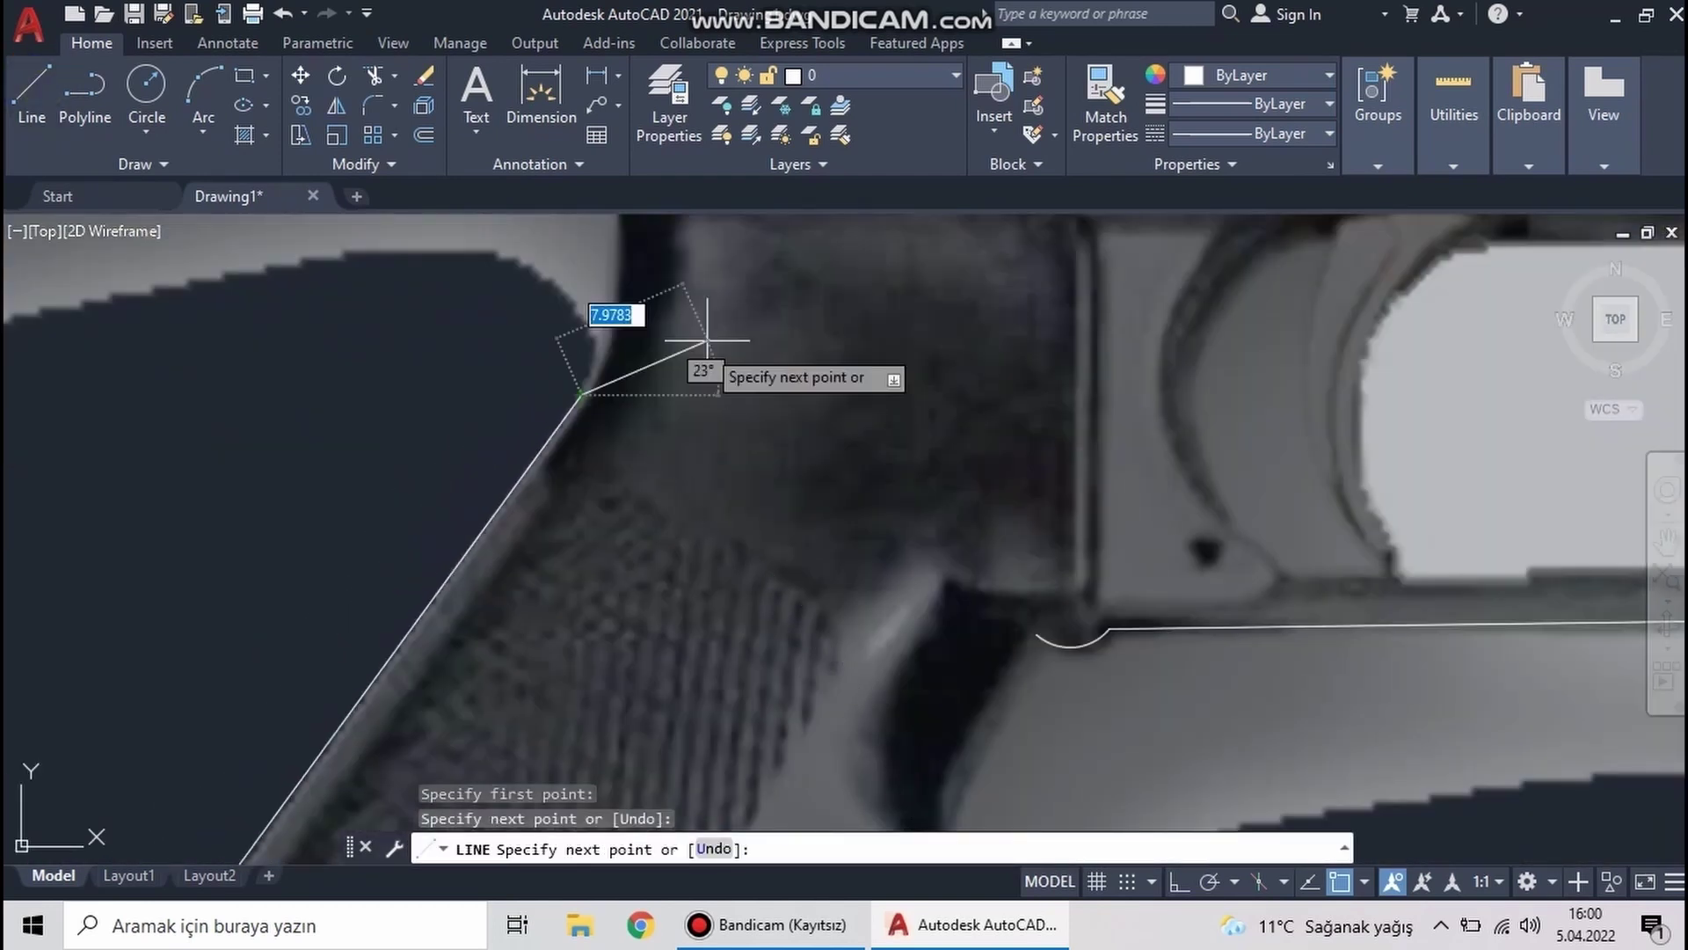
{"action": "left_click", "coordinate": [690, 352]}
{"action": "type", "text": "a"}
{"action": "key", "text": "Return"}
{"action": "left_click", "coordinate": [622, 366]}
{"action": "left_click", "coordinate": [663, 463]}
{"action": "left_click", "coordinate": [563, 459]}
Draw the line along the bottom of the pistol grip
{"action": "left_click", "coordinate": [302, 583]}
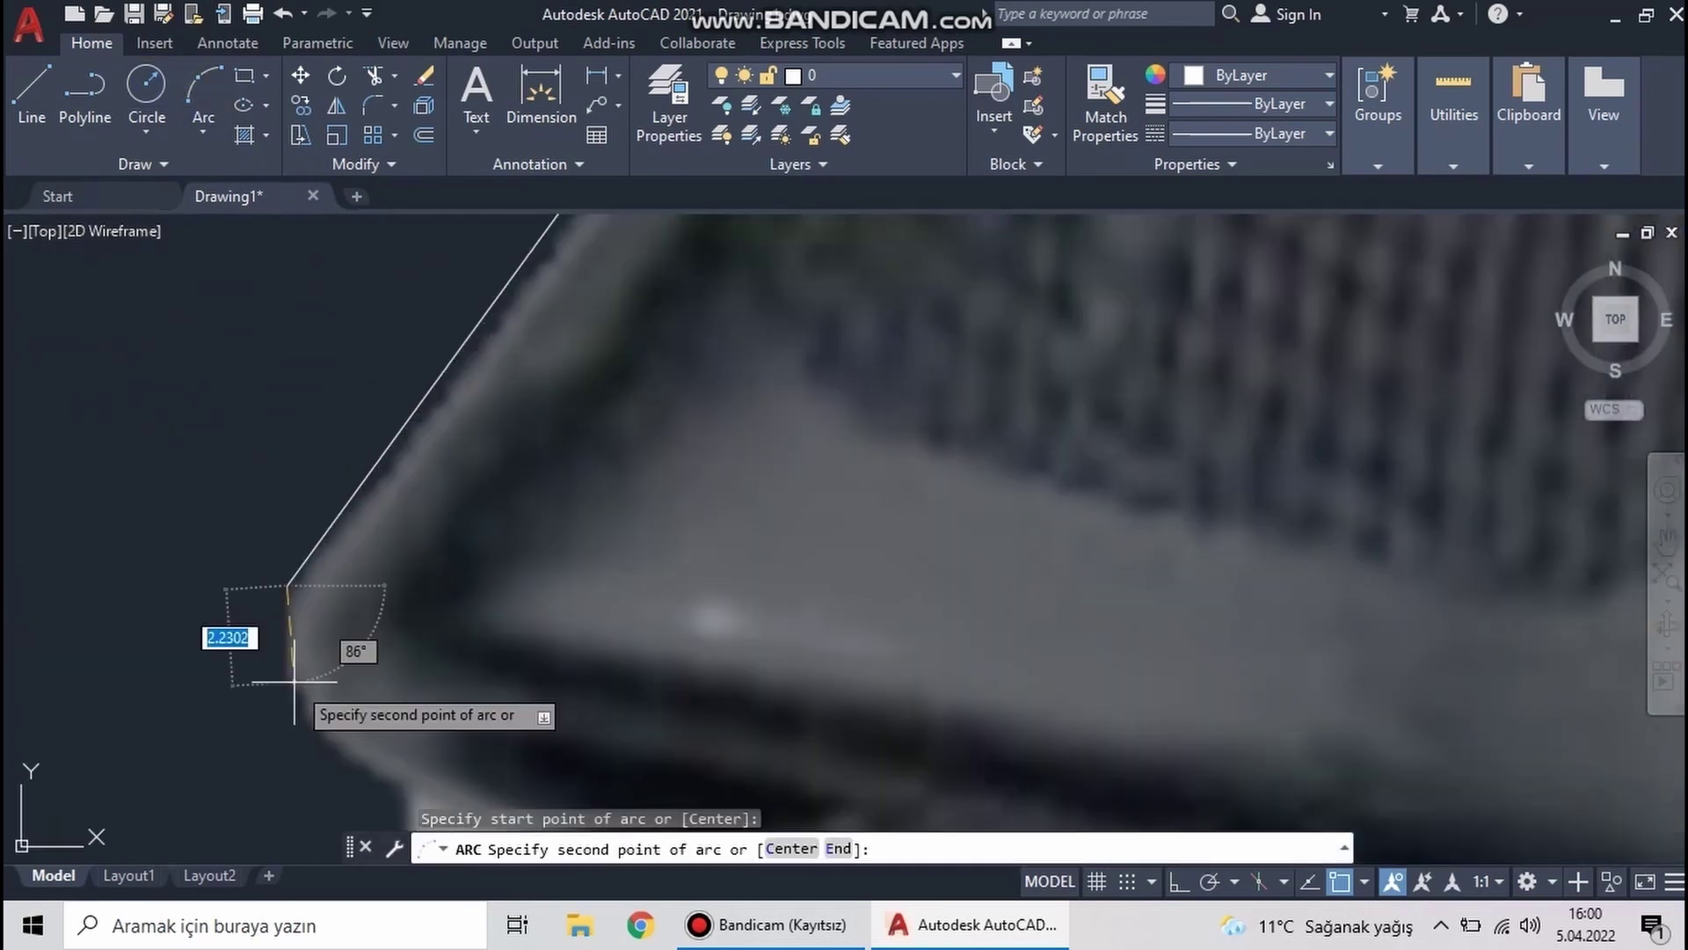
{"action": "left_click", "coordinate": [332, 373]}
{"action": "type", "text": "l"}
{"action": "key", "text": "Return"}
{"action": "key", "text": "Escape"}
Adjust the grip's bottom line endpoint after cancelled arc attempts
{"action": "middle_click_drag", "start_coordinate": [633, 441], "coordinate": [524, 617]}
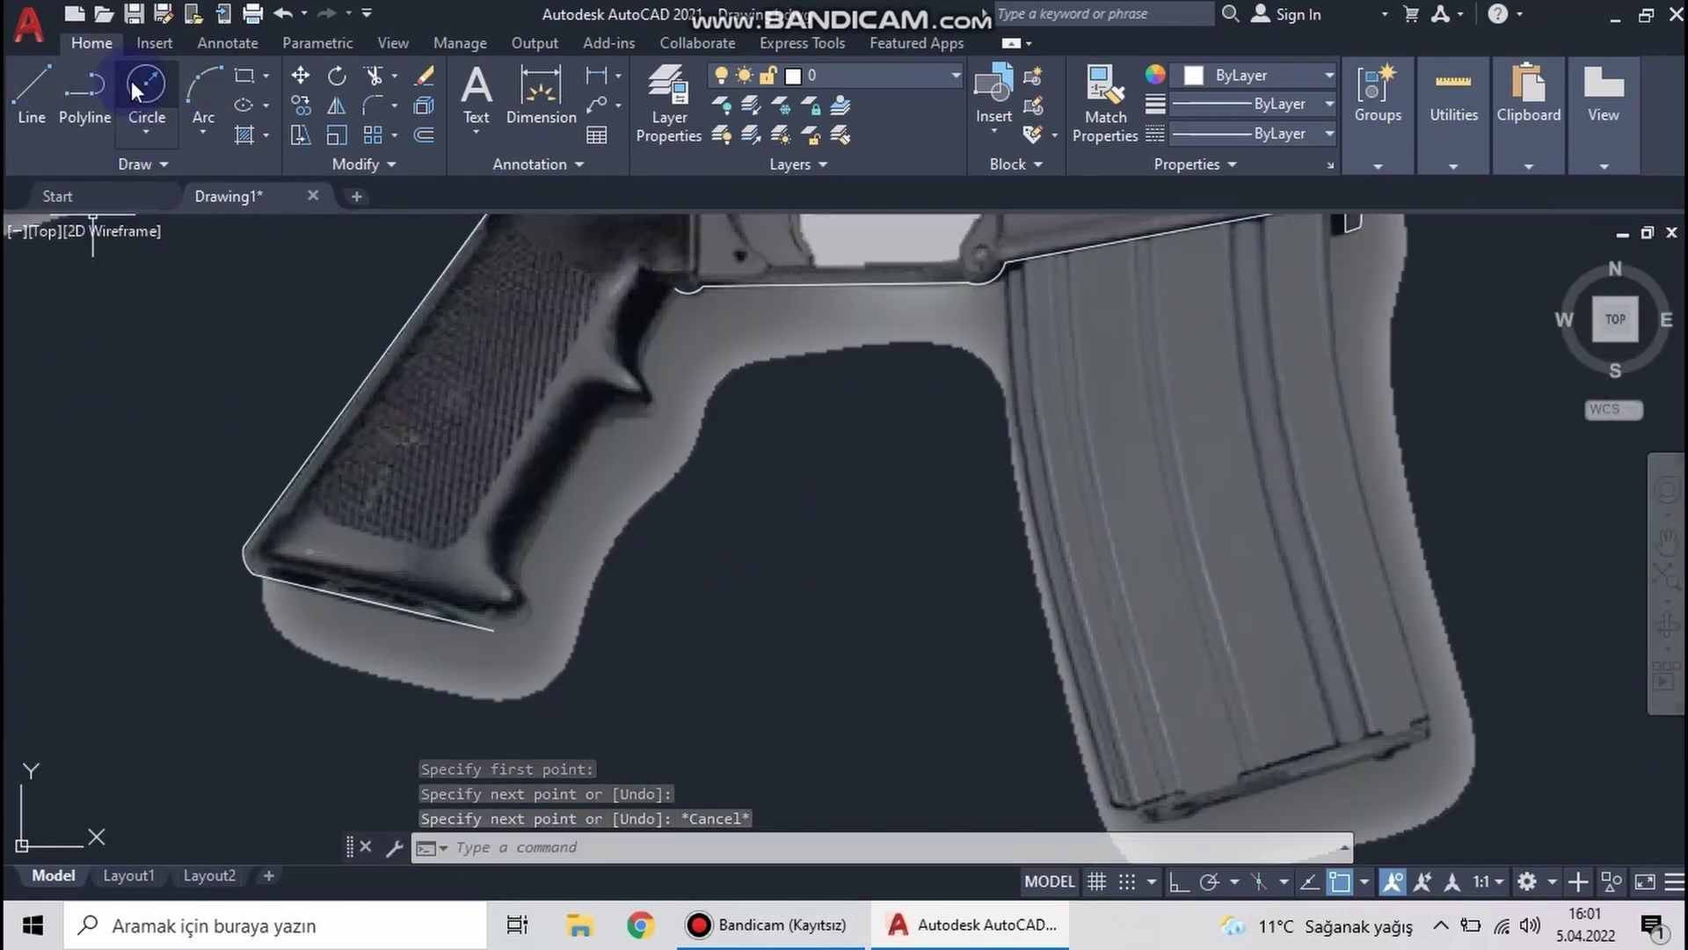
{"action": "type", "text": "a"}
{"action": "key", "text": "Return"}
{"action": "key", "text": "Escape"}
{"action": "scroll", "coordinate": [526, 598], "scroll_direction": "up", "scroll_amount": 3}
{"action": "left_click", "coordinate": [467, 478]}
{"action": "left_click", "coordinate": [392, 565]}
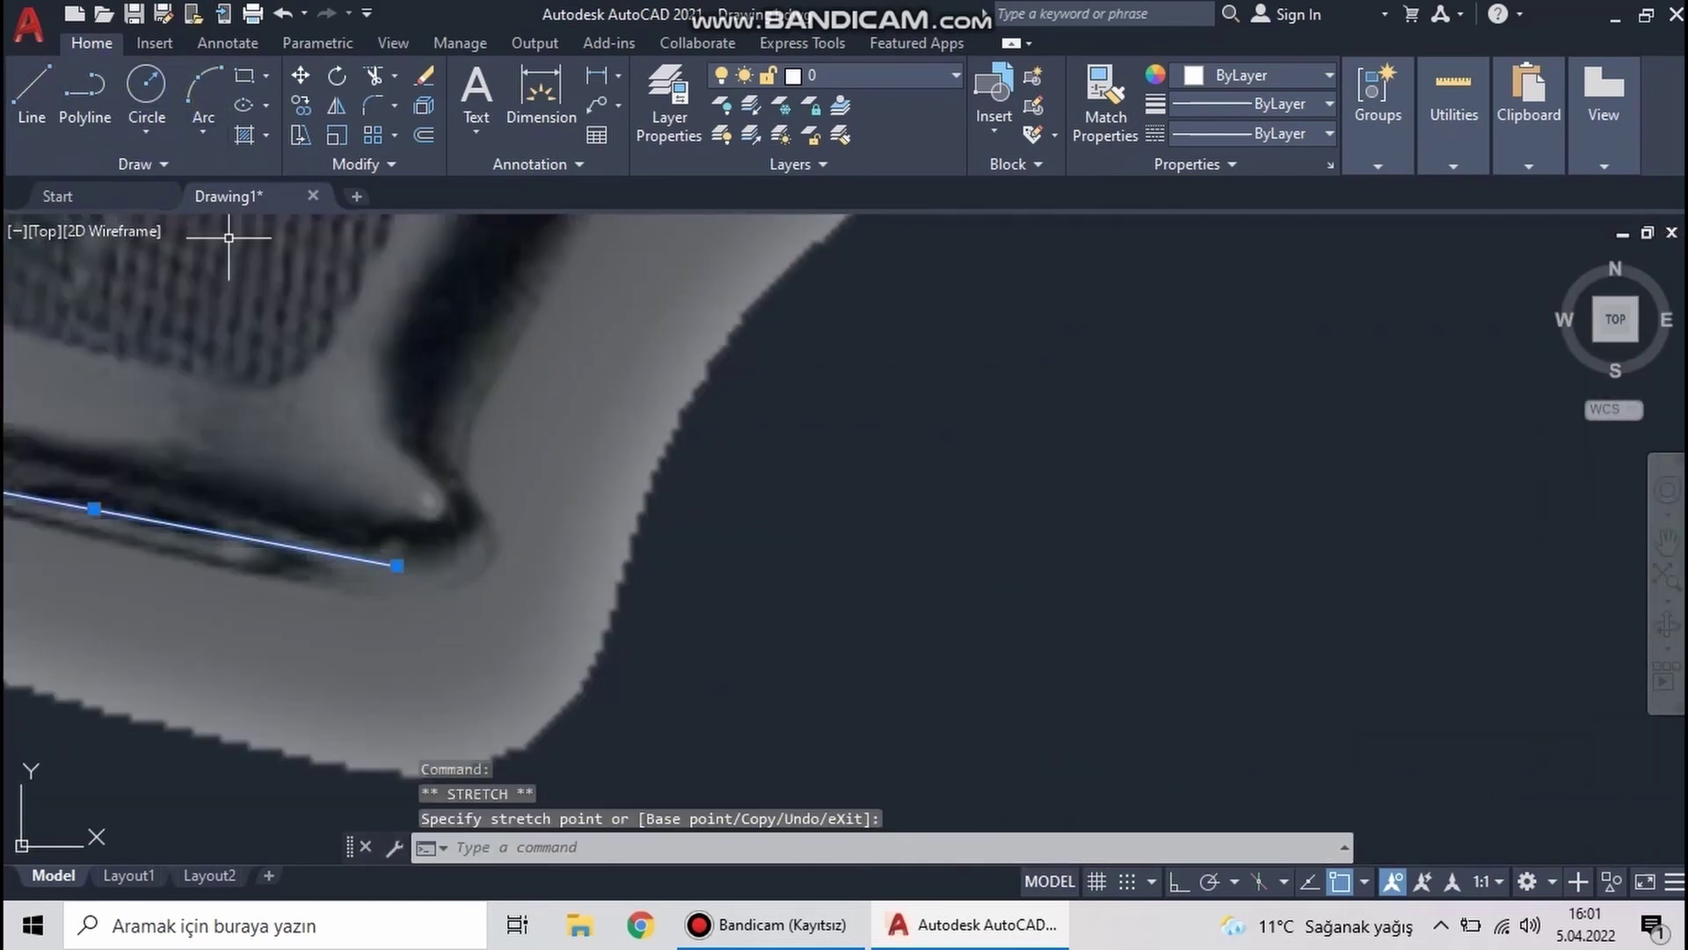
{"action": "type", "text": "a"}
{"action": "key", "text": "Return"}
{"action": "key", "text": "Escape"}
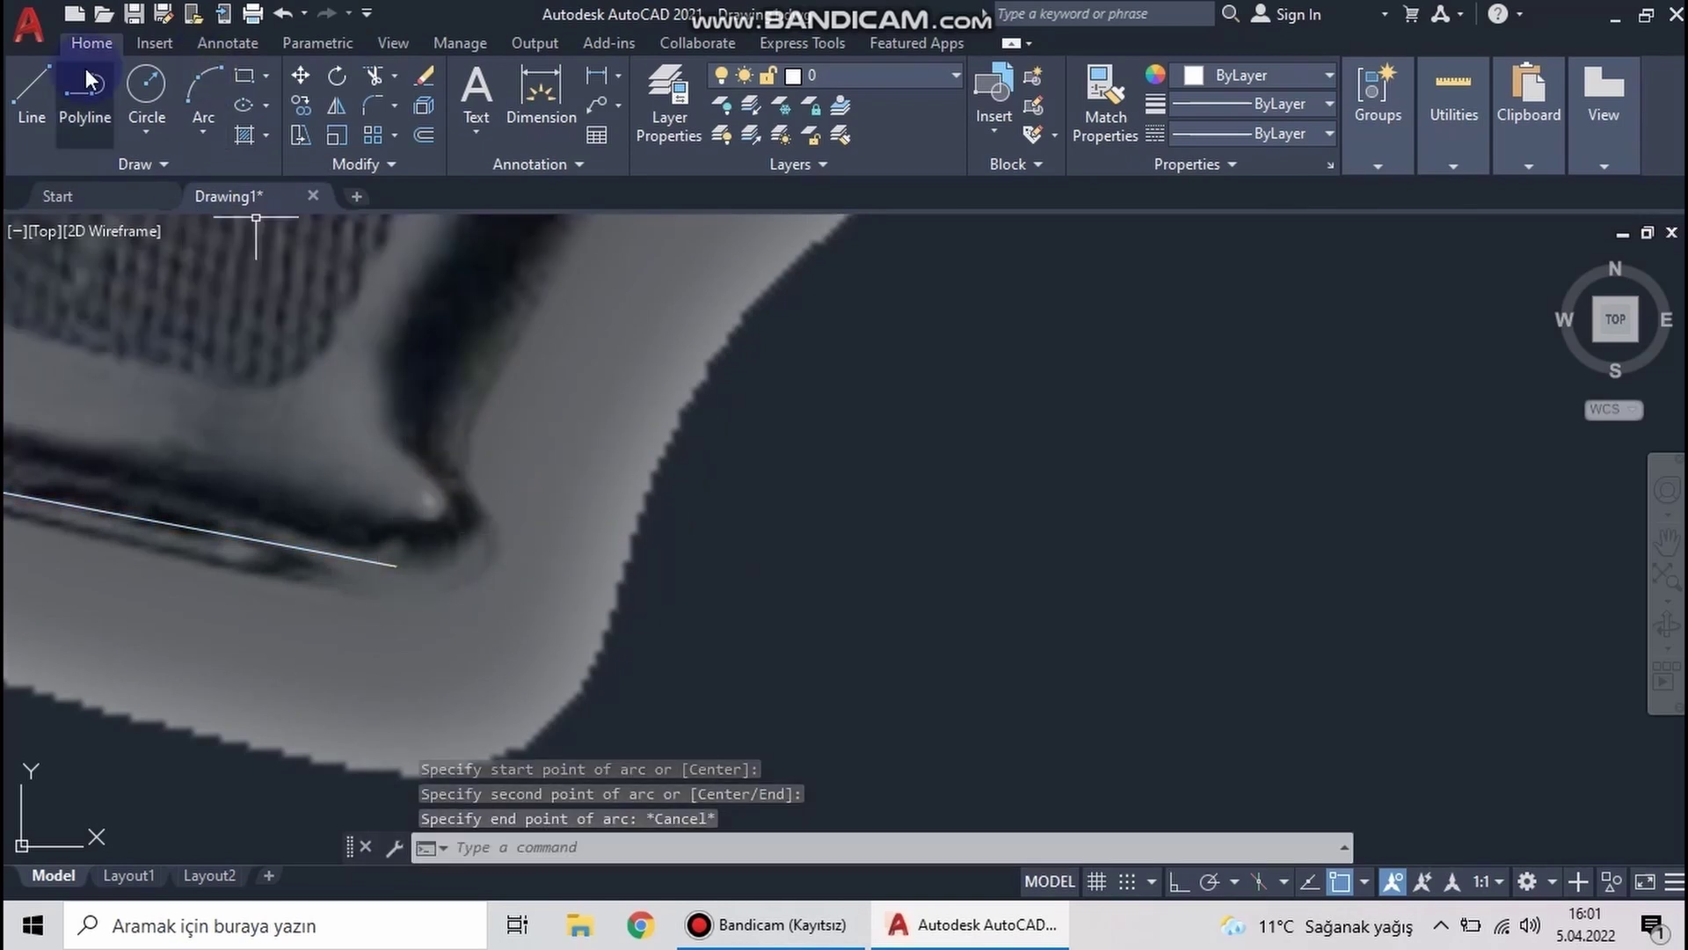
Trace the grip's rear edge and finger groove back toward the trigger guard
{"action": "left_click", "coordinate": [32, 88]}
{"action": "left_click", "coordinate": [397, 566]}
{"action": "left_click", "coordinate": [415, 452]}
{"action": "scroll", "coordinate": [415, 452], "scroll_direction": "down", "scroll_amount": 3}
{"action": "scroll", "coordinate": [335, 489], "scroll_direction": "up", "scroll_amount": 3}
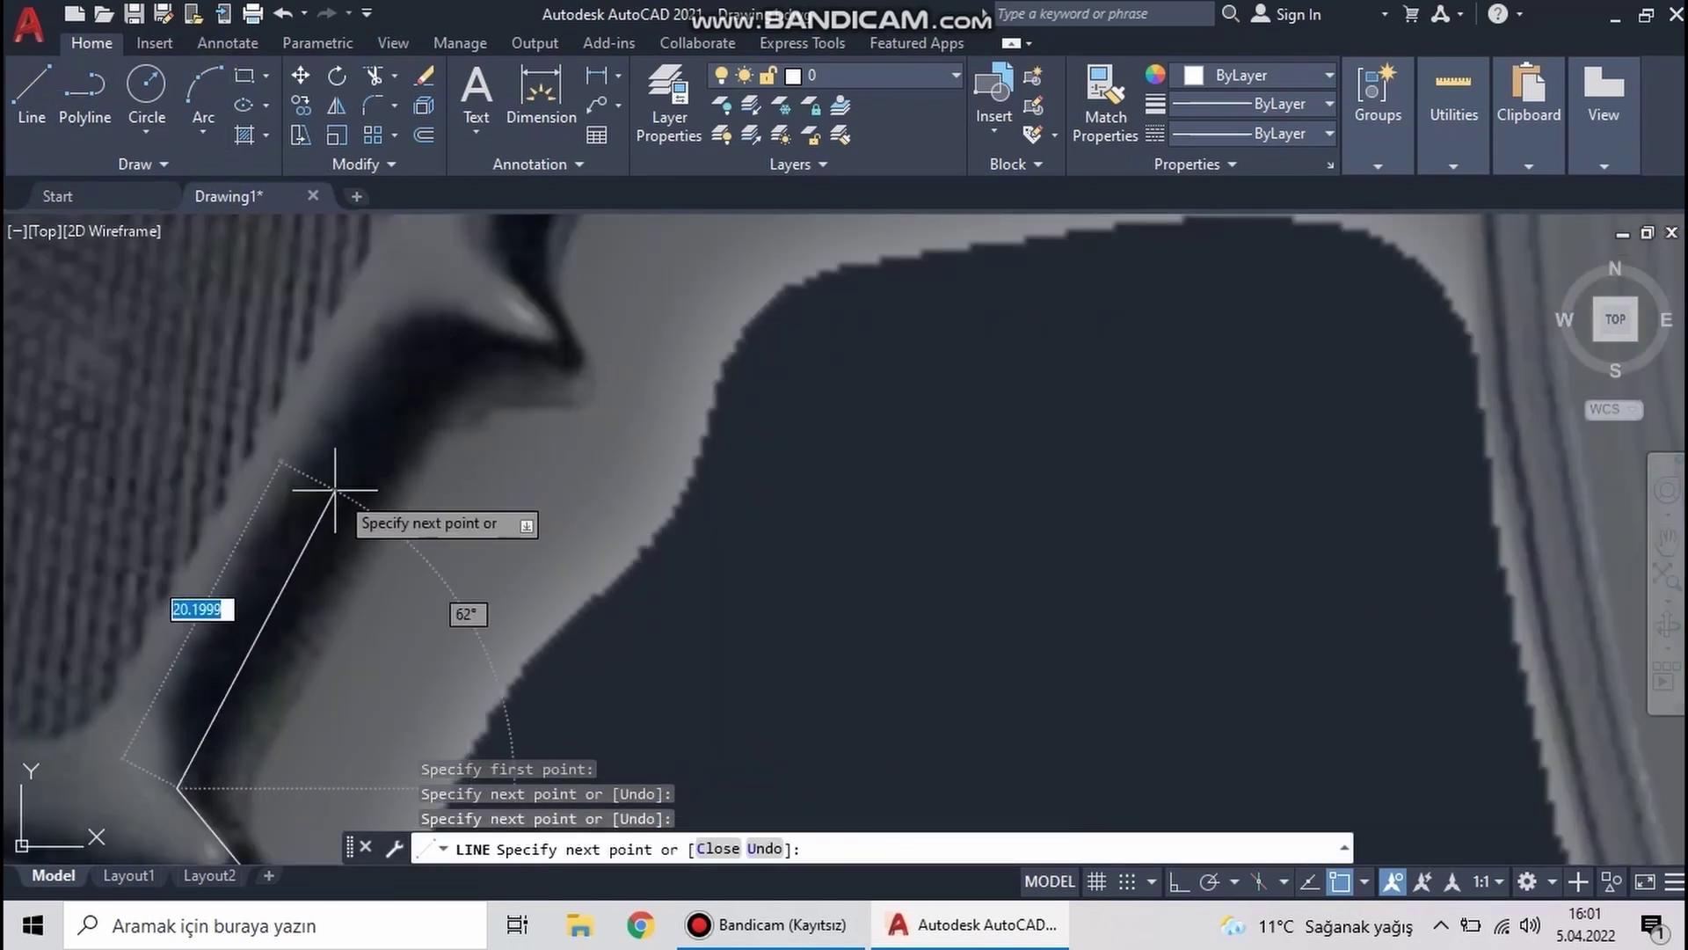
{"action": "left_click", "coordinate": [407, 318]}
{"action": "scroll", "coordinate": [407, 319], "scroll_direction": "down", "scroll_amount": 3}
{"action": "left_click", "coordinate": [884, 447]}
{"action": "scroll", "coordinate": [883, 447], "scroll_direction": "up", "scroll_amount": 3}
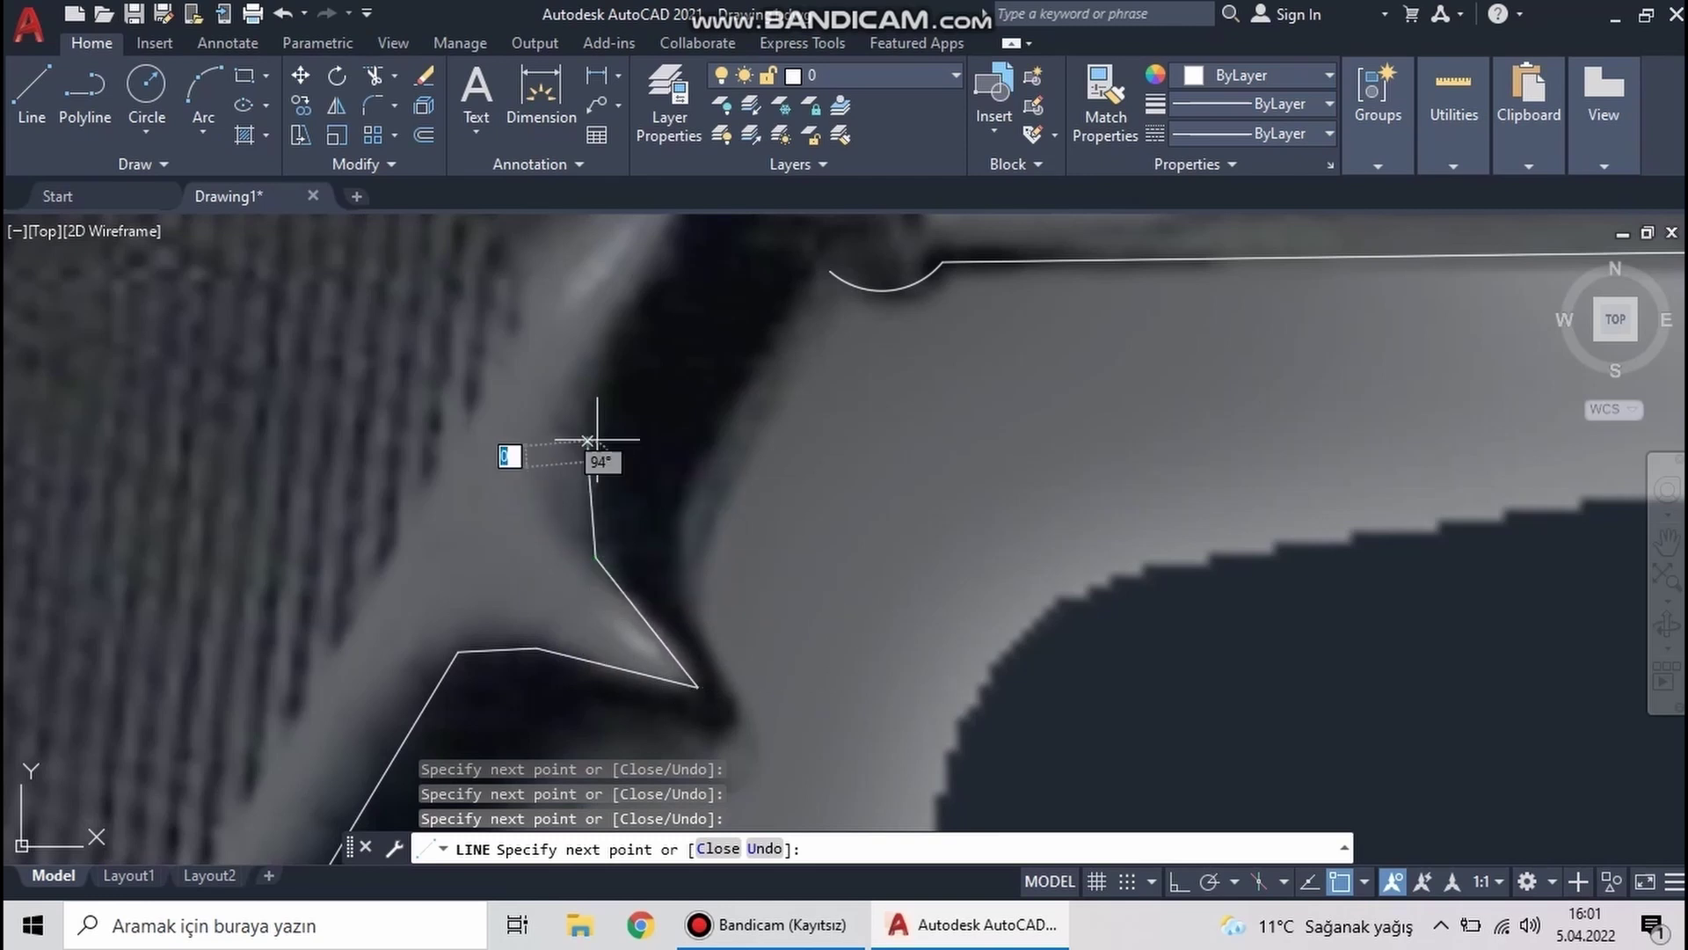
{"action": "middle_click_drag", "start_coordinate": [597, 440], "coordinate": [525, 733]}
{"action": "left_click", "coordinate": [621, 489]}
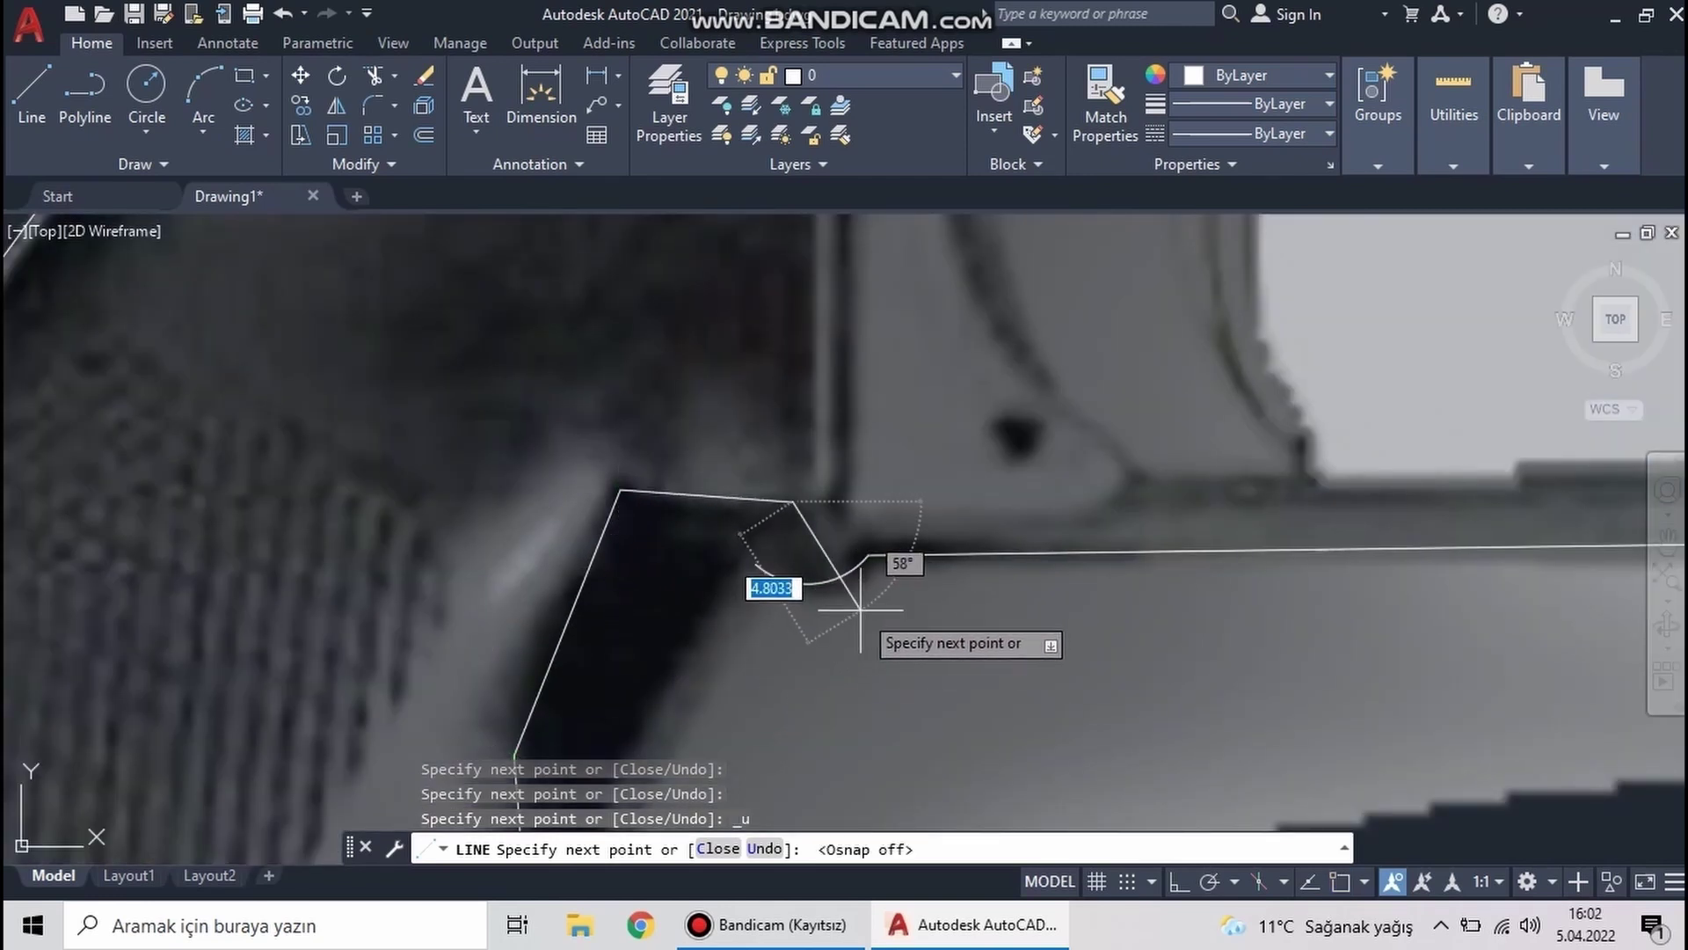
{"action": "key", "text": "Escape"}
{"action": "scroll", "coordinate": [860, 606], "scroll_direction": "down", "scroll_amount": 3}
Start TRIM on the outline, then cancel it
{"action": "scroll", "coordinate": [483, 546], "scroll_direction": "up", "scroll_amount": 3}
{"action": "type", "text": "tr"}
{"action": "key", "text": "Return"}
{"action": "scroll", "coordinate": [504, 642], "scroll_direction": "down", "scroll_amount": 4}
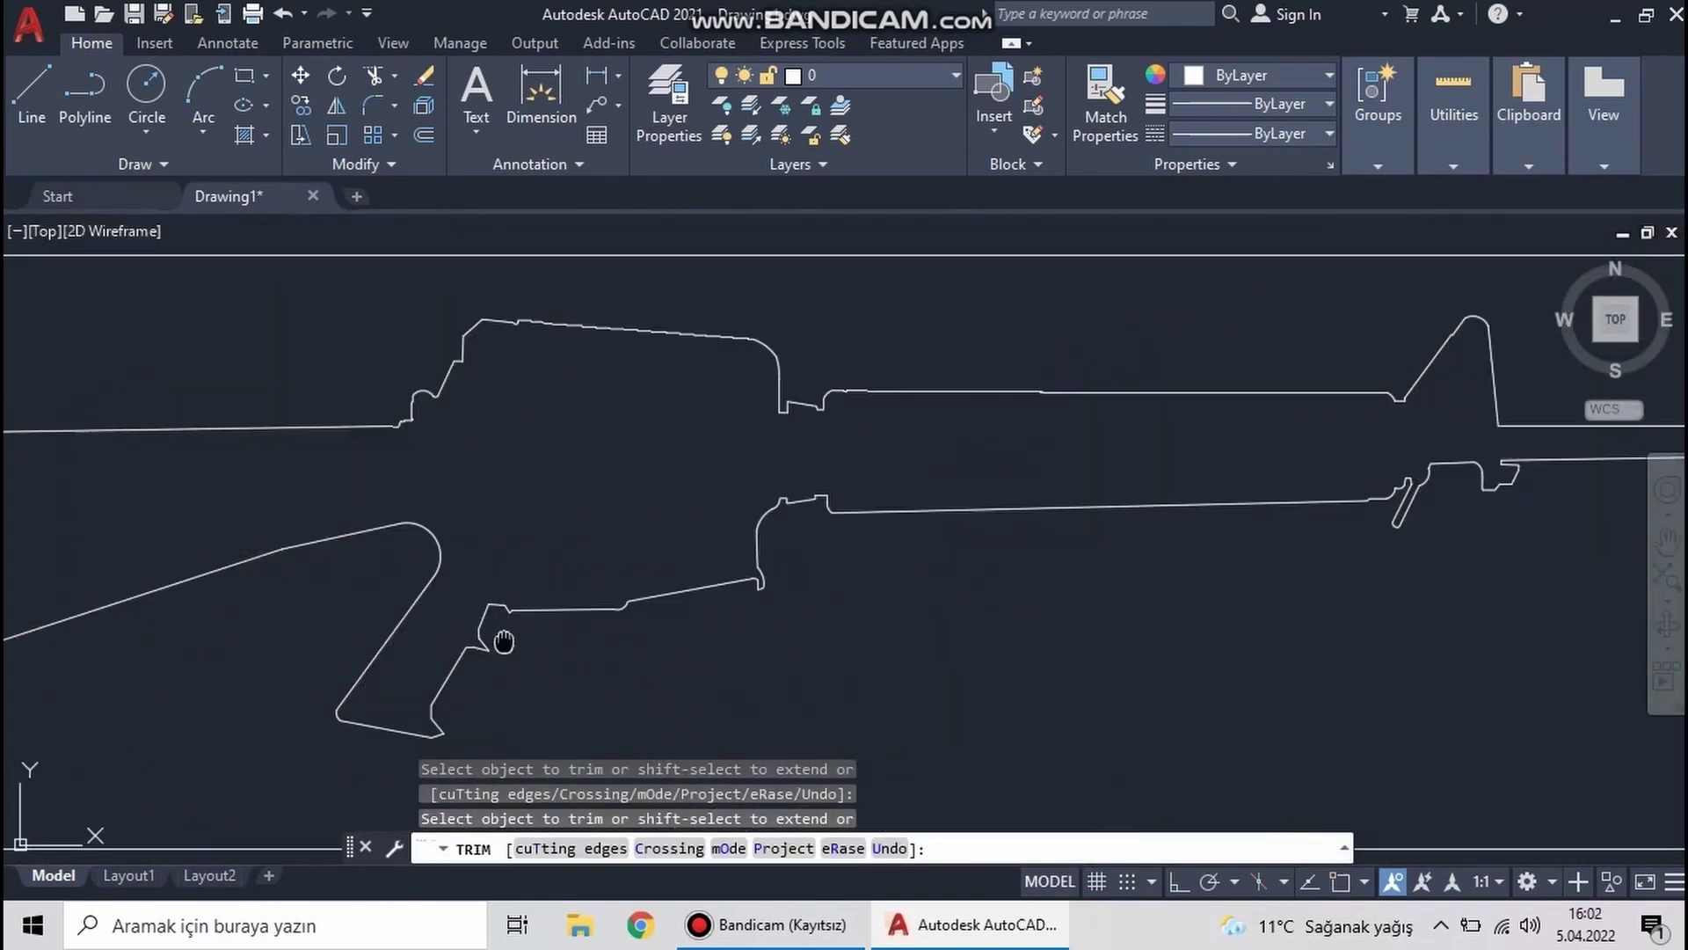
{"action": "scroll", "coordinate": [492, 638], "scroll_direction": "up", "scroll_amount": 2}
{"action": "scroll", "coordinate": [474, 580], "scroll_direction": "up", "scroll_amount": 2}
{"action": "scroll", "coordinate": [440, 633], "scroll_direction": "down", "scroll_amount": 4}
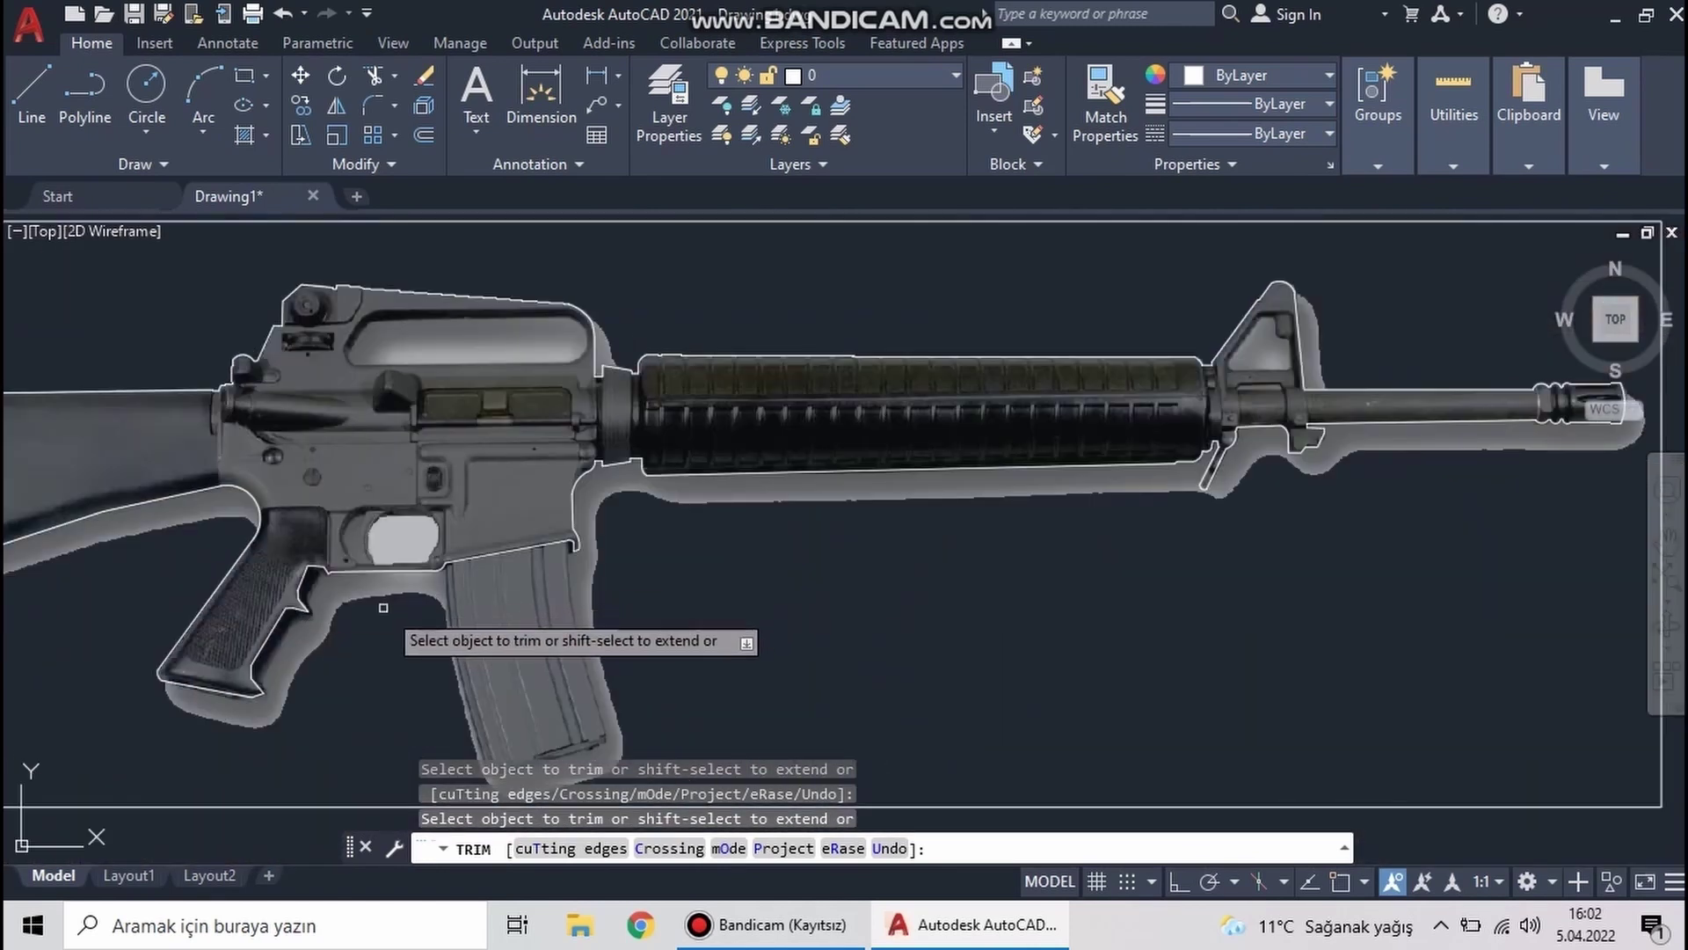
{"action": "scroll", "coordinate": [859, 641], "scroll_direction": "down", "scroll_amount": 5}
{"action": "left_click", "coordinate": [721, 615]}
{"action": "key", "text": "Escape"}
{"action": "key", "text": "Escape"}
Window-select the entire rifle outline and JOIN it into one polyline
{"action": "left_click", "coordinate": [347, 563]}
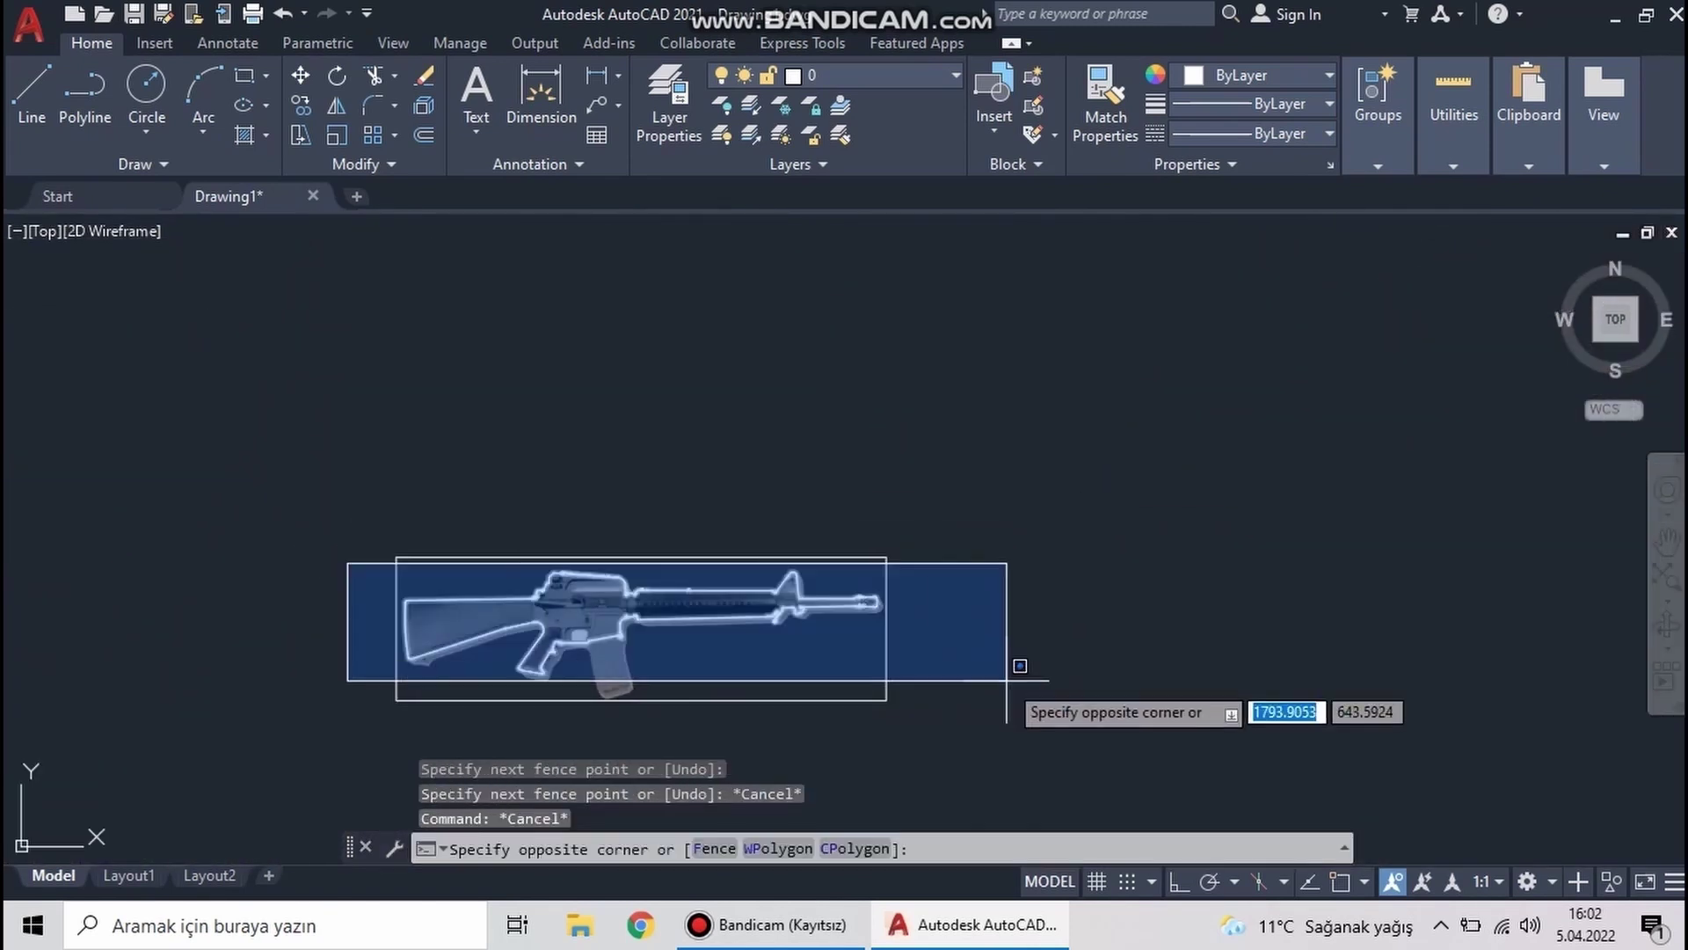
{"action": "left_click", "coordinate": [1021, 665]}
{"action": "left_click", "coordinate": [398, 229]}
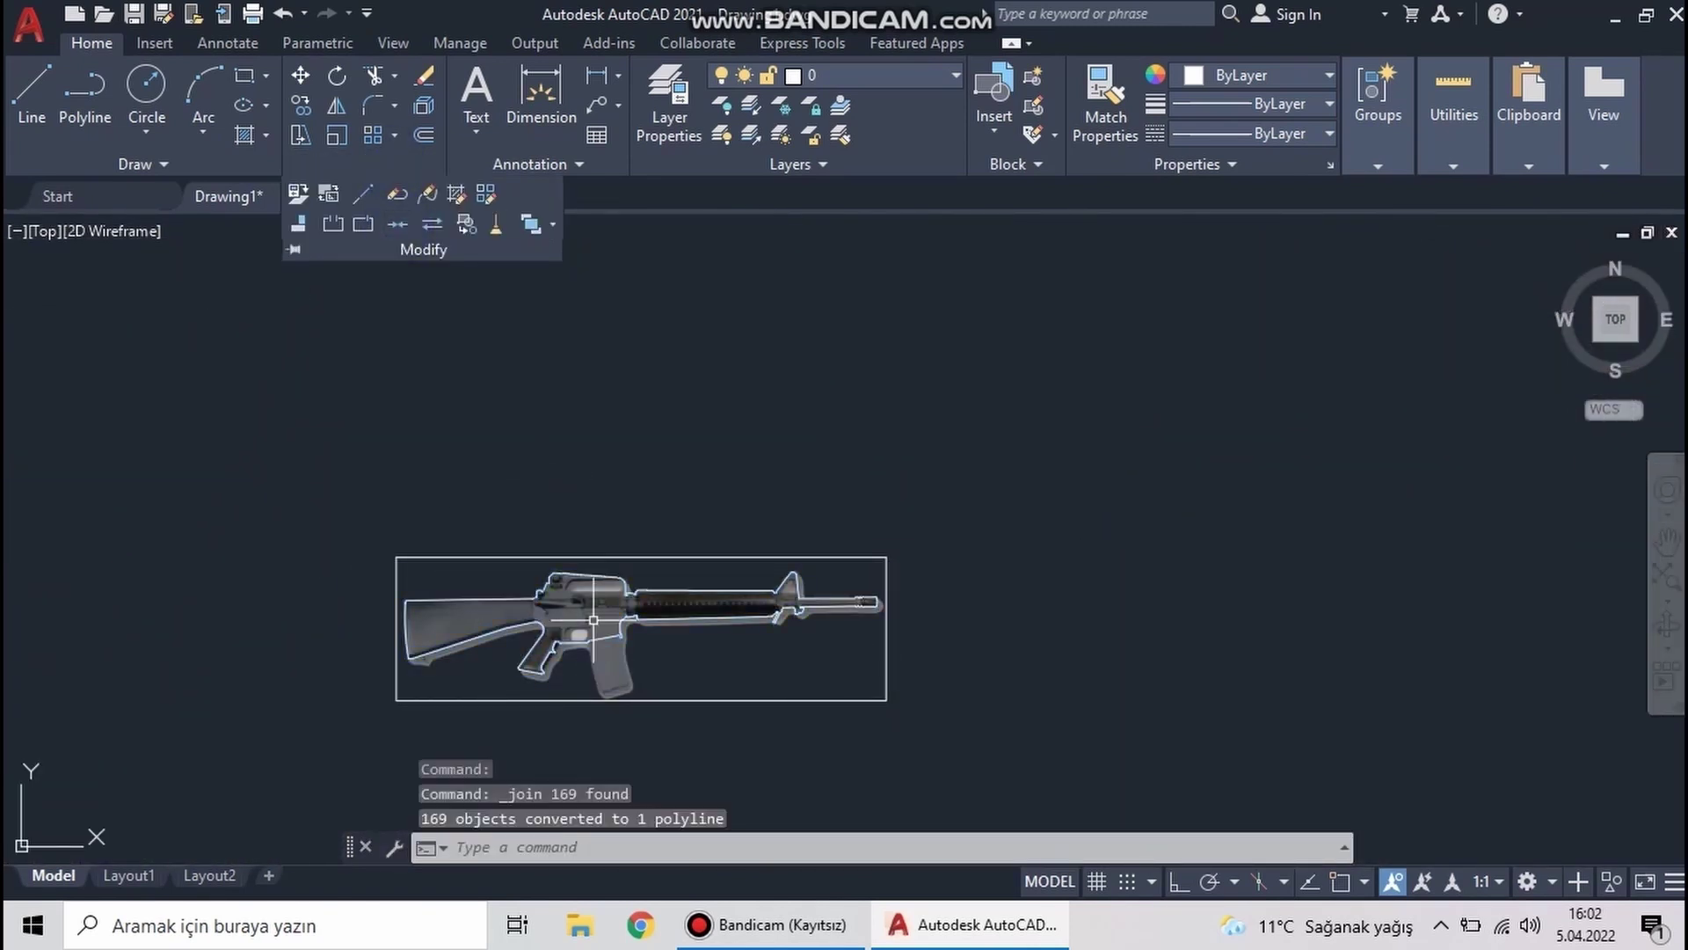
{"action": "scroll", "coordinate": [585, 677], "scroll_direction": "up", "scroll_amount": 3}
{"action": "key", "text": "Escape"}
{"action": "key", "text": "Escape"}
{"action": "scroll", "coordinate": [453, 567], "scroll_direction": "down", "scroll_amount": 2}
Trace the magazine's front edge with an arc from its top corner
{"action": "scroll", "coordinate": [453, 567], "scroll_direction": "up", "scroll_amount": 5}
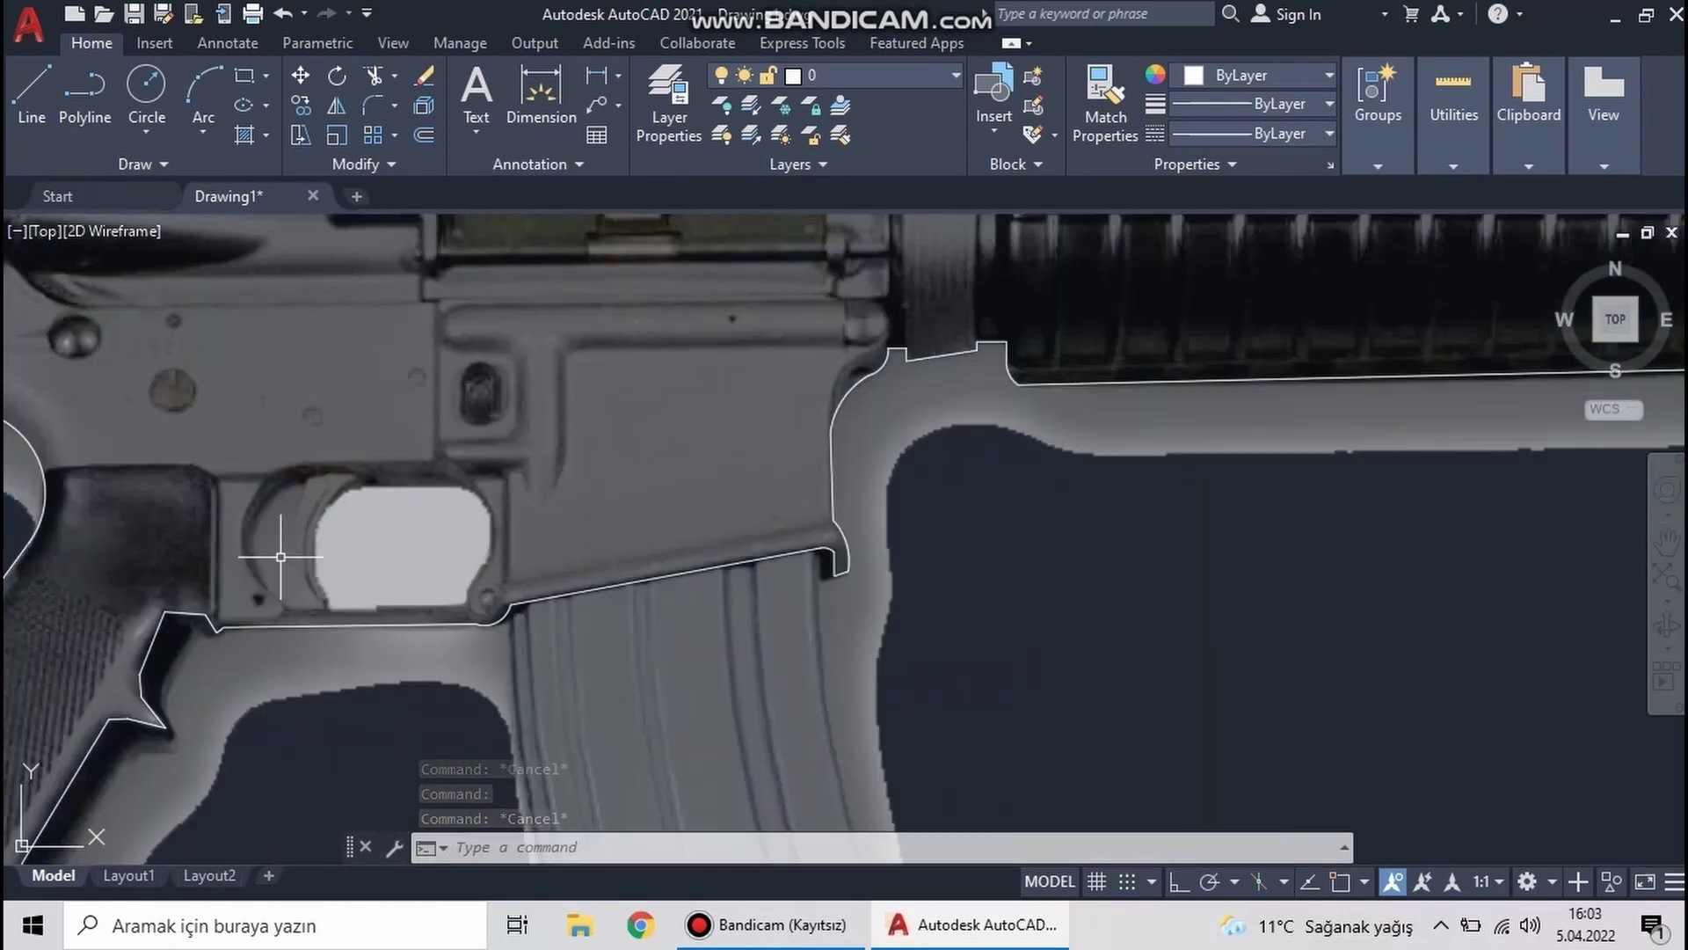
{"action": "scroll", "coordinate": [264, 396], "scroll_direction": "up", "scroll_amount": 4}
{"action": "type", "text": "l"}
{"action": "key", "text": "Return"}
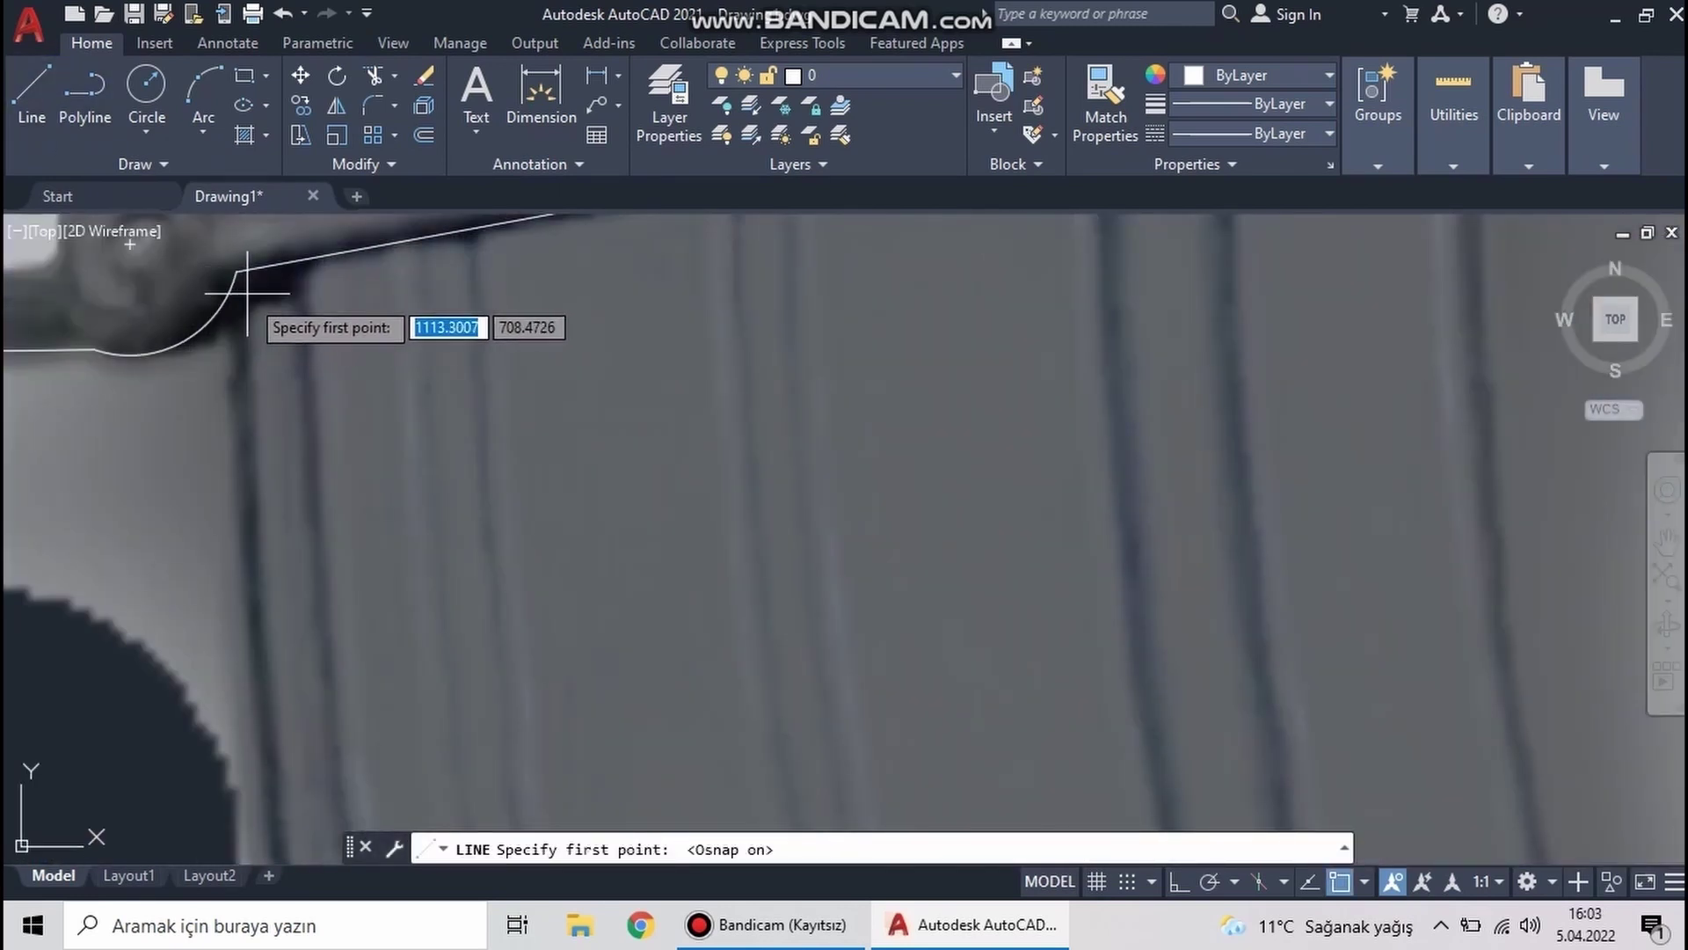
{"action": "left_click", "coordinate": [247, 293]}
{"action": "scroll", "coordinate": [247, 293], "scroll_direction": "down", "scroll_amount": 3}
{"action": "key", "text": "Escape"}
{"action": "type", "text": "a"}
{"action": "key", "text": "Return"}
{"action": "left_click", "coordinate": [248, 288]}
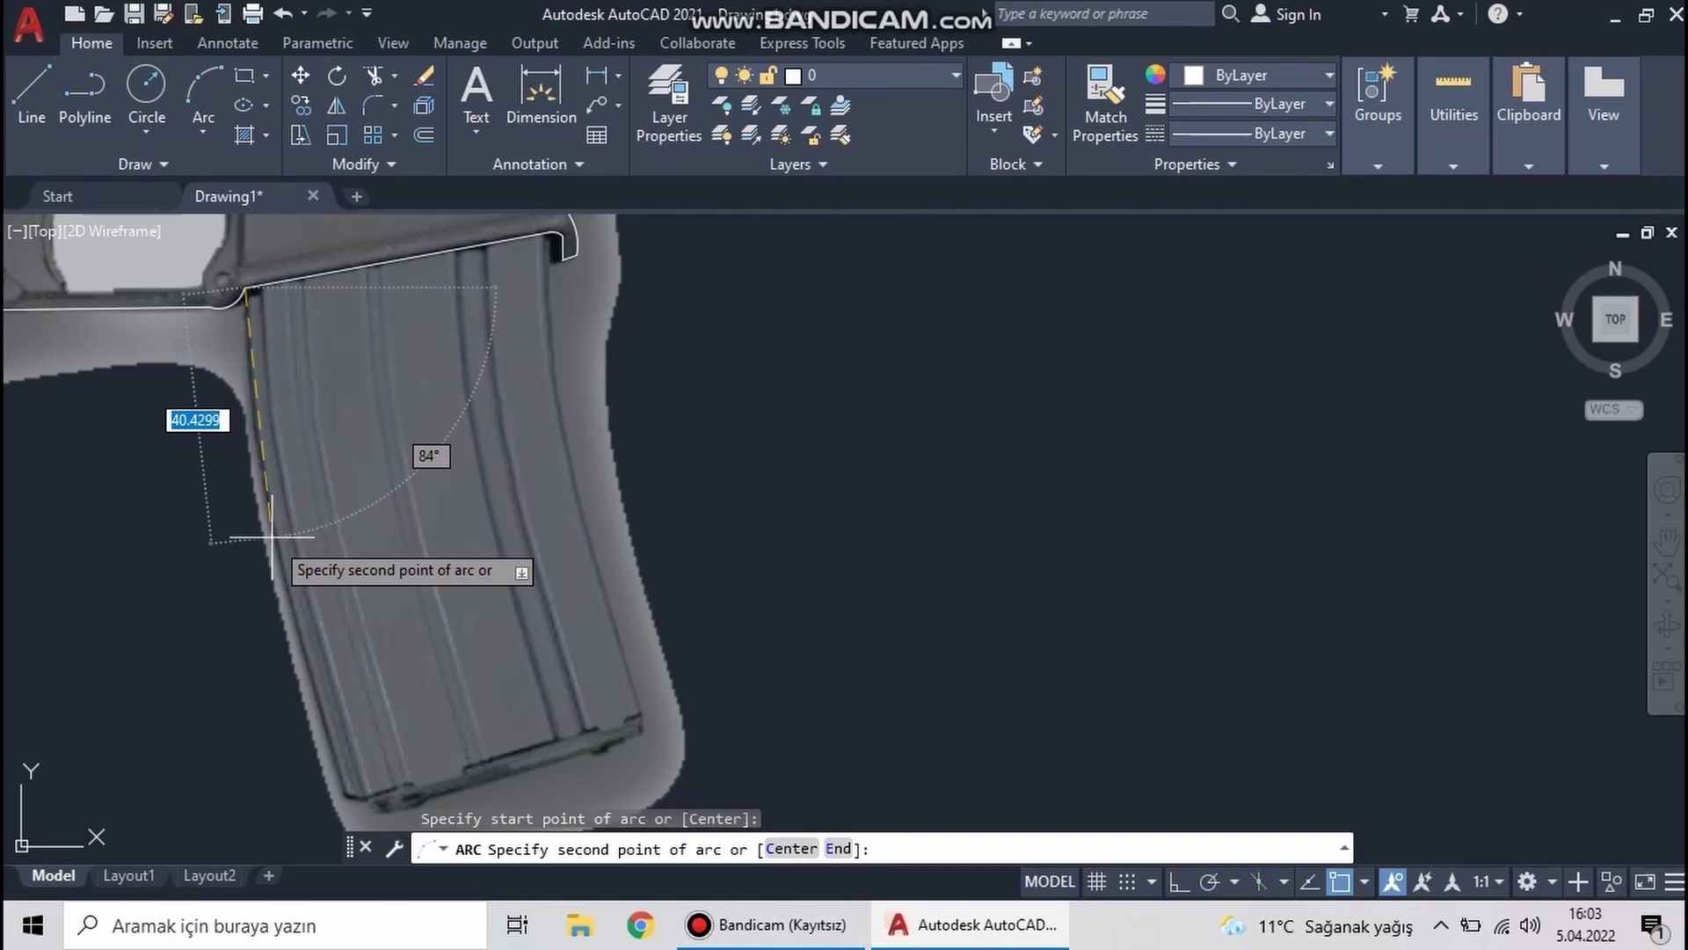
{"action": "left_click", "coordinate": [350, 802]}
Add the arc for the magazine's rounded bottom corner
{"action": "scroll", "coordinate": [350, 802], "scroll_direction": "up", "scroll_amount": 3}
{"action": "key", "text": "Return"}
{"action": "left_click", "coordinate": [219, 585]}
{"action": "left_click", "coordinate": [211, 88]}
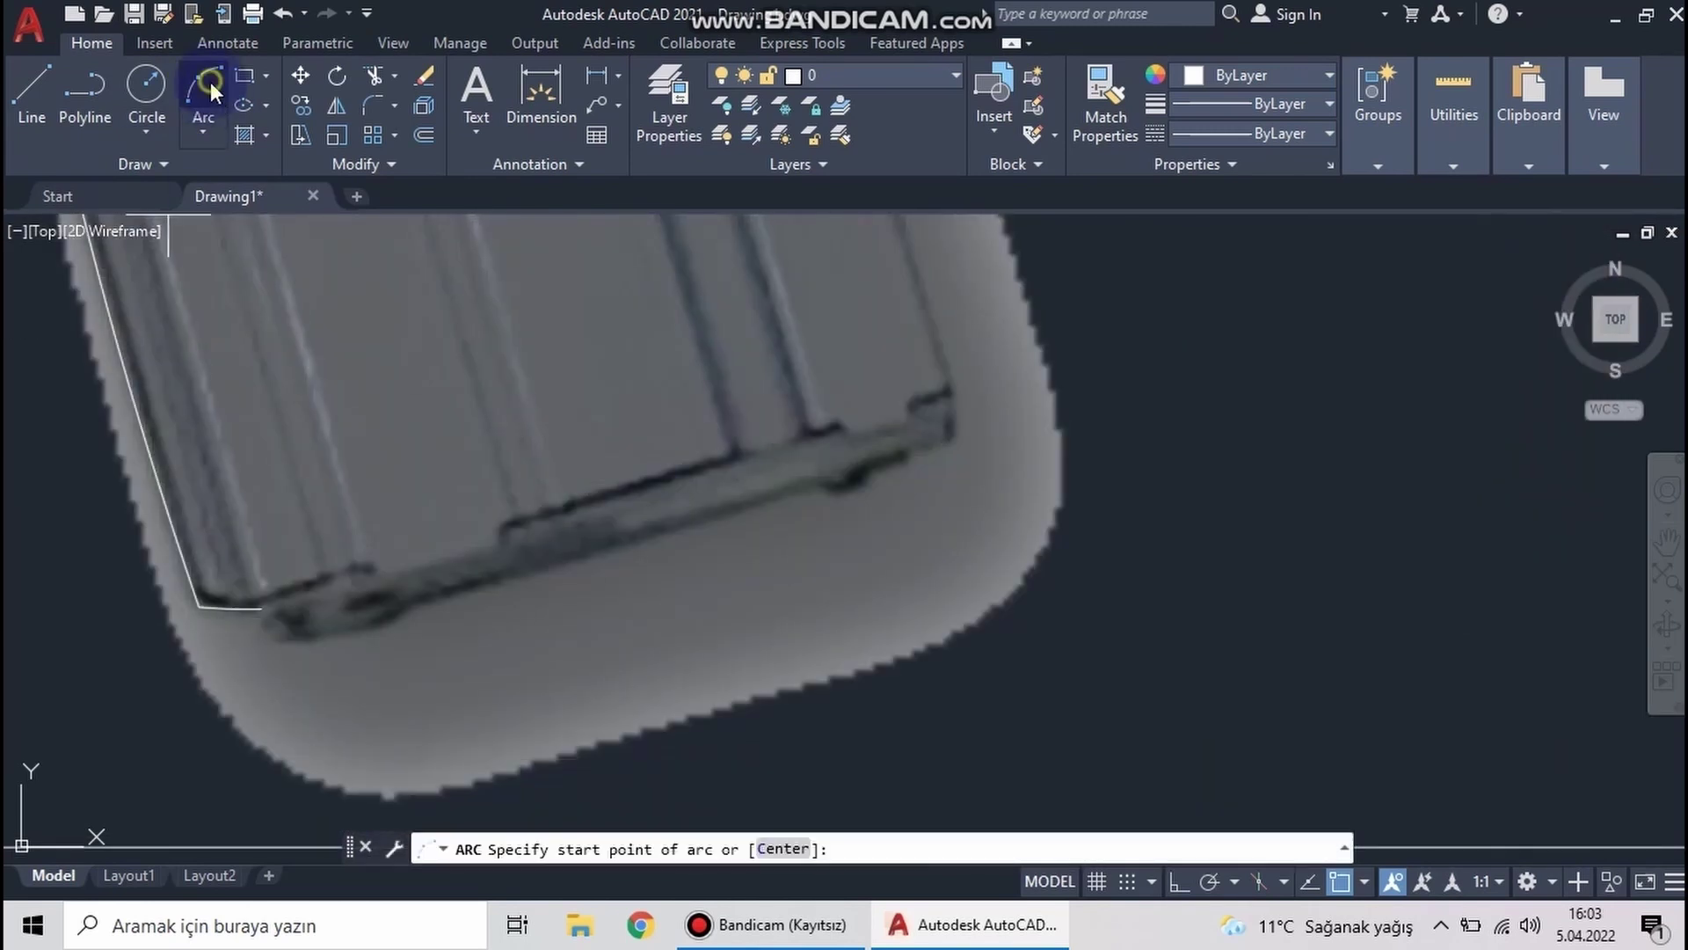
{"action": "scroll", "coordinate": [264, 648], "scroll_direction": "up", "scroll_amount": 4}
{"action": "left_click", "coordinate": [258, 542]}
{"action": "left_click", "coordinate": [328, 636]}
{"action": "scroll", "coordinate": [327, 637], "scroll_direction": "down", "scroll_amount": 3}
{"action": "key", "text": "Return"}
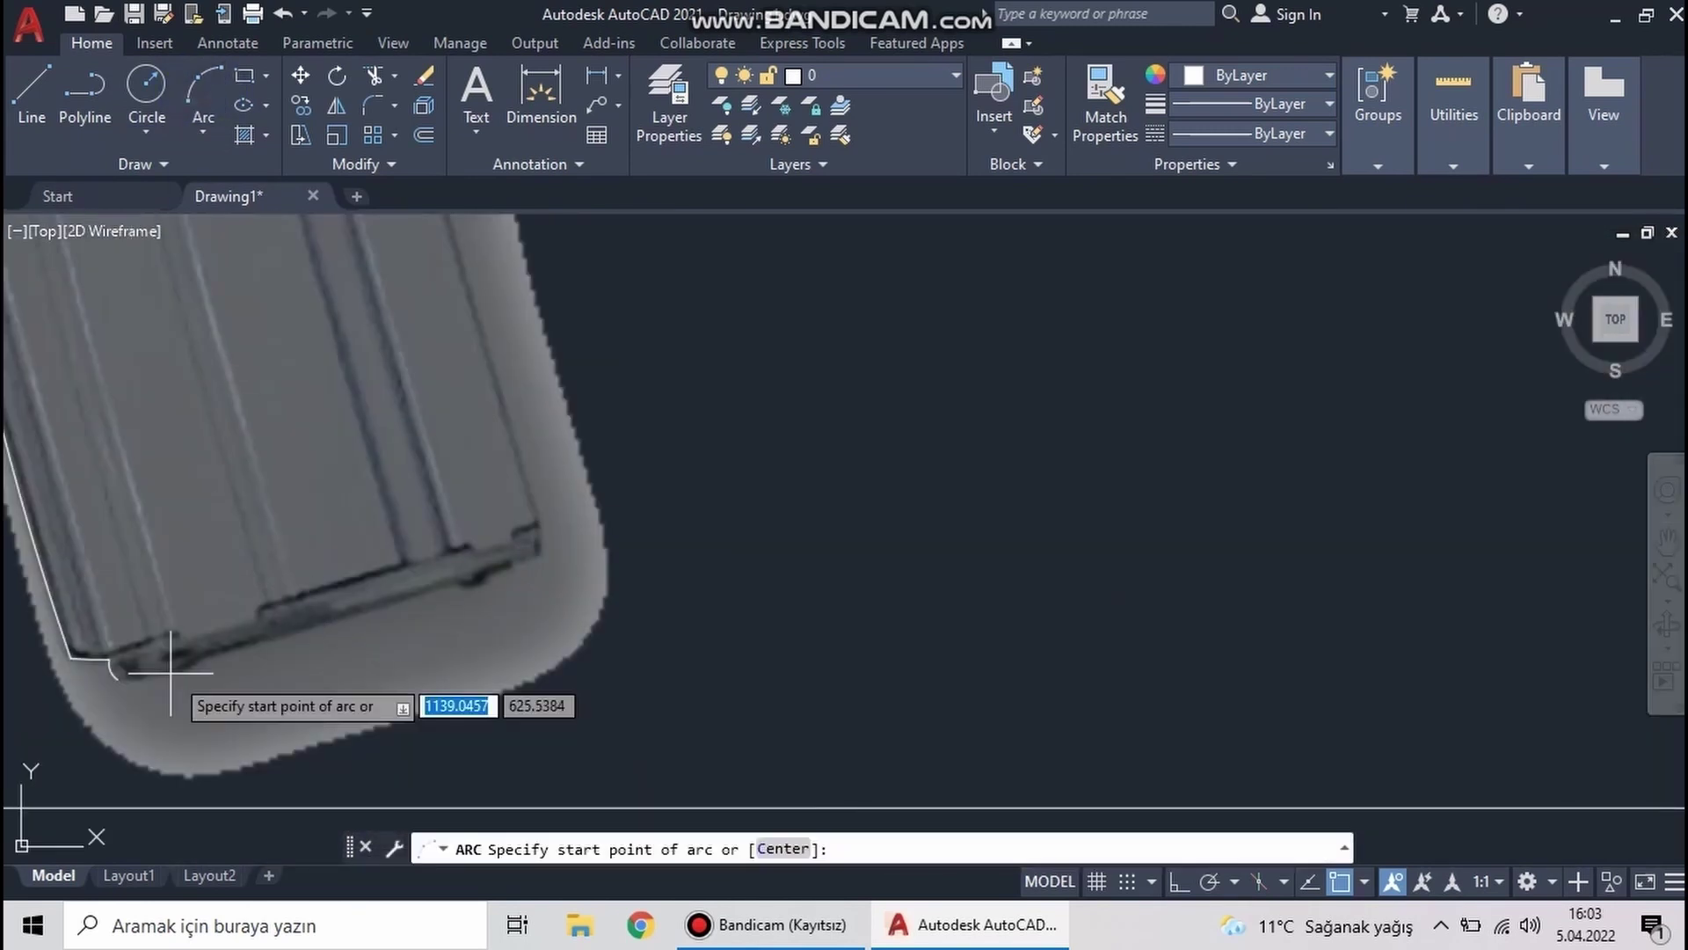
{"action": "scroll", "coordinate": [195, 659], "scroll_direction": "up", "scroll_amount": 3}
{"action": "left_click", "coordinate": [188, 648]}
{"action": "scroll", "coordinate": [478, 577], "scroll_direction": "down", "scroll_amount": 3}
Draw the magazine's straight bottom edge from the corner arc's end
{"action": "left_click", "coordinate": [32, 97]}
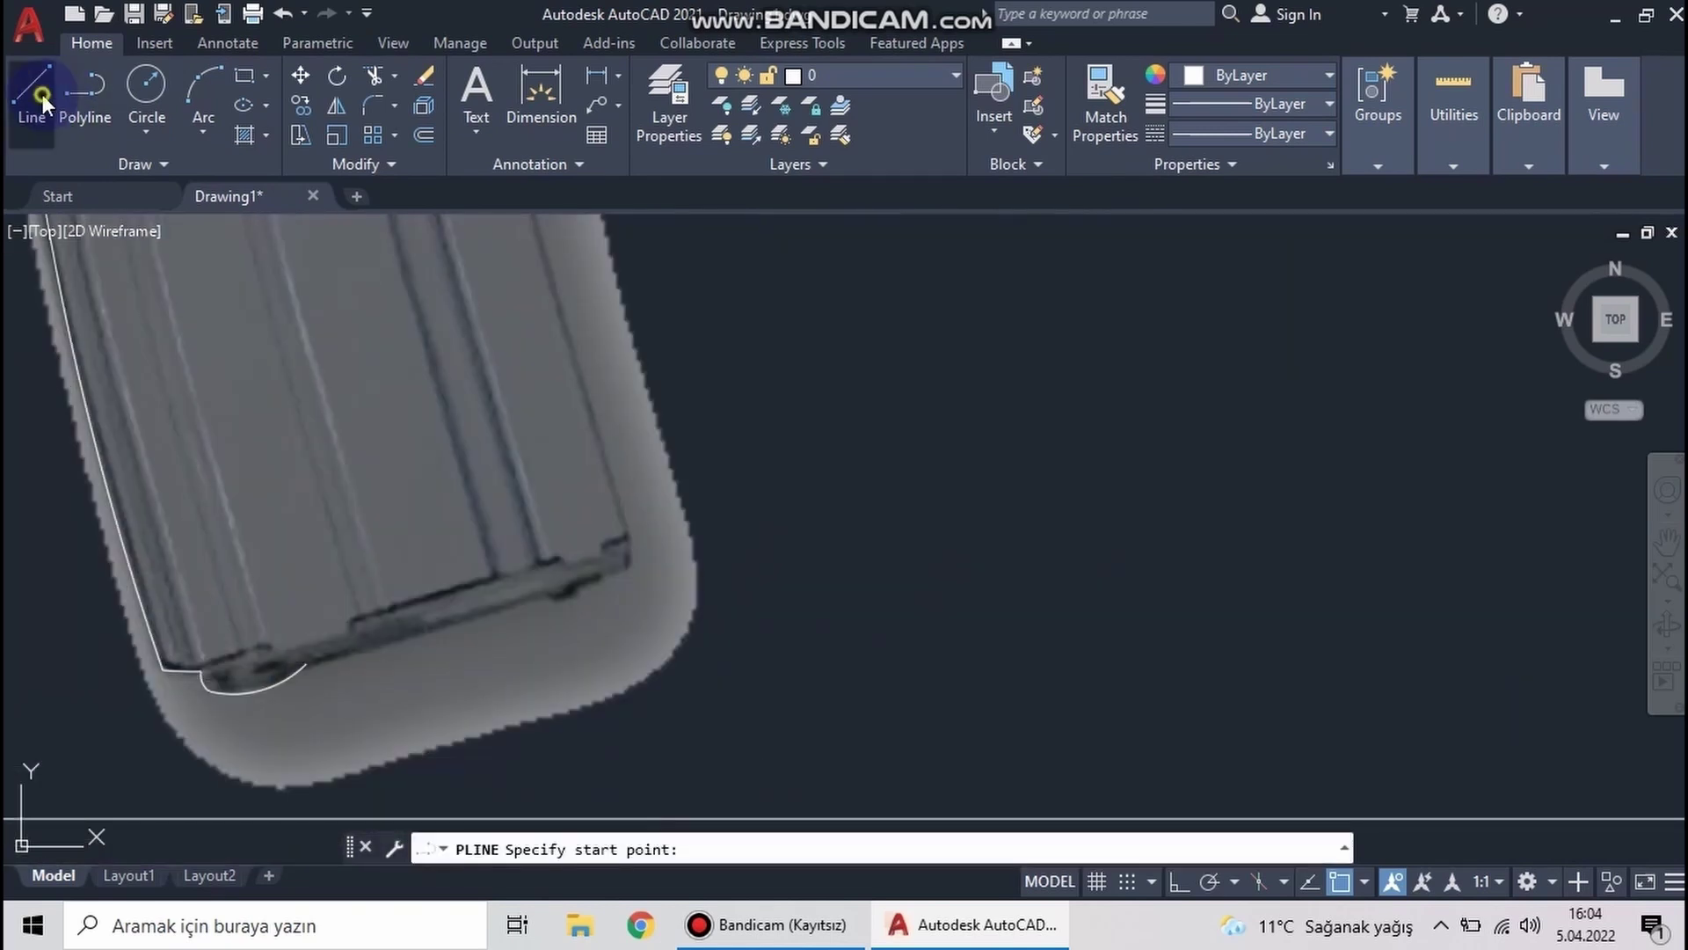
{"action": "scroll", "coordinate": [286, 639], "scroll_direction": "up", "scroll_amount": 4}
{"action": "left_click", "coordinate": [286, 639]}
{"action": "left_click", "coordinate": [896, 458]}
{"action": "scroll", "coordinate": [895, 458], "scroll_direction": "up", "scroll_amount": 3}
Trace the small notch arc at the base and a short line from its end
{"action": "key", "text": "Return"}
{"action": "left_click", "coordinate": [475, 554]}
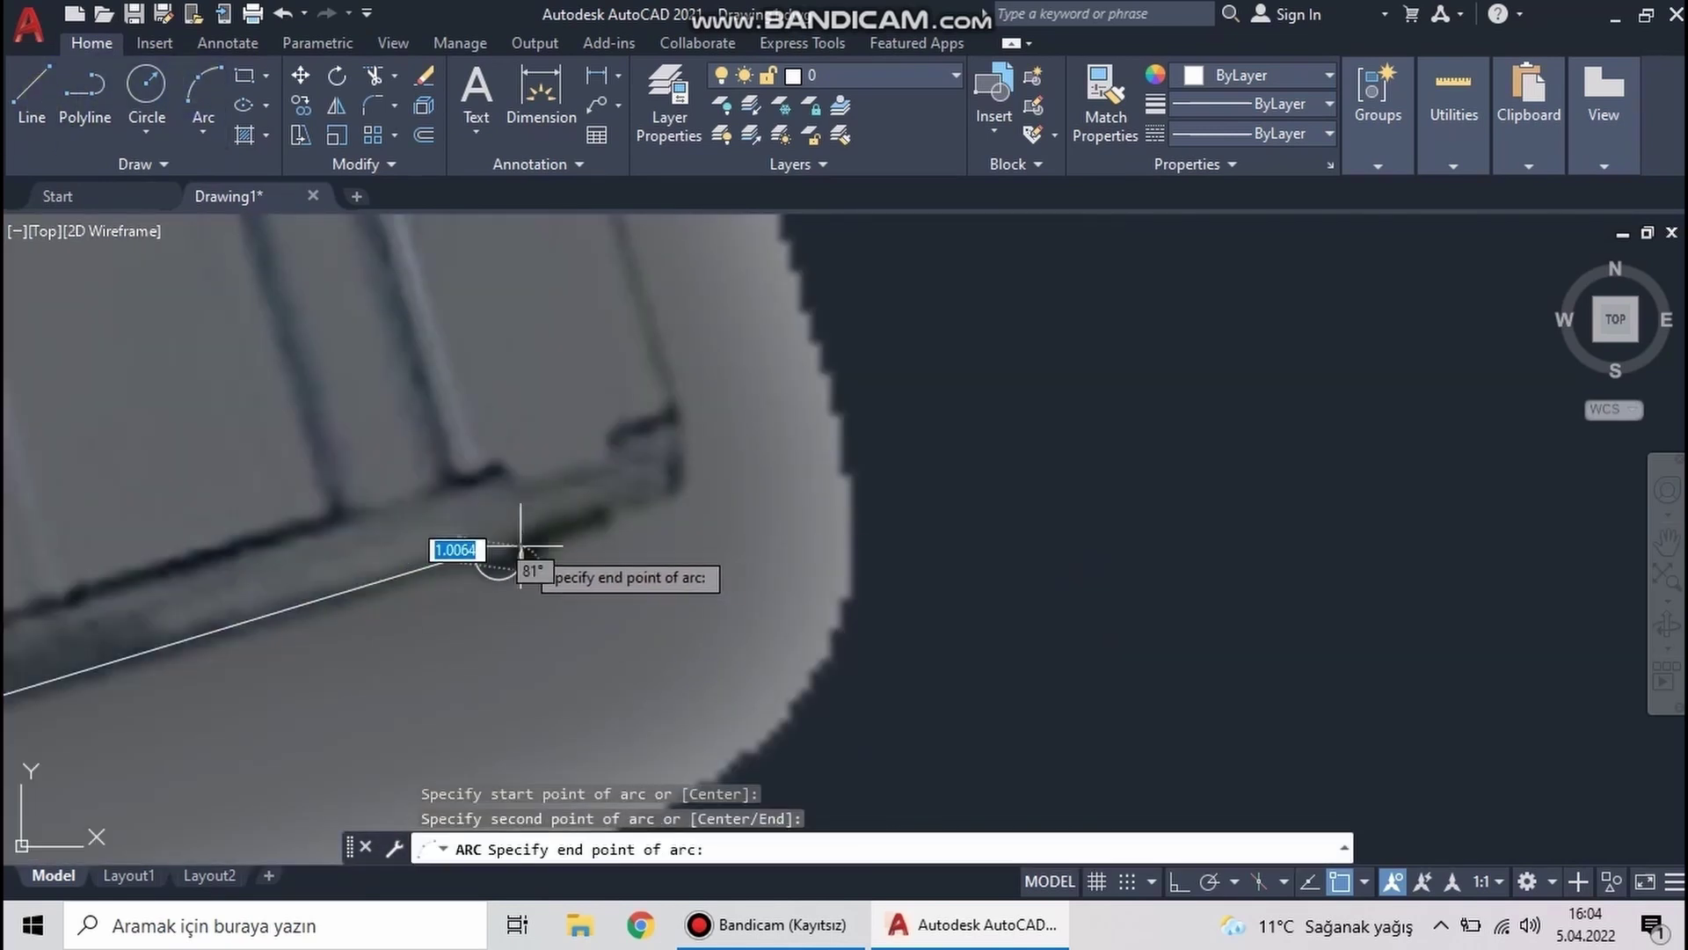
{"action": "key", "text": "Escape"}
{"action": "scroll", "coordinate": [189, 660], "scroll_direction": "down", "scroll_amount": 3}
{"action": "key", "text": "Return"}
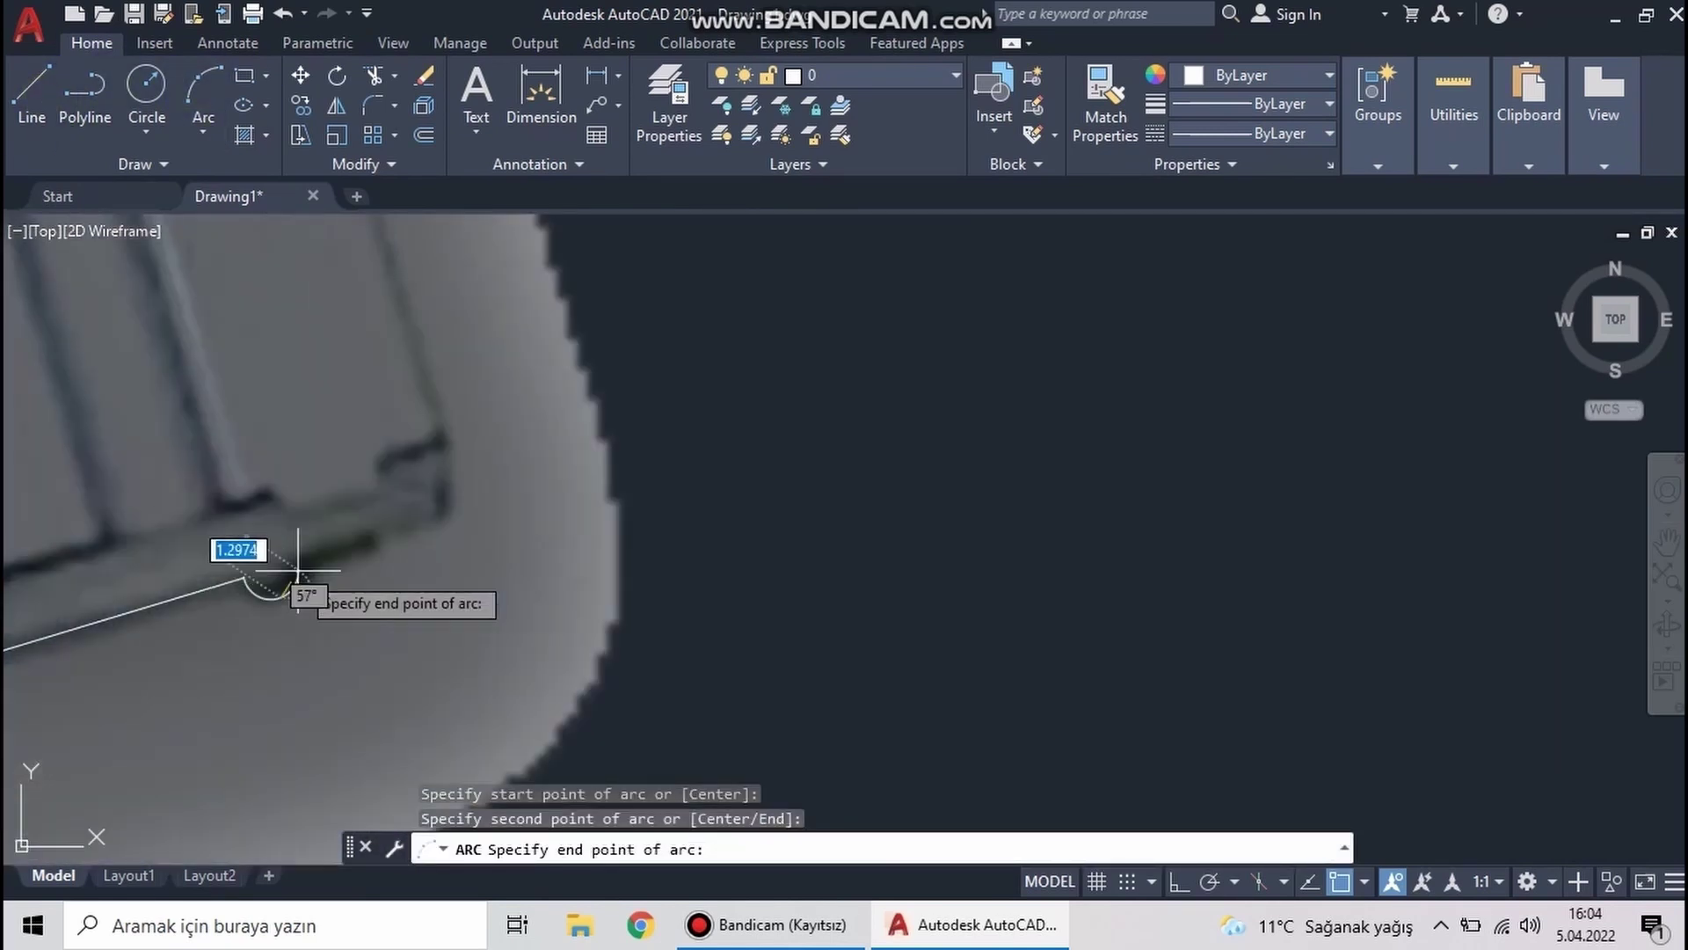
{"action": "left_click", "coordinate": [301, 559]}
{"action": "key", "text": "l"}
{"action": "key", "text": "Return"}
{"action": "left_click", "coordinate": [170, 596]}
{"action": "left_click", "coordinate": [397, 506]}
{"action": "key", "text": "Escape"}
Pan along the magazine's bottom edge and try another arc, then cancel it
{"action": "middle_click_drag", "start_coordinate": [309, 416], "coordinate": [364, 542]}
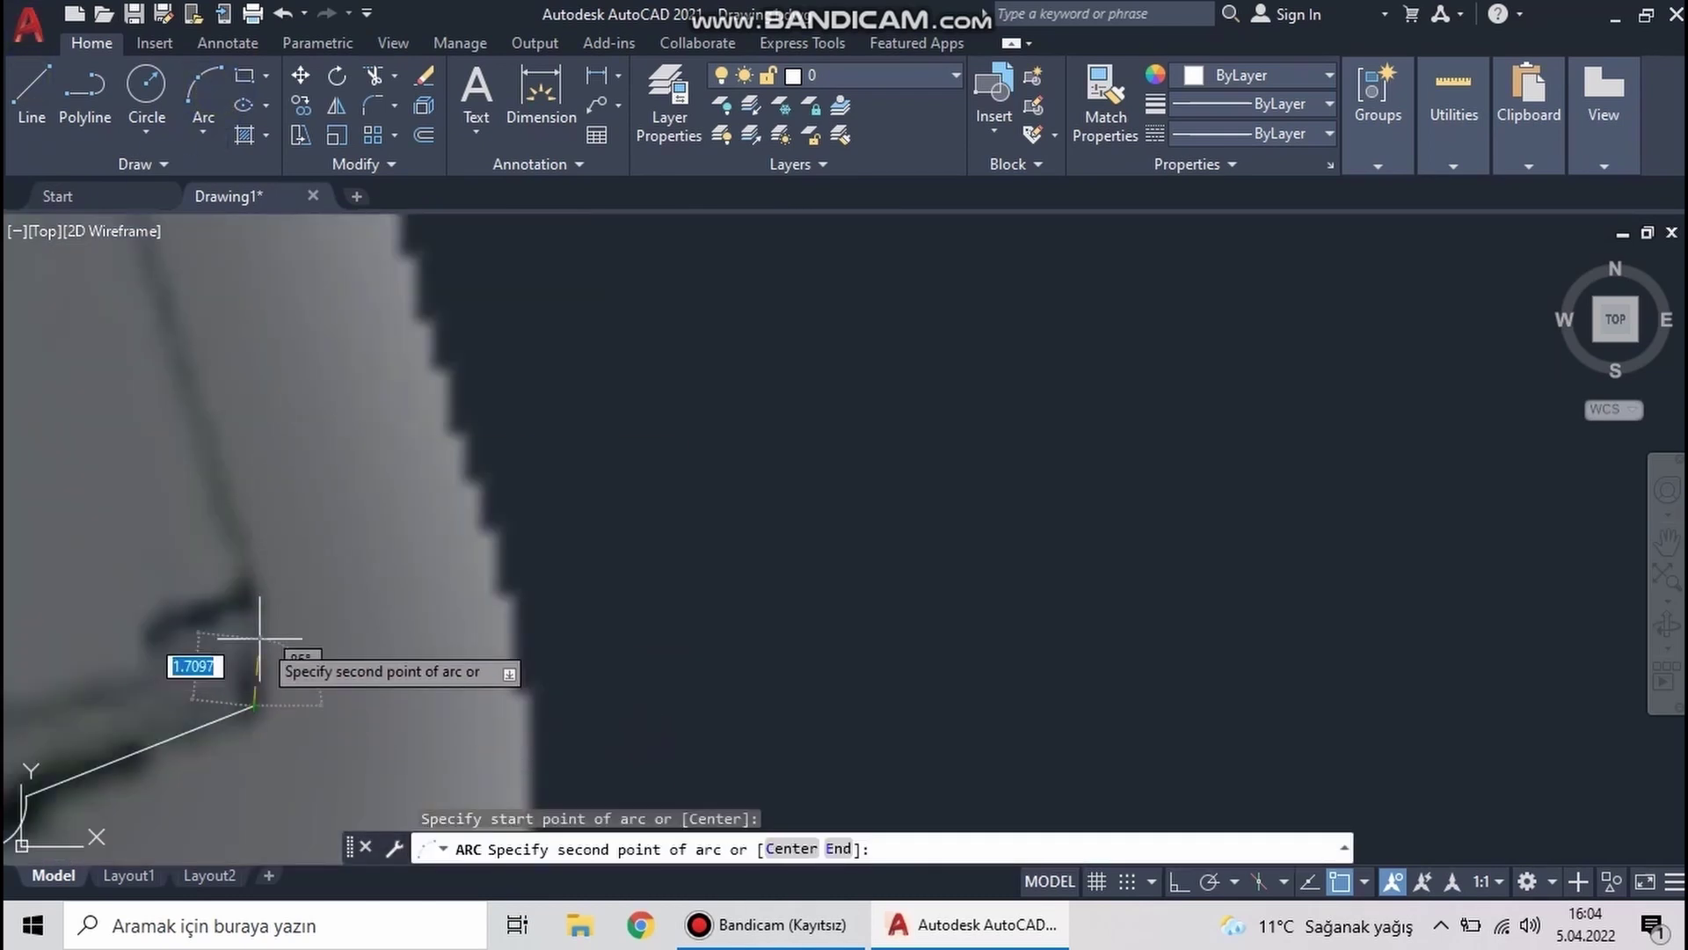
{"action": "scroll", "coordinate": [308, 528], "scroll_direction": "down", "scroll_amount": 5}
{"action": "scroll", "coordinate": [173, 581], "scroll_direction": "up", "scroll_amount": 5}
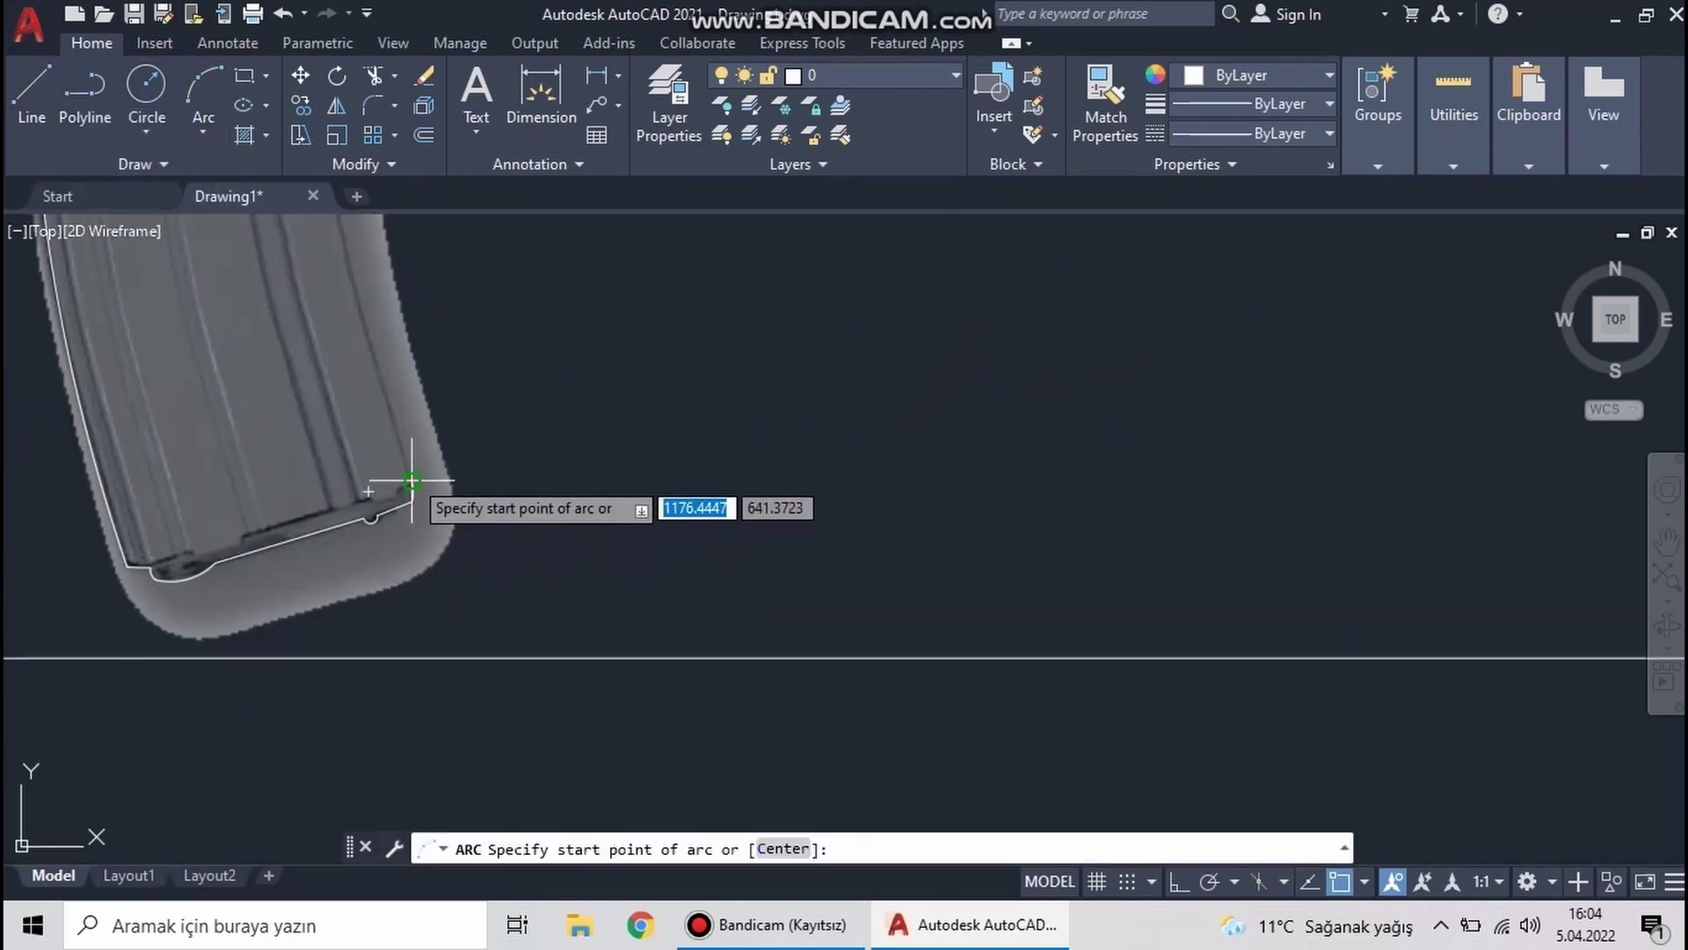
{"action": "left_click", "coordinate": [404, 478]}
{"action": "left_click", "coordinate": [302, 694]}
{"action": "key", "text": "Escape"}
Draw an inner arc running parallel to the magazine's front edge
{"action": "type", "text": "tr"}
{"action": "key", "text": "Return"}
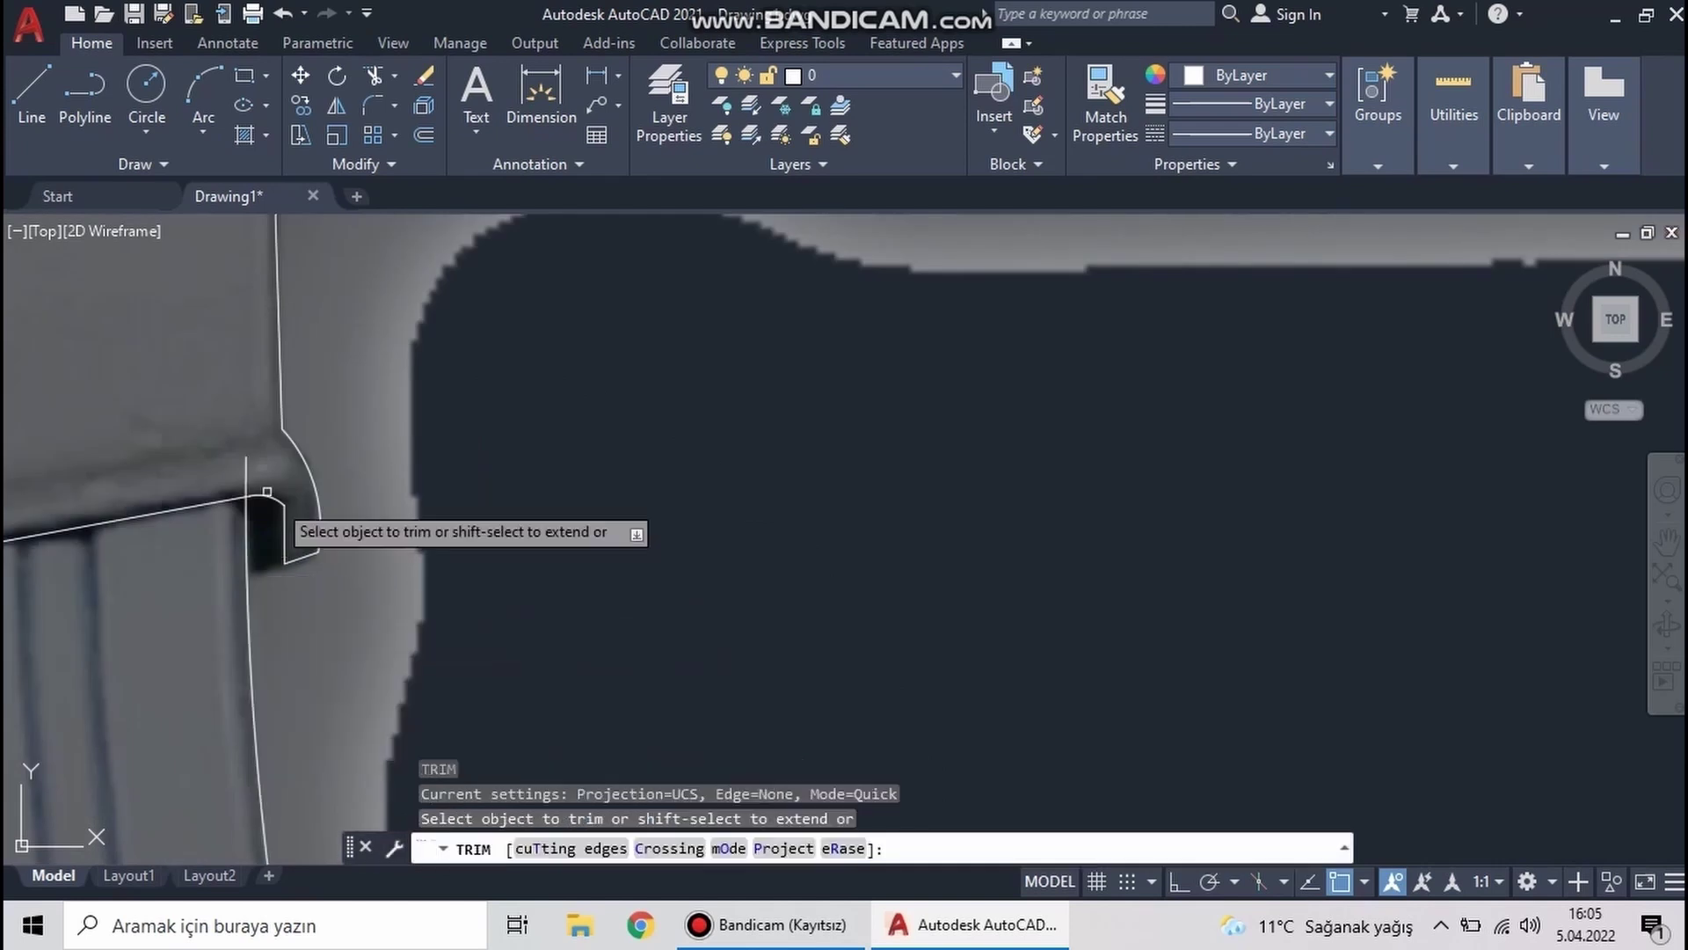
{"action": "key", "text": "Escape"}
{"action": "scroll", "coordinate": [309, 428], "scroll_direction": "down", "scroll_amount": 5}
{"action": "scroll", "coordinate": [351, 312], "scroll_direction": "up", "scroll_amount": 4}
{"action": "middle_click_drag", "start_coordinate": [366, 298], "coordinate": [476, 303]}
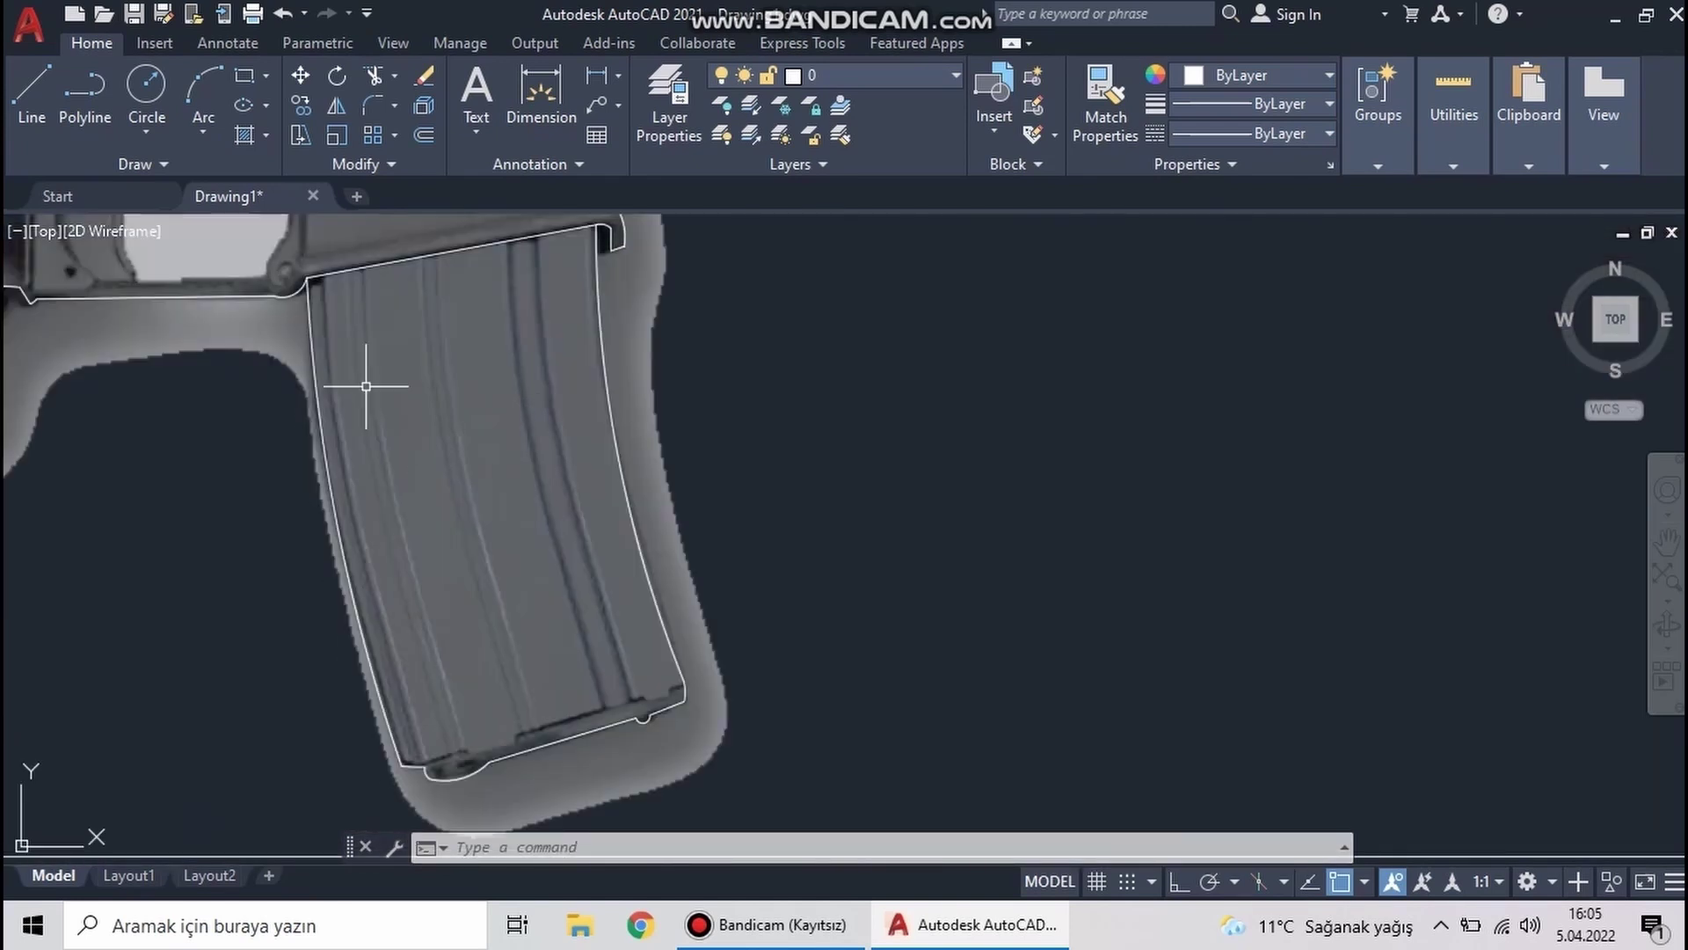
{"action": "type", "text": "a"}
{"action": "key", "text": "Return"}
{"action": "scroll", "coordinate": [563, 616], "scroll_direction": "up", "scroll_amount": 3}
{"action": "left_click", "coordinate": [563, 607]}
{"action": "left_click", "coordinate": [629, 646]}
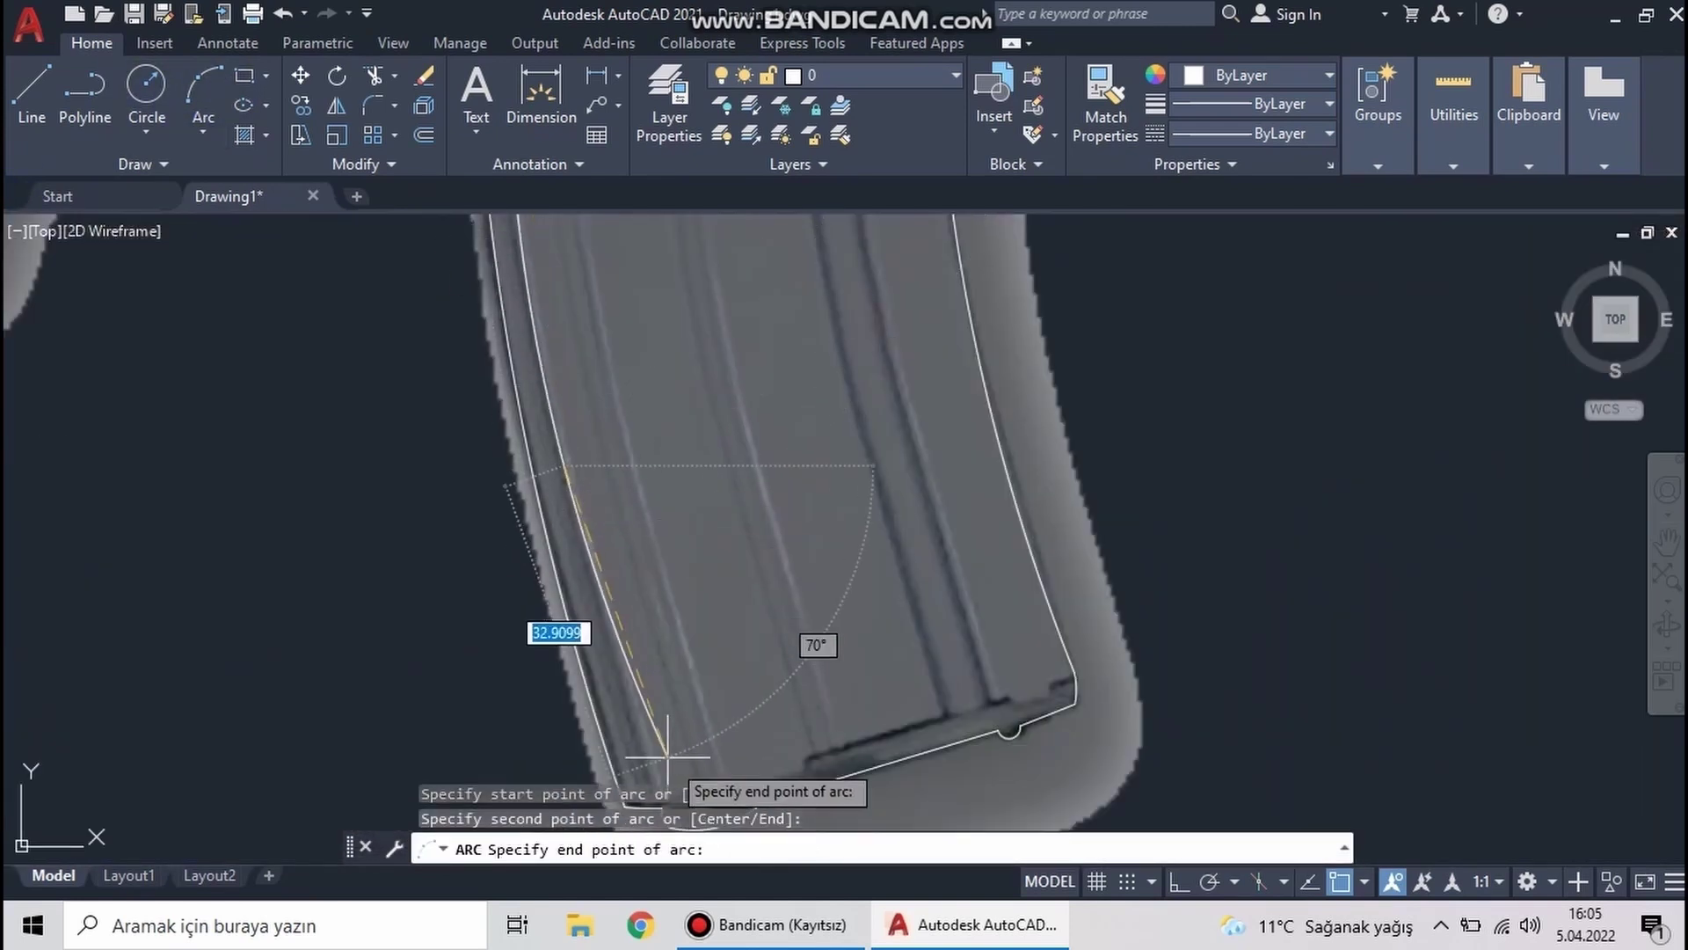
{"action": "middle_click_drag", "start_coordinate": [660, 650], "coordinate": [643, 648]}
{"action": "left_click", "coordinate": [643, 648]}
Trim the lines overlapping the new inner arc
{"action": "type", "text": "tr"}
{"action": "key", "text": "Return"}
{"action": "scroll", "coordinate": [621, 649], "scroll_direction": "up", "scroll_amount": 3}
{"action": "scroll", "coordinate": [678, 668], "scroll_direction": "down", "scroll_amount": 3}
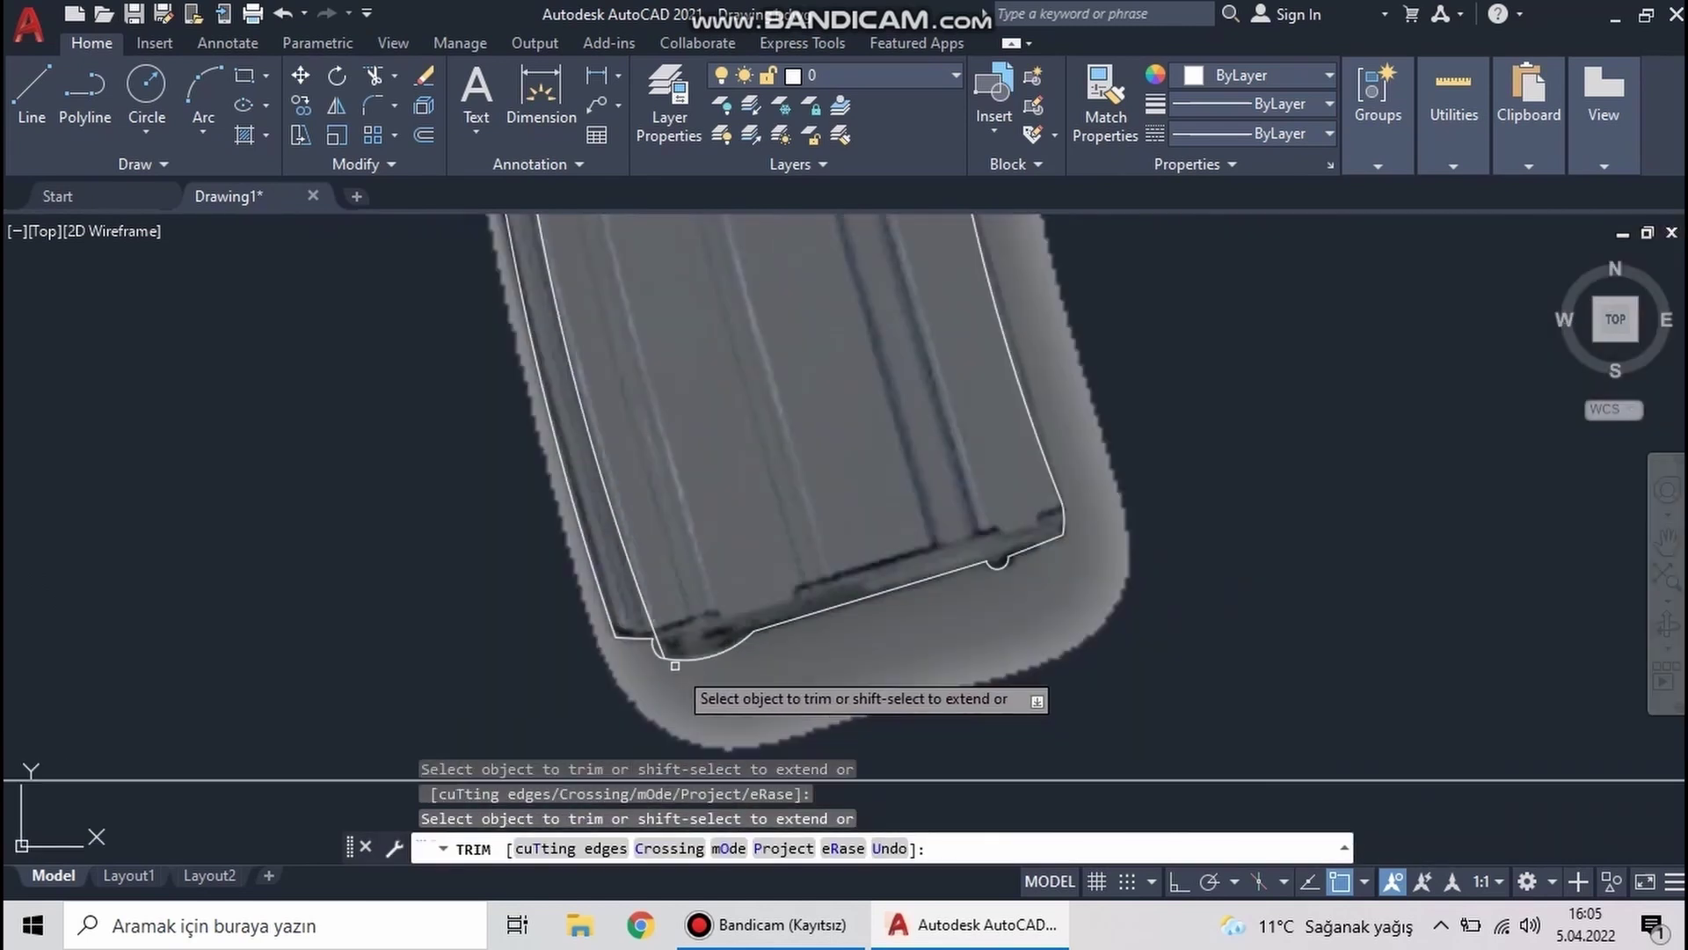
{"action": "scroll", "coordinate": [550, 803], "scroll_direction": "up", "scroll_amount": 2}
Outline the stepped baseplate along the magazine bottom with connected straight lines
{"action": "left_click", "coordinate": [31, 88]}
{"action": "scroll", "coordinate": [520, 643], "scroll_direction": "up", "scroll_amount": 3}
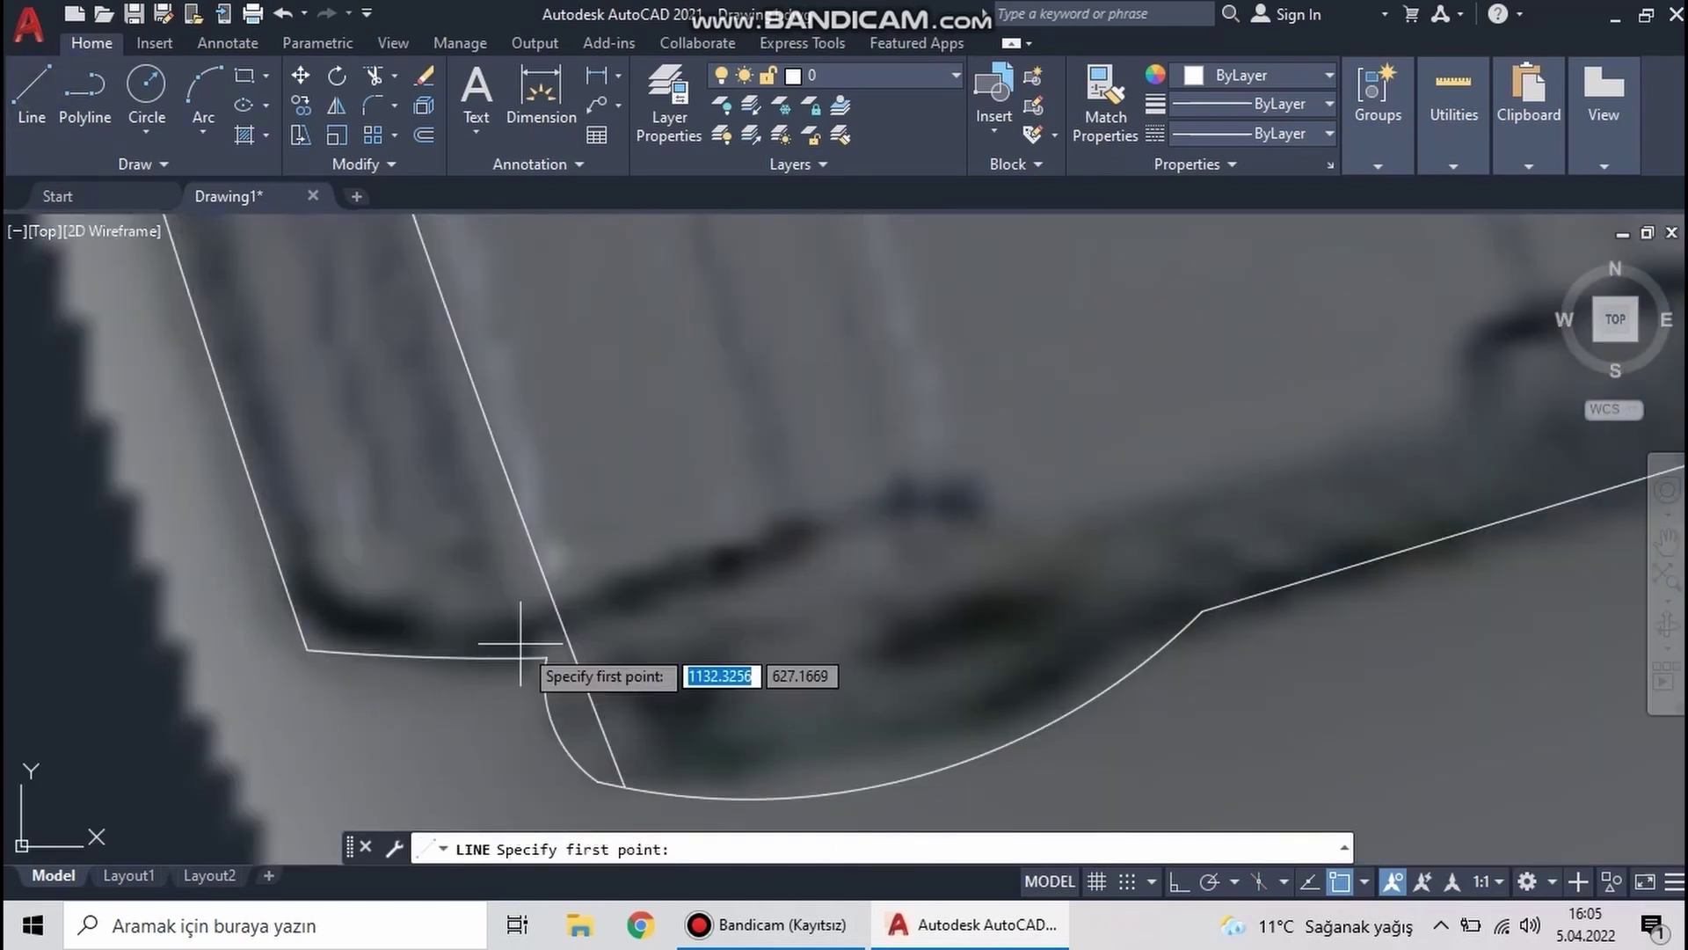
{"action": "left_click", "coordinate": [570, 616]}
{"action": "scroll", "coordinate": [616, 651], "scroll_direction": "down", "scroll_amount": 3}
{"action": "scroll", "coordinate": [637, 644], "scroll_direction": "down", "scroll_amount": 1}
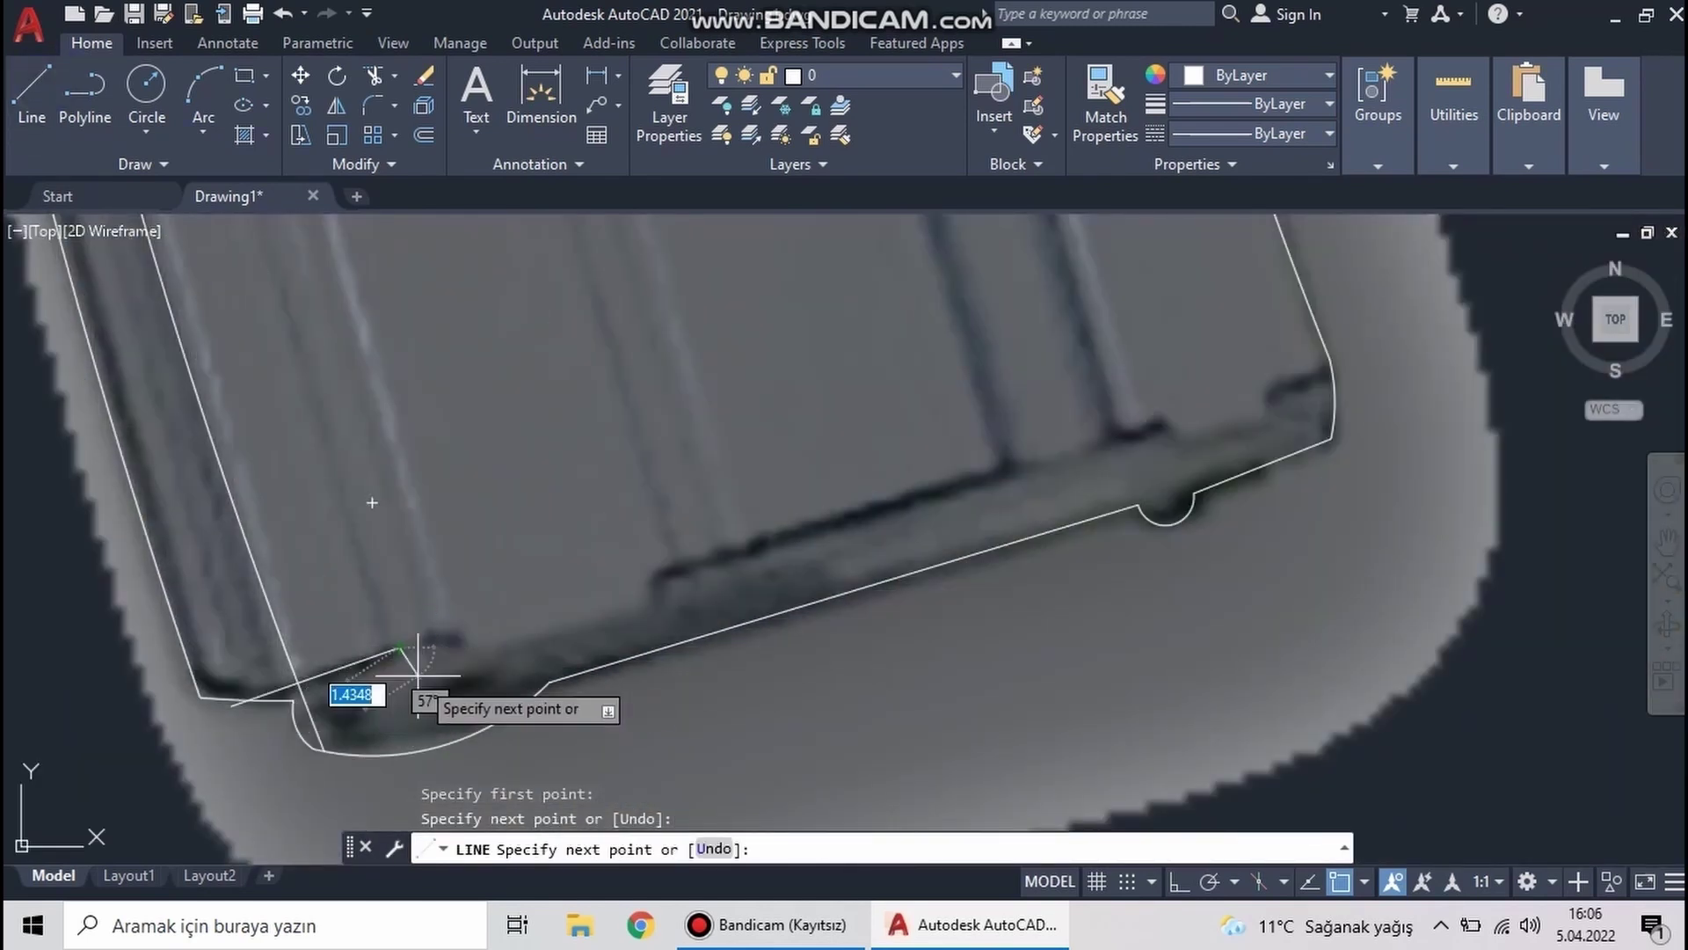
{"action": "scroll", "coordinate": [439, 651], "scroll_direction": "down", "scroll_amount": 1}
{"action": "scroll", "coordinate": [474, 644], "scroll_direction": "up", "scroll_amount": 3}
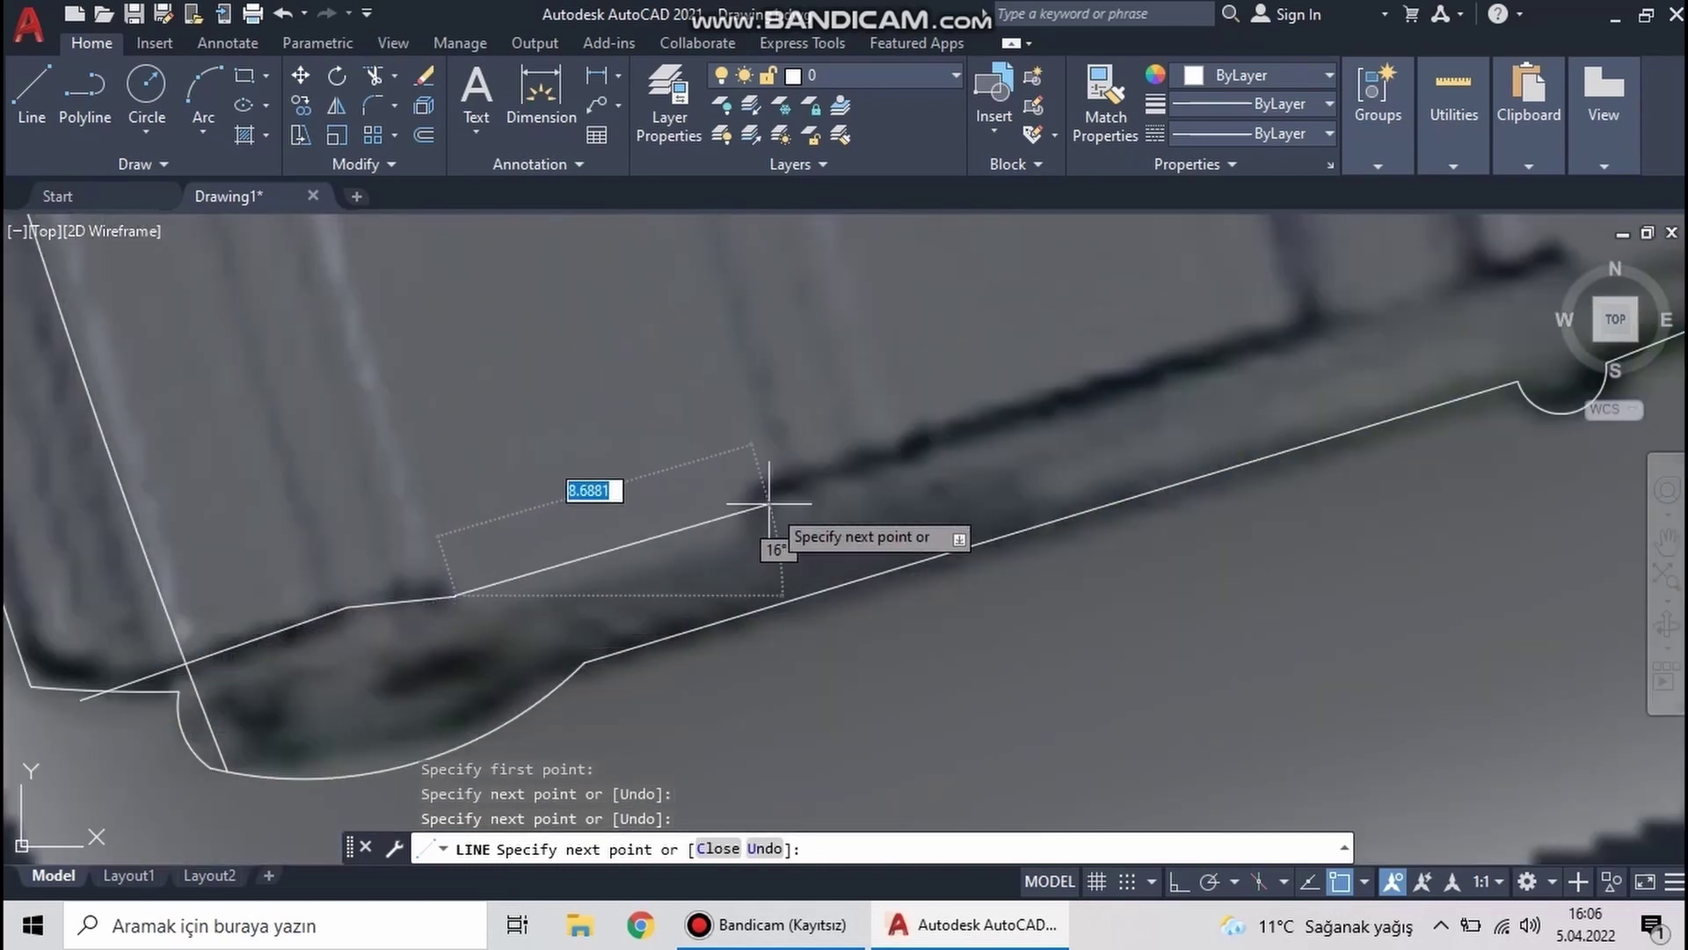
{"action": "left_click", "coordinate": [737, 515]}
{"action": "scroll", "coordinate": [774, 527], "scroll_direction": "down", "scroll_amount": 2}
{"action": "left_click", "coordinate": [791, 514]}
{"action": "scroll", "coordinate": [783, 532], "scroll_direction": "up", "scroll_amount": 1}
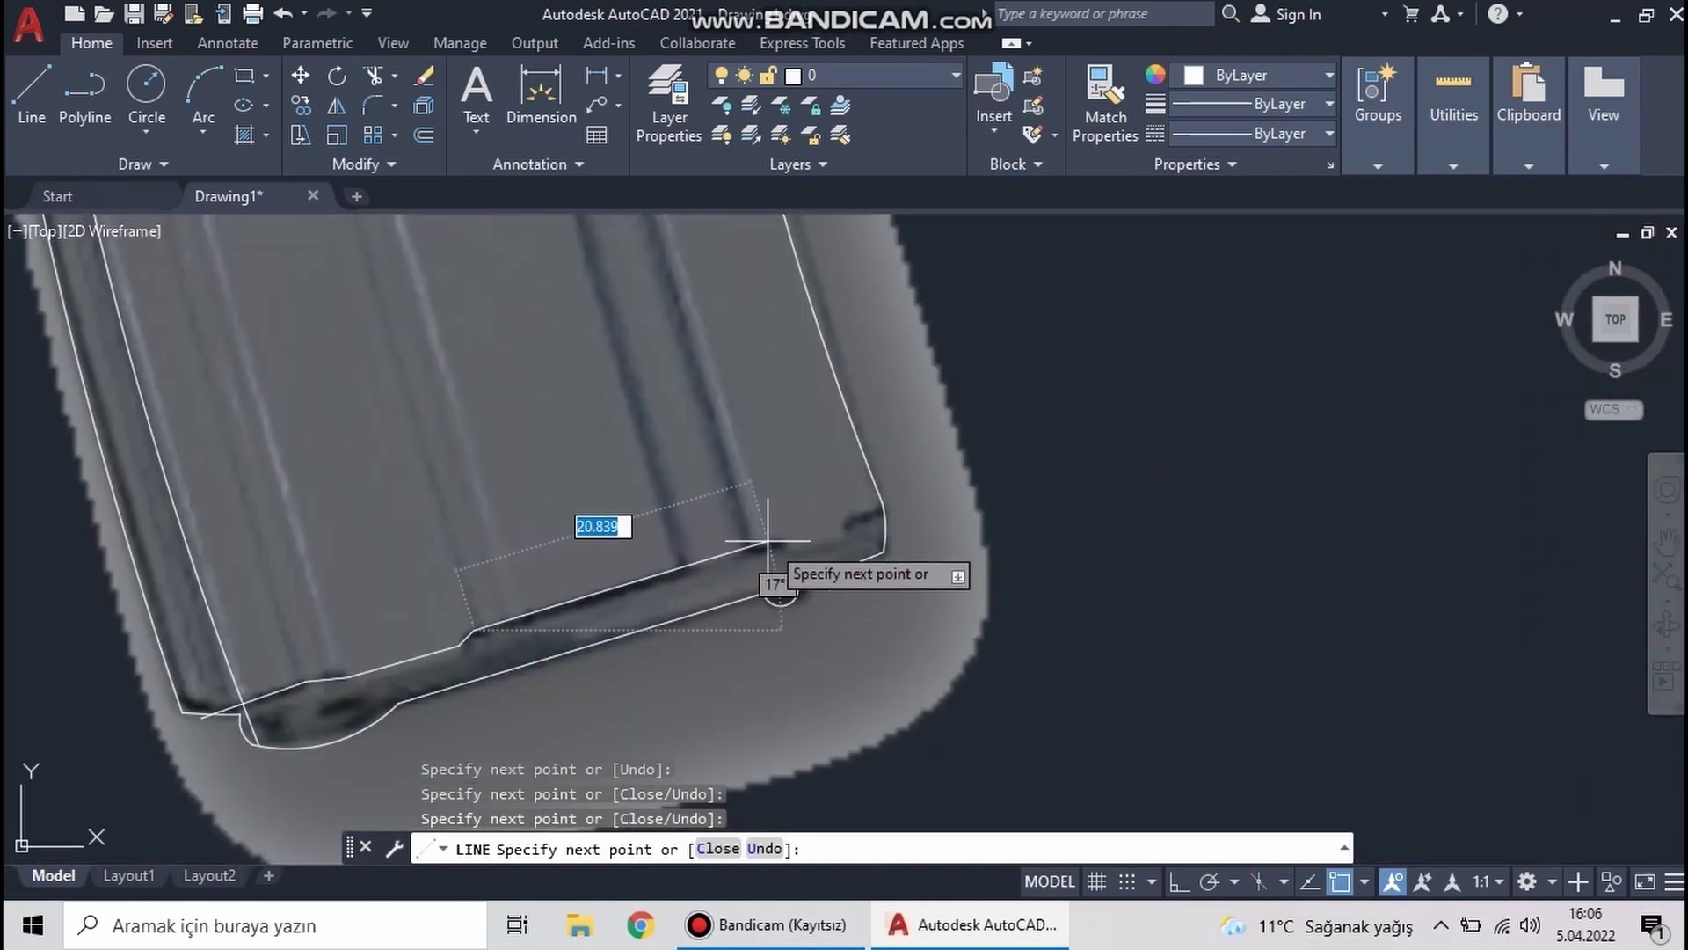
{"action": "scroll", "coordinate": [817, 536], "scroll_direction": "up", "scroll_amount": 2}
{"action": "left_click", "coordinate": [980, 475]}
{"action": "key", "text": "Escape"}
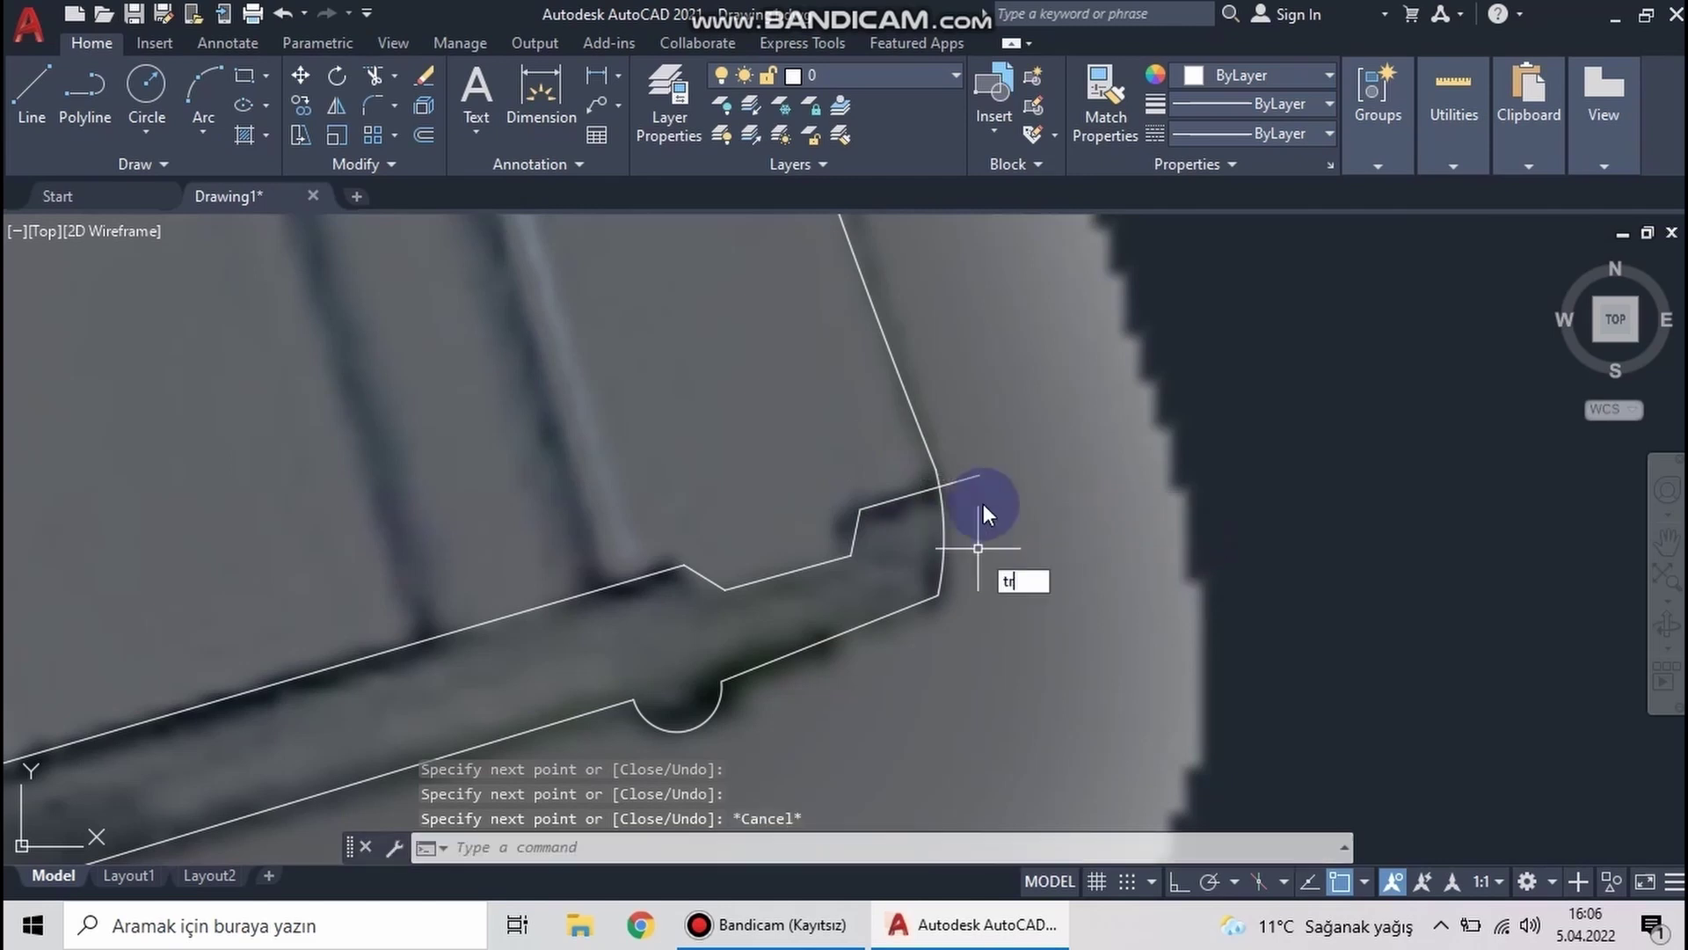
Trim the overlapping ends around the baseplate
{"action": "type", "text": "tr"}
{"action": "key", "text": "Return"}
{"action": "scroll", "coordinate": [792, 563], "scroll_direction": "down", "scroll_amount": 3}
{"action": "scroll", "coordinate": [564, 538], "scroll_direction": "up", "scroll_amount": 3}
Draw a curved rib arc across the magazine face with object snap off
{"action": "scroll", "coordinate": [554, 527], "scroll_direction": "down", "scroll_amount": 3}
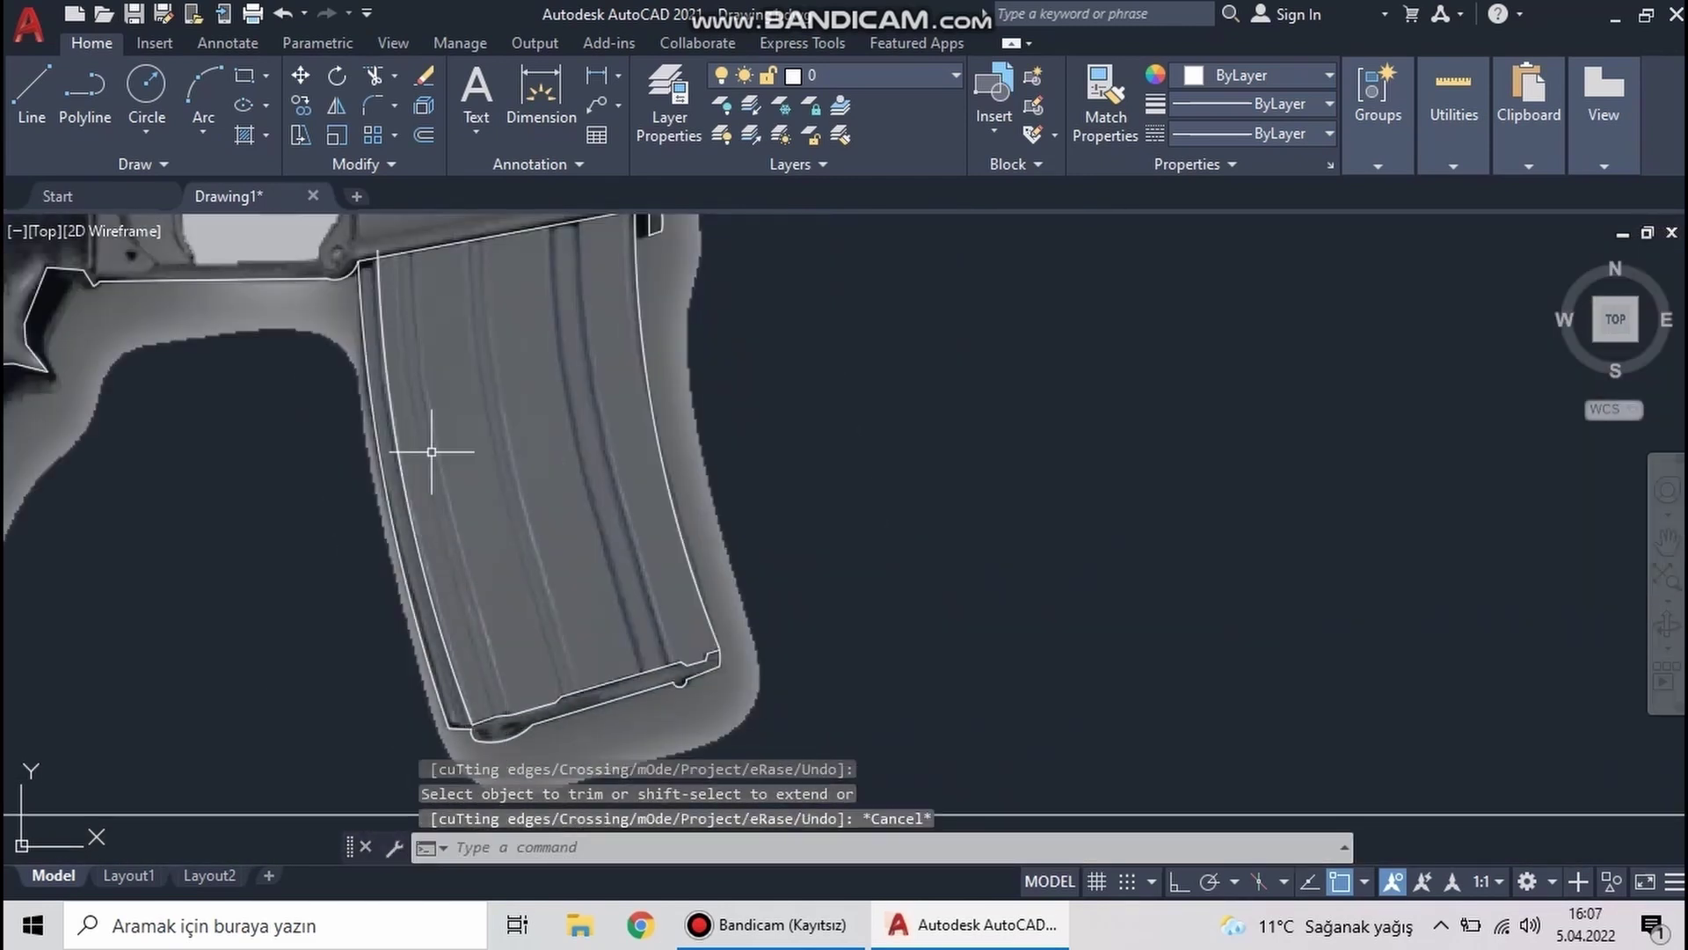
{"action": "scroll", "coordinate": [361, 237], "scroll_direction": "up", "scroll_amount": 2}
{"action": "scroll", "coordinate": [493, 370], "scroll_direction": "down", "scroll_amount": 2}
{"action": "key", "text": "Escape"}
{"action": "type", "text": "a"}
{"action": "key", "text": "Return"}
{"action": "scroll", "coordinate": [391, 266], "scroll_direction": "up", "scroll_amount": 2}
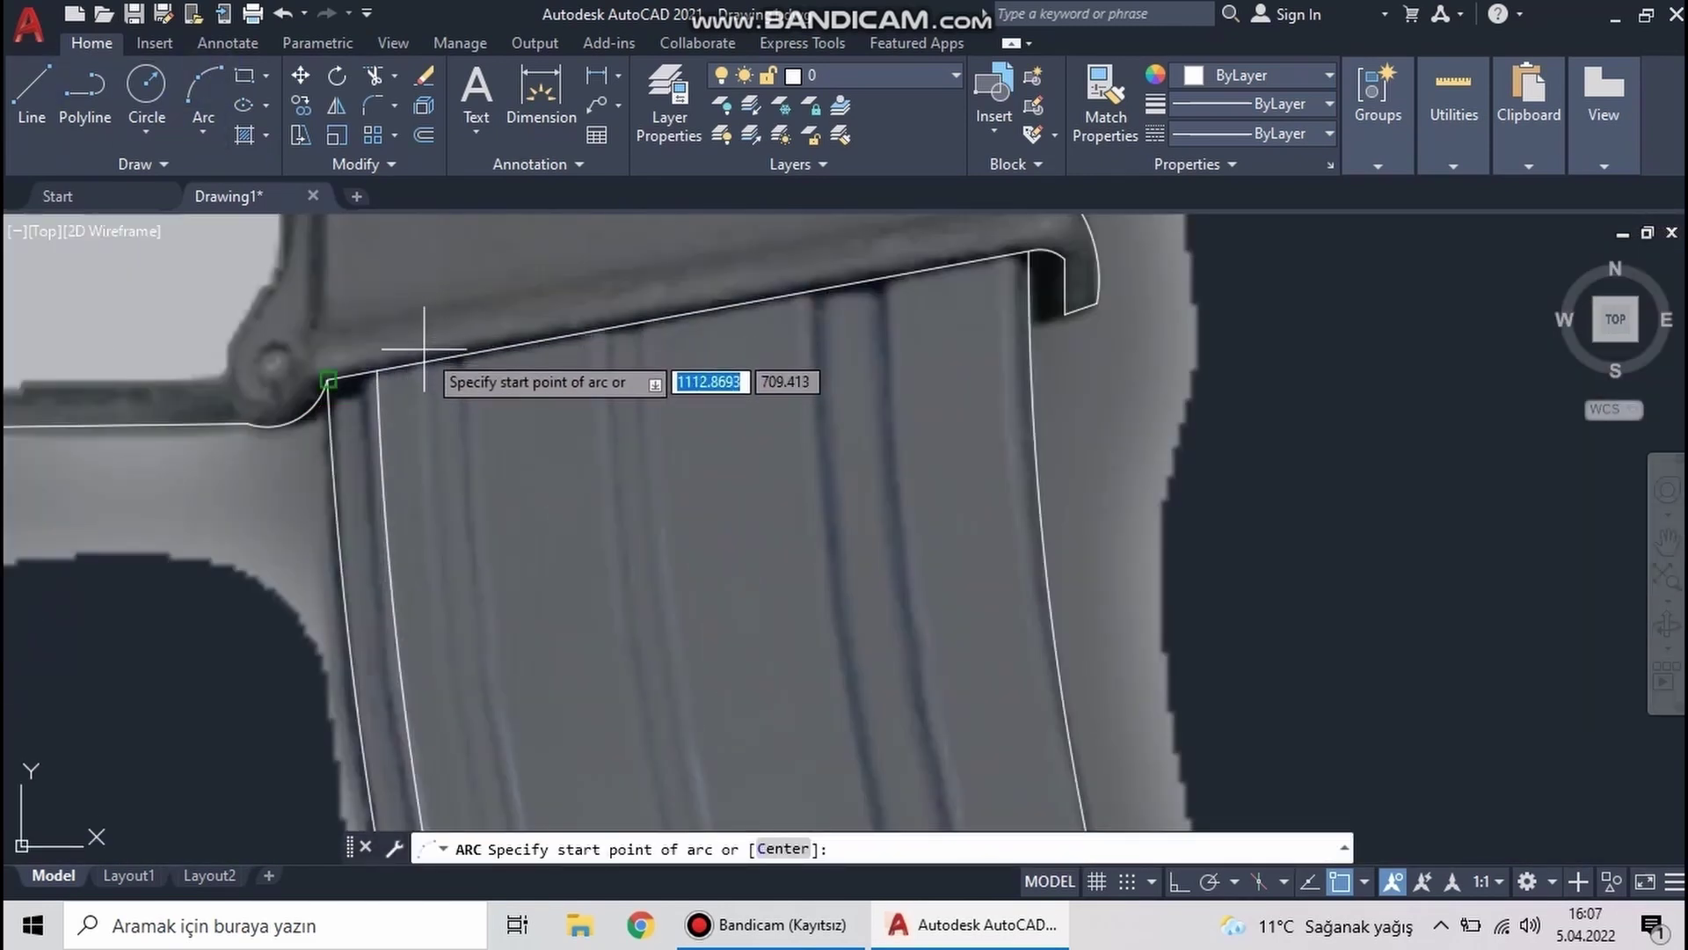
{"action": "key", "text": "F3"}
{"action": "left_click", "coordinate": [342, 369]}
{"action": "scroll", "coordinate": [396, 440], "scroll_direction": "down", "scroll_amount": 3}
{"action": "scroll", "coordinate": [423, 538], "scroll_direction": "up", "scroll_amount": 3}
{"action": "left_click", "coordinate": [490, 737]}
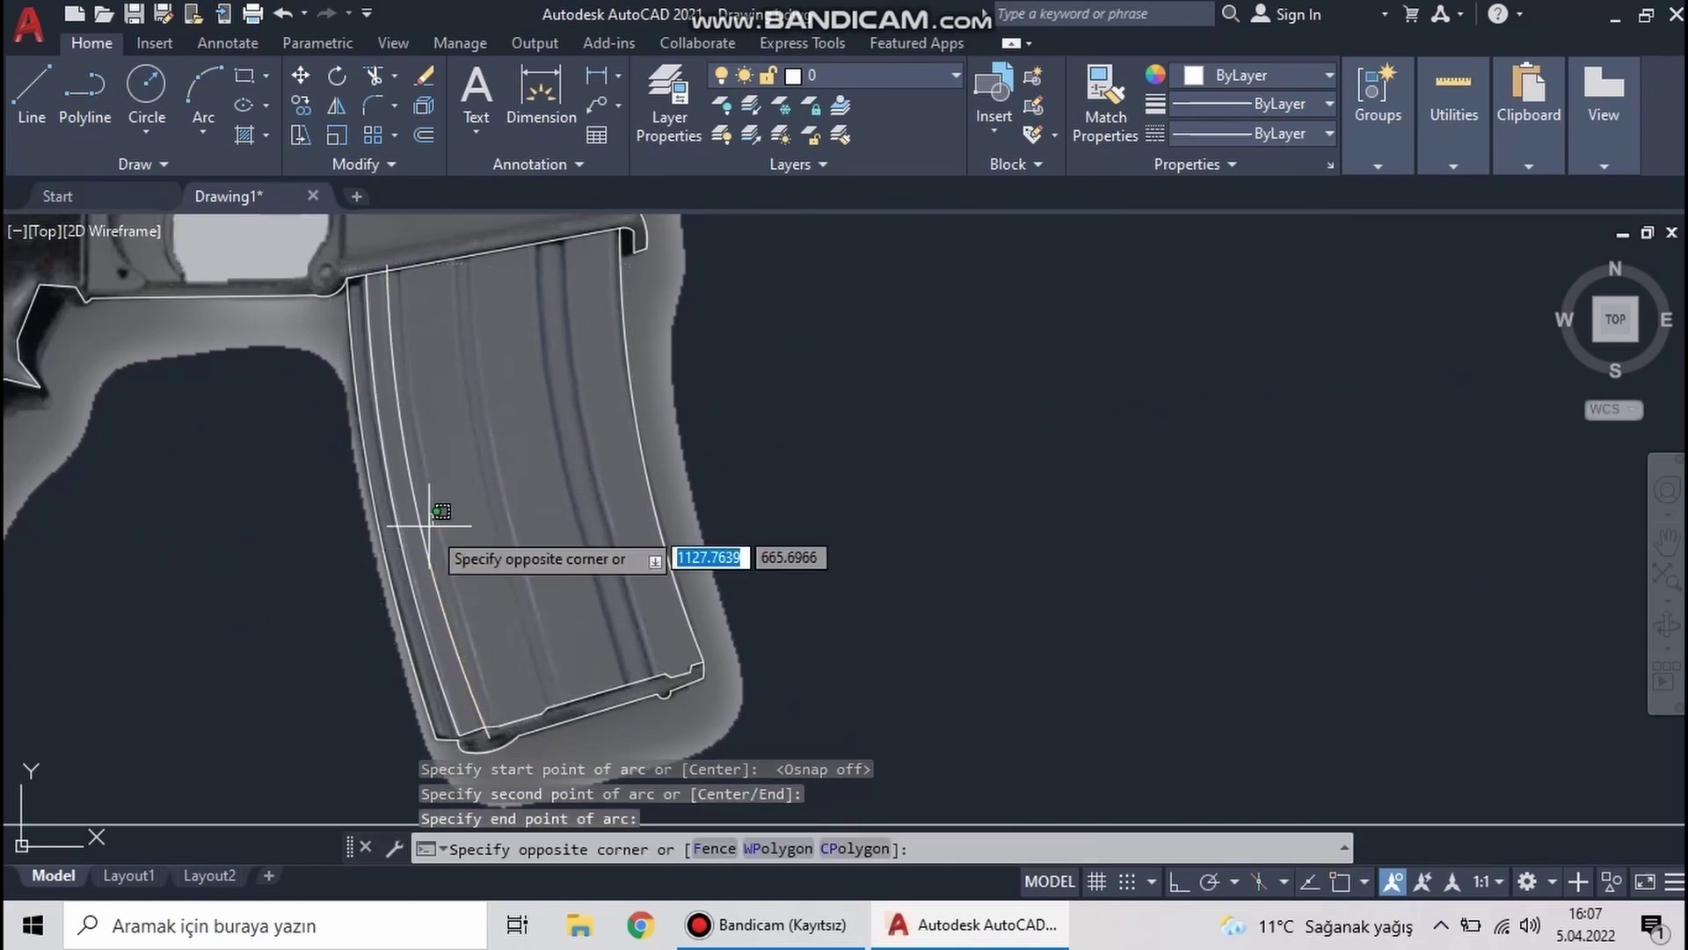
Copy the rib arc down the magazine face to form several parallel ribs
{"action": "left_click_drag", "start_coordinate": [528, 581], "coordinate": [434, 528]}
{"action": "type", "text": "co"}
{"action": "key", "text": "Return"}
{"action": "key", "text": "F3"}
{"action": "left_click", "coordinate": [416, 504]}
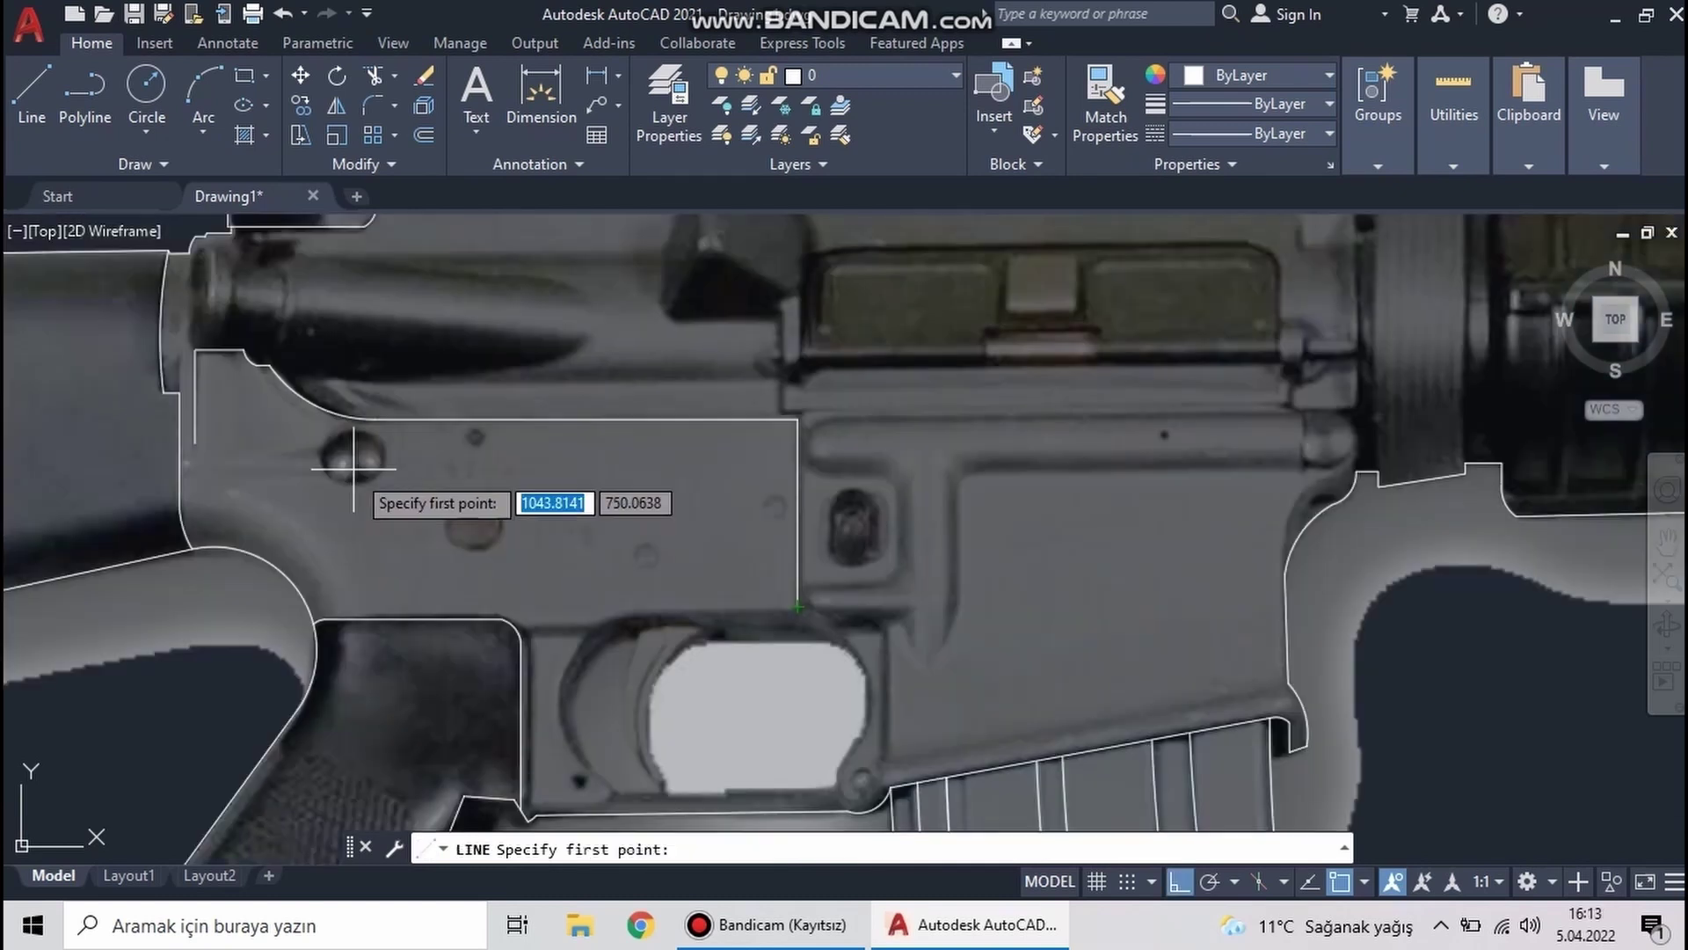
Circle the first pin hole on the receiver
{"action": "type", "text": "c"}
{"action": "key", "text": "Return"}
{"action": "left_click", "coordinate": [473, 525]}
Circle the remaining receiver pin holes, including the small ones
{"action": "key", "text": "Return"}
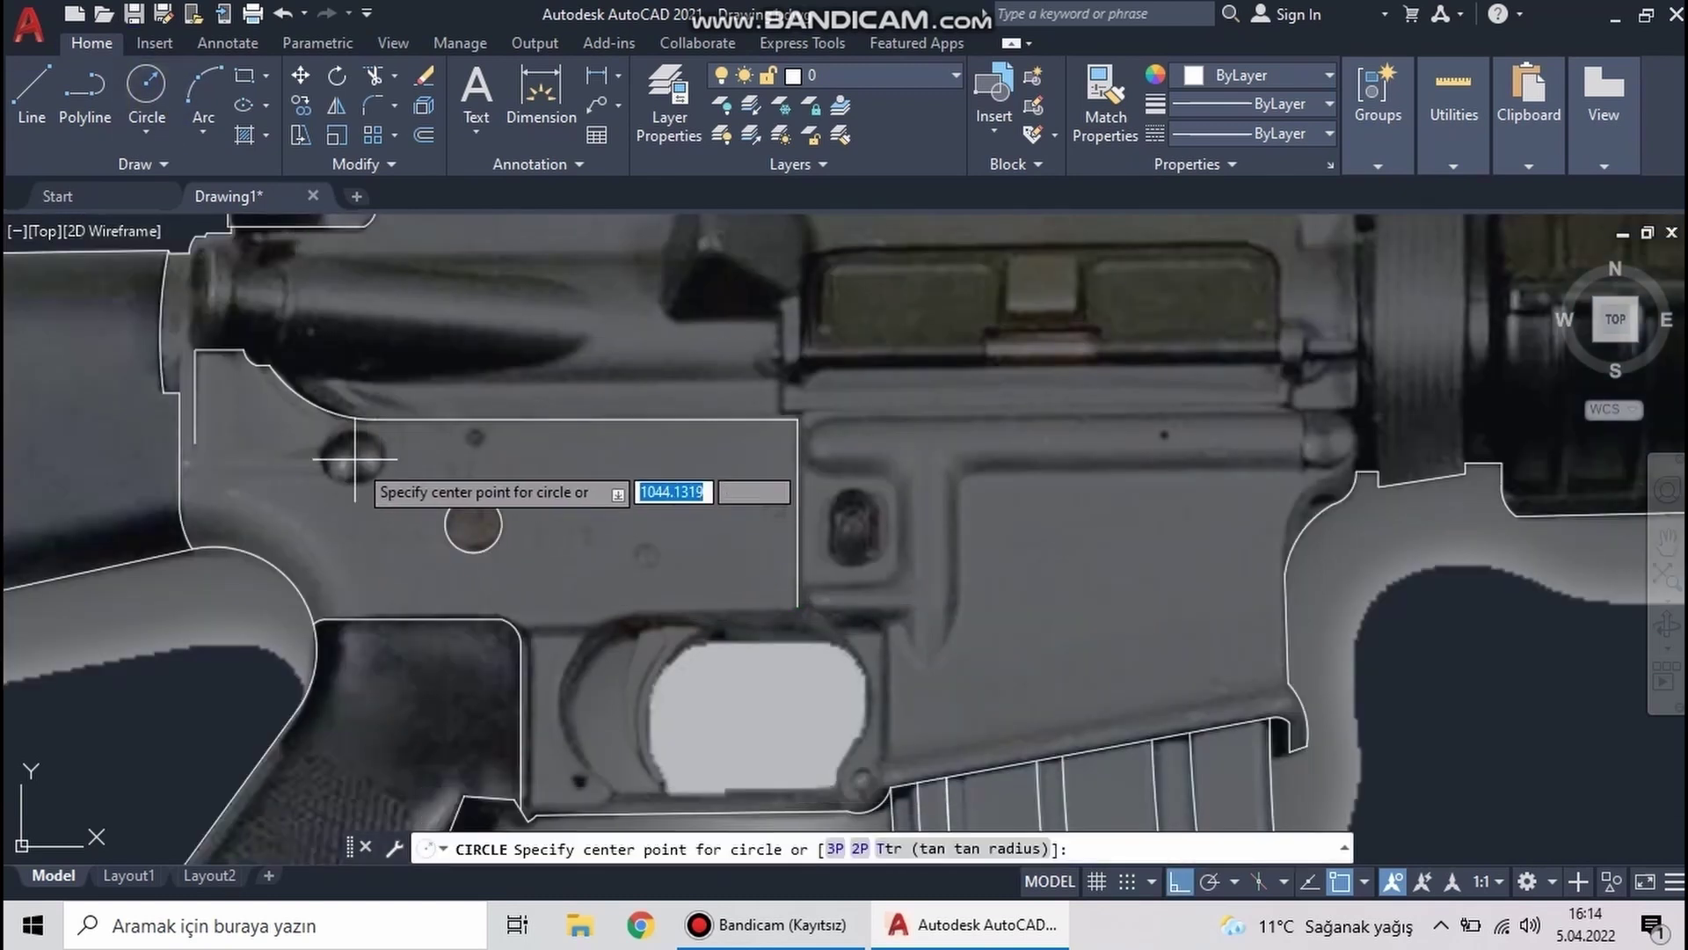
{"action": "left_click", "coordinate": [355, 458]}
{"action": "scroll", "coordinate": [355, 458], "scroll_direction": "down", "scroll_amount": 2}
{"action": "scroll", "coordinate": [510, 479], "scroll_direction": "up", "scroll_amount": 2}
{"action": "scroll", "coordinate": [509, 479], "scroll_direction": "up", "scroll_amount": 2}
{"action": "scroll", "coordinate": [169, 347], "scroll_direction": "down", "scroll_amount": 1}
{"action": "key", "text": "Return"}
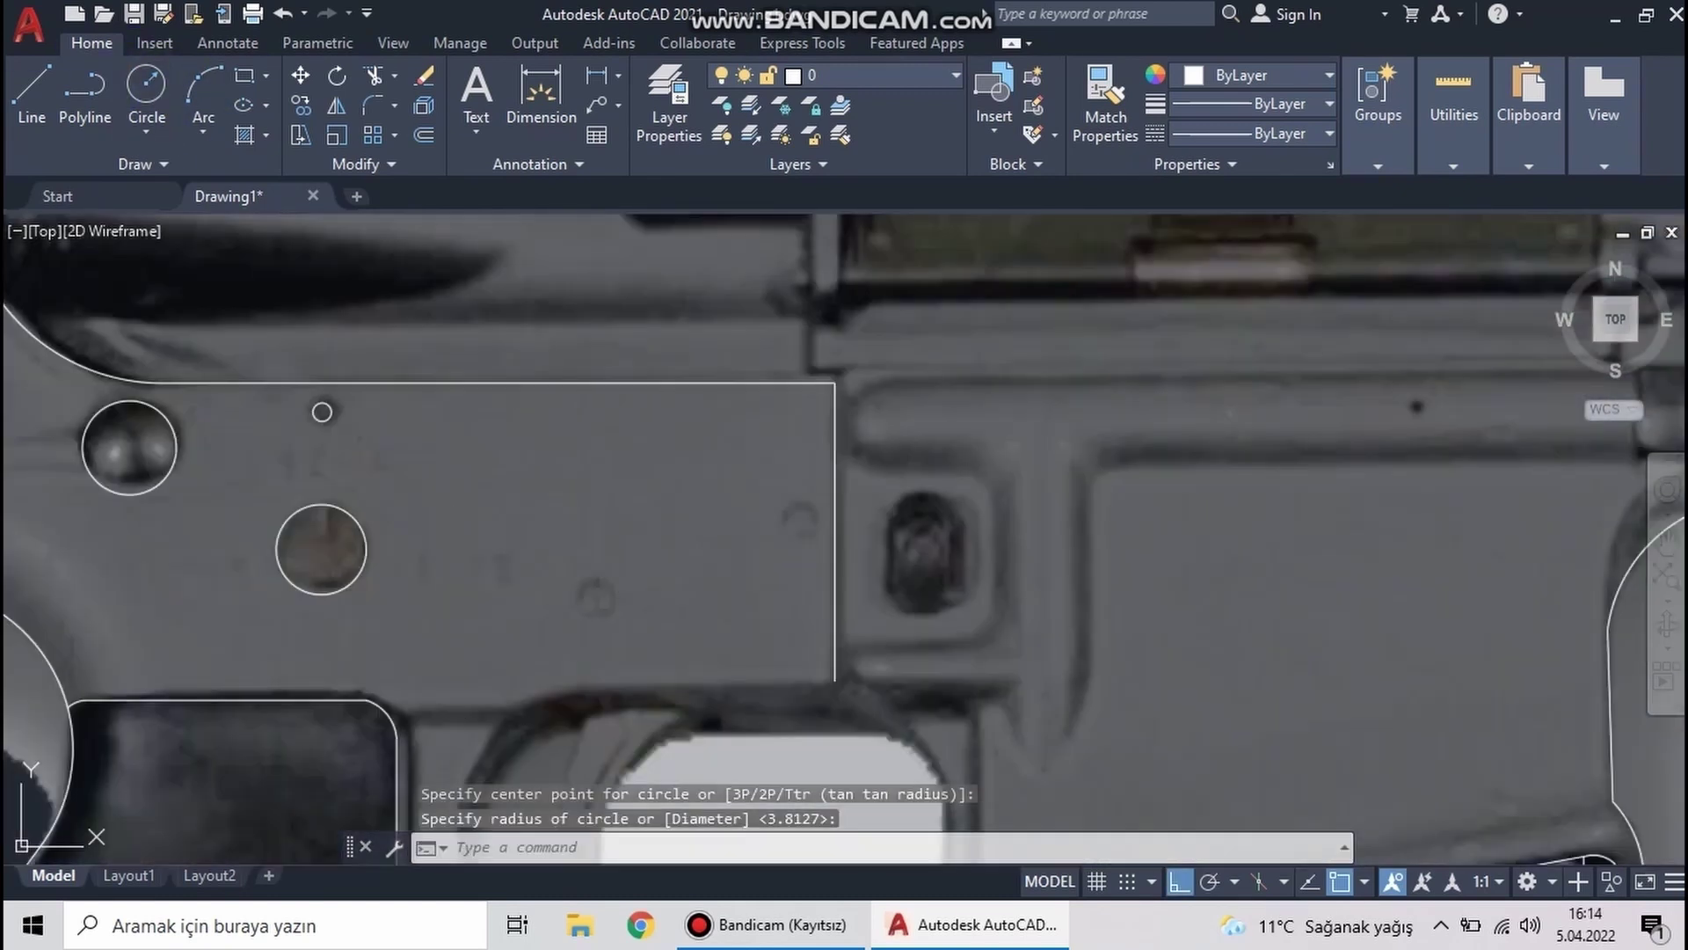
{"action": "scroll", "coordinate": [414, 566], "scroll_direction": "down", "scroll_amount": 2}
{"action": "key", "text": "Return"}
{"action": "left_click", "coordinate": [403, 578]}
{"action": "left_click", "coordinate": [414, 578]}
{"action": "key", "text": "Return"}
{"action": "left_click", "coordinate": [634, 546]}
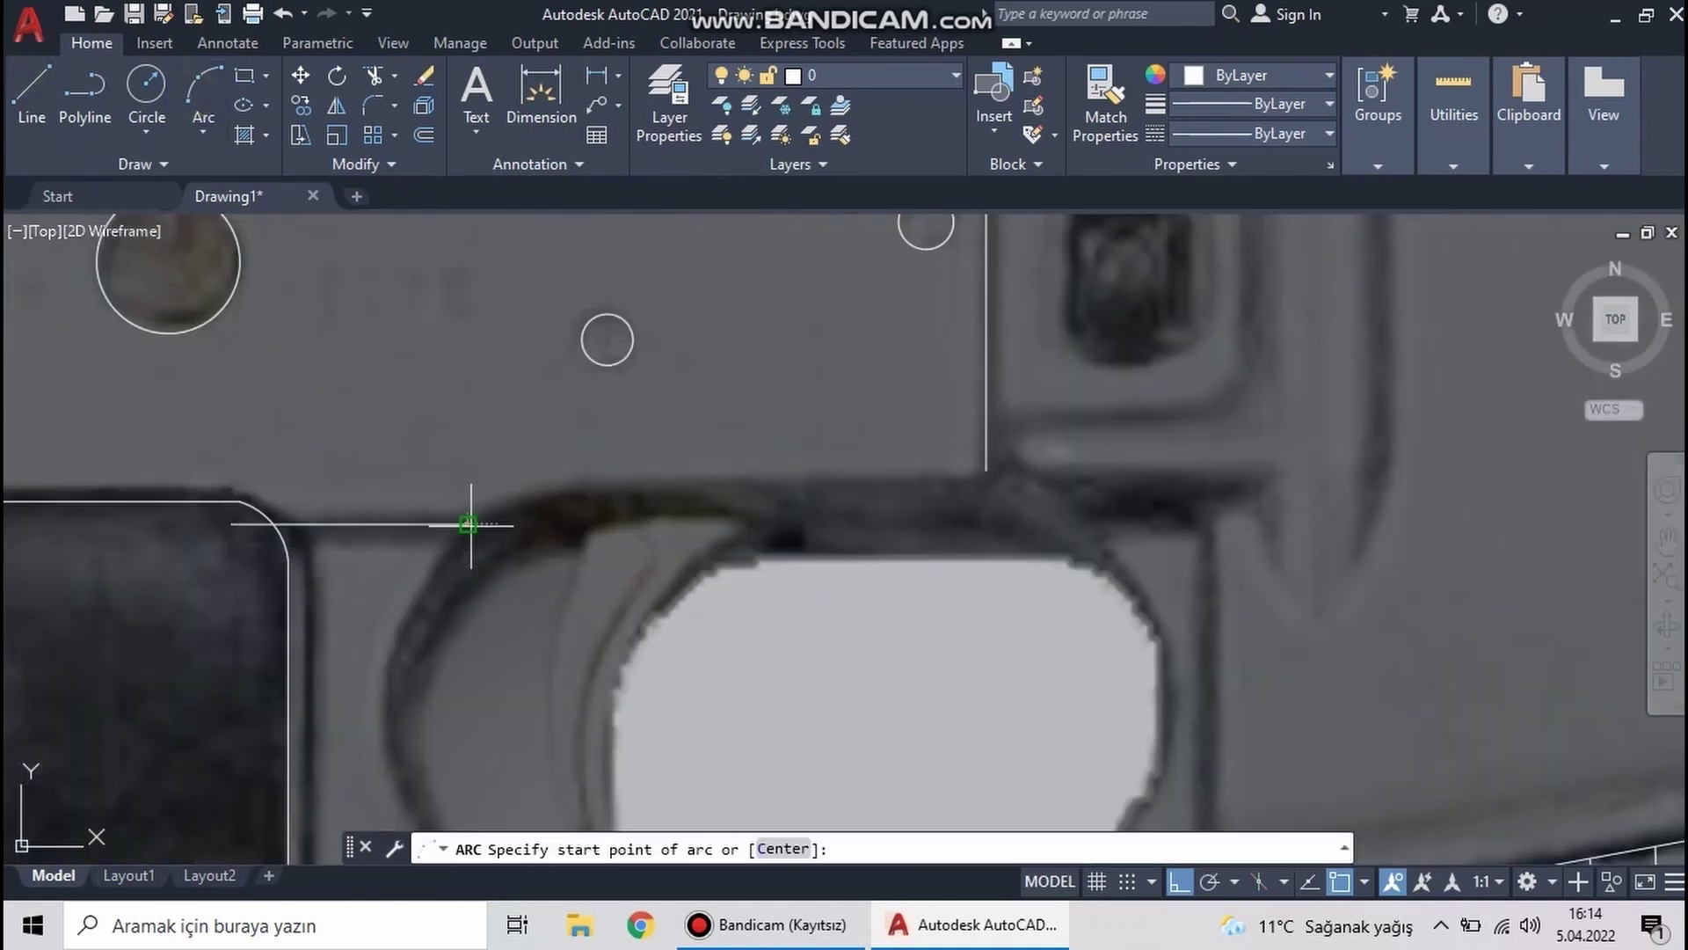
Finish the guard arc, add an Ortho line along the guard top, and trim the overlaps
{"action": "left_click", "coordinate": [563, 484]}
{"action": "key", "text": "l"}
{"action": "key", "text": "Return"}
{"action": "key", "text": "F8"}
{"action": "left_click", "coordinate": [1003, 489]}
{"action": "key", "text": "Escape"}
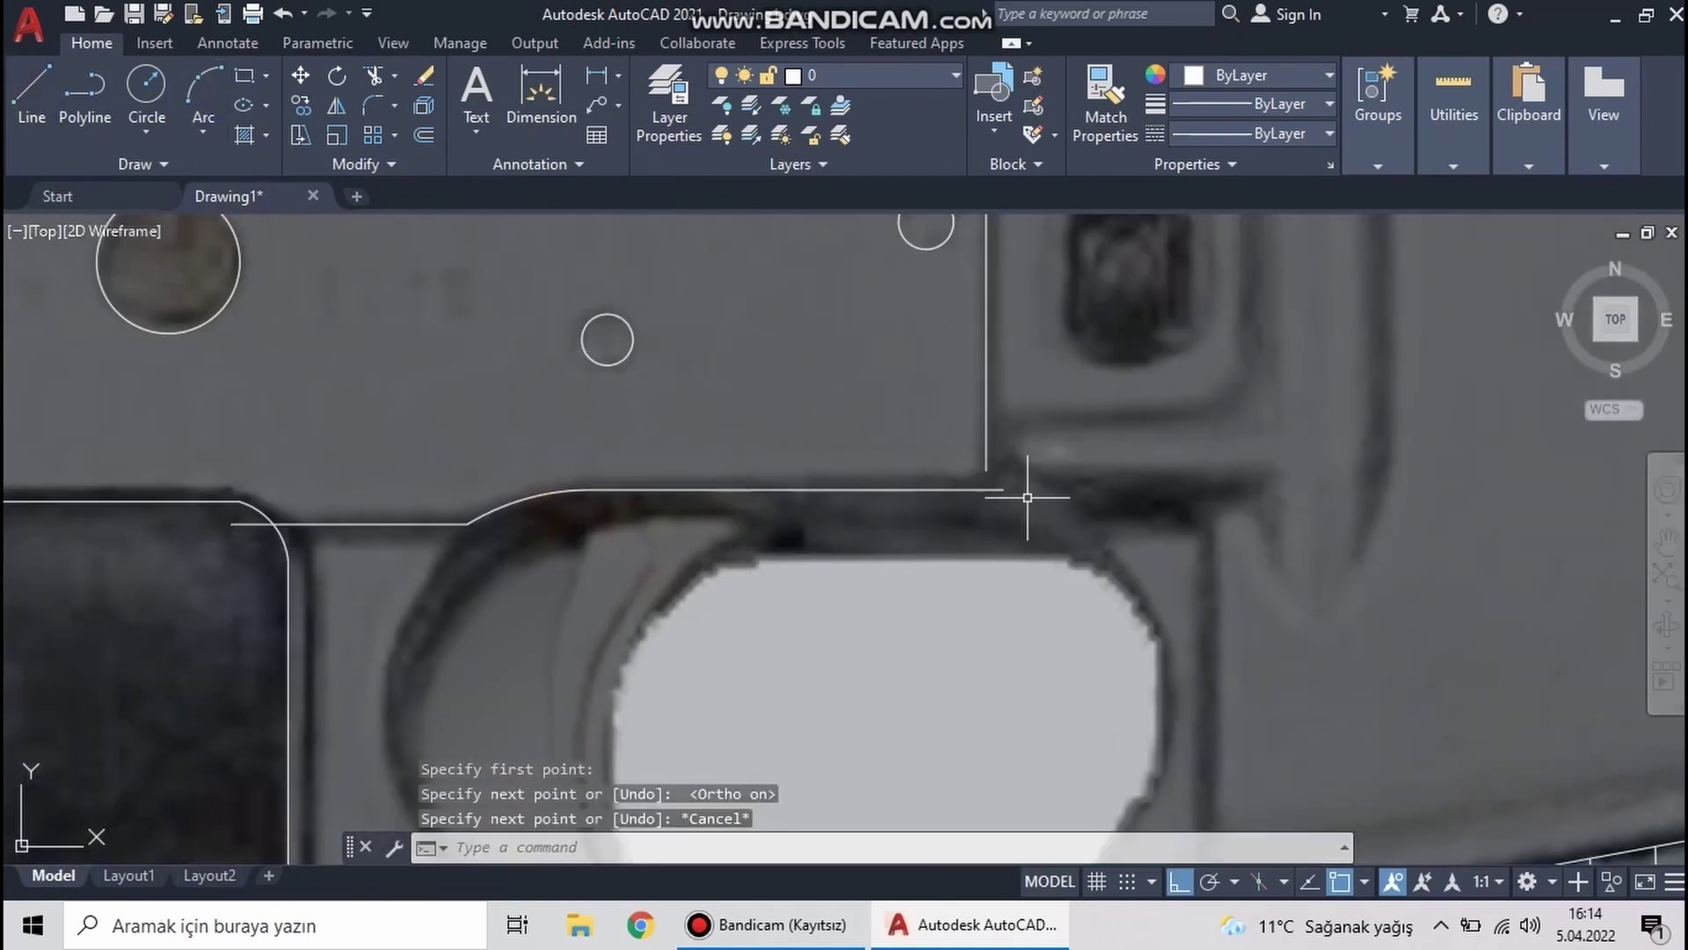
{"action": "type", "text": "tr"}
{"action": "key", "text": "Return"}
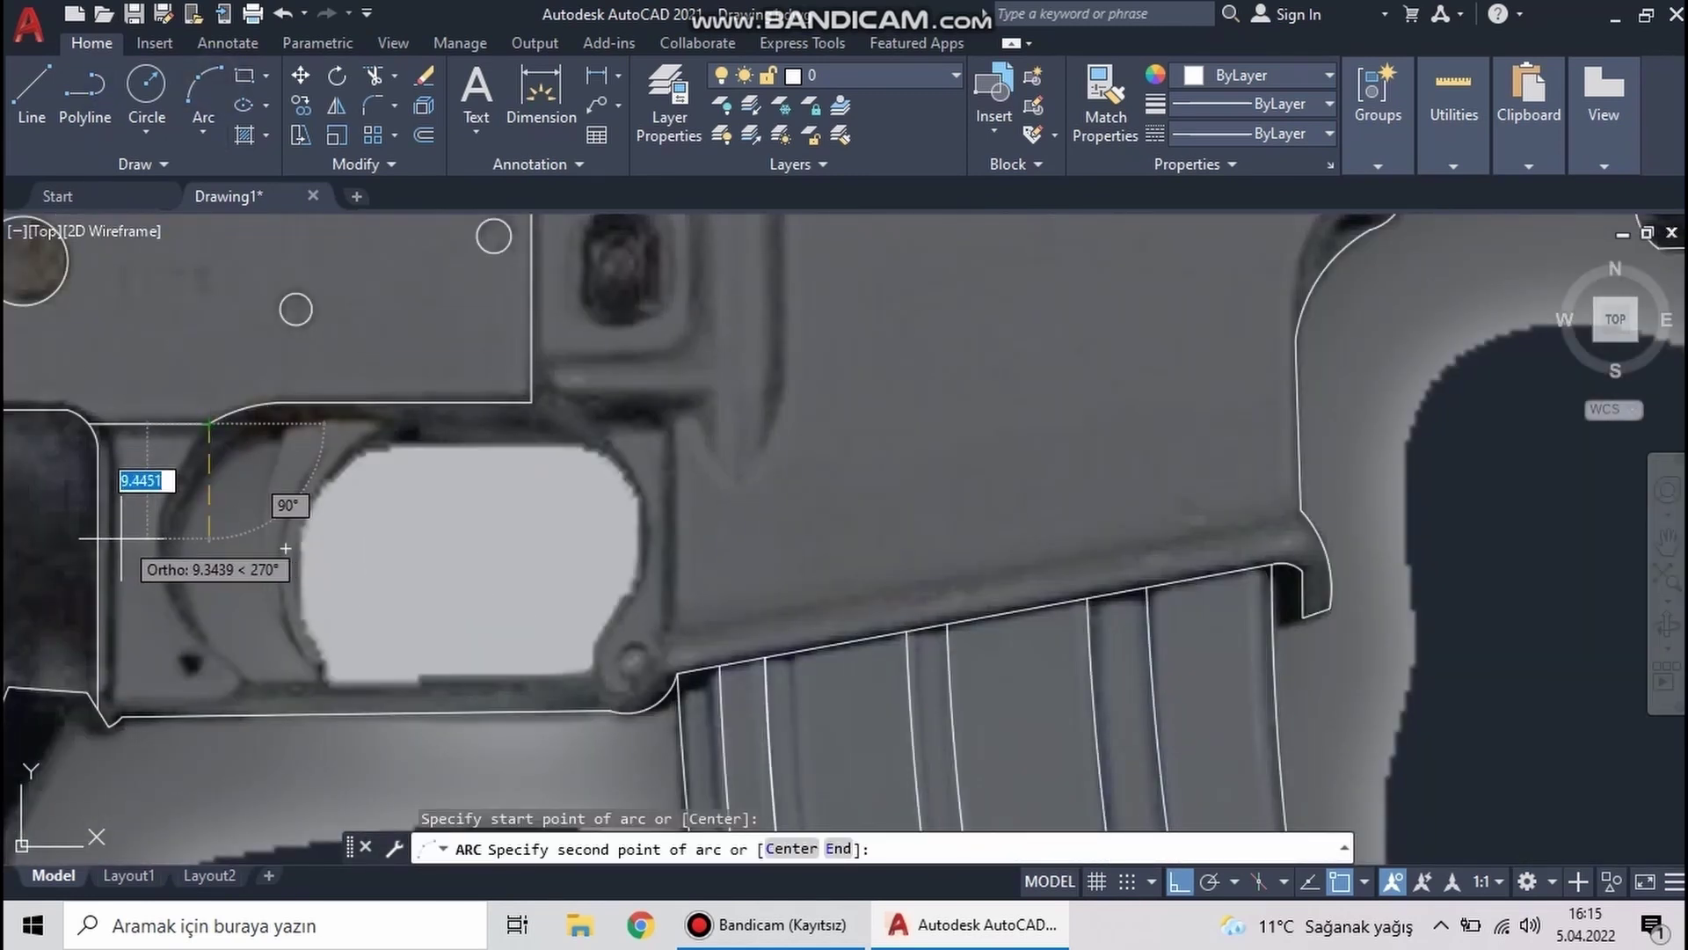
Complete the trigger guard's front curve and draw its straight bottom edge
{"action": "left_click", "coordinate": [255, 680]}
{"action": "left_click", "coordinate": [35, 88]}
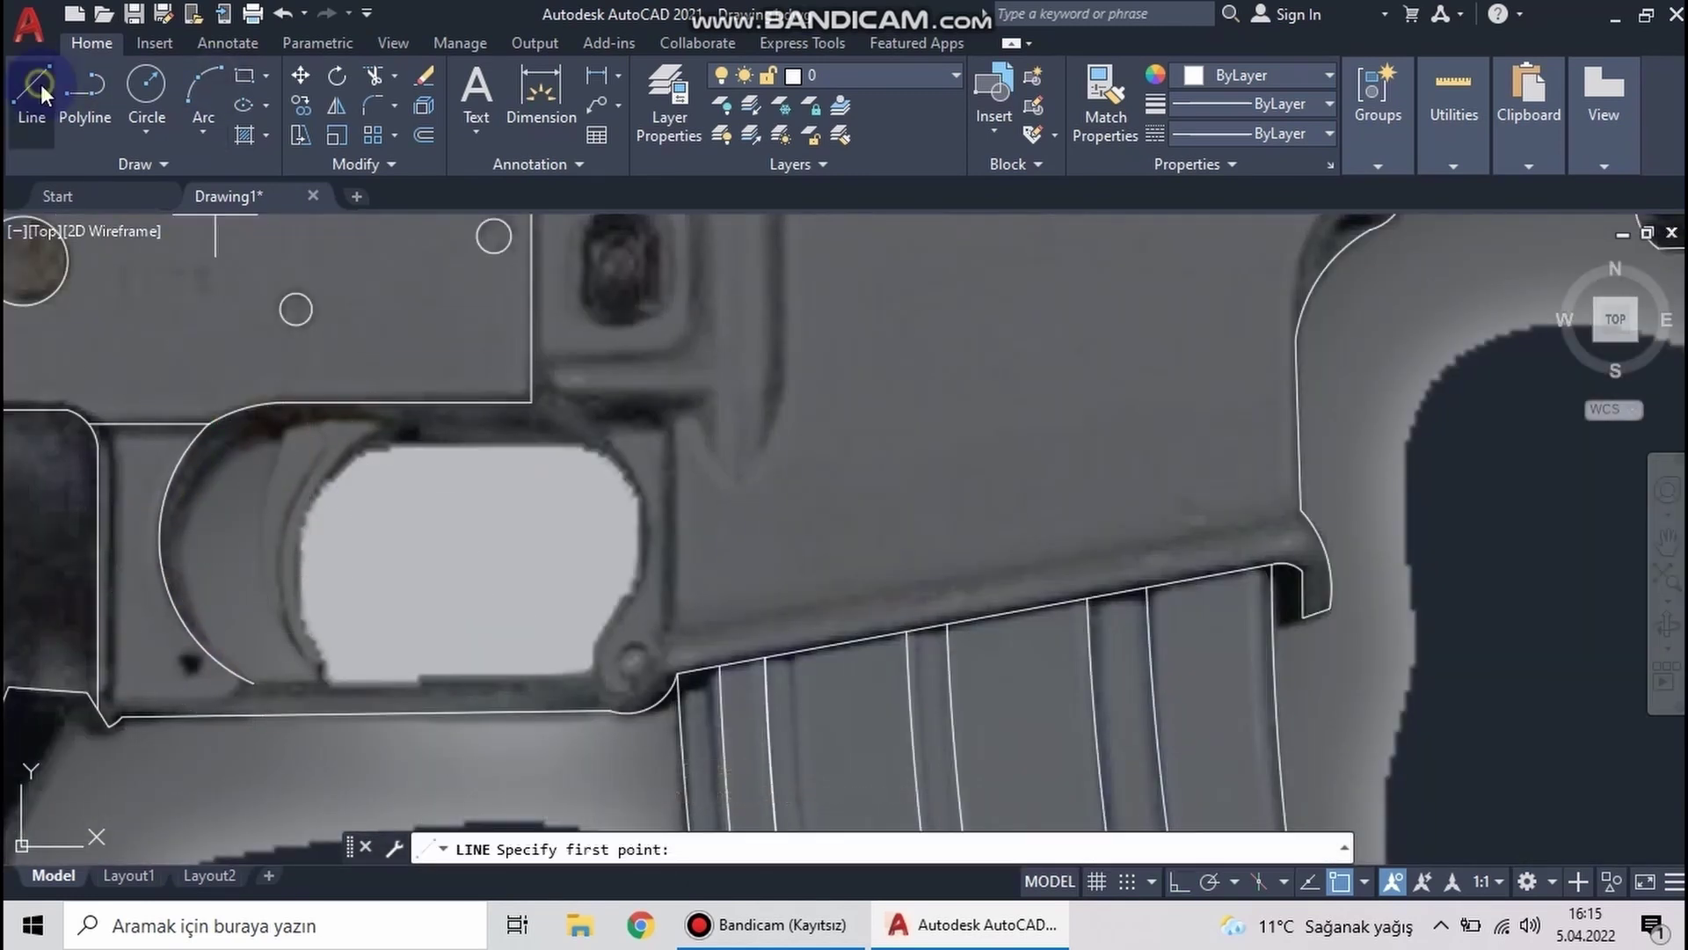
{"action": "left_click", "coordinate": [422, 686]}
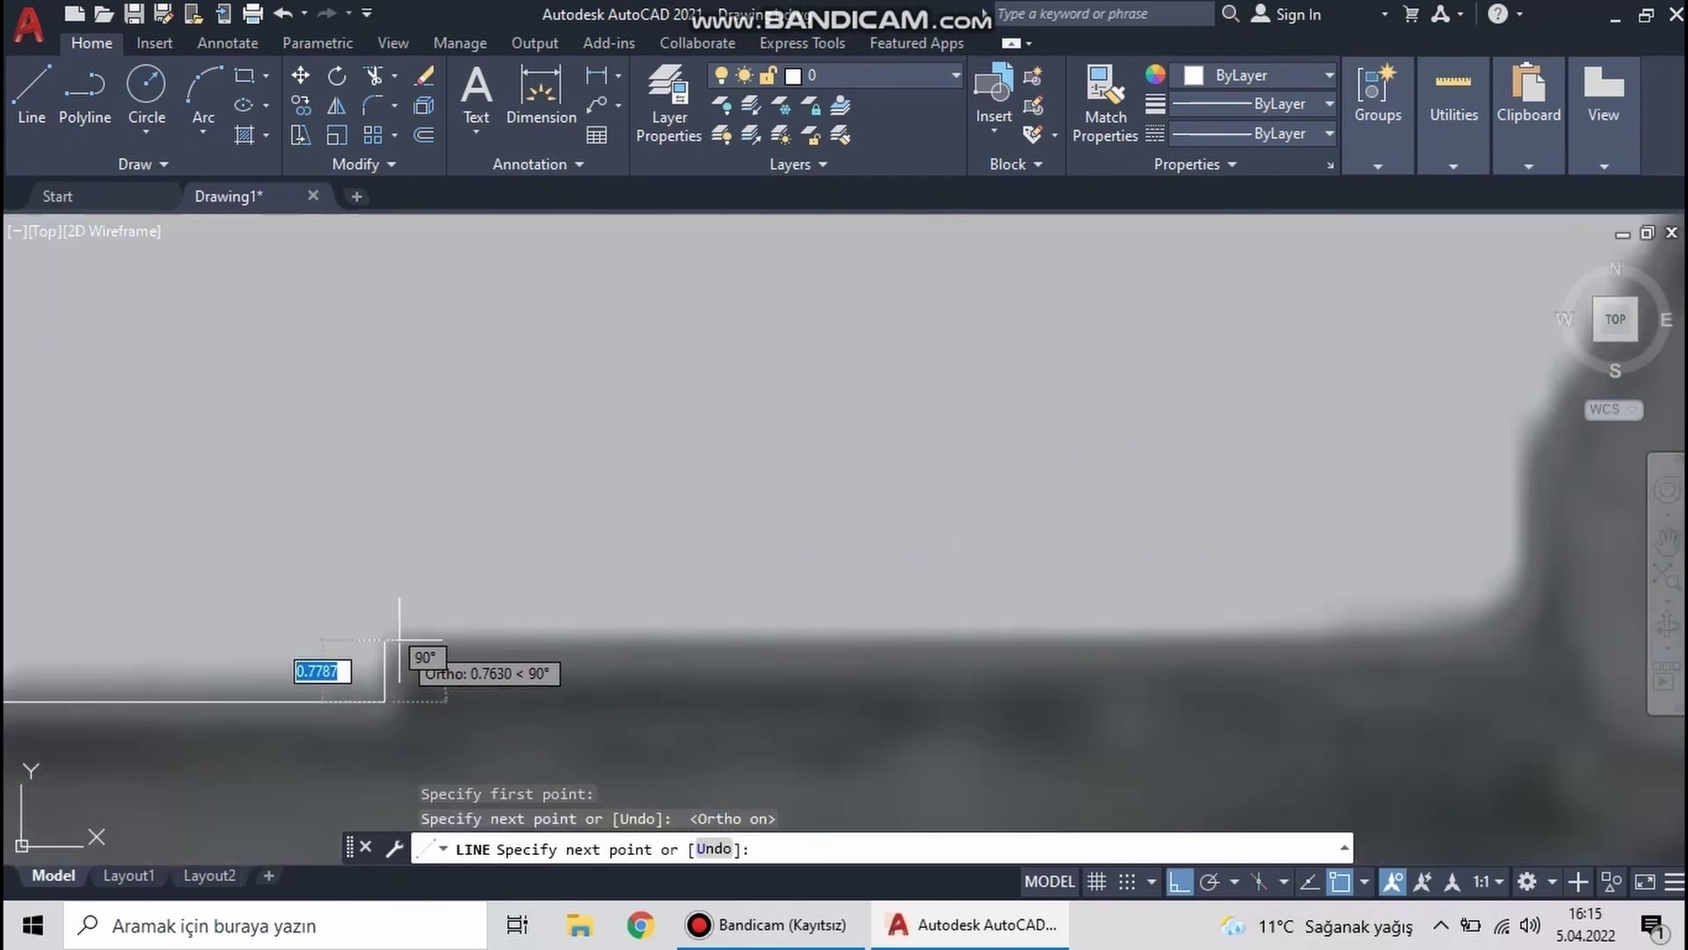
{"action": "left_click", "coordinate": [1091, 673]}
{"action": "key", "text": "Escape"}
Shift the view to the trigger opening after cancelled line attempts at its corner
{"action": "mouse_move", "coordinate": [798, 680]}
{"action": "middle_mouse_down"}
{"action": "mouse_move", "coordinate": [572, 525]}
{"action": "mouse_move", "coordinate": [366, 525]}
{"action": "middle_mouse_up"}
{"action": "key", "text": "Escape"}
{"action": "left_click", "coordinate": [31, 88]}
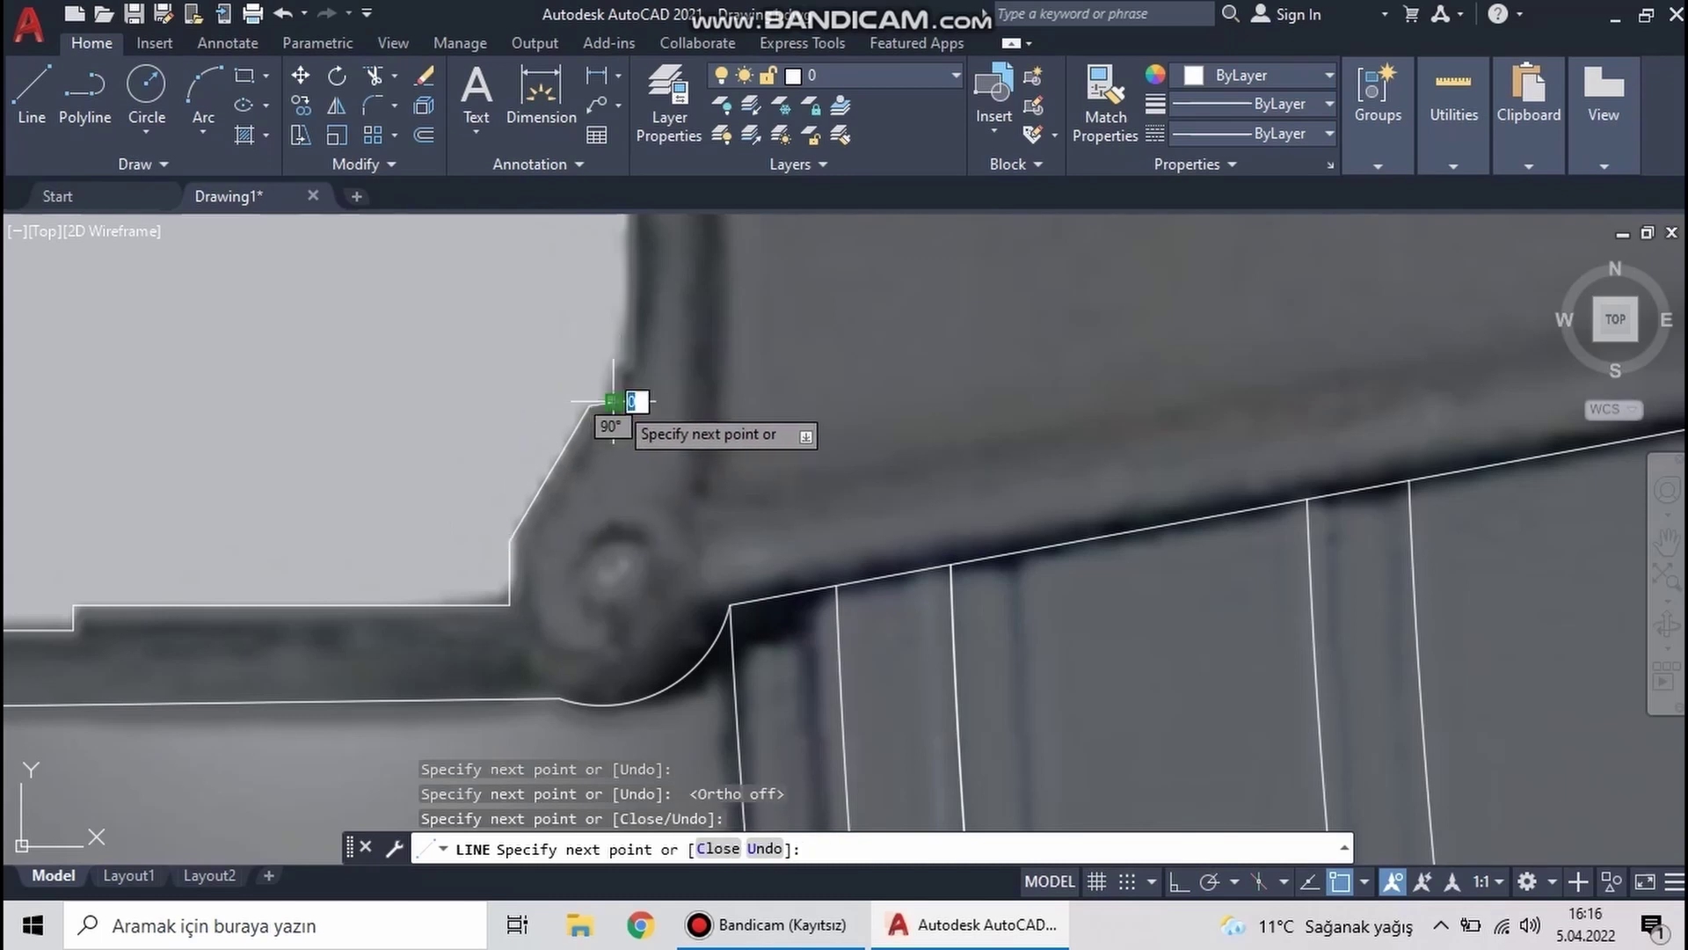
{"action": "scroll", "coordinate": [631, 370], "scroll_direction": "up", "scroll_amount": 2}
{"action": "scroll", "coordinate": [546, 592], "scroll_direction": "up", "scroll_amount": 3}
{"action": "key", "text": "Escape"}
{"action": "key", "text": "space"}
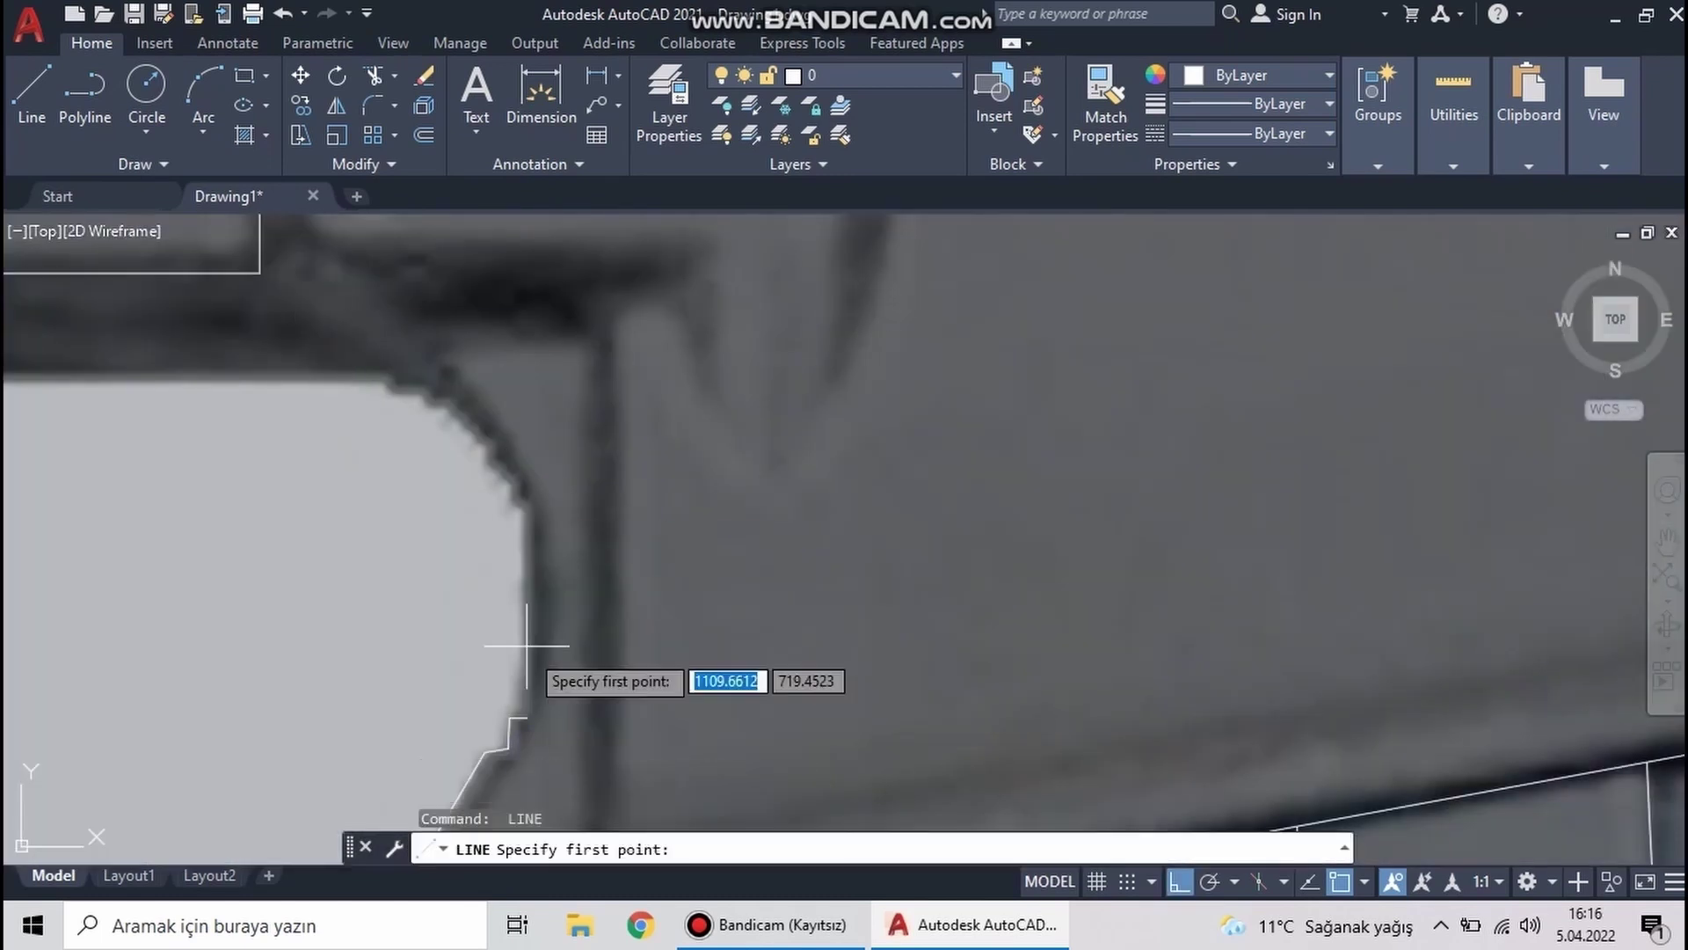
{"action": "left_click", "coordinate": [514, 560]}
{"action": "key", "text": "Escape"}
{"action": "middle_click_drag", "start_coordinate": [373, 422], "coordinate": [559, 528]}
{"action": "type", "text": "a"}
{"action": "key", "text": "Return"}
Complete the trigger guard arc, then start and cancel a short line
{"action": "left_click", "coordinate": [659, 547]}
{"action": "scroll", "coordinate": [659, 546], "scroll_direction": "down", "scroll_amount": 5}
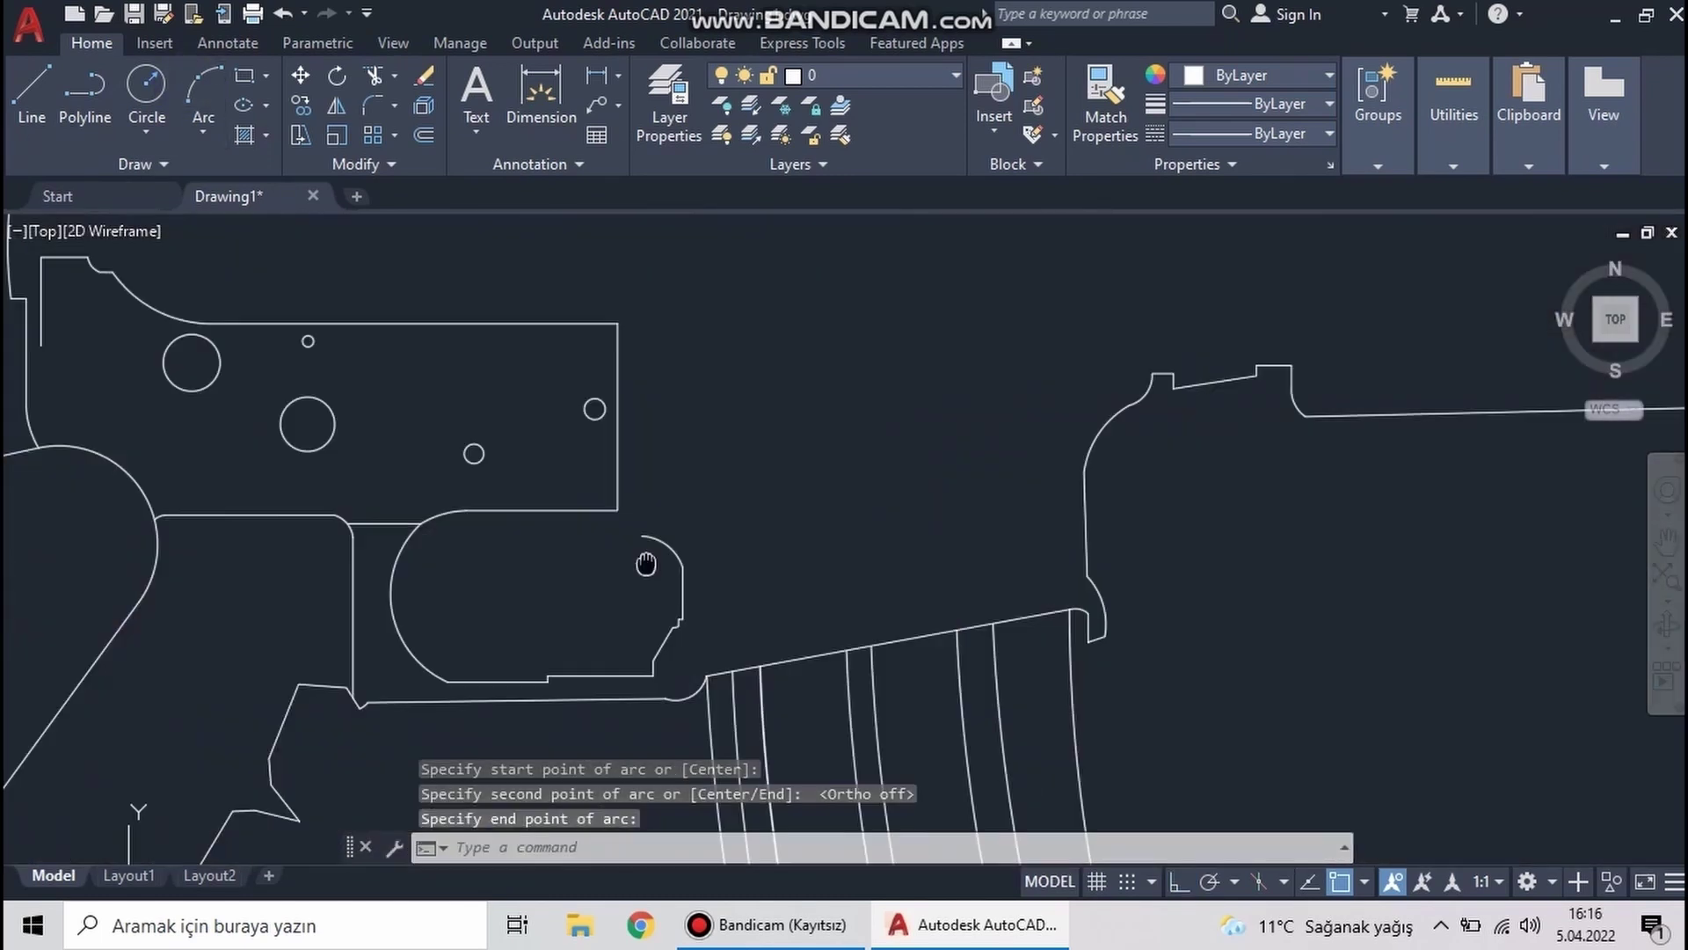
{"action": "type", "text": "l"}
{"action": "key", "text": "Return"}
{"action": "left_click", "coordinate": [536, 563]}
{"action": "key", "text": "Escape"}
Draw the first inner crescent arc inside the trigger guard
{"action": "middle_click_drag", "start_coordinate": [543, 531], "coordinate": [817, 466]}
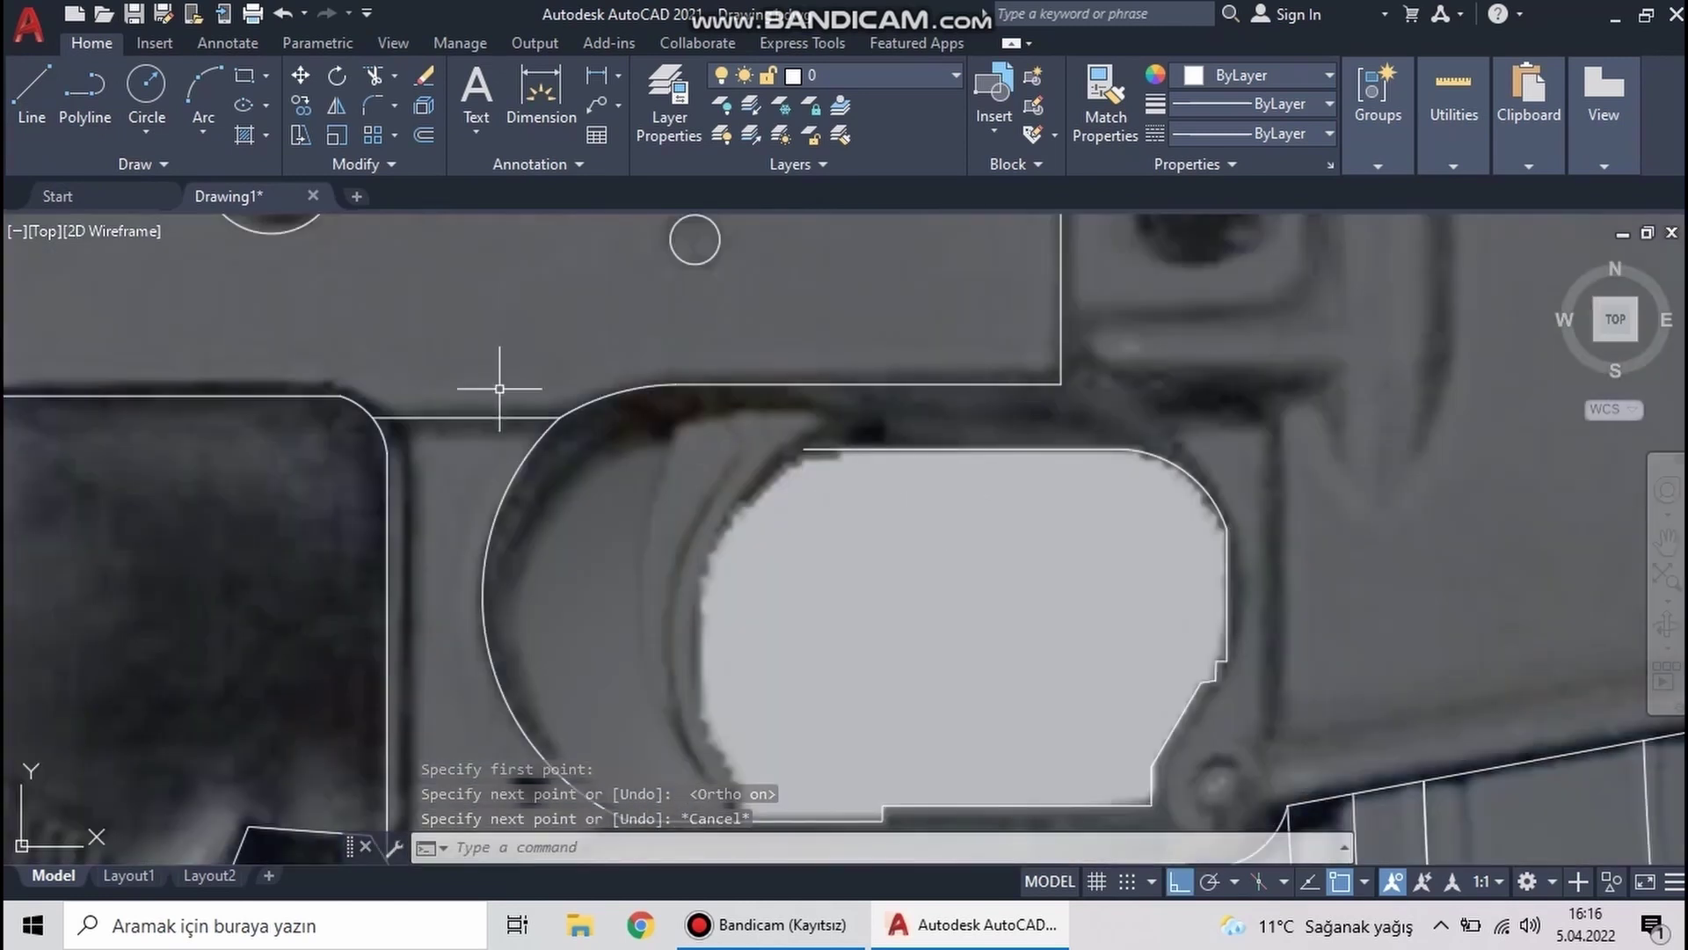
{"action": "type", "text": "a"}
{"action": "key", "text": "Return"}
{"action": "left_click", "coordinate": [695, 635]}
Draw a short straight line along the crescent's lower edge
{"action": "scroll", "coordinate": [696, 635], "scroll_direction": "down", "scroll_amount": 3}
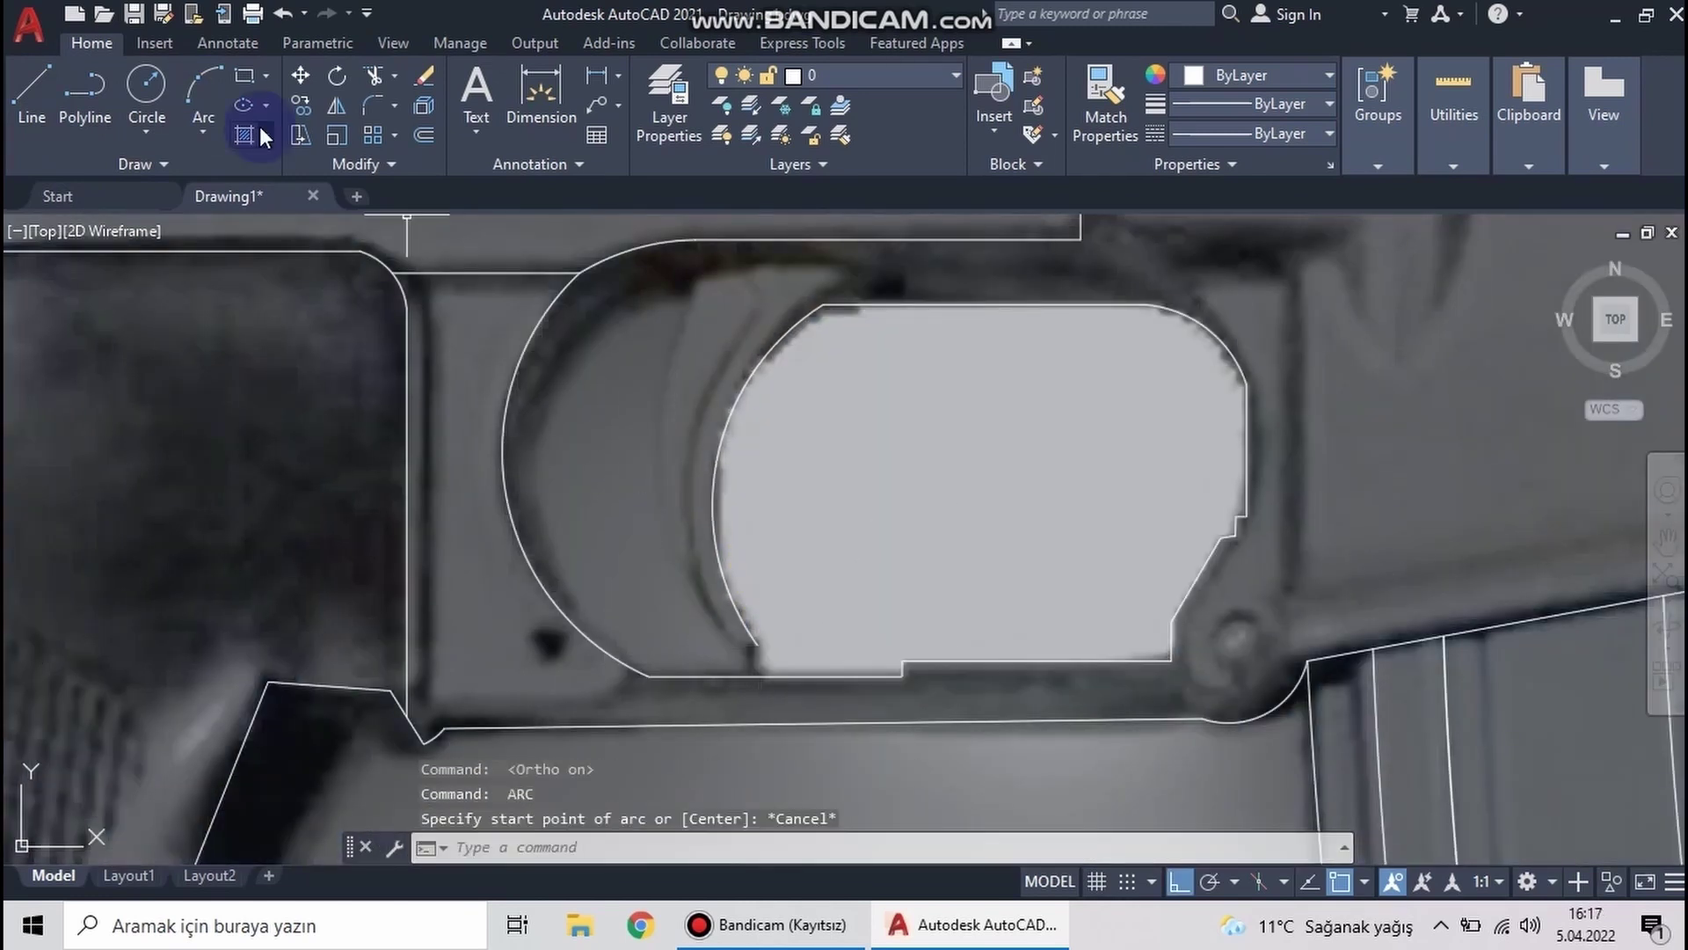
{"action": "type", "text": "l"}
{"action": "key", "text": "Return"}
{"action": "left_click", "coordinate": [673, 640]}
{"action": "scroll", "coordinate": [739, 701], "scroll_direction": "up", "scroll_amount": 4}
{"action": "left_click", "coordinate": [739, 701]}
{"action": "key", "text": "Escape"}
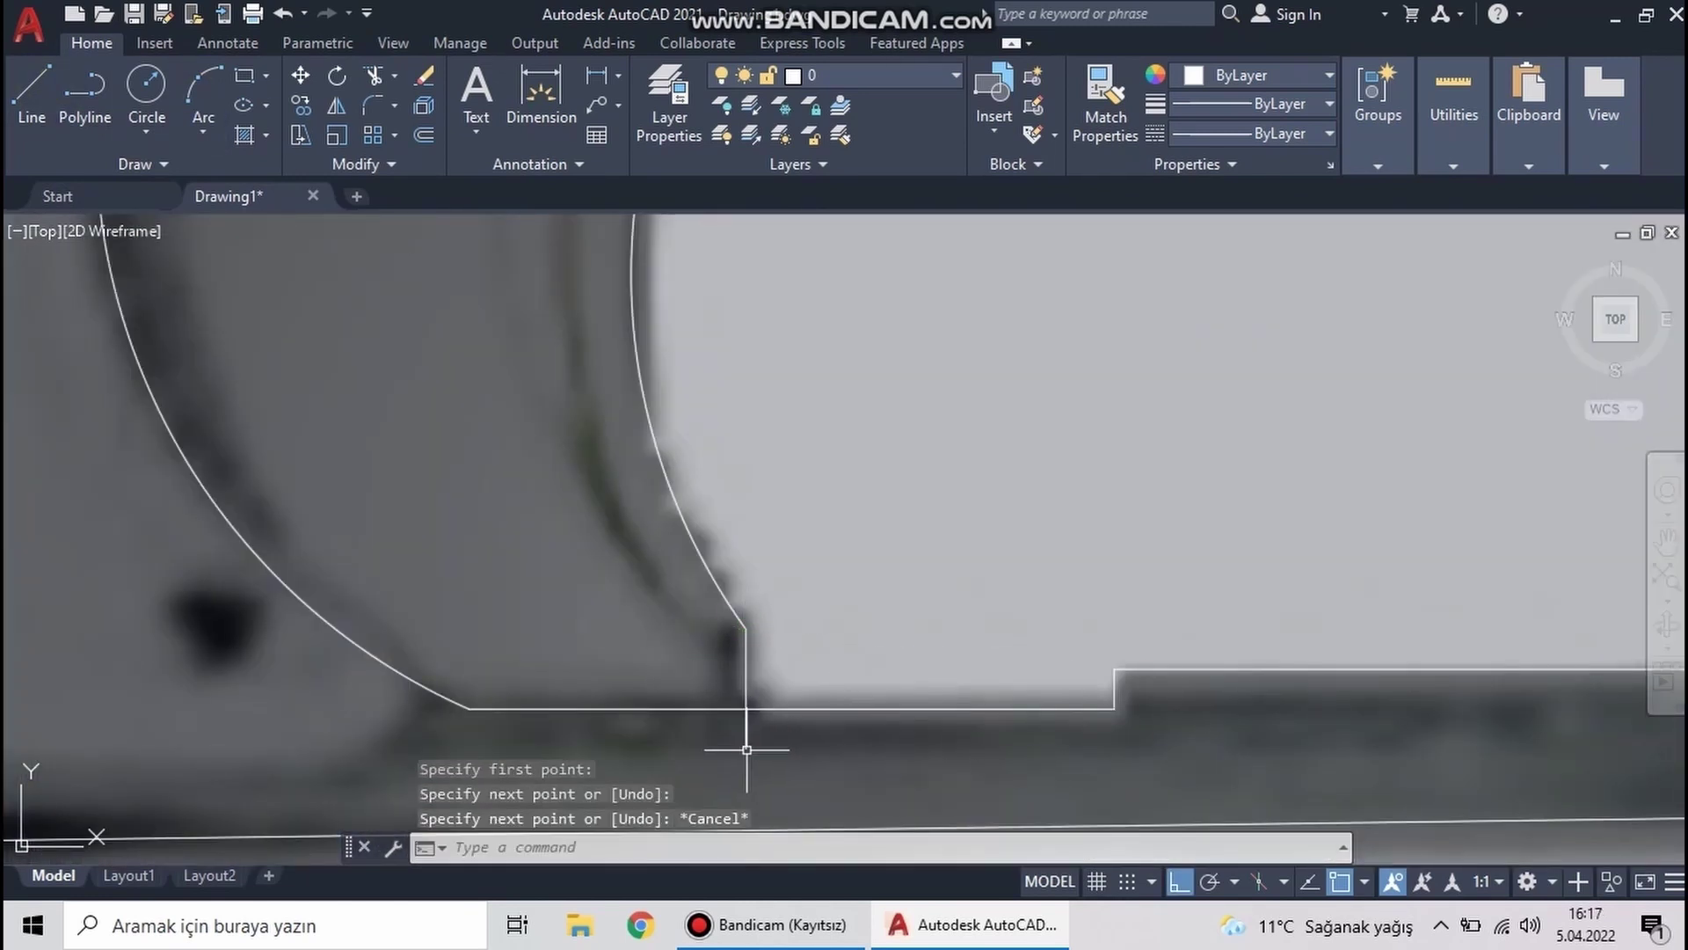
Adjust the new line's end with its grip instead of trimming
{"action": "type", "text": "tr"}
{"action": "key", "text": "Return"}
{"action": "key", "text": "Escape"}
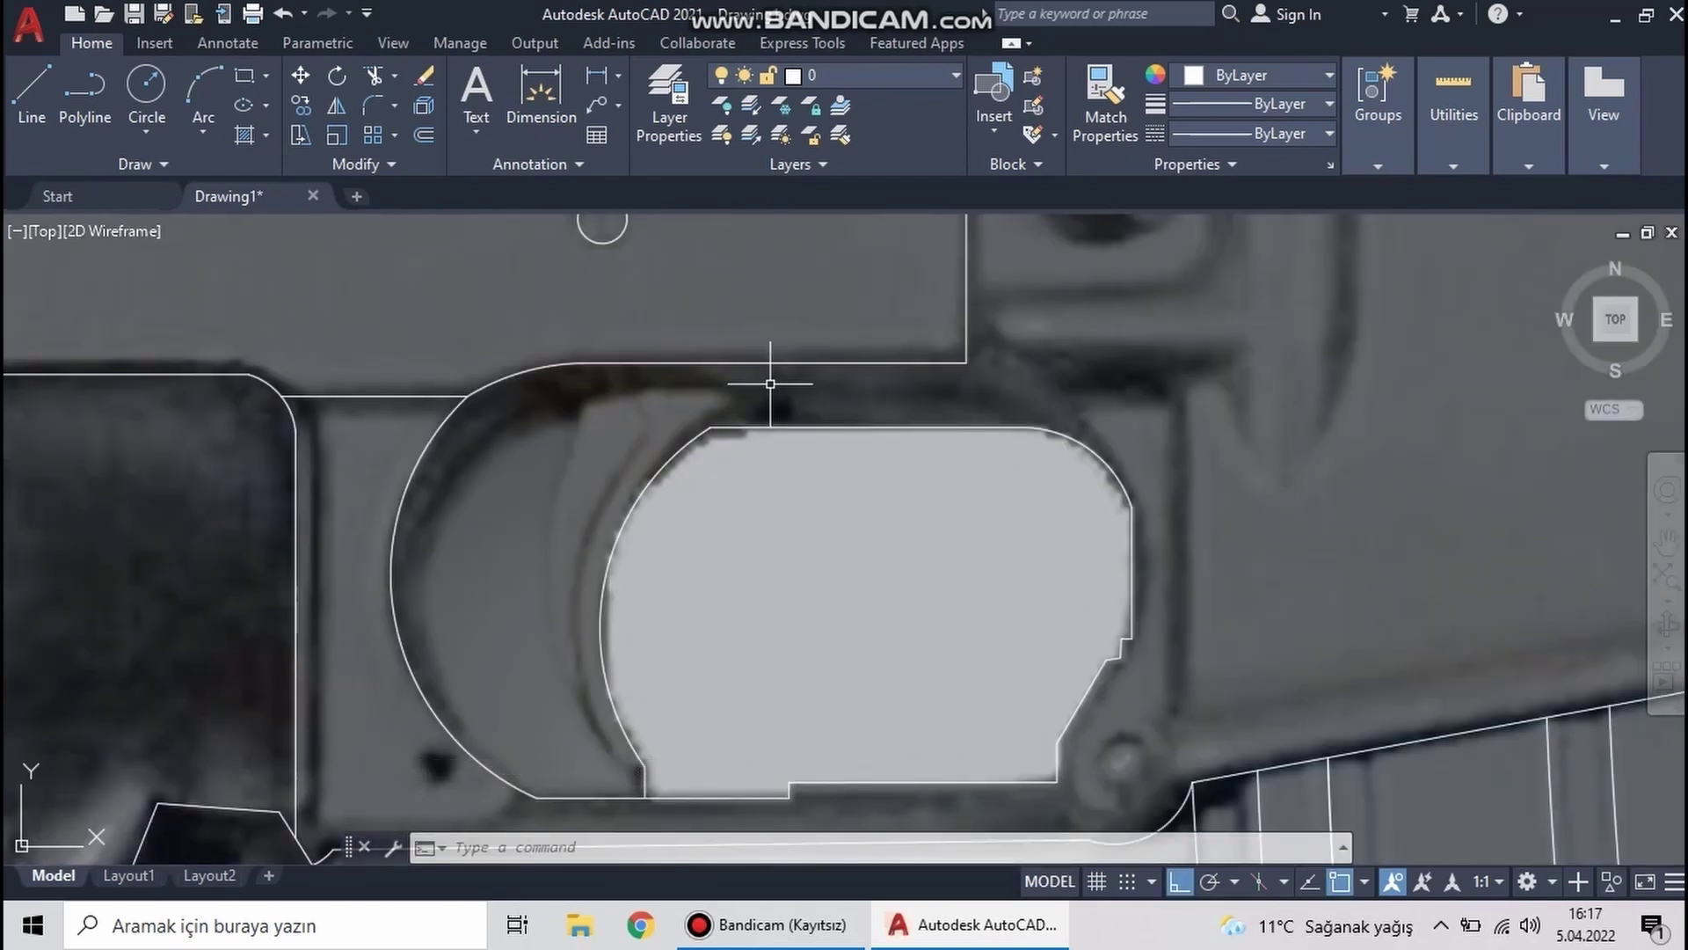
{"action": "scroll", "coordinate": [695, 457], "scroll_direction": "up", "scroll_amount": 4}
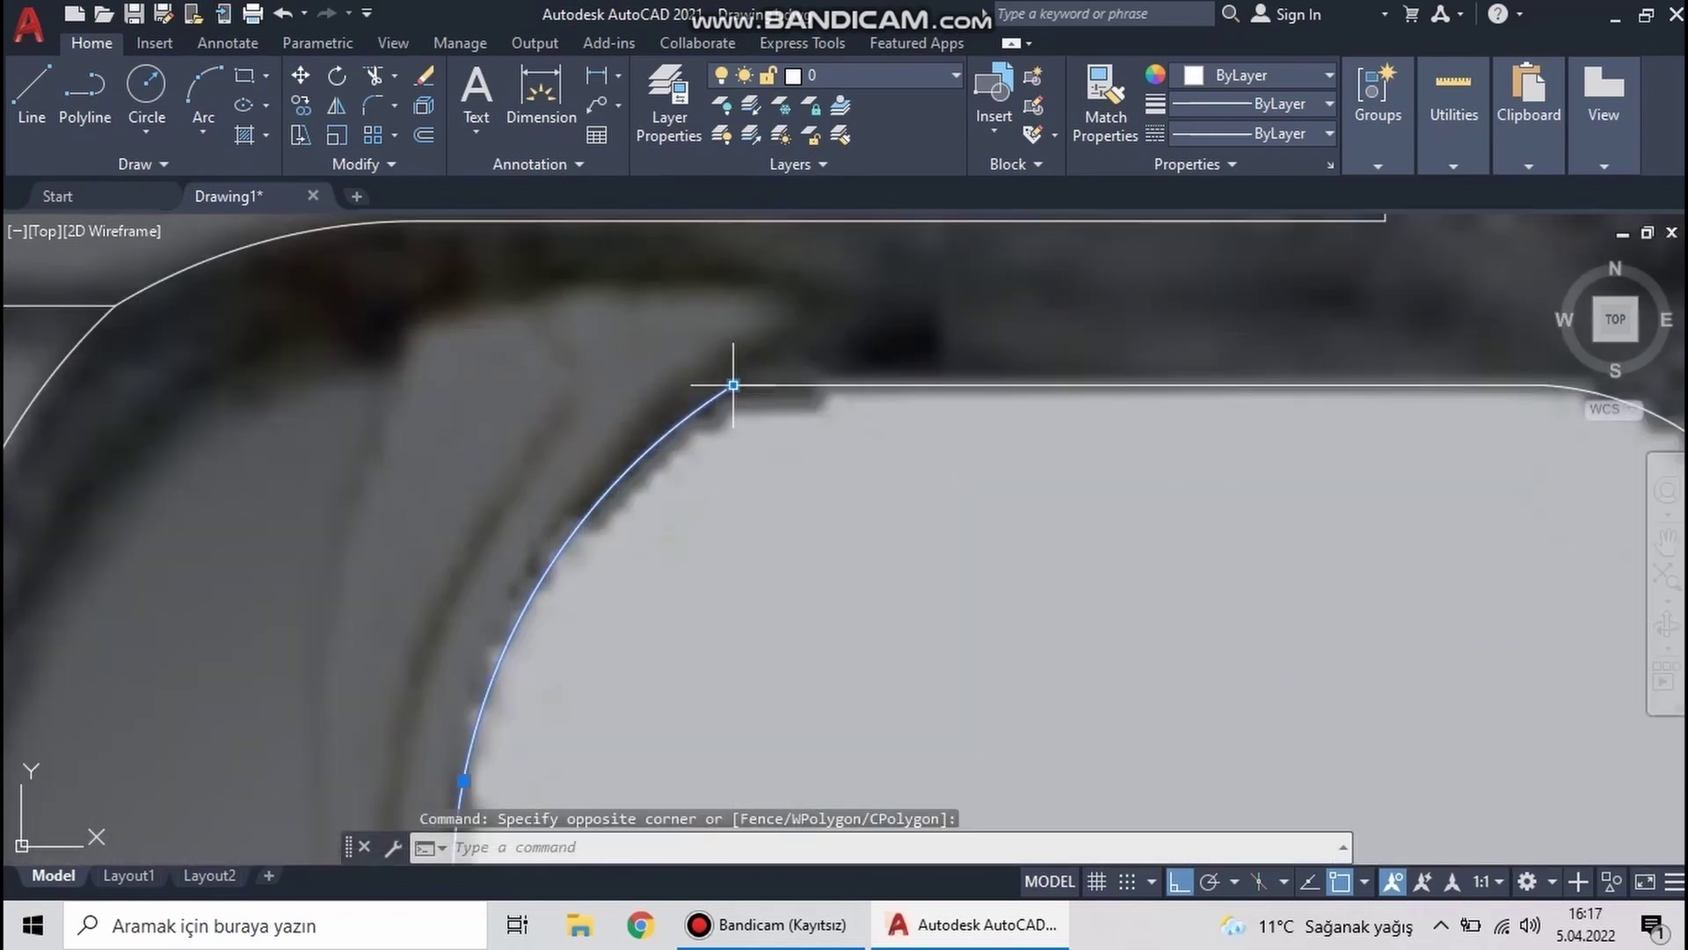
{"action": "scroll", "coordinate": [819, 324], "scroll_direction": "down", "scroll_amount": 5}
{"action": "scroll", "coordinate": [615, 366], "scroll_direction": "up", "scroll_amount": 5}
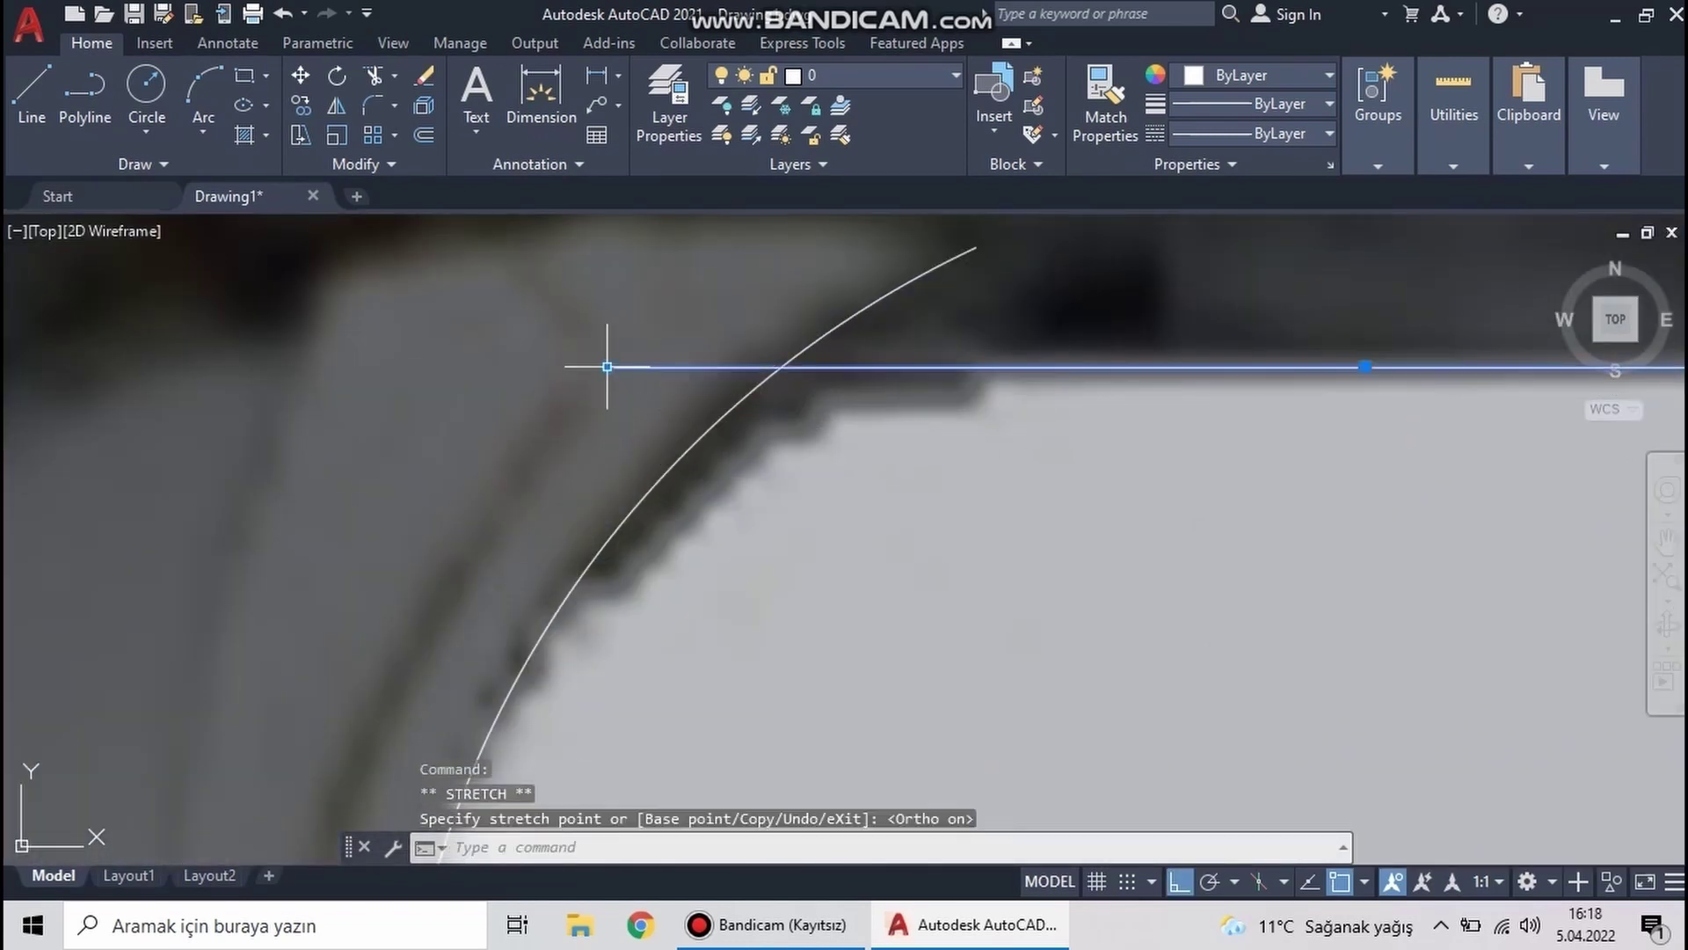
Draw the second inner crescent arc through three points inside the trigger guard
{"action": "key", "text": "Escape"}
{"action": "type", "text": "tr"}
{"action": "key", "text": "space"}
{"action": "scroll", "coordinate": [645, 369], "scroll_direction": "down", "scroll_amount": 3}
{"action": "left_click", "coordinate": [203, 88]}
{"action": "left_click", "coordinate": [615, 457]}
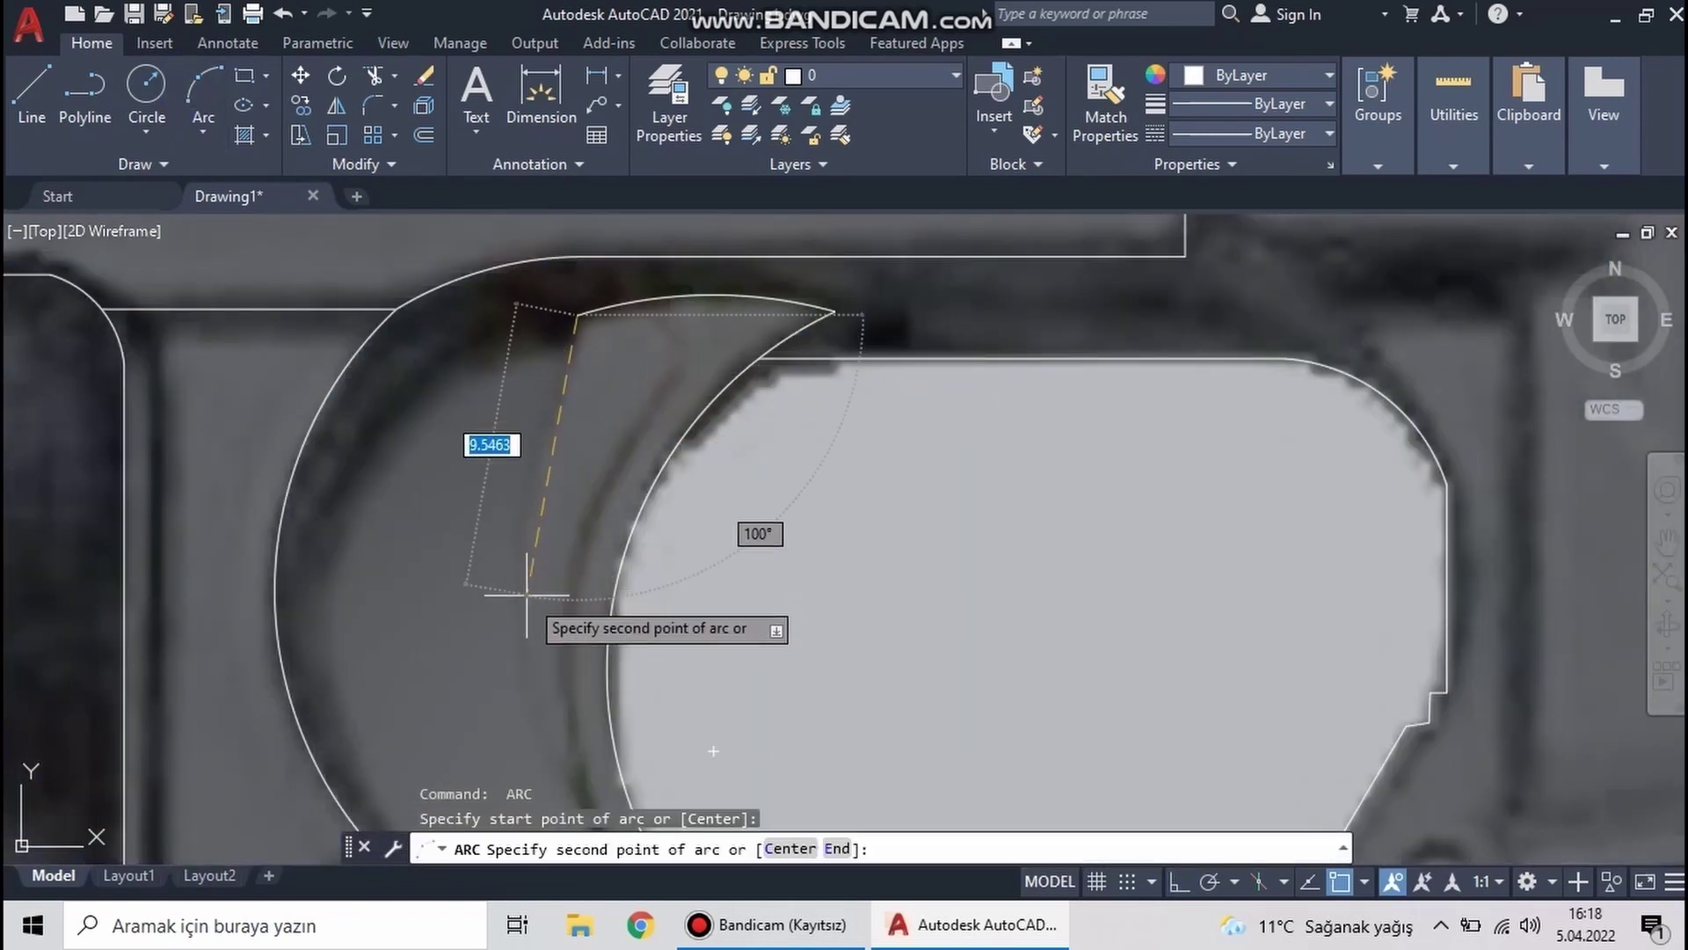
{"action": "scroll", "coordinate": [526, 595], "scroll_direction": "down", "scroll_amount": 3}
{"action": "scroll", "coordinate": [634, 637], "scroll_direction": "up", "scroll_amount": 4}
{"action": "left_click", "coordinate": [662, 685]}
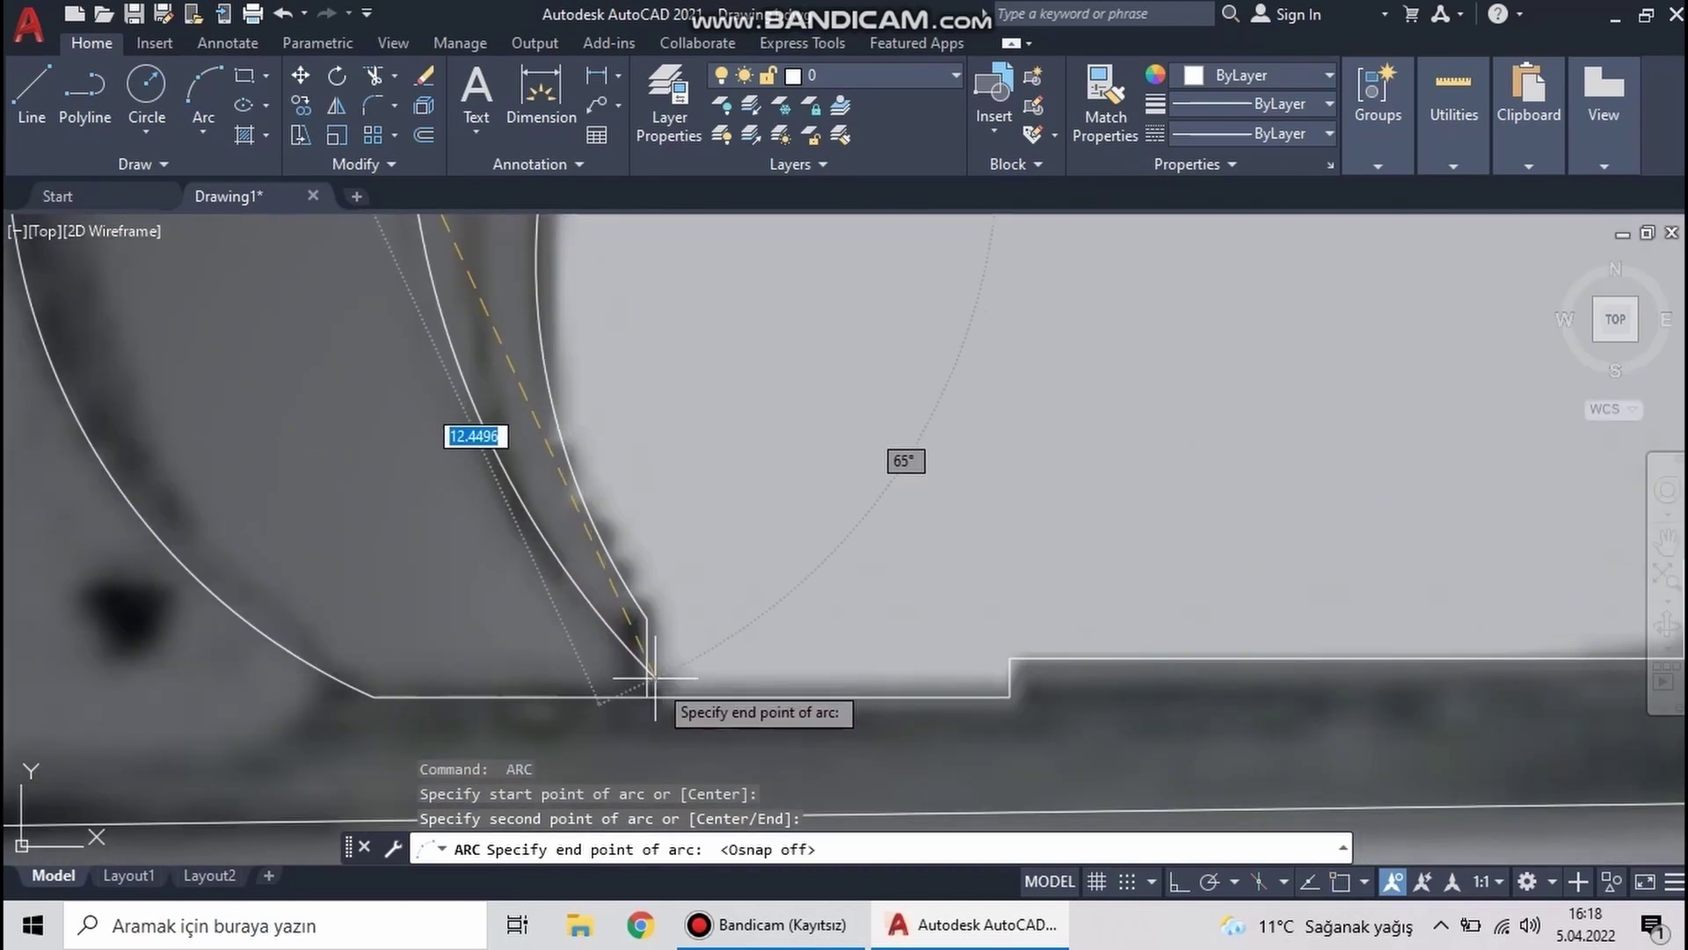
{"action": "left_click", "coordinate": [653, 678]}
Trim the overlapping ends of the crescent outline
{"action": "type", "text": "tr"}
{"action": "key", "text": "space"}
{"action": "scroll", "coordinate": [616, 598], "scroll_direction": "down", "scroll_amount": 5}
{"action": "key", "text": "Escape"}
{"action": "scroll", "coordinate": [610, 632], "scroll_direction": "up", "scroll_amount": 5}
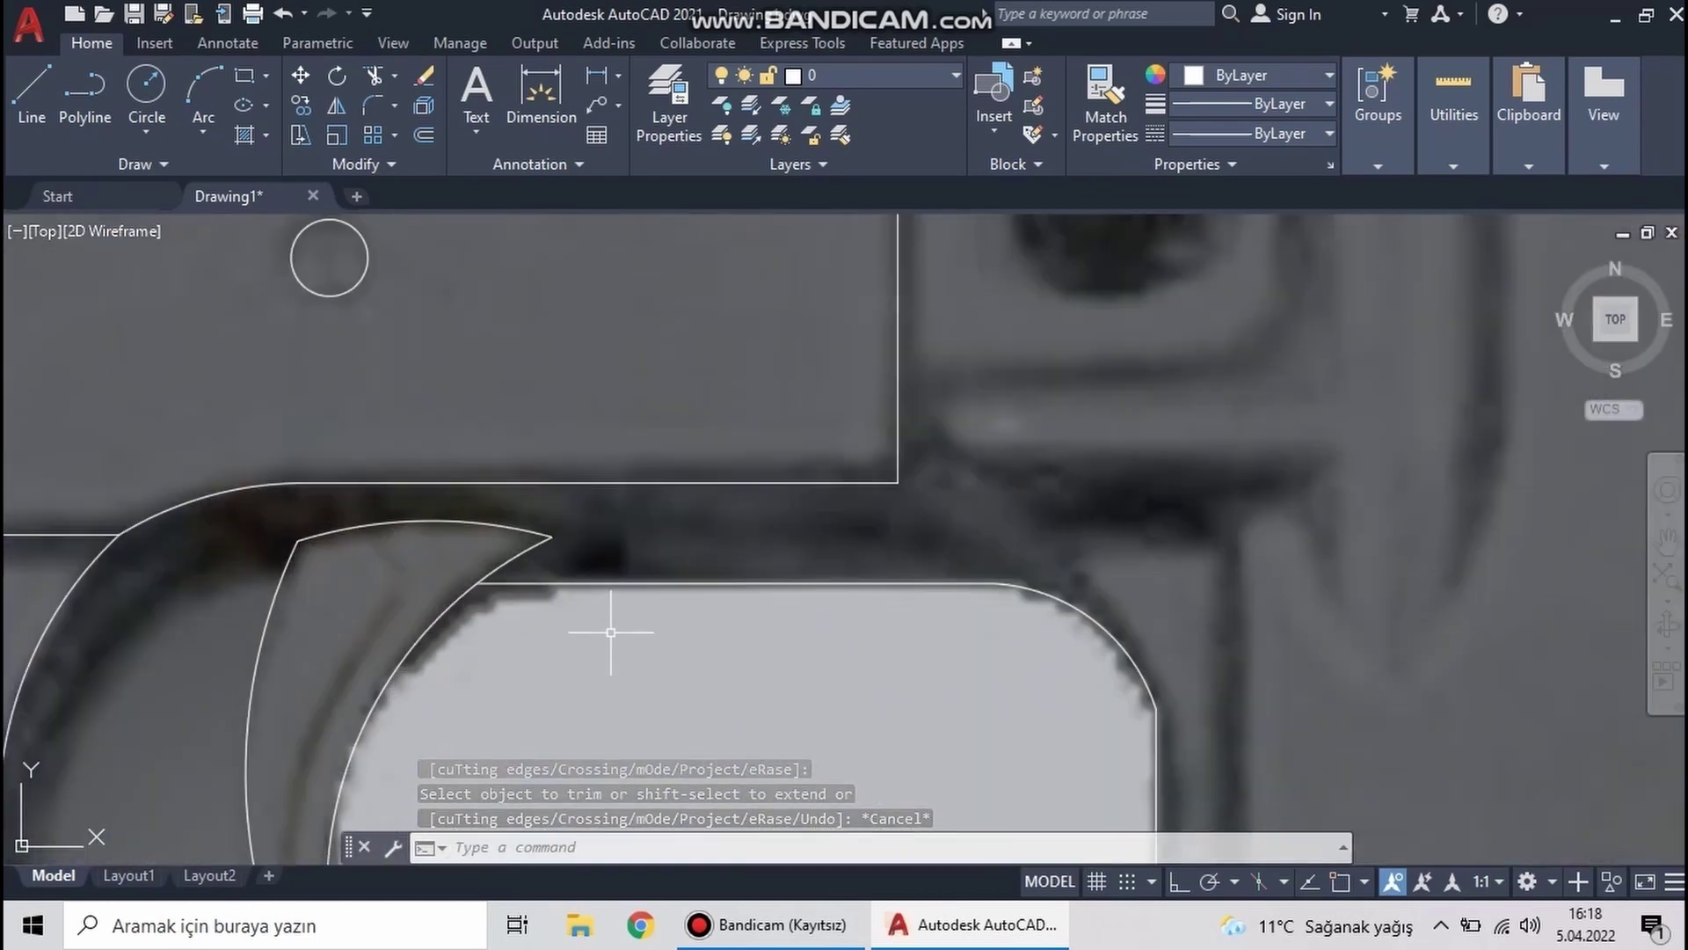
{"action": "scroll", "coordinate": [611, 631], "scroll_direction": "down", "scroll_amount": 6}
{"action": "key", "text": "Escape"}
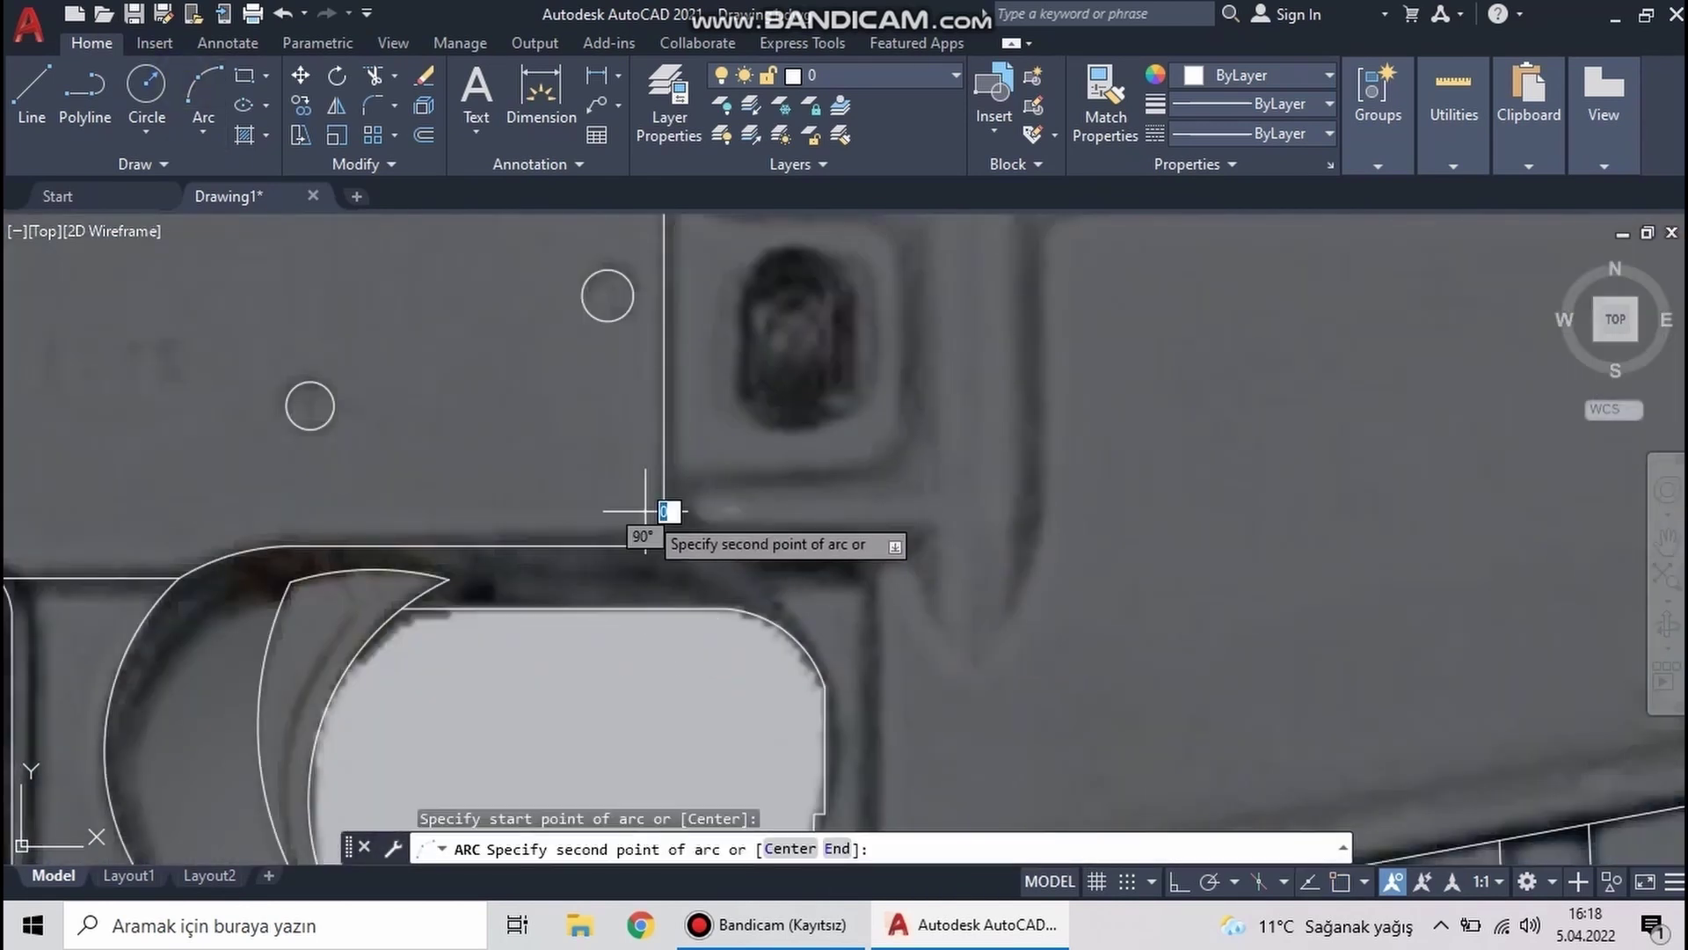
{"action": "scroll", "coordinate": [493, 584], "scroll_direction": "down", "scroll_amount": 5}
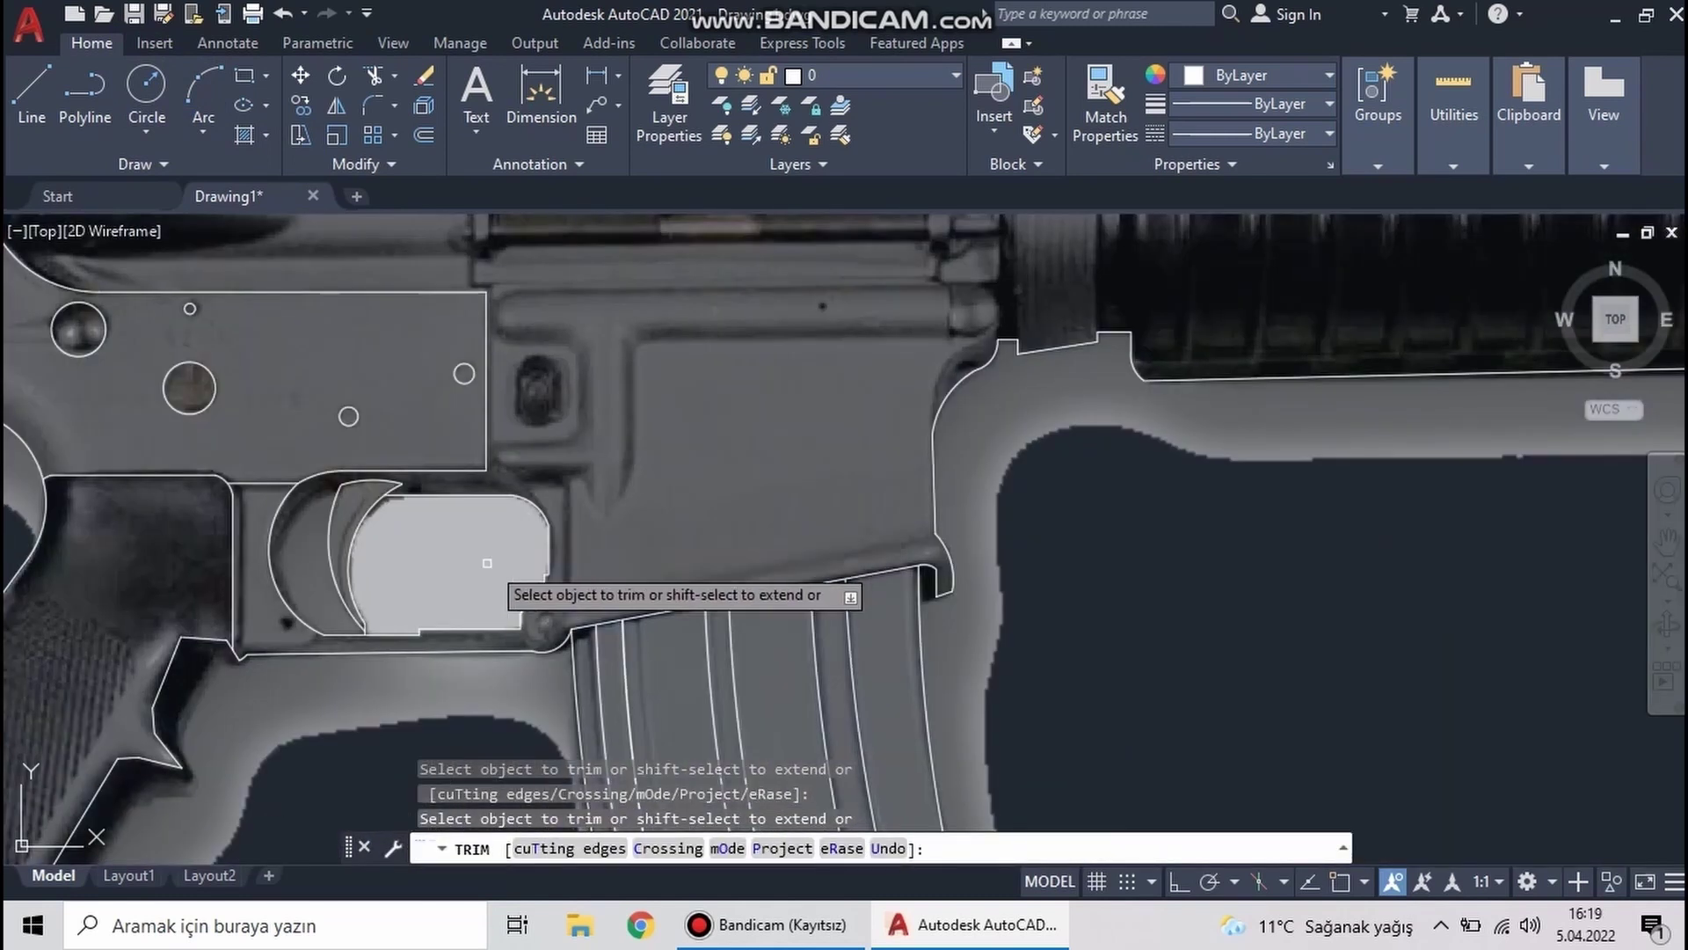
{"action": "scroll", "coordinate": [545, 620], "scroll_direction": "up", "scroll_amount": 4}
{"action": "key", "text": "Escape"}
{"action": "scroll", "coordinate": [454, 541], "scroll_direction": "down", "scroll_amount": 4}
{"action": "scroll", "coordinate": [455, 540], "scroll_direction": "up", "scroll_amount": 2}
Draw a slanted line from the front pivot pin along the receiver's top edge
{"action": "scroll", "coordinate": [455, 541], "scroll_direction": "down", "scroll_amount": 5}
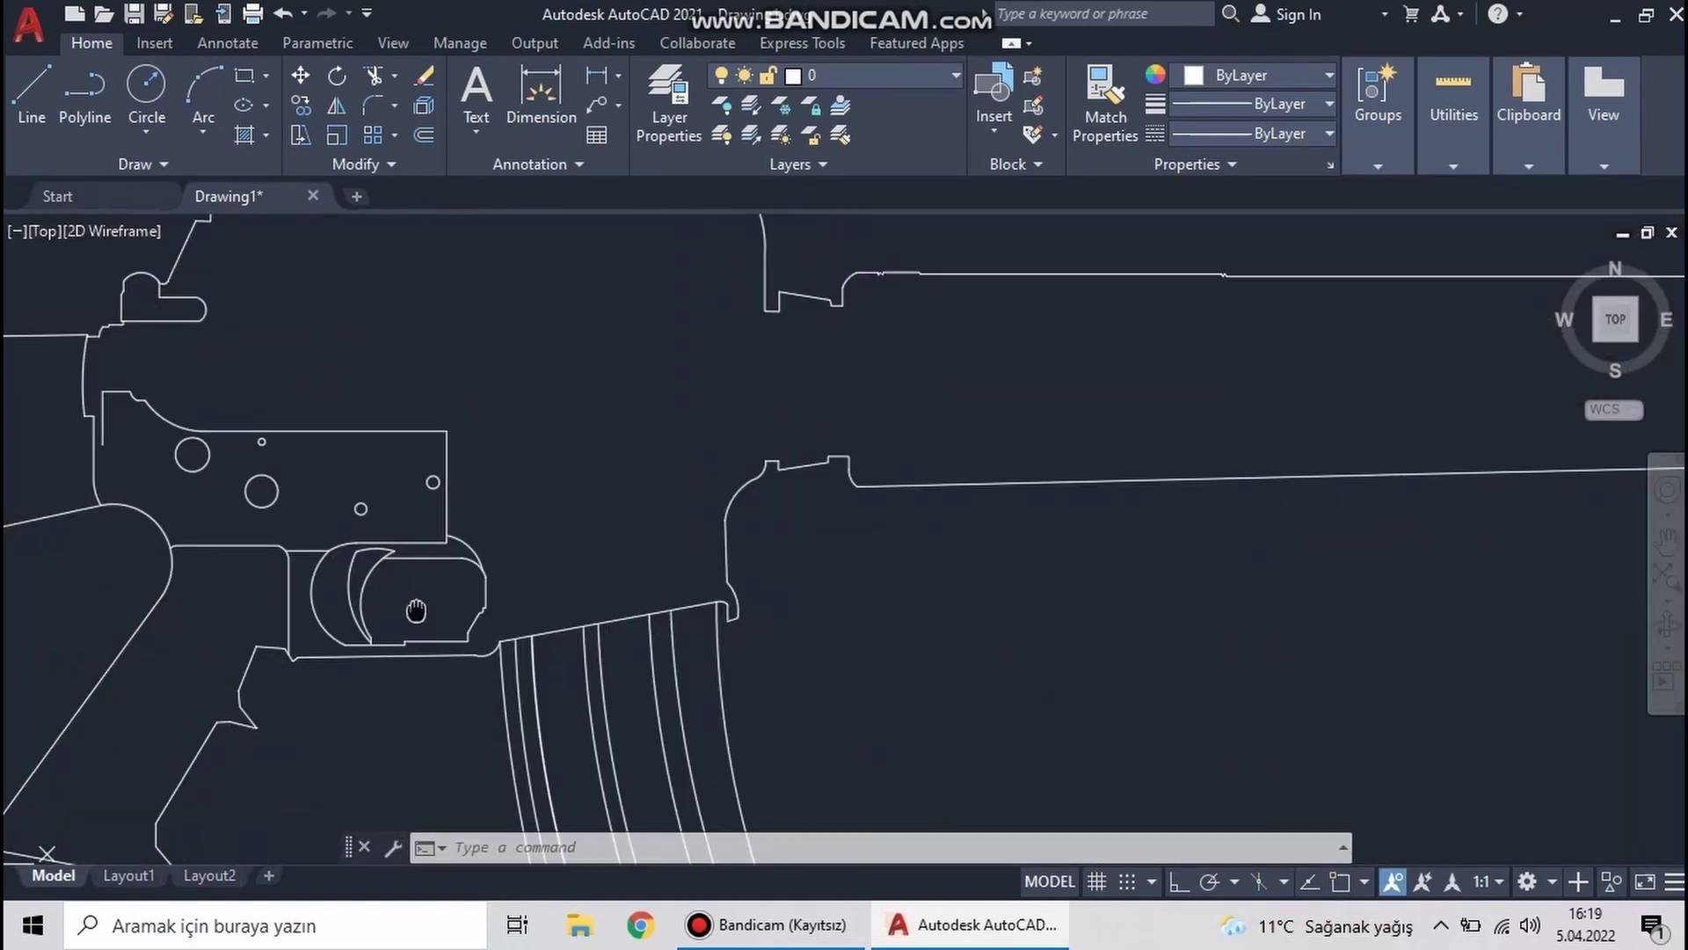
{"action": "scroll", "coordinate": [348, 600], "scroll_direction": "up", "scroll_amount": 3}
{"action": "left_click", "coordinate": [32, 88]}
{"action": "left_click", "coordinate": [454, 546]}
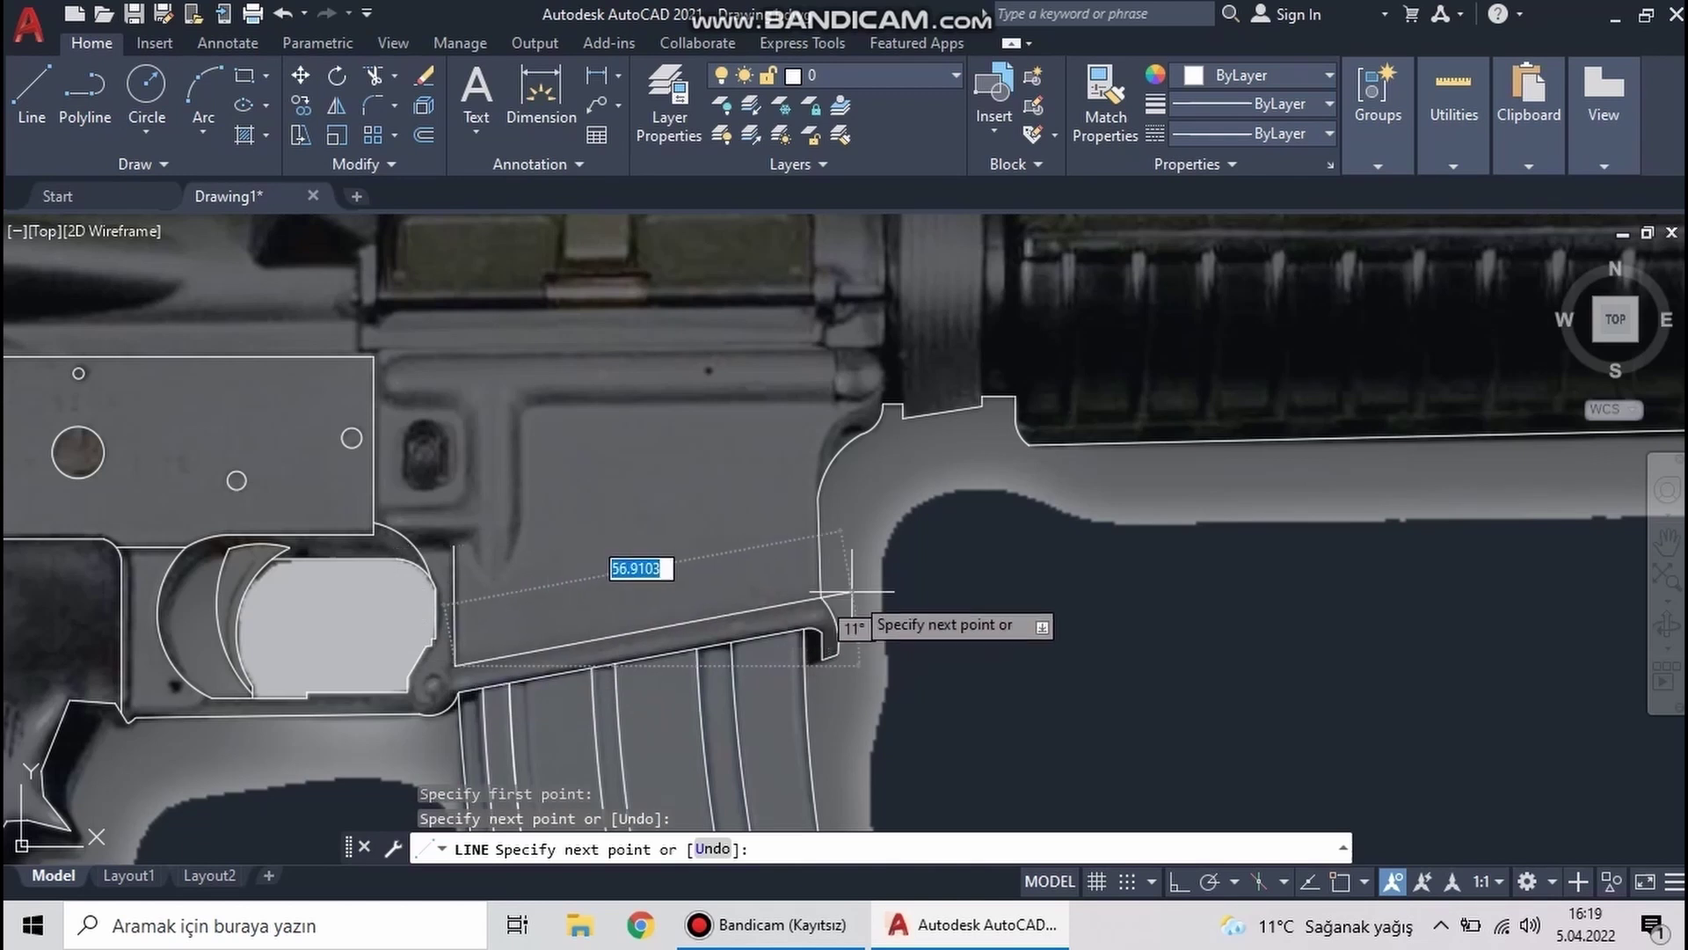
{"action": "key", "text": "Escape"}
{"action": "type", "text": "tr"}
{"action": "key", "text": "Return"}
{"action": "key", "text": "Escape"}
{"action": "scroll", "coordinate": [380, 533], "scroll_direction": "up", "scroll_amount": 4}
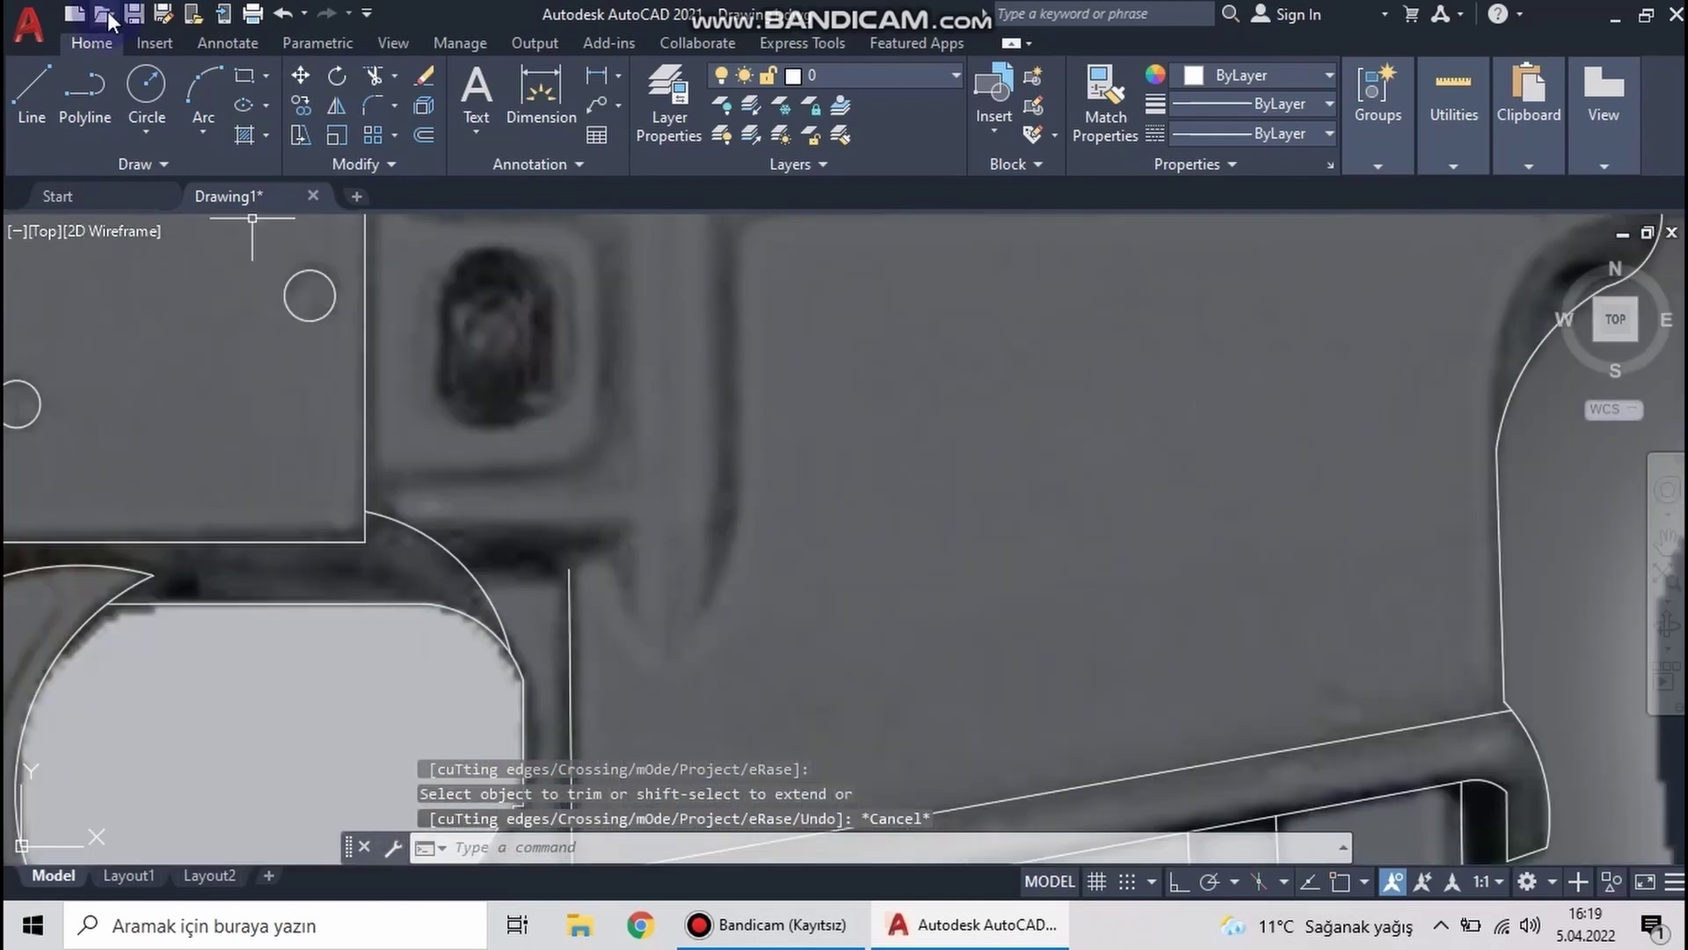
Add an arc at the trigger opening's rounded rear corner and trim overlaps
{"action": "type", "text": "a"}
{"action": "key", "text": "Return"}
{"action": "scroll", "coordinate": [504, 556], "scroll_direction": "up", "scroll_amount": 2}
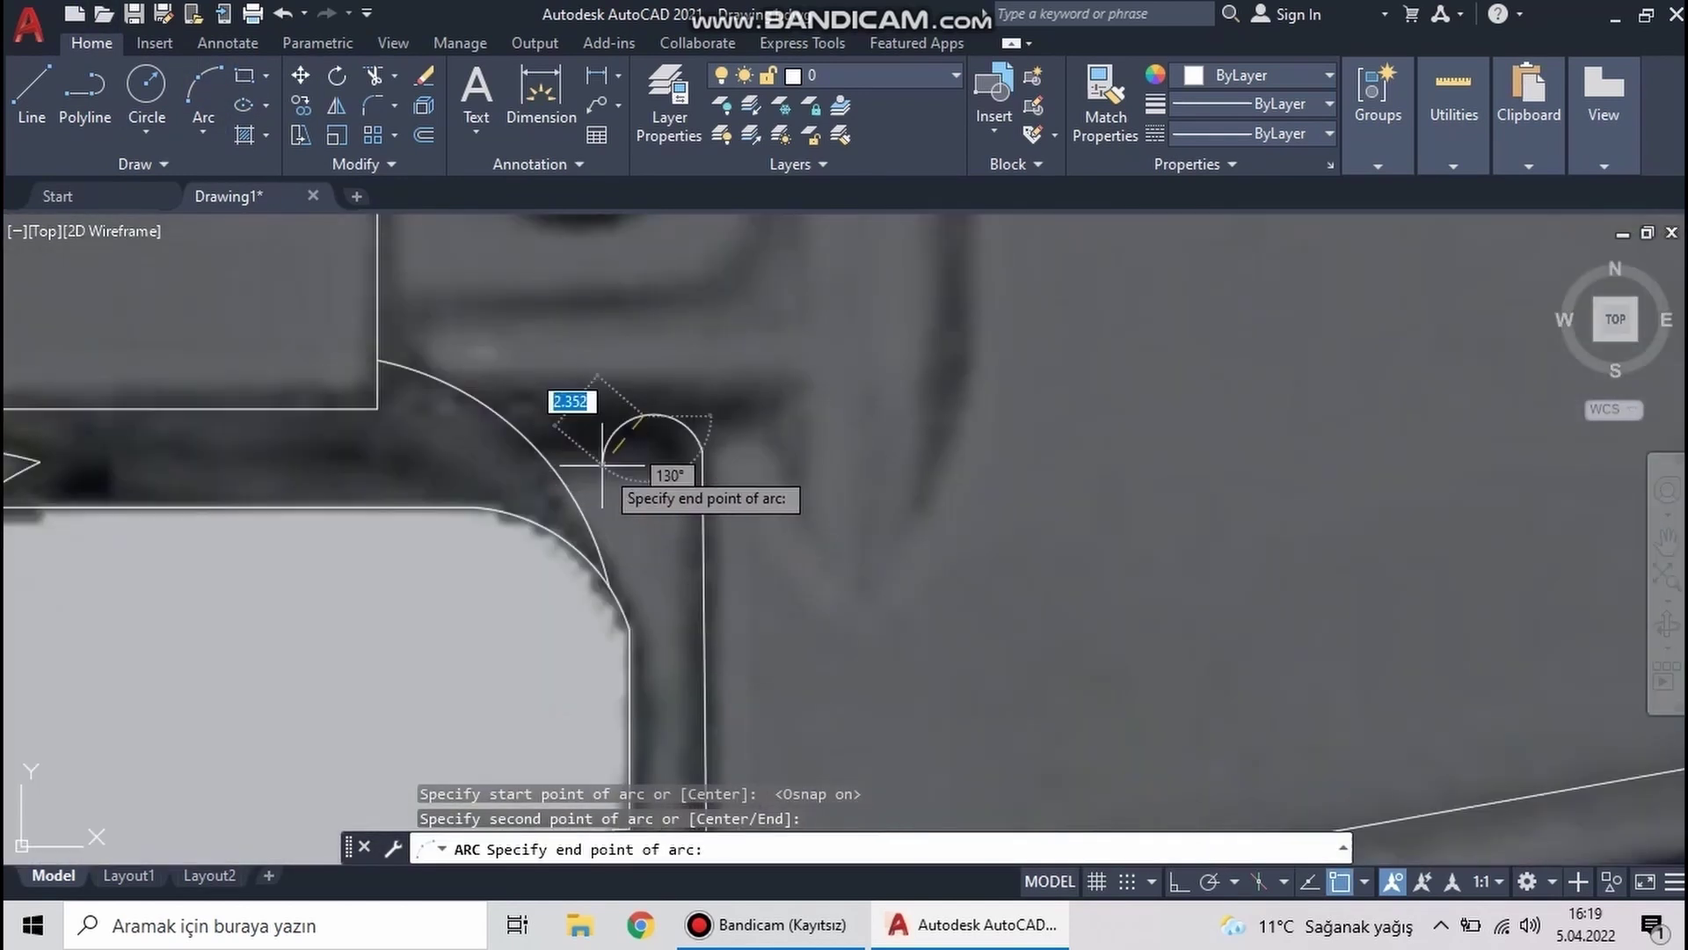
{"action": "left_click", "coordinate": [480, 419]}
{"action": "scroll", "coordinate": [753, 603], "scroll_direction": "down", "scroll_amount": 3}
{"action": "key", "text": "Escape"}
{"action": "type", "text": "tr"}
{"action": "key", "text": "Return"}
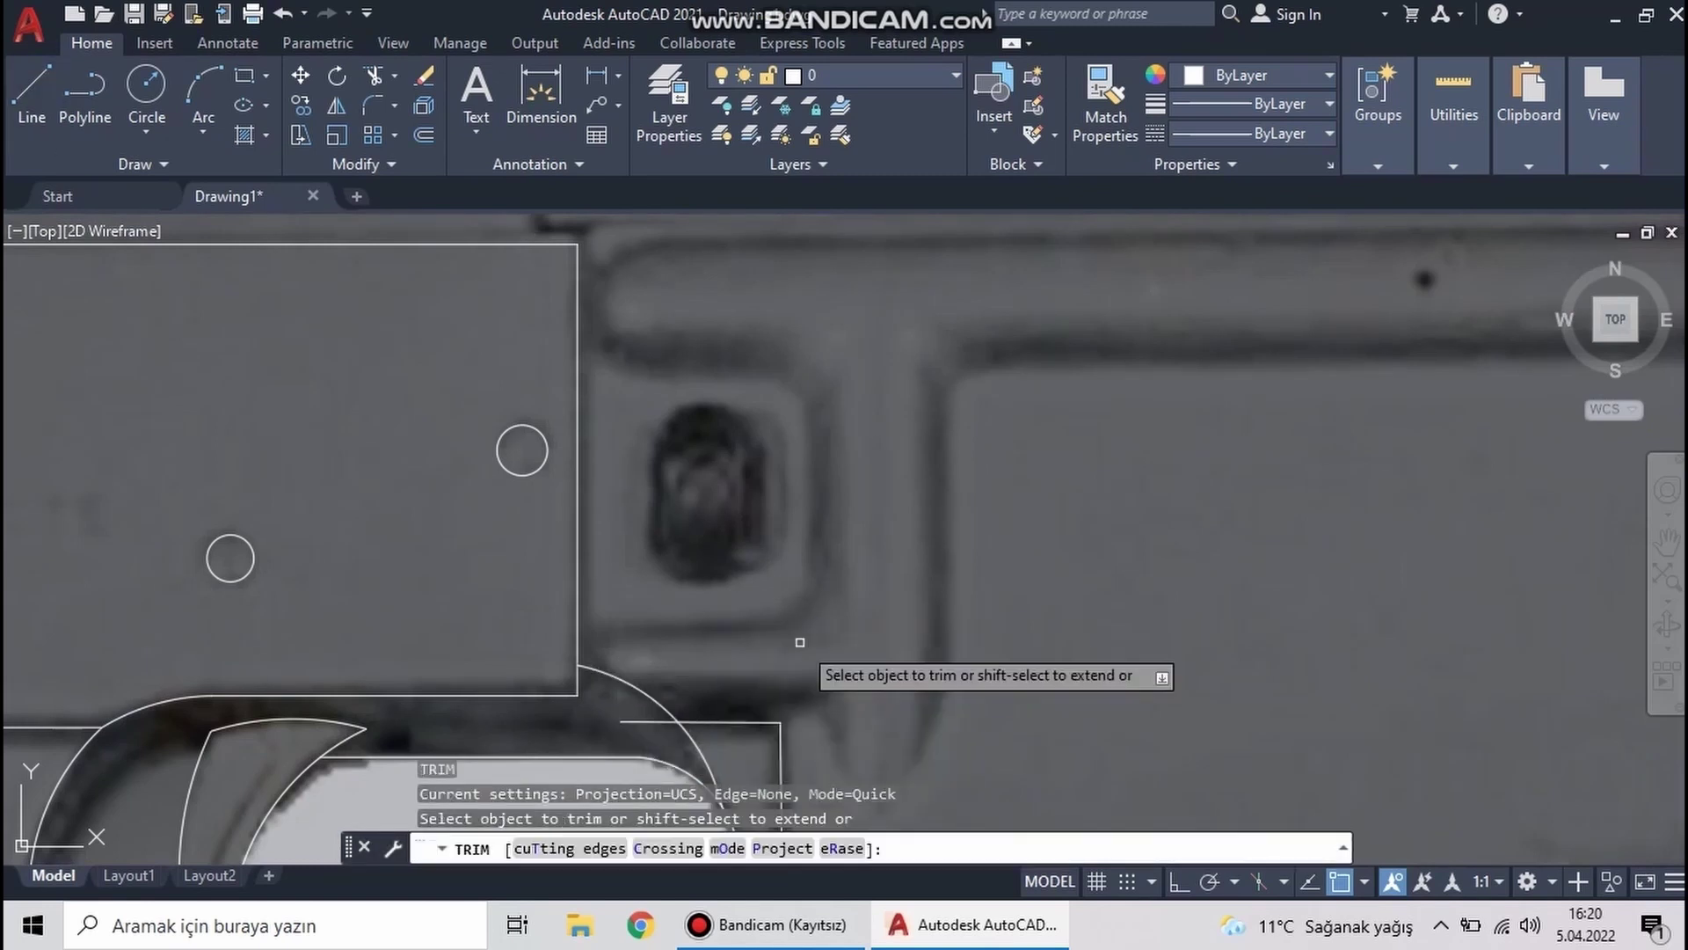
{"action": "scroll", "coordinate": [800, 642], "scroll_direction": "down", "scroll_amount": 3}
{"action": "key", "text": "Escape"}
{"action": "scroll", "coordinate": [781, 595], "scroll_direction": "up", "scroll_amount": 2}
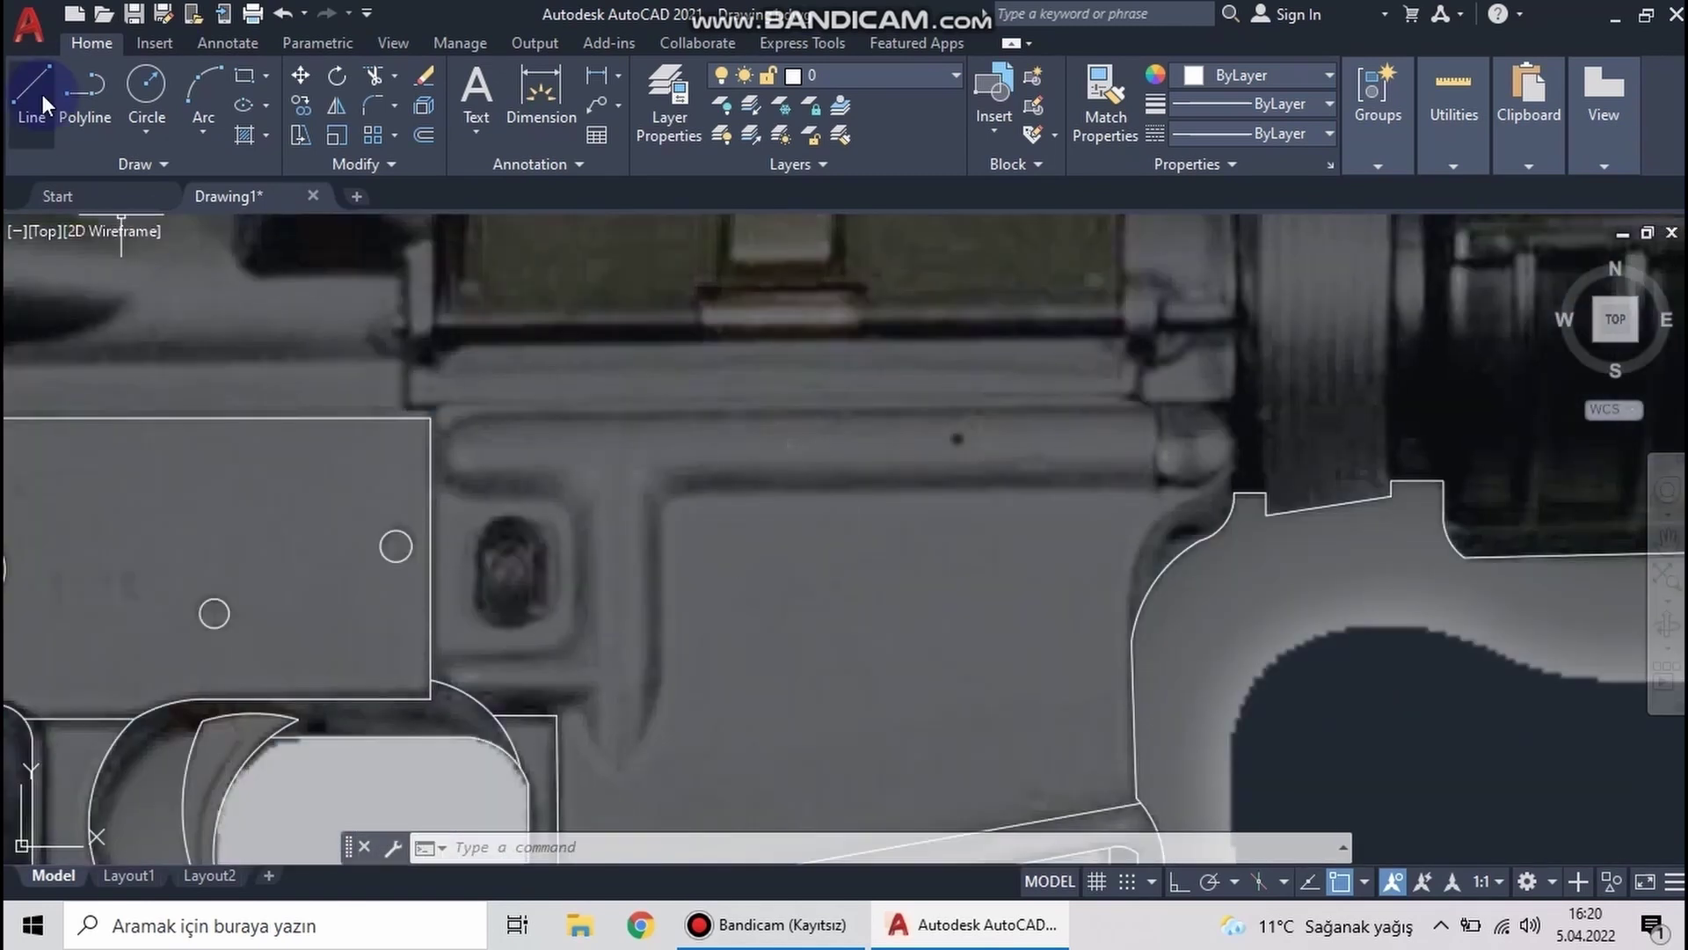
{"action": "left_click", "coordinate": [44, 104]}
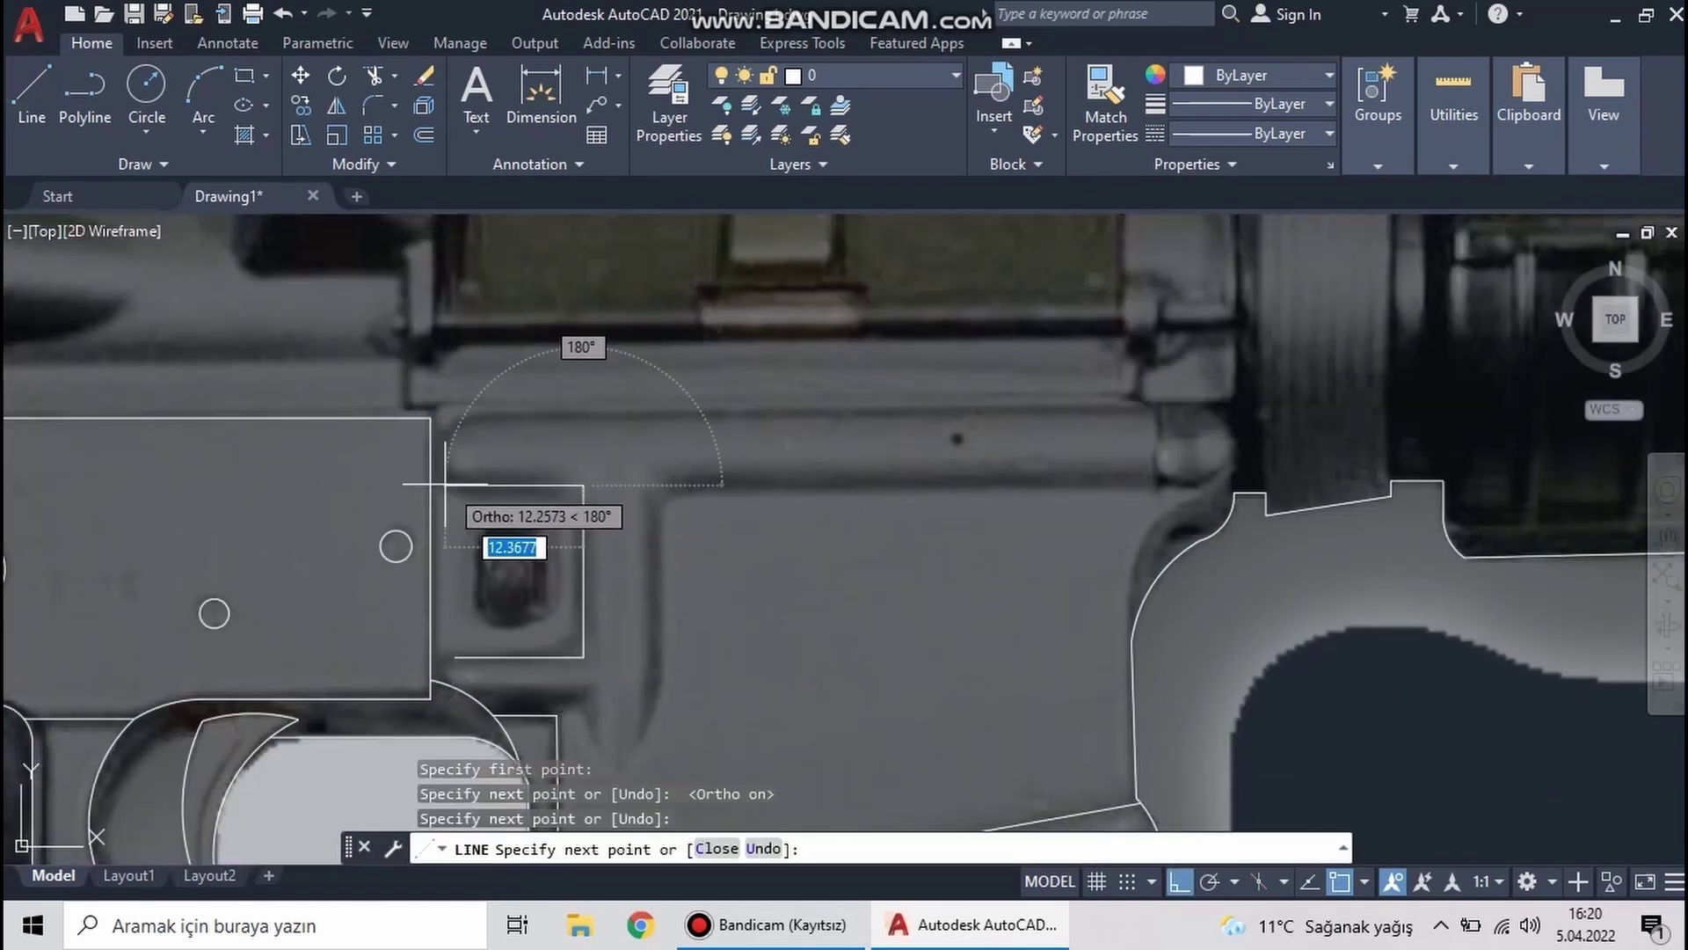
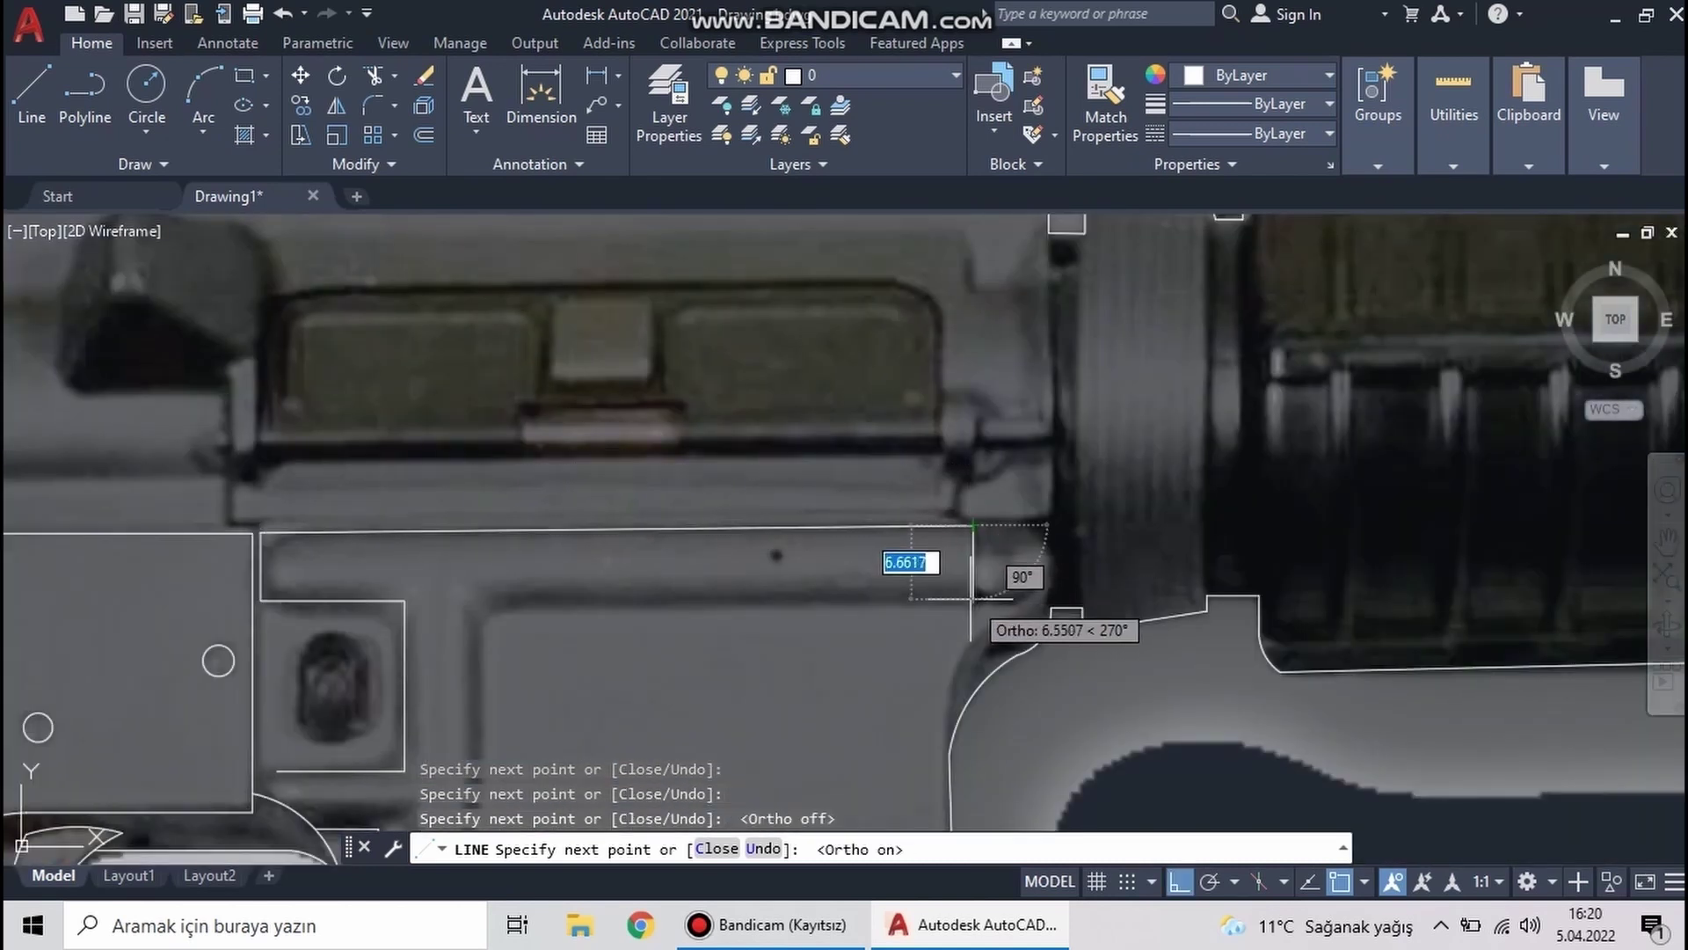
Trace a horizontal and a vertical lower-receiver edge with Ortho on
{"action": "key", "text": "F8"}
{"action": "left_click", "coordinate": [477, 606]}
{"action": "scroll", "coordinate": [477, 606], "scroll_direction": "down", "scroll_amount": 2}
{"action": "scroll", "coordinate": [465, 642], "scroll_direction": "up", "scroll_amount": 2}
{"action": "left_click", "coordinate": [465, 642]}
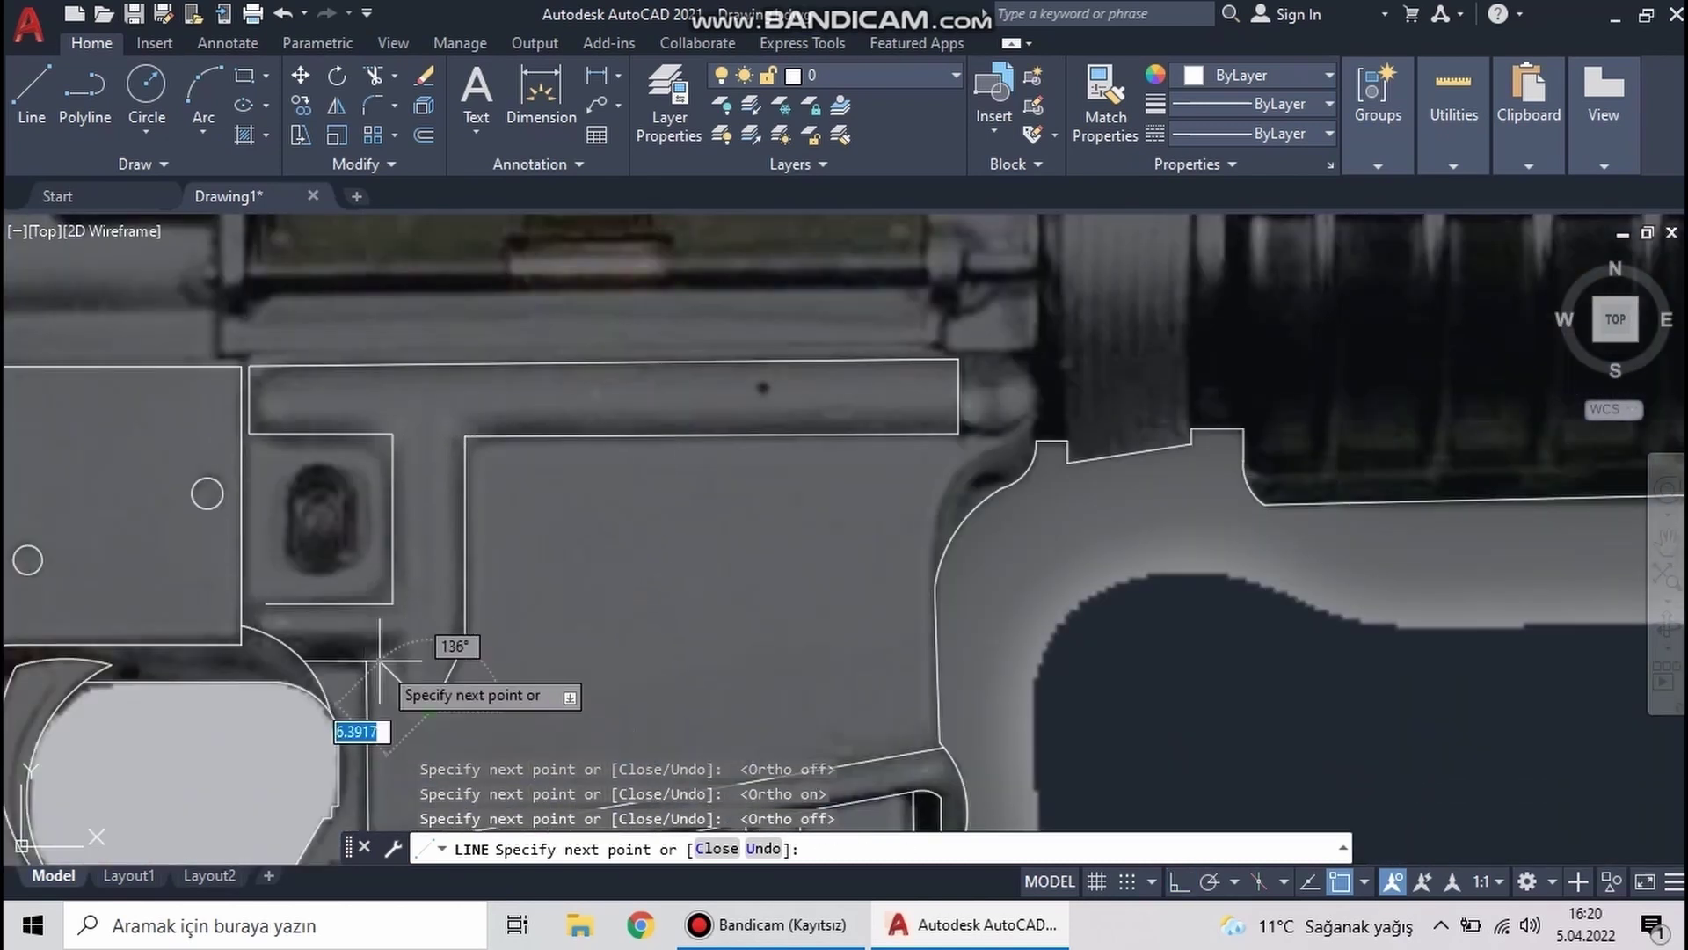
{"action": "scroll", "coordinate": [255, 630], "scroll_direction": "up", "scroll_amount": 3}
{"action": "scroll", "coordinate": [237, 615], "scroll_direction": "up", "scroll_amount": 3}
{"action": "key", "text": "Escape"}
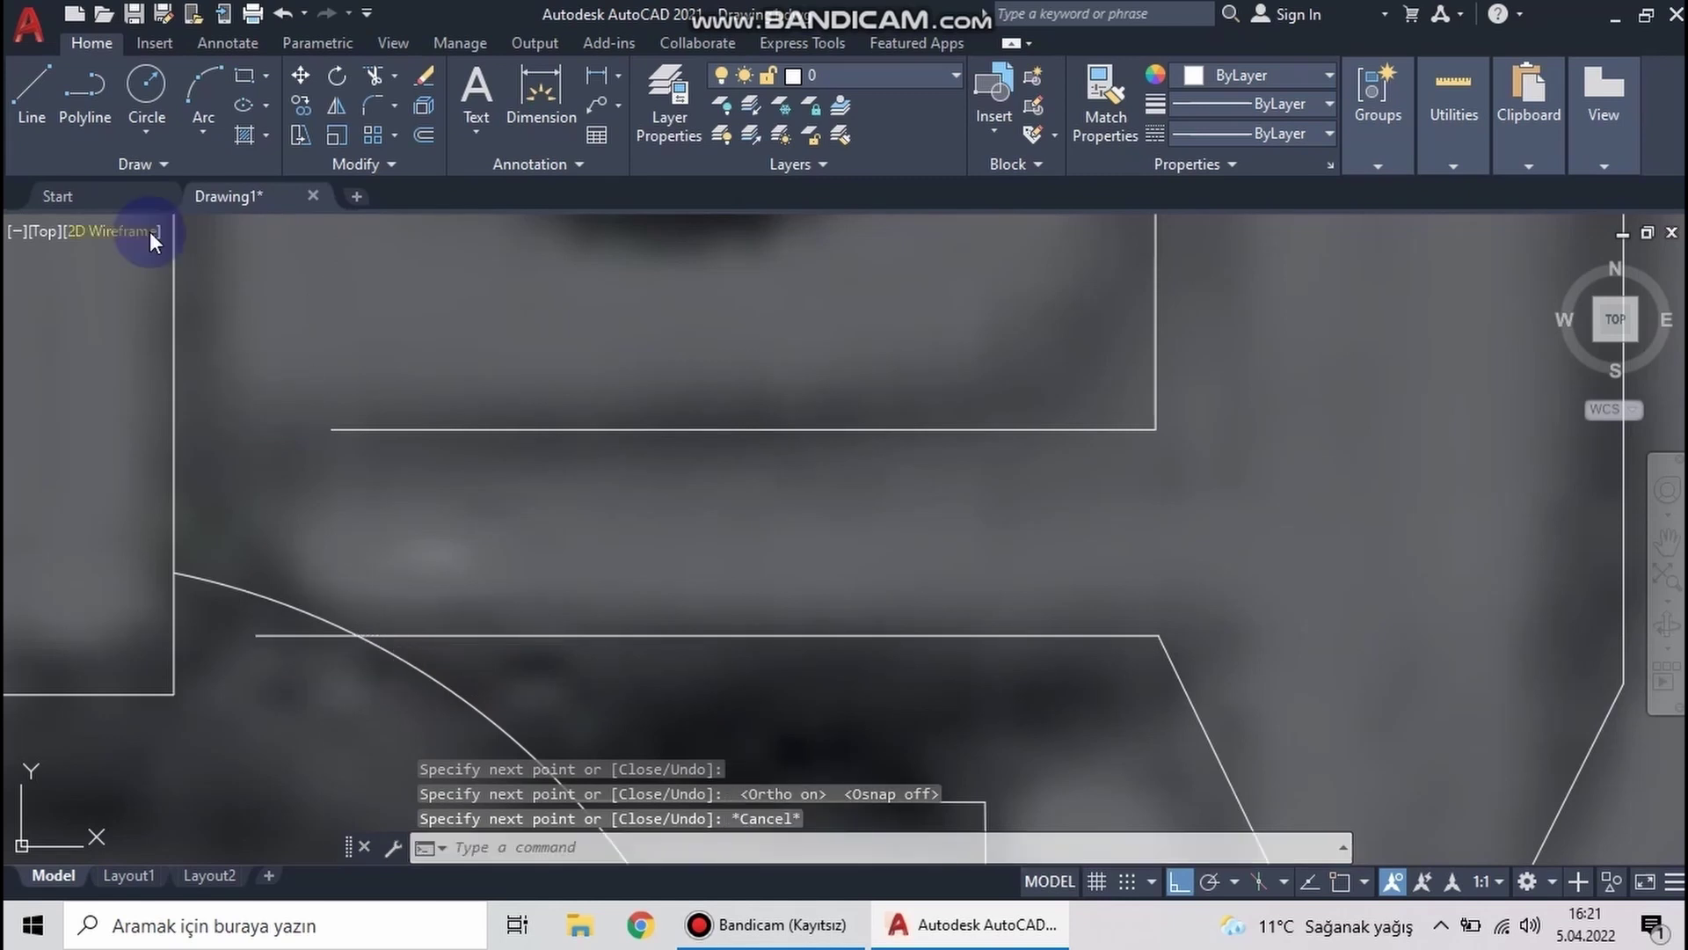
Draw an arc along the receiver's rounded corner with object snap on
{"action": "left_click", "coordinate": [203, 88]}
{"action": "left_click", "coordinate": [322, 433]}
{"action": "key", "text": "Escape"}
{"action": "key", "text": "Return"}
{"action": "key", "text": "F3"}
{"action": "left_click", "coordinate": [268, 535]}
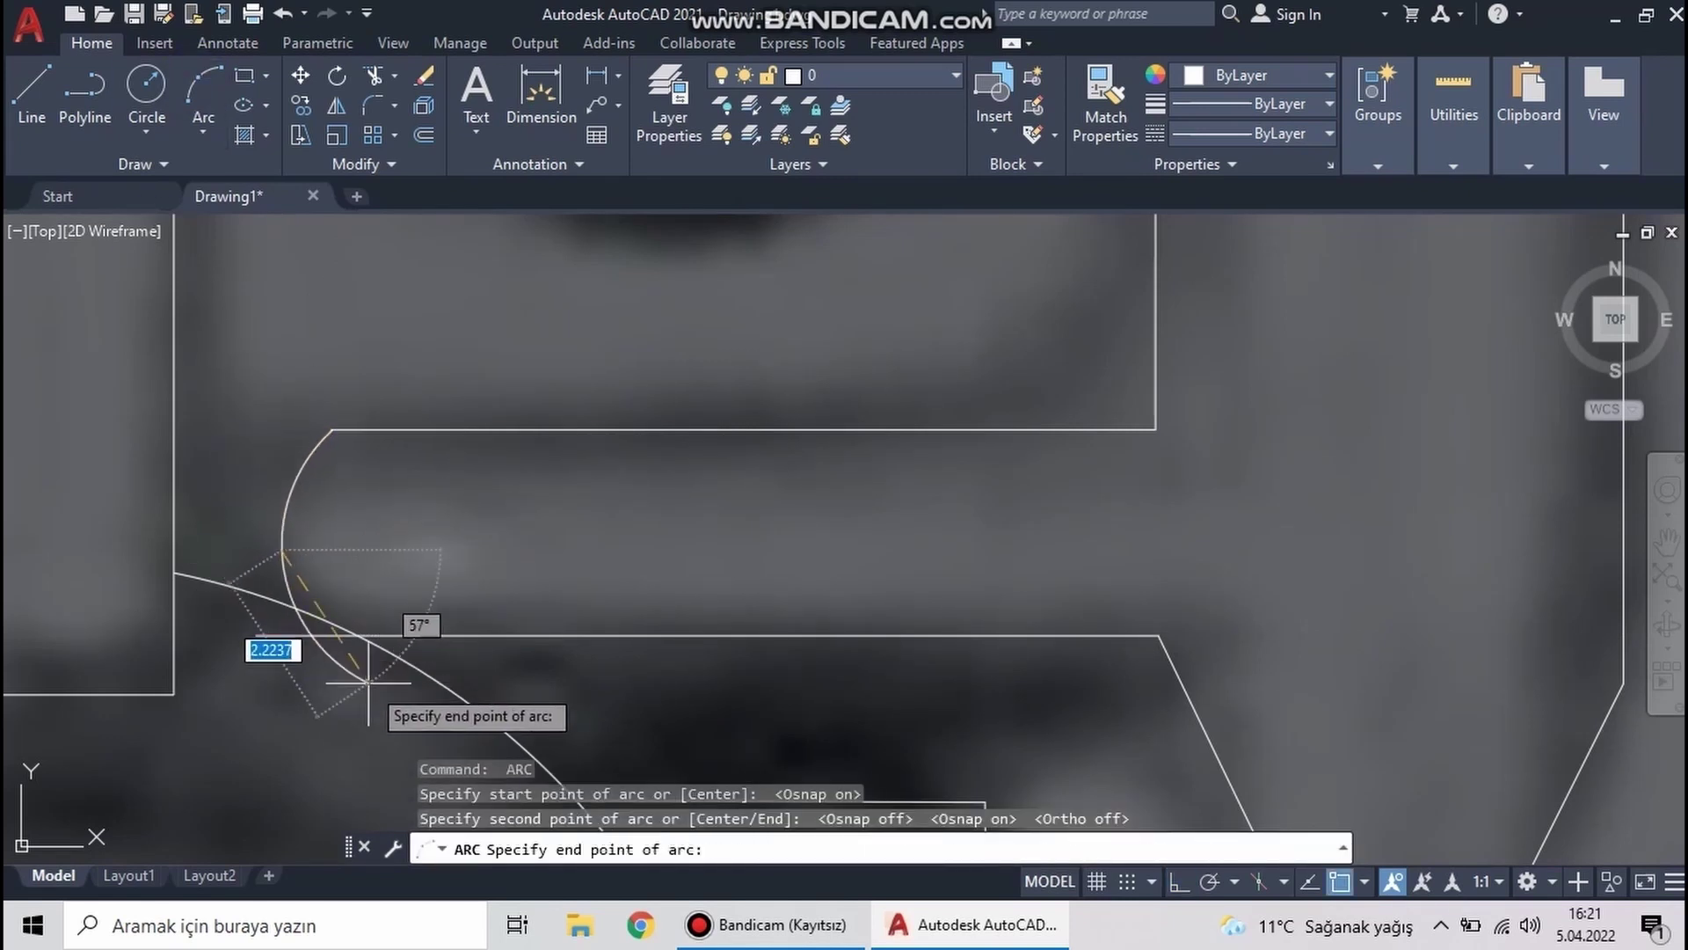
{"action": "left_click", "coordinate": [343, 635]}
Start trimming the overlapping lines, then cancel the trim
{"action": "type", "text": "tr"}
{"action": "key", "text": "Return"}
{"action": "scroll", "coordinate": [420, 522], "scroll_direction": "down", "scroll_amount": 2}
{"action": "scroll", "coordinate": [419, 522], "scroll_direction": "down", "scroll_amount": 3}
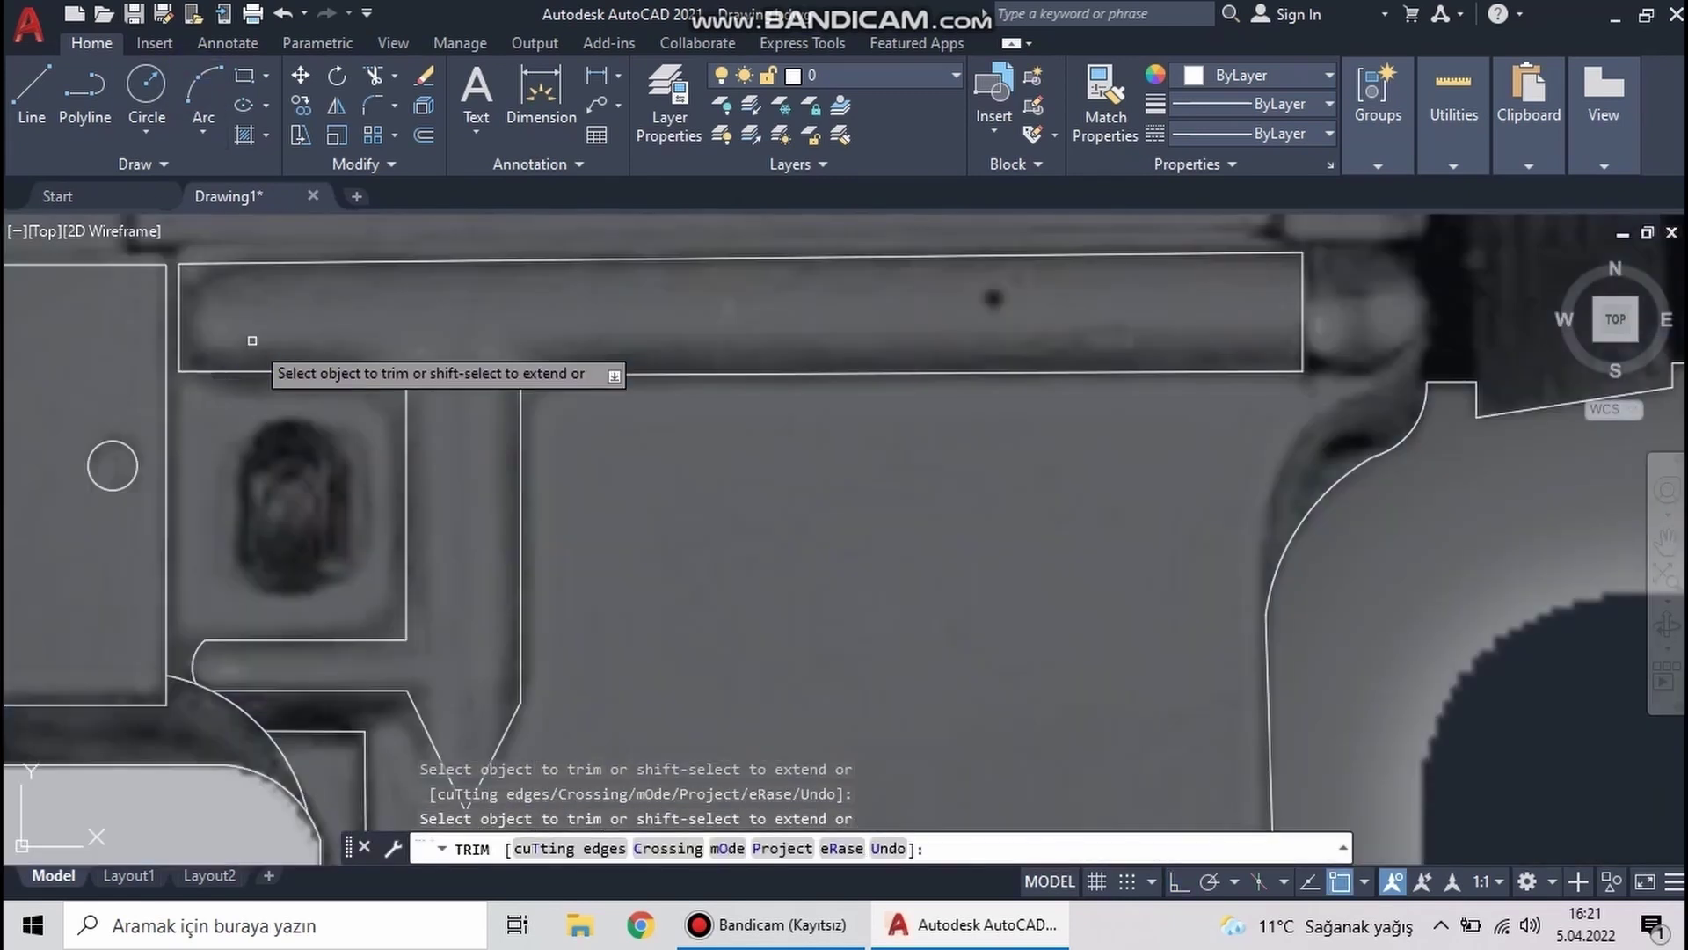
{"action": "scroll", "coordinate": [772, 538], "scroll_direction": "down", "scroll_amount": 3}
{"action": "scroll", "coordinate": [425, 478], "scroll_direction": "up", "scroll_amount": 4}
{"action": "key", "text": "Escape"}
Draw the straight vertical sides of the oval hole with Ortho
{"action": "type", "text": "l"}
{"action": "key", "text": "Return"}
{"action": "scroll", "coordinate": [343, 453], "scroll_direction": "up", "scroll_amount": 3}
{"action": "left_click", "coordinate": [343, 454]}
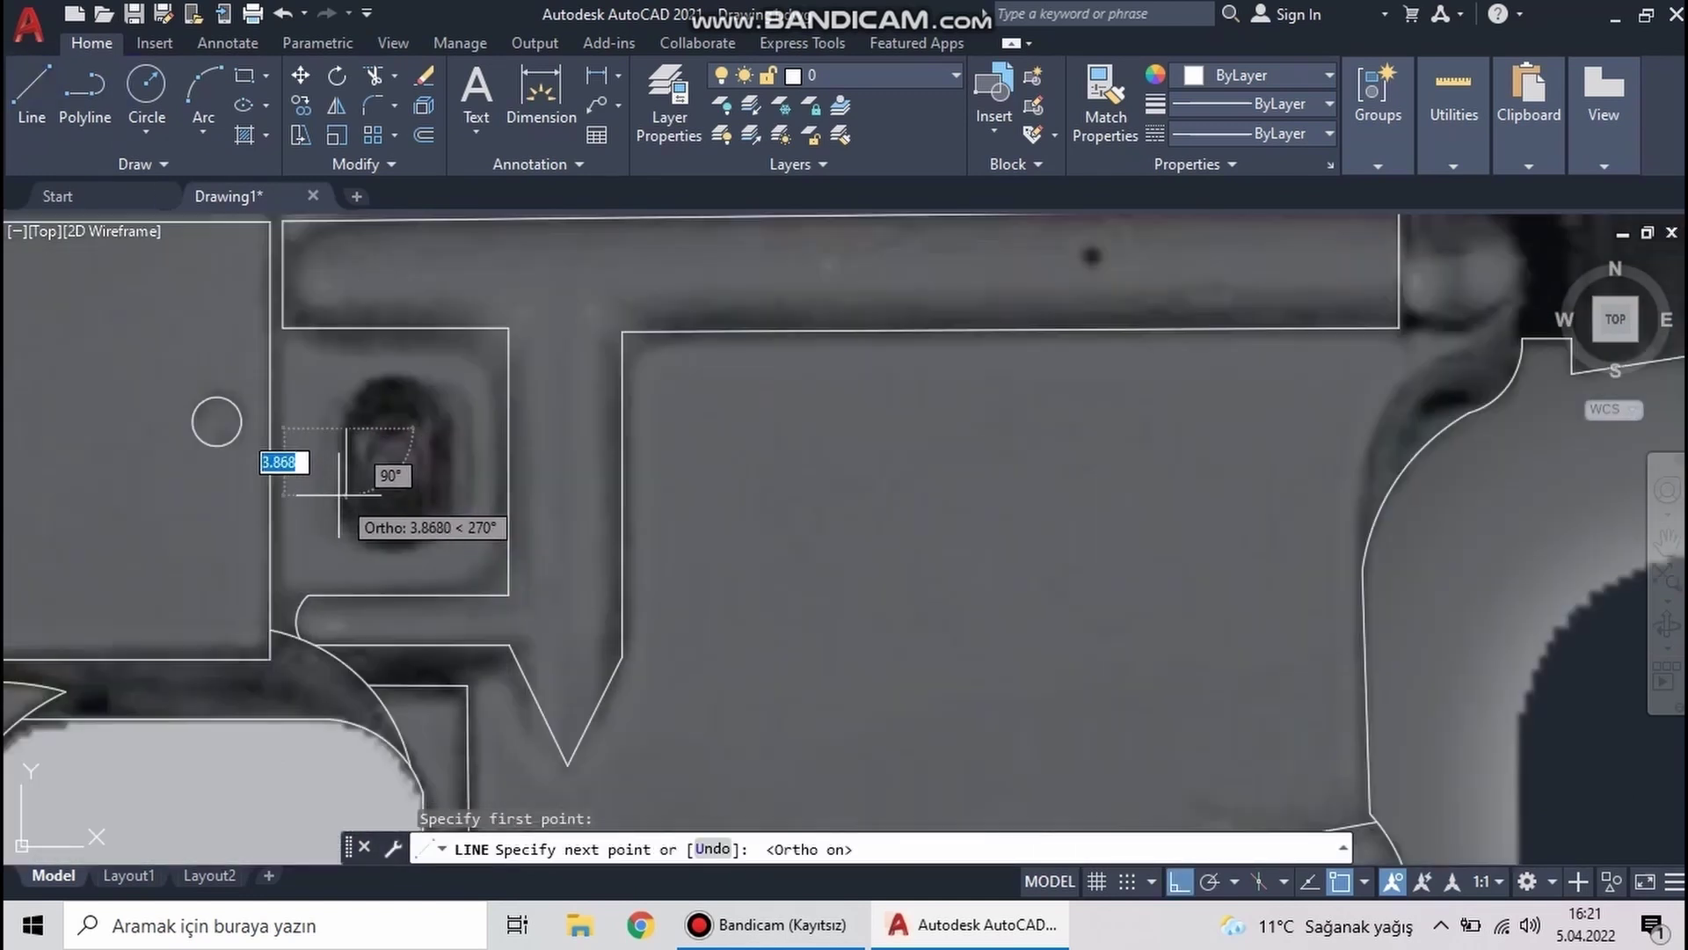
{"action": "key", "text": "F8"}
{"action": "key", "text": "Escape"}
{"action": "key", "text": "Return"}
{"action": "left_click", "coordinate": [520, 504]}
{"action": "key", "text": "Return"}
Draw a 3-point arc closing the top of the oval hole
{"action": "type", "text": "a"}
{"action": "key", "text": "Return"}
{"action": "left_click", "coordinate": [350, 387]}
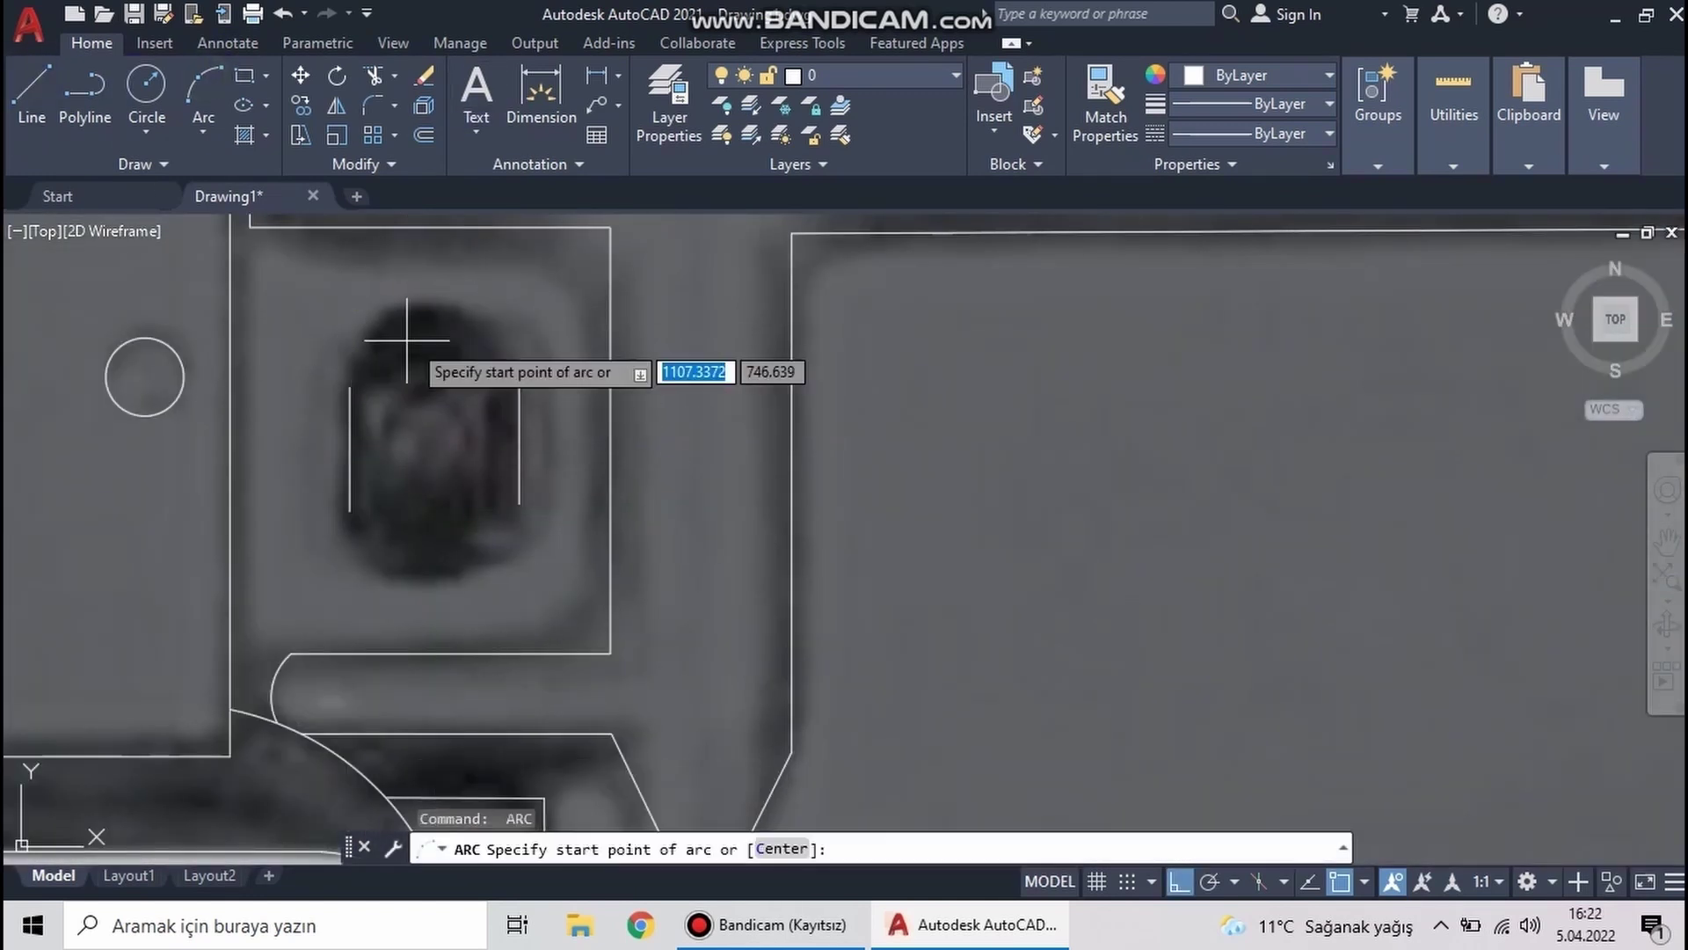
{"action": "key", "text": "F3"}
{"action": "key", "text": "Escape"}
{"action": "key", "text": "Return"}
{"action": "key", "text": "F3"}
{"action": "left_click", "coordinate": [350, 387]}
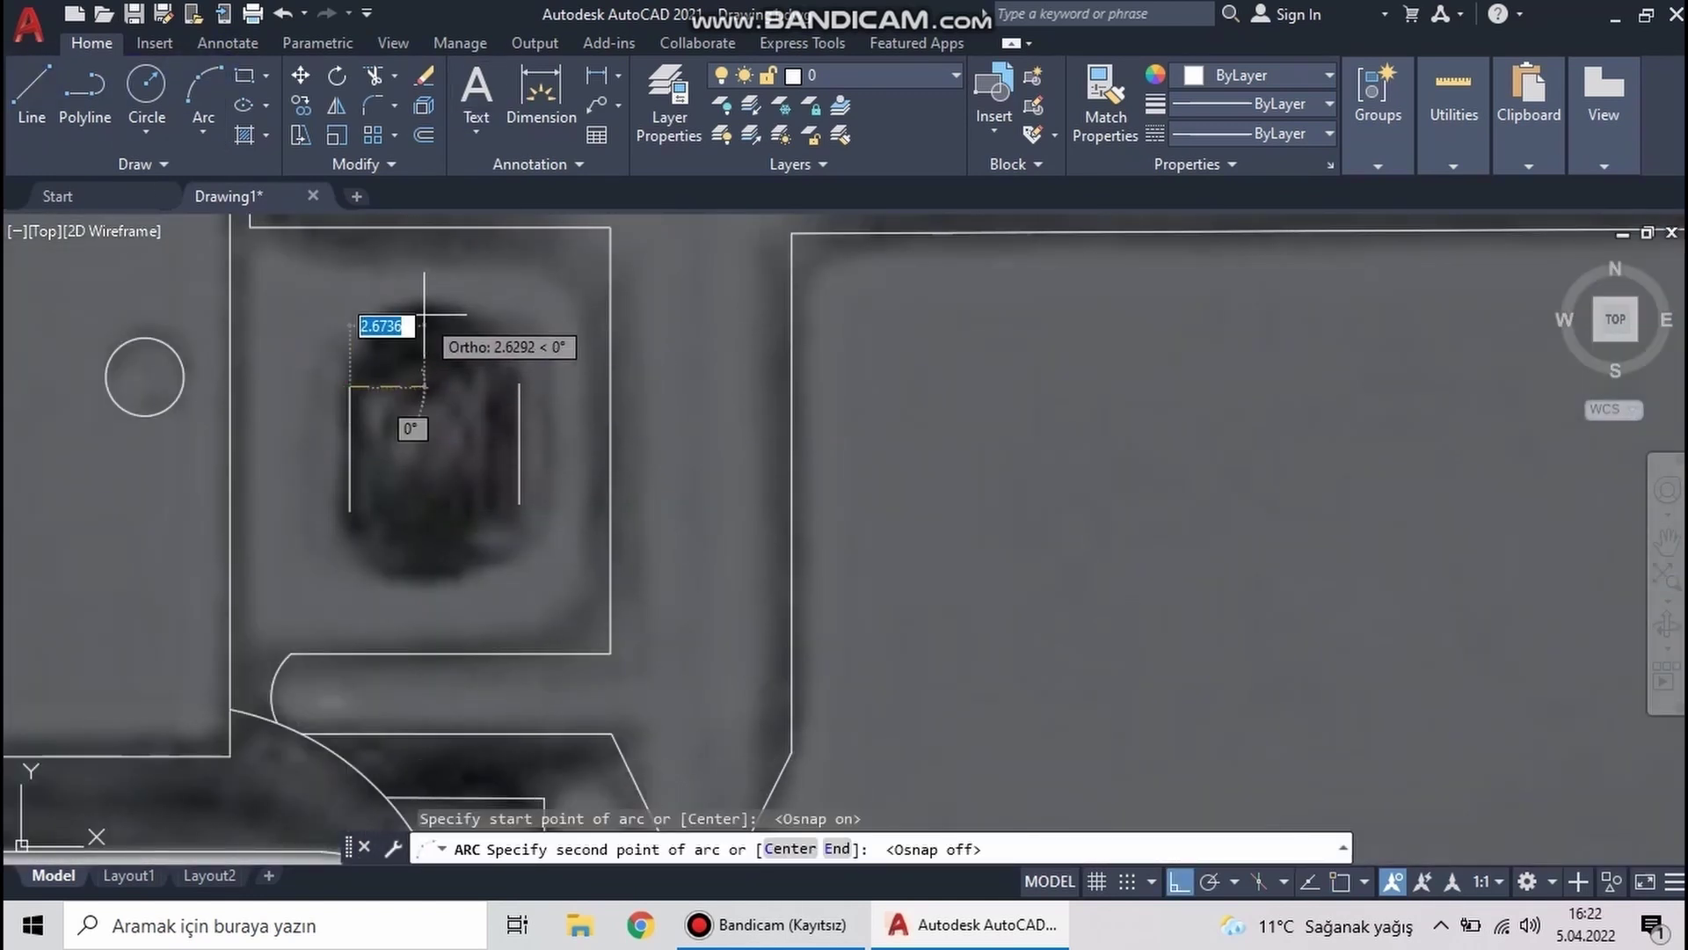
{"action": "left_click", "coordinate": [424, 314]}
{"action": "left_click", "coordinate": [519, 387]}
Draw a 3-point arc closing the bottom of the oval hole
{"action": "left_click", "coordinate": [350, 508]}
{"action": "left_click", "coordinate": [435, 582]}
{"action": "left_click", "coordinate": [520, 506]}
{"action": "scroll", "coordinate": [543, 528], "scroll_direction": "down", "scroll_amount": 2}
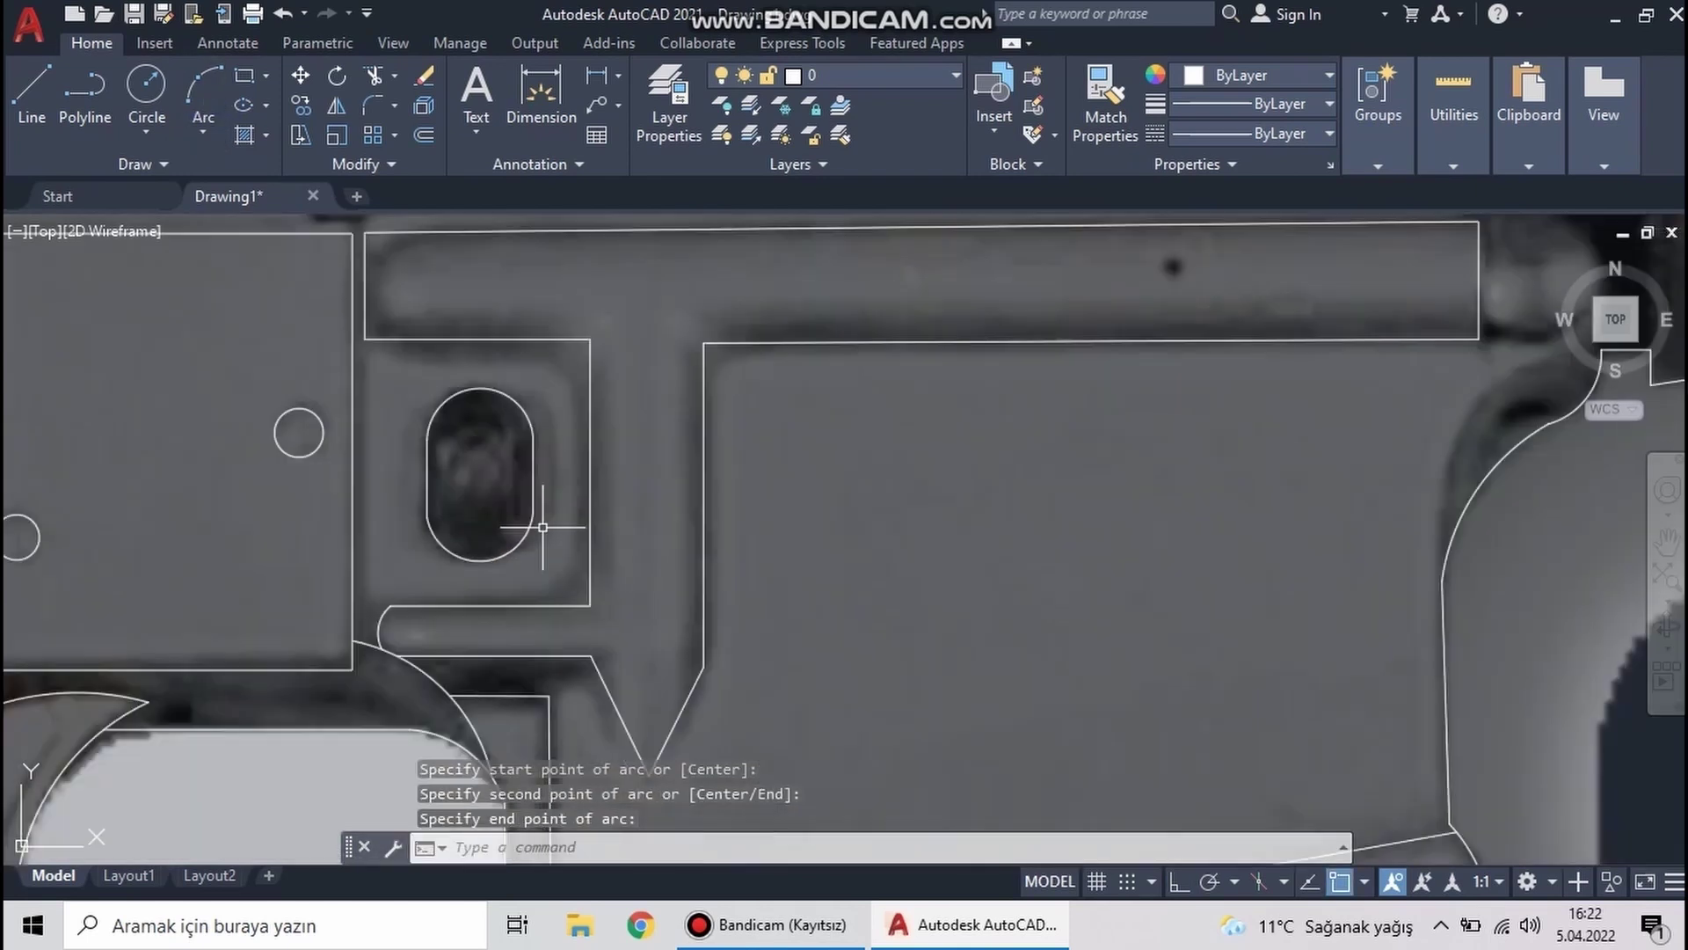
{"action": "scroll", "coordinate": [543, 527], "scroll_direction": "down", "scroll_amount": 2}
{"action": "scroll", "coordinate": [543, 527], "scroll_direction": "down", "scroll_amount": 2}
{"action": "scroll", "coordinate": [542, 527], "scroll_direction": "down", "scroll_amount": 2}
{"action": "scroll", "coordinate": [646, 829], "scroll_direction": "up", "scroll_amount": 4}
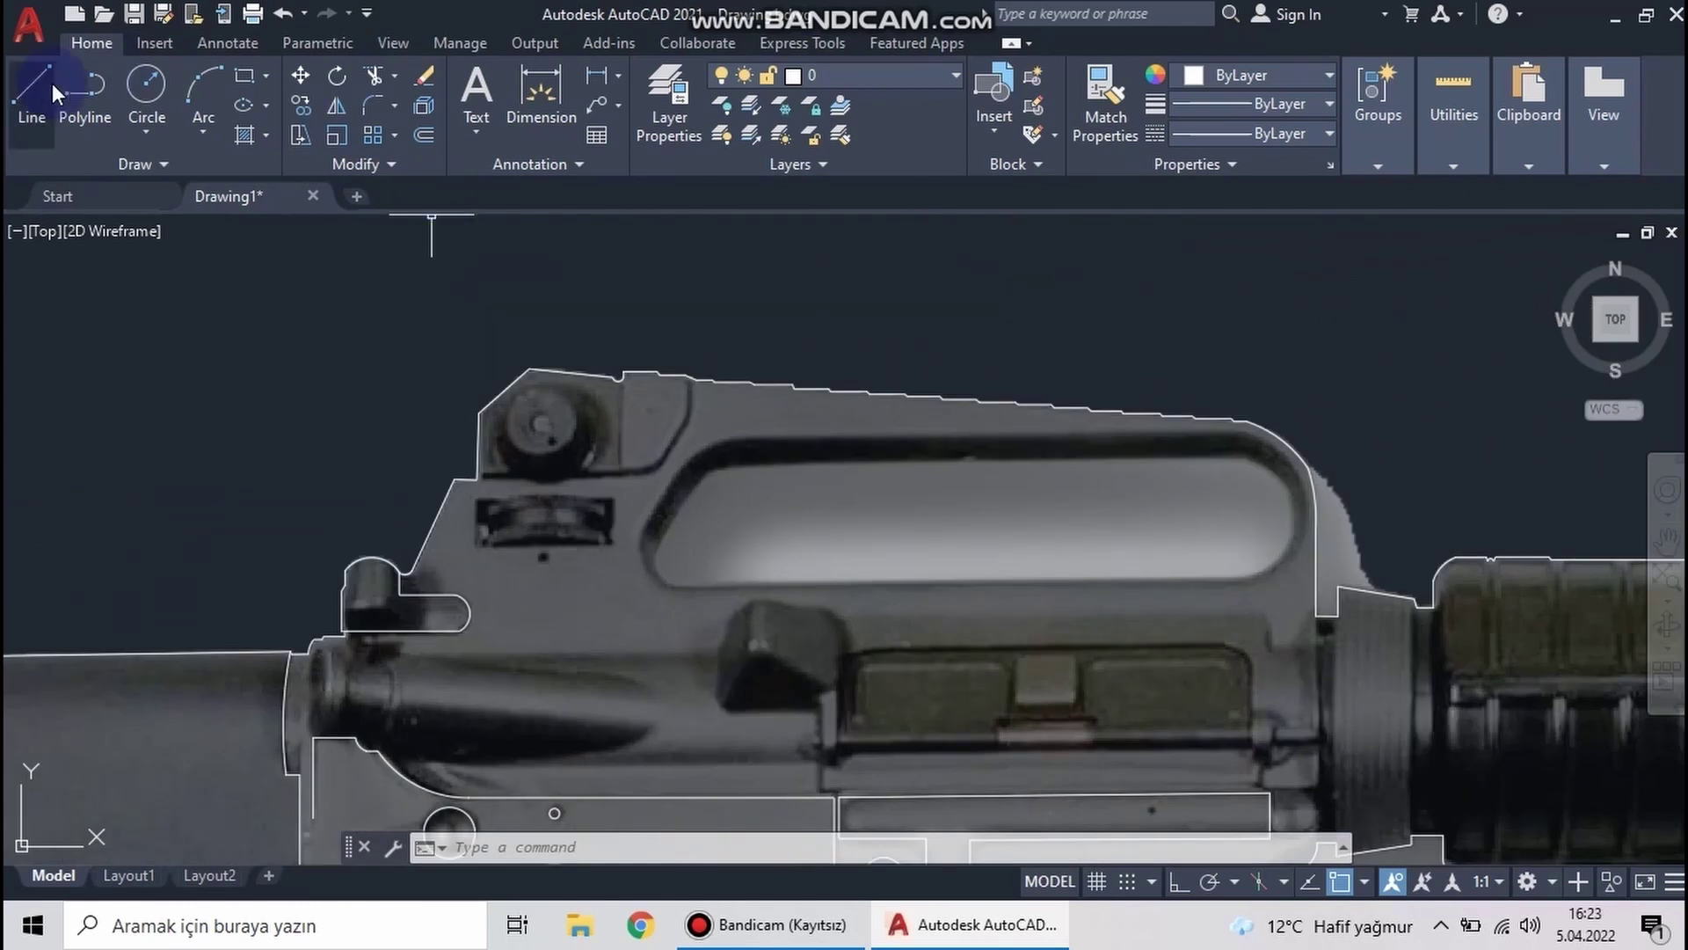
Draw two concentric circles on the rear sight, small and large
{"action": "left_click", "coordinate": [528, 404]}
{"action": "key", "text": "Return"}
{"action": "left_click", "coordinate": [528, 403]}
{"action": "left_click", "coordinate": [604, 415]}
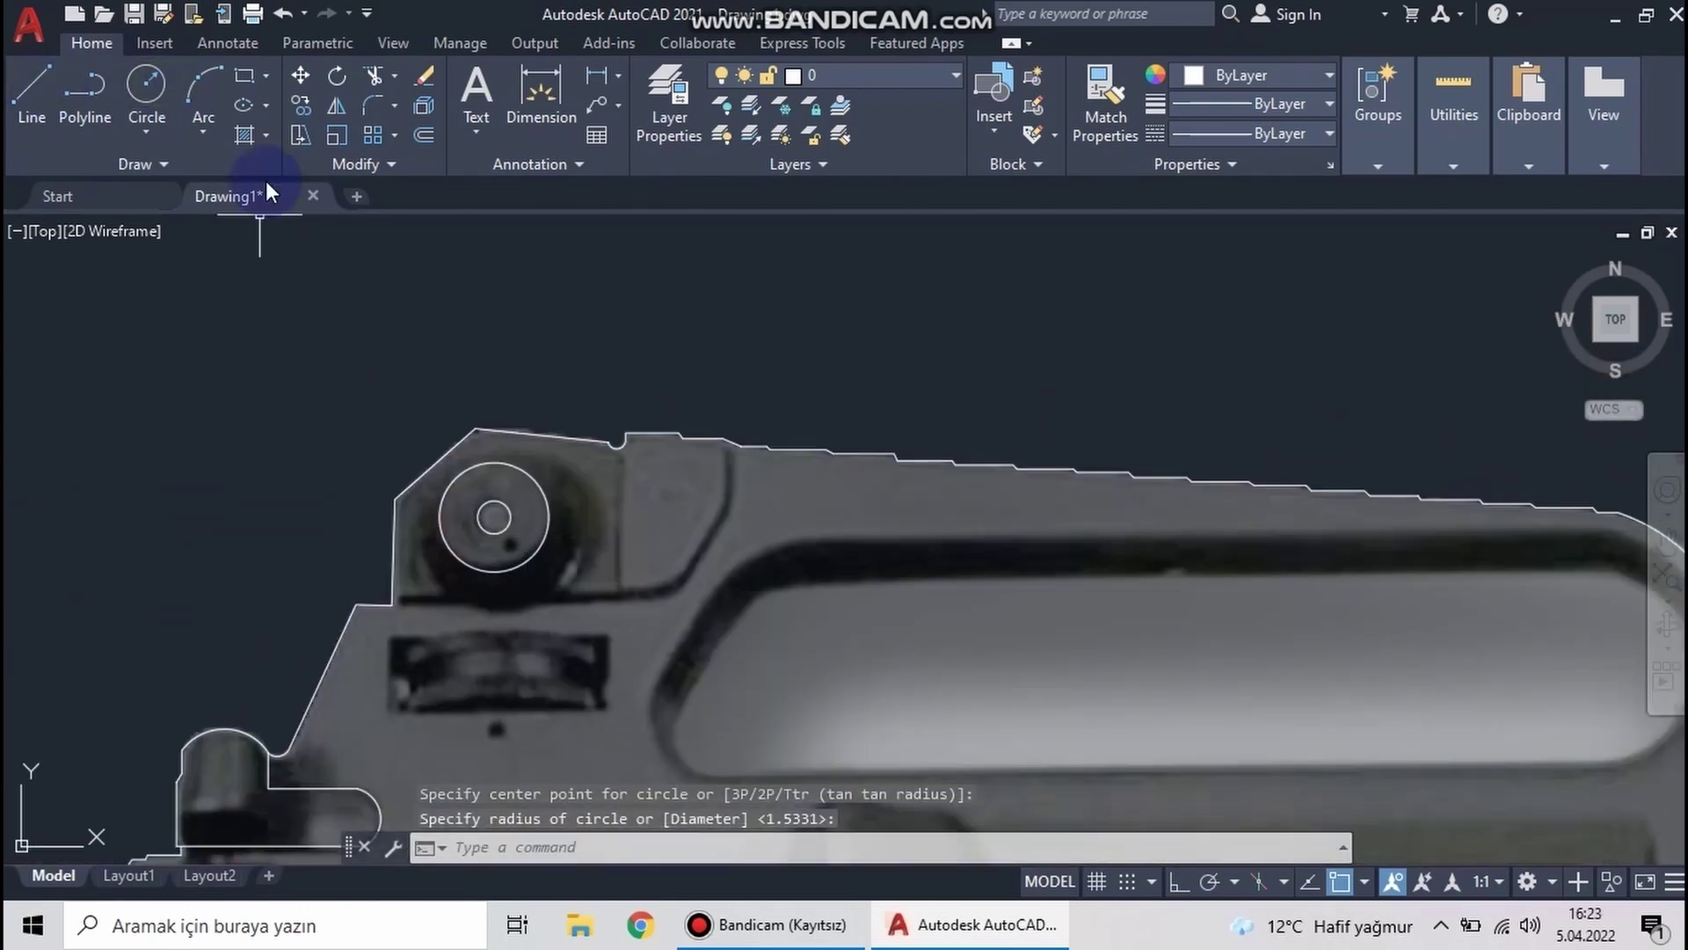
{"action": "scroll", "coordinate": [378, 604], "scroll_direction": "up", "scroll_amount": 2}
Trace the carry handle's inner curve with a line and an arc to its inner corner
{"action": "type", "text": "l"}
{"action": "key", "text": "Return"}
{"action": "left_click", "coordinate": [396, 598]}
{"action": "scroll", "coordinate": [671, 721], "scroll_direction": "down", "scroll_amount": 1}
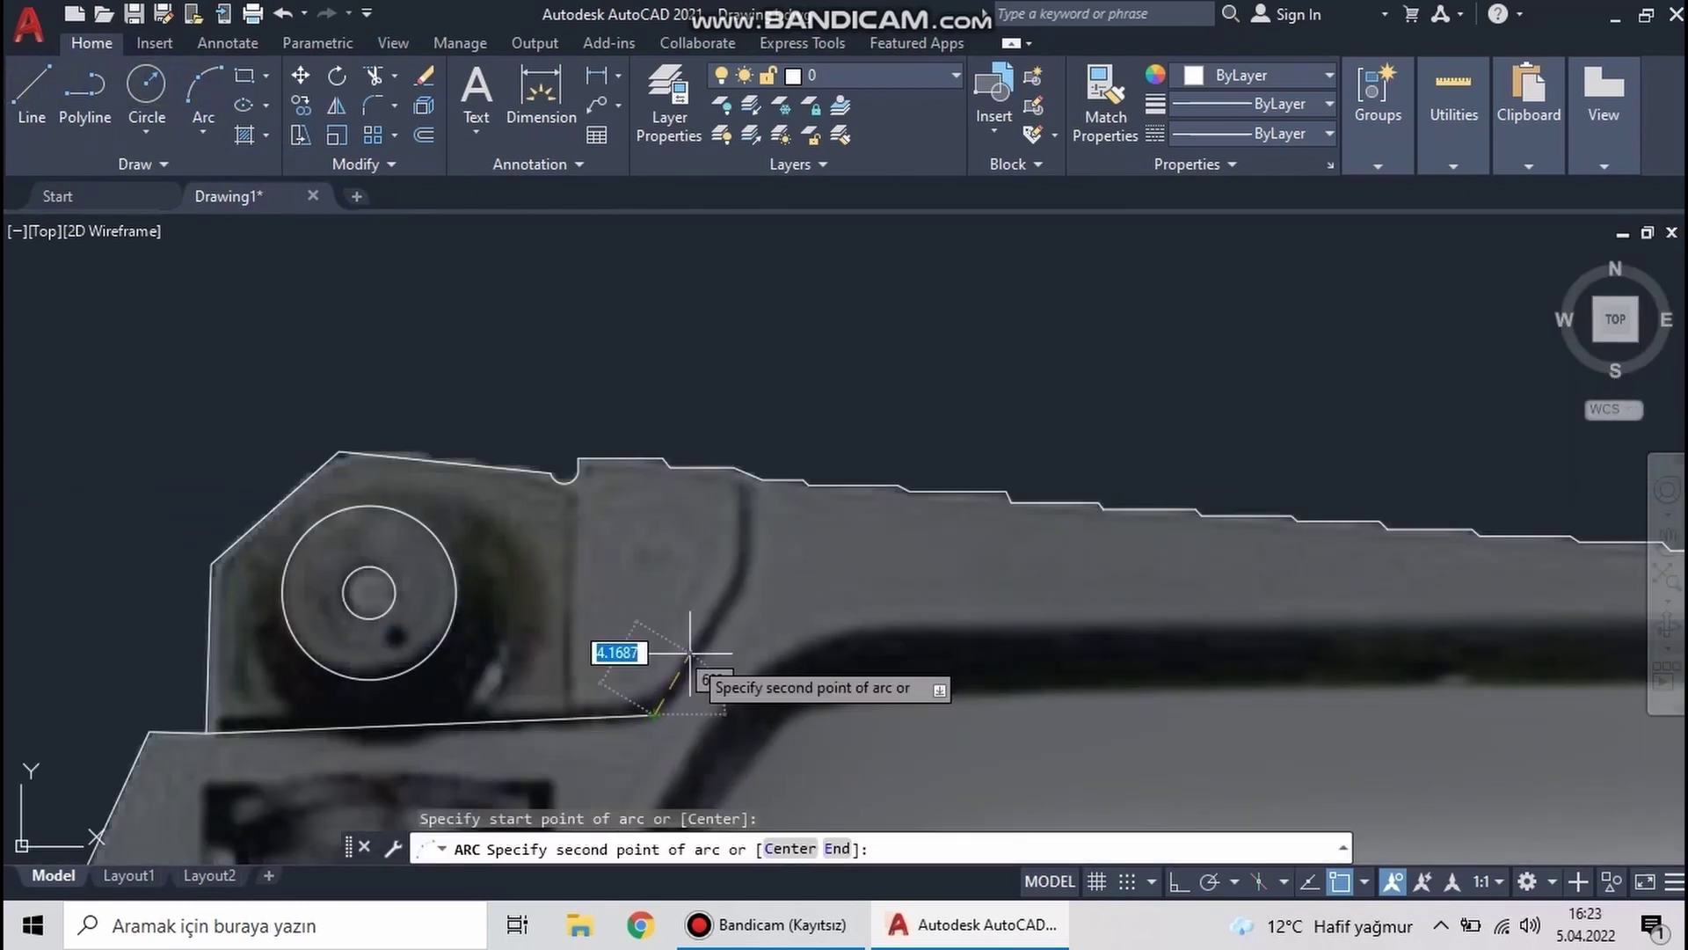
{"action": "left_click", "coordinate": [690, 653]}
{"action": "key", "text": "Escape"}
{"action": "scroll", "coordinate": [655, 669], "scroll_direction": "up", "scroll_amount": 2}
{"action": "left_click", "coordinate": [660, 633]}
{"action": "key", "text": "Escape"}
{"action": "scroll", "coordinate": [660, 633], "scroll_direction": "down", "scroll_amount": 2}
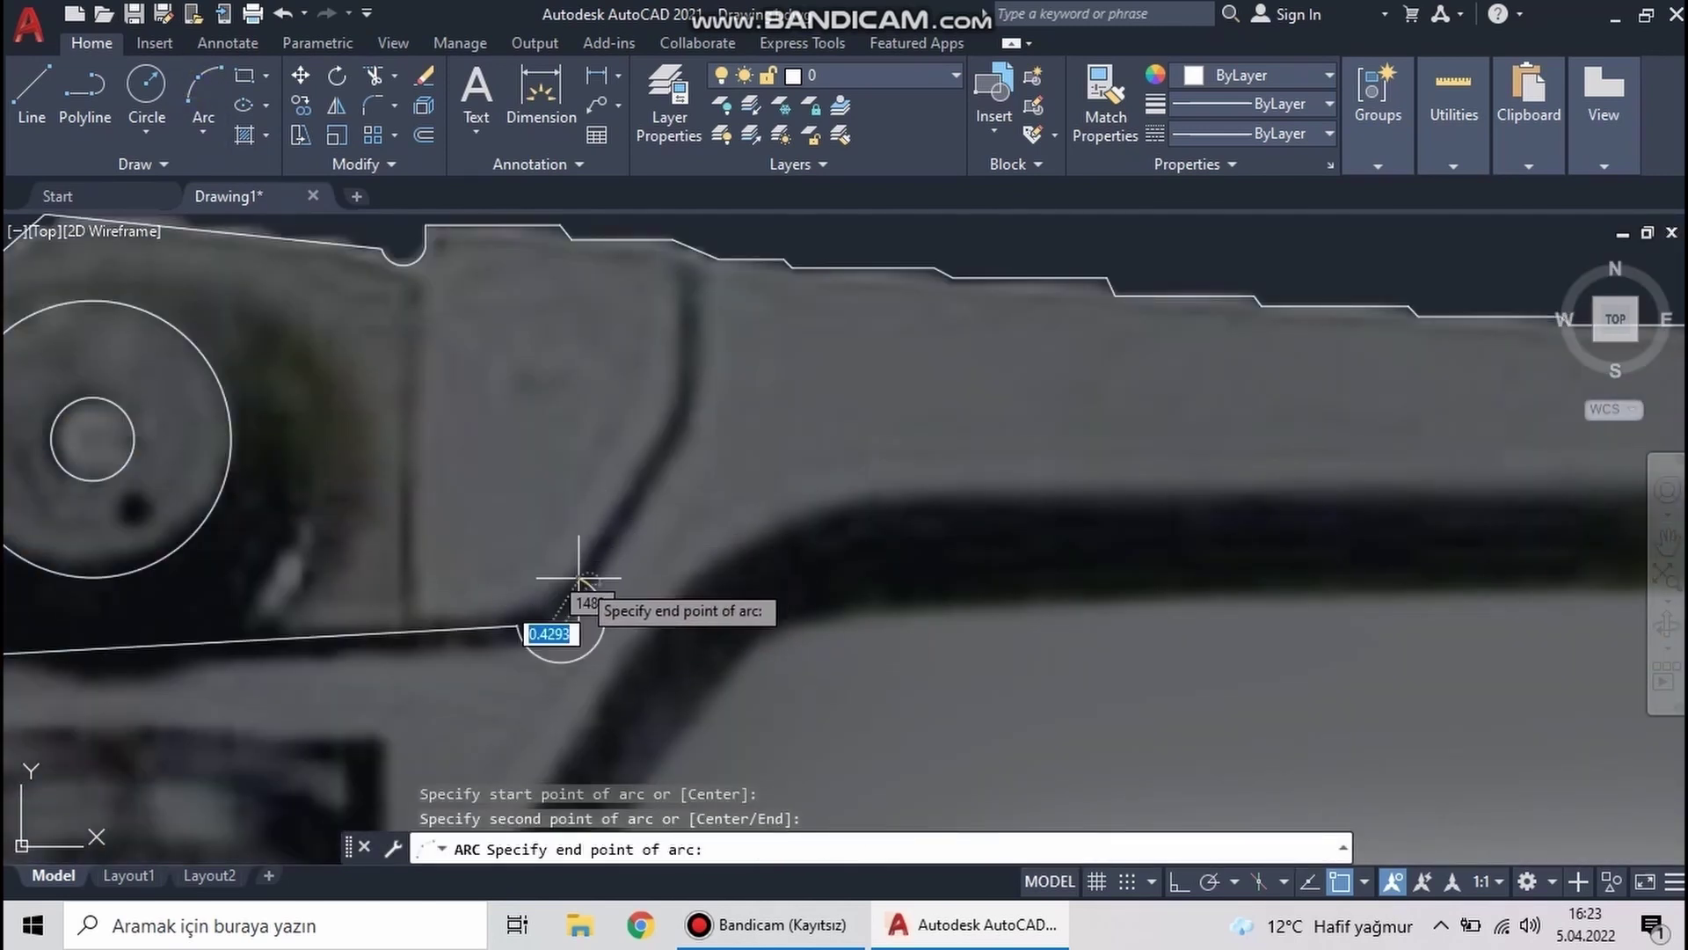
{"action": "left_click", "coordinate": [578, 578]}
{"action": "key", "text": "Return"}
{"action": "left_click", "coordinate": [528, 572]}
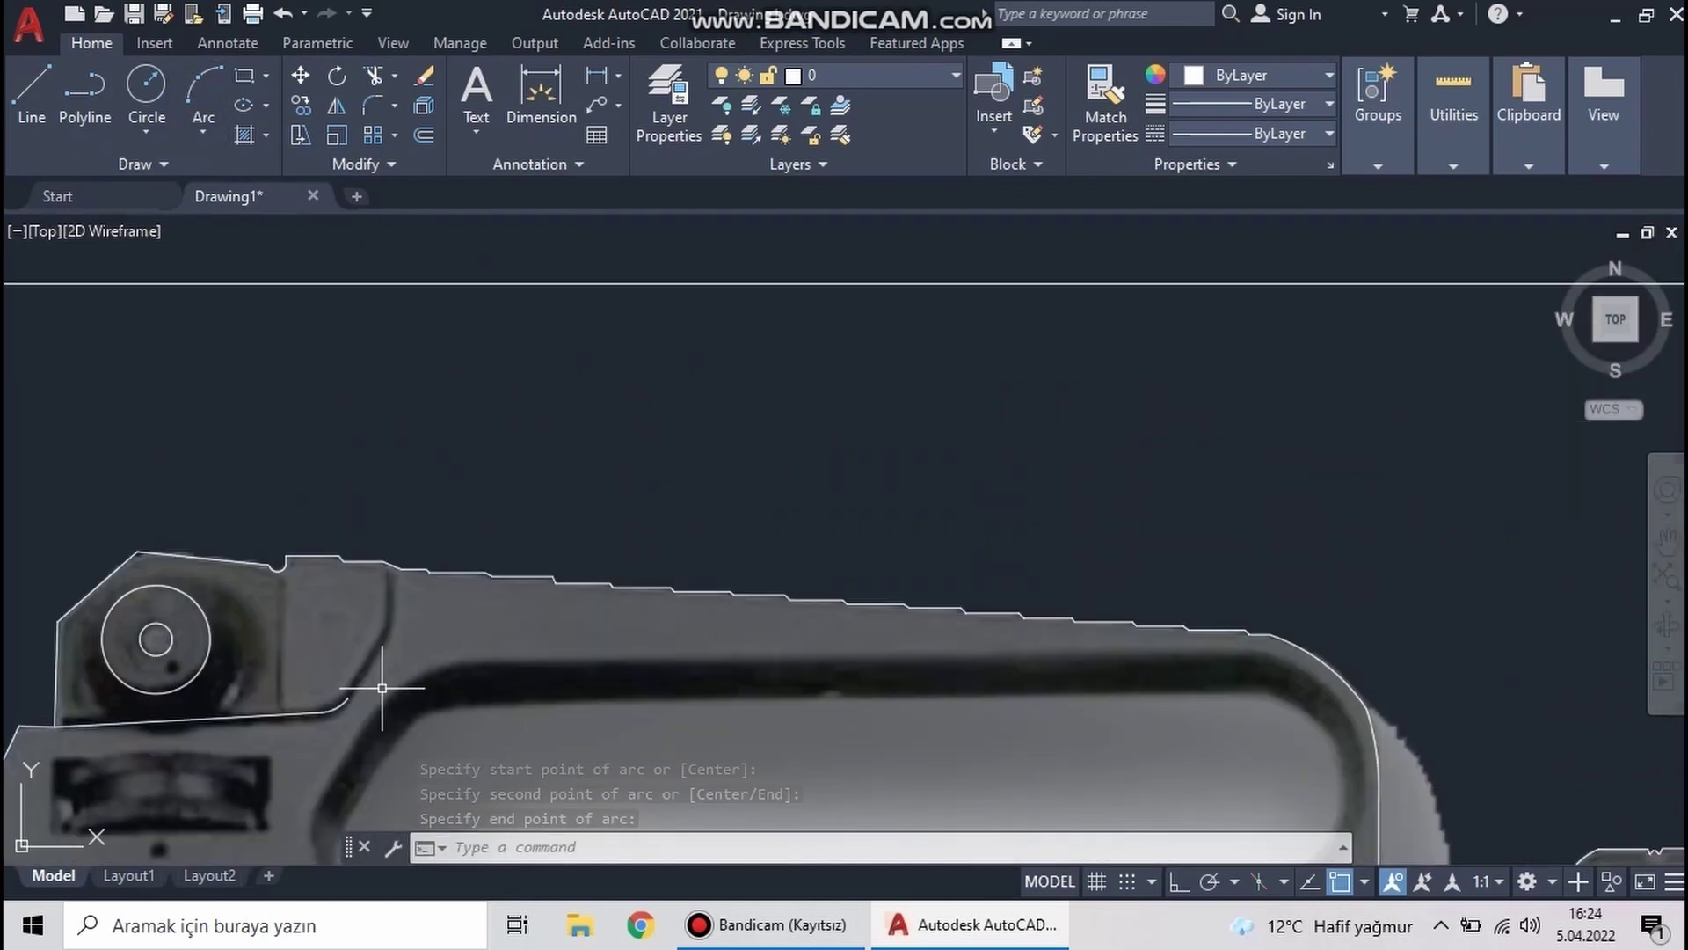
Add a diagonal line along the sight's edge and trim the overlapping lines
{"action": "type", "text": "l"}
{"action": "key", "text": "Return"}
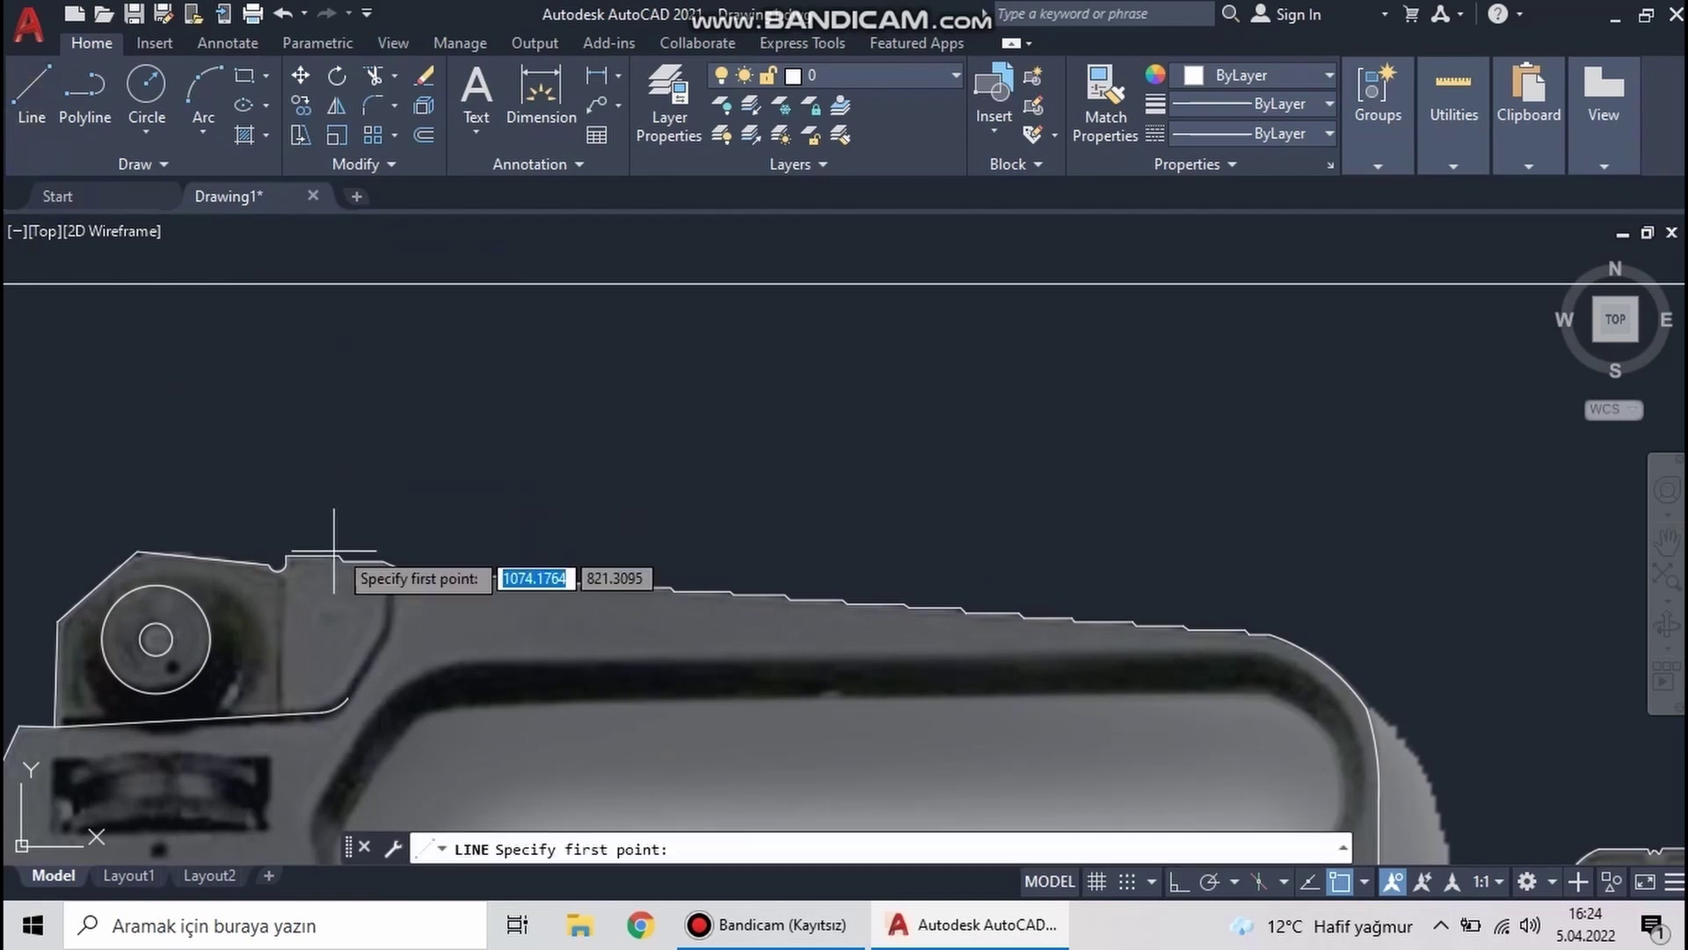
{"action": "left_click", "coordinate": [393, 615]}
{"action": "key", "text": "F8"}
{"action": "key", "text": "Escape"}
{"action": "type", "text": "tr"}
{"action": "key", "text": "Return"}
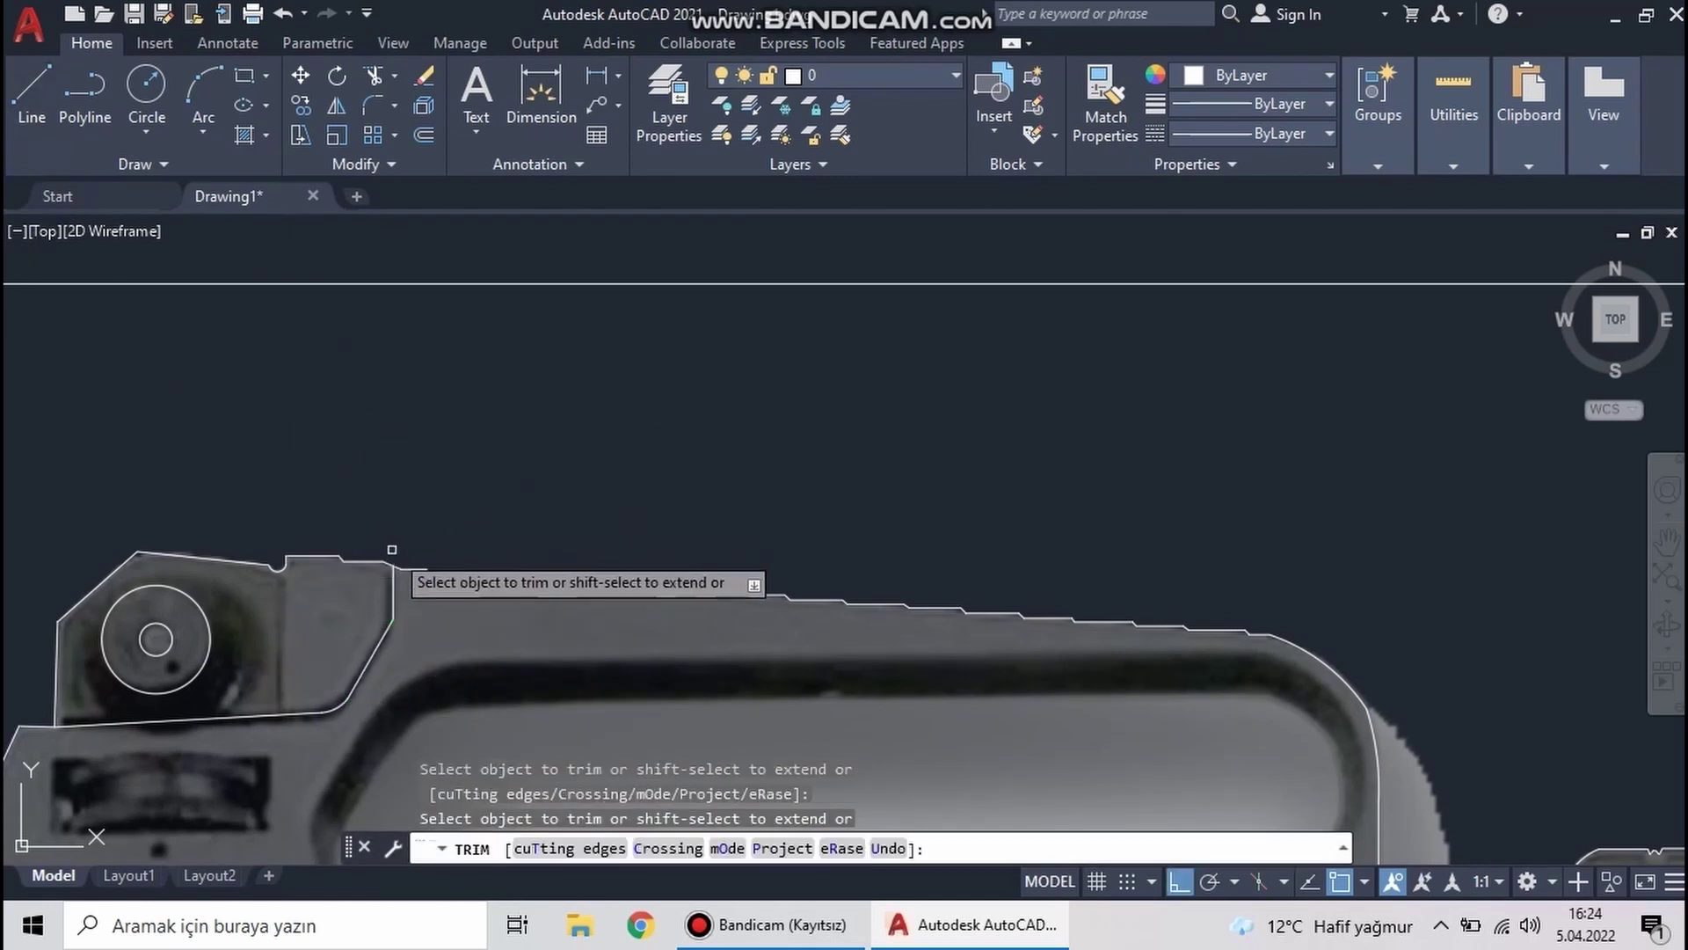
Outline the rectangular window below the sight with straight lines
{"action": "middle_click_drag", "start_coordinate": [300, 486], "coordinate": [485, 336]}
{"action": "left_click", "coordinate": [32, 88]}
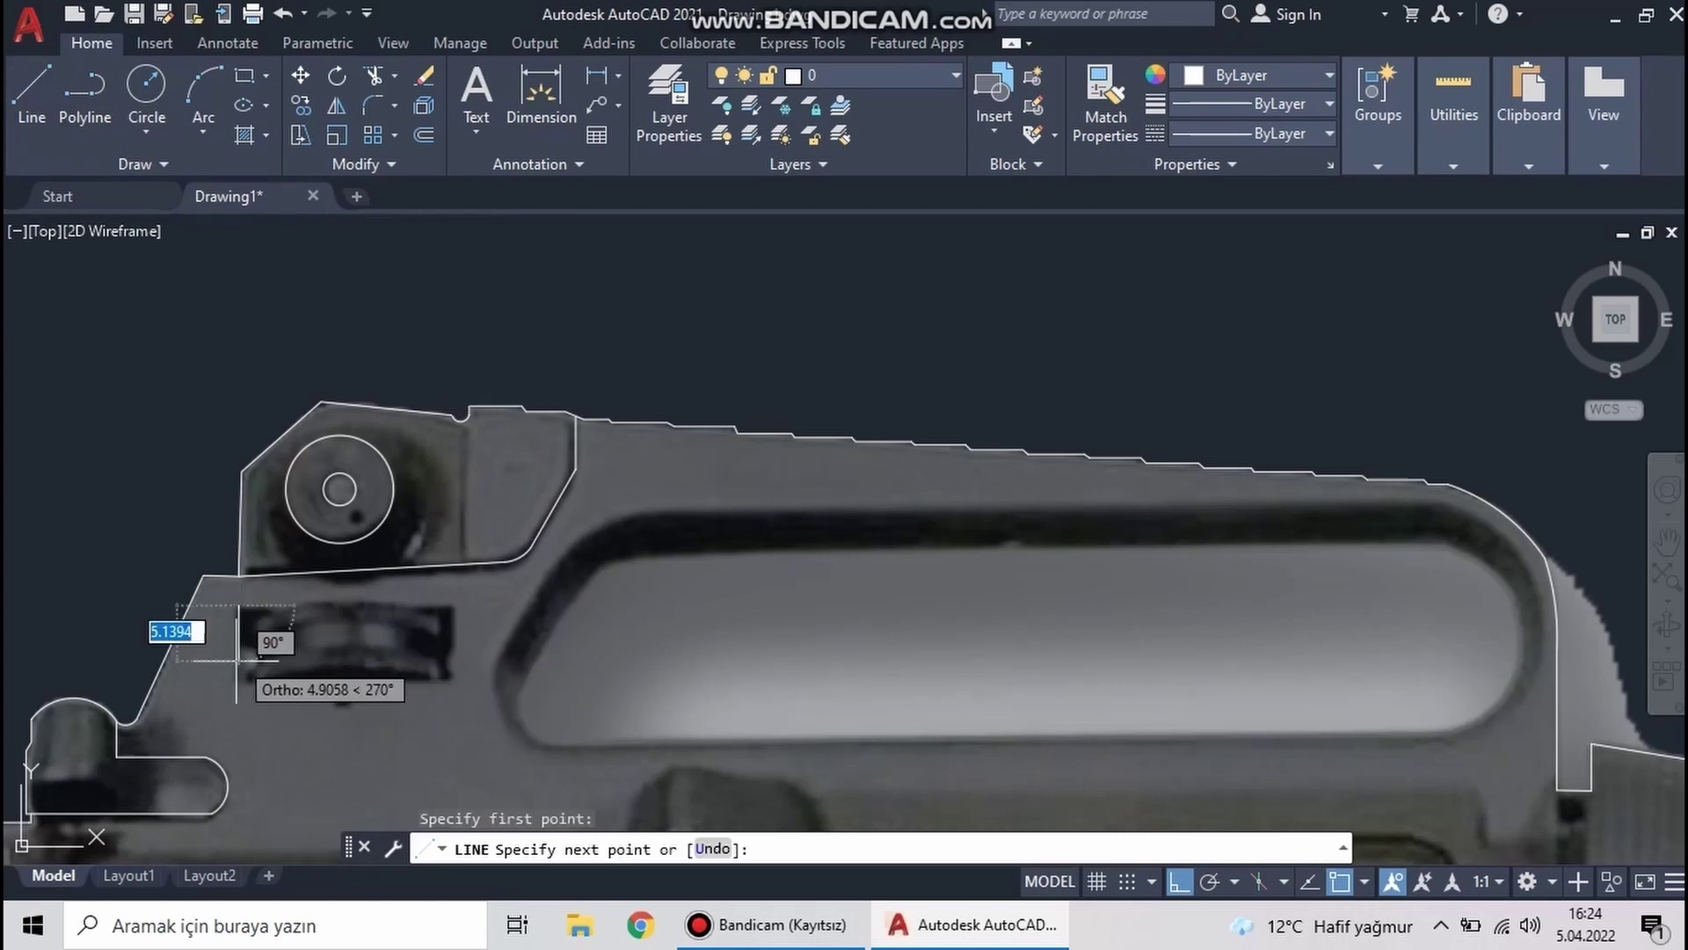
{"action": "left_click", "coordinate": [448, 606]}
{"action": "left_click", "coordinate": [238, 606]}
{"action": "key", "text": "Escape"}
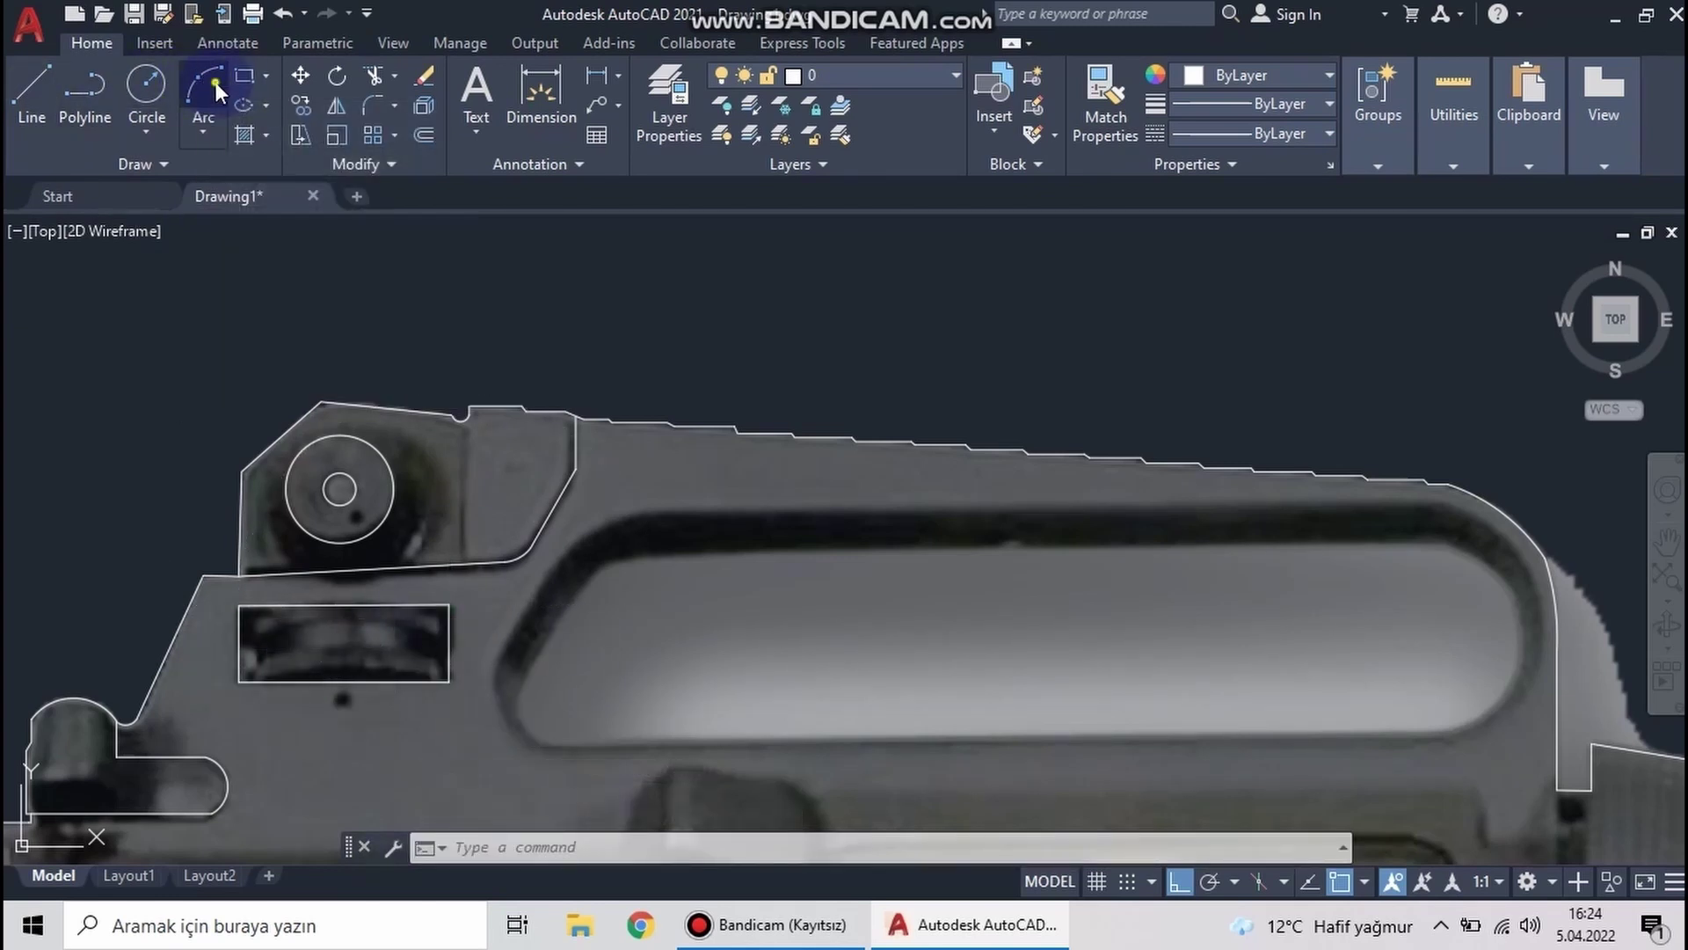
Begin an arc inside the ribbed box below the rear sight, then cancel it
{"action": "left_click", "coordinate": [215, 84]}
{"action": "scroll", "coordinate": [267, 724], "scroll_direction": "up", "scroll_amount": 2}
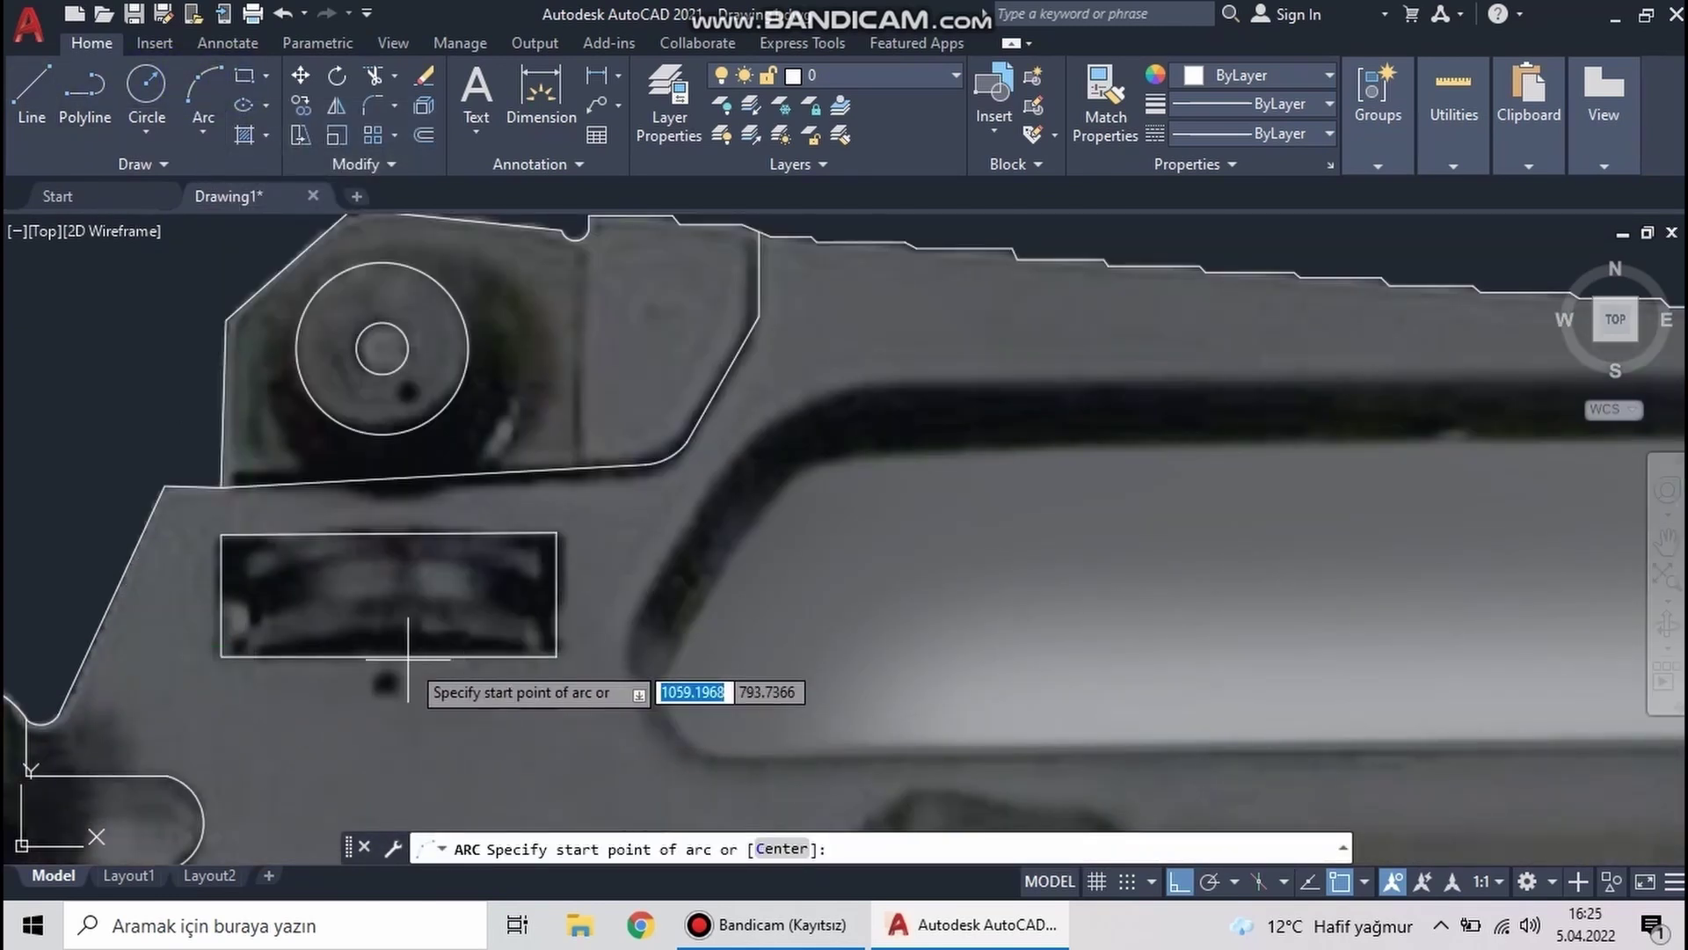
{"action": "left_click", "coordinate": [473, 599]}
{"action": "key", "text": "Escape"}
{"action": "scroll", "coordinate": [377, 596], "scroll_direction": "up", "scroll_amount": 2}
{"action": "scroll", "coordinate": [331, 234], "scroll_direction": "down", "scroll_amount": 5}
Draw short vertical end lines at the left and right of the ribbed window
{"action": "key", "text": "l"}
{"action": "key", "text": "Return"}
{"action": "scroll", "coordinate": [299, 618], "scroll_direction": "up", "scroll_amount": 3}
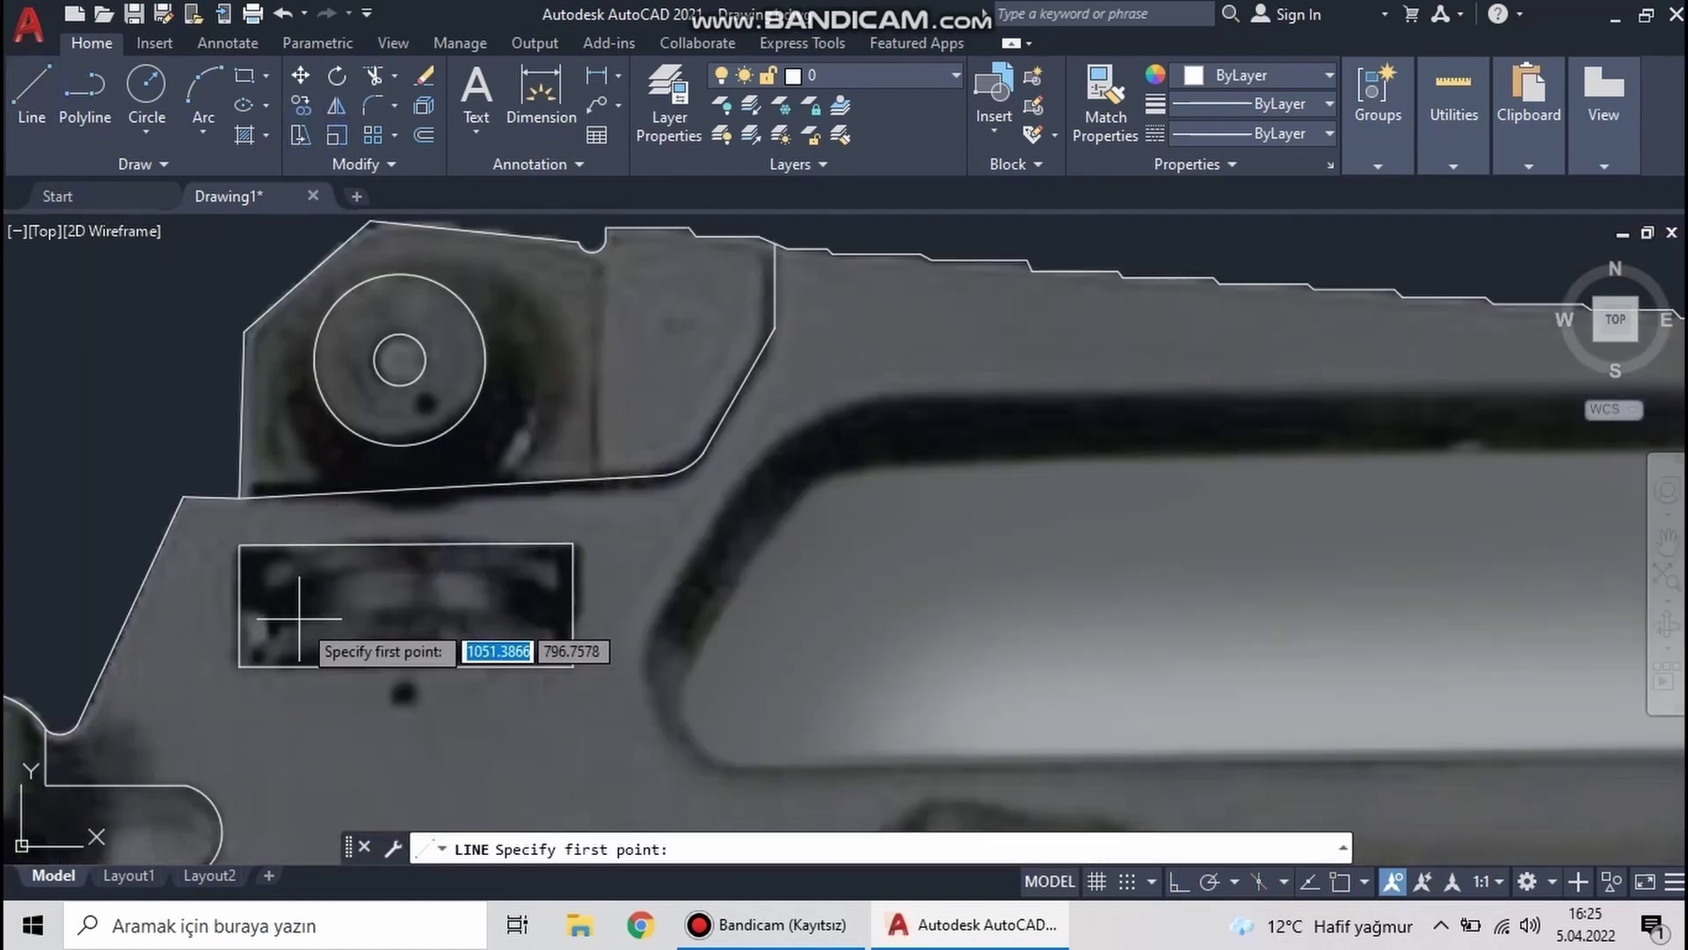
{"action": "left_click", "coordinate": [273, 599]}
{"action": "key", "text": "Return"}
{"action": "key", "text": "Return"}
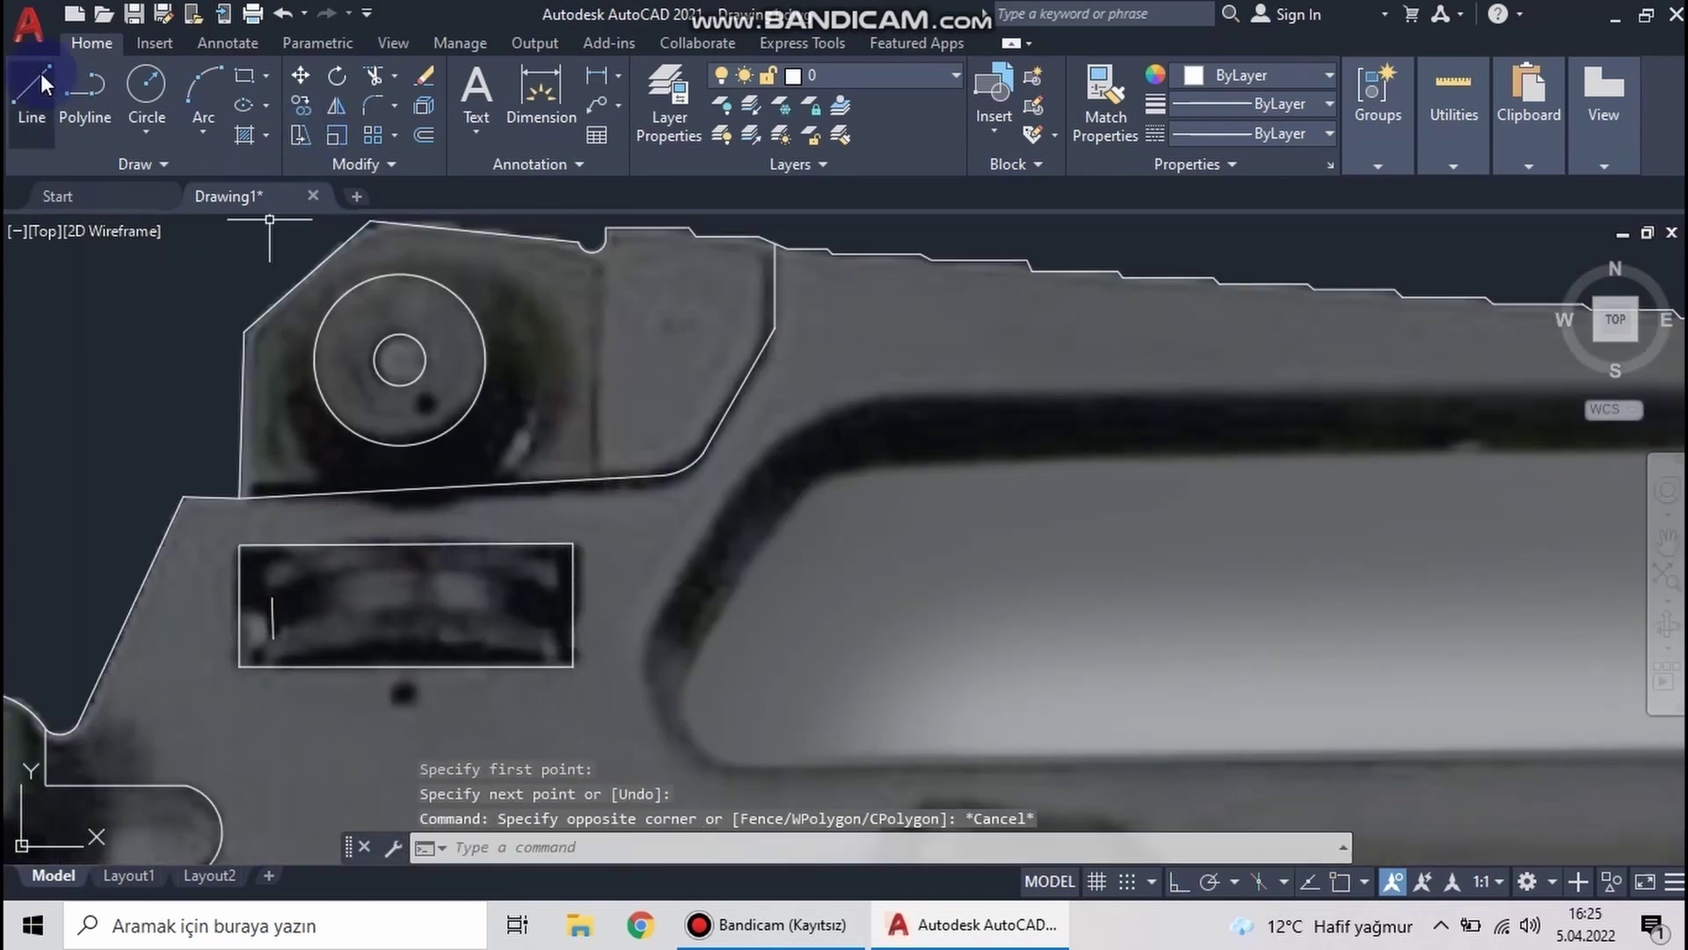
{"action": "left_click", "coordinate": [551, 628]}
{"action": "key", "text": "Escape"}
Draw a three-point arc across the window between the tops of both end lines
{"action": "key", "text": "a"}
{"action": "key", "text": "Return"}
{"action": "left_click", "coordinate": [272, 596]}
{"action": "left_click", "coordinate": [414, 567]}
{"action": "left_click", "coordinate": [555, 595]}
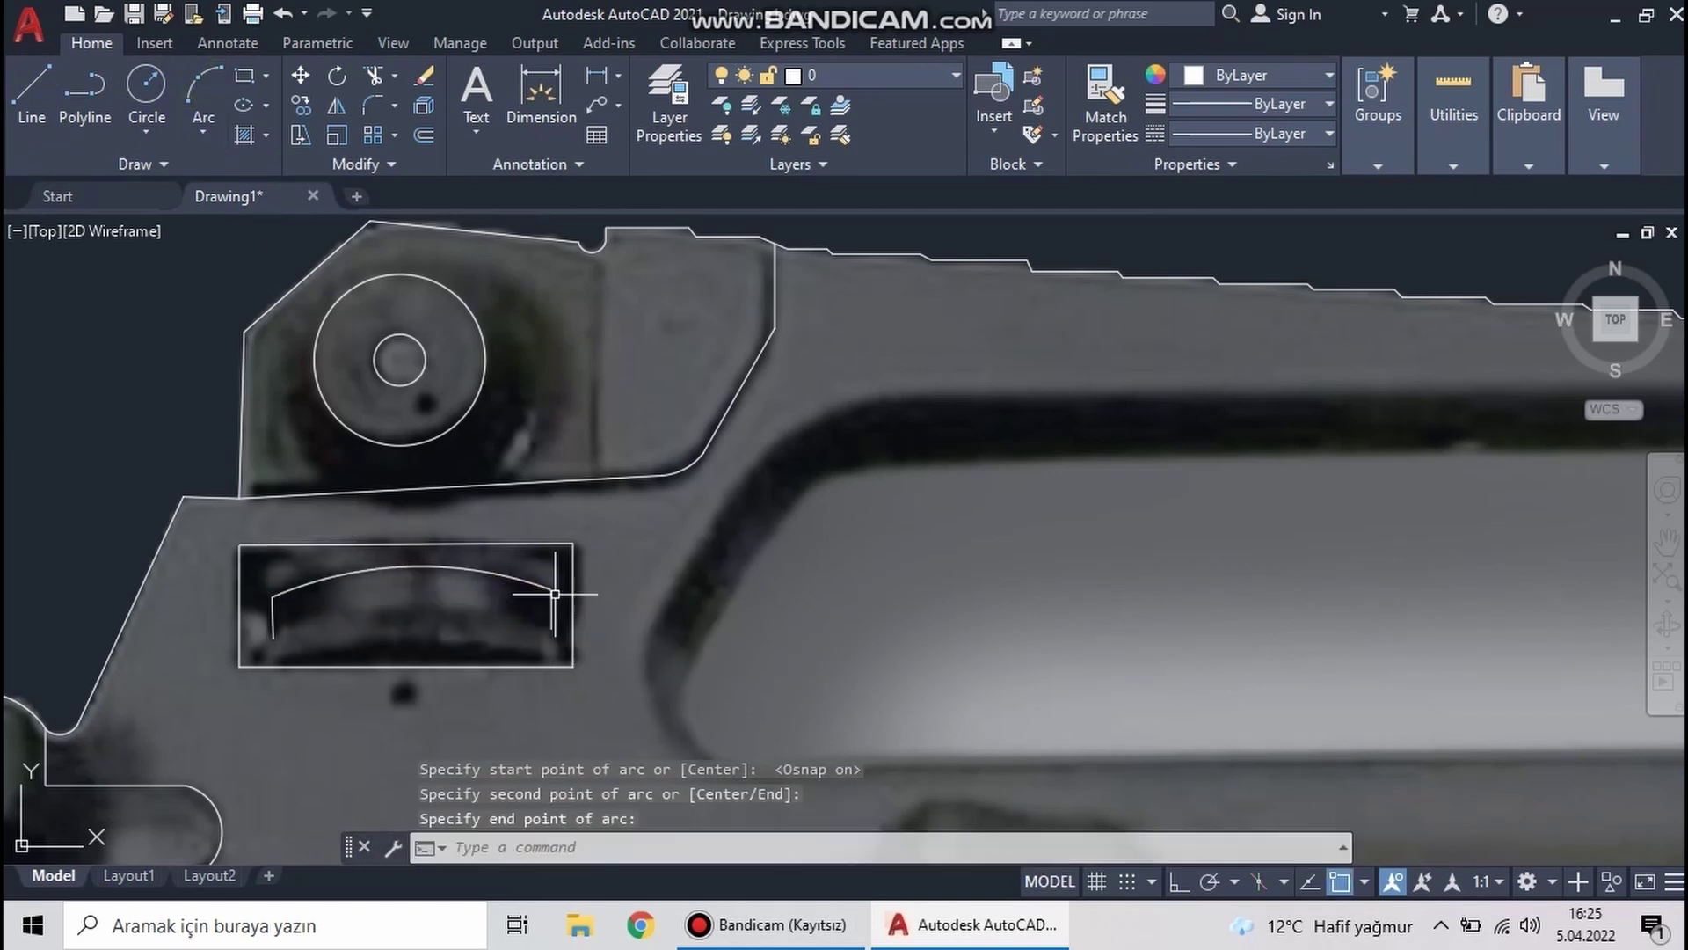
Add a lower arc beneath the upper one inside the ribbed window
{"action": "left_click", "coordinate": [204, 94]}
{"action": "left_click", "coordinate": [273, 636]}
{"action": "left_click", "coordinate": [413, 608]}
{"action": "scroll", "coordinate": [493, 572], "scroll_direction": "up", "scroll_amount": 3}
{"action": "left_click", "coordinate": [723, 620]}
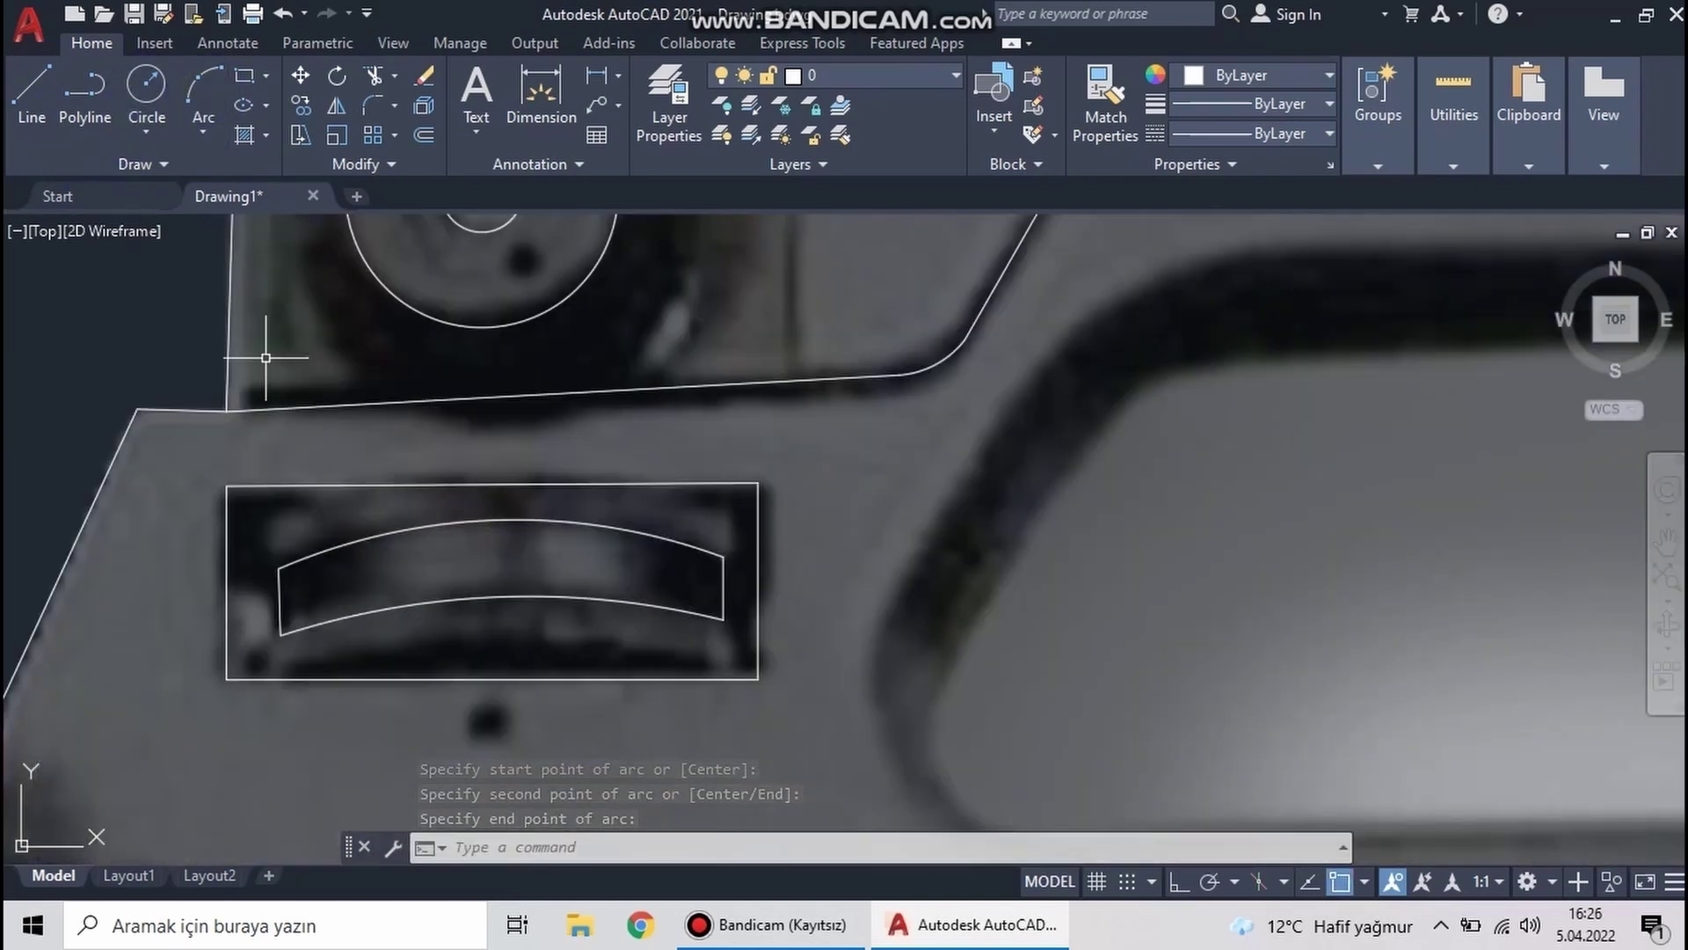
{"action": "left_click", "coordinate": [204, 94]}
{"action": "key", "text": "Escape"}
Draw a vertical line downward from the arc's lower-left end
{"action": "type", "text": "l"}
{"action": "key", "text": "Return"}
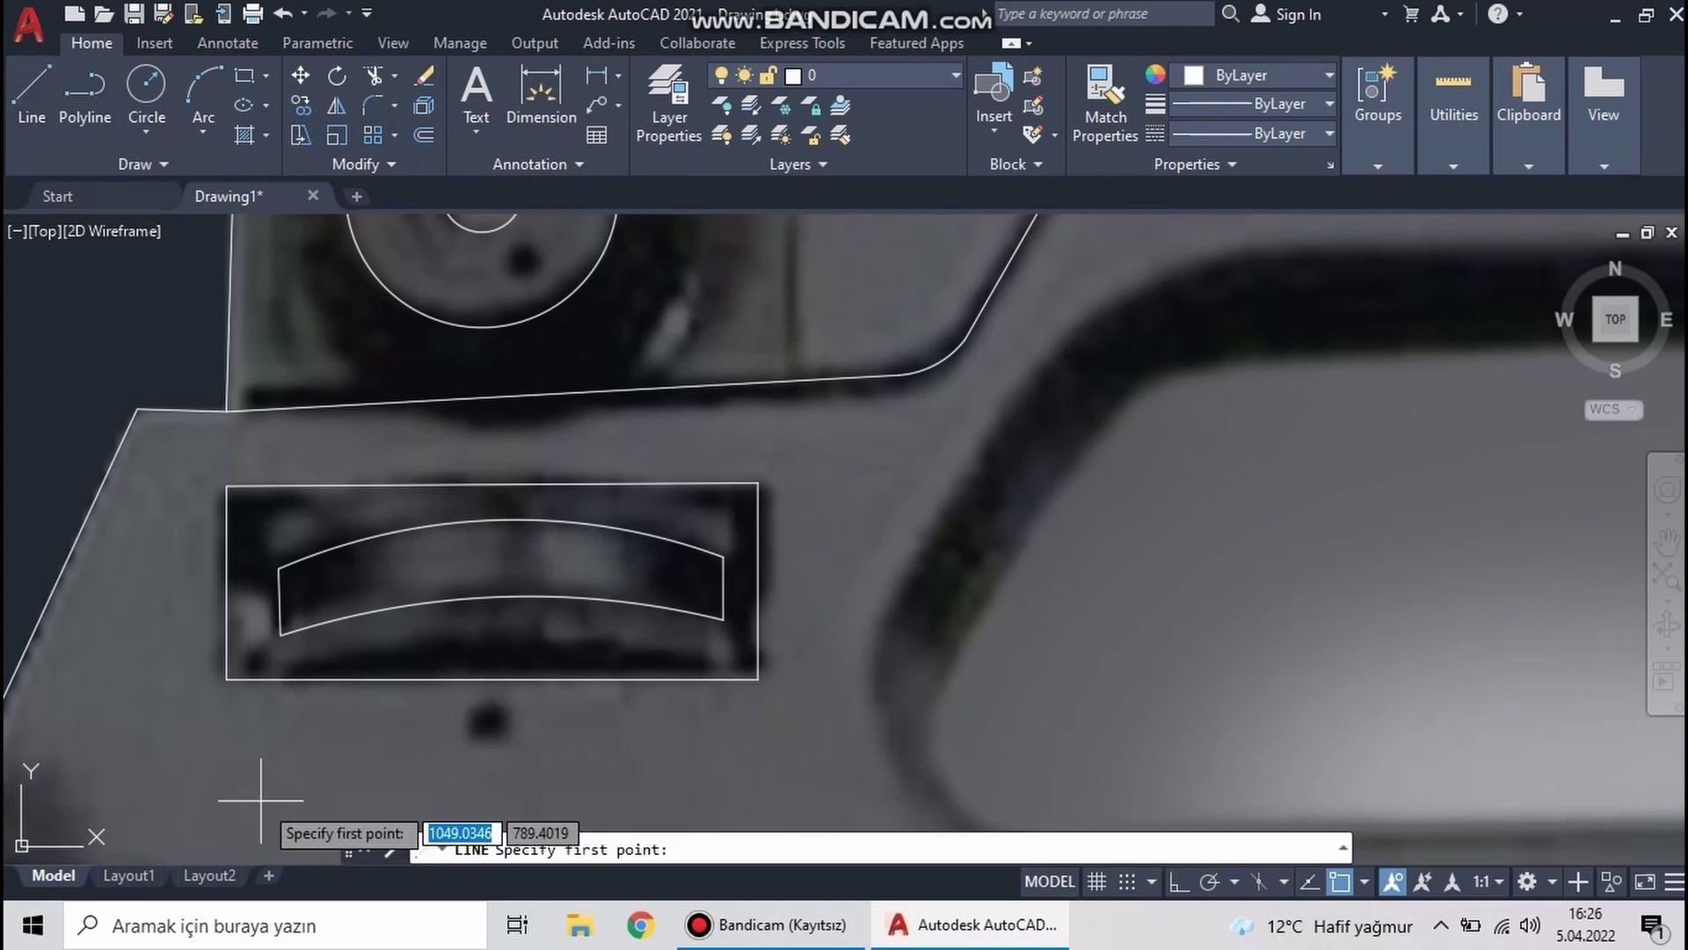
{"action": "left_click", "coordinate": [257, 645]}
{"action": "key", "text": "F8"}
{"action": "left_click", "coordinate": [255, 706]}
{"action": "key", "text": "Escape"}
{"action": "left_click", "coordinate": [33, 83]}
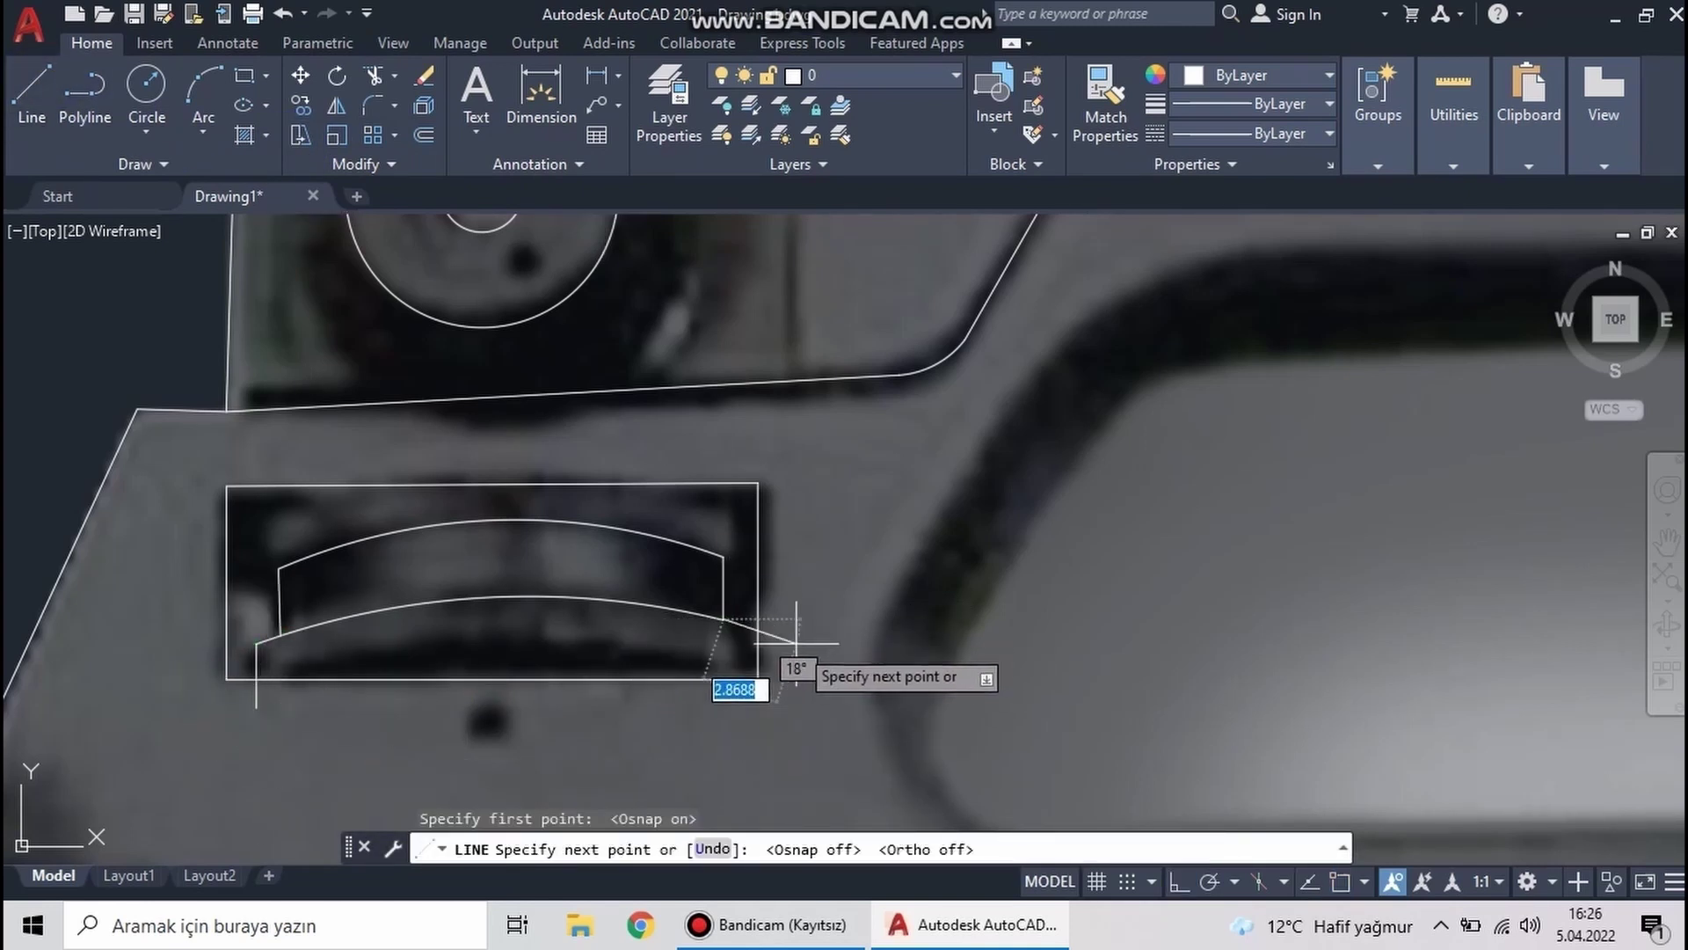
{"action": "key", "text": "Escape"}
{"action": "key", "text": "Escape"}
Draw the matching vertical segment from the arc's right end
{"action": "scroll", "coordinate": [689, 622], "scroll_direction": "up", "scroll_amount": 2}
{"action": "type", "text": "l"}
{"action": "key", "text": "Return"}
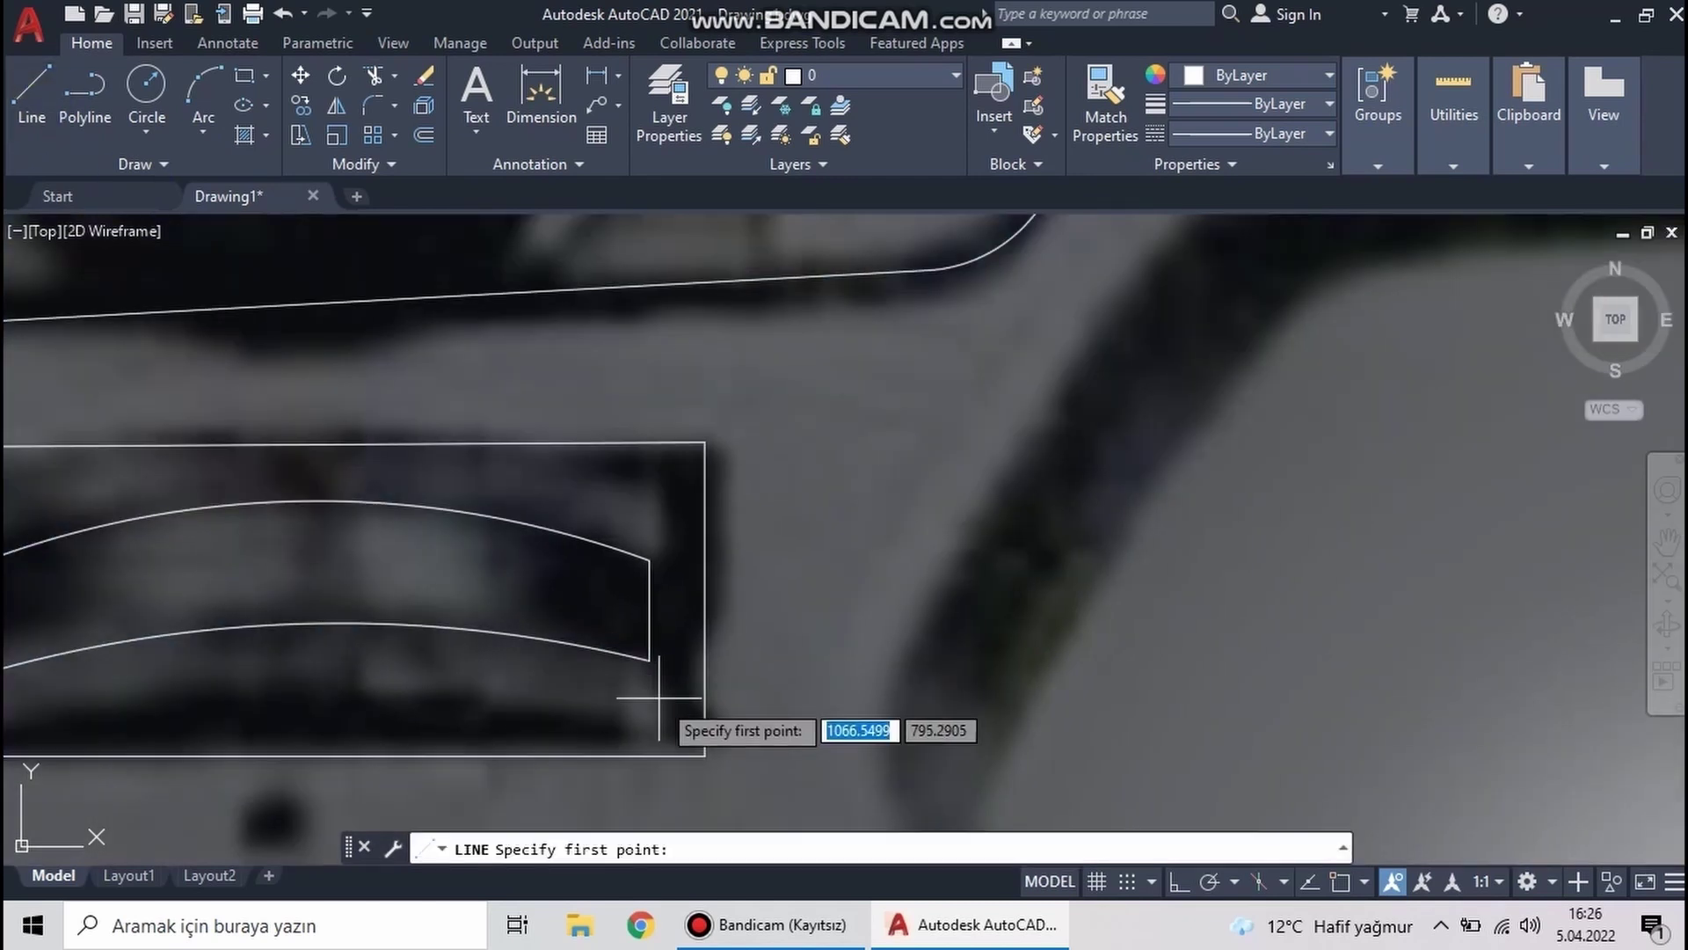
{"action": "left_click", "coordinate": [677, 666]}
{"action": "scroll", "coordinate": [676, 666], "scroll_direction": "down", "scroll_amount": 2}
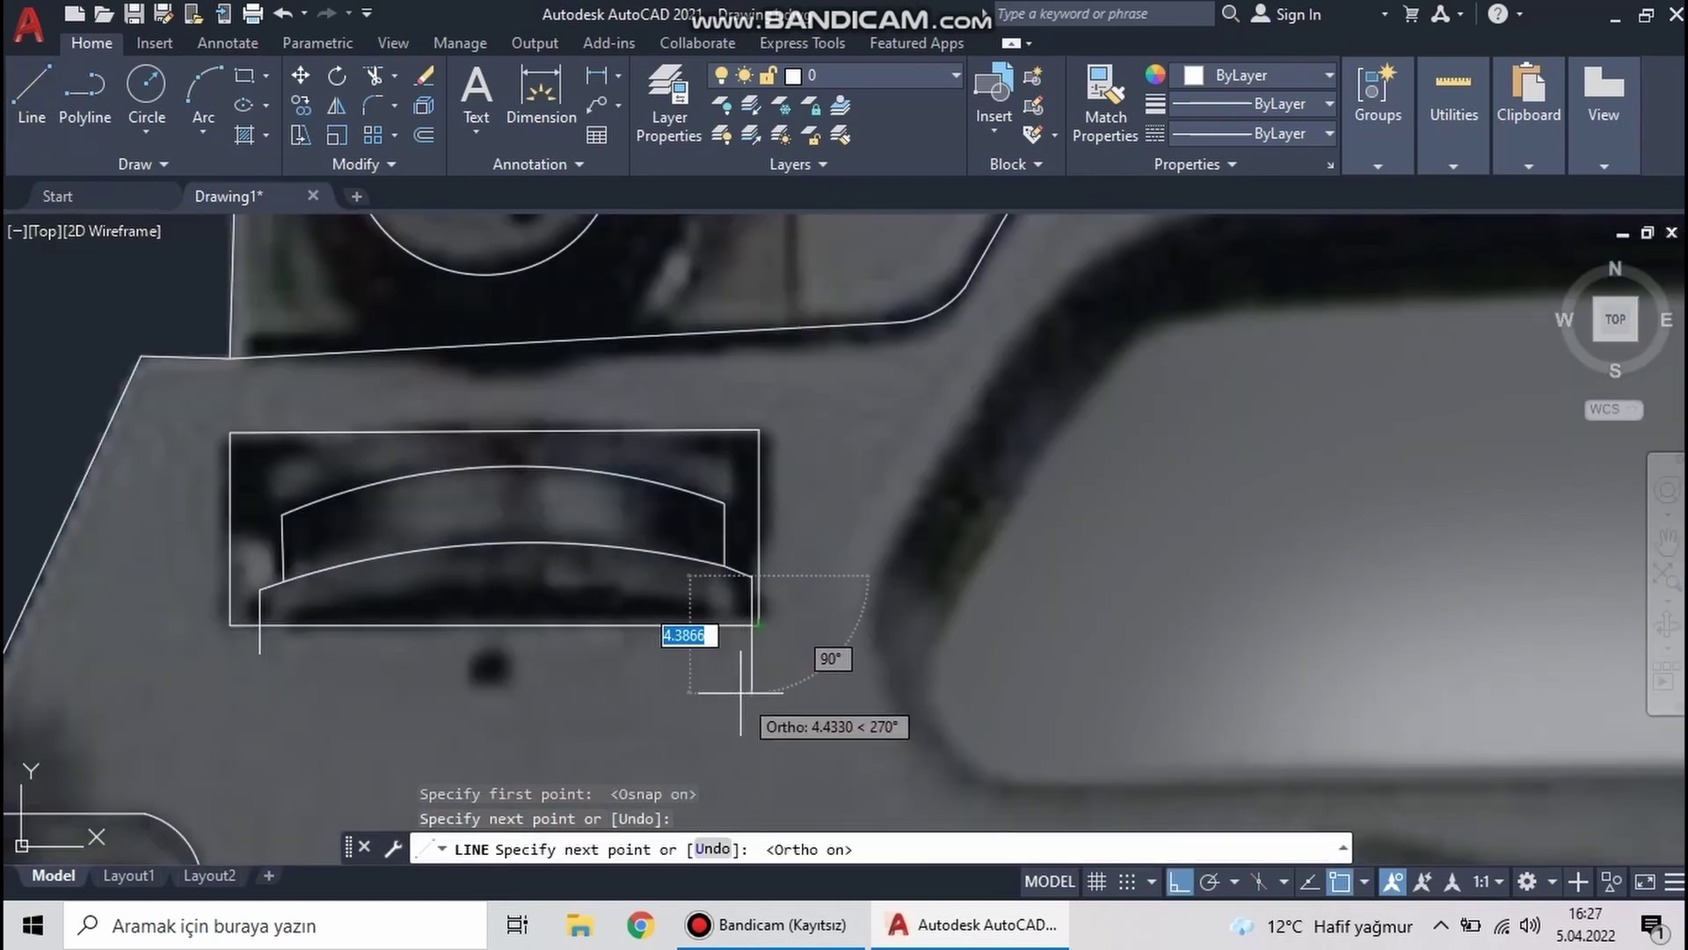
{"action": "left_click", "coordinate": [740, 692]}
{"action": "key", "text": "Escape"}
Extend the lower arc to its end point at the rectangle's right side
{"action": "type", "text": "tr"}
{"action": "key", "text": "Return"}
{"action": "key", "text": "Escape"}
{"action": "scroll", "coordinate": [281, 555], "scroll_direction": "up", "scroll_amount": 2}
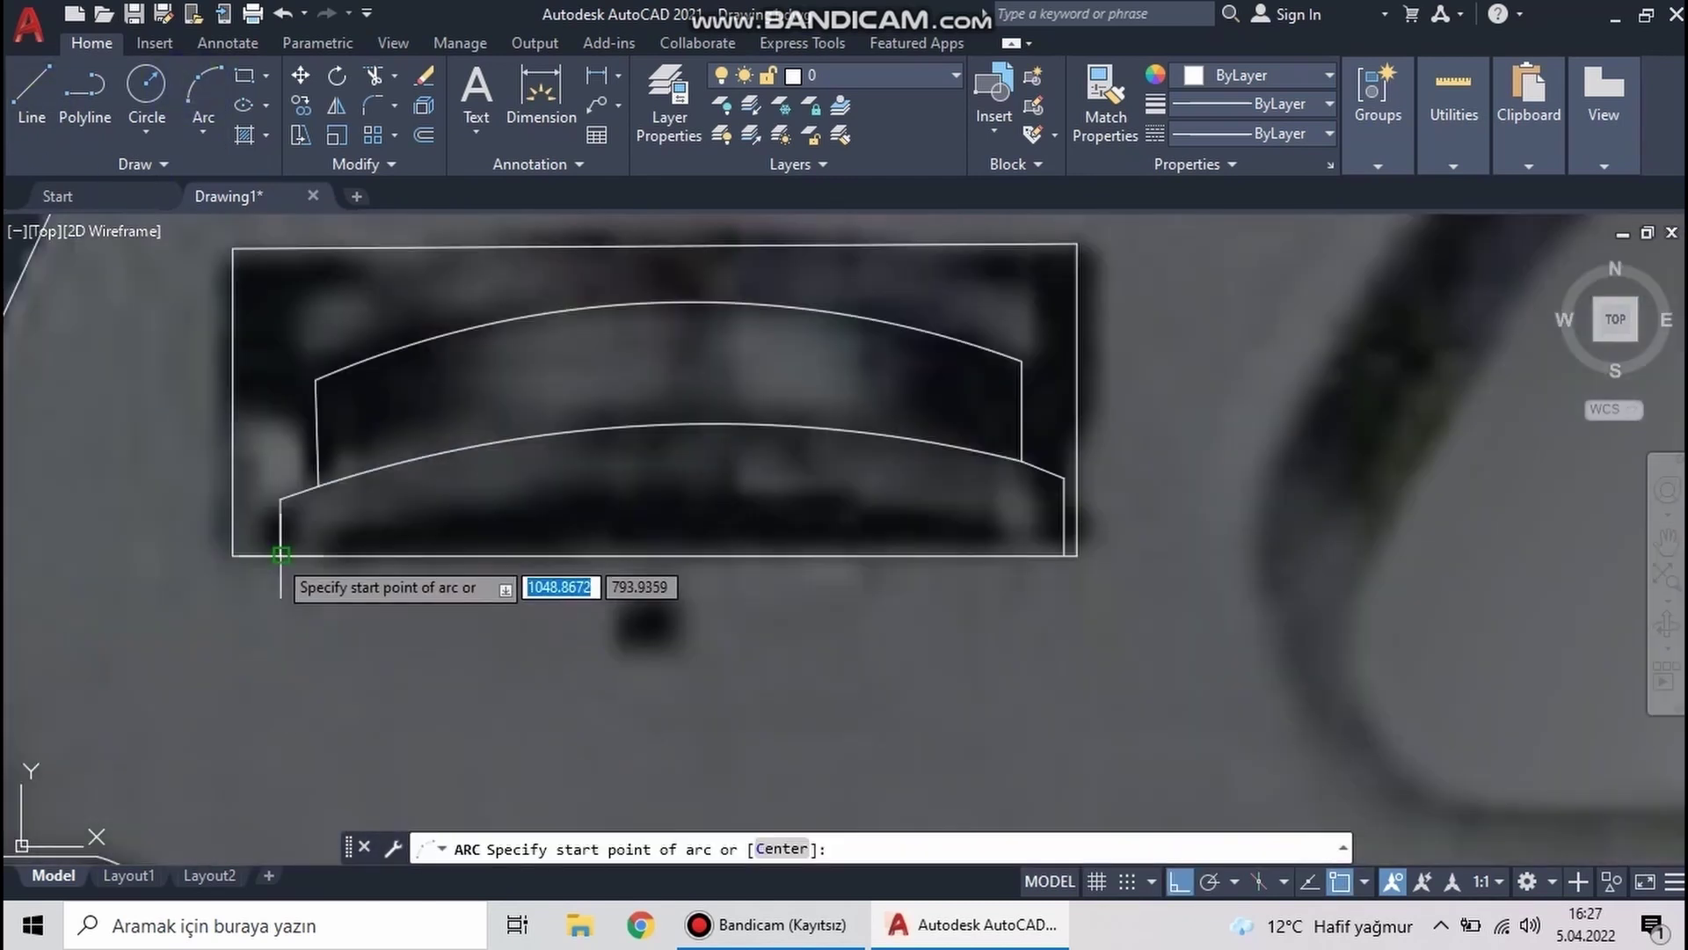
{"action": "left_click", "coordinate": [678, 506]}
{"action": "left_click", "coordinate": [1064, 555]}
{"action": "key", "text": "Escape"}
{"action": "scroll", "coordinate": [705, 614], "scroll_direction": "down", "scroll_amount": 2}
{"action": "scroll", "coordinate": [546, 584], "scroll_direction": "up", "scroll_amount": 2}
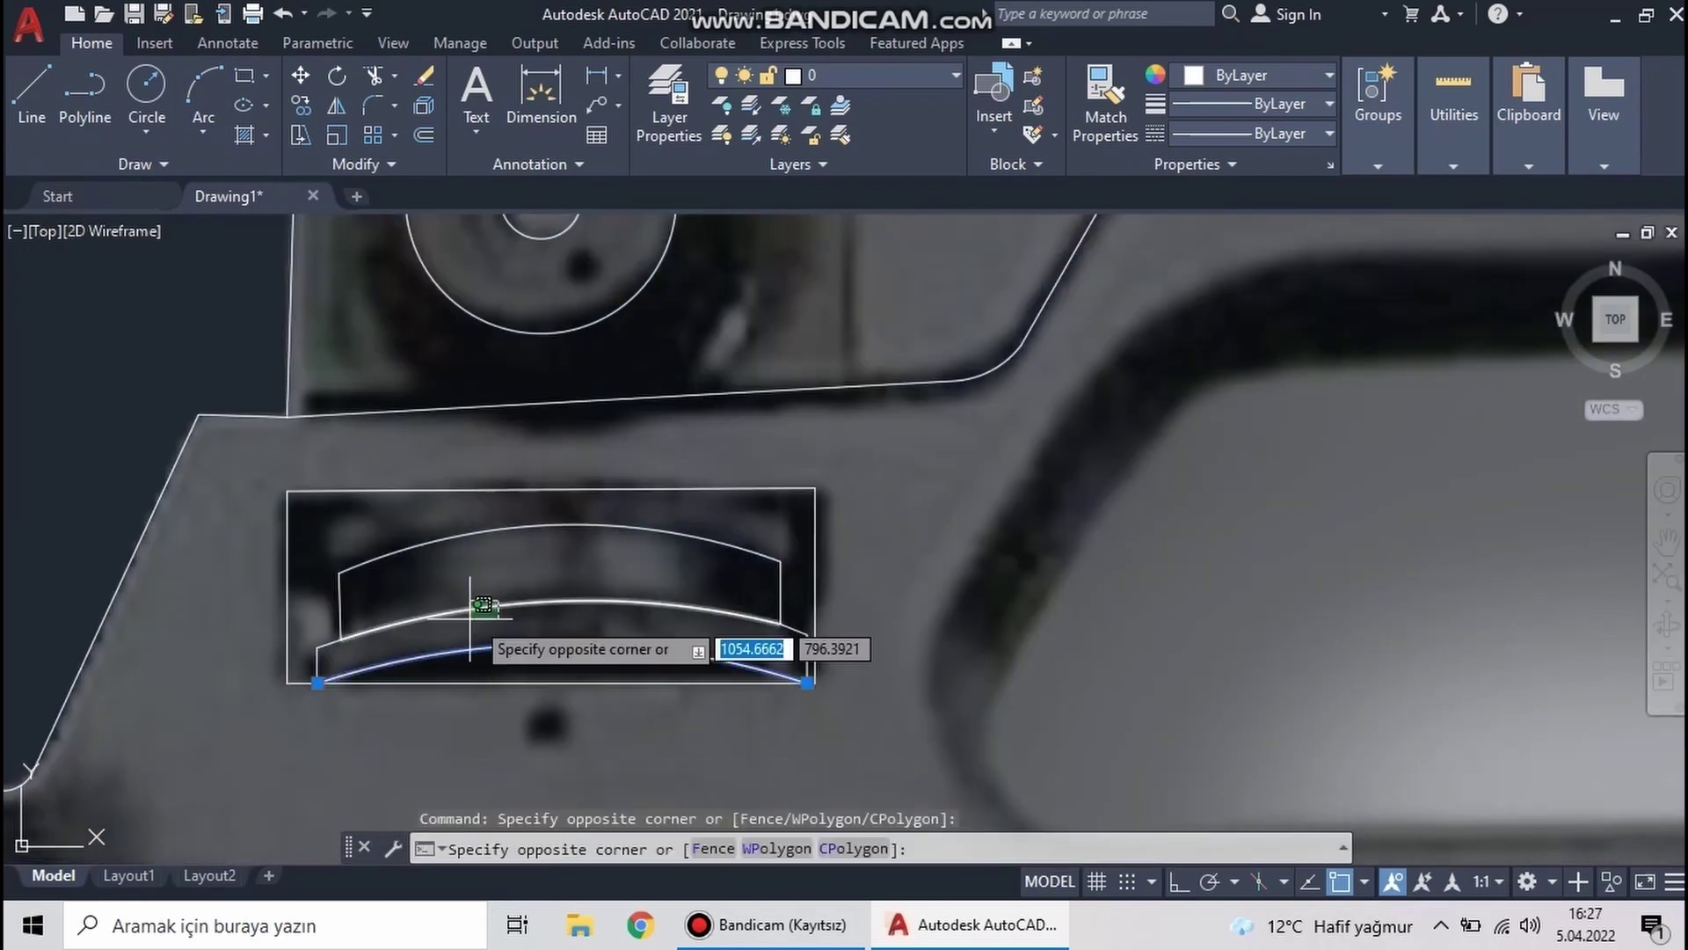
Select both lower arcs and the right-end short lines, then attempt a copy
{"action": "left_click_drag", "start_coordinate": [818, 695], "coordinate": [391, 657]}
{"action": "scroll", "coordinate": [629, 661], "scroll_direction": "up", "scroll_amount": 3}
{"action": "left_click_drag", "start_coordinate": [1090, 581], "coordinate": [1011, 695]}
{"action": "scroll", "coordinate": [528, 686], "scroll_direction": "down", "scroll_amount": 2}
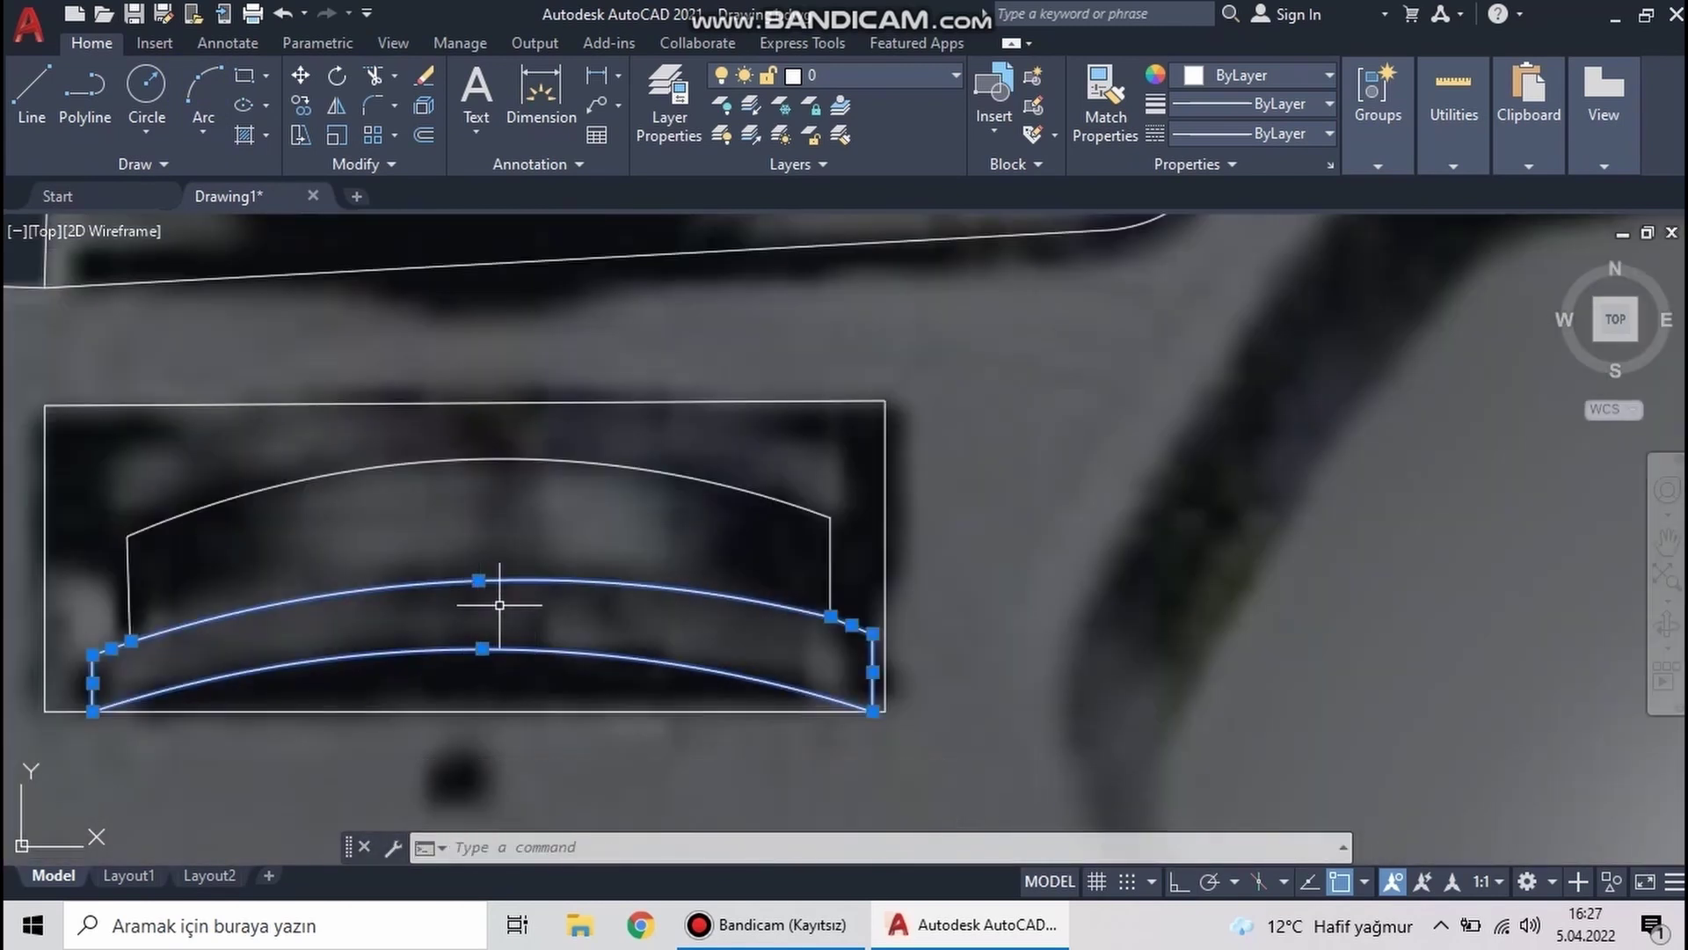
{"action": "type", "text": "co"}
{"action": "key", "text": "Return"}
{"action": "left_click", "coordinate": [493, 651]}
{"action": "key", "text": "Escape"}
{"action": "scroll", "coordinate": [202, 281], "scroll_direction": "down", "scroll_amount": 2}
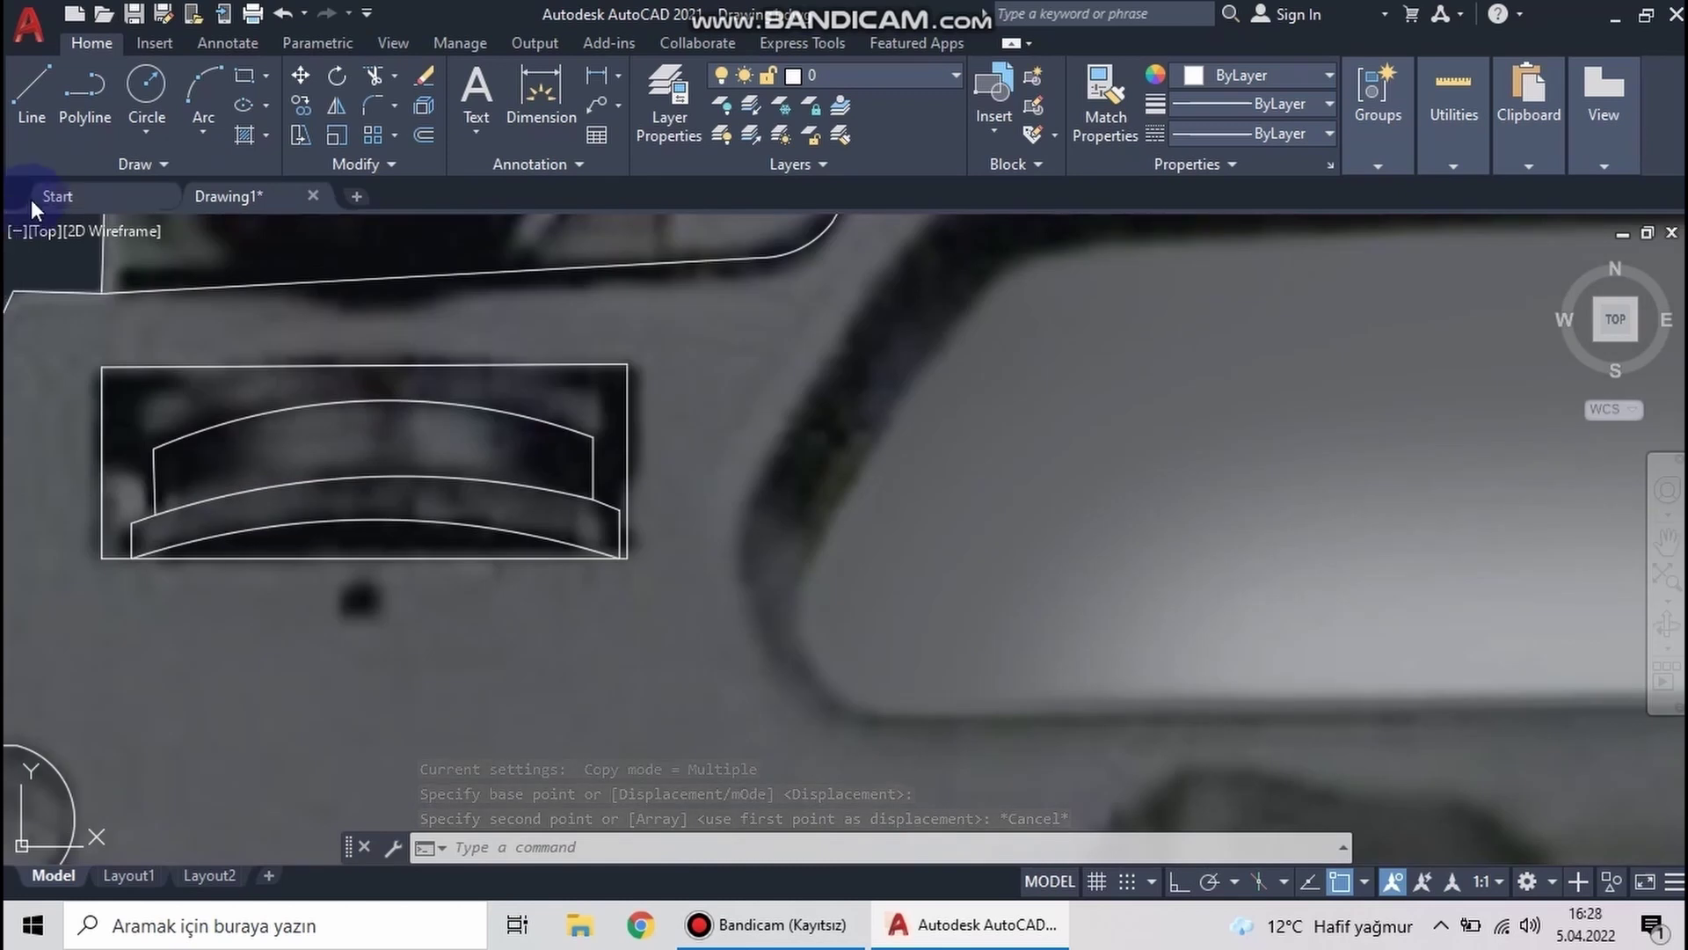
Draw a line along the box with a short angled segment at its right end
{"action": "left_click", "coordinate": [199, 87]}
{"action": "key", "text": "Escape"}
{"action": "type", "text": "l"}
{"action": "key", "text": "Return"}
{"action": "left_click", "coordinate": [139, 454]}
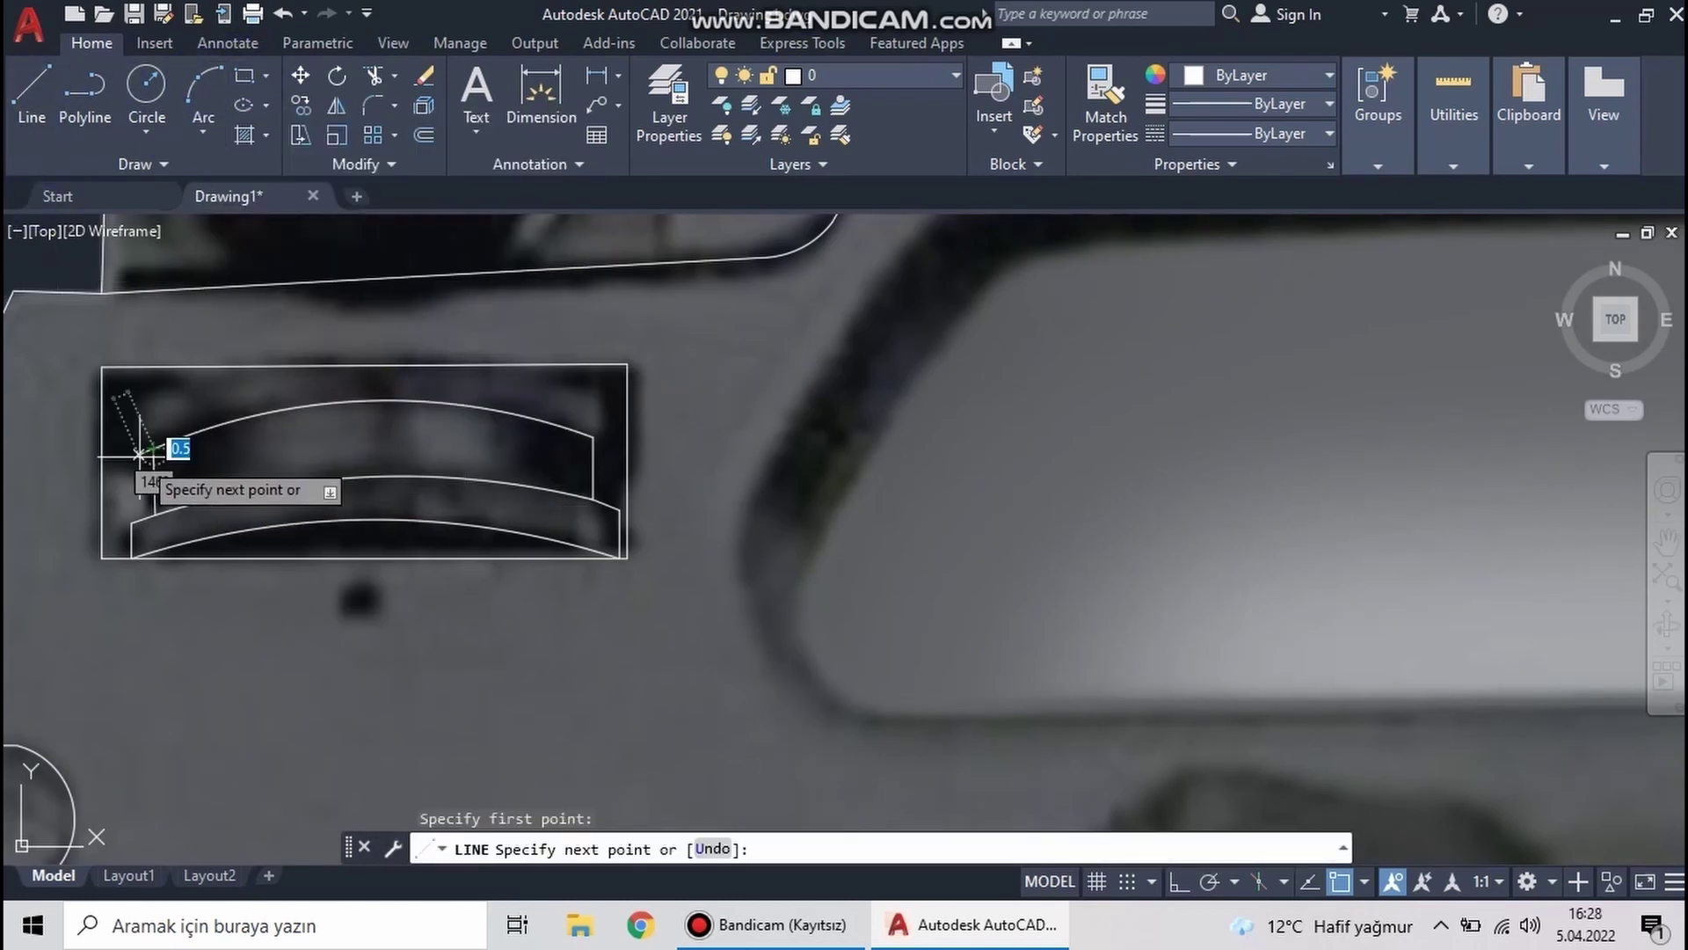
{"action": "scroll", "coordinate": [613, 448], "scroll_direction": "up", "scroll_amount": 2}
{"action": "left_click", "coordinate": [633, 388]}
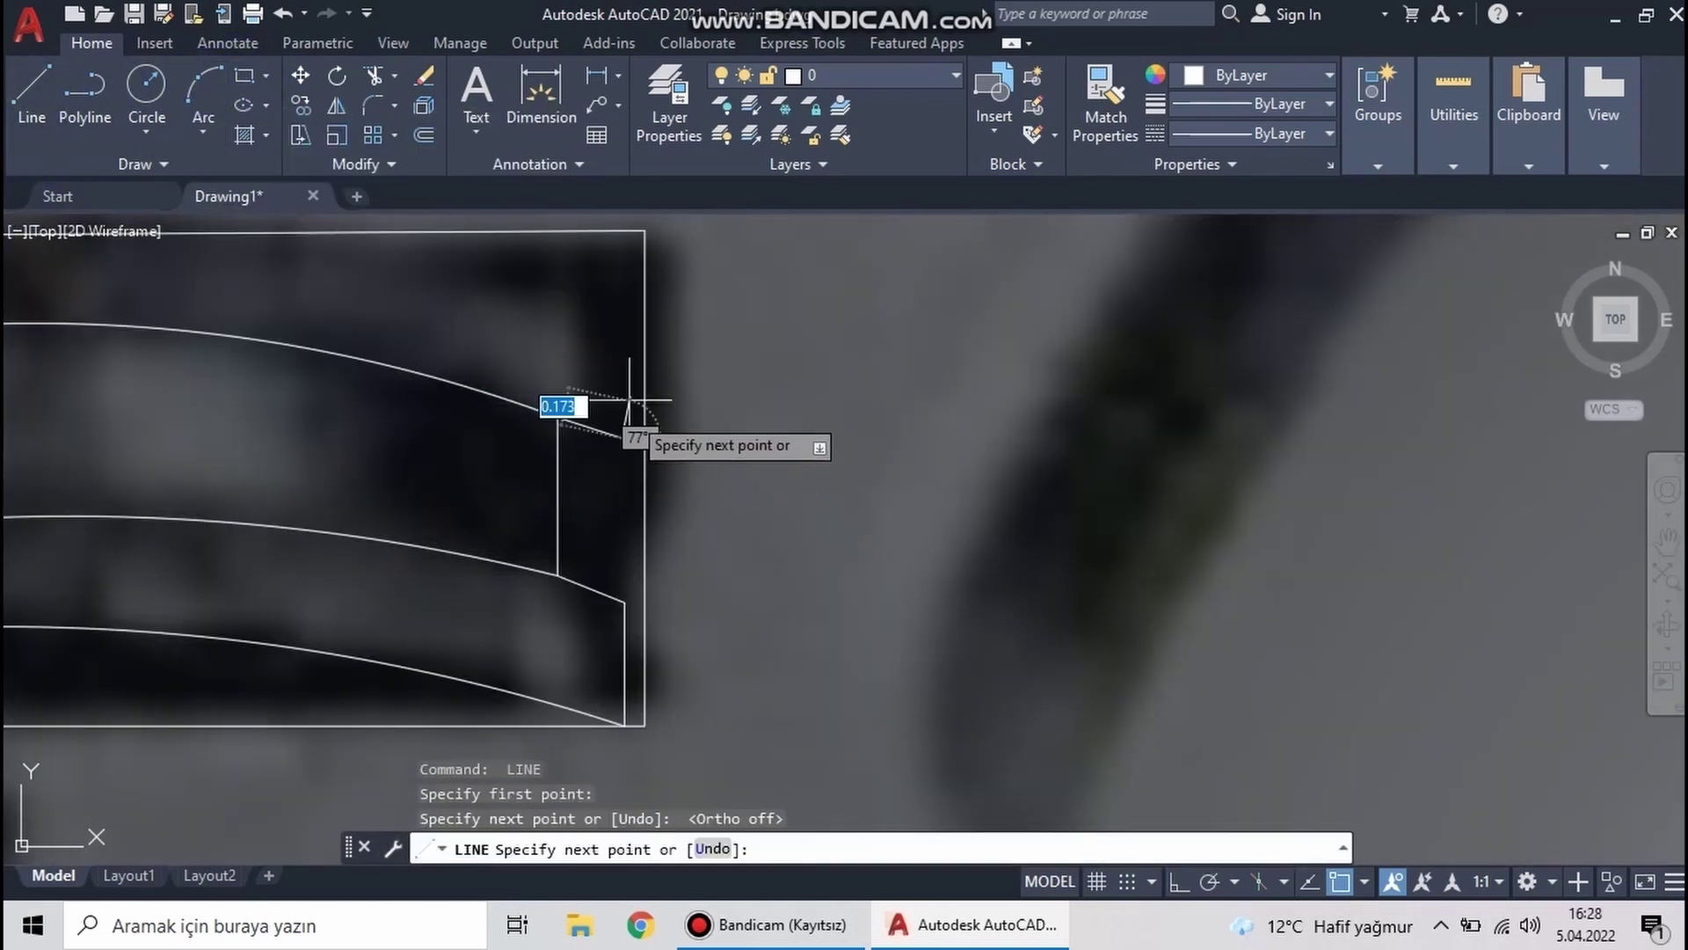
{"action": "scroll", "coordinate": [572, 366], "scroll_direction": "down", "scroll_amount": 2}
{"action": "key", "text": "F8"}
{"action": "left_click", "coordinate": [571, 358]}
{"action": "key", "text": "Escape"}
Draw a three-point arc across the top of the box from its left side
{"action": "type", "text": "a"}
{"action": "key", "text": "Return"}
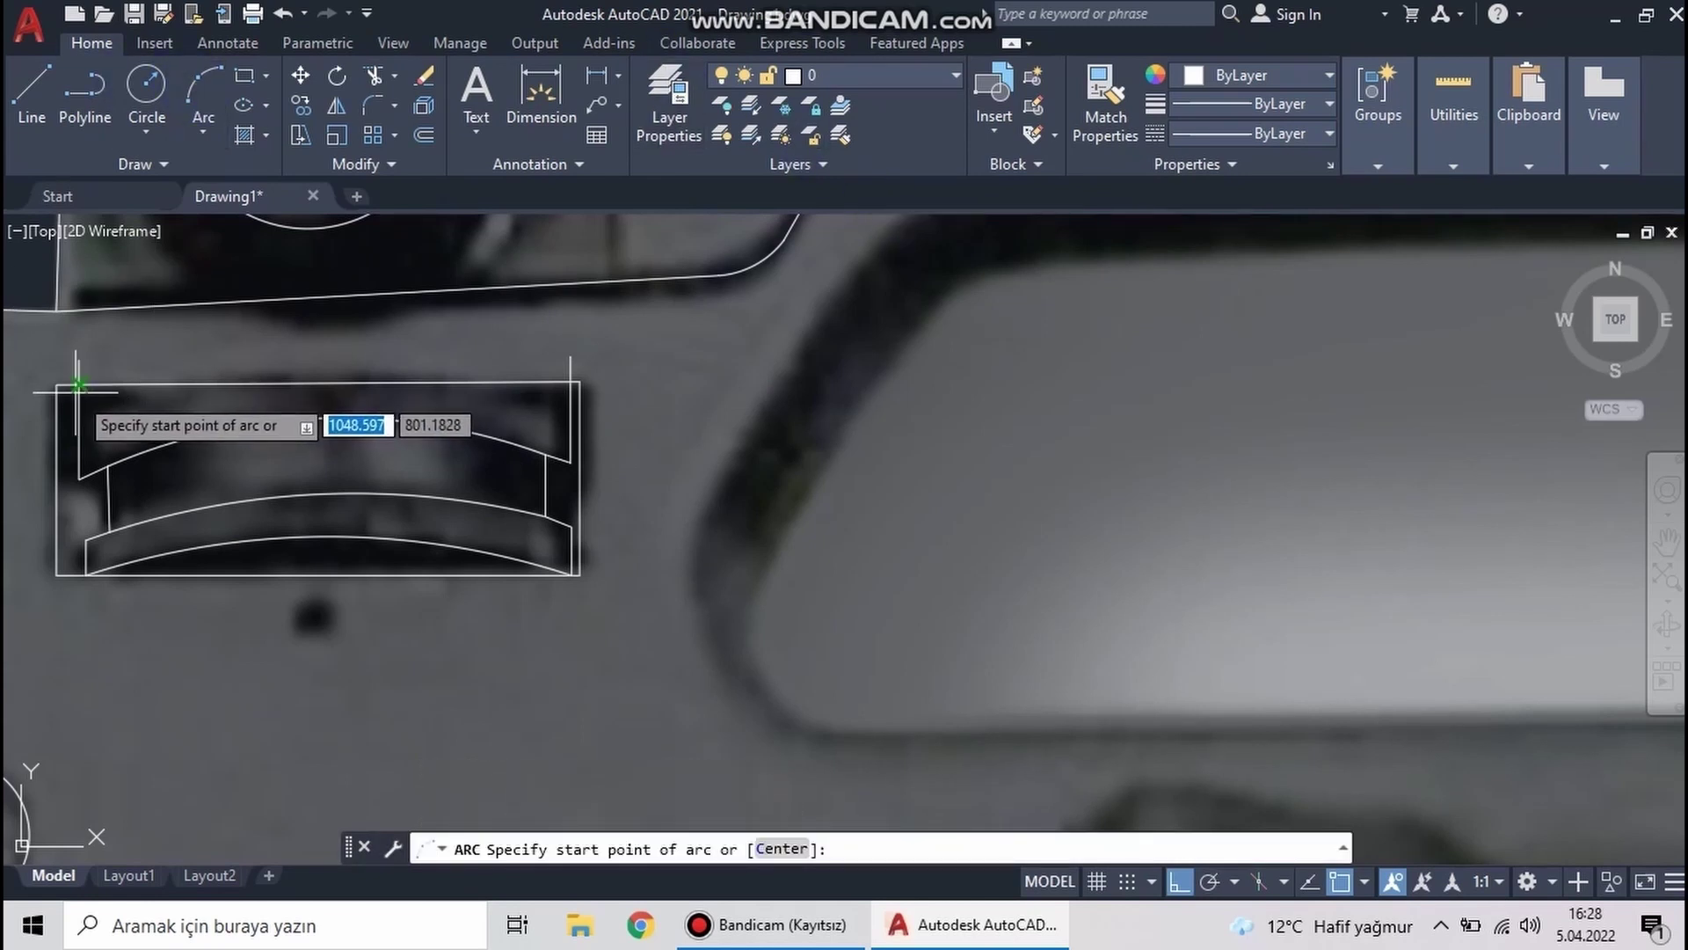
{"action": "left_click", "coordinate": [79, 382]}
{"action": "scroll", "coordinate": [79, 382], "scroll_direction": "up", "scroll_amount": 3}
{"action": "left_click", "coordinate": [312, 387]}
{"action": "left_click", "coordinate": [973, 392]}
Grip-edit the top arc to reshape it after starting and cancelling a trim
{"action": "type", "text": "tr"}
{"action": "key", "text": "Return"}
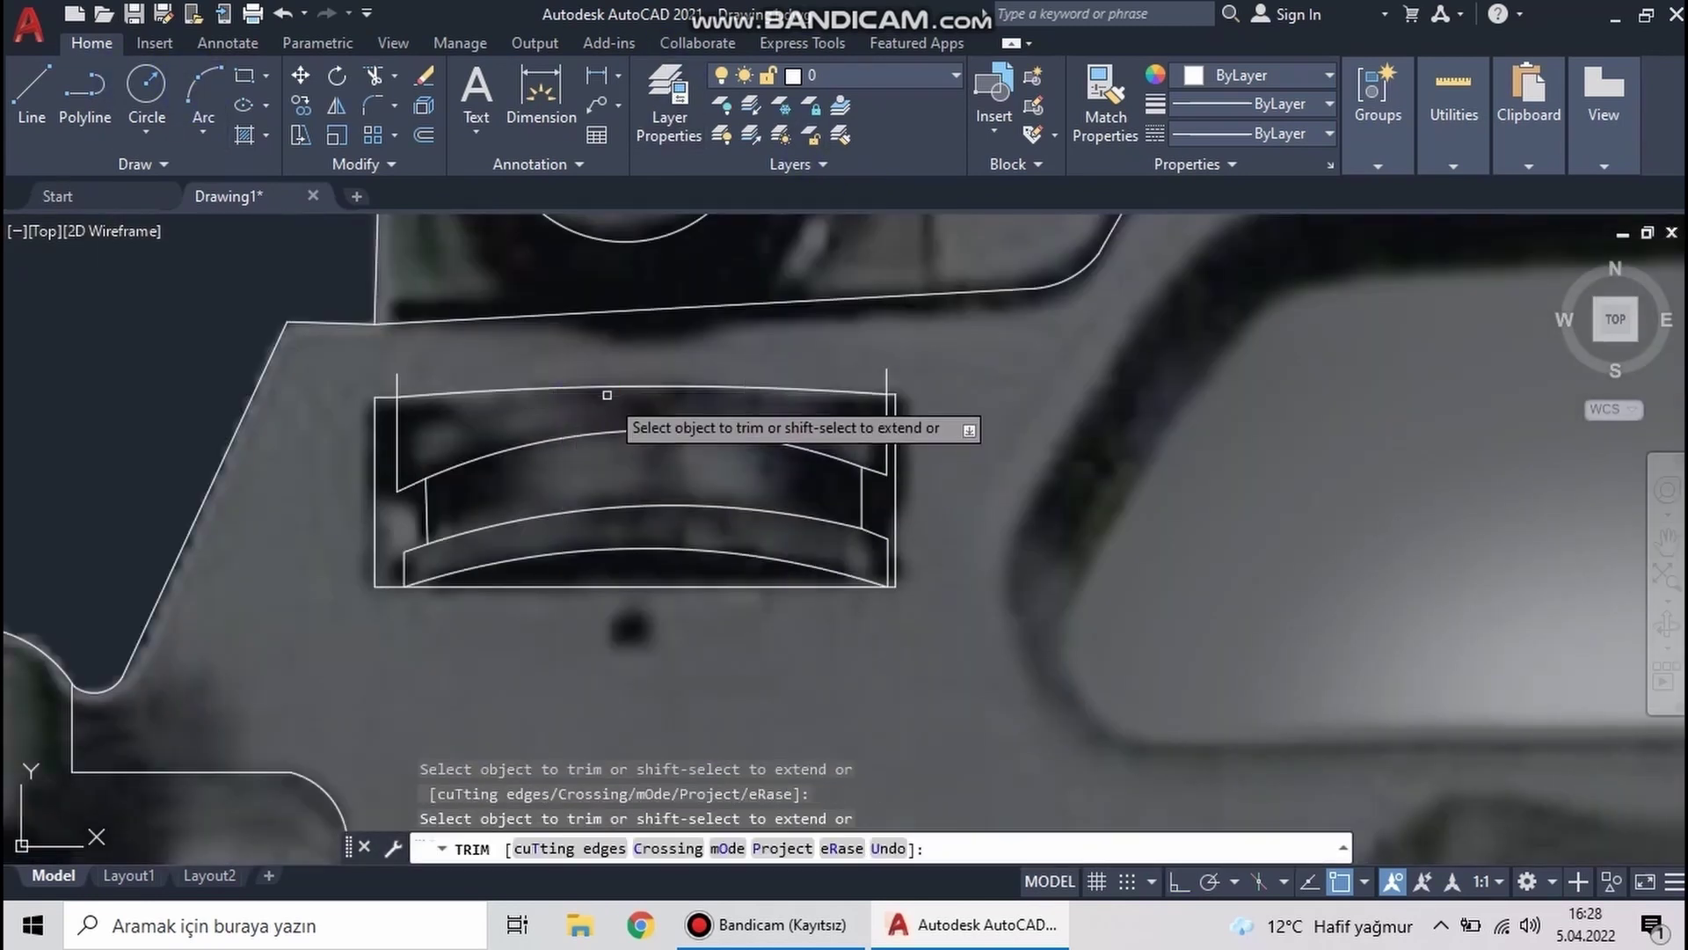
{"action": "key", "text": "Escape"}
{"action": "left_click", "coordinate": [441, 445]}
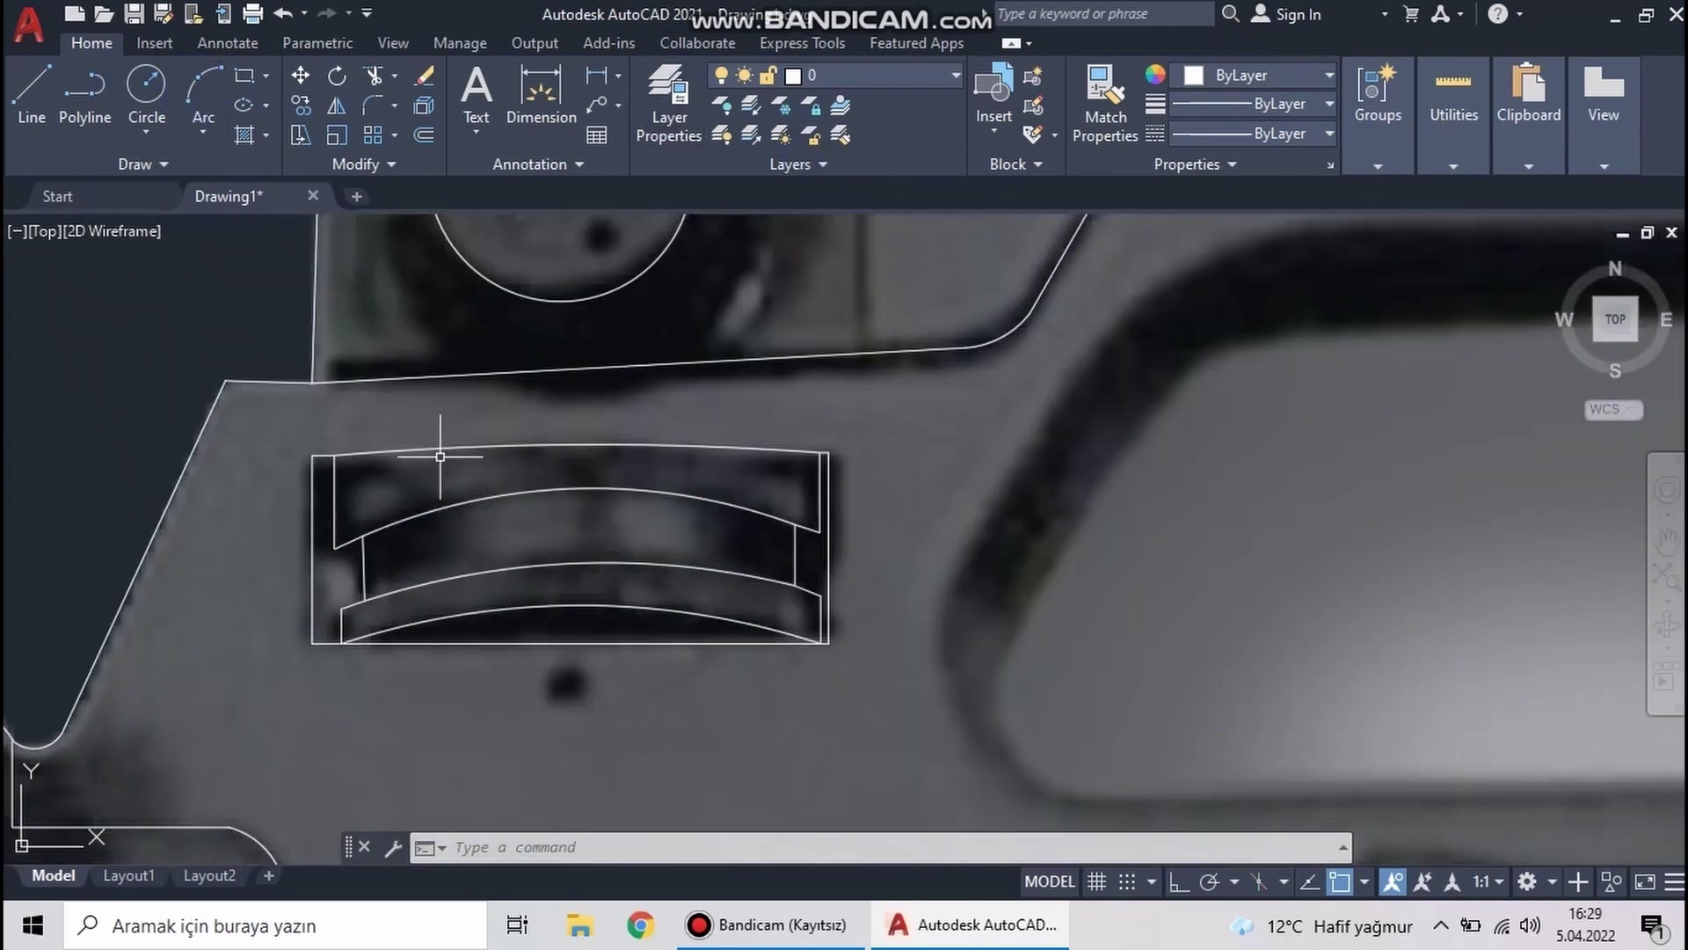
{"action": "scroll", "coordinate": [441, 445], "scroll_direction": "up", "scroll_amount": 3}
{"action": "scroll", "coordinate": [679, 539], "scroll_direction": "down", "scroll_amount": 3}
{"action": "left_click", "coordinate": [905, 463]}
{"action": "key", "text": "Escape"}
Bring the upper receiver into view and start a line along the carry-handle opening's top
{"action": "scroll", "coordinate": [940, 493], "scroll_direction": "down", "scroll_amount": 3}
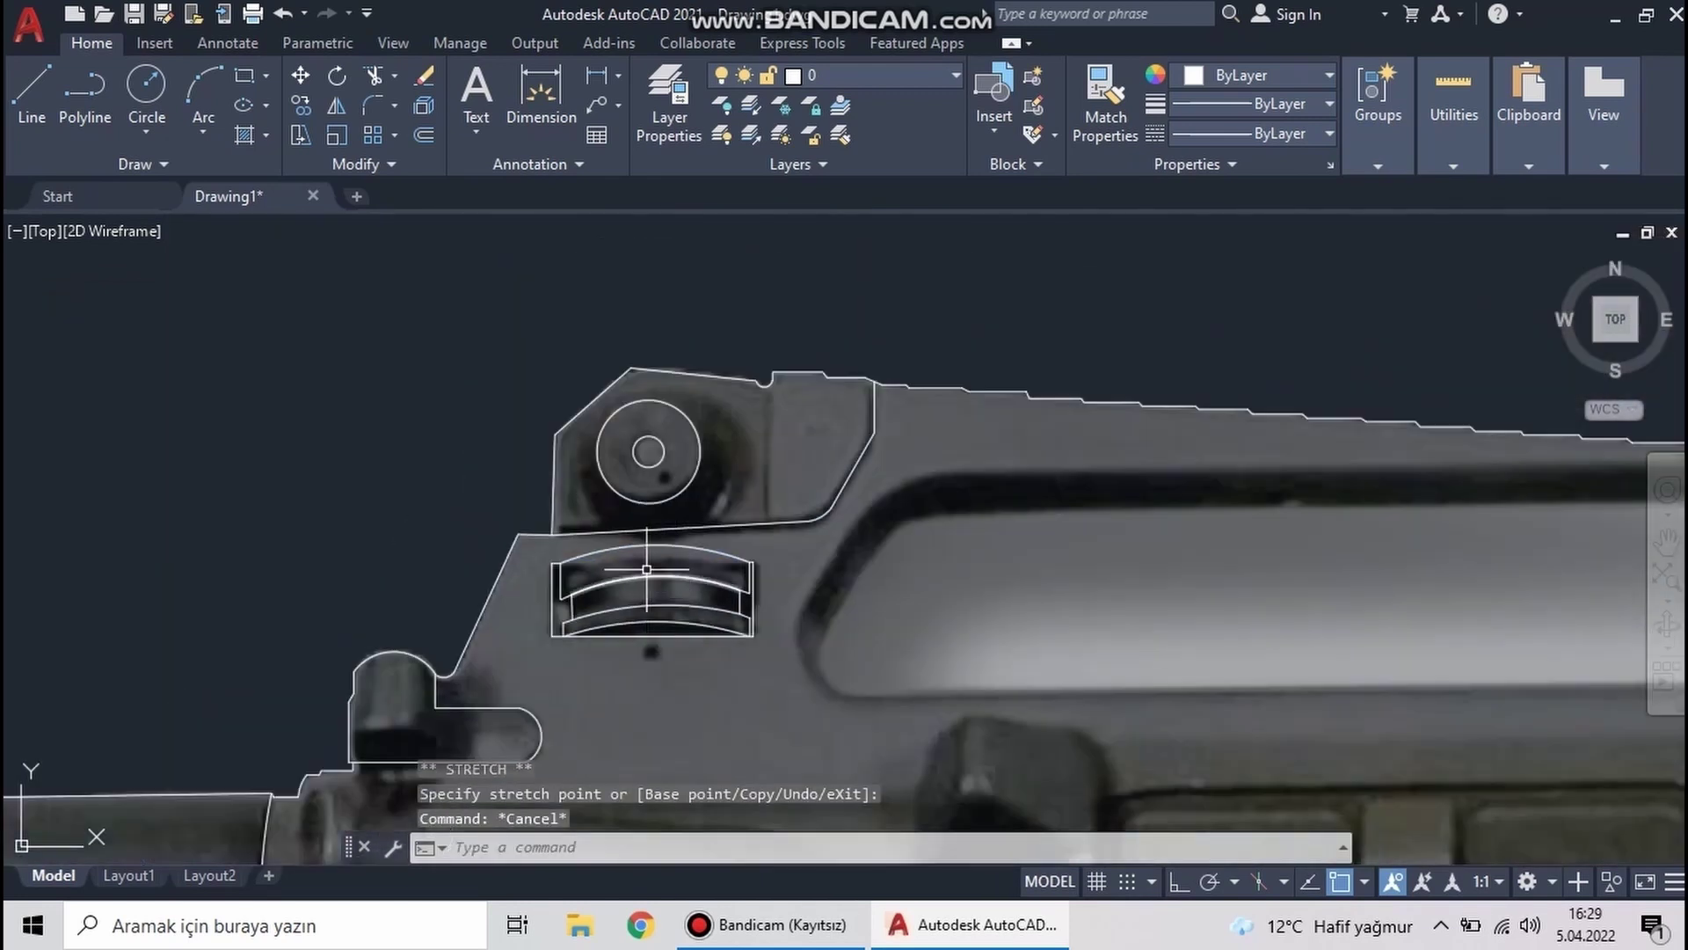
{"action": "scroll", "coordinate": [318, 729], "scroll_direction": "up", "scroll_amount": 5}
{"action": "scroll", "coordinate": [319, 728], "scroll_direction": "down", "scroll_amount": 5}
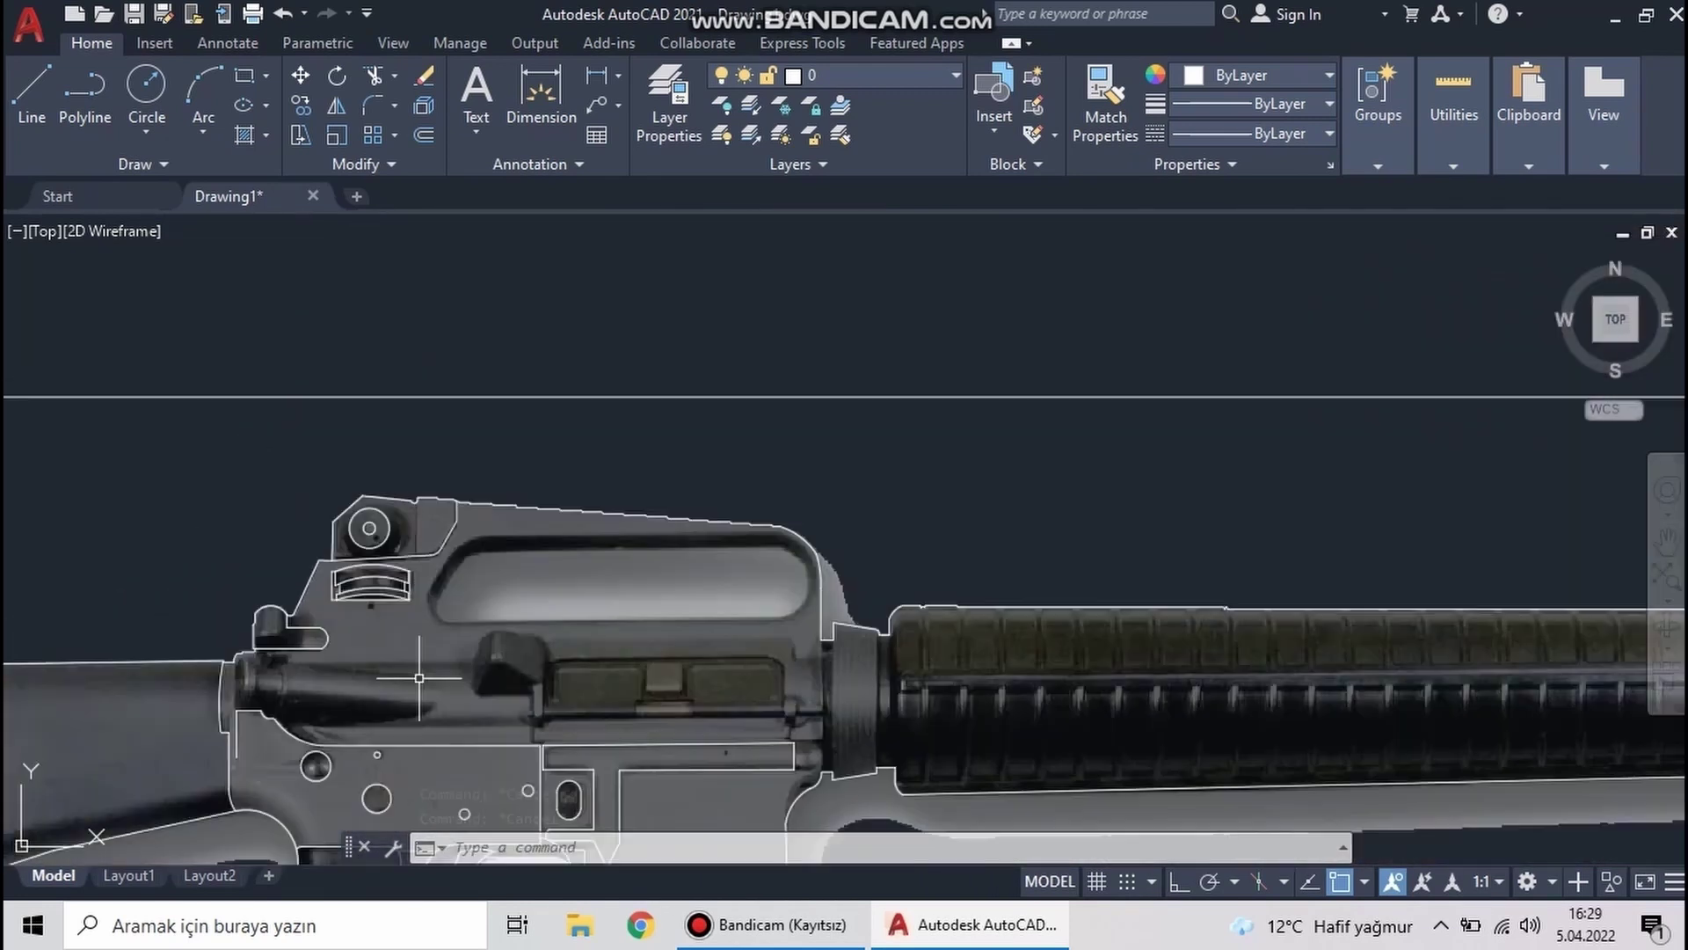
{"action": "scroll", "coordinate": [603, 435], "scroll_direction": "down", "scroll_amount": 4}
{"action": "scroll", "coordinate": [603, 435], "scroll_direction": "up", "scroll_amount": 4}
{"action": "type", "text": "l"}
{"action": "key", "text": "Return"}
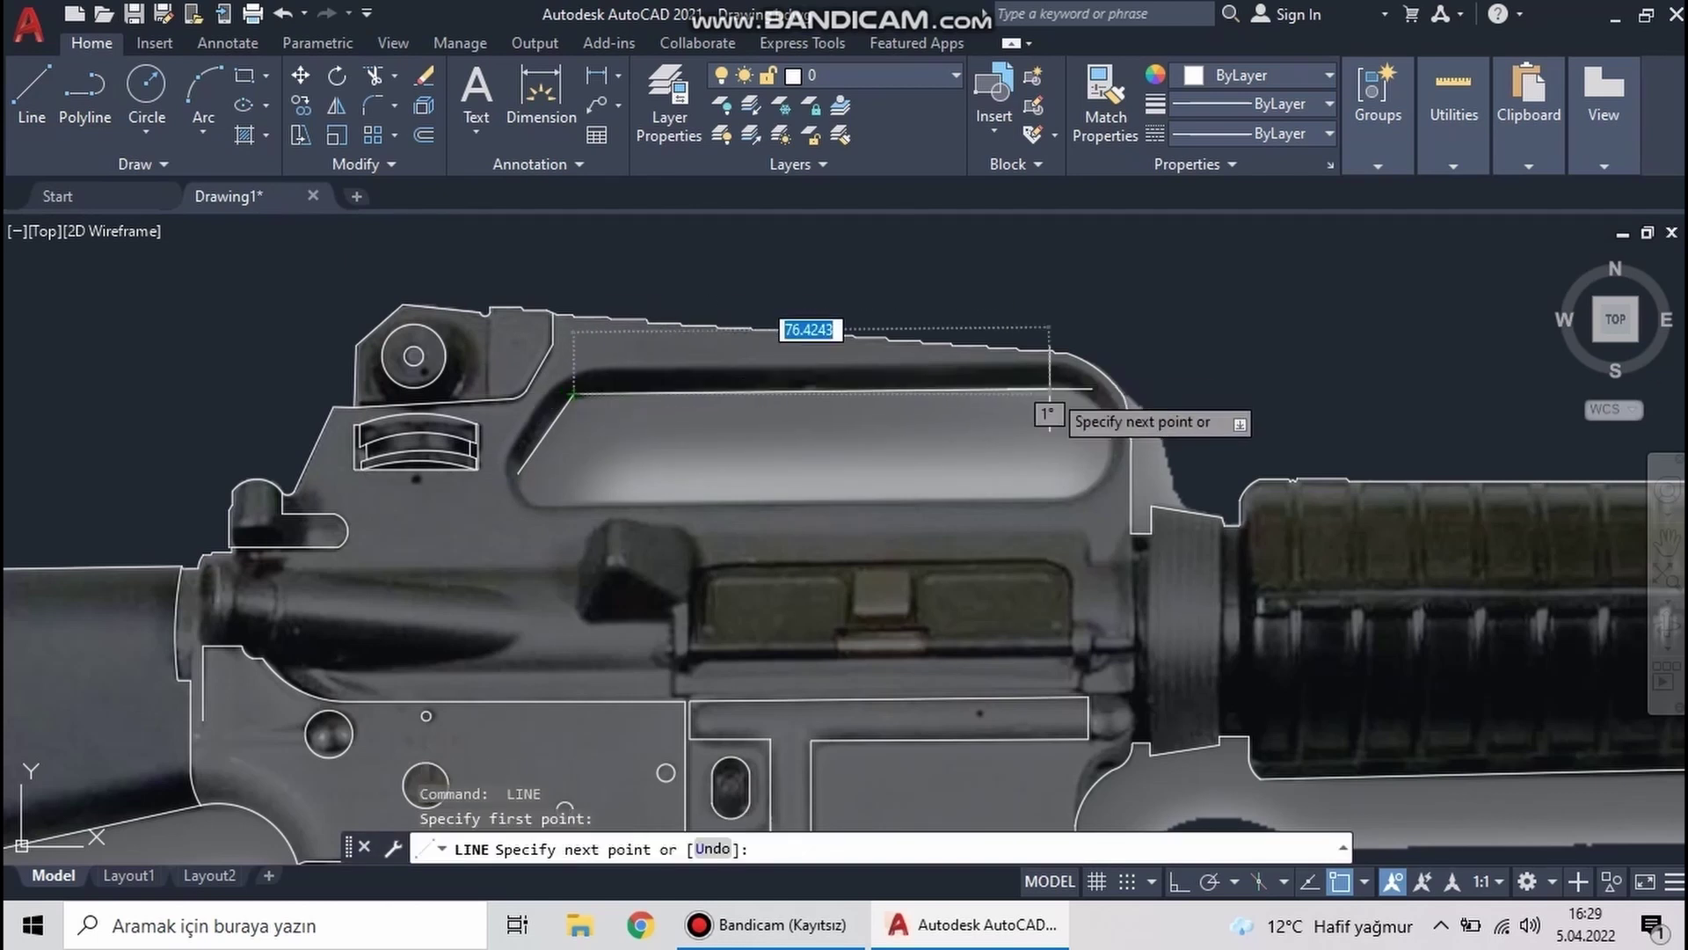
{"action": "key", "text": "Escape"}
{"action": "middle_click_drag", "start_coordinate": [542, 510], "coordinate": [334, 504]}
{"action": "key", "text": "Return"}
{"action": "key", "text": "Escape"}
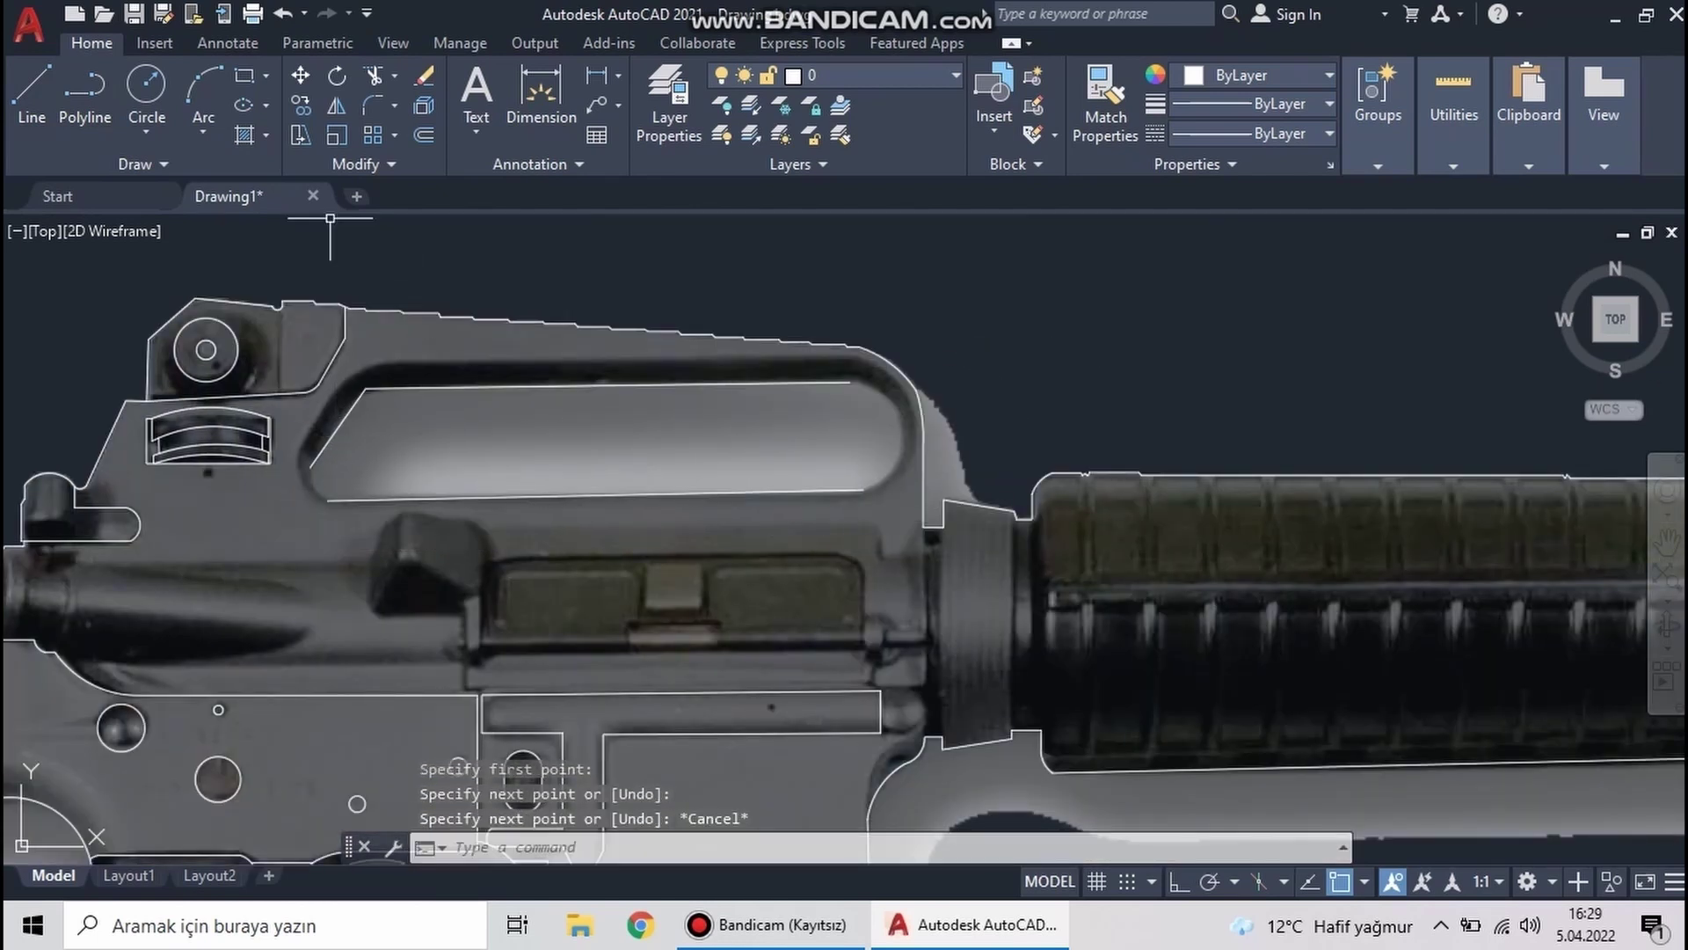
Draw a three-point arc beneath the ribbed detail with object snap off
{"action": "left_click", "coordinate": [203, 88]}
{"action": "scroll", "coordinate": [309, 489], "scroll_direction": "up", "scroll_amount": 2}
{"action": "left_click", "coordinate": [312, 479]}
{"action": "key", "text": "F3"}
{"action": "left_click", "coordinate": [343, 505]}
{"action": "scroll", "coordinate": [363, 532], "scroll_direction": "down", "scroll_amount": 2}
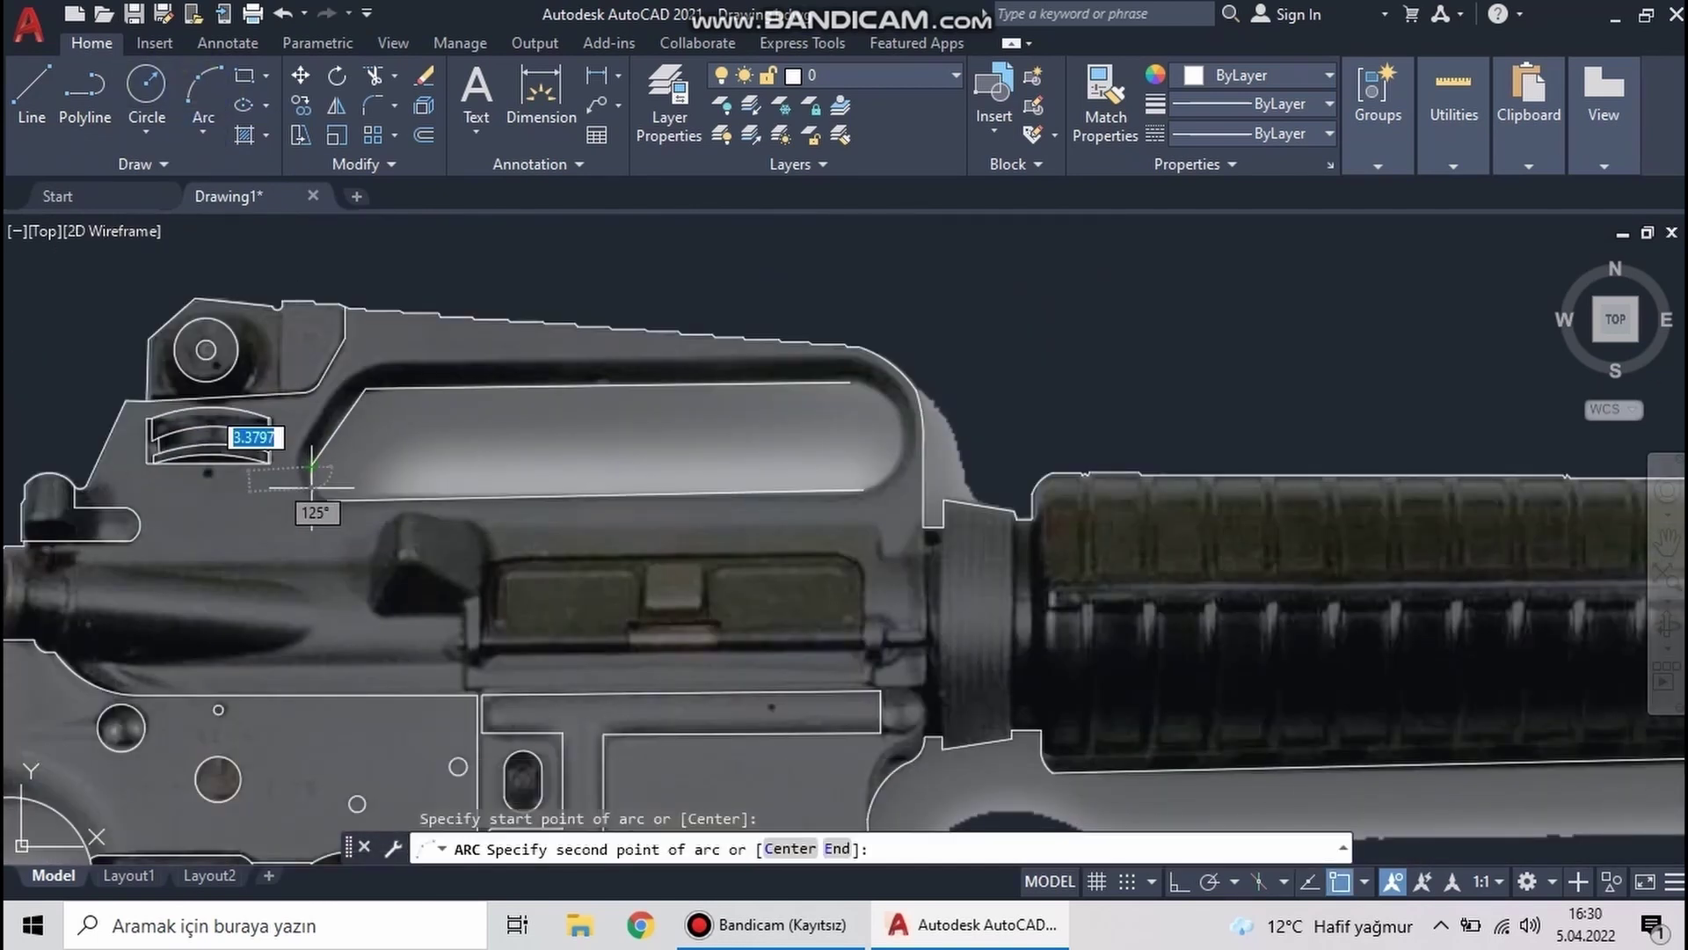
{"action": "scroll", "coordinate": [452, 434], "scroll_direction": "up", "scroll_amount": 2}
{"action": "scroll", "coordinate": [1069, 488], "scroll_direction": "down", "scroll_amount": 4}
Pan across the whole receiver and begin a new receiver line
{"action": "middle_click_drag", "start_coordinate": [1024, 490], "coordinate": [554, 490]}
{"action": "scroll", "coordinate": [554, 489], "scroll_direction": "down", "scroll_amount": 5}
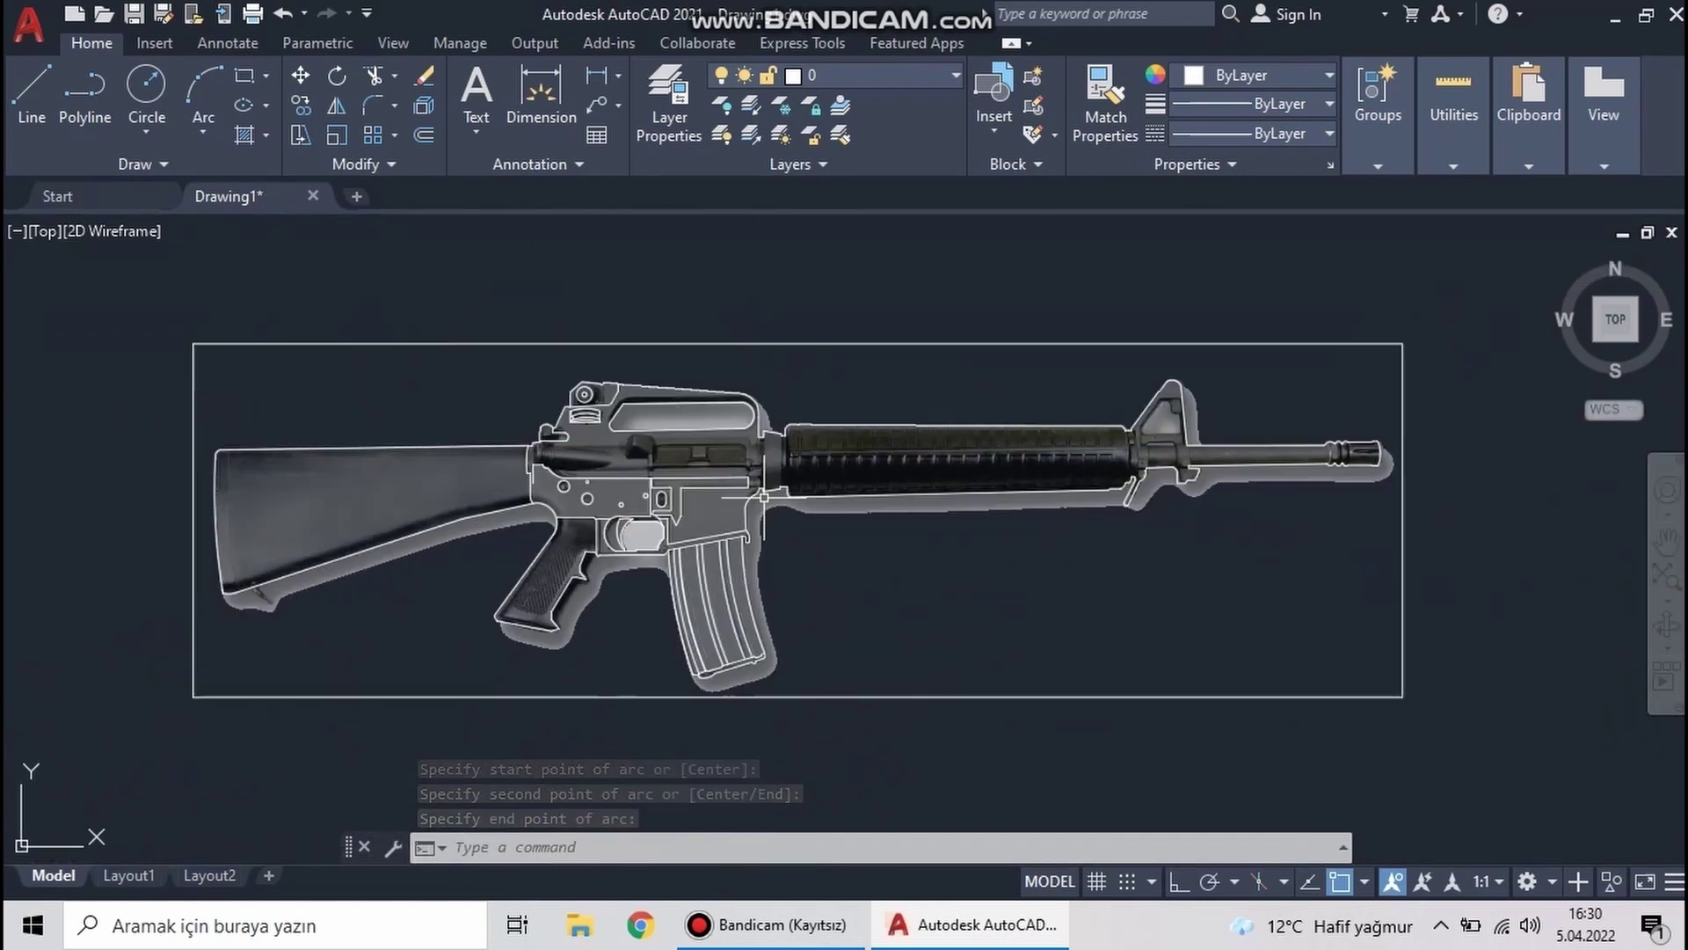
{"action": "scroll", "coordinate": [545, 546], "scroll_direction": "up", "scroll_amount": 5}
{"action": "scroll", "coordinate": [536, 615], "scroll_direction": "down", "scroll_amount": 4}
{"action": "scroll", "coordinate": [534, 658], "scroll_direction": "up", "scroll_amount": 4}
{"action": "middle_click_drag", "start_coordinate": [534, 657], "coordinate": [689, 706]}
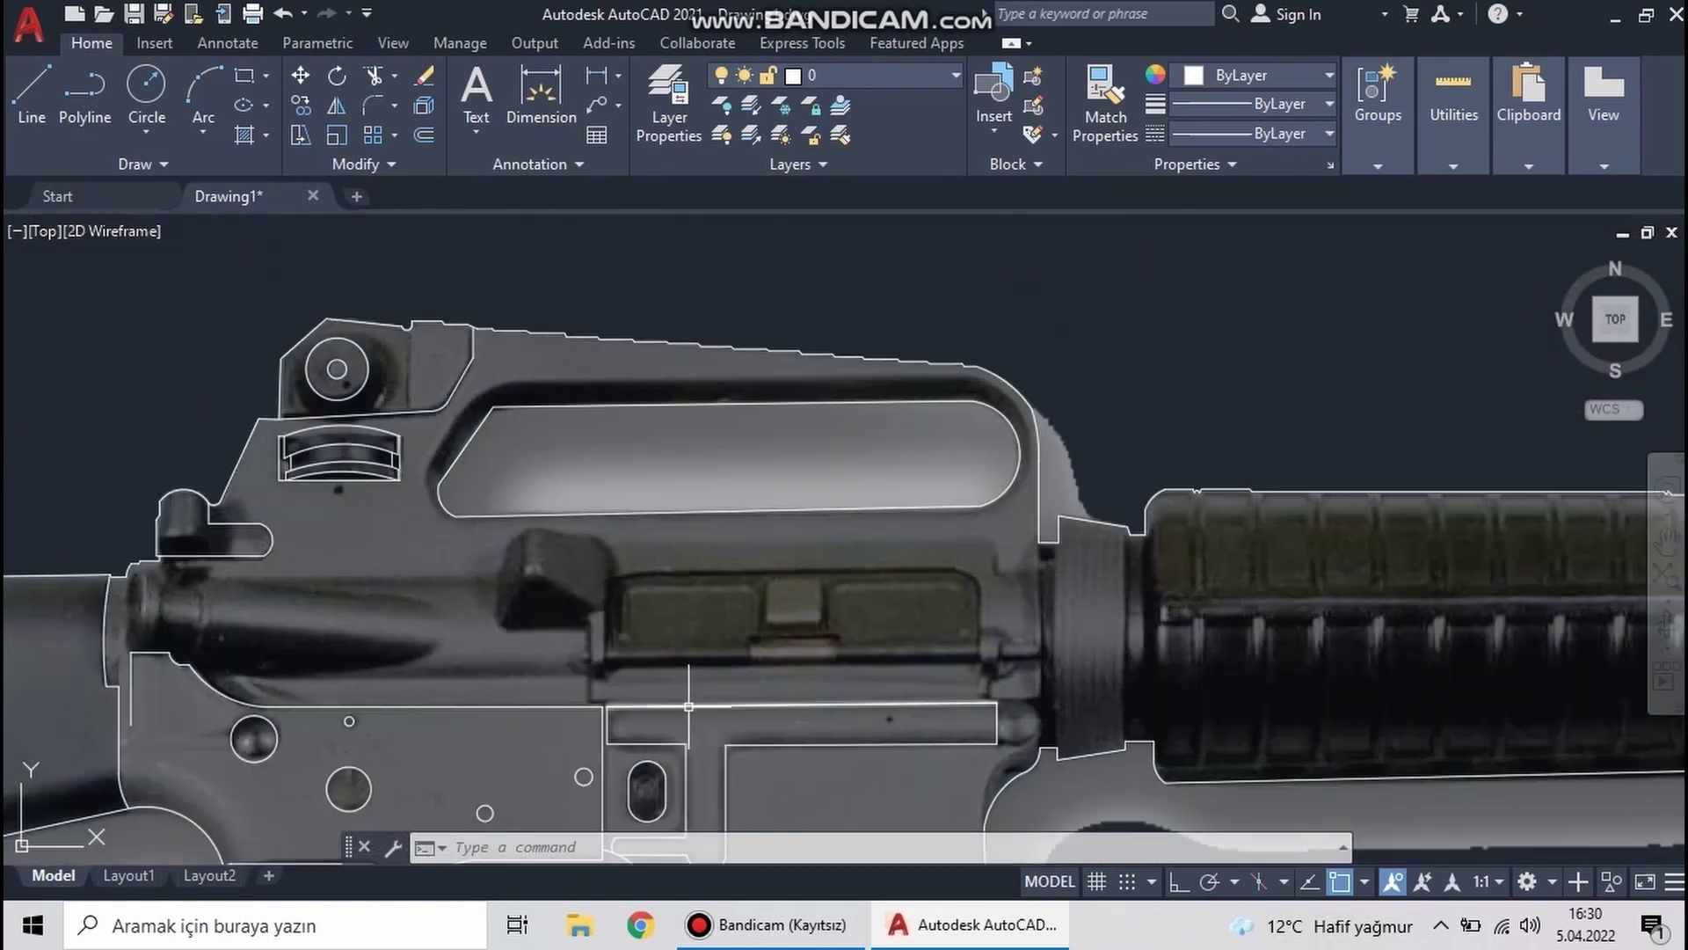
{"action": "type", "text": "l"}
{"action": "key", "text": "Return"}
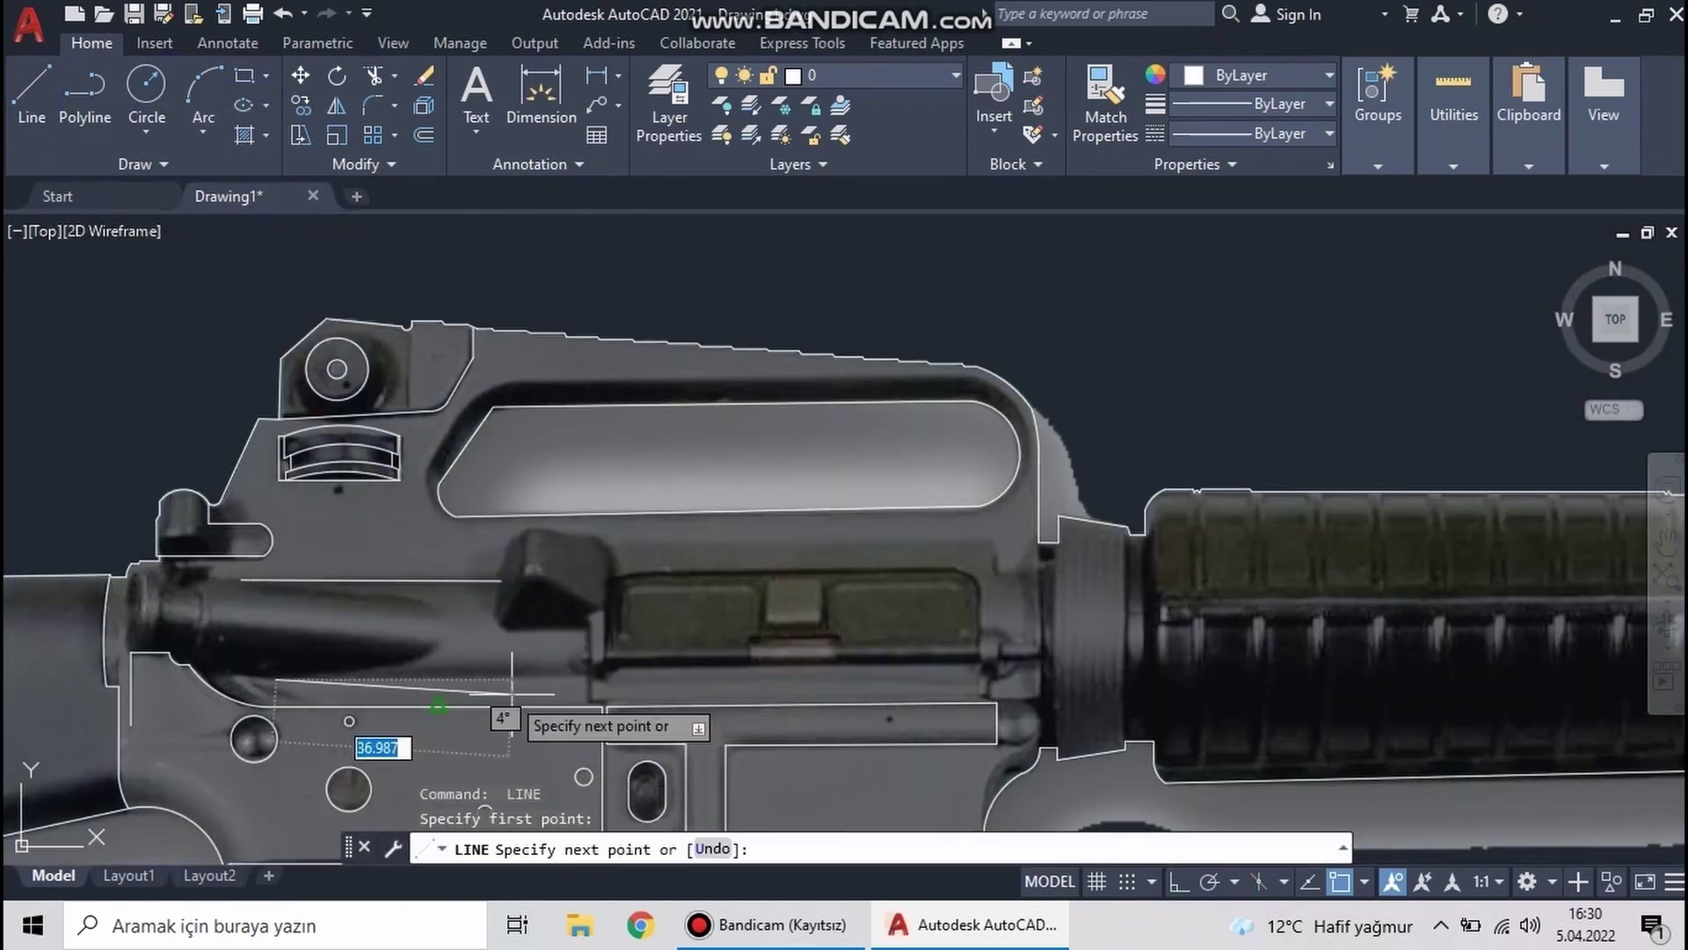
Draw a polyline-style line along the lower receiver through three points
{"action": "left_click", "coordinate": [512, 693]}
{"action": "scroll", "coordinate": [690, 689], "scroll_direction": "up", "scroll_amount": 3}
{"action": "left_click", "coordinate": [810, 709]}
{"action": "scroll", "coordinate": [821, 633], "scroll_direction": "down", "scroll_amount": 4}
{"action": "left_click", "coordinate": [821, 633]}
{"action": "key", "text": "Escape"}
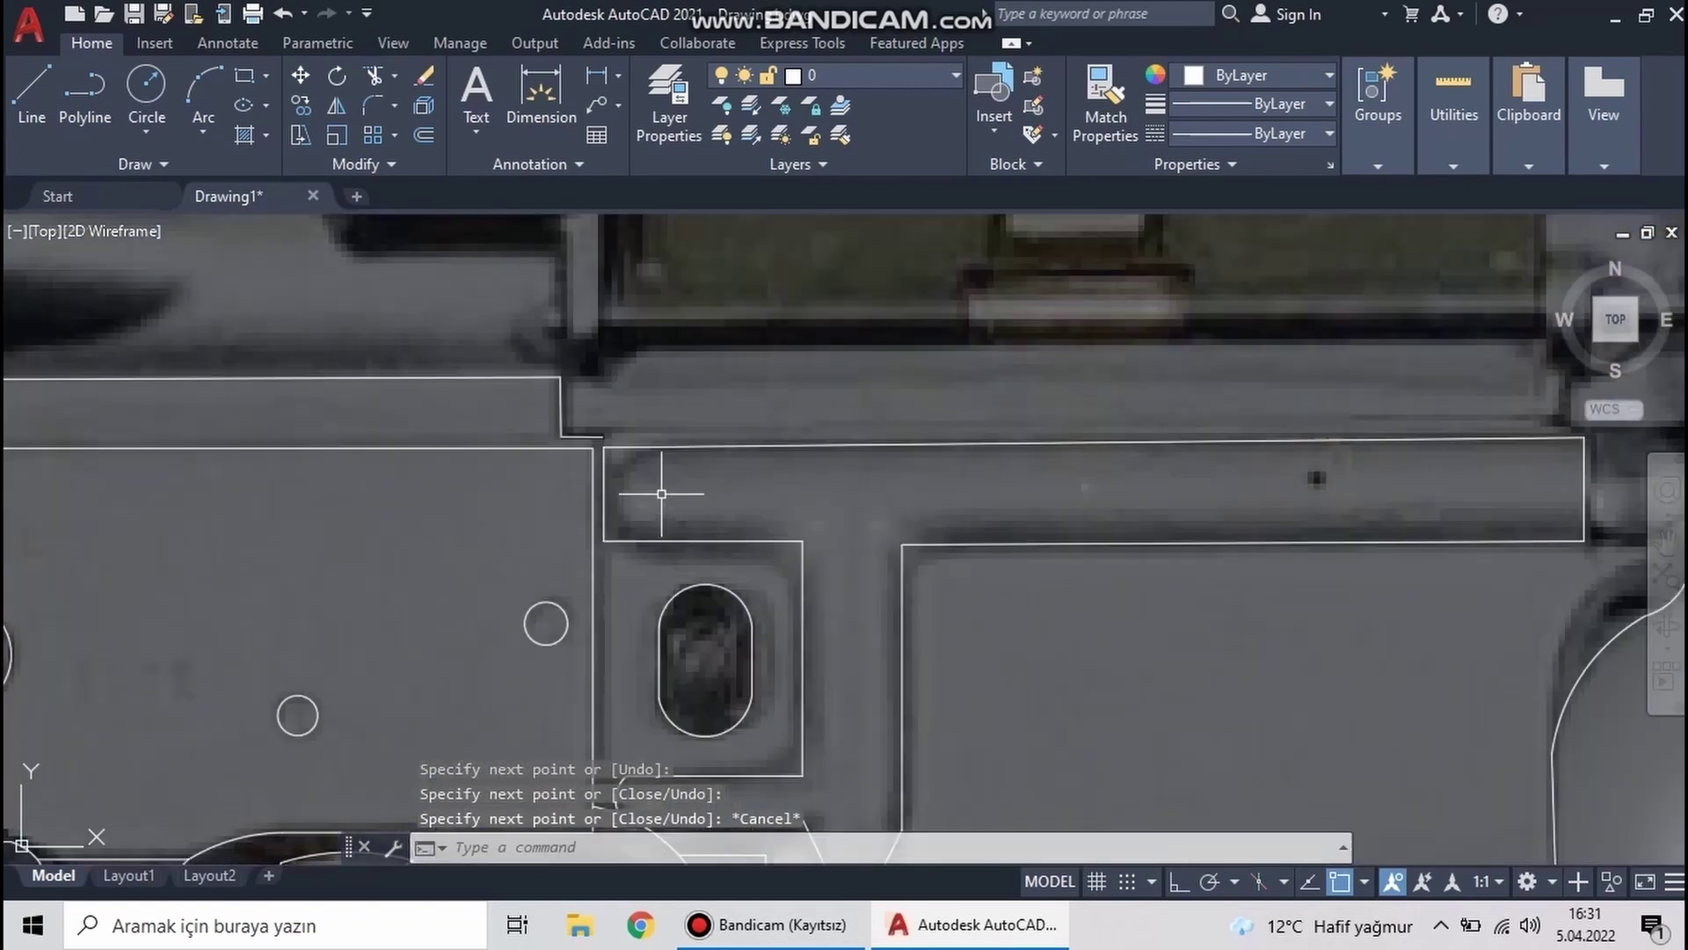
Window-select the new line and try stretching its end, then cancel
{"action": "left_click", "coordinate": [661, 494]}
{"action": "scroll", "coordinate": [615, 492], "scroll_direction": "down", "scroll_amount": 3}
{"action": "left_click", "coordinate": [616, 545]}
{"action": "left_click", "coordinate": [641, 565]}
{"action": "scroll", "coordinate": [1073, 566], "scroll_direction": "up", "scroll_amount": 4}
{"action": "key", "text": "Escape"}
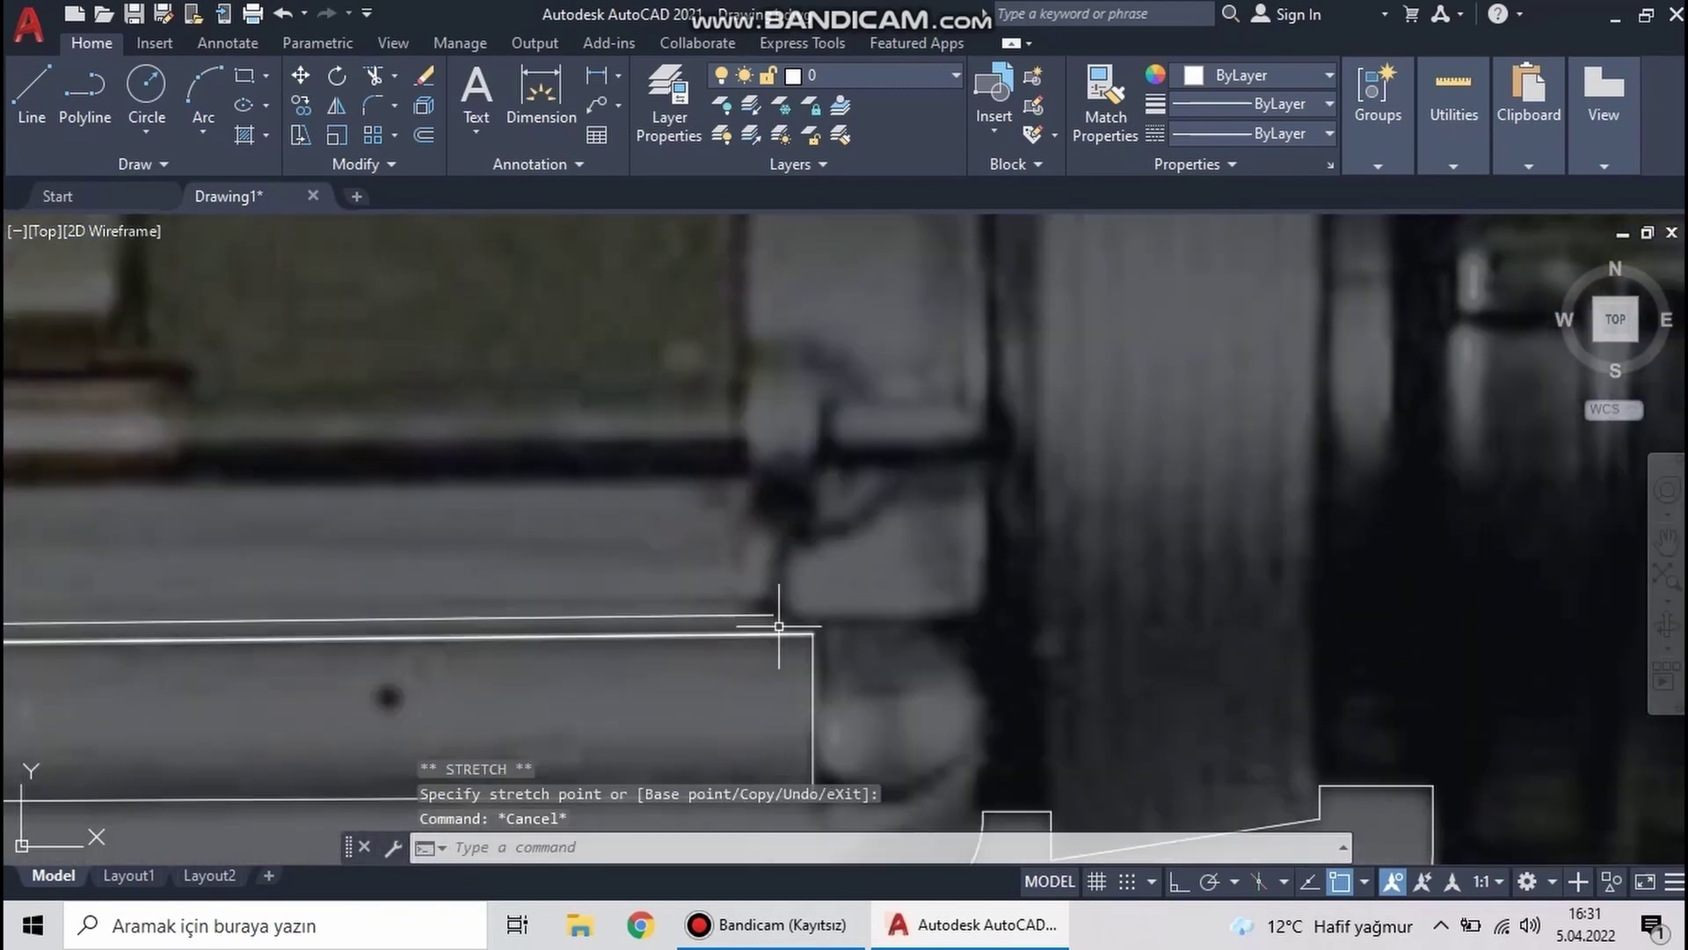
{"action": "scroll", "coordinate": [748, 615], "scroll_direction": "down", "scroll_amount": 2}
{"action": "scroll", "coordinate": [618, 528], "scroll_direction": "down", "scroll_amount": 3}
Start a new line from the existing line's end point
{"action": "key", "text": "Return"}
{"action": "scroll", "coordinate": [634, 515], "scroll_direction": "up", "scroll_amount": 5}
{"action": "left_click", "coordinate": [412, 580]}
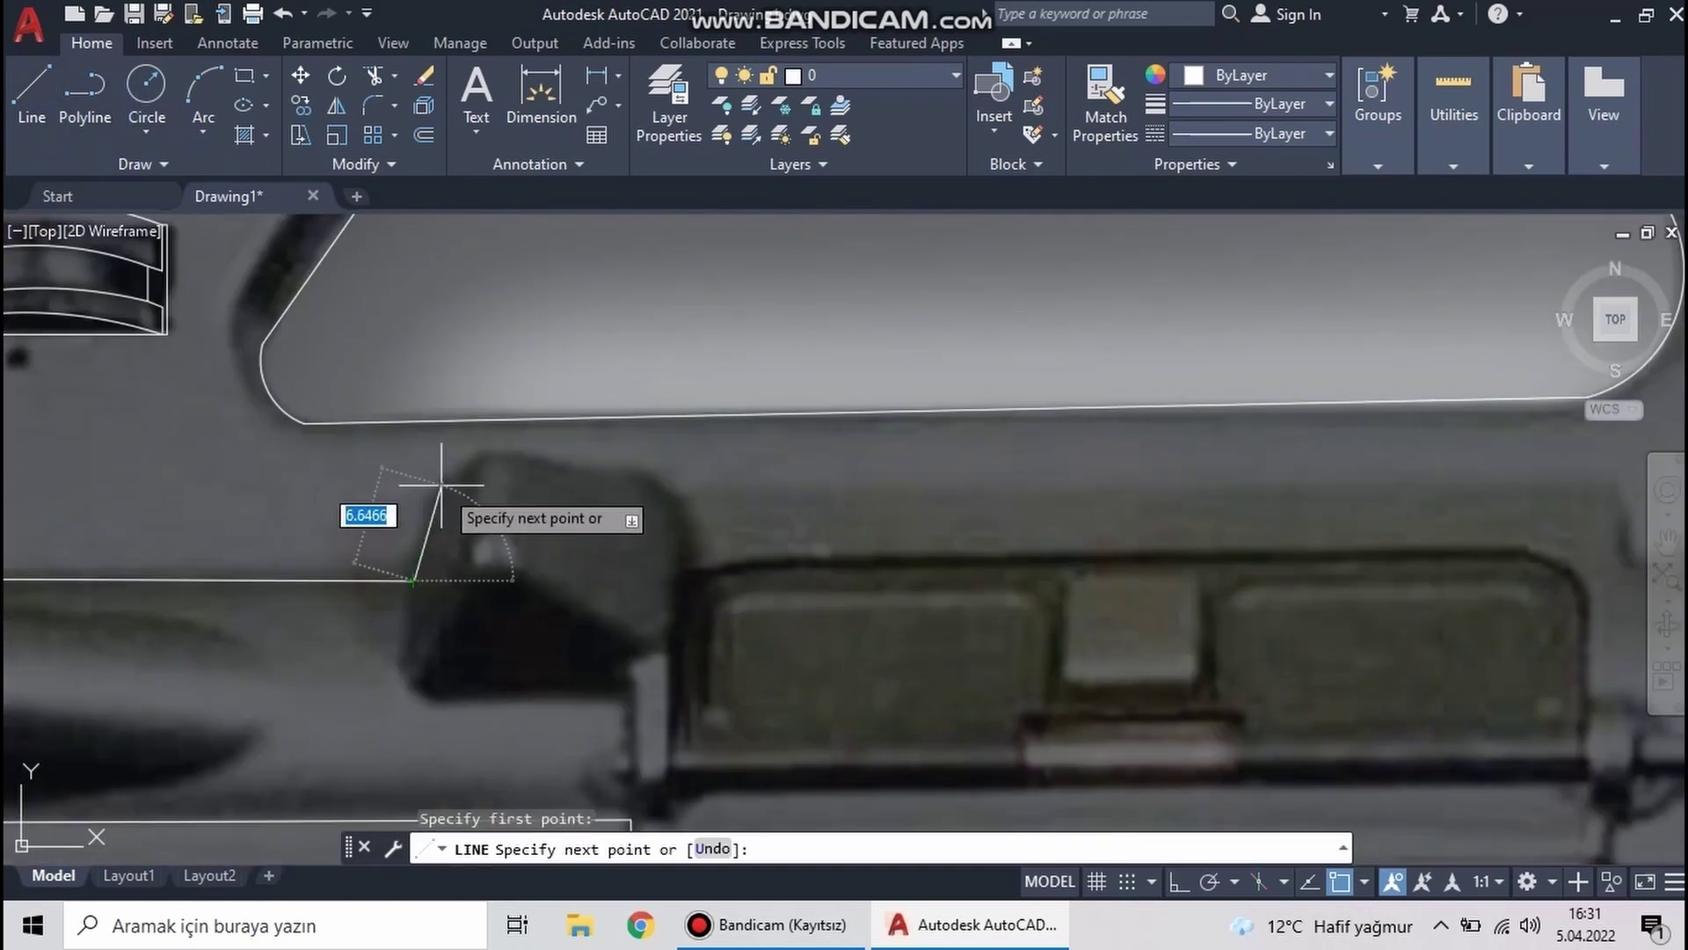
{"action": "scroll", "coordinate": [518, 446], "scroll_direction": "up", "scroll_amount": 5}
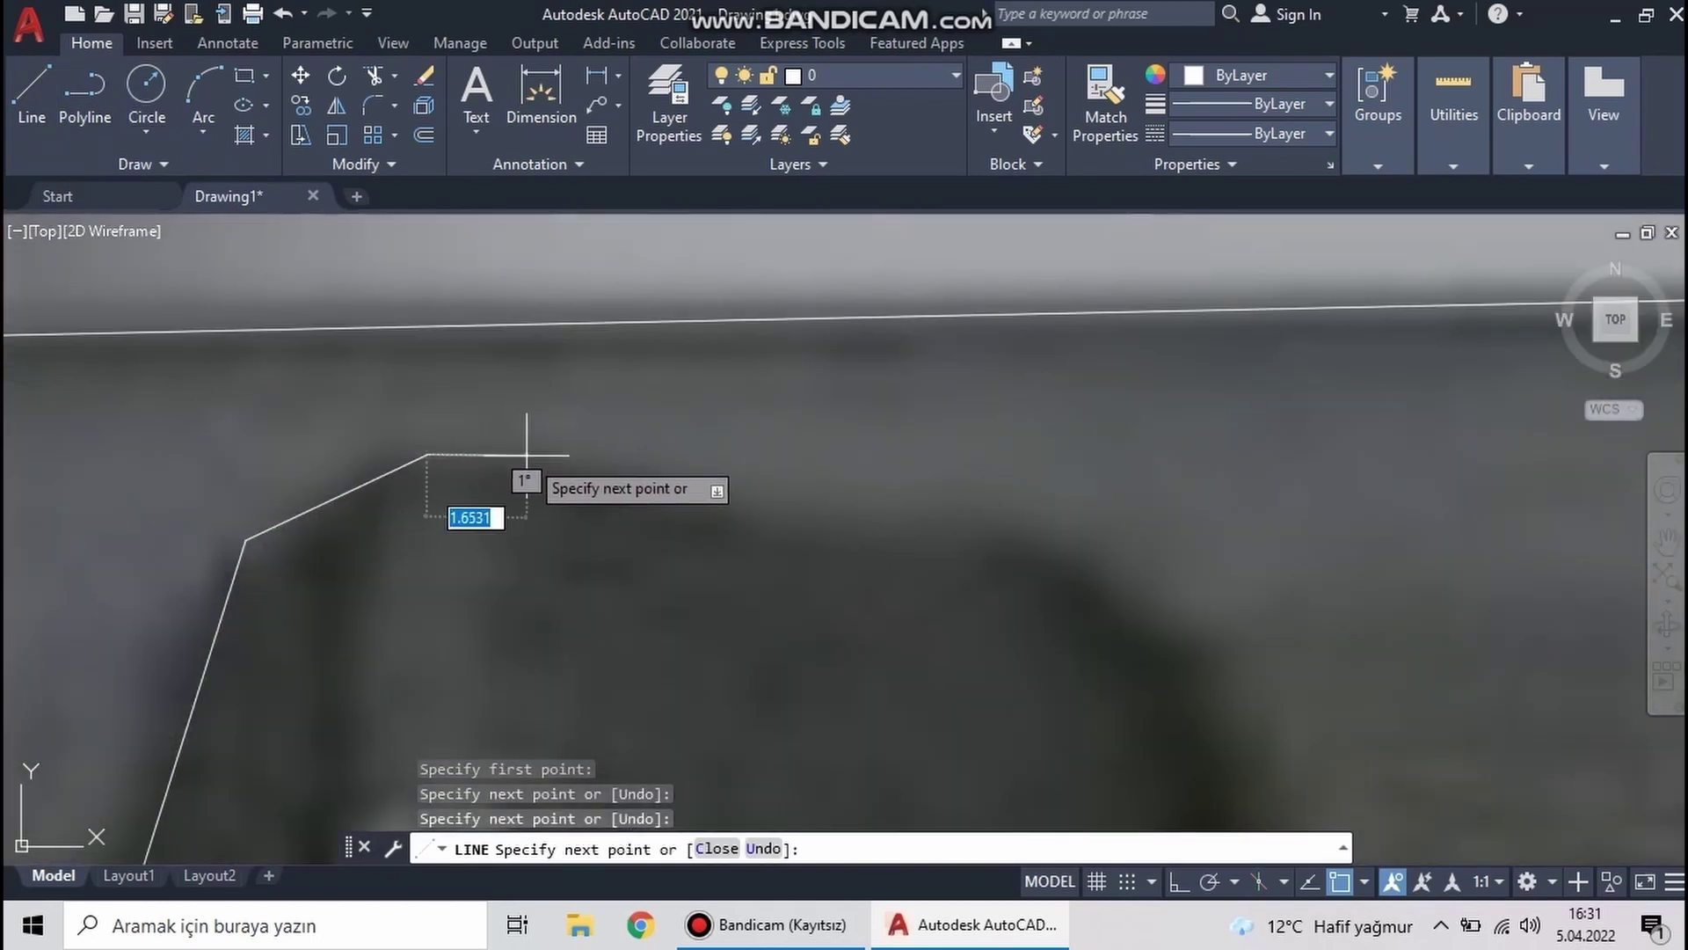
{"action": "scroll", "coordinate": [558, 539], "scroll_direction": "down", "scroll_amount": 5}
{"action": "key", "text": "Return"}
{"action": "key", "text": "Return"}
{"action": "scroll", "coordinate": [663, 525], "scroll_direction": "up", "scroll_amount": 4}
With Ortho off (F8), trace the block's angled top edge to the next vertex
{"action": "left_click", "coordinate": [662, 423]}
{"action": "key", "text": "F8"}
{"action": "scroll", "coordinate": [671, 641], "scroll_direction": "down", "scroll_amount": 2}
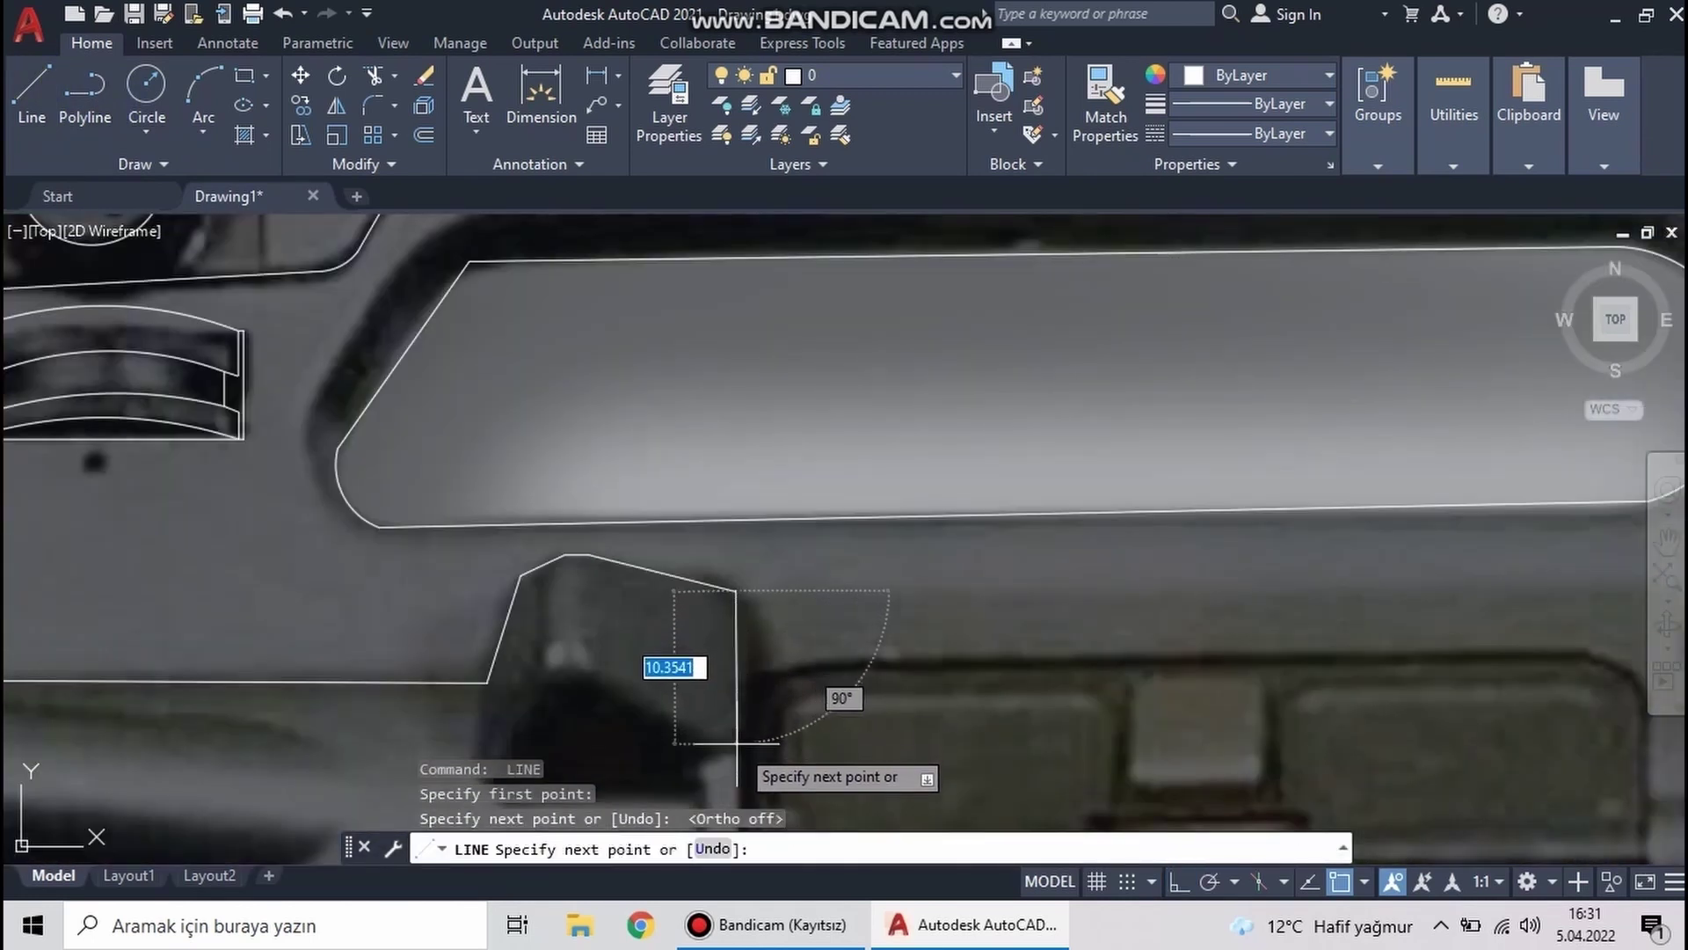
{"action": "left_click", "coordinate": [737, 743]}
{"action": "scroll", "coordinate": [752, 510], "scroll_direction": "up", "scroll_amount": 2}
{"action": "scroll", "coordinate": [781, 519], "scroll_direction": "up", "scroll_amount": 3}
{"action": "scroll", "coordinate": [626, 524], "scroll_direction": "down", "scroll_amount": 3}
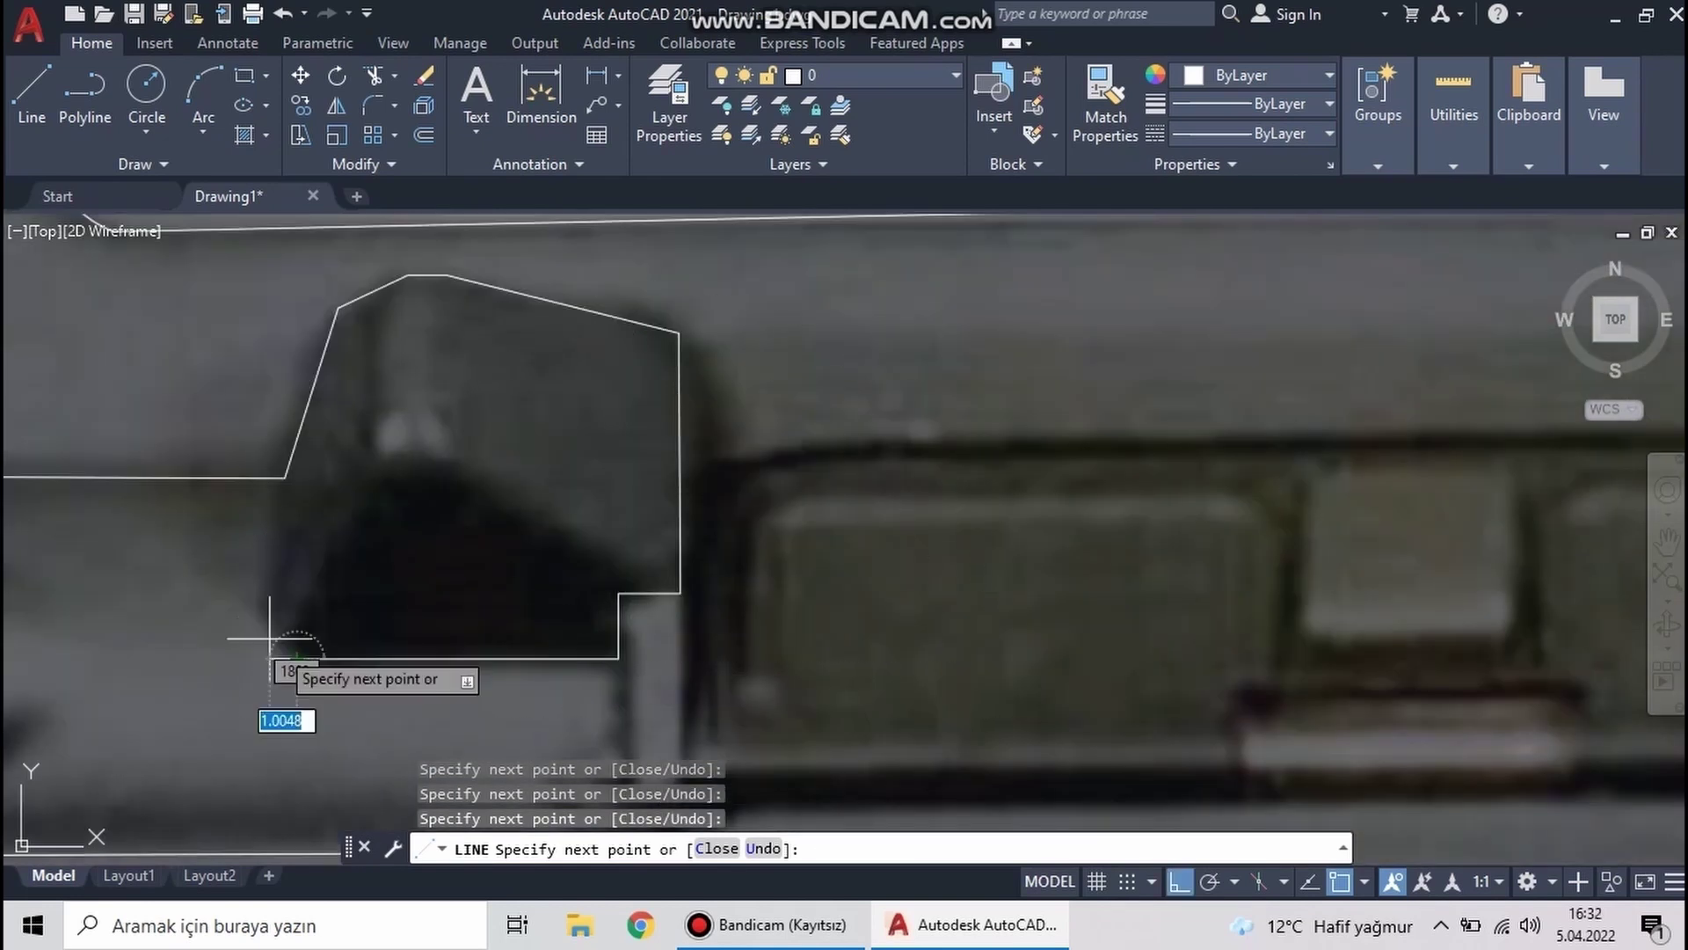
{"action": "left_click", "coordinate": [297, 658]}
{"action": "key", "text": "Escape"}
Draw a line down the block's left edge
{"action": "left_click", "coordinate": [31, 97]}
{"action": "left_click", "coordinate": [297, 657]}
{"action": "key", "text": "Escape"}
{"action": "key", "text": "space"}
{"action": "left_click", "coordinate": [287, 479]}
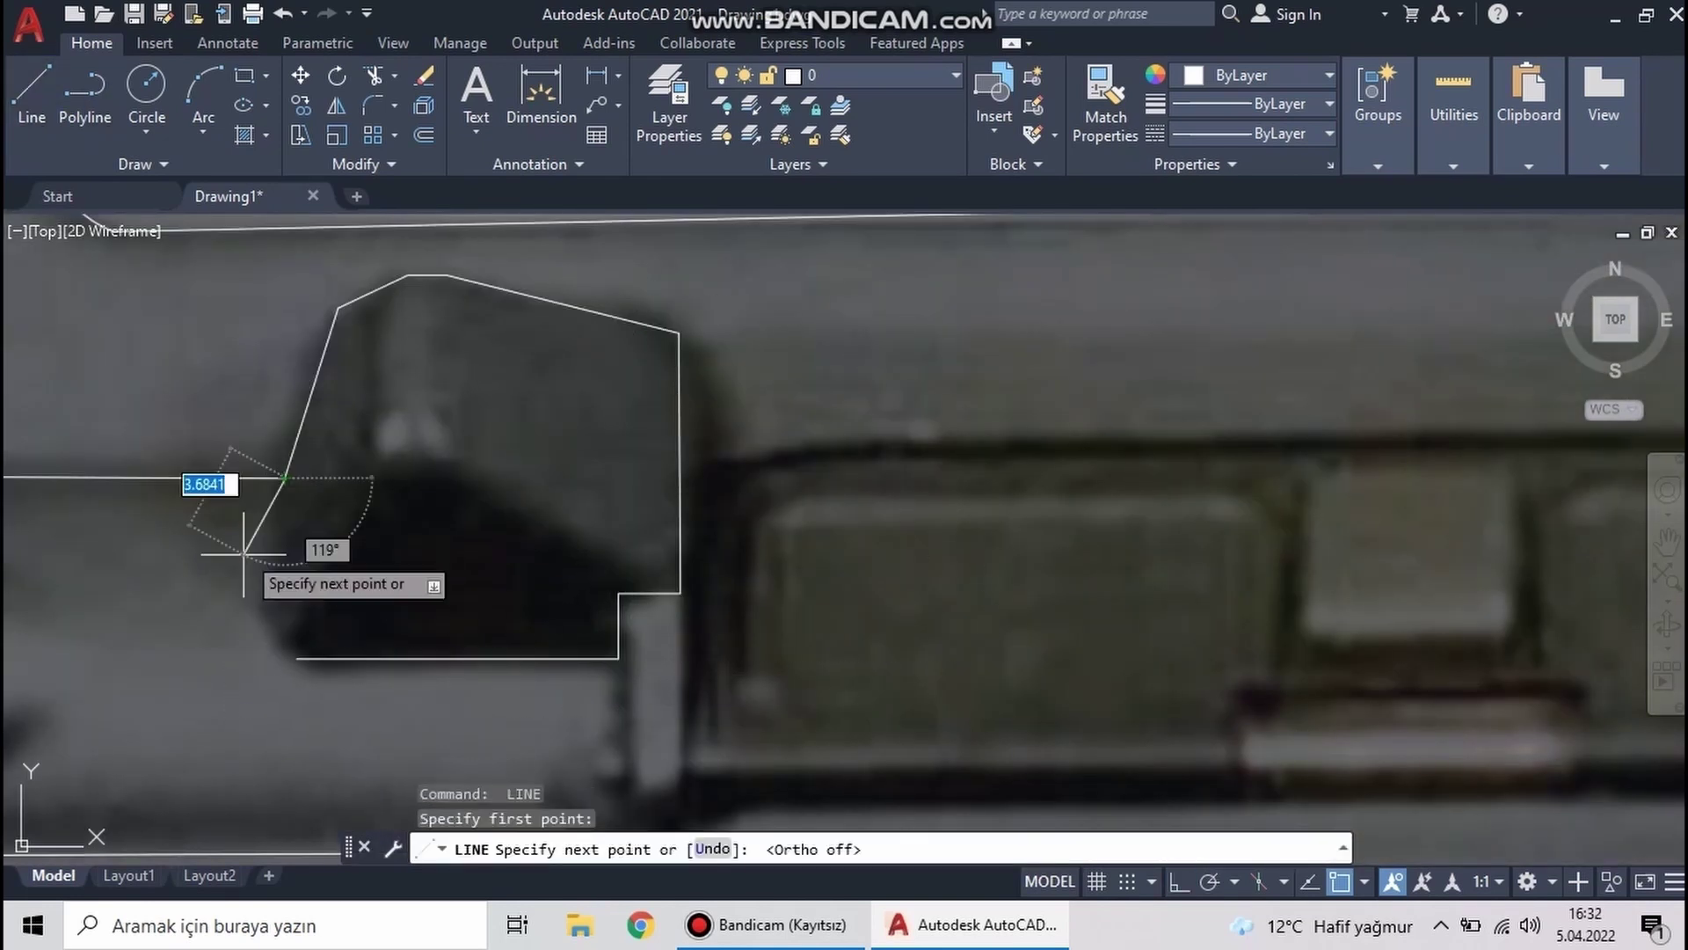
{"action": "left_click", "coordinate": [270, 609]}
Round the block's lower-left corner with a 3-point arc
{"action": "key", "text": "Escape"}
{"action": "left_click", "coordinate": [203, 96]}
{"action": "left_click", "coordinate": [269, 610]}
{"action": "left_click", "coordinate": [299, 658]}
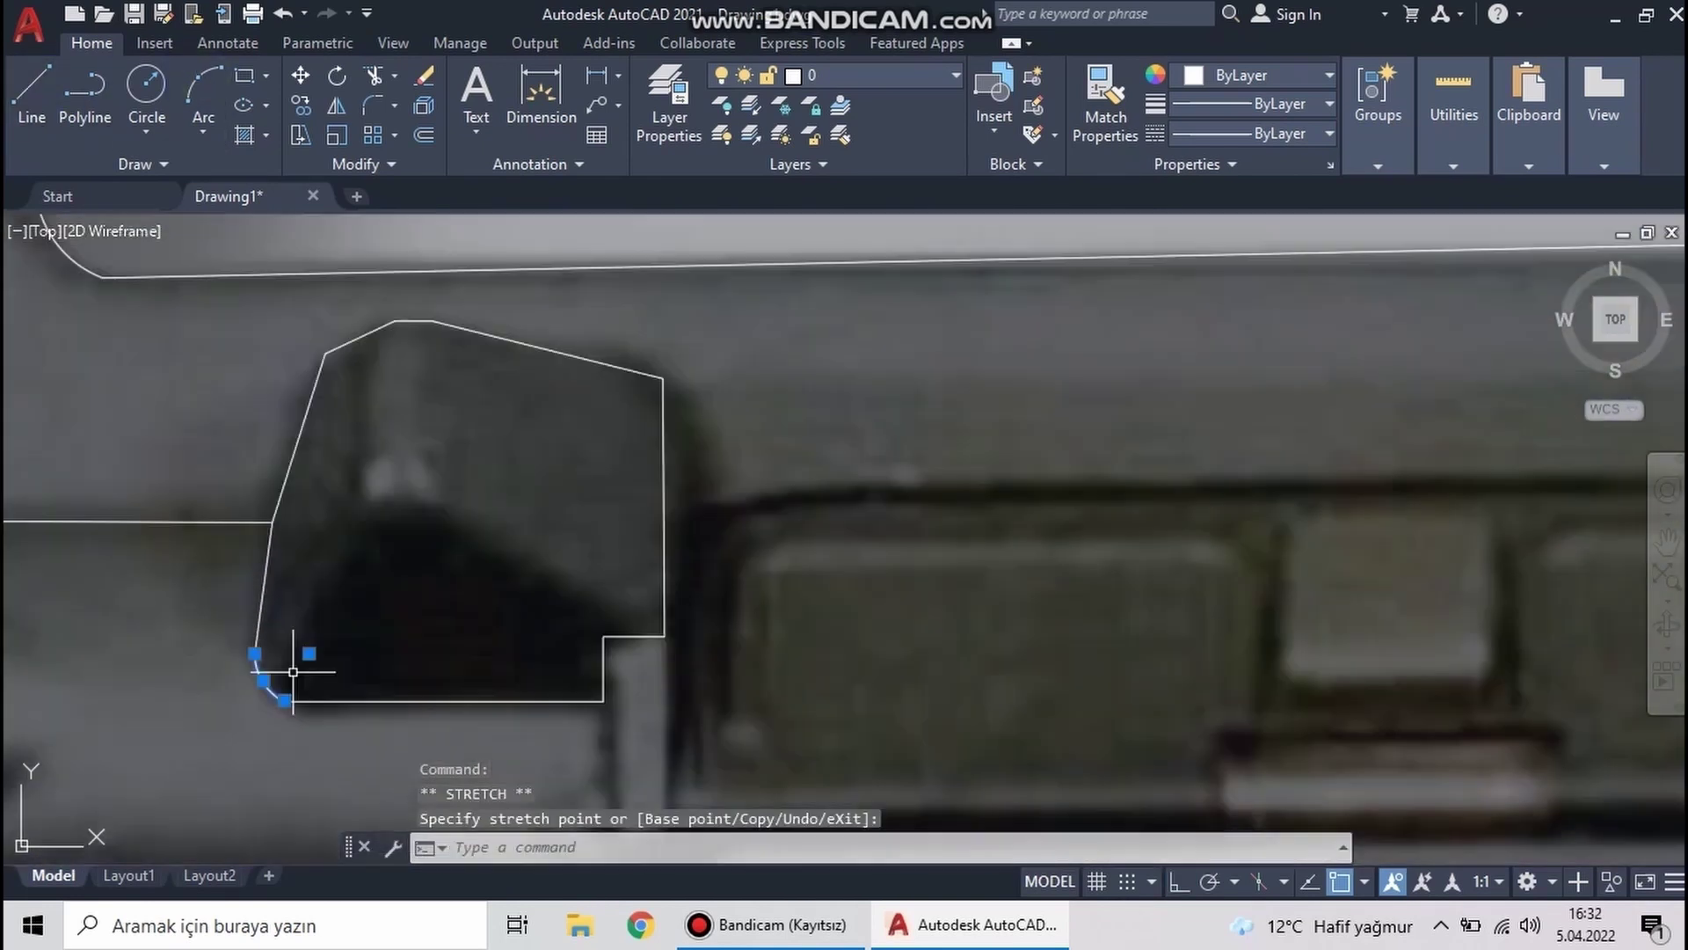
{"action": "key", "text": "Escape"}
{"action": "scroll", "coordinate": [954, 589], "scroll_direction": "down", "scroll_amount": 3}
{"action": "scroll", "coordinate": [310, 347], "scroll_direction": "down", "scroll_amount": 5}
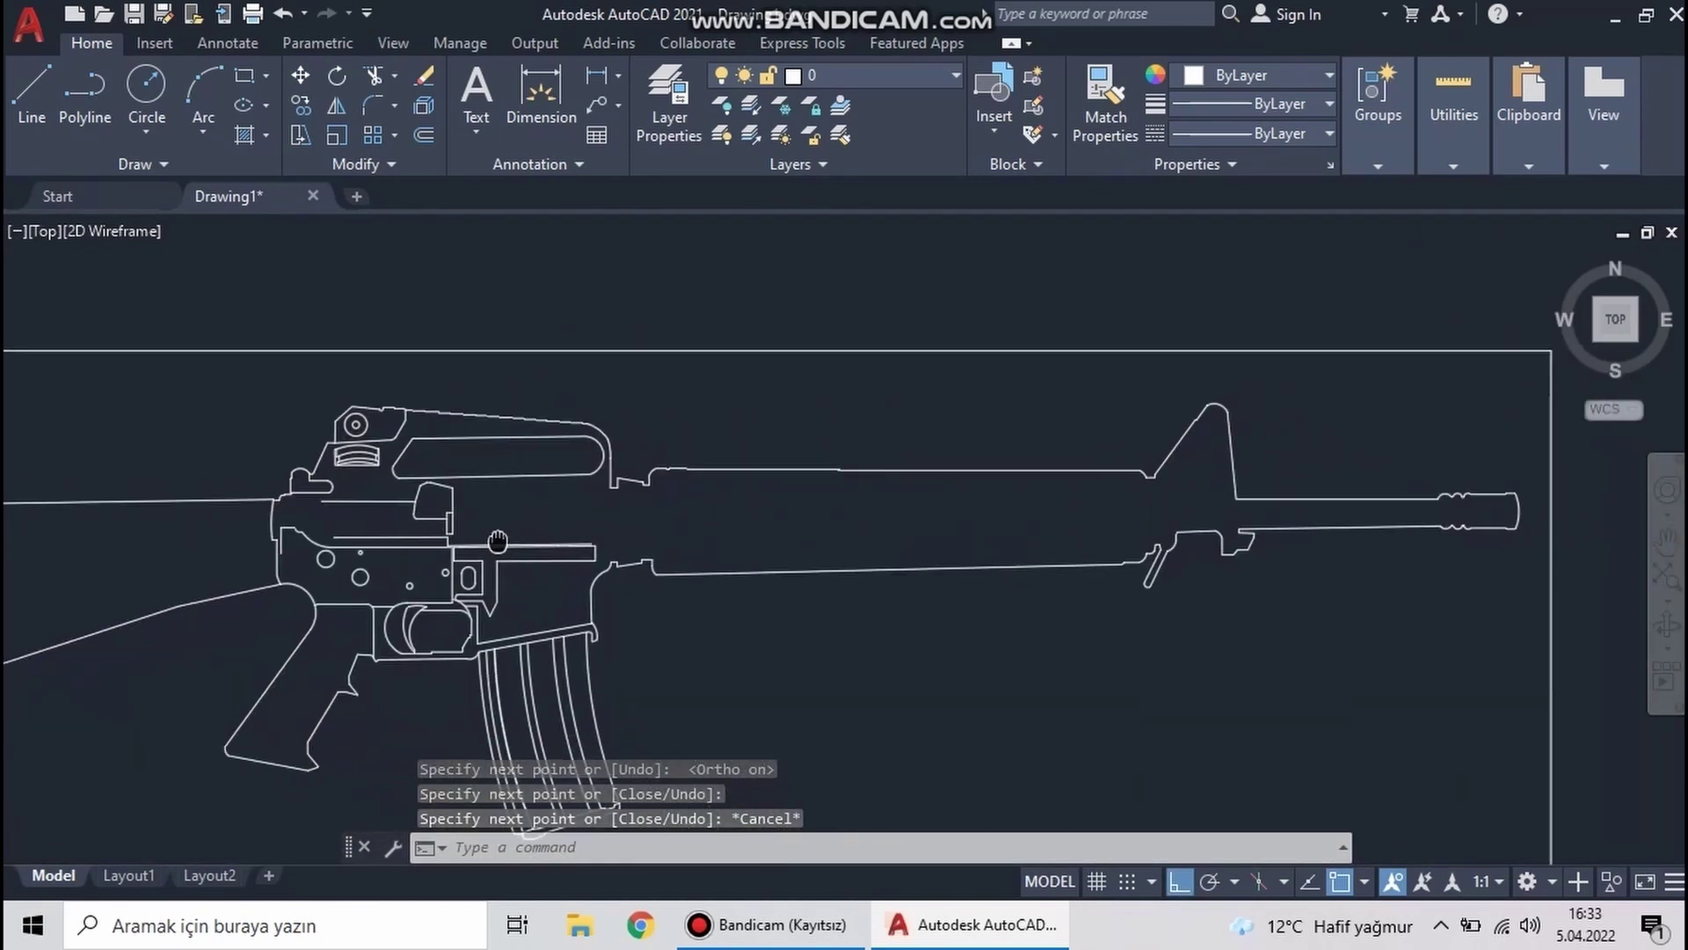
{"action": "scroll", "coordinate": [370, 413], "scroll_direction": "up", "scroll_amount": 5}
Draw two outline lines along the tapered part's lower edge
{"action": "scroll", "coordinate": [432, 486], "scroll_direction": "up", "scroll_amount": 2}
{"action": "type", "text": "l"}
{"action": "key", "text": "space"}
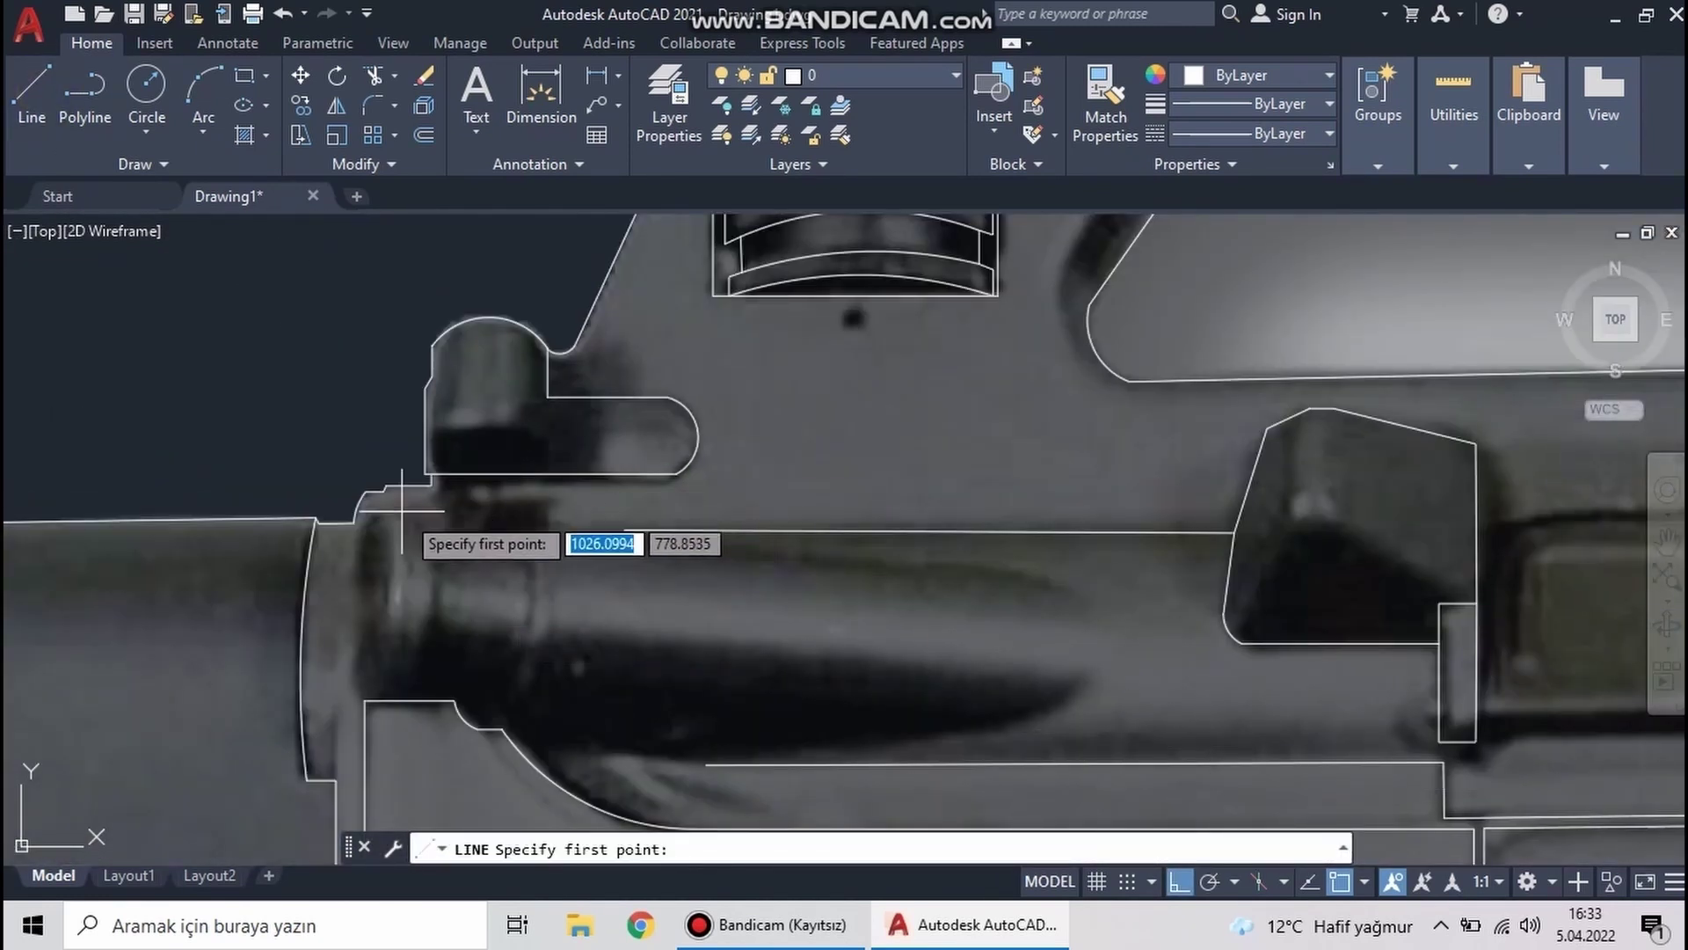
{"action": "left_click", "coordinate": [1048, 577]}
{"action": "key", "text": "space"}
{"action": "key", "text": "space"}
{"action": "left_click", "coordinate": [490, 729]}
{"action": "key", "text": "Escape"}
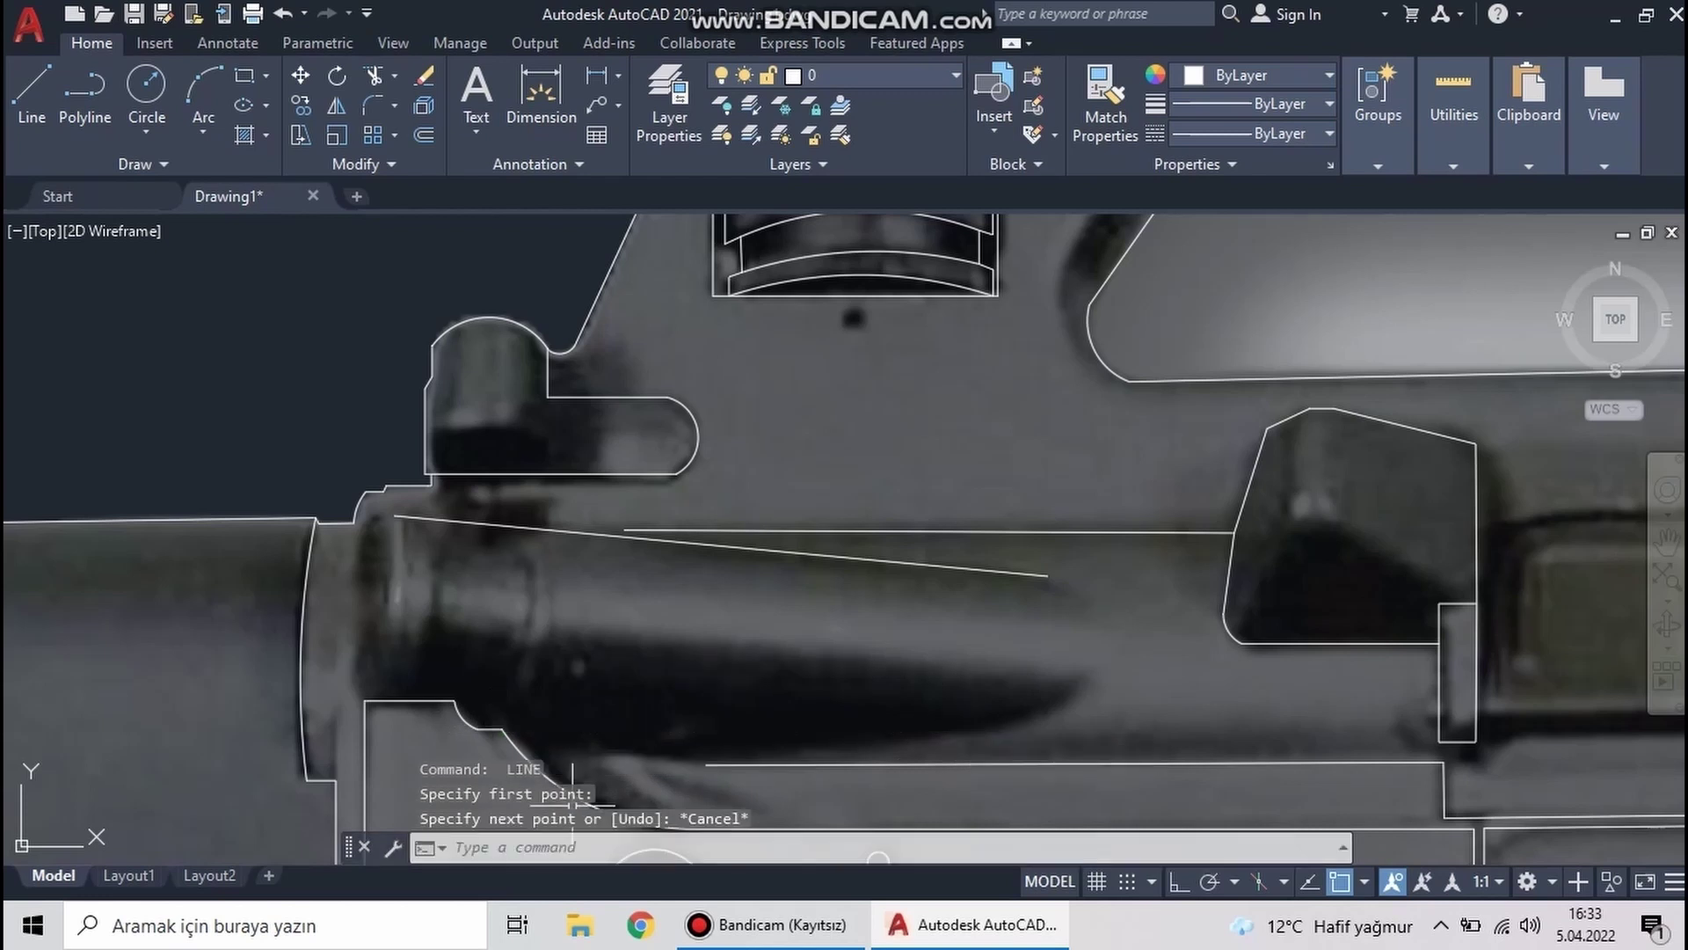
{"action": "middle_click_drag", "start_coordinate": [493, 756], "coordinate": [520, 634]}
{"action": "left_click", "coordinate": [516, 636]}
{"action": "left_click", "coordinate": [983, 615]}
{"action": "key", "text": "Escape"}
Draw a first arc across the tapered part's end after restarting ARC
{"action": "type", "text": "a"}
{"action": "key", "text": "space"}
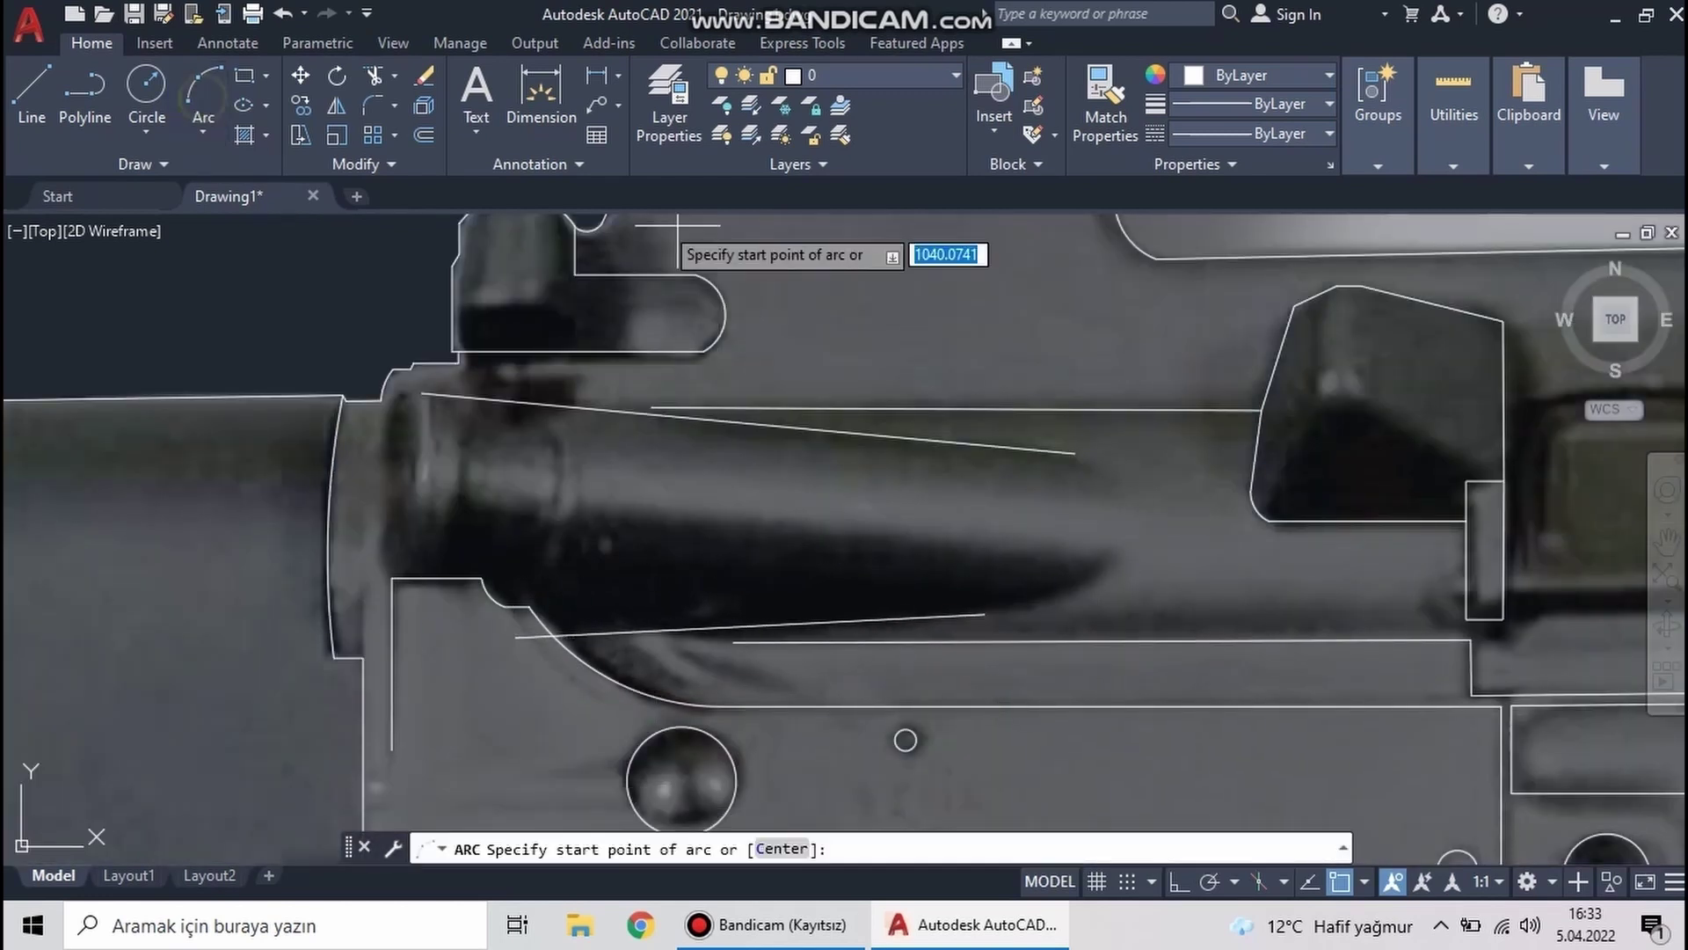
{"action": "key", "text": "Escape"}
{"action": "left_click", "coordinate": [984, 602]}
{"action": "key", "text": "Escape"}
{"action": "key", "text": "l"}
{"action": "key", "text": "space"}
{"action": "scroll", "coordinate": [1073, 490], "scroll_direction": "up", "scroll_amount": 3}
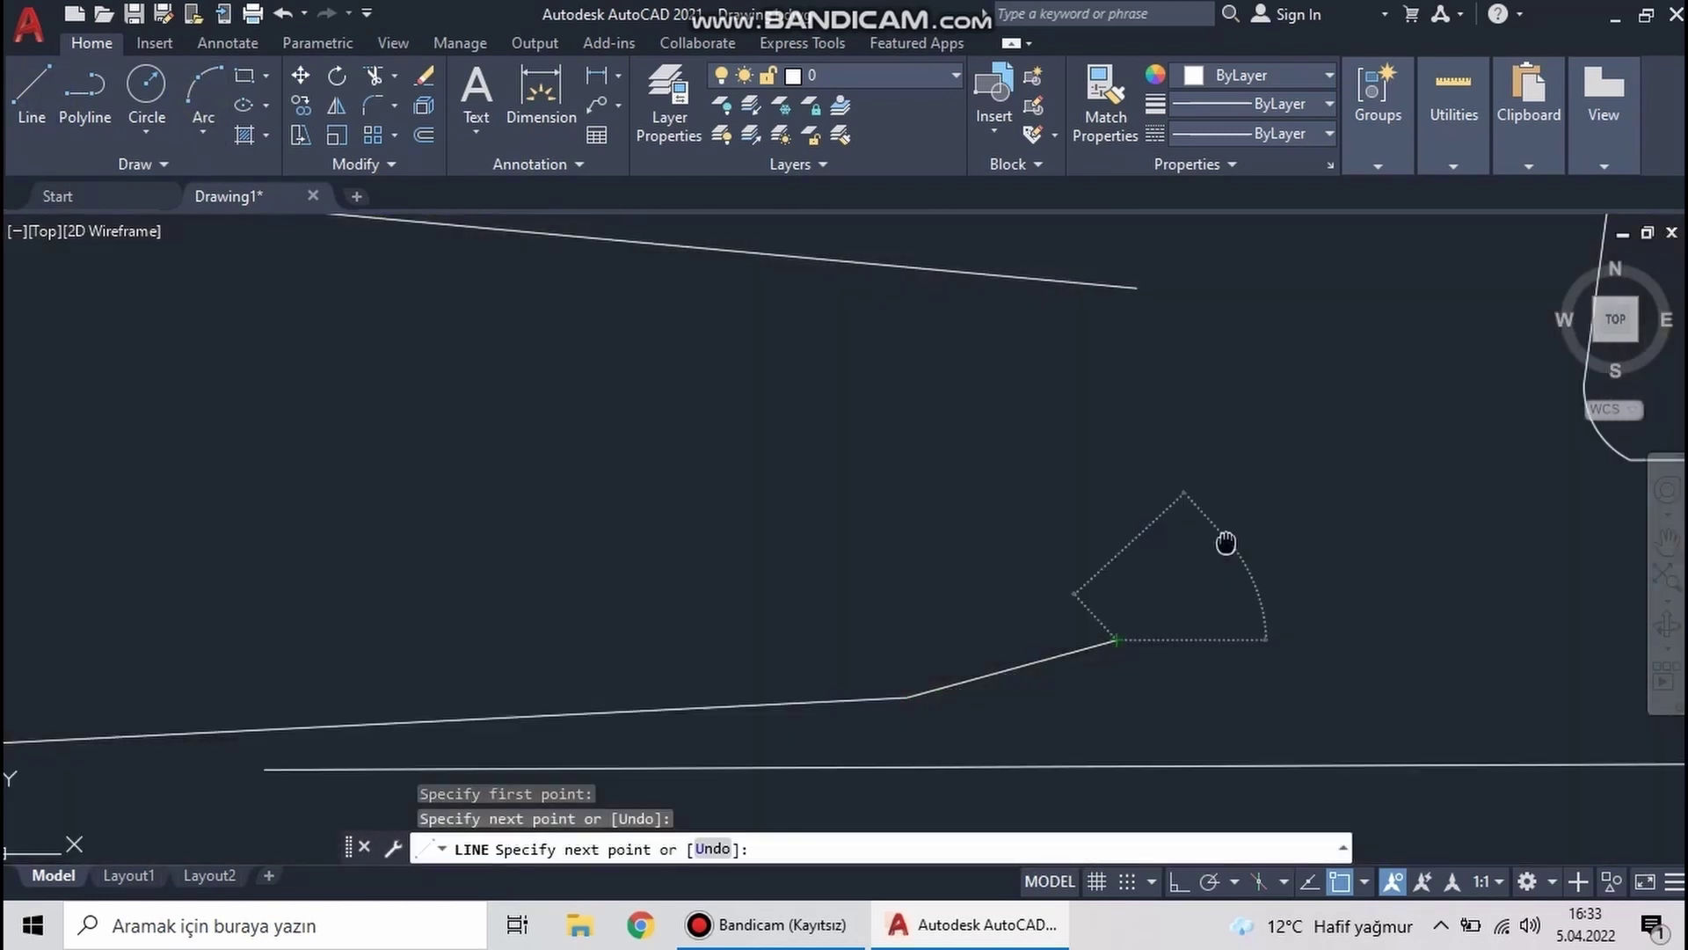
{"action": "key", "text": "Escape"}
{"action": "key", "text": "a"}
{"action": "key", "text": "space"}
{"action": "left_click", "coordinate": [861, 495]}
Draw a 3-point arc ending below the tapered part
{"action": "left_click", "coordinate": [972, 659]}
{"action": "key", "text": "Escape"}
{"action": "scroll", "coordinate": [641, 546], "scroll_direction": "down", "scroll_amount": 3}
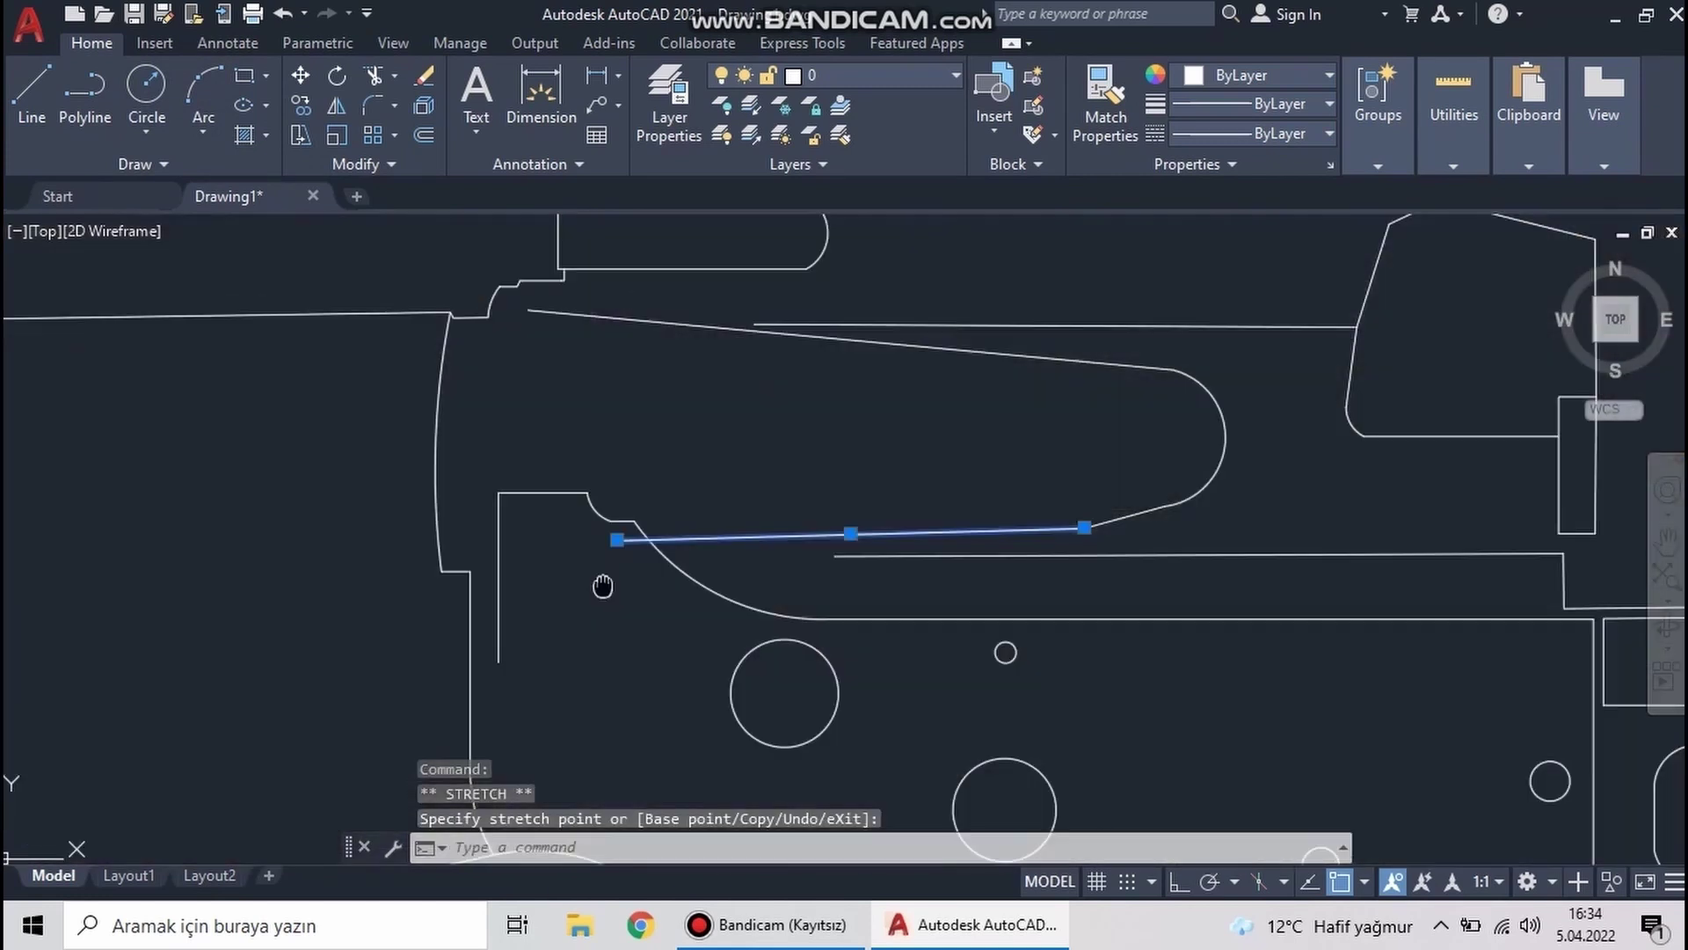
{"action": "key", "text": "Escape"}
{"action": "scroll", "coordinate": [616, 585], "scroll_direction": "up", "scroll_amount": 3}
{"action": "left_click", "coordinate": [203, 88]}
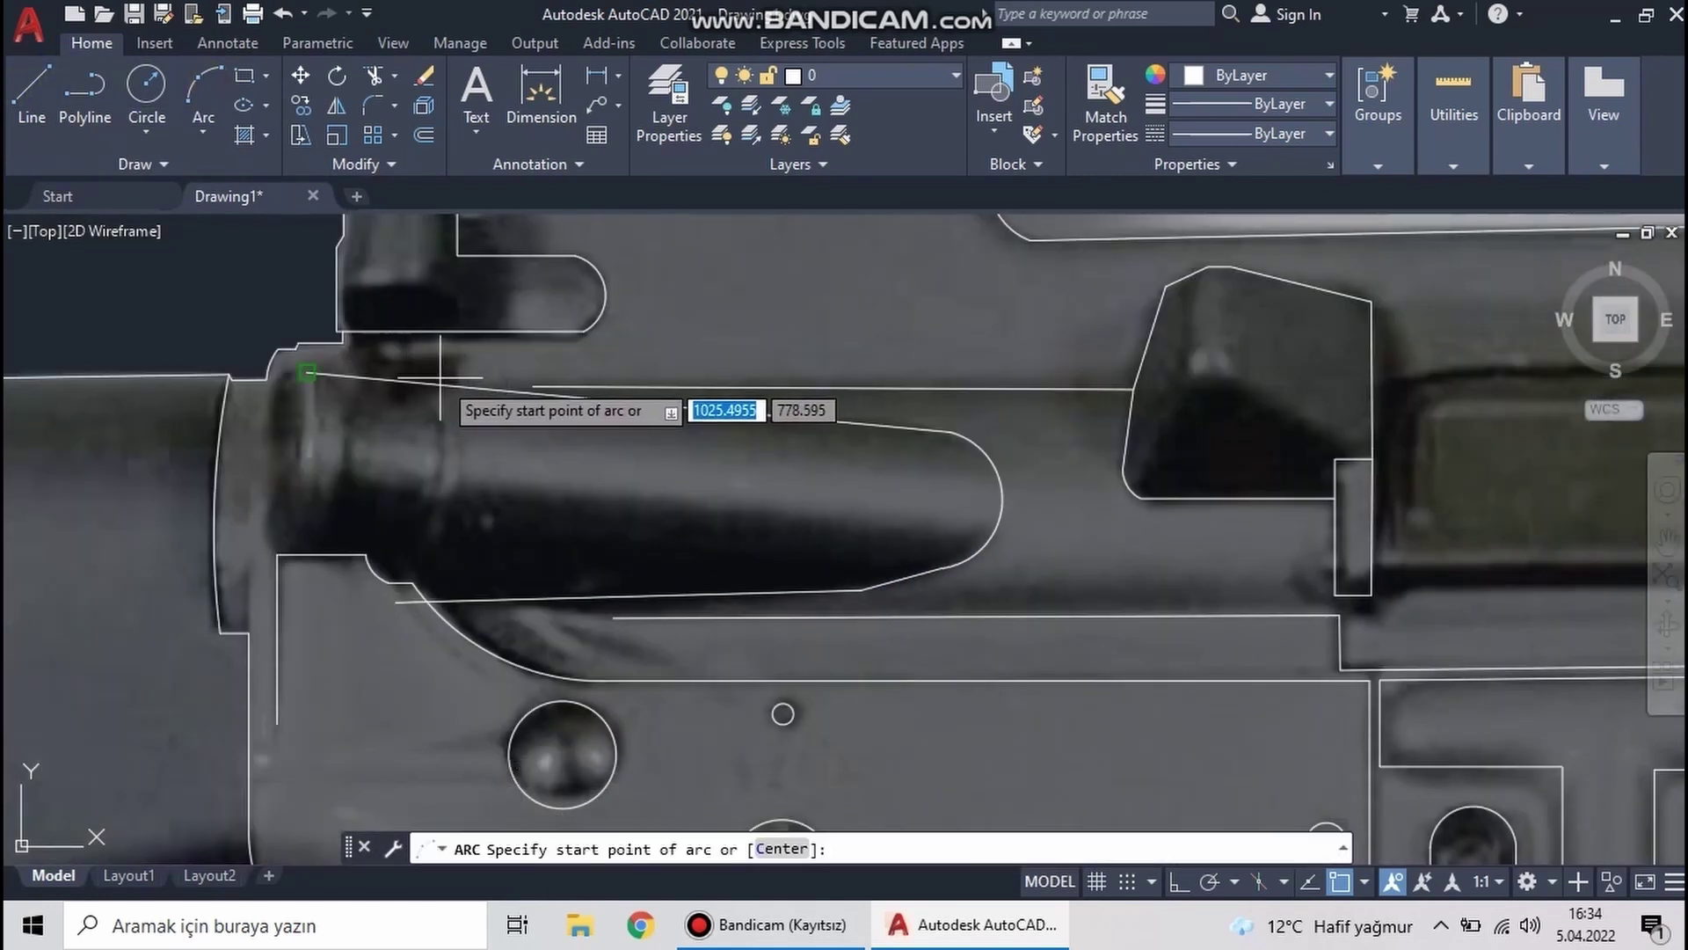
{"action": "key", "text": "Escape"}
{"action": "key", "text": "space"}
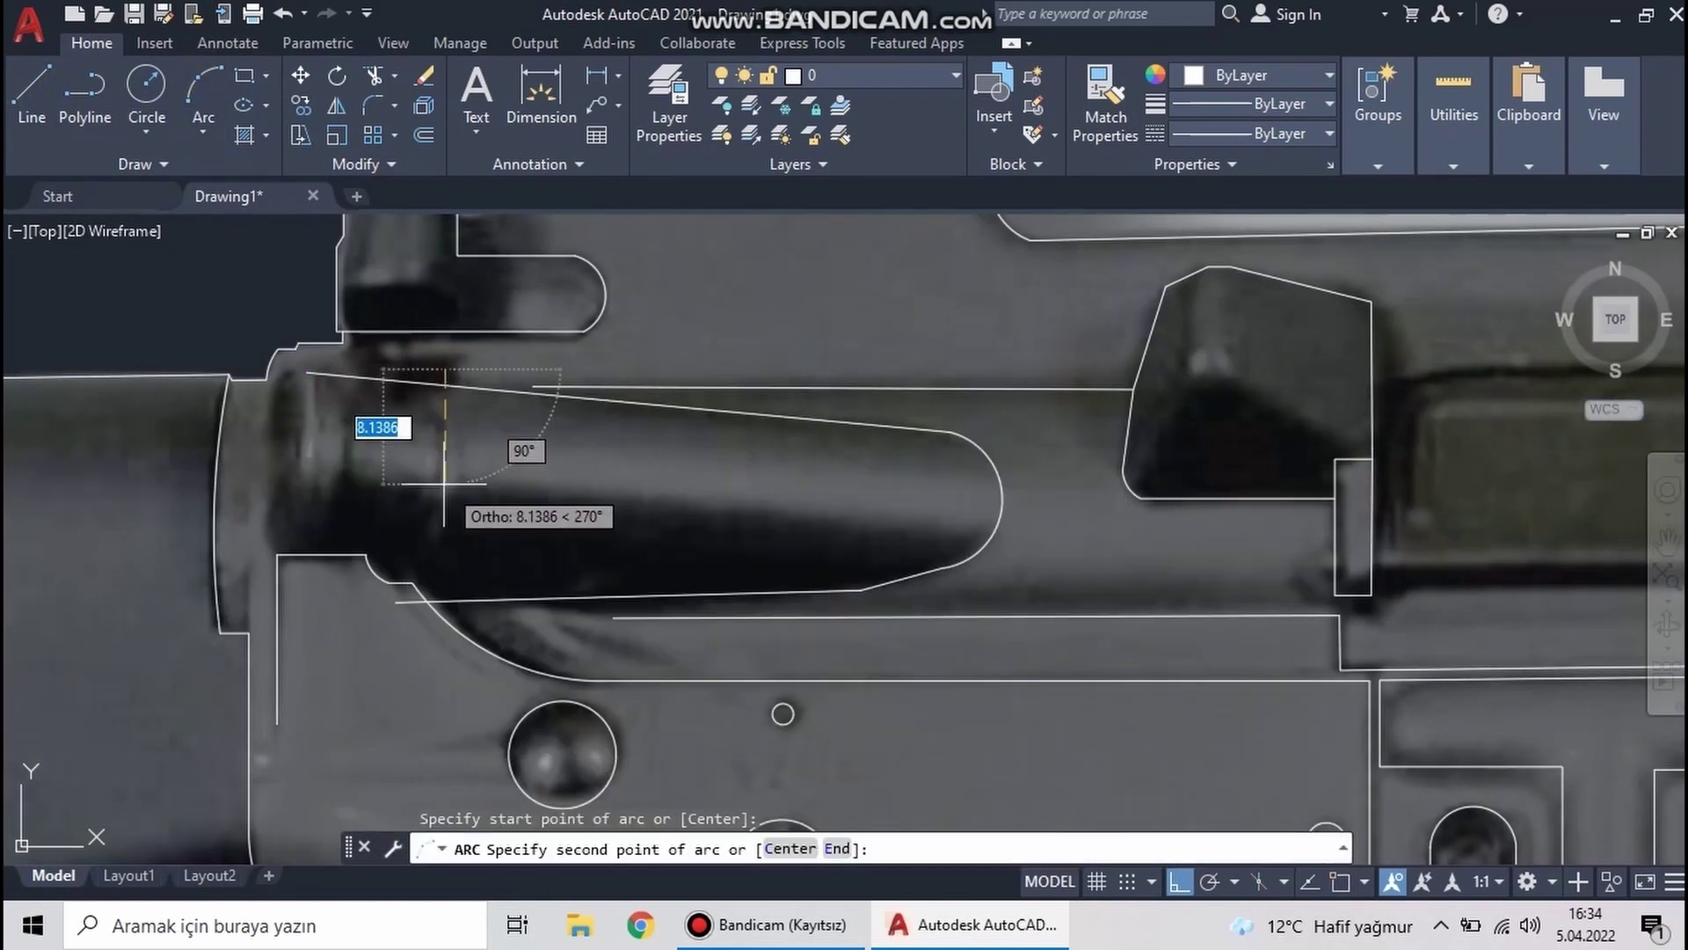
{"action": "left_click", "coordinate": [440, 528]}
{"action": "left_click", "coordinate": [408, 605]}
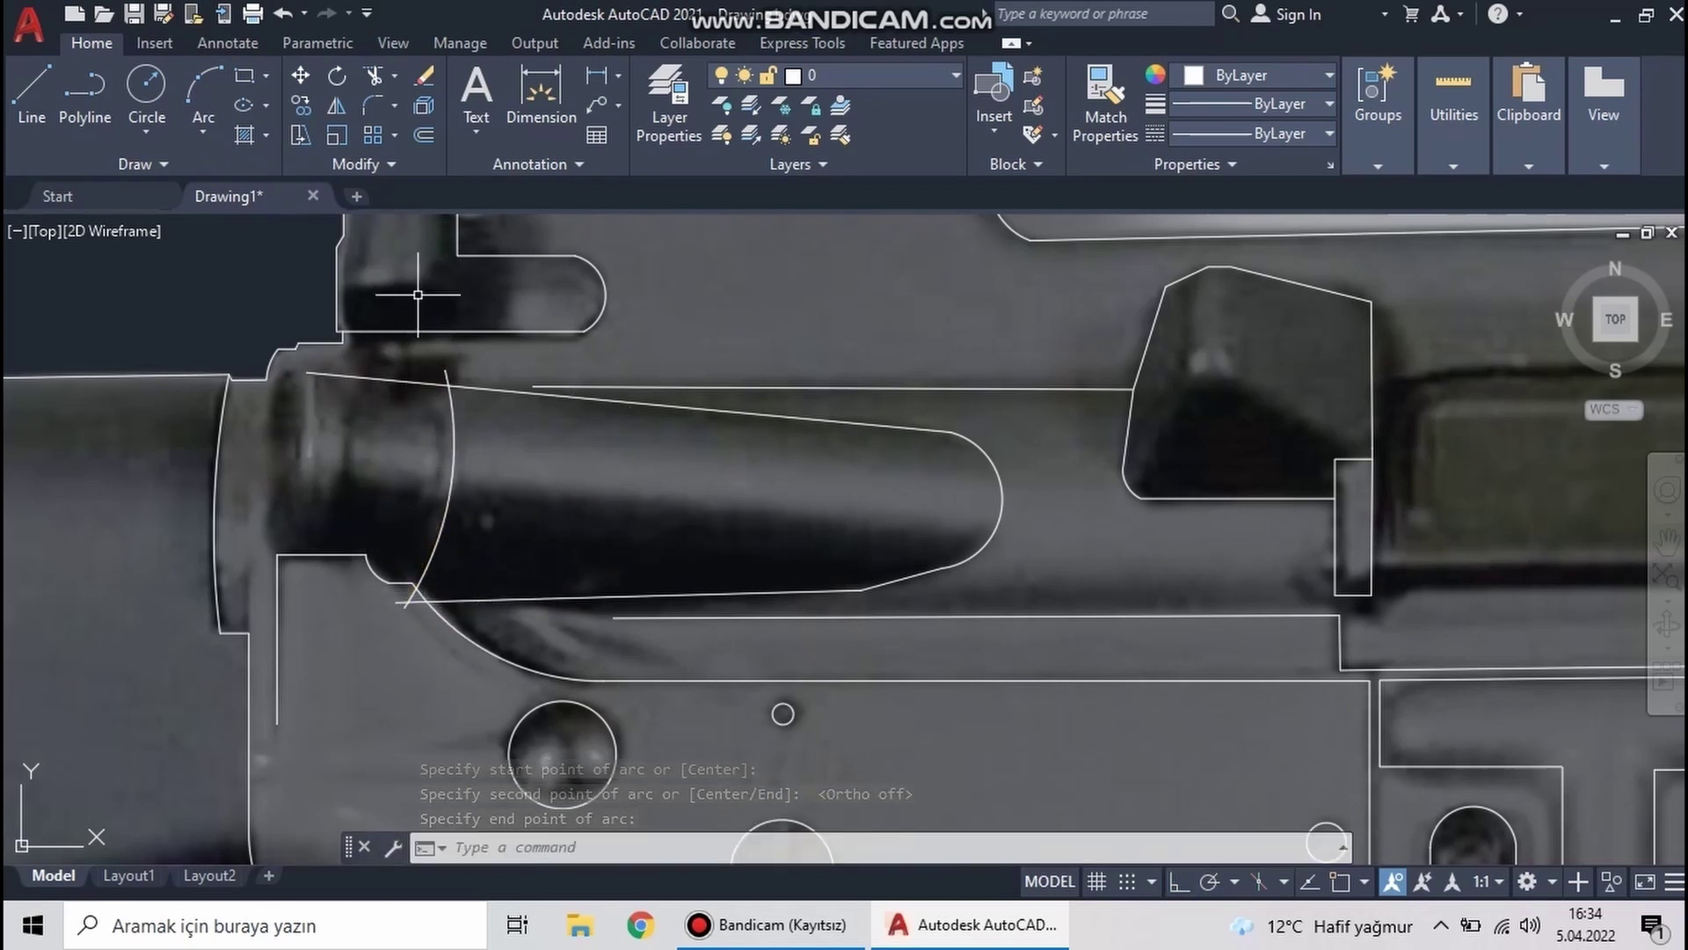
Add a second 3-point arc across the part's left end
{"action": "key", "text": "space"}
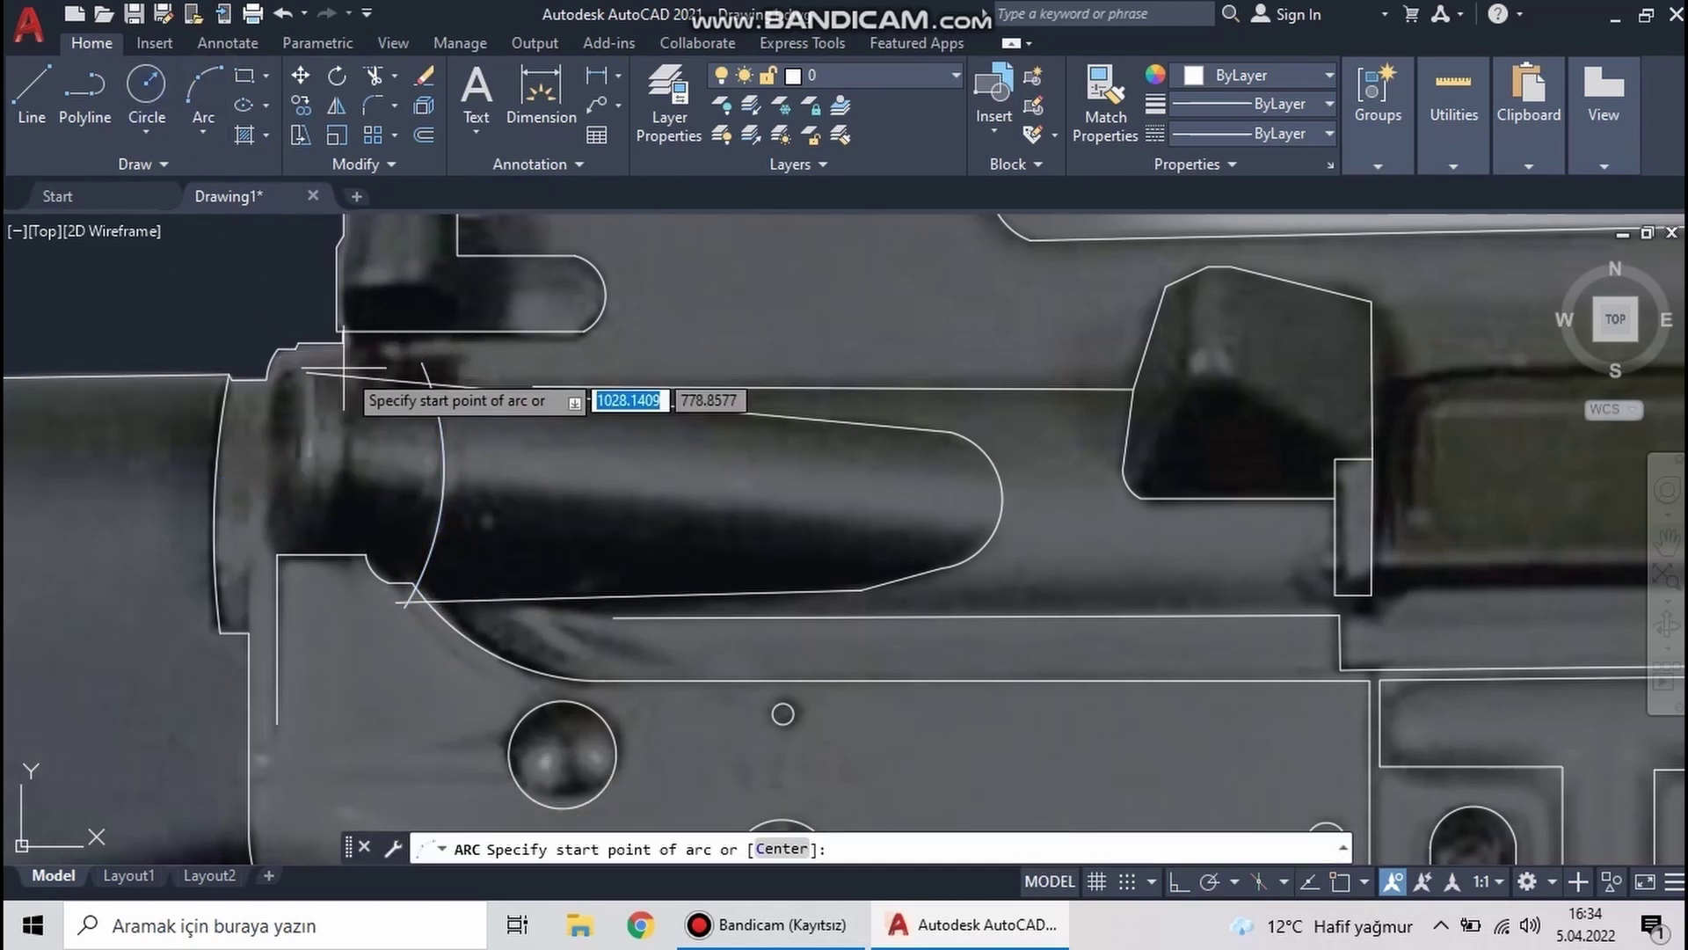
{"action": "left_click", "coordinate": [351, 371]}
{"action": "left_click", "coordinate": [347, 488]}
{"action": "left_click", "coordinate": [328, 597]}
Attempt a third arc from the receiver corner, then cancel it
{"action": "key", "text": "space"}
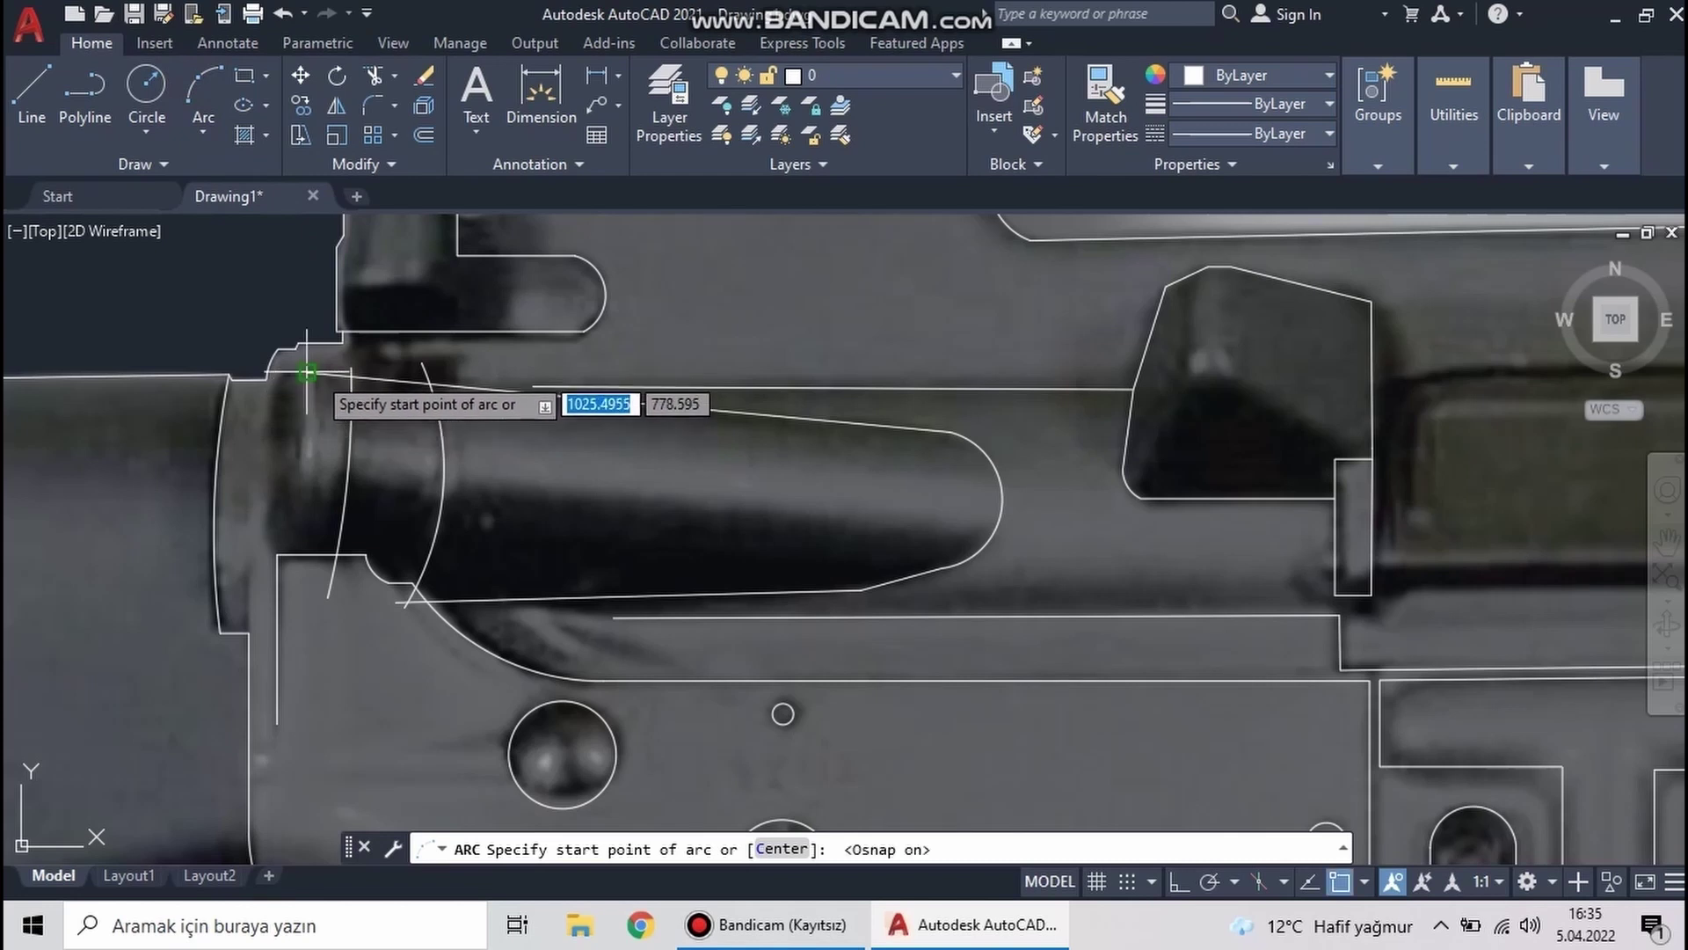
{"action": "left_click", "coordinate": [277, 554]}
{"action": "key", "text": "space"}
{"action": "left_click", "coordinate": [308, 369]}
{"action": "left_click", "coordinate": [281, 386]}
{"action": "scroll", "coordinate": [264, 369], "scroll_direction": "up", "scroll_amount": 3}
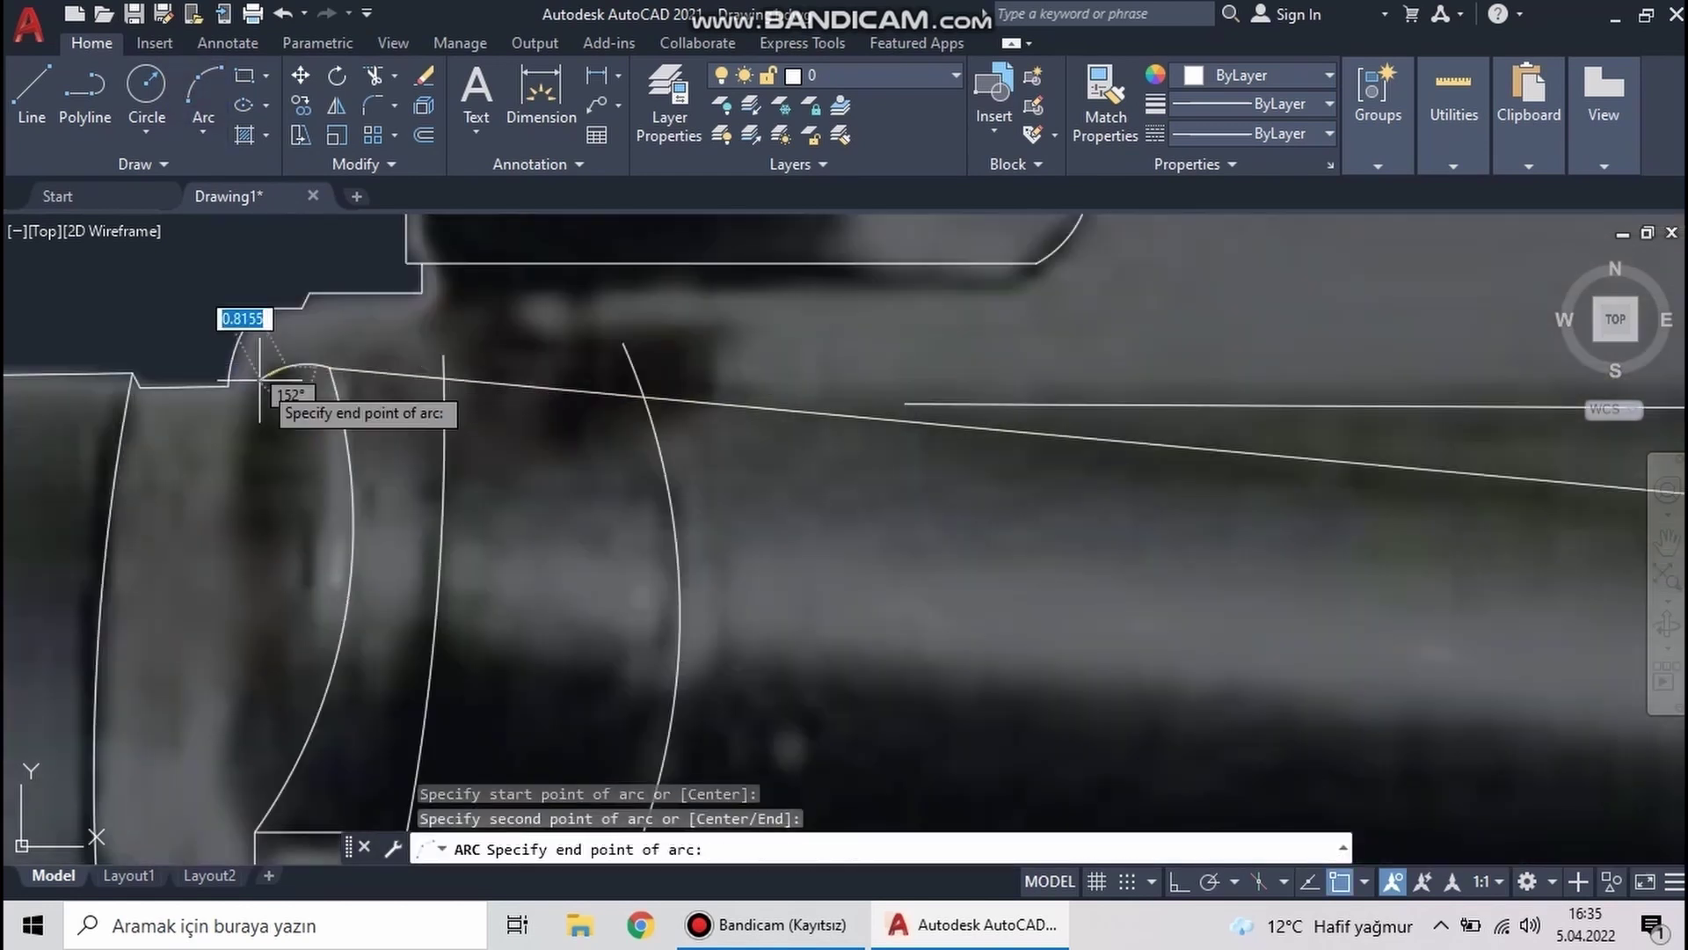
{"action": "key", "text": "Escape"}
{"action": "left_click", "coordinate": [203, 101]}
{"action": "left_click", "coordinate": [299, 427]}
{"action": "key", "text": "Escape"}
{"action": "scroll", "coordinate": [528, 493], "scroll_direction": "down", "scroll_amount": 5}
{"action": "scroll", "coordinate": [176, 616], "scroll_direction": "up", "scroll_amount": 5}
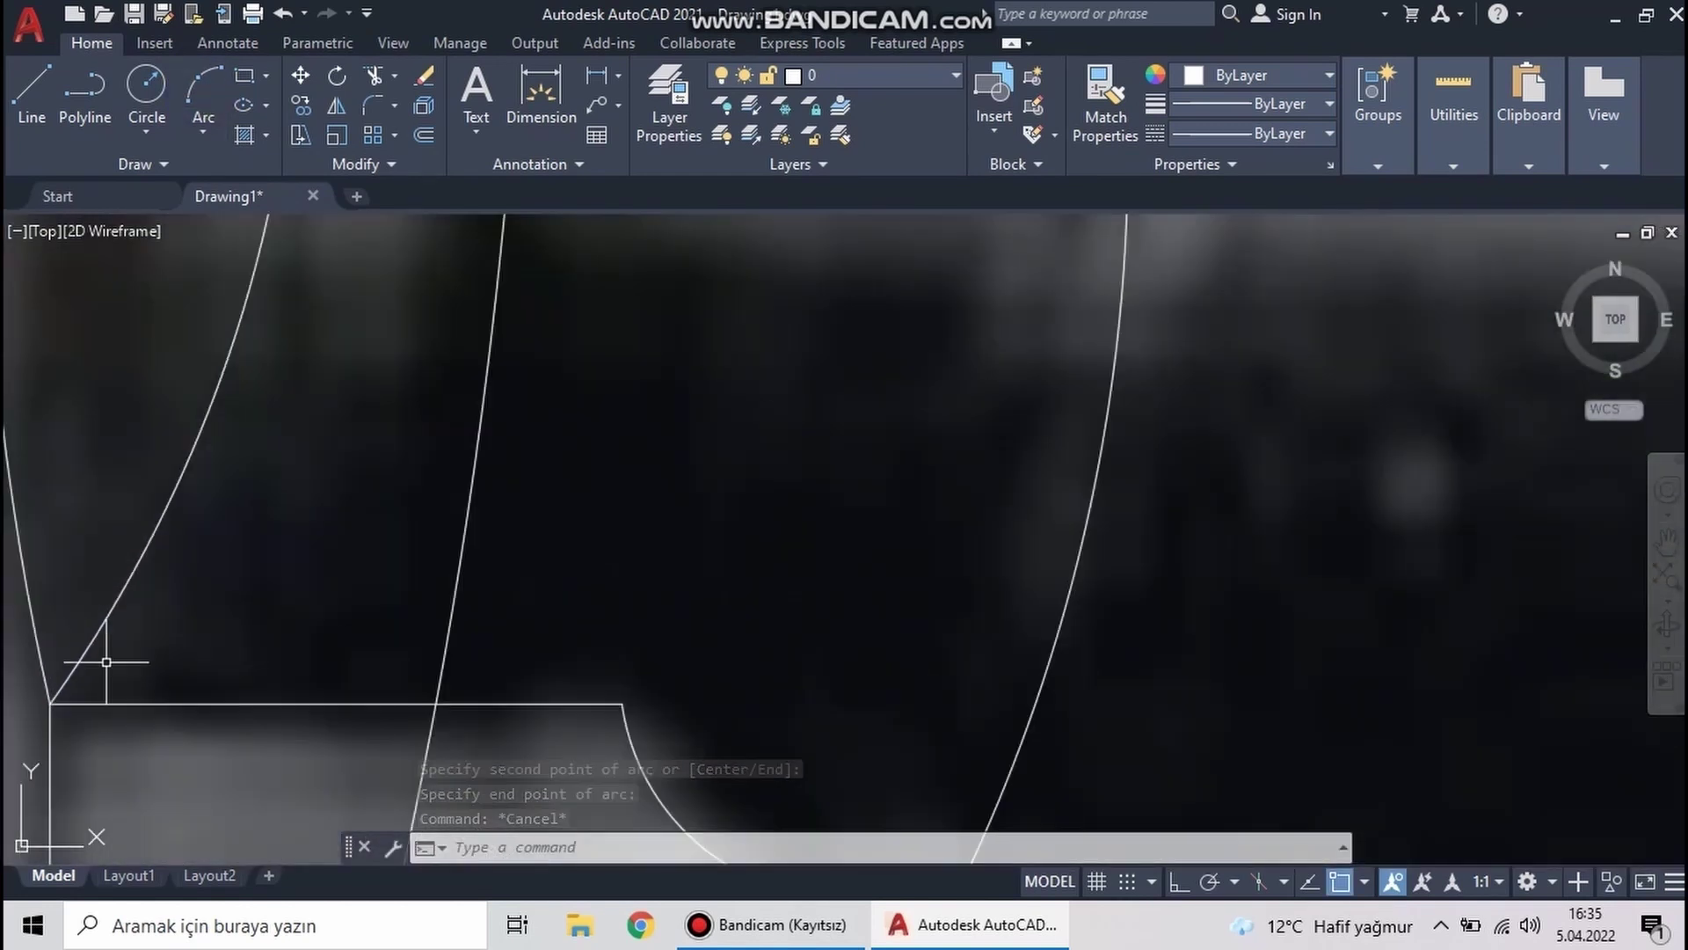
{"action": "scroll", "coordinate": [528, 528], "scroll_direction": "down", "scroll_amount": 4}
{"action": "scroll", "coordinate": [633, 490], "scroll_direction": "up", "scroll_amount": 3}
Stretch the horizontal line to the arc and trim the overhanging pieces
{"action": "left_click", "coordinate": [633, 489]}
{"action": "scroll", "coordinate": [924, 479], "scroll_direction": "up", "scroll_amount": 2}
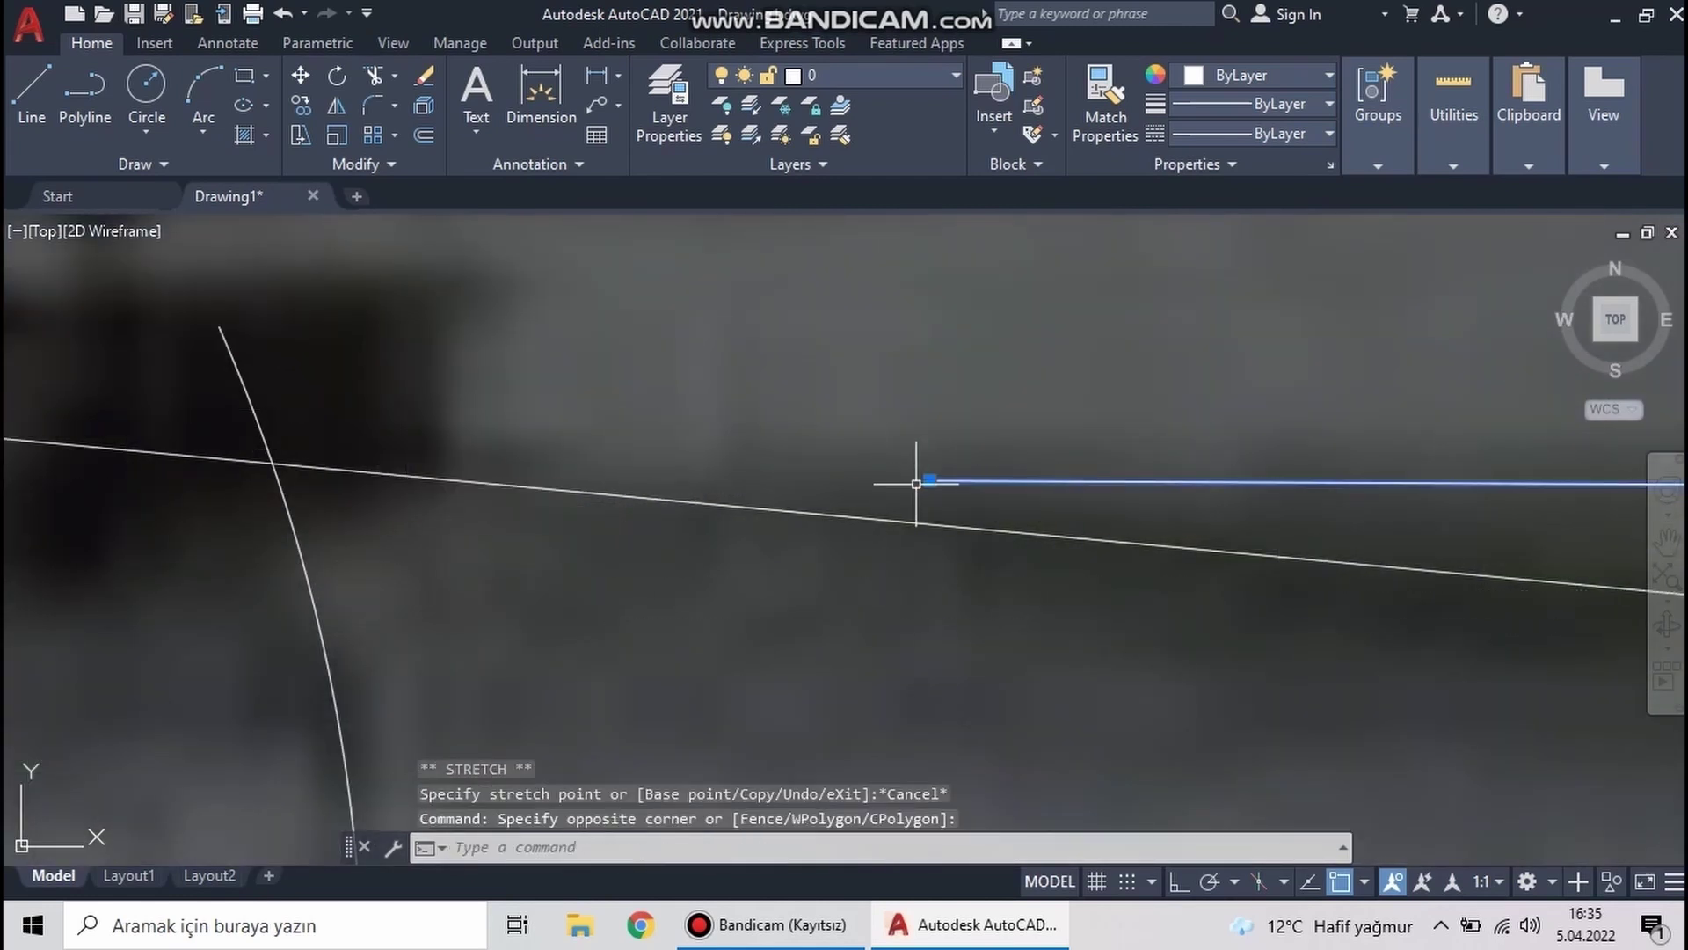
{"action": "scroll", "coordinate": [913, 491], "scroll_direction": "down", "scroll_amount": 1}
{"action": "left_click", "coordinate": [913, 491]}
{"action": "type", "text": "tr"}
{"action": "key", "text": "Return"}
{"action": "scroll", "coordinate": [806, 392], "scroll_direction": "up", "scroll_amount": 3}
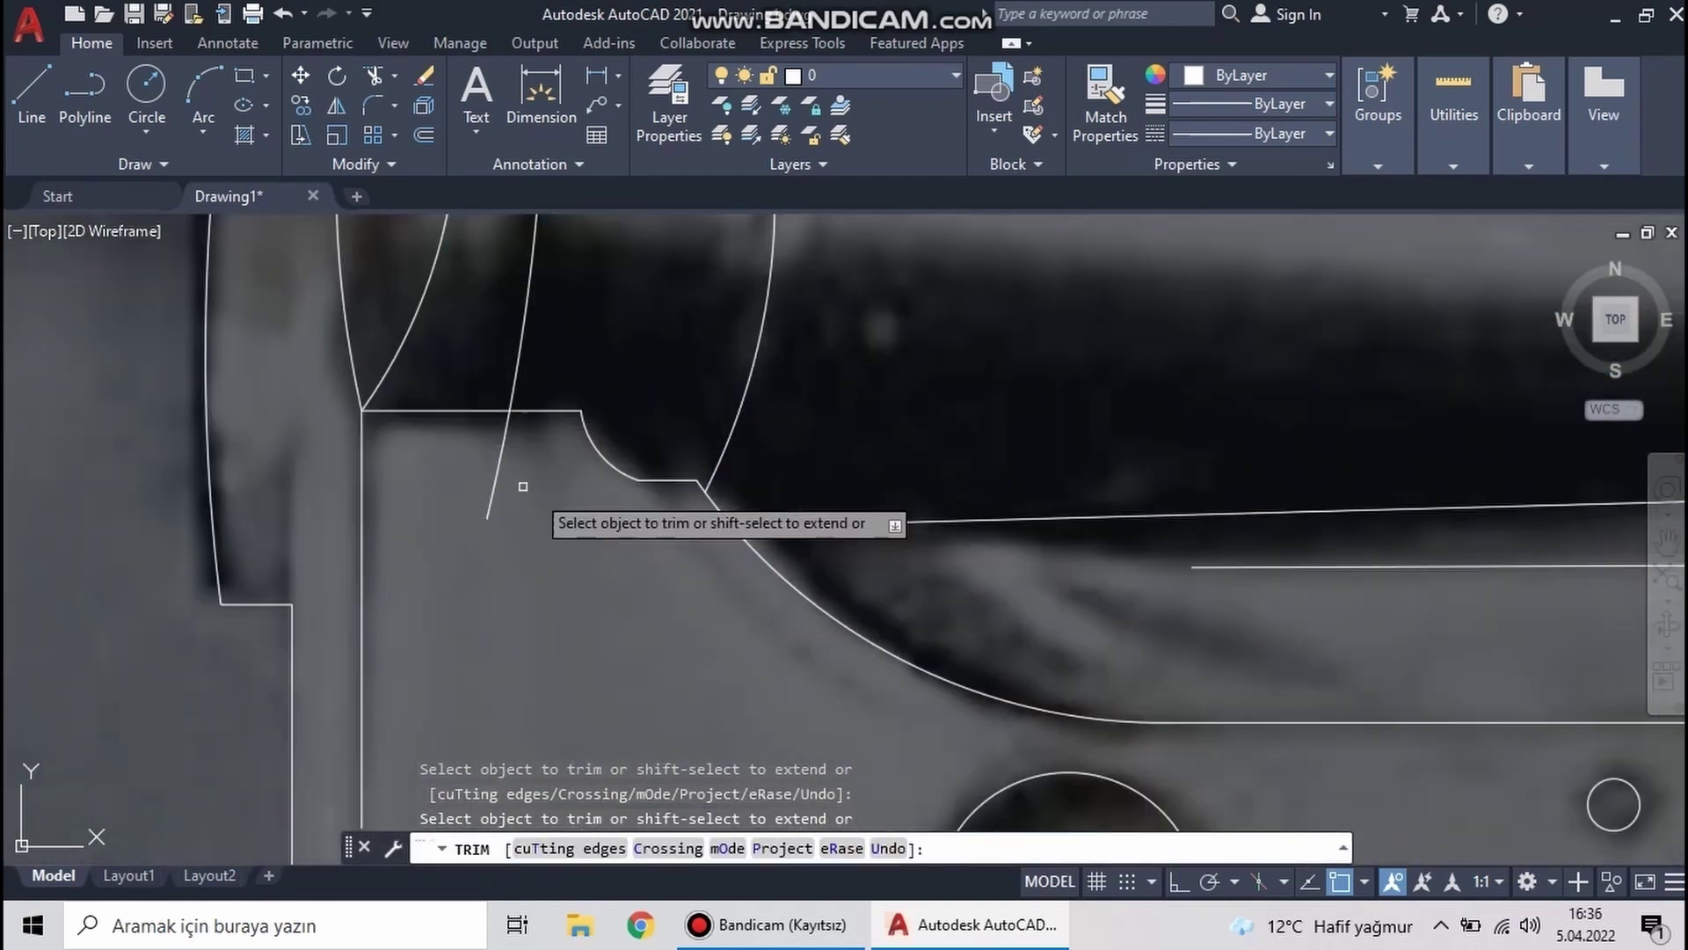
{"action": "left_click_drag", "start_coordinate": [557, 528], "coordinate": [529, 753]}
{"action": "middle_click_drag", "start_coordinate": [976, 518], "coordinate": [906, 459]}
{"action": "key", "text": "Escape"}
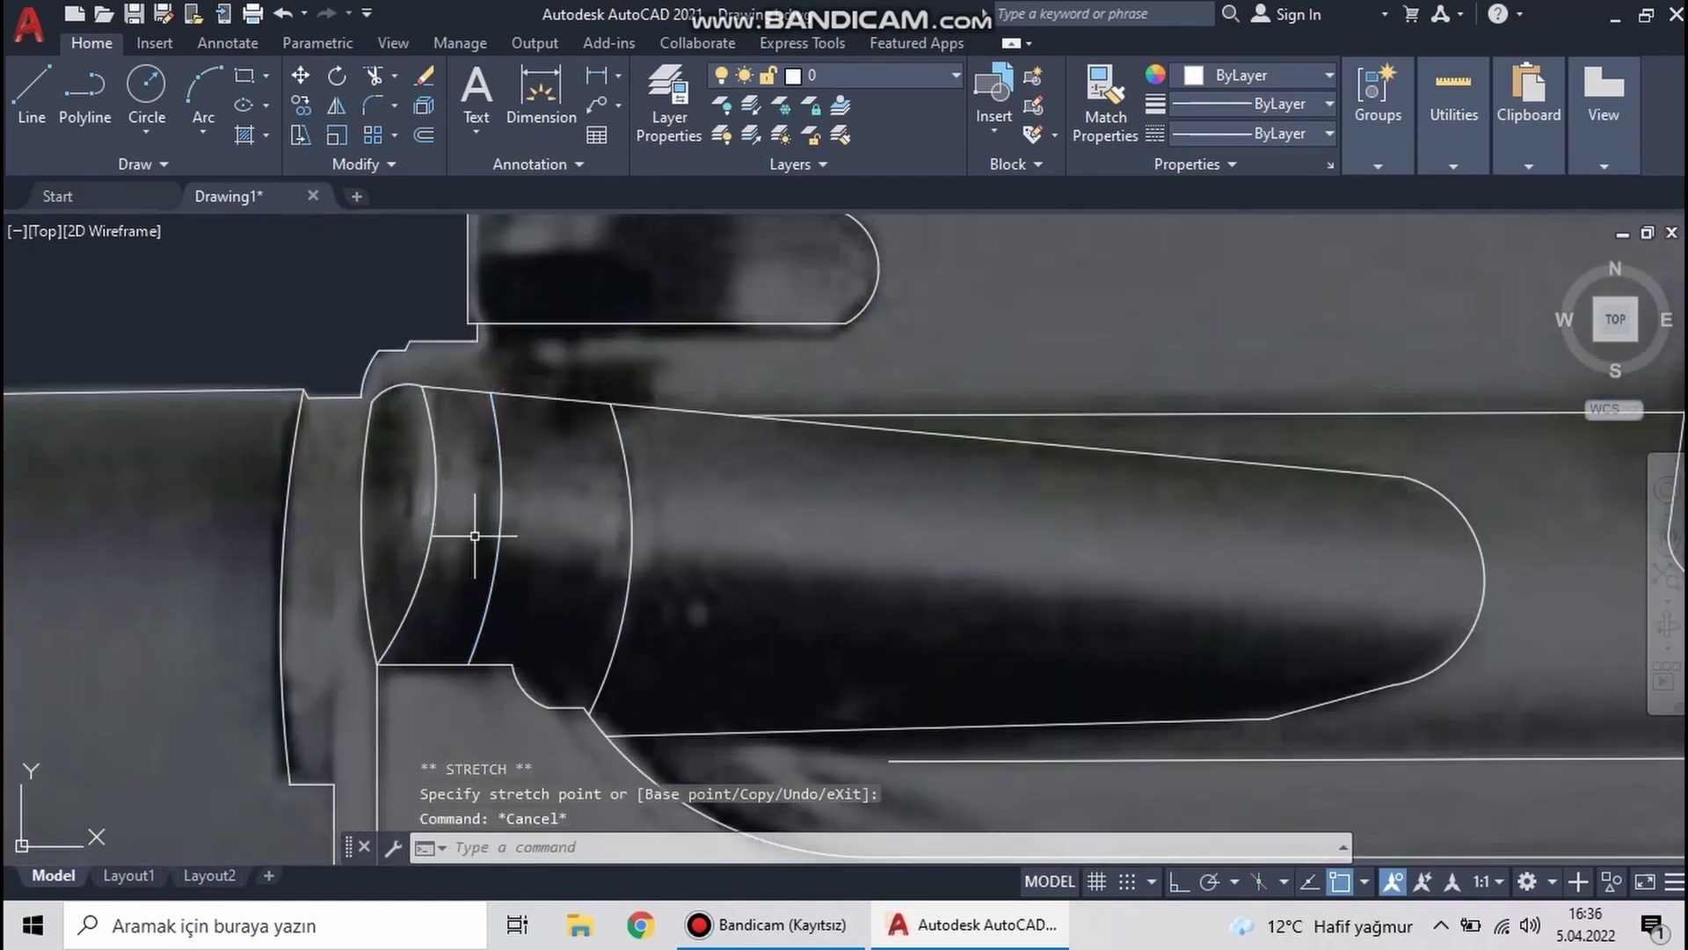
Stretch the arc end and the lower line's left end to the corner
{"action": "scroll", "coordinate": [387, 418], "scroll_direction": "up", "scroll_amount": 3}
{"action": "left_click", "coordinate": [388, 571]}
{"action": "key", "text": "Escape"}
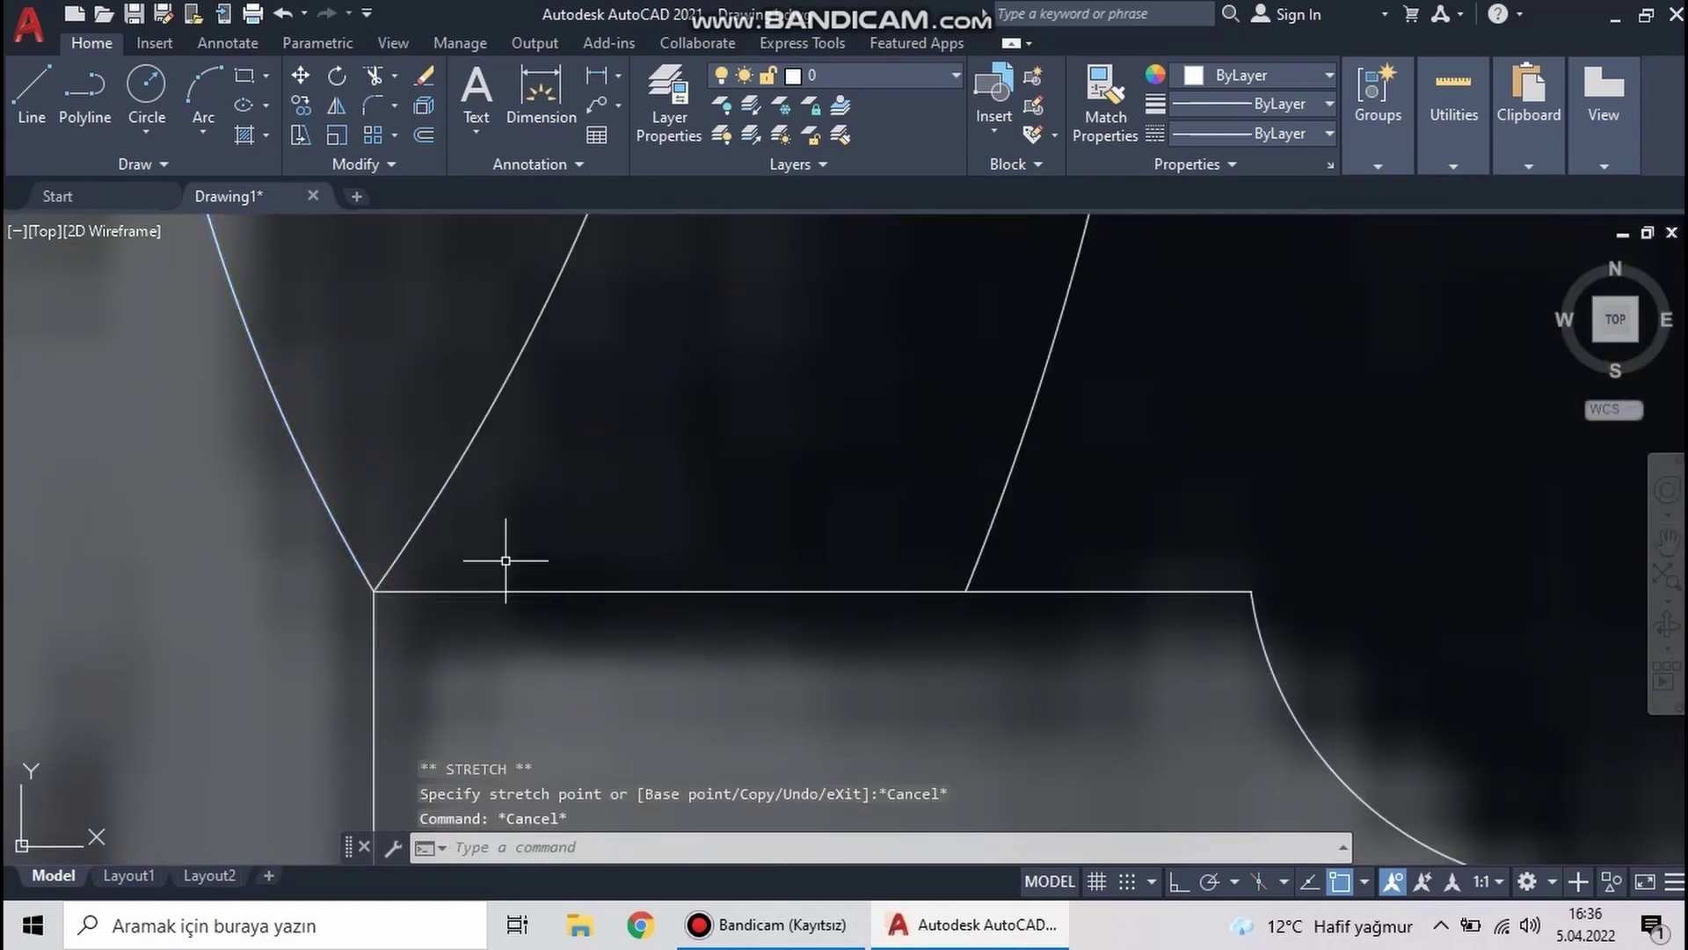
{"action": "scroll", "coordinate": [505, 557], "scroll_direction": "down", "scroll_amount": 3}
{"action": "scroll", "coordinate": [1006, 710], "scroll_direction": "up", "scroll_amount": 3}
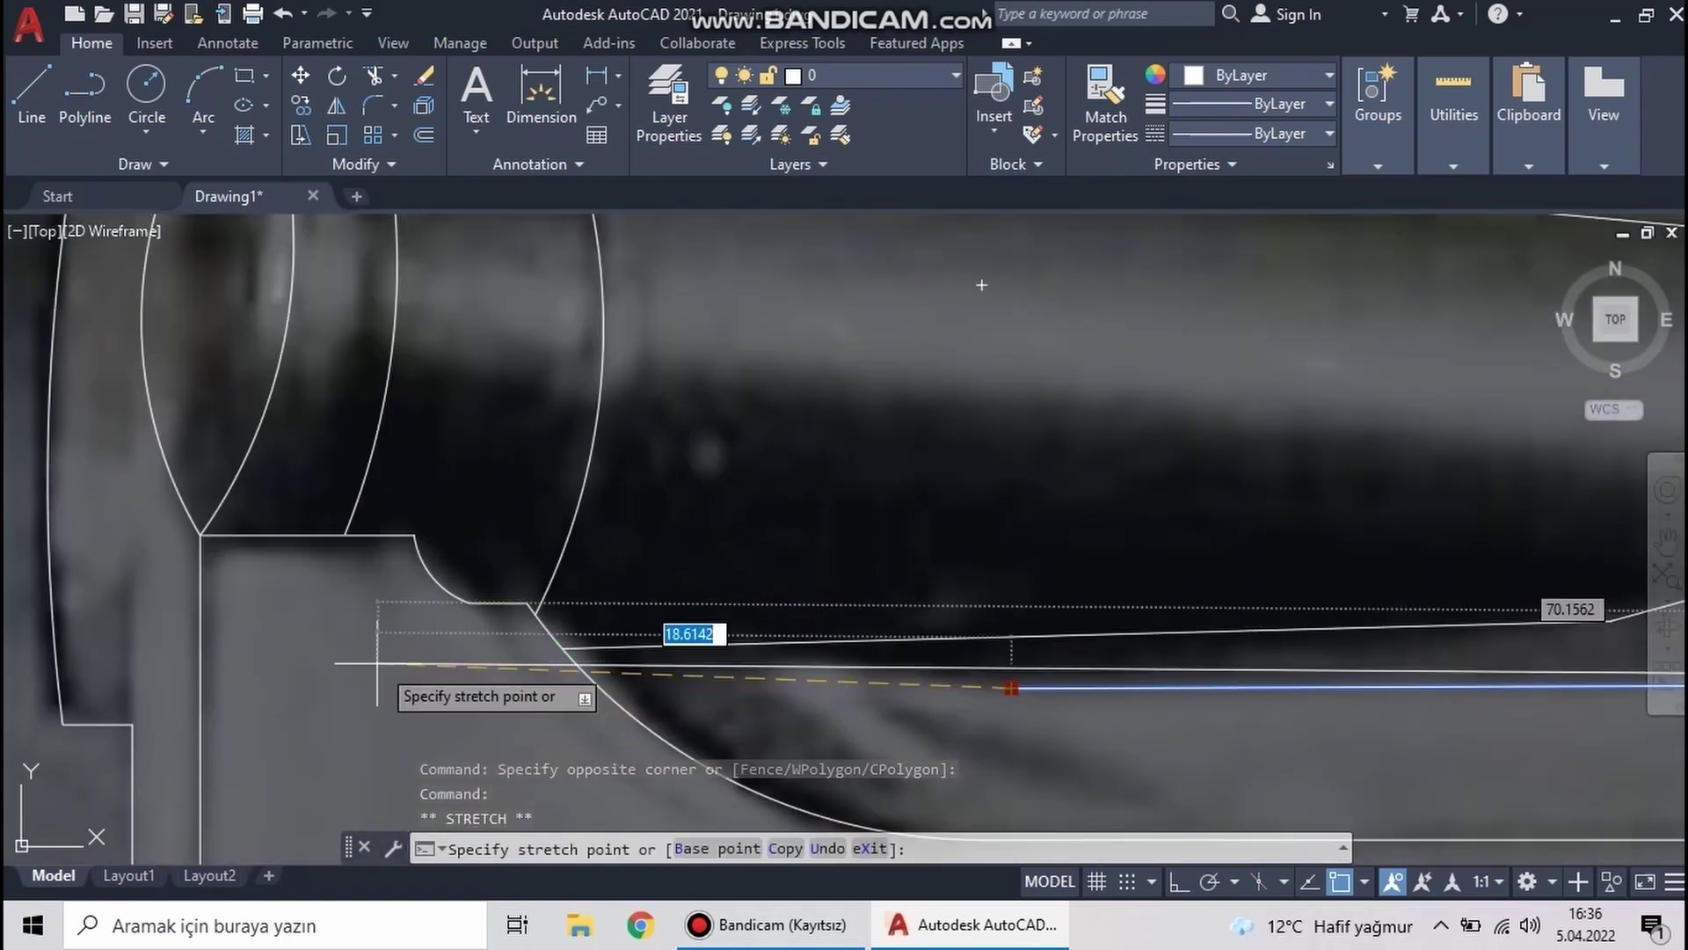
{"action": "left_click", "coordinate": [337, 630]}
{"action": "key", "text": "Escape"}
{"action": "type", "text": "t"}
{"action": "key", "text": "Return"}
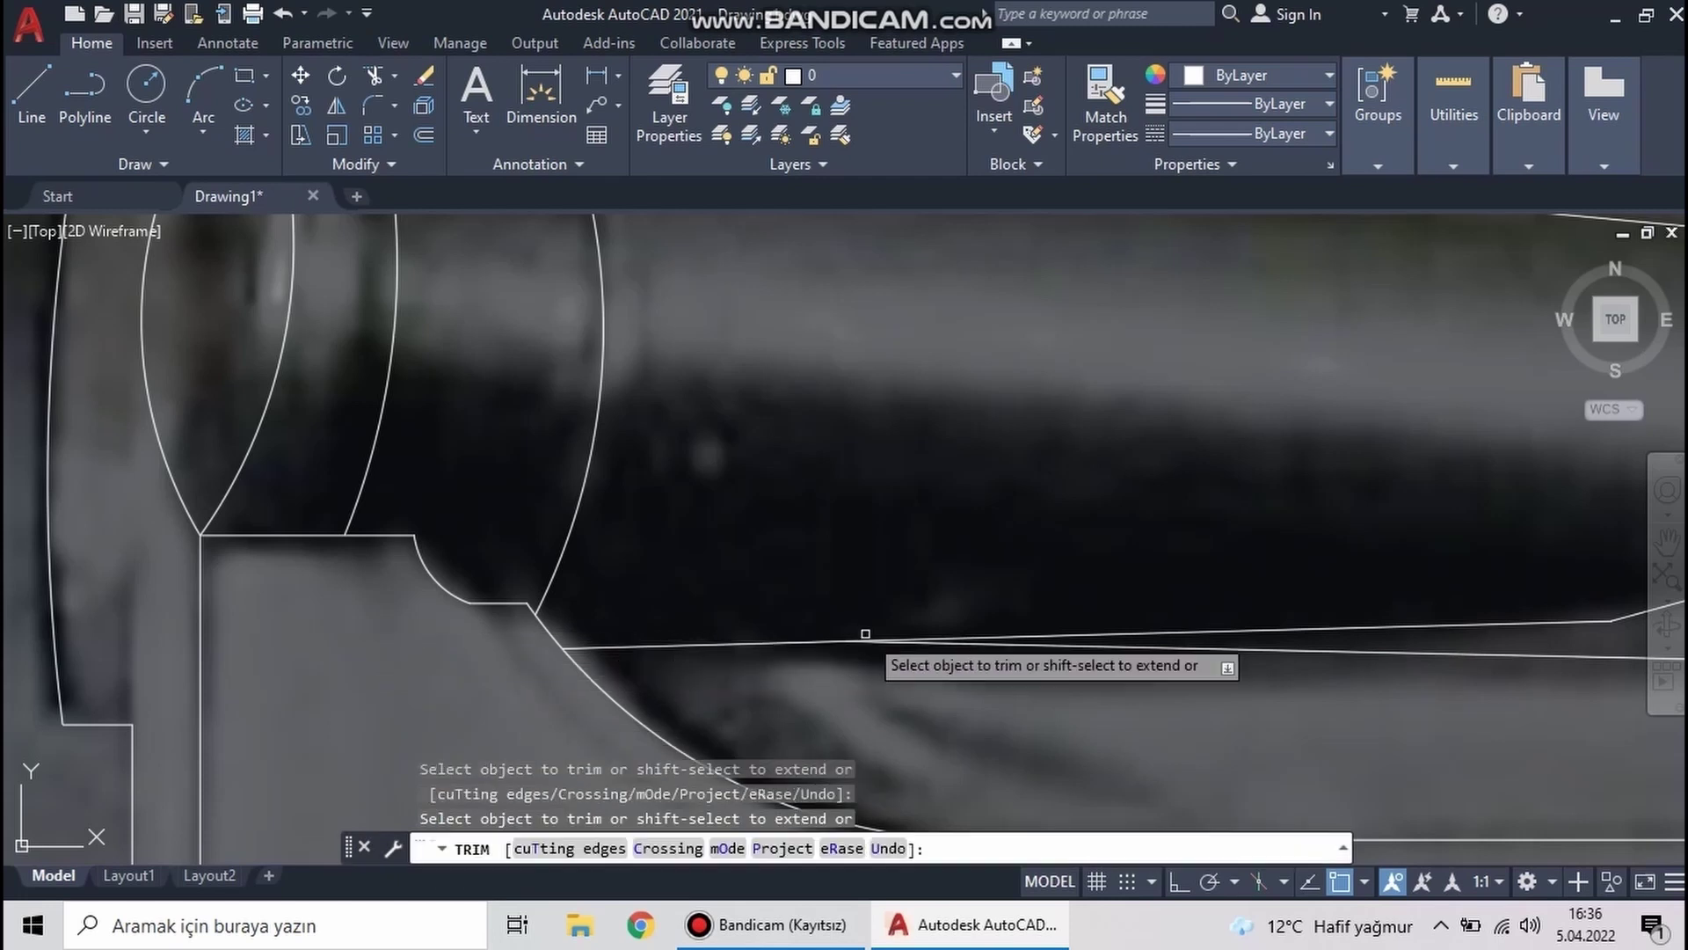
{"action": "scroll", "coordinate": [880, 656], "scroll_direction": "down", "scroll_amount": 5}
{"action": "key", "text": "Escape"}
{"action": "scroll", "coordinate": [1090, 747], "scroll_direction": "down", "scroll_amount": 2}
{"action": "scroll", "coordinate": [448, 517], "scroll_direction": "up", "scroll_amount": 10}
Select the lower outline line for adjustment and start another TRIM
{"action": "left_click", "coordinate": [490, 423]}
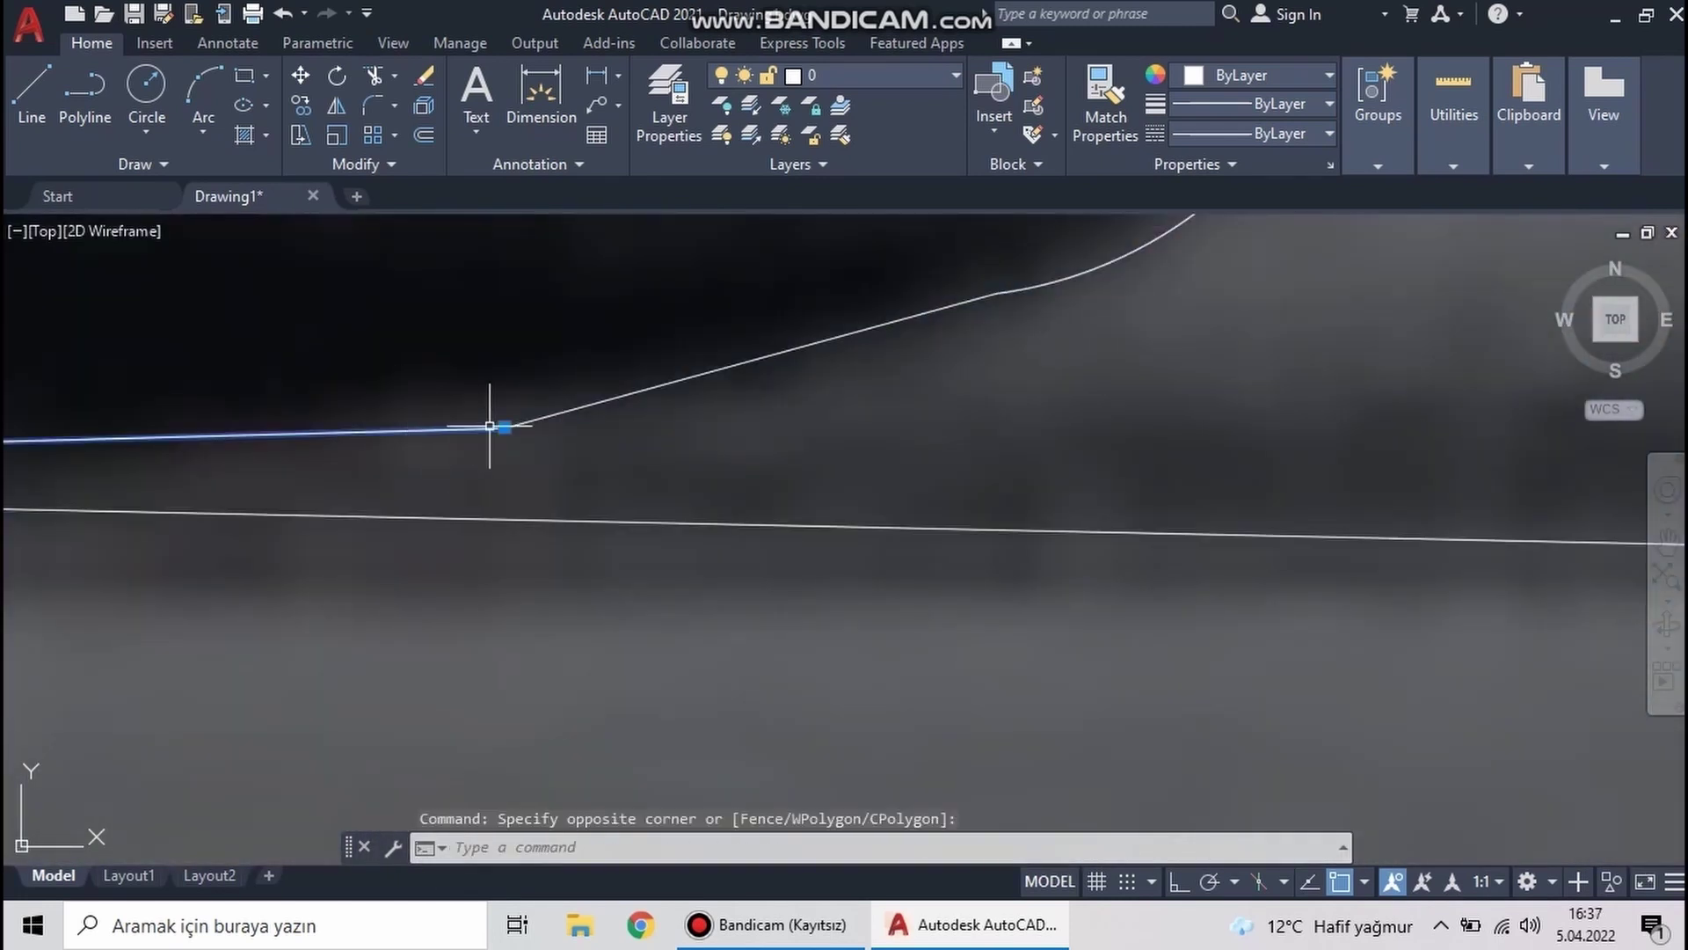
{"action": "left_click", "coordinate": [953, 347]}
{"action": "key", "text": "Escape"}
{"action": "type", "text": "tr"}
{"action": "key", "text": "Return"}
Draw the ejection port's top edge to its right side
{"action": "key", "text": "Escape"}
{"action": "key", "text": "Escape"}
{"action": "scroll", "coordinate": [703, 545], "scroll_direction": "down", "scroll_amount": 5}
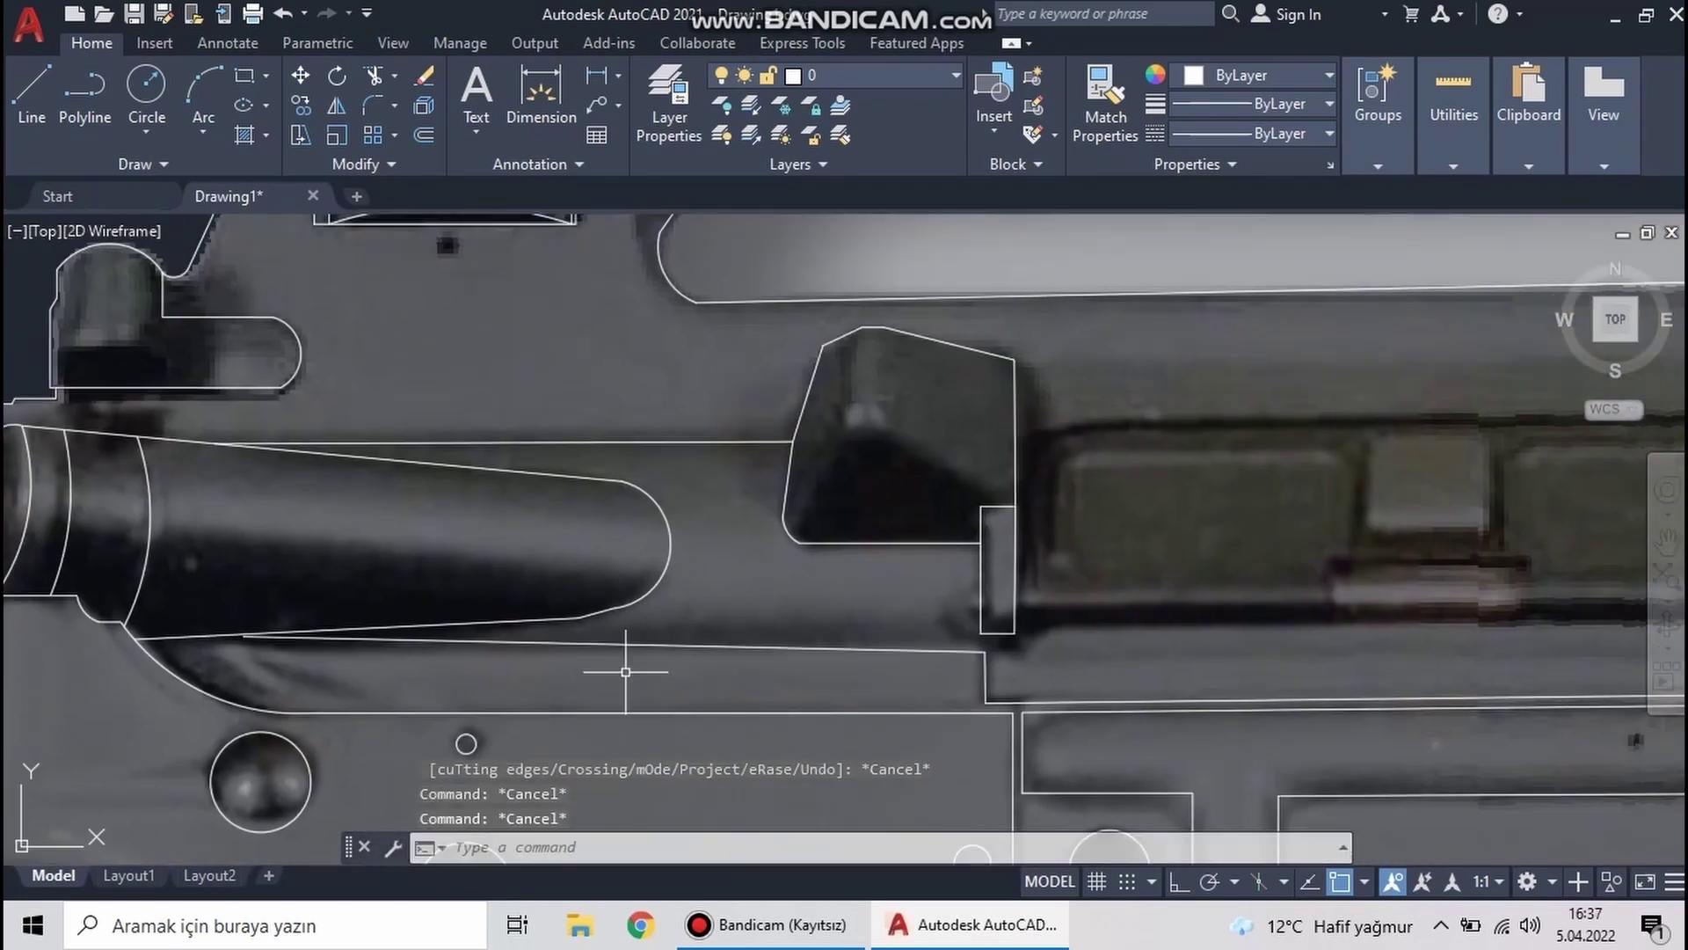
{"action": "scroll", "coordinate": [445, 583], "scroll_direction": "up", "scroll_amount": 5}
{"action": "scroll", "coordinate": [370, 510], "scroll_direction": "up", "scroll_amount": 3}
{"action": "type", "text": "l"}
{"action": "key", "text": "Return"}
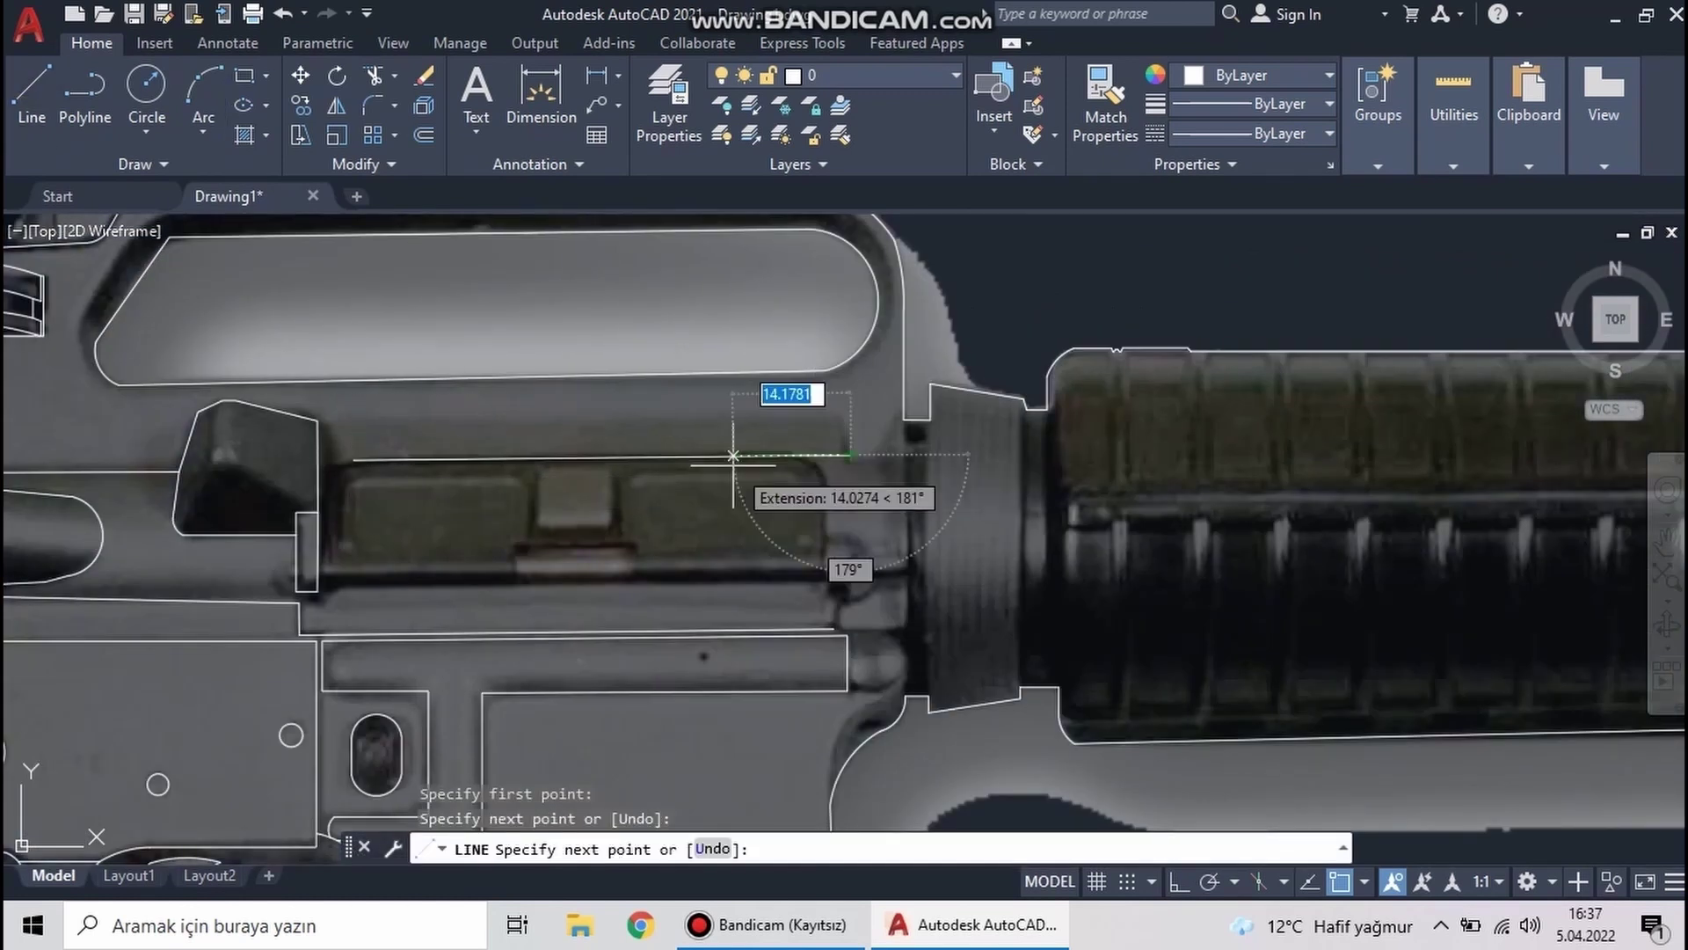
{"action": "key", "text": "Escape"}
{"action": "left_click", "coordinate": [616, 458]}
Copy the top edge down as the port's bottom edge and round its corner
{"action": "left_click", "coordinate": [850, 454]}
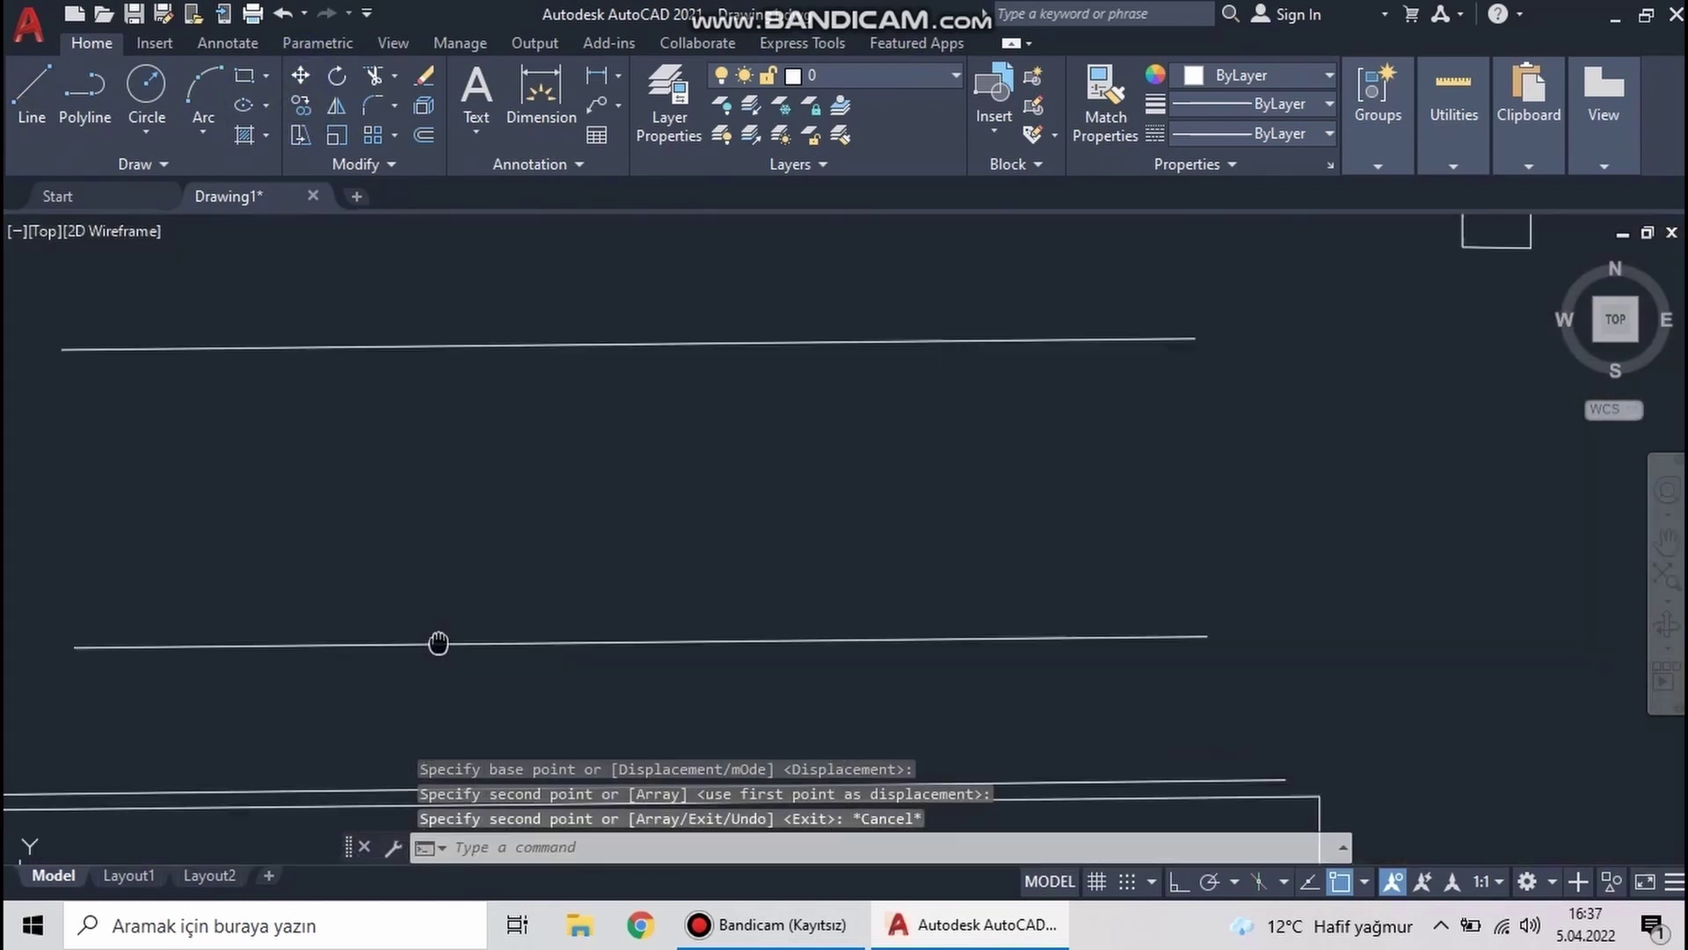
{"action": "scroll", "coordinate": [555, 308], "scroll_direction": "up", "scroll_amount": 4}
{"action": "left_click", "coordinate": [1174, 682]}
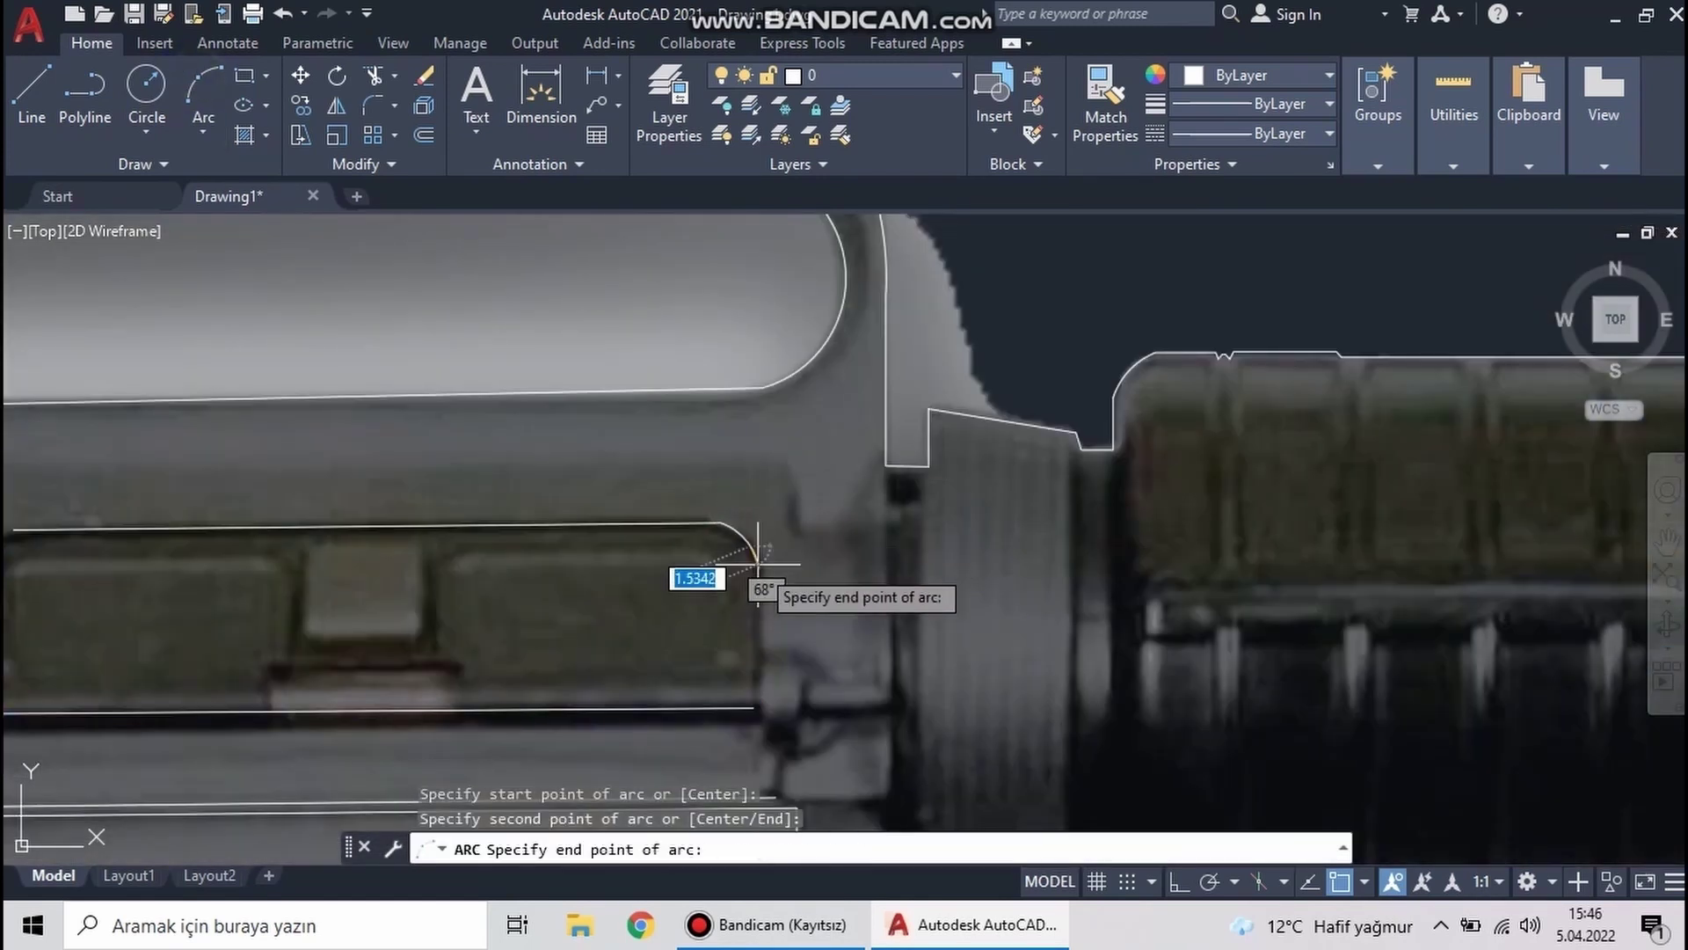
{"action": "left_click", "coordinate": [754, 572]}
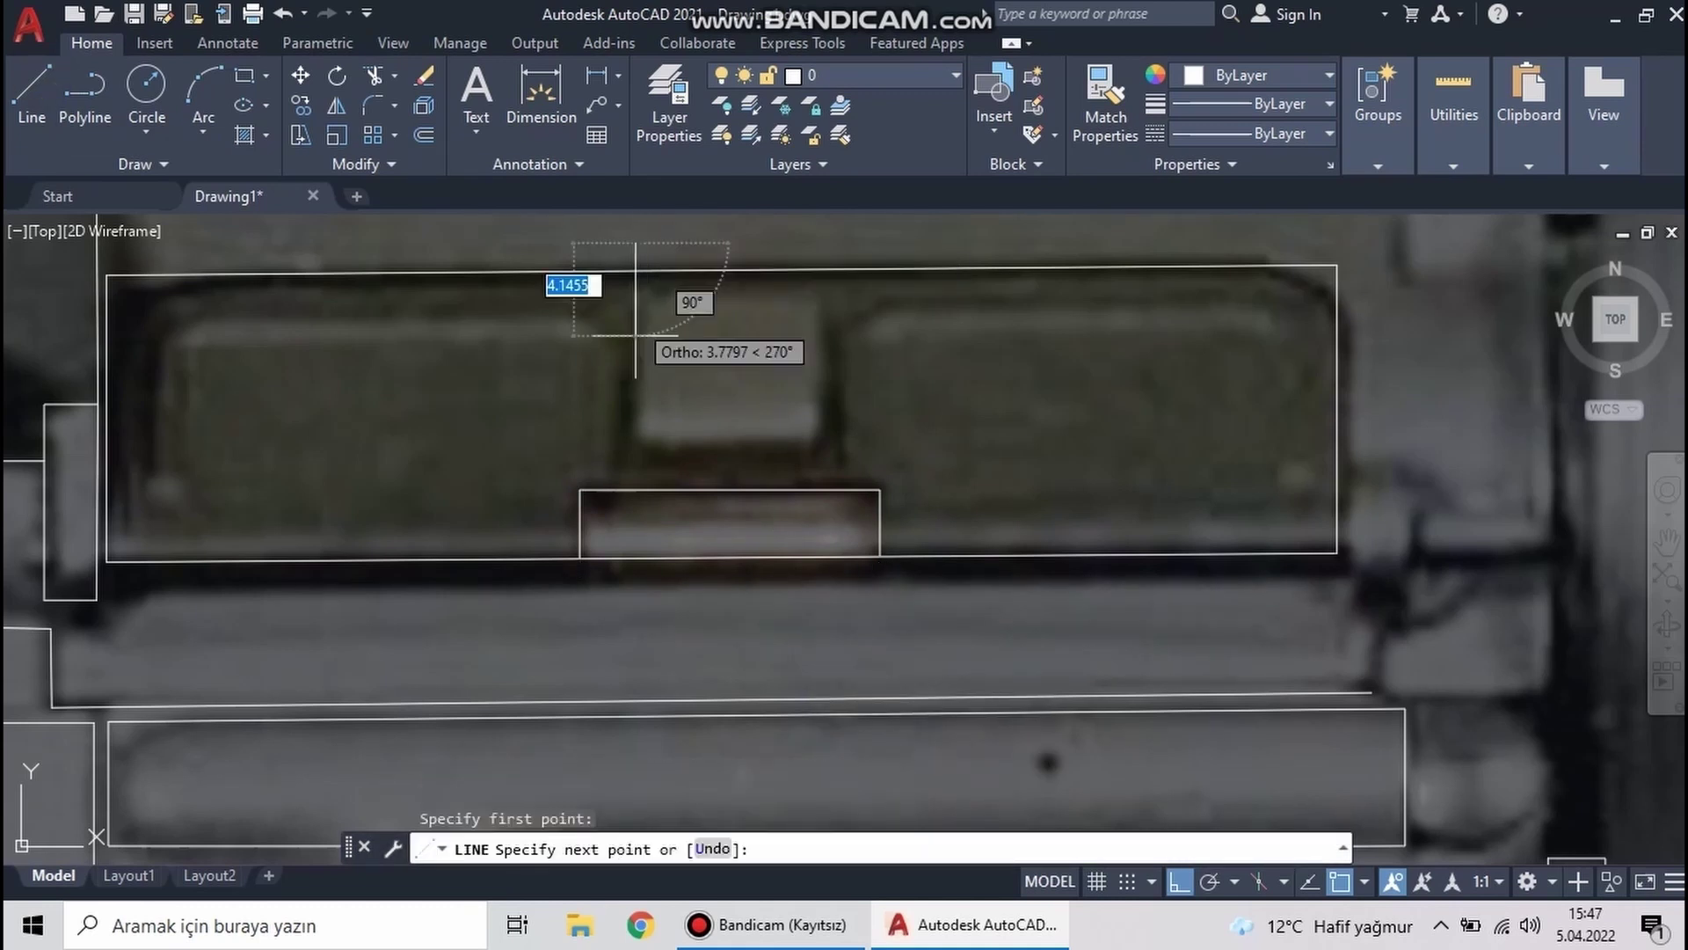
Trace a three-point arc along the ring's top edge
{"action": "scroll", "coordinate": [904, 376], "scroll_direction": "up", "scroll_amount": 3}
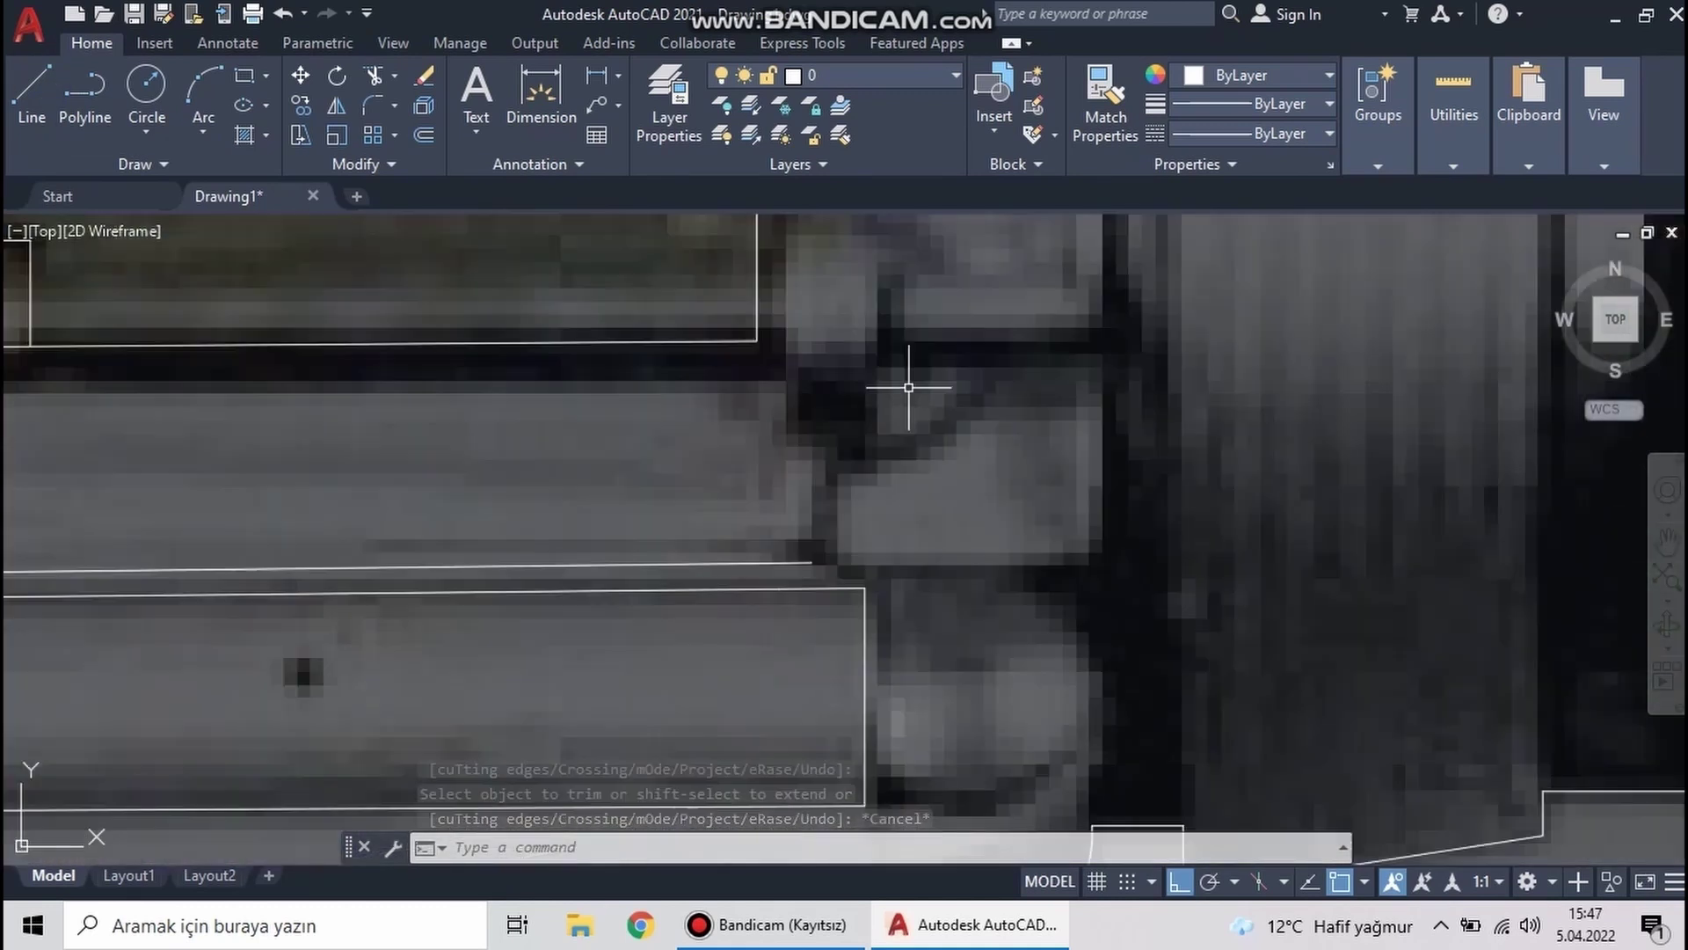
{"action": "scroll", "coordinate": [904, 377], "scroll_direction": "down", "scroll_amount": 5}
{"action": "scroll", "coordinate": [732, 505], "scroll_direction": "up", "scroll_amount": 2}
{"action": "type", "text": "a"}
{"action": "key", "text": "Return"}
{"action": "scroll", "coordinate": [754, 403], "scroll_direction": "up", "scroll_amount": 3}
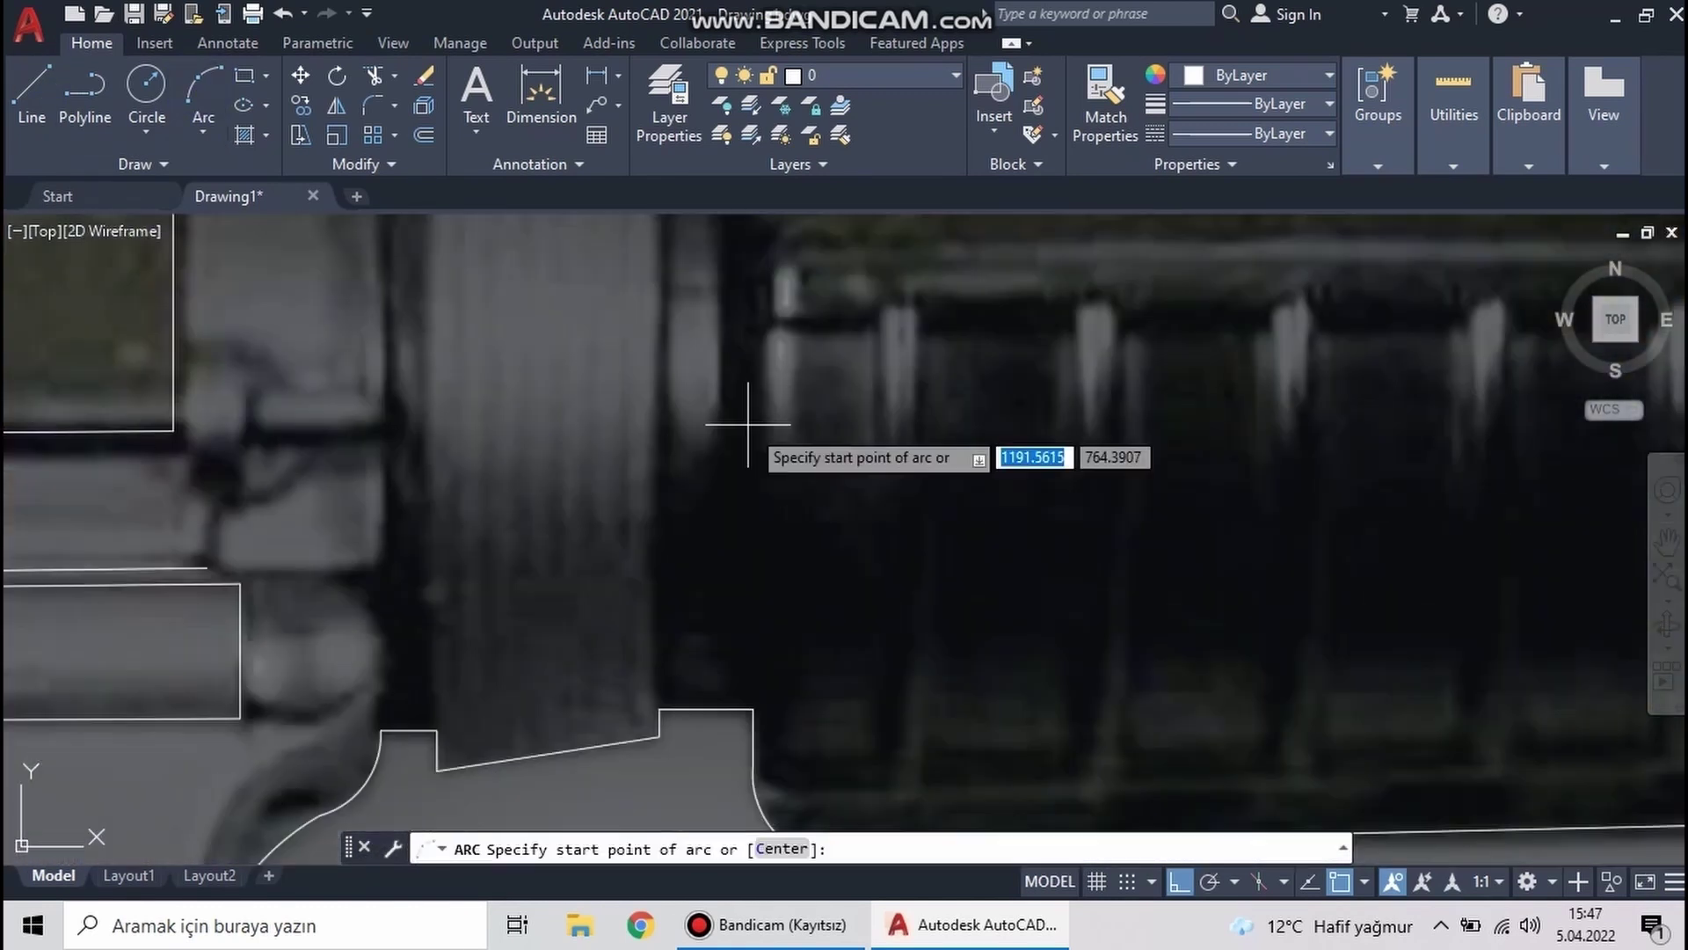
{"action": "left_click", "coordinate": [689, 533]}
{"action": "left_click", "coordinate": [651, 598]}
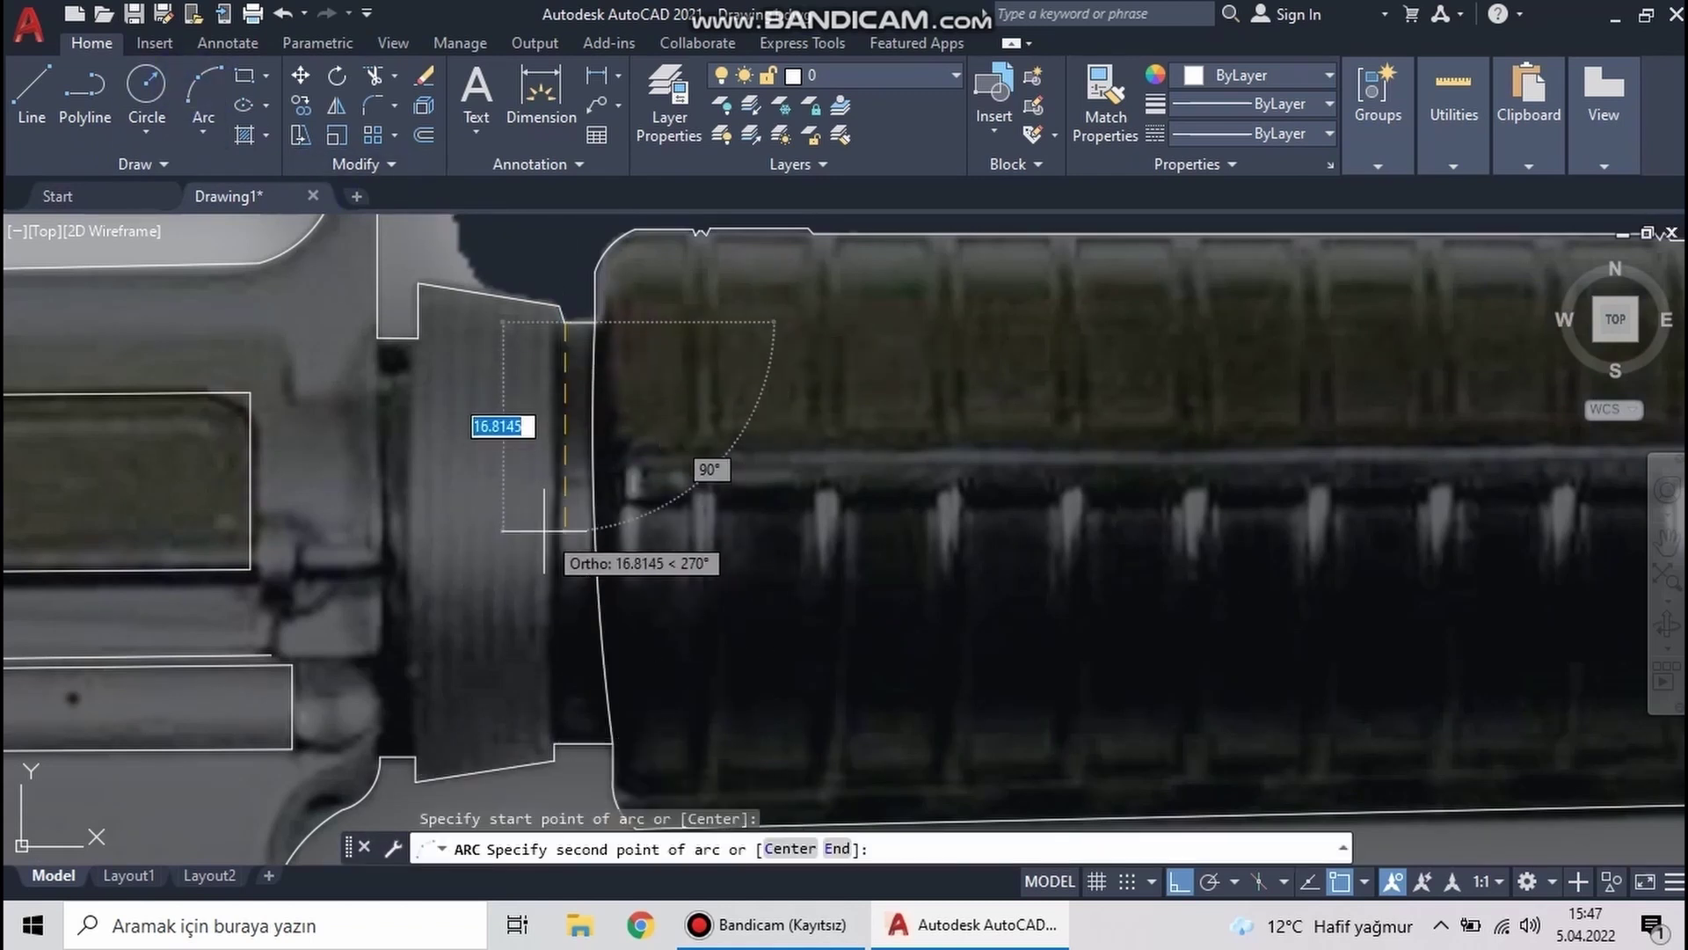
{"action": "left_click", "coordinate": [555, 758]}
{"action": "scroll", "coordinate": [566, 528], "scroll_direction": "down", "scroll_amount": 3}
{"action": "scroll", "coordinate": [565, 528], "scroll_direction": "up", "scroll_amount": 4}
{"action": "scroll", "coordinate": [667, 557], "scroll_direction": "down", "scroll_amount": 1}
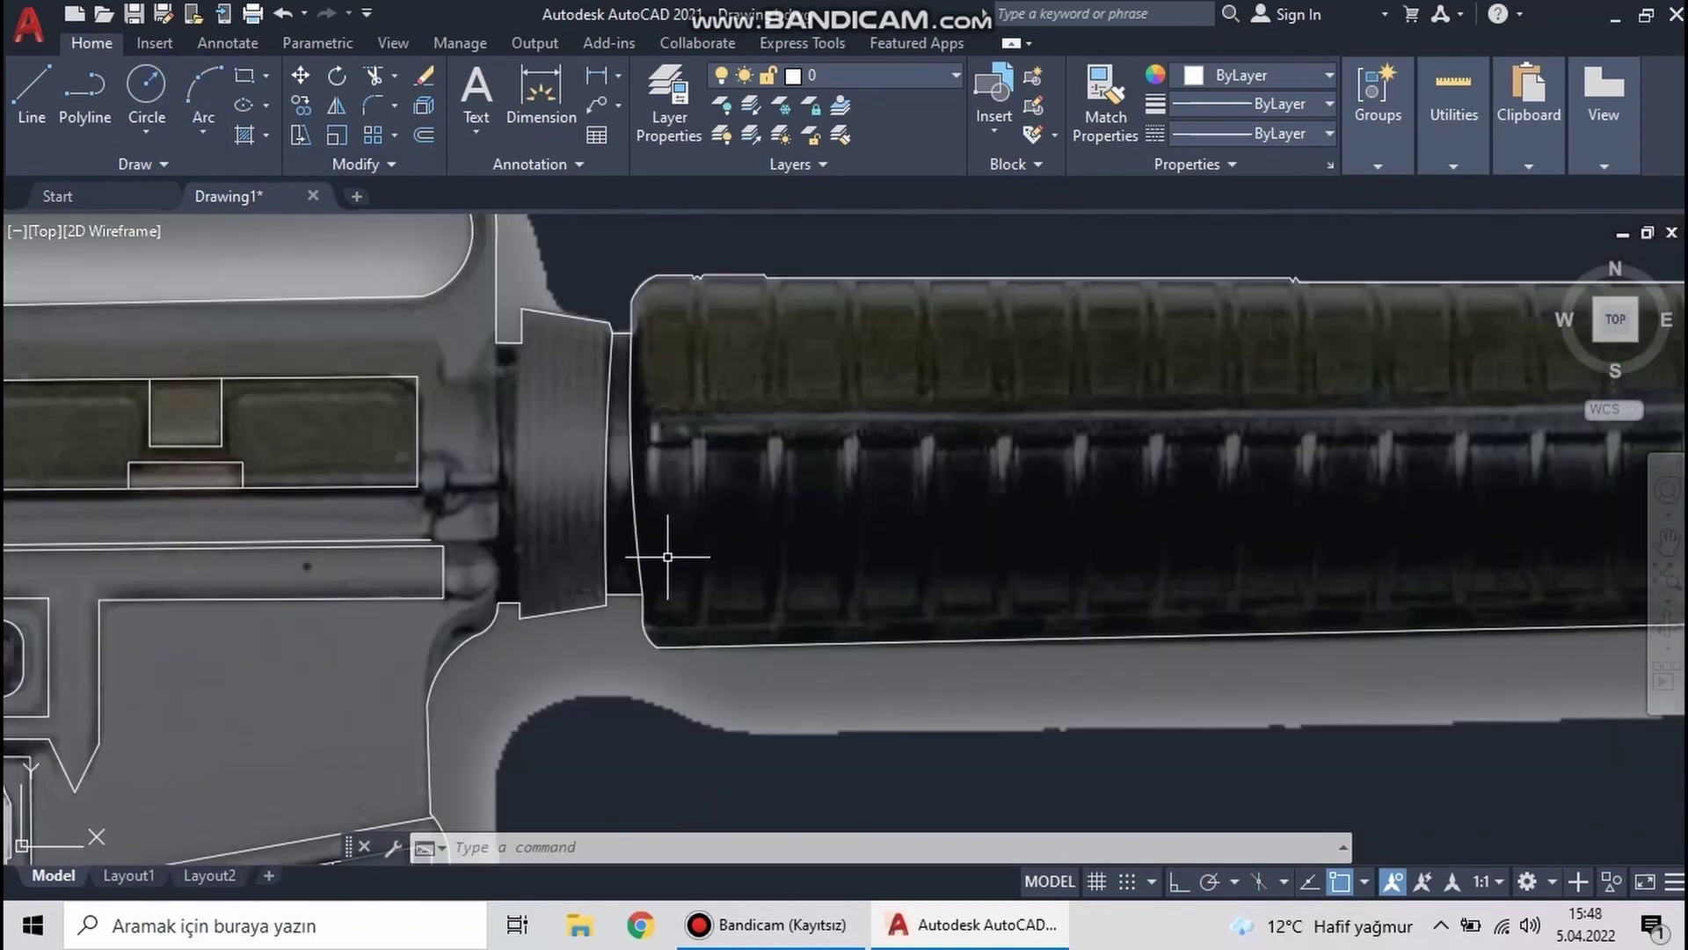
{"action": "scroll", "coordinate": [570, 334], "scroll_direction": "up", "scroll_amount": 2}
Start another arc, then try grip-stretching a corner of the ring outline
{"action": "type", "text": "a"}
{"action": "key", "text": "Return"}
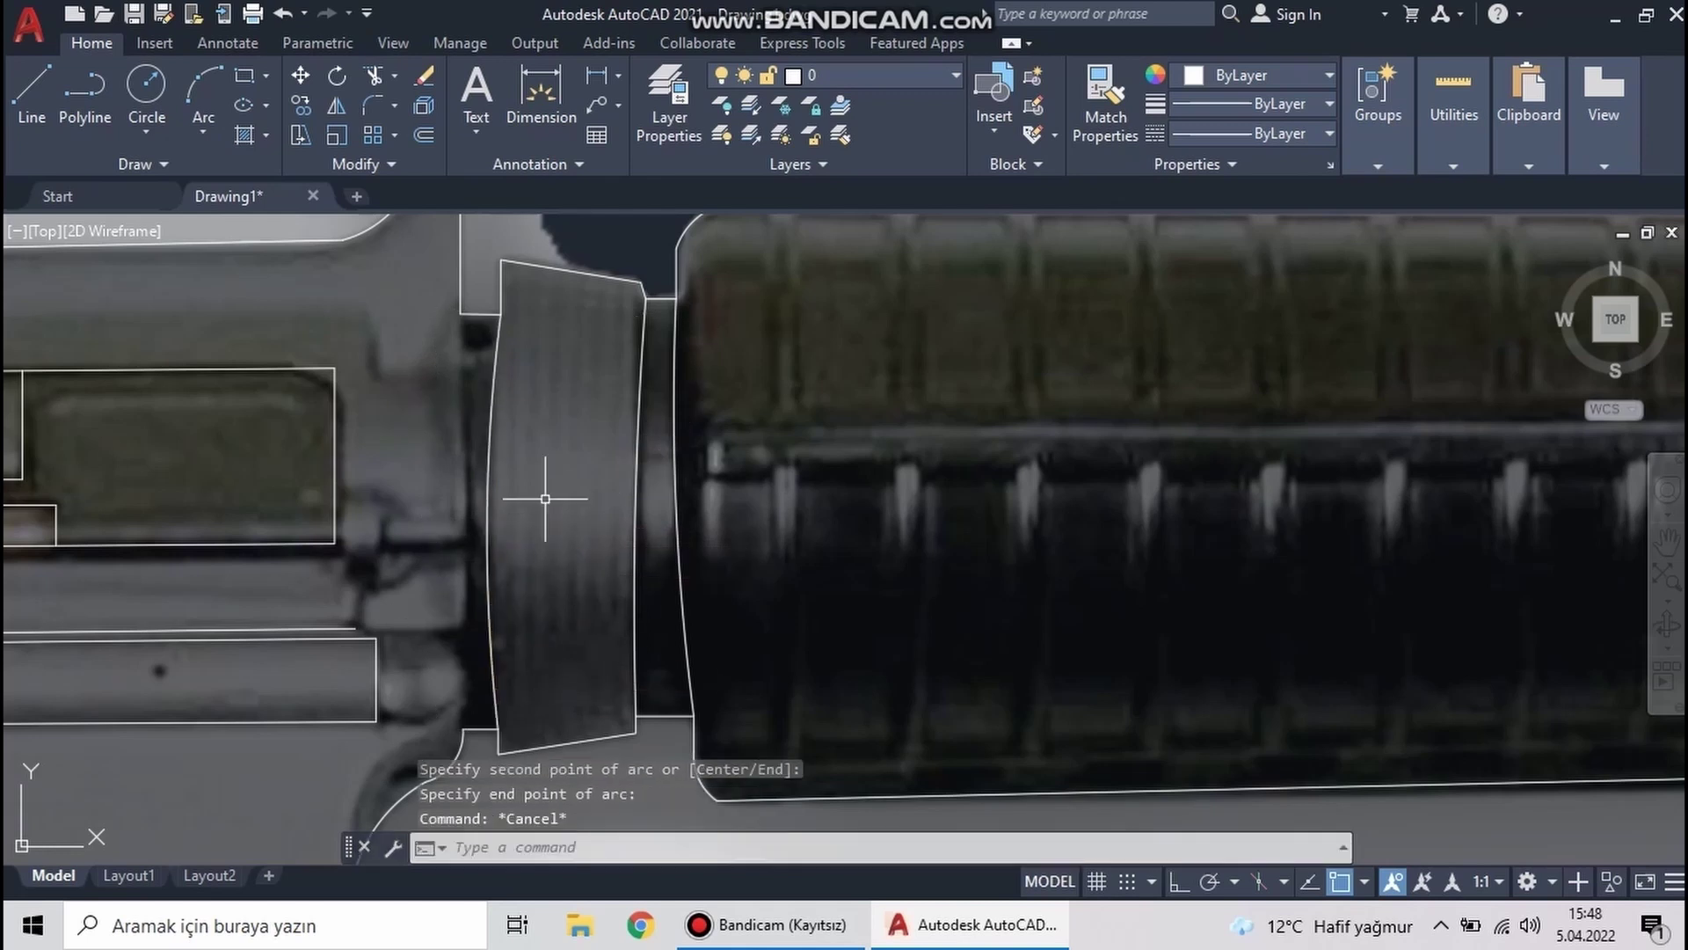
{"action": "scroll", "coordinate": [528, 493], "scroll_direction": "down", "scroll_amount": 1}
{"action": "scroll", "coordinate": [508, 490], "scroll_direction": "down", "scroll_amount": 3}
{"action": "scroll", "coordinate": [508, 527], "scroll_direction": "up", "scroll_amount": 4}
{"action": "scroll", "coordinate": [625, 390], "scroll_direction": "up", "scroll_amount": 3}
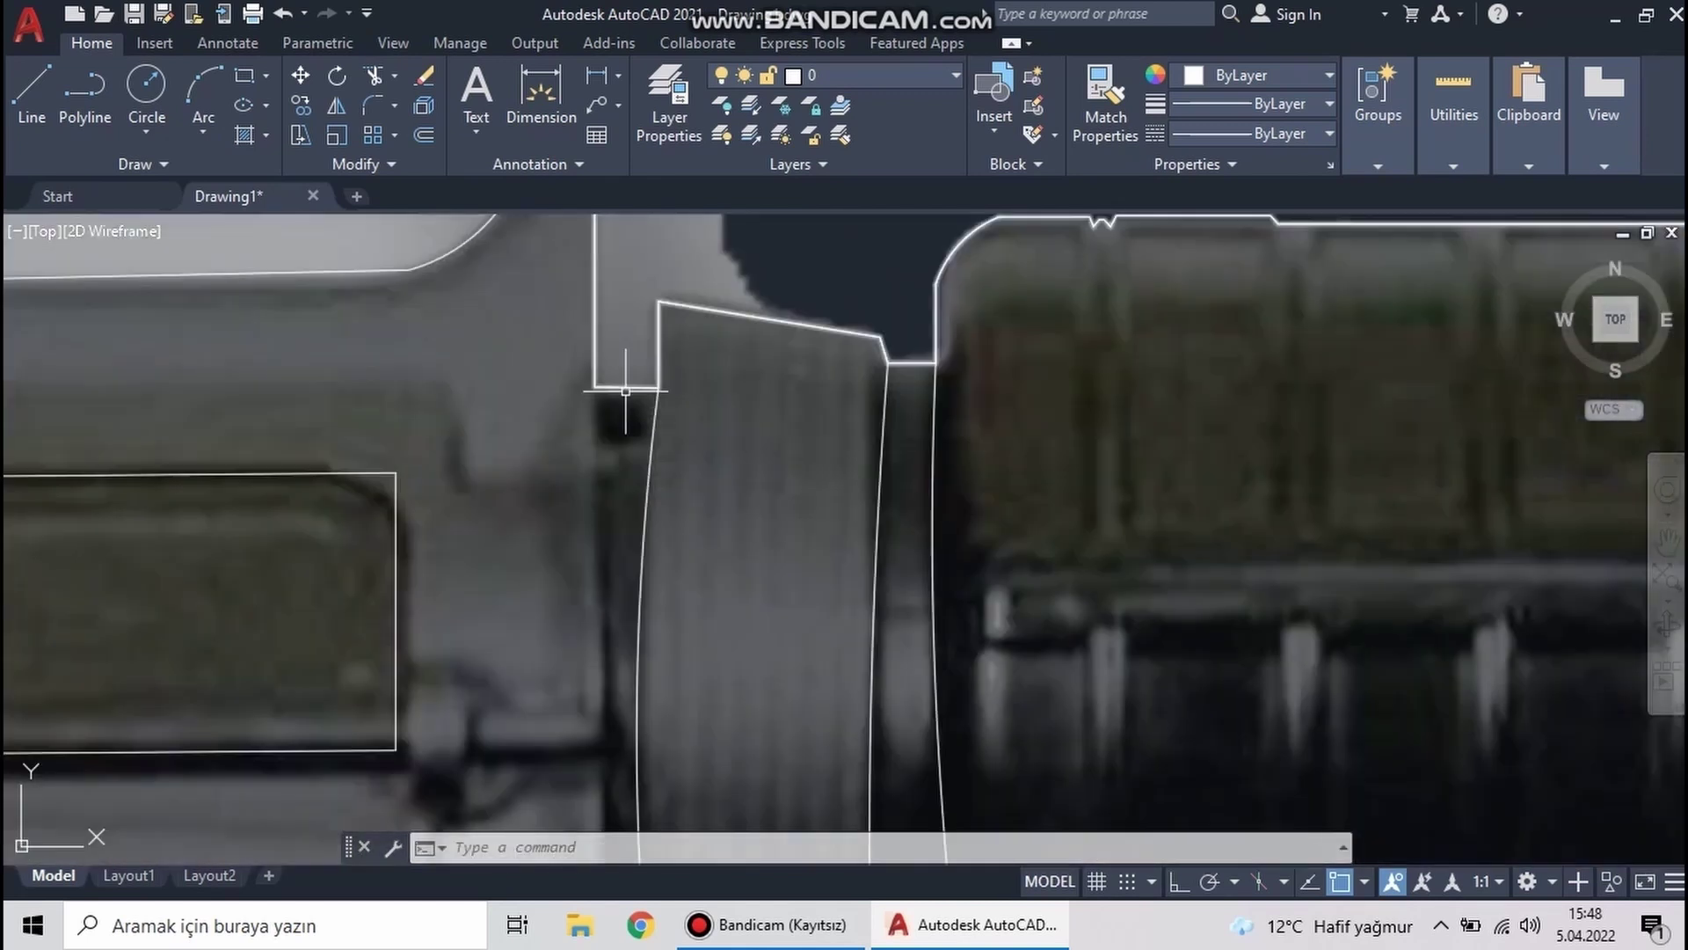
{"action": "left_click", "coordinate": [625, 391]}
{"action": "scroll", "coordinate": [750, 339], "scroll_direction": "up", "scroll_amount": 2}
{"action": "left_click", "coordinate": [727, 479]}
{"action": "key", "text": "Escape"}
Centre the ring in view and grab its outline corner to stretch it
{"action": "middle_click_drag", "start_coordinate": [720, 426], "coordinate": [845, 386]}
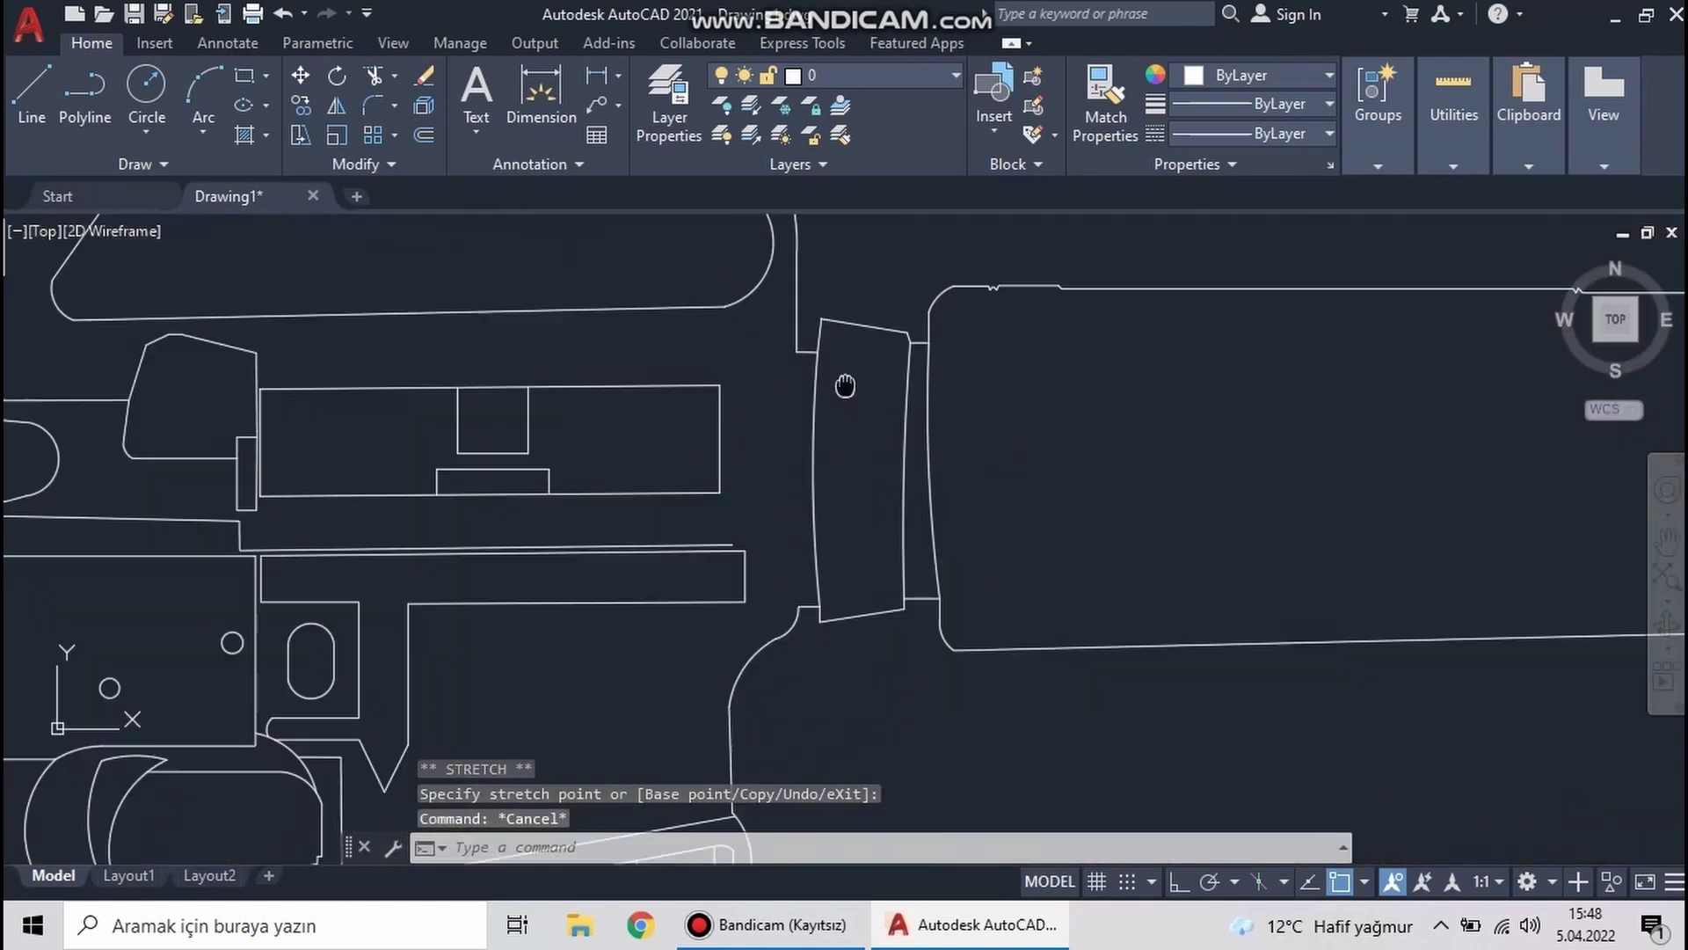
{"action": "scroll", "coordinate": [845, 386], "scroll_direction": "up", "scroll_amount": 4}
{"action": "left_click", "coordinate": [834, 335]}
{"action": "left_click", "coordinate": [829, 304]}
{"action": "key", "text": "Escape"}
{"action": "scroll", "coordinate": [826, 294], "scroll_direction": "down", "scroll_amount": 3}
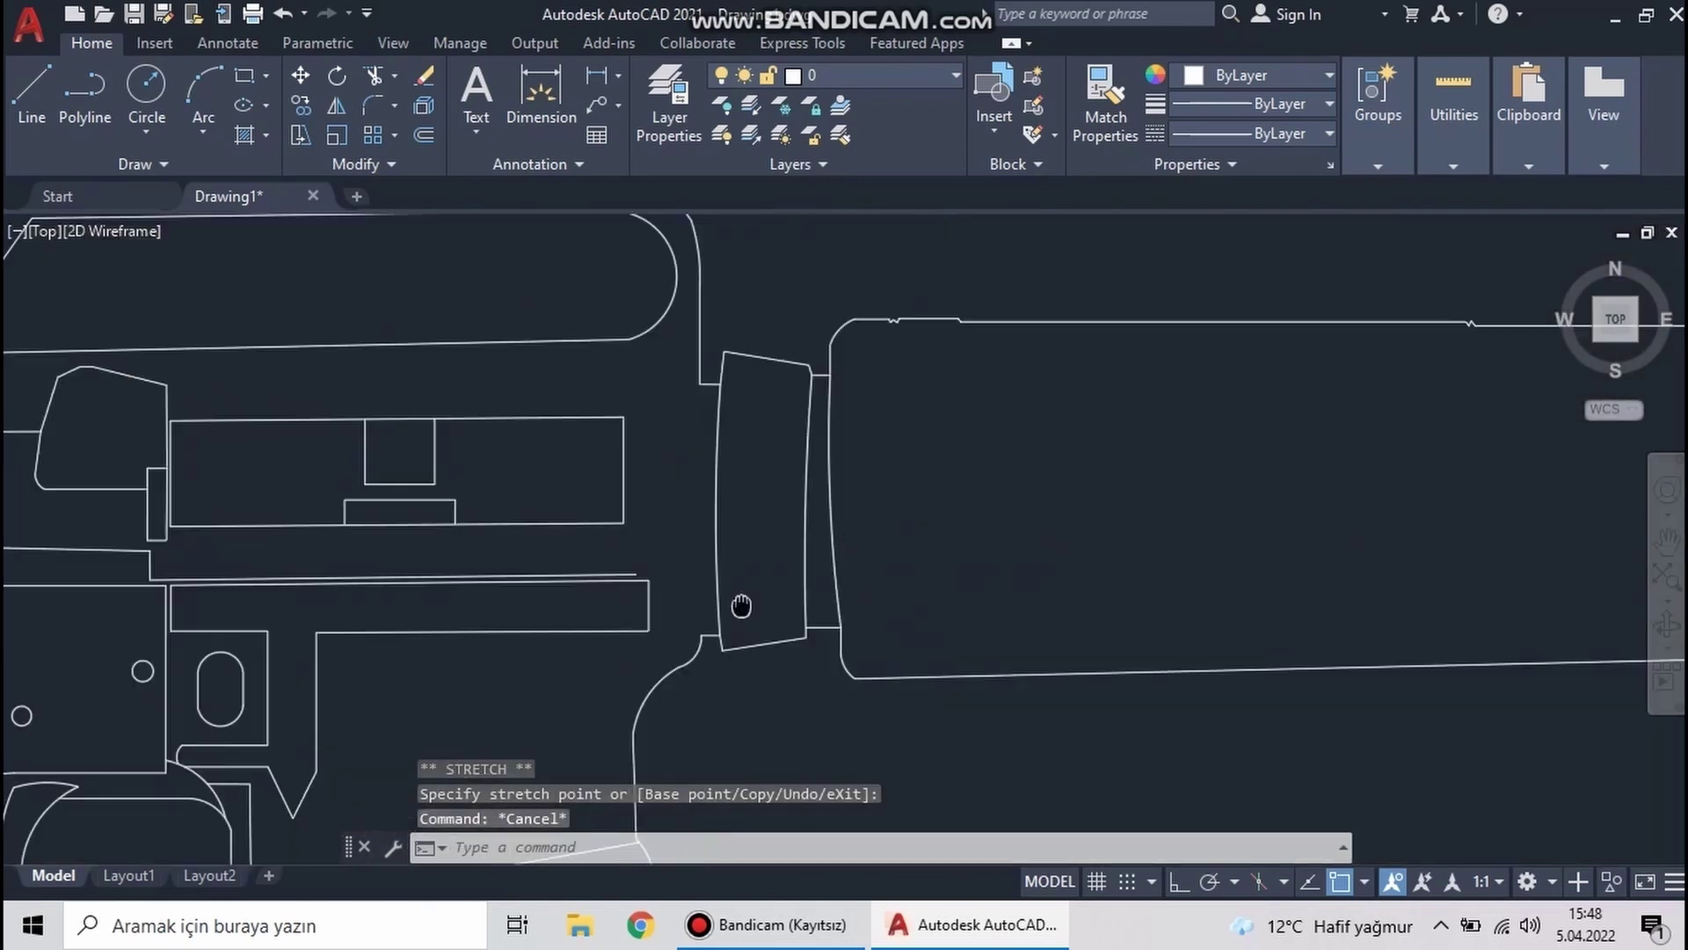
{"action": "scroll", "coordinate": [689, 490], "scroll_direction": "up", "scroll_amount": 3}
{"action": "scroll", "coordinate": [690, 489], "scroll_direction": "up", "scroll_amount": 2}
Begin a line along the vertical edge beside the ring, then cancel it
{"action": "type", "text": "l"}
{"action": "key", "text": "Return"}
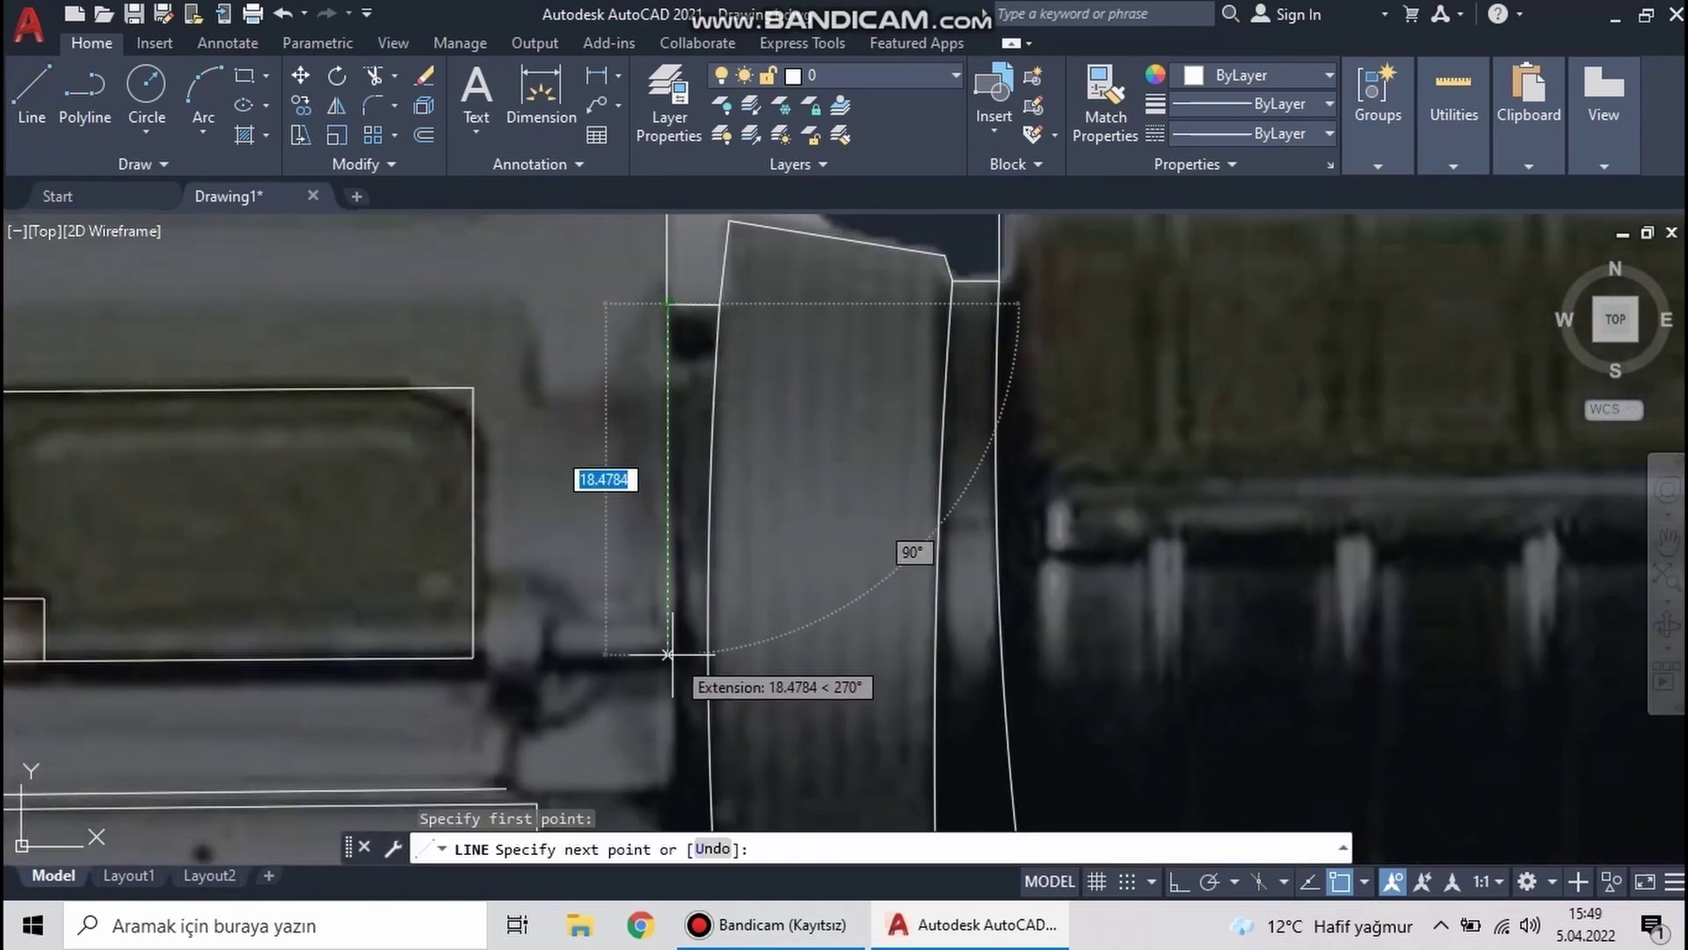
{"action": "left_click", "coordinate": [671, 655]}
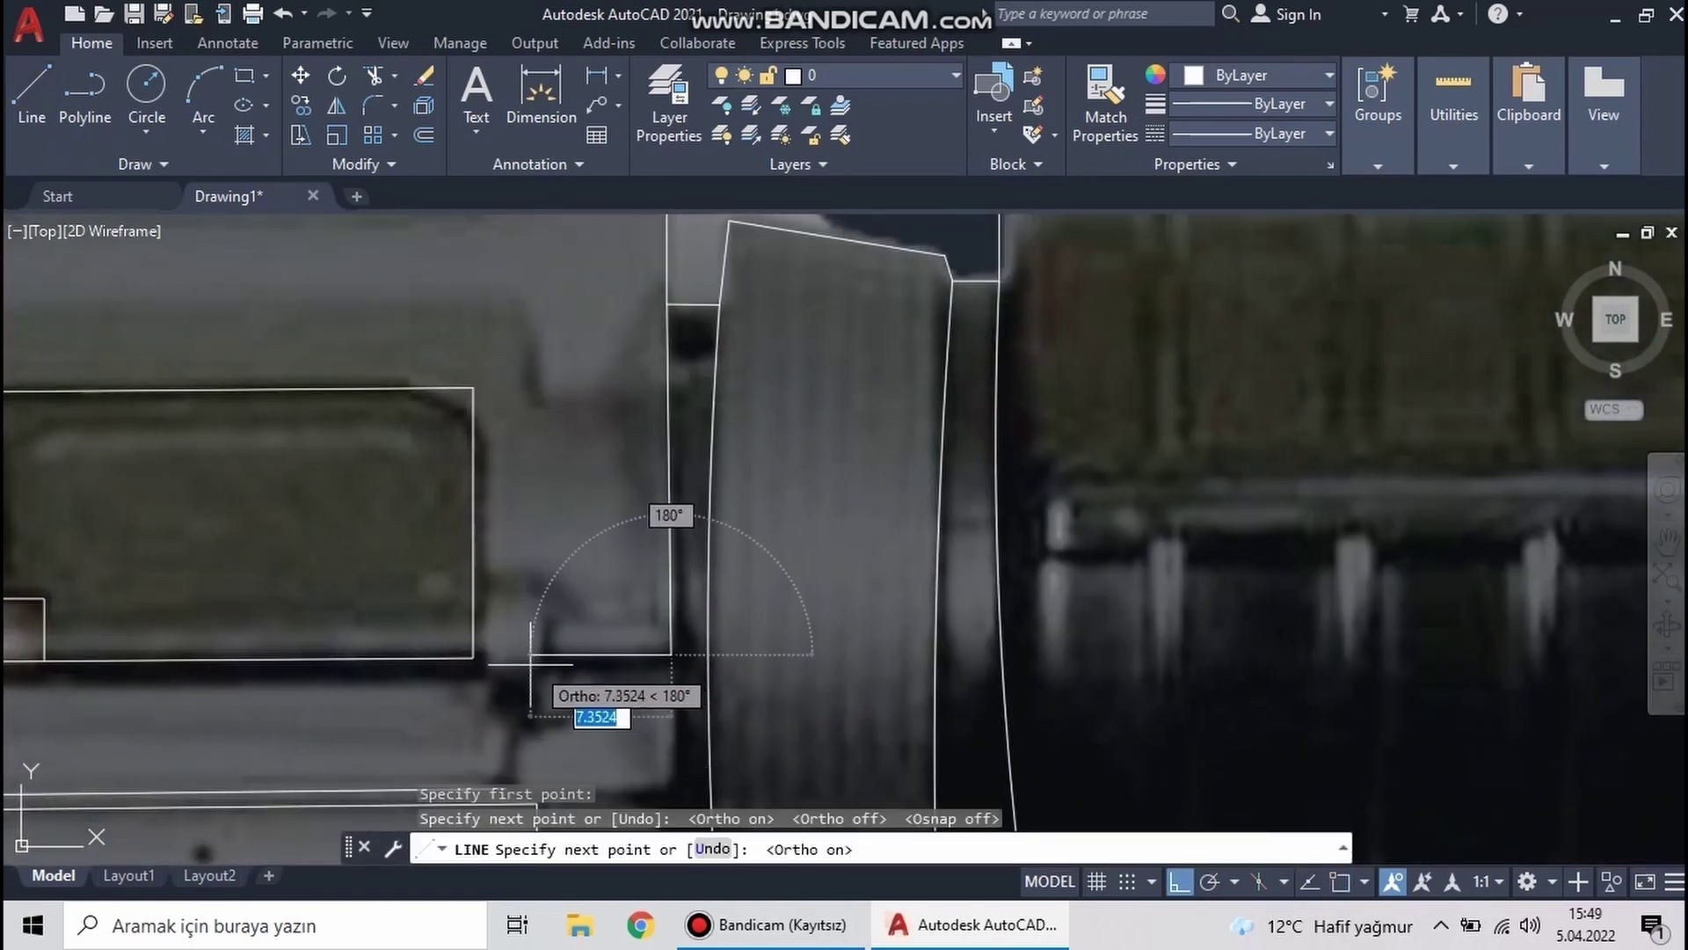
{"action": "scroll", "coordinate": [530, 665], "scroll_direction": "down", "scroll_amount": 3}
{"action": "scroll", "coordinate": [737, 416], "scroll_direction": "up", "scroll_amount": 3}
{"action": "key", "text": "Escape"}
Select the horizontal line's end and bring the whole rifle outline into view
{"action": "key", "text": "Escape"}
{"action": "scroll", "coordinate": [620, 504], "scroll_direction": "up", "scroll_amount": 2}
{"action": "left_click", "coordinate": [614, 505]}
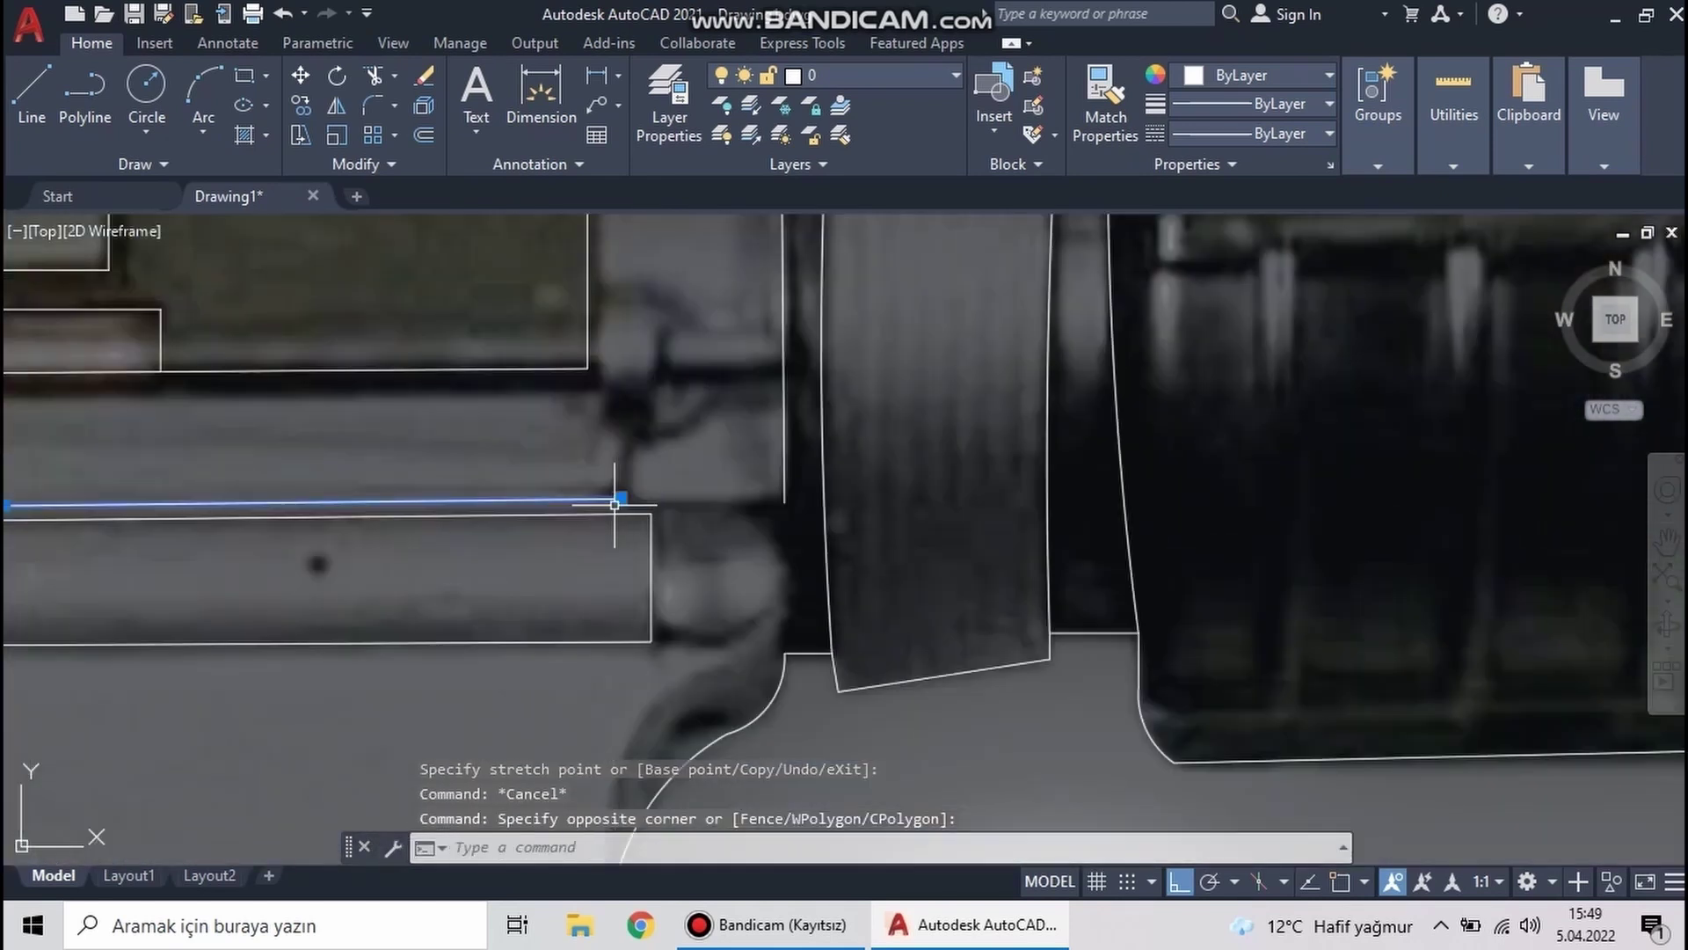
{"action": "key", "text": "Escape"}
{"action": "scroll", "coordinate": [754, 528], "scroll_direction": "down", "scroll_amount": 2}
{"action": "scroll", "coordinate": [747, 519], "scroll_direction": "down", "scroll_amount": 4}
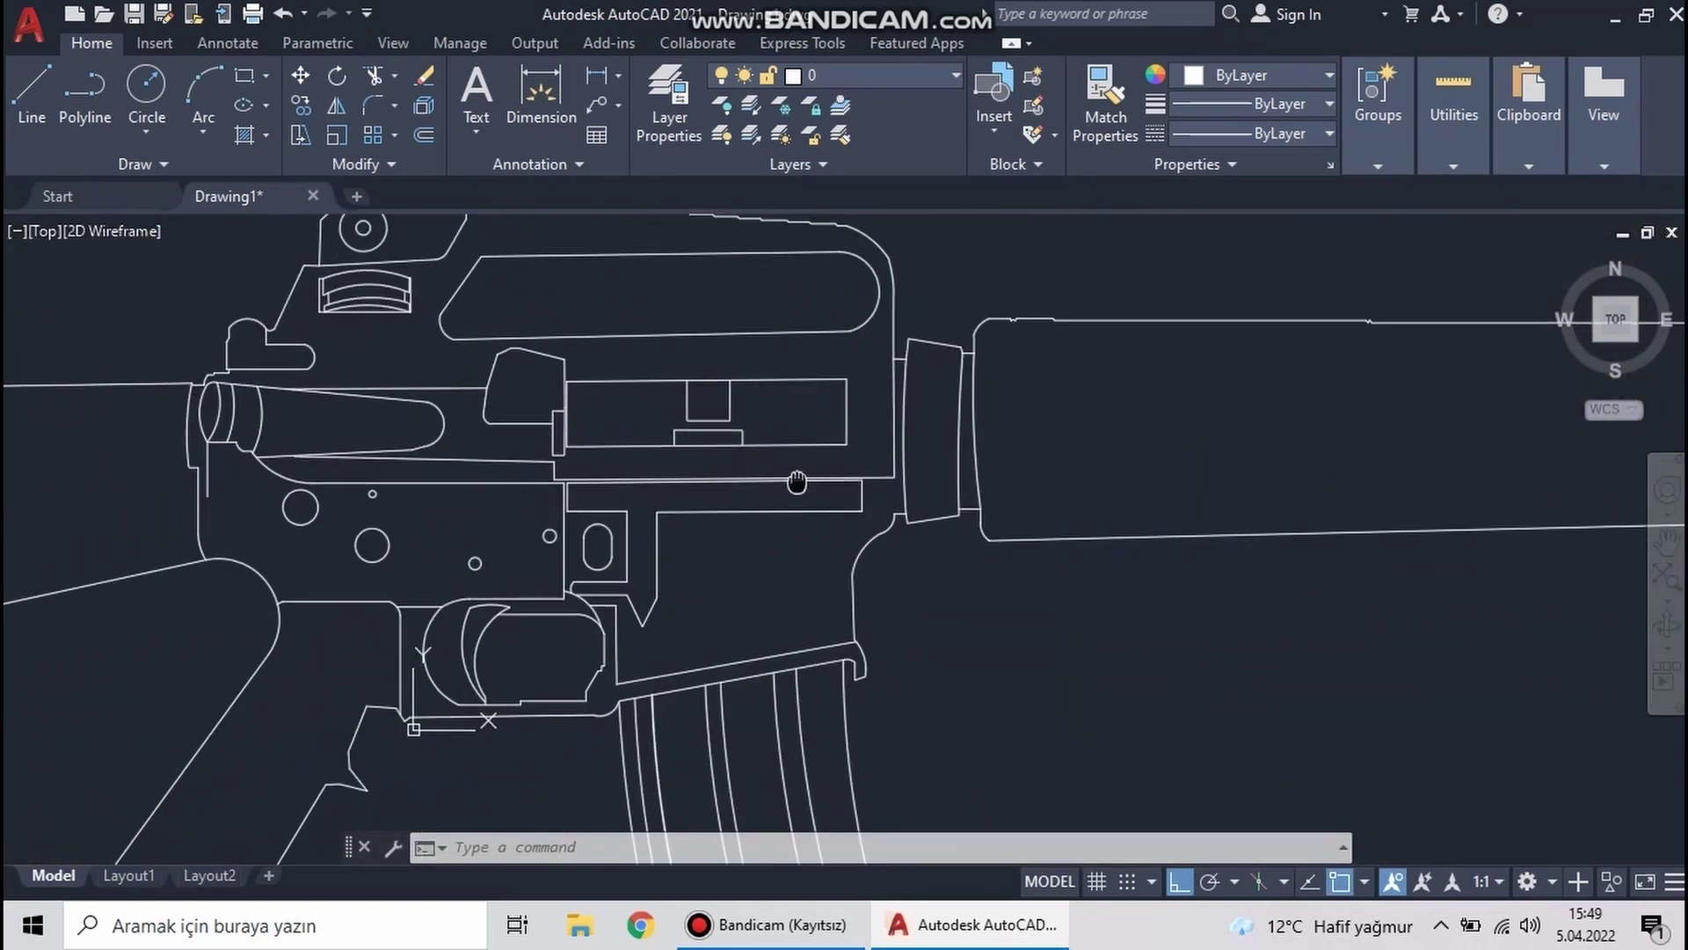
{"action": "middle_click_drag", "start_coordinate": [733, 470], "coordinate": [731, 531]}
{"action": "scroll", "coordinate": [317, 412], "scroll_direction": "up", "scroll_amount": 8}
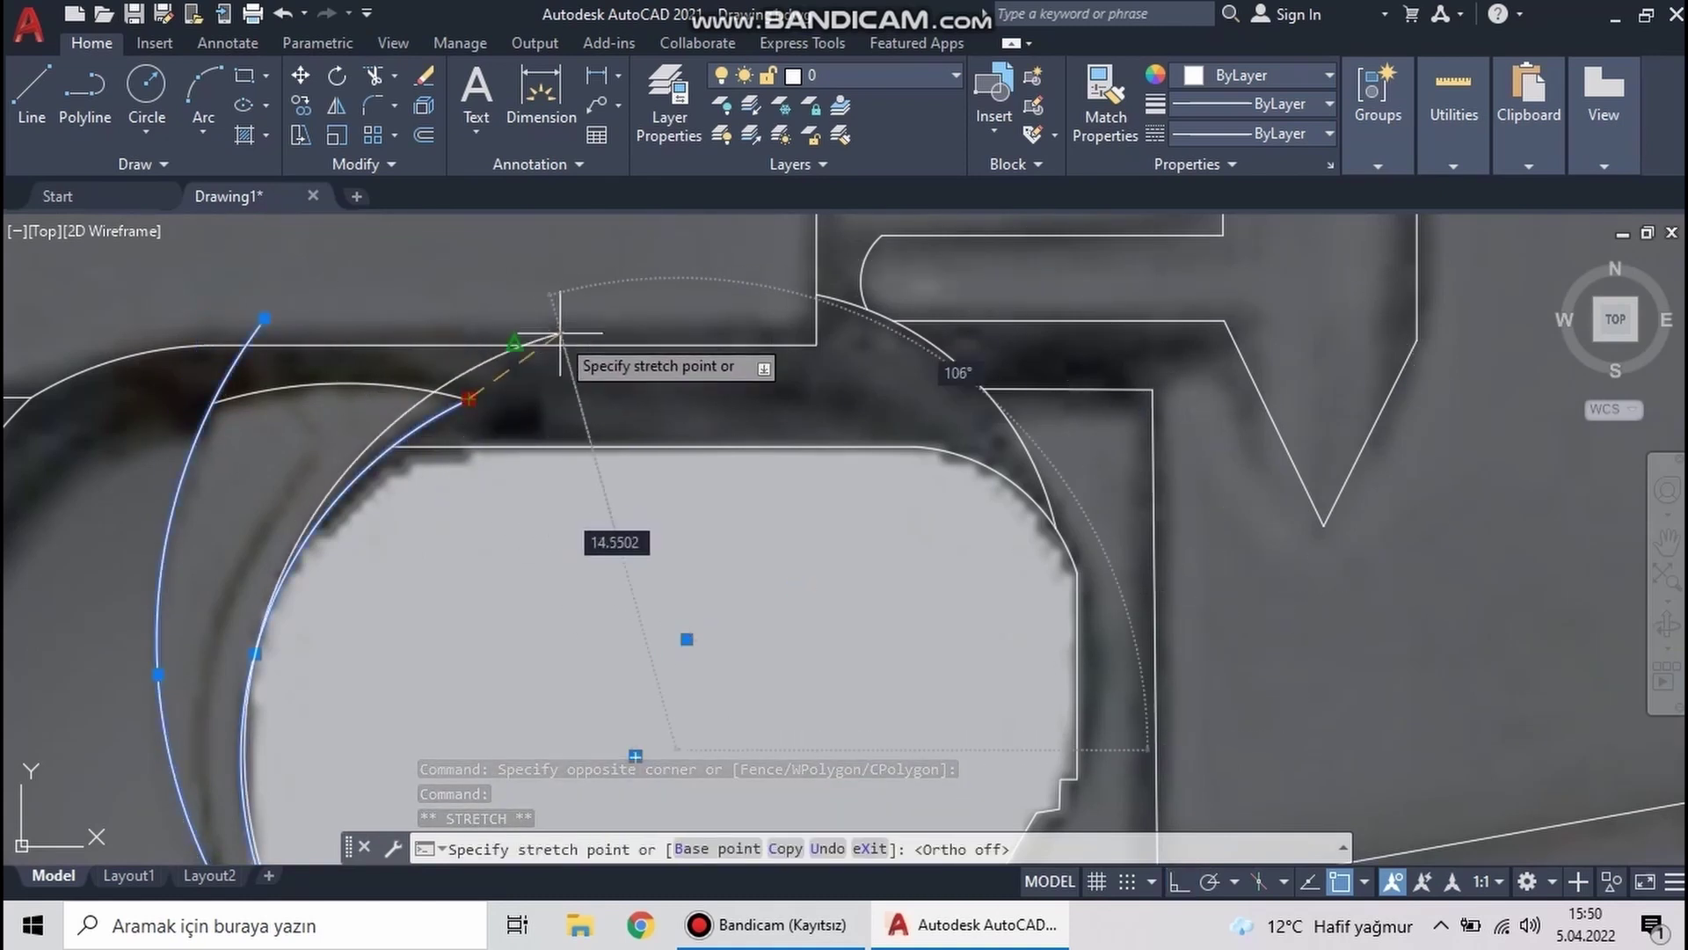
Trim the horizontal line's overshoot past the trigger-guard arc and adjust its end
{"action": "type", "text": "tr"}
{"action": "key", "text": "Return"}
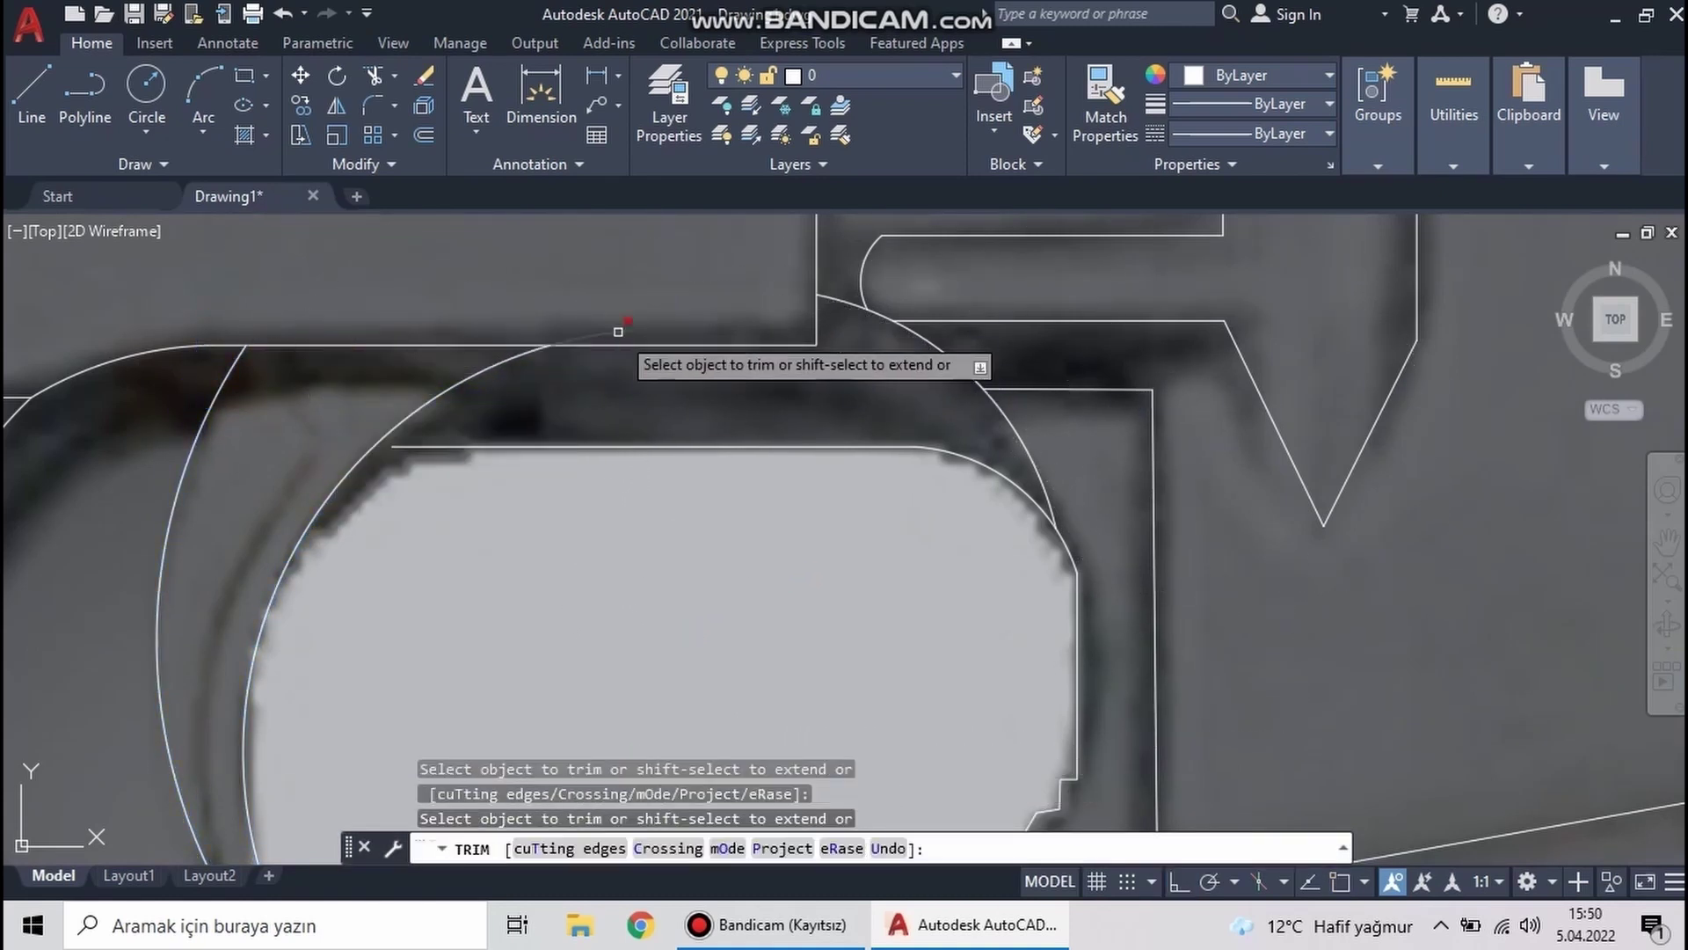
{"action": "key", "text": "Escape"}
{"action": "middle_click_drag", "start_coordinate": [384, 469], "coordinate": [630, 419]}
{"action": "left_click", "coordinate": [630, 419]}
{"action": "left_click", "coordinate": [588, 390]}
{"action": "scroll", "coordinate": [563, 369], "scroll_direction": "up", "scroll_amount": 3}
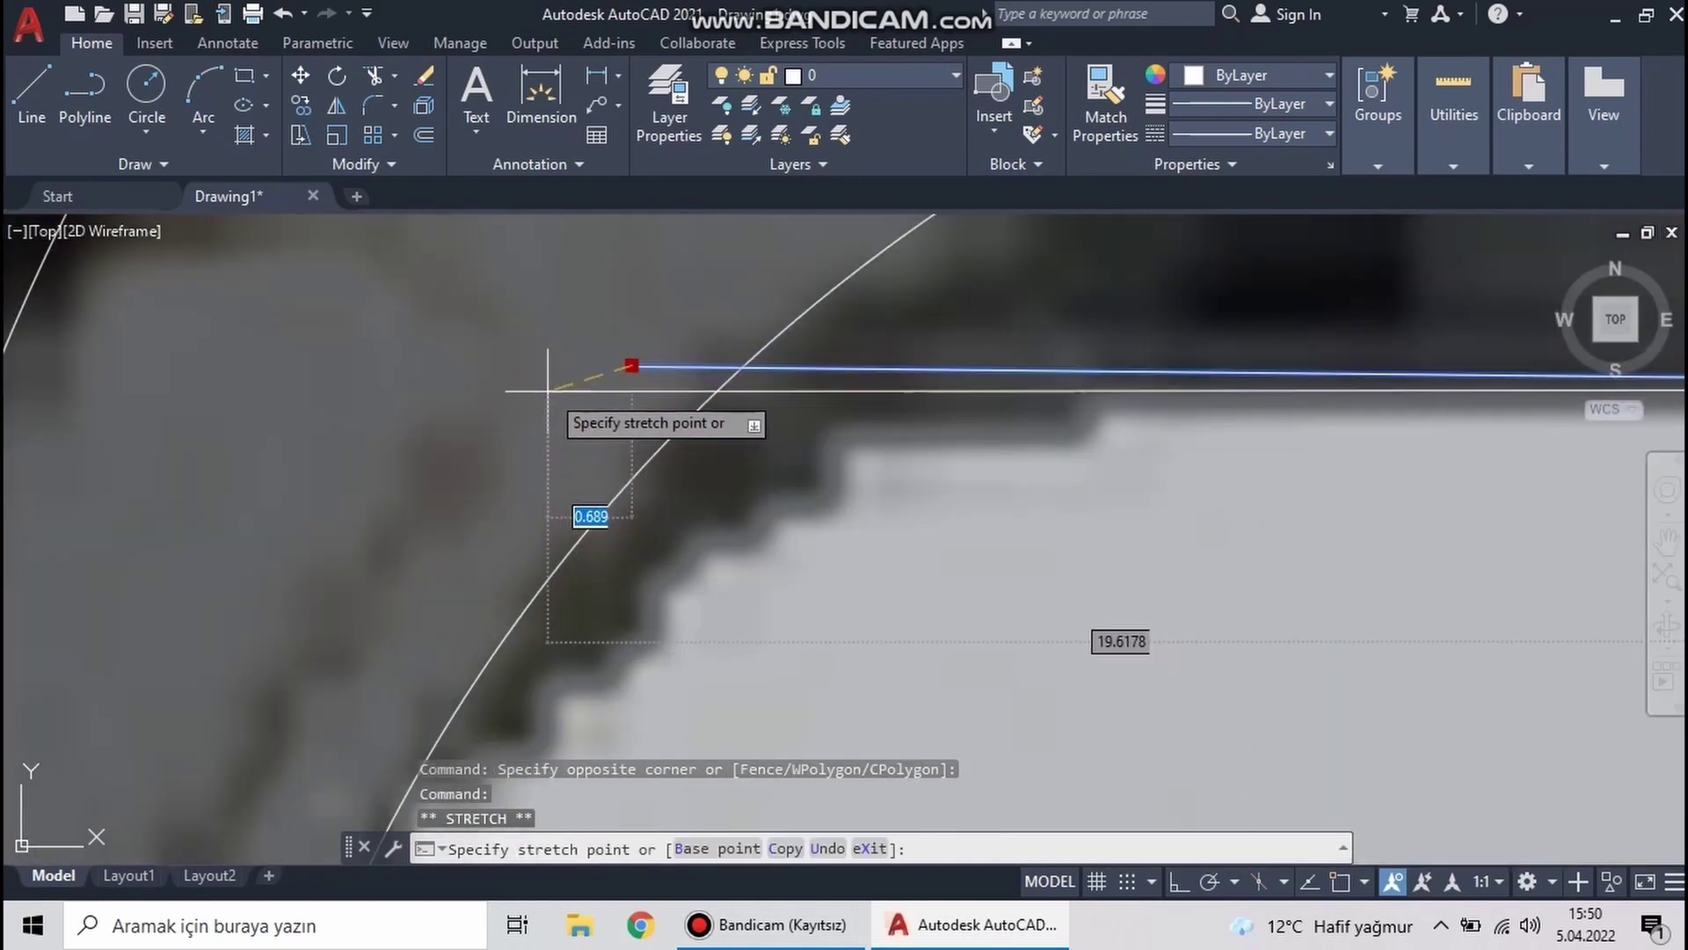
{"action": "key", "text": "Escape"}
{"action": "type", "text": "tr"}
{"action": "key", "text": "Return"}
{"action": "scroll", "coordinate": [659, 509], "scroll_direction": "down", "scroll_amount": 5}
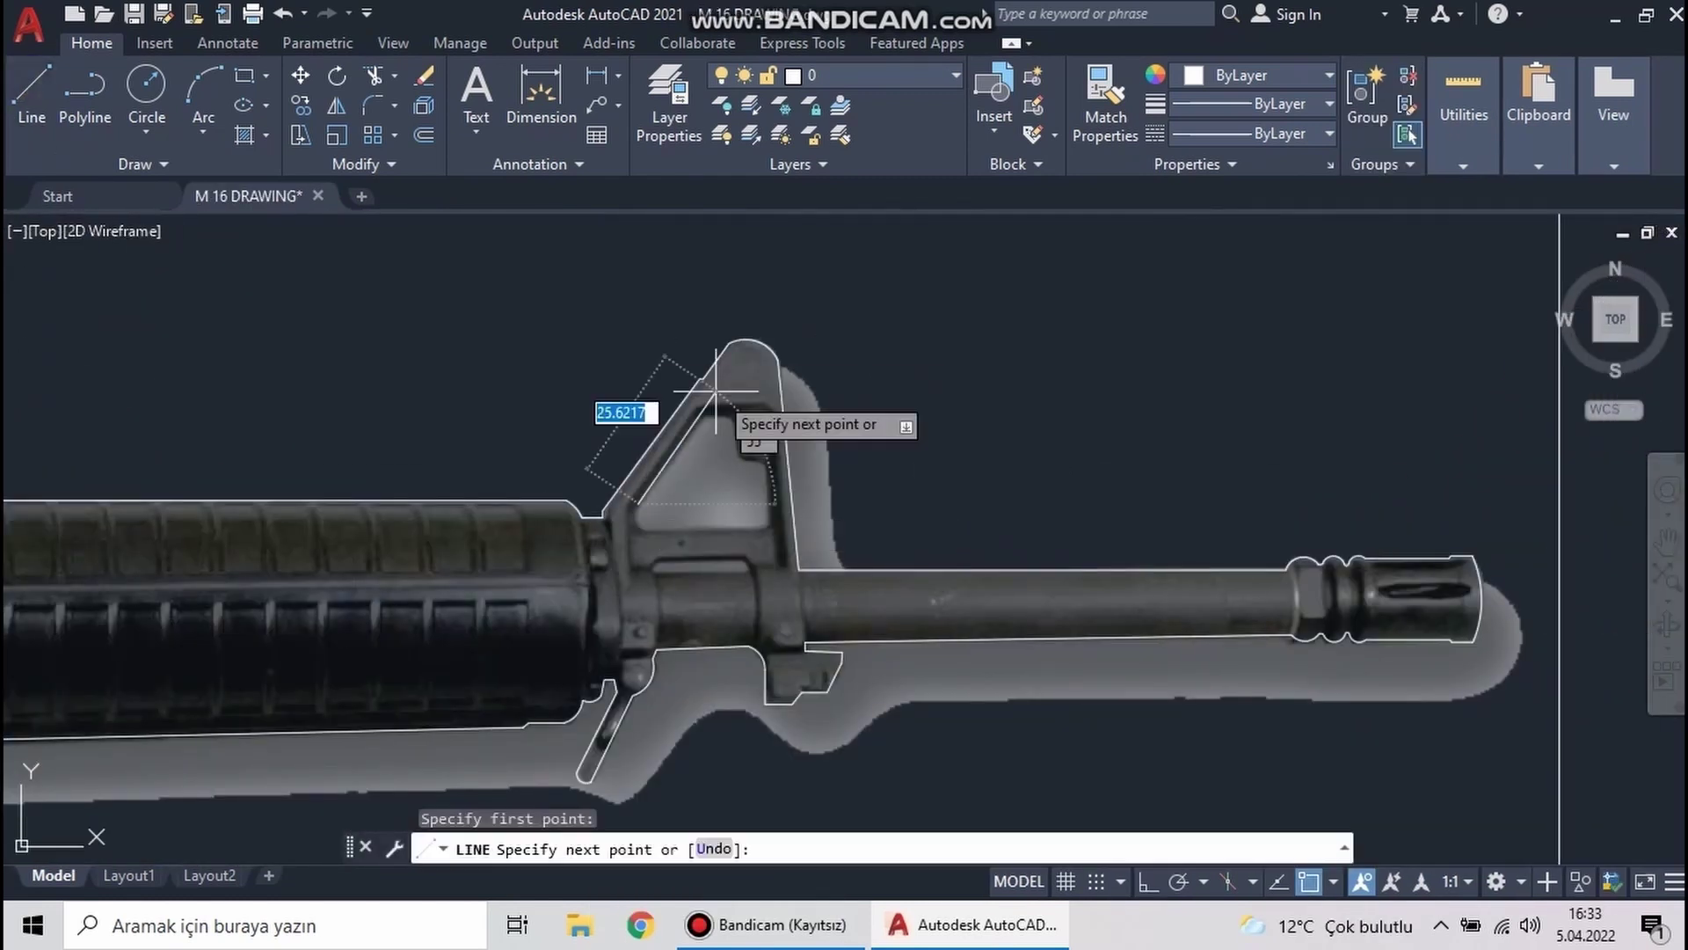
Outline the front sight's opening with connected lines, turning Ortho off for the slanted edge
{"action": "scroll", "coordinate": [717, 390], "scroll_direction": "up", "scroll_amount": 4}
{"action": "left_click", "coordinate": [699, 413]}
{"action": "left_click", "coordinate": [775, 413]}
{"action": "left_click", "coordinate": [791, 529]}
{"action": "left_click", "coordinate": [855, 531]}
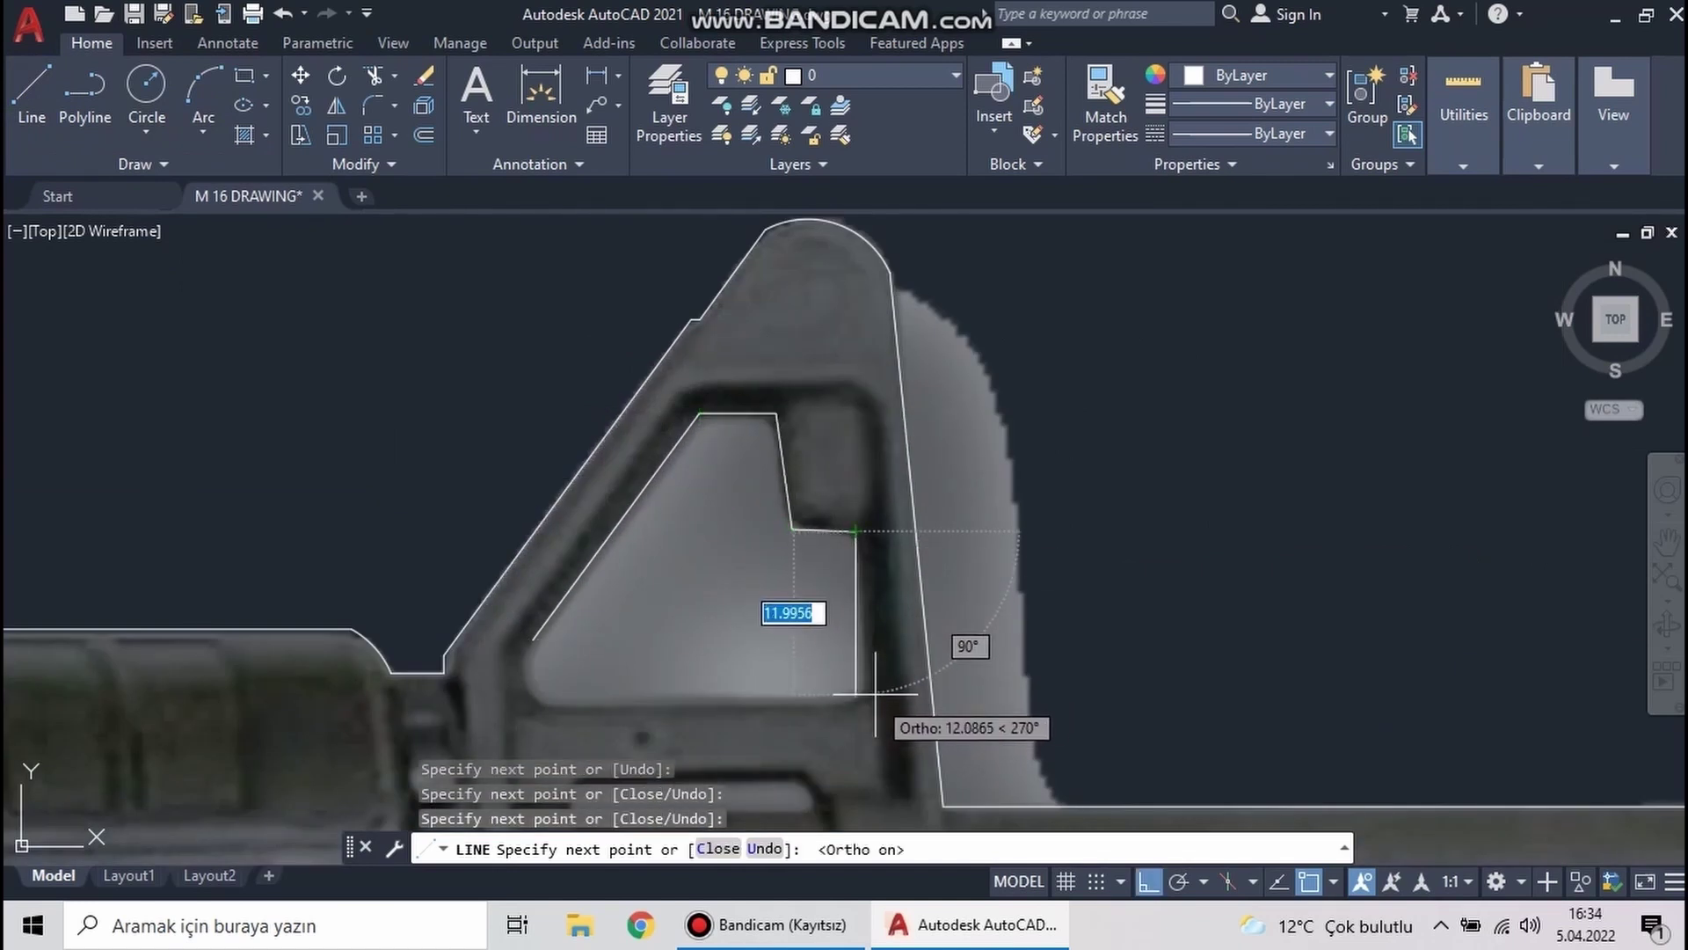
{"action": "key", "text": "F8"}
{"action": "left_click", "coordinate": [861, 693]}
{"action": "left_click", "coordinate": [556, 701]}
{"action": "key", "text": "Return"}
Add the arc for the sight opening's rounded corner
{"action": "type", "text": "a"}
{"action": "key", "text": "Return"}
{"action": "scroll", "coordinate": [554, 701], "scroll_direction": "up", "scroll_amount": 4}
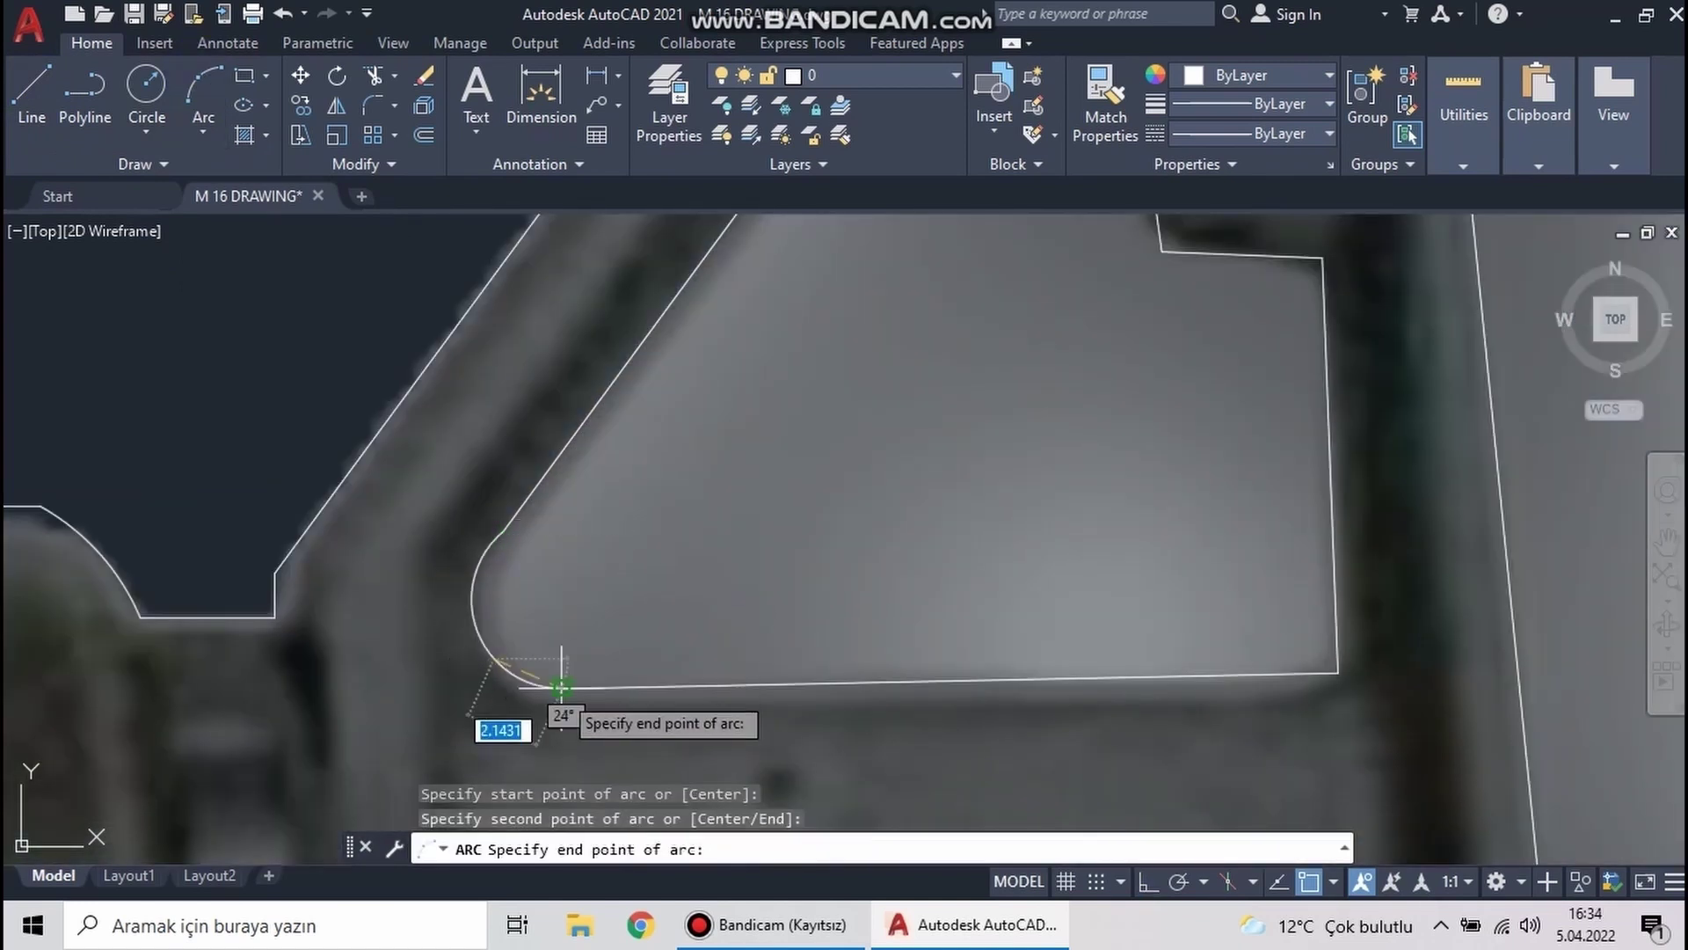
{"action": "key", "text": "Escape"}
{"action": "scroll", "coordinate": [518, 528], "scroll_direction": "up", "scroll_amount": 4}
{"action": "scroll", "coordinate": [549, 493], "scroll_direction": "down", "scroll_amount": 5}
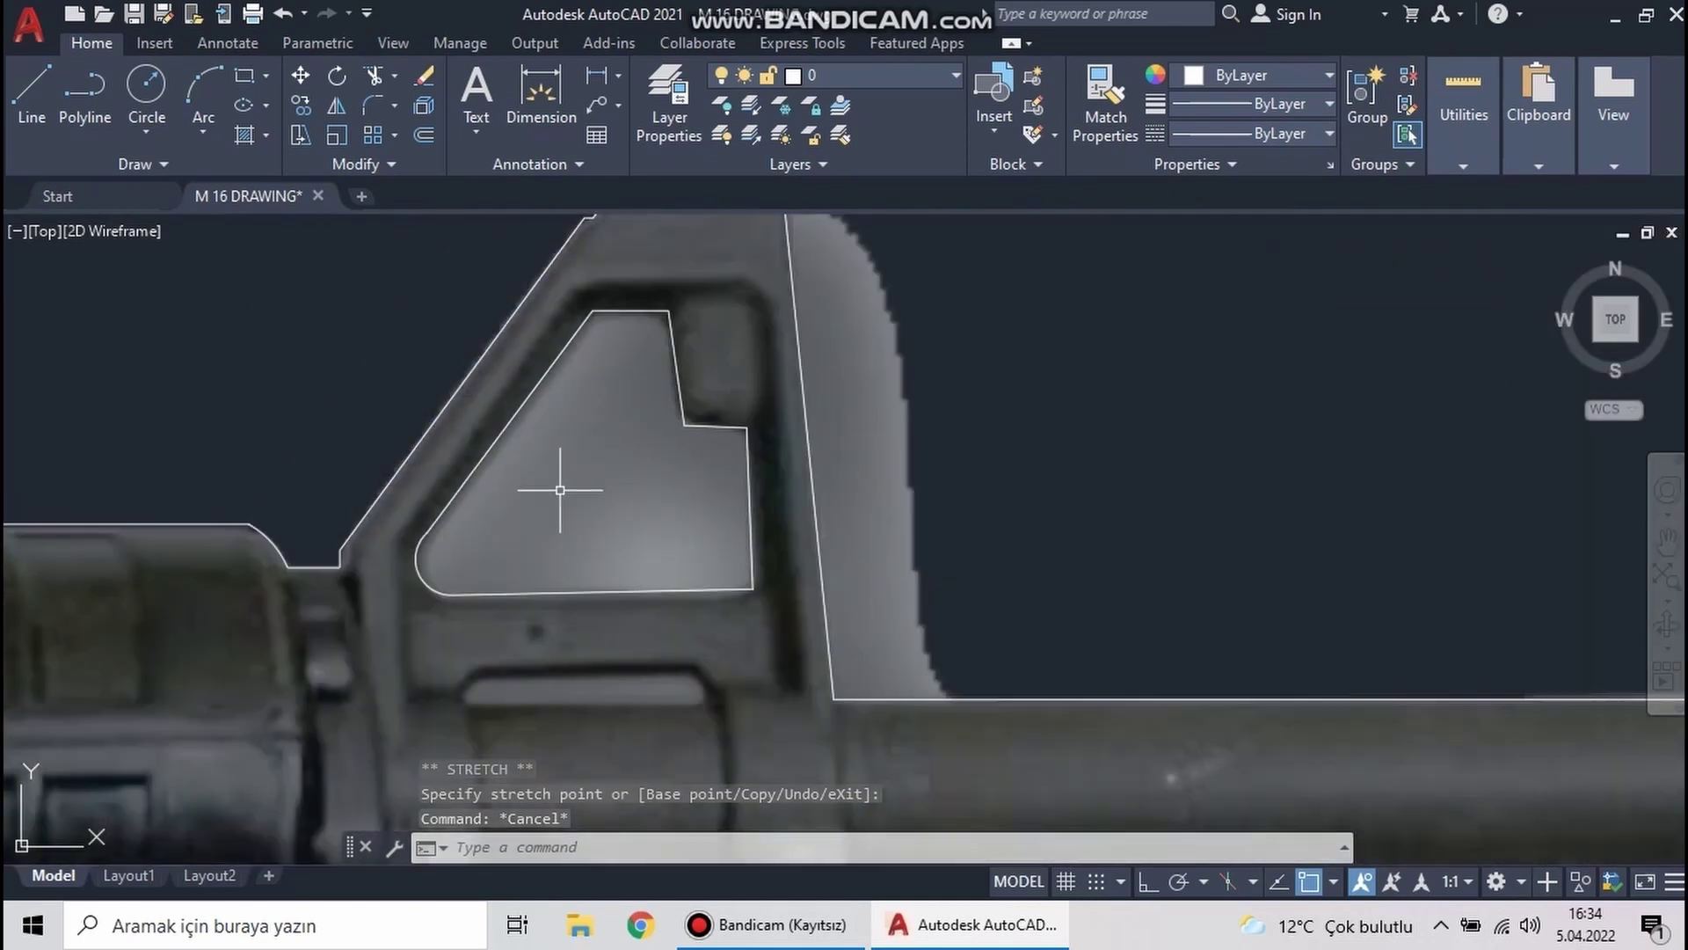
{"action": "scroll", "coordinate": [388, 595], "scroll_direction": "up", "scroll_amount": 4}
Draw a straight line along the slot's bottom edge
{"action": "type", "text": "l"}
{"action": "key", "text": "Return"}
{"action": "left_click", "coordinate": [407, 595]}
{"action": "left_click", "coordinate": [1017, 593]}
{"action": "key", "text": "Return"}
{"action": "key", "text": "Return"}
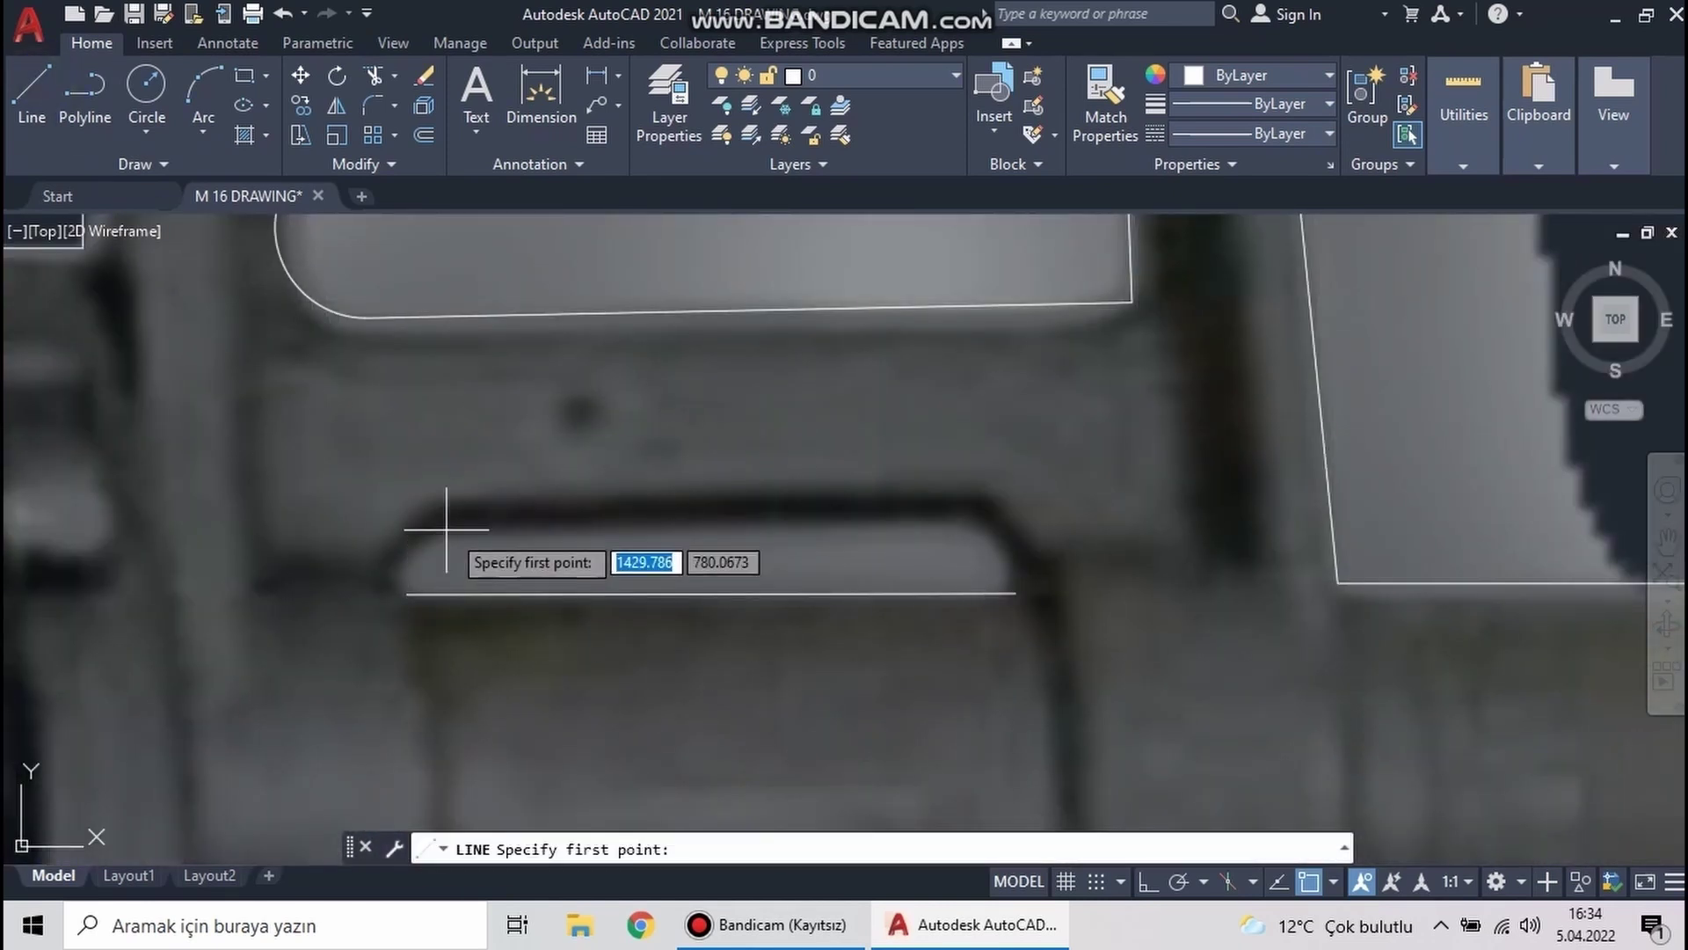
Draw arcs for the slot's rounded right and left ends
{"action": "left_click", "coordinate": [980, 518]}
{"action": "key", "text": "Escape"}
{"action": "left_click", "coordinate": [204, 88]}
{"action": "left_click", "coordinate": [980, 519]}
{"action": "left_click", "coordinate": [1017, 593]}
{"action": "left_click", "coordinate": [435, 525]}
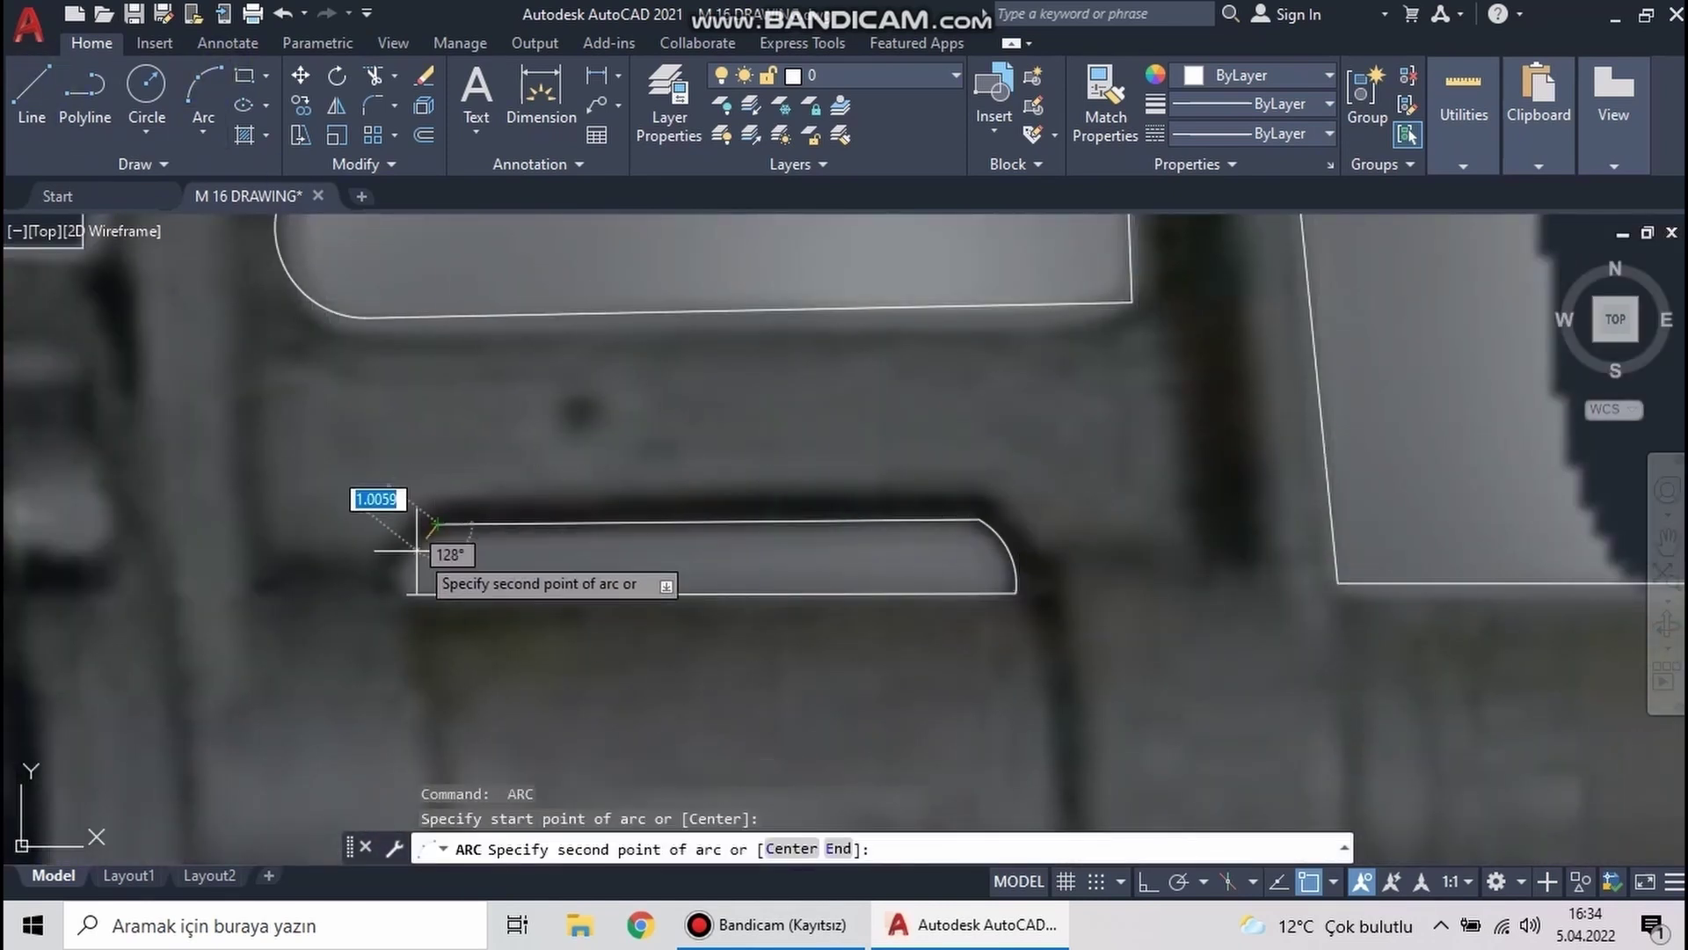
{"action": "scroll", "coordinate": [725, 555], "scroll_direction": "down", "scroll_amount": 5}
{"action": "scroll", "coordinate": [708, 572], "scroll_direction": "up", "scroll_amount": 2}
Draw two three-point arcs forming the lens-shaped slot
{"action": "scroll", "coordinate": [584, 566], "scroll_direction": "up", "scroll_amount": 4}
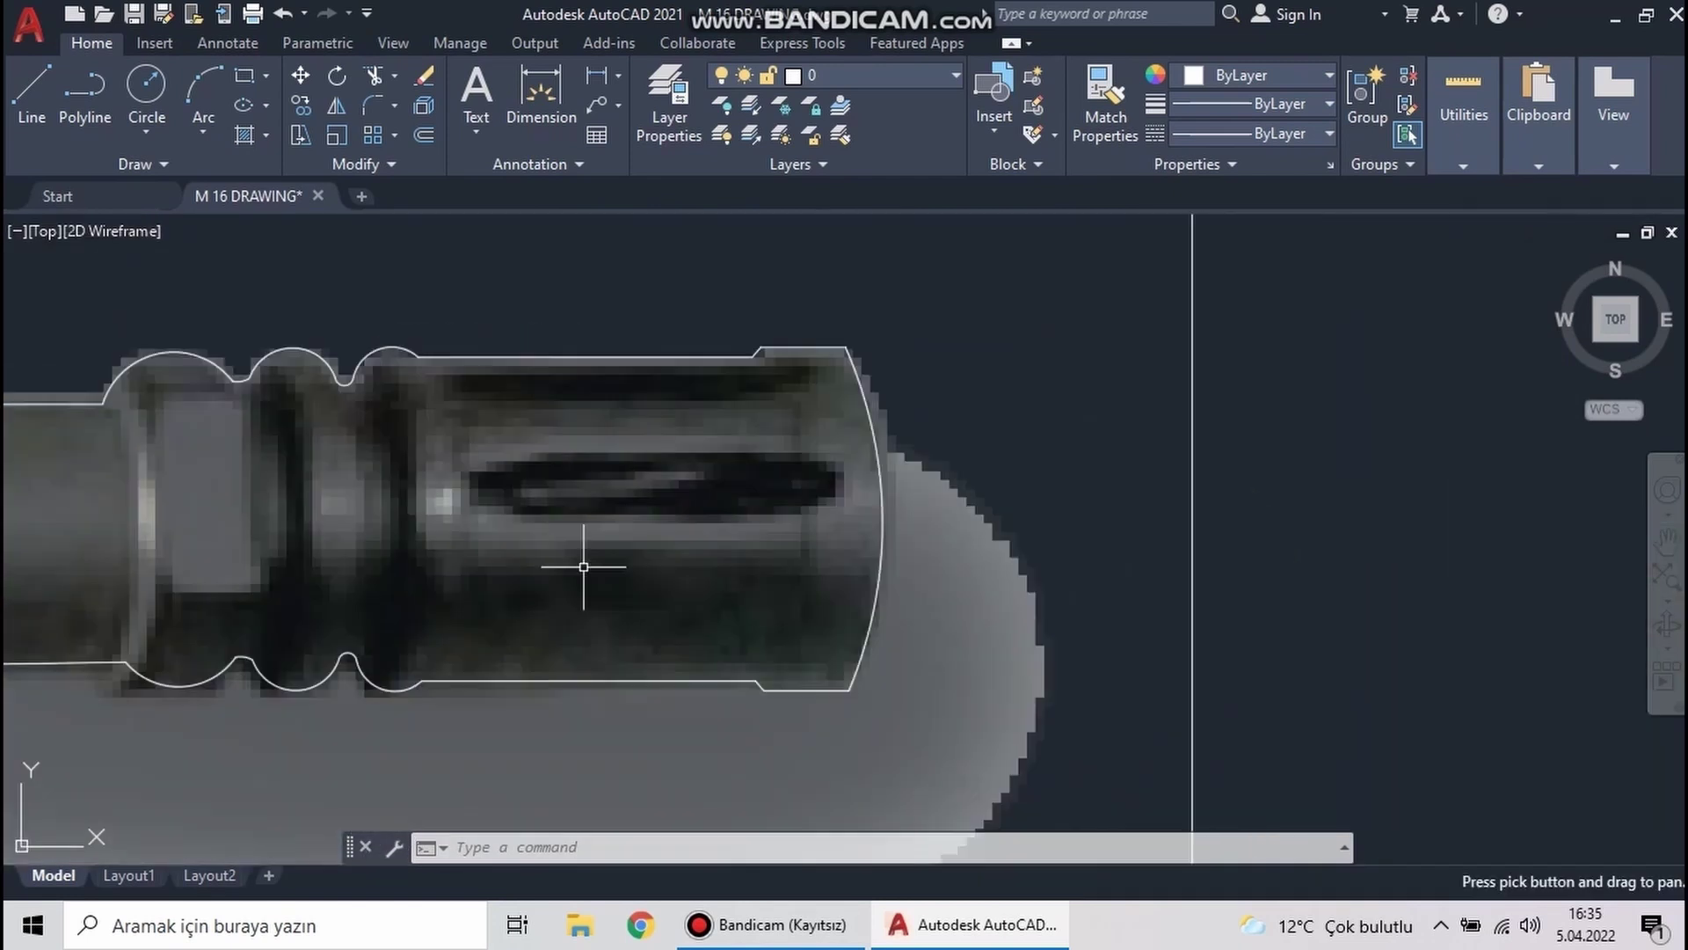
{"action": "left_click", "coordinate": [653, 459]}
{"action": "left_click", "coordinate": [836, 477]}
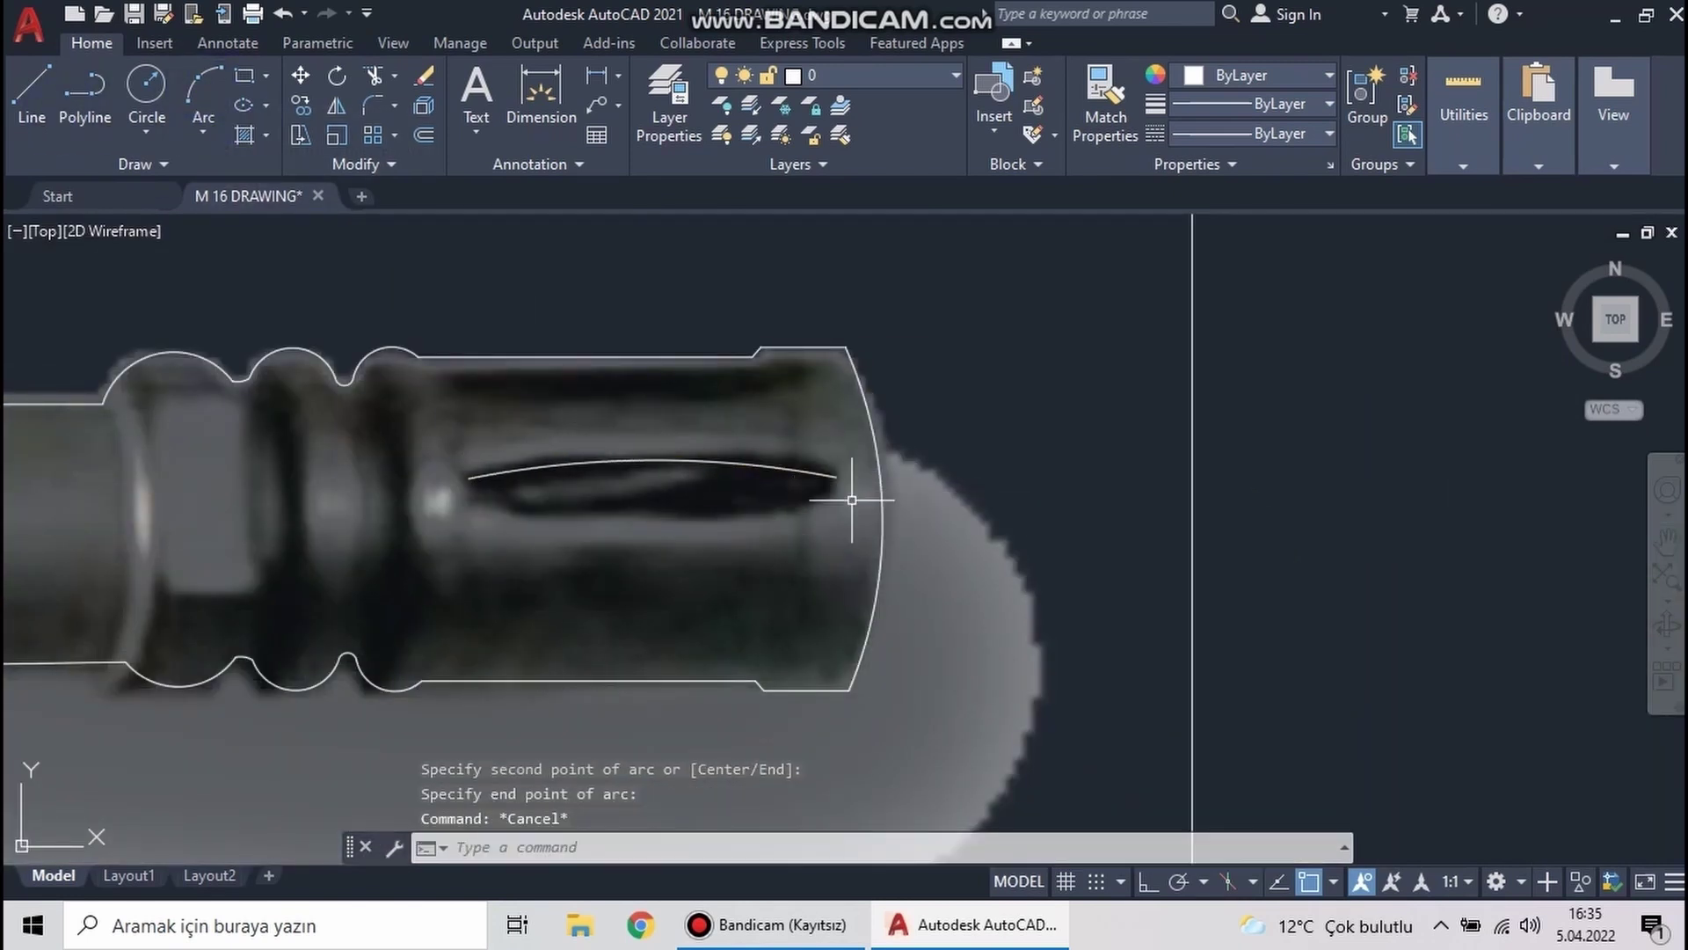
{"action": "left_click", "coordinate": [651, 514]}
{"action": "left_click", "coordinate": [469, 478]}
{"action": "scroll", "coordinate": [546, 543], "scroll_direction": "down", "scroll_amount": 2}
{"action": "scroll", "coordinate": [546, 544], "scroll_direction": "down", "scroll_amount": 2}
{"action": "scroll", "coordinate": [603, 527], "scroll_direction": "up", "scroll_amount": 2}
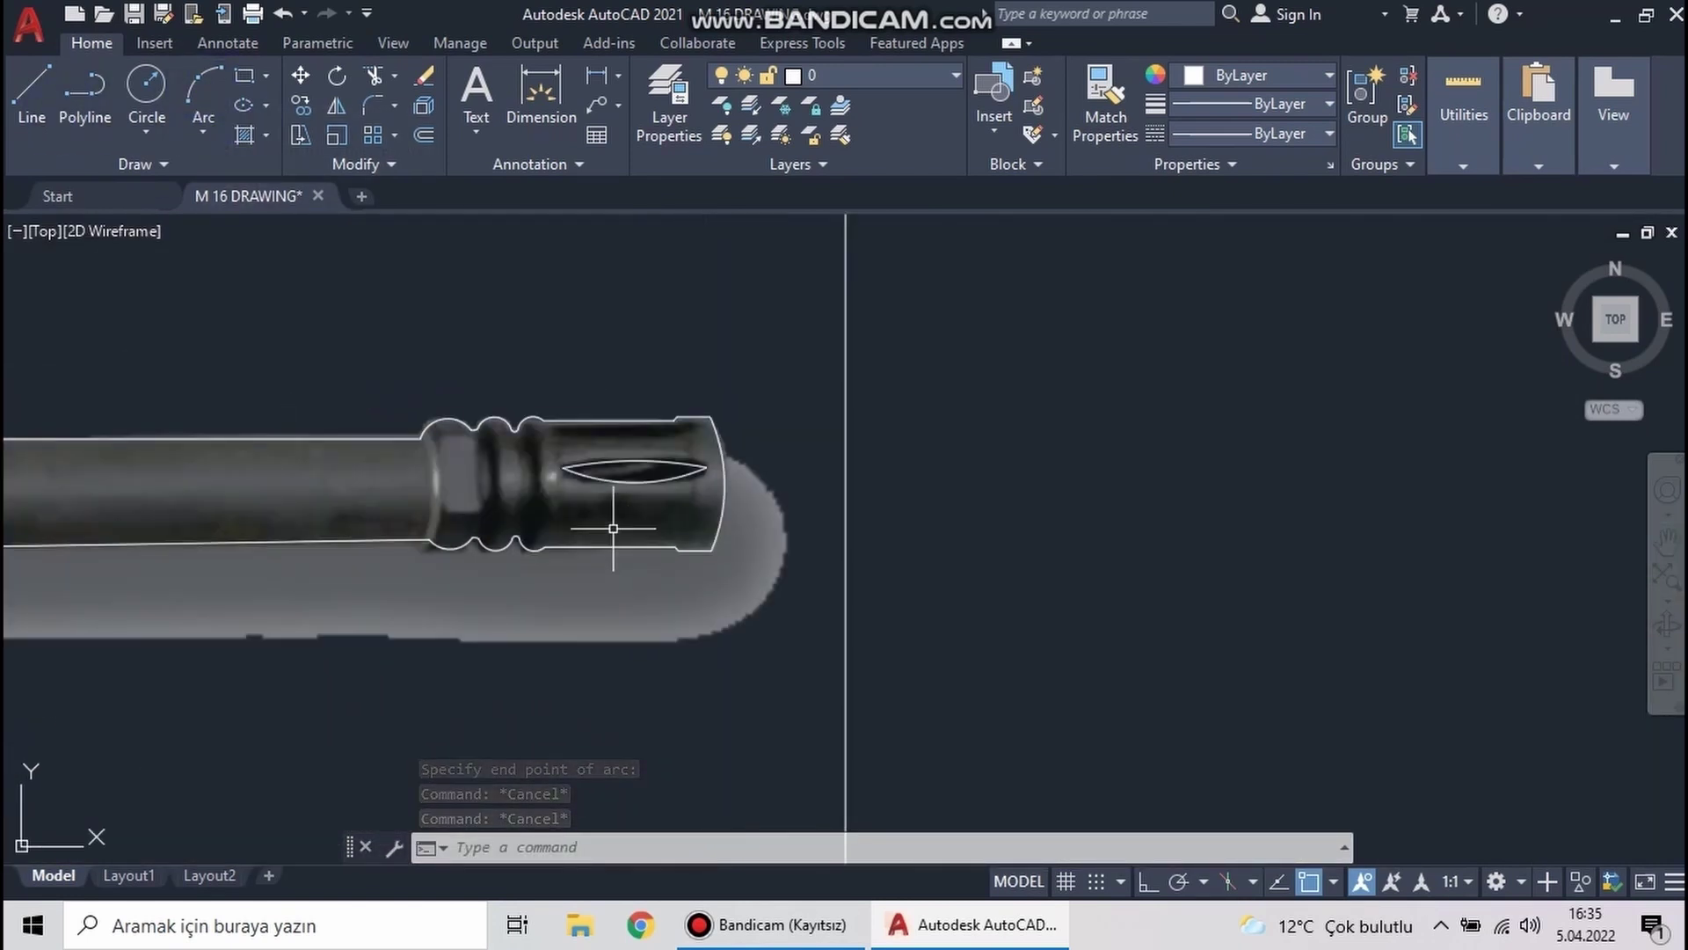
Draw the curved dividing arc between the rings and the muzzle body
{"action": "key", "text": "space"}
{"action": "left_click", "coordinate": [572, 369]}
{"action": "scroll", "coordinate": [571, 370], "scroll_direction": "up", "scroll_amount": 2}
{"action": "scroll", "coordinate": [604, 378], "scroll_direction": "down", "scroll_amount": 2}
{"action": "left_click", "coordinate": [657, 528]}
{"action": "left_click", "coordinate": [647, 625]}
{"action": "key", "text": "Escape"}
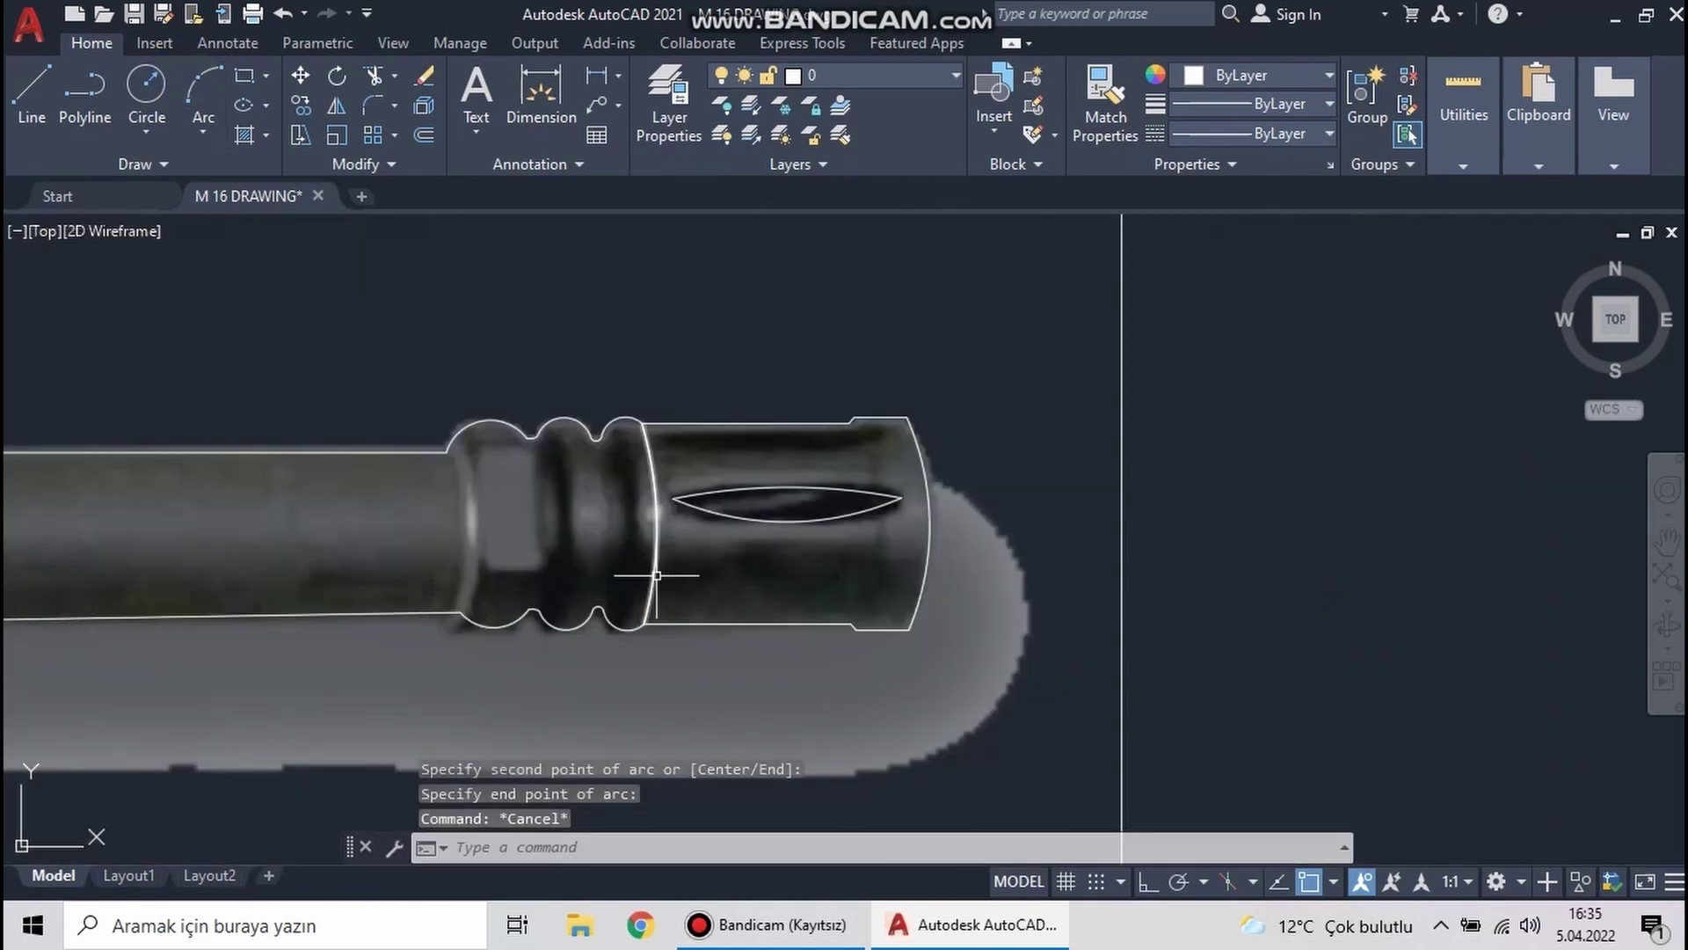
Start dividing arcs on the next rings, cancelling the attempts
{"action": "key", "text": "space"}
{"action": "left_click", "coordinate": [598, 452]}
{"action": "scroll", "coordinate": [597, 453], "scroll_direction": "up", "scroll_amount": 2}
{"action": "scroll", "coordinate": [598, 453], "scroll_direction": "down", "scroll_amount": 2}
{"action": "key", "text": "Escape"}
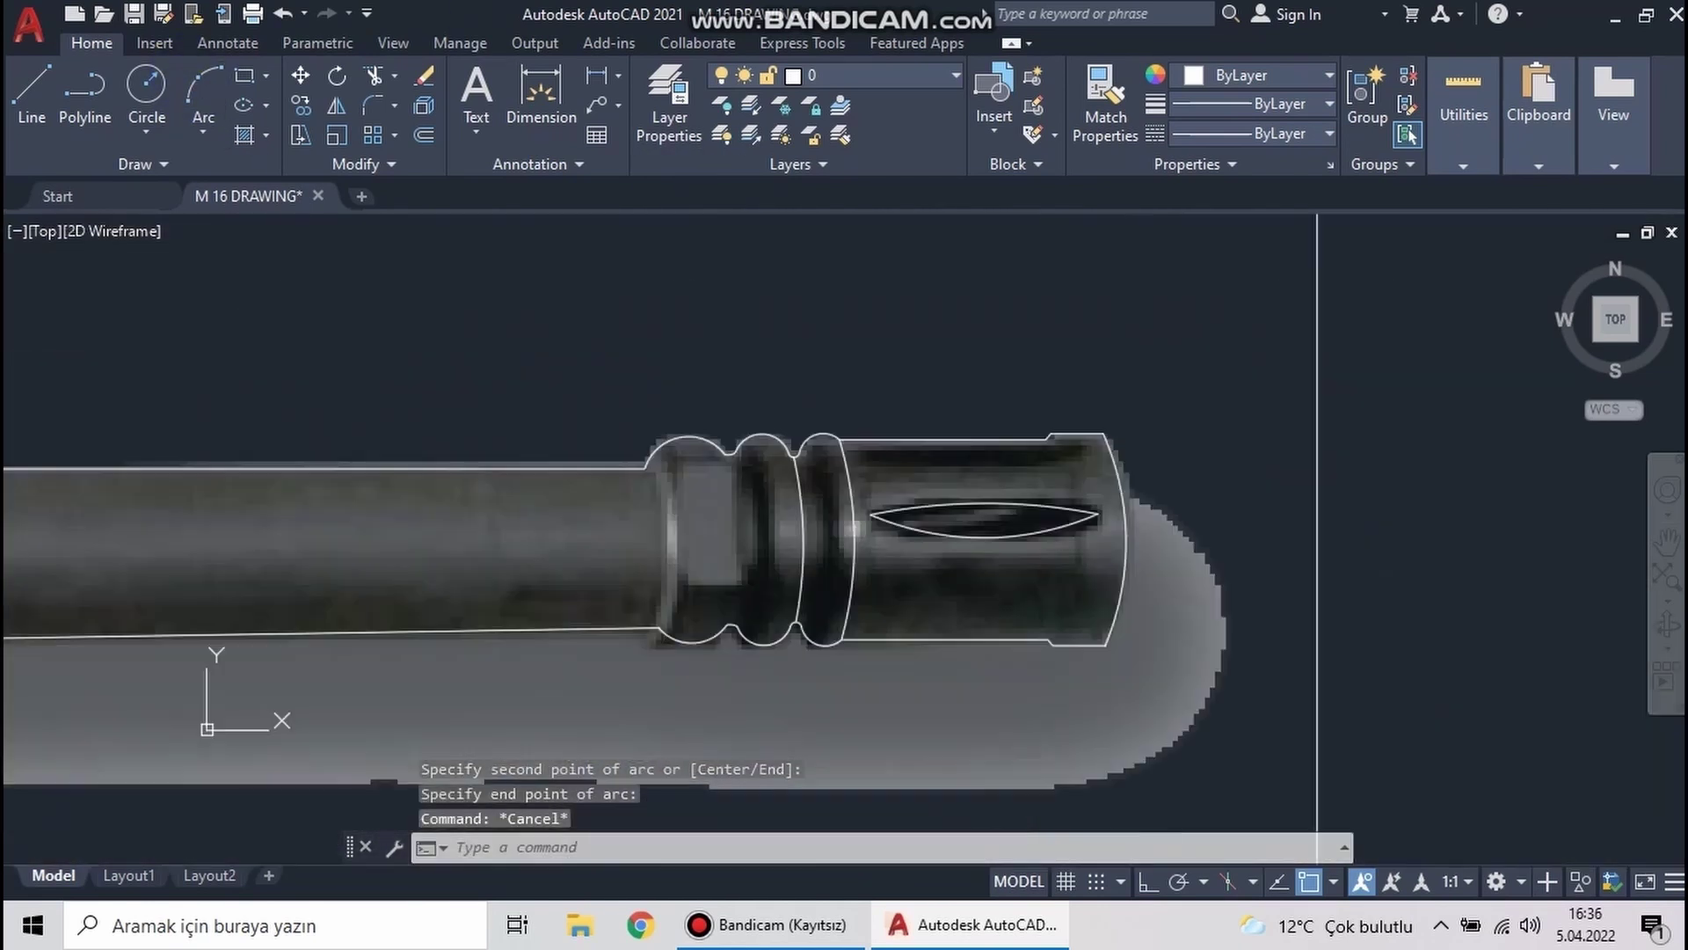
{"action": "key", "text": "space"}
{"action": "left_click", "coordinate": [826, 646]}
{"action": "left_click", "coordinate": [678, 584]}
{"action": "key", "text": "Escape"}
Draw the dividing arc between the rings
{"action": "scroll", "coordinate": [603, 483], "scroll_direction": "up", "scroll_amount": 2}
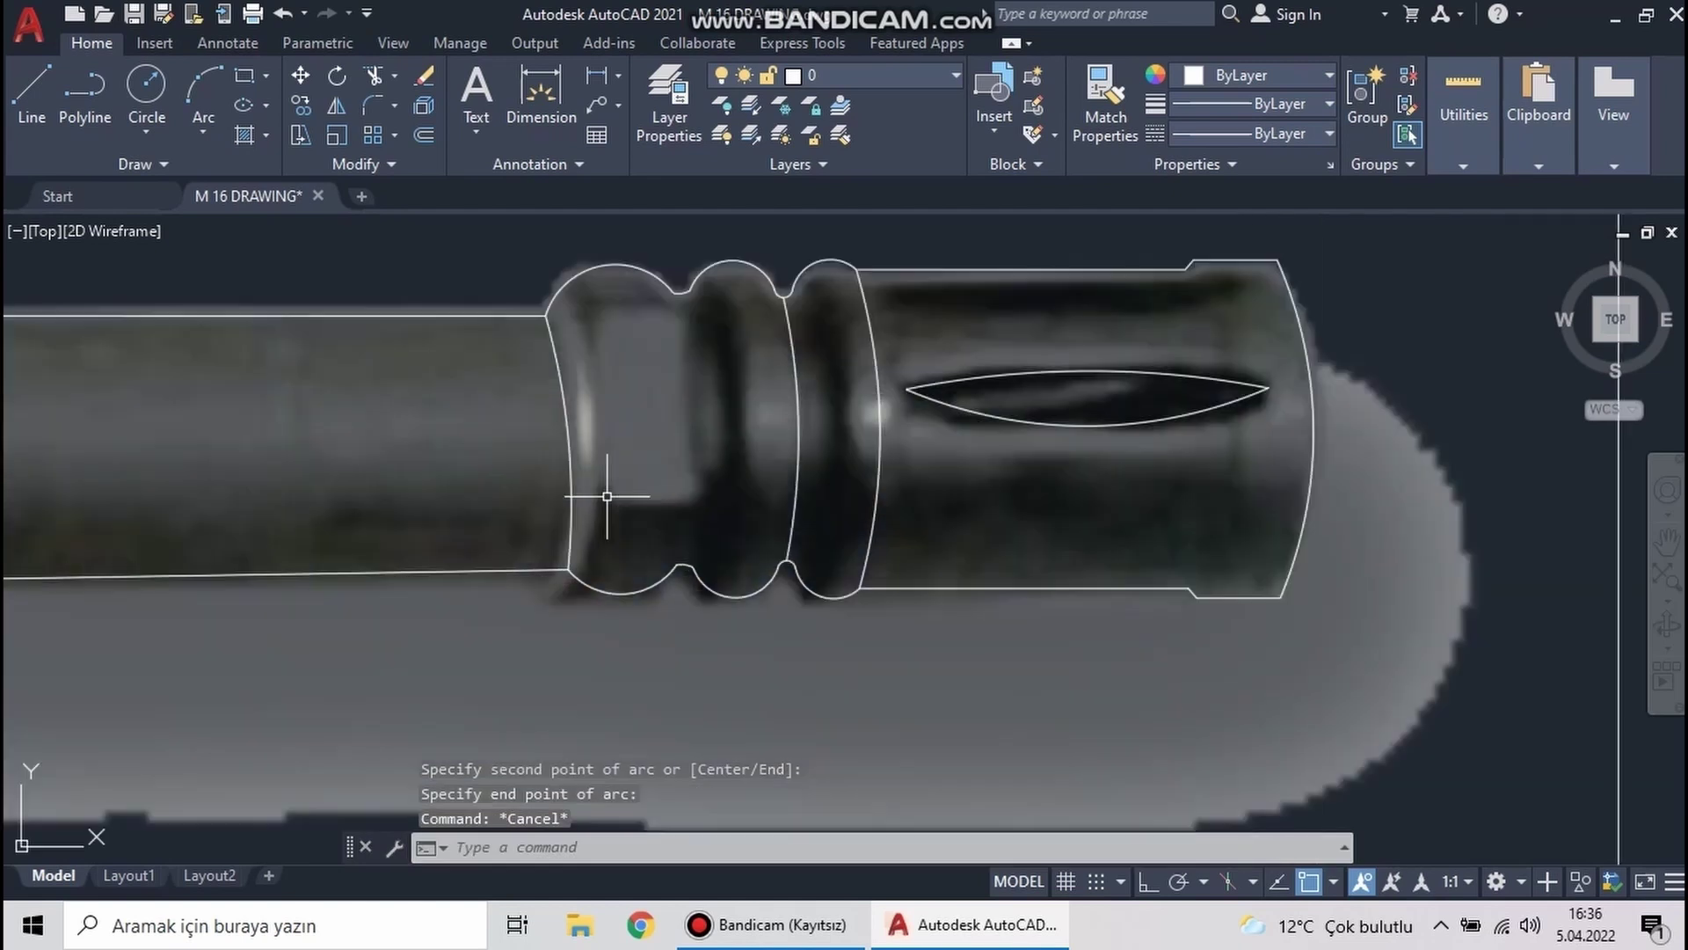
{"action": "scroll", "coordinate": [482, 397], "scroll_direction": "up", "scroll_amount": 2}
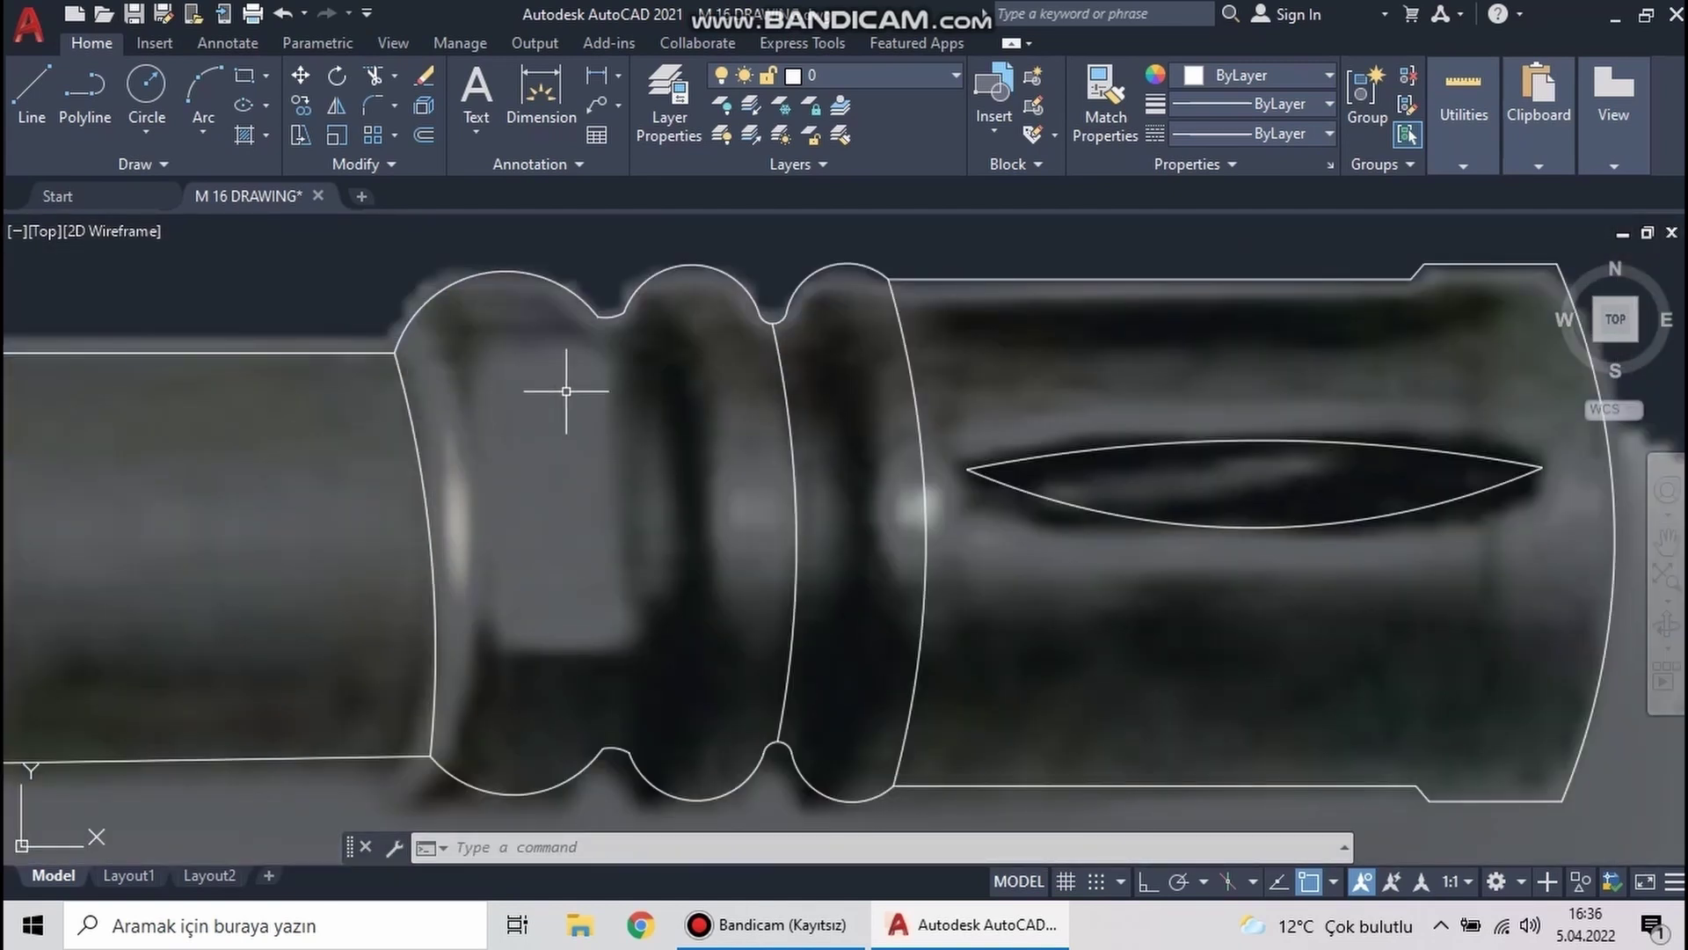
{"action": "scroll", "coordinate": [483, 439], "scroll_direction": "down", "scroll_amount": 4}
{"action": "scroll", "coordinate": [413, 488], "scroll_direction": "up", "scroll_amount": 1}
{"action": "key", "text": "space"}
{"action": "left_click", "coordinate": [352, 576]}
{"action": "scroll", "coordinate": [422, 493], "scroll_direction": "up", "scroll_amount": 1}
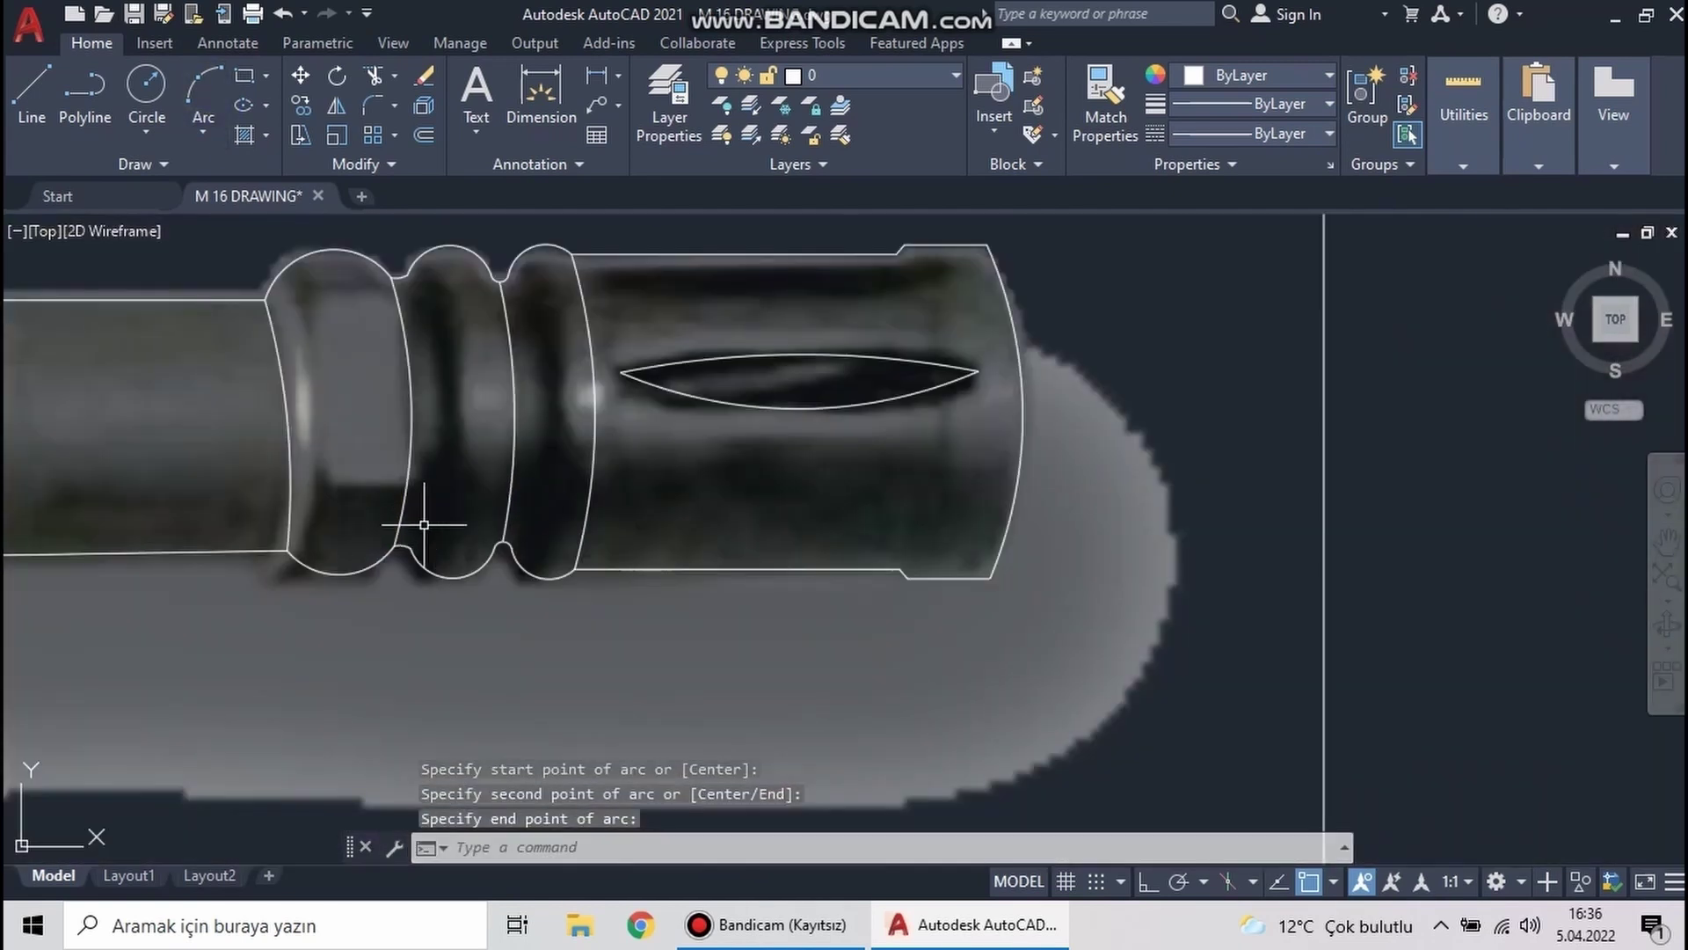
Grip-stretch the muzzle outline's corner onto the arc's end with object snap off
{"action": "left_click_drag", "start_coordinate": [422, 492], "coordinate": [387, 563]}
{"action": "scroll", "coordinate": [393, 568], "scroll_direction": "up", "scroll_amount": 2}
{"action": "key", "text": "Escape"}
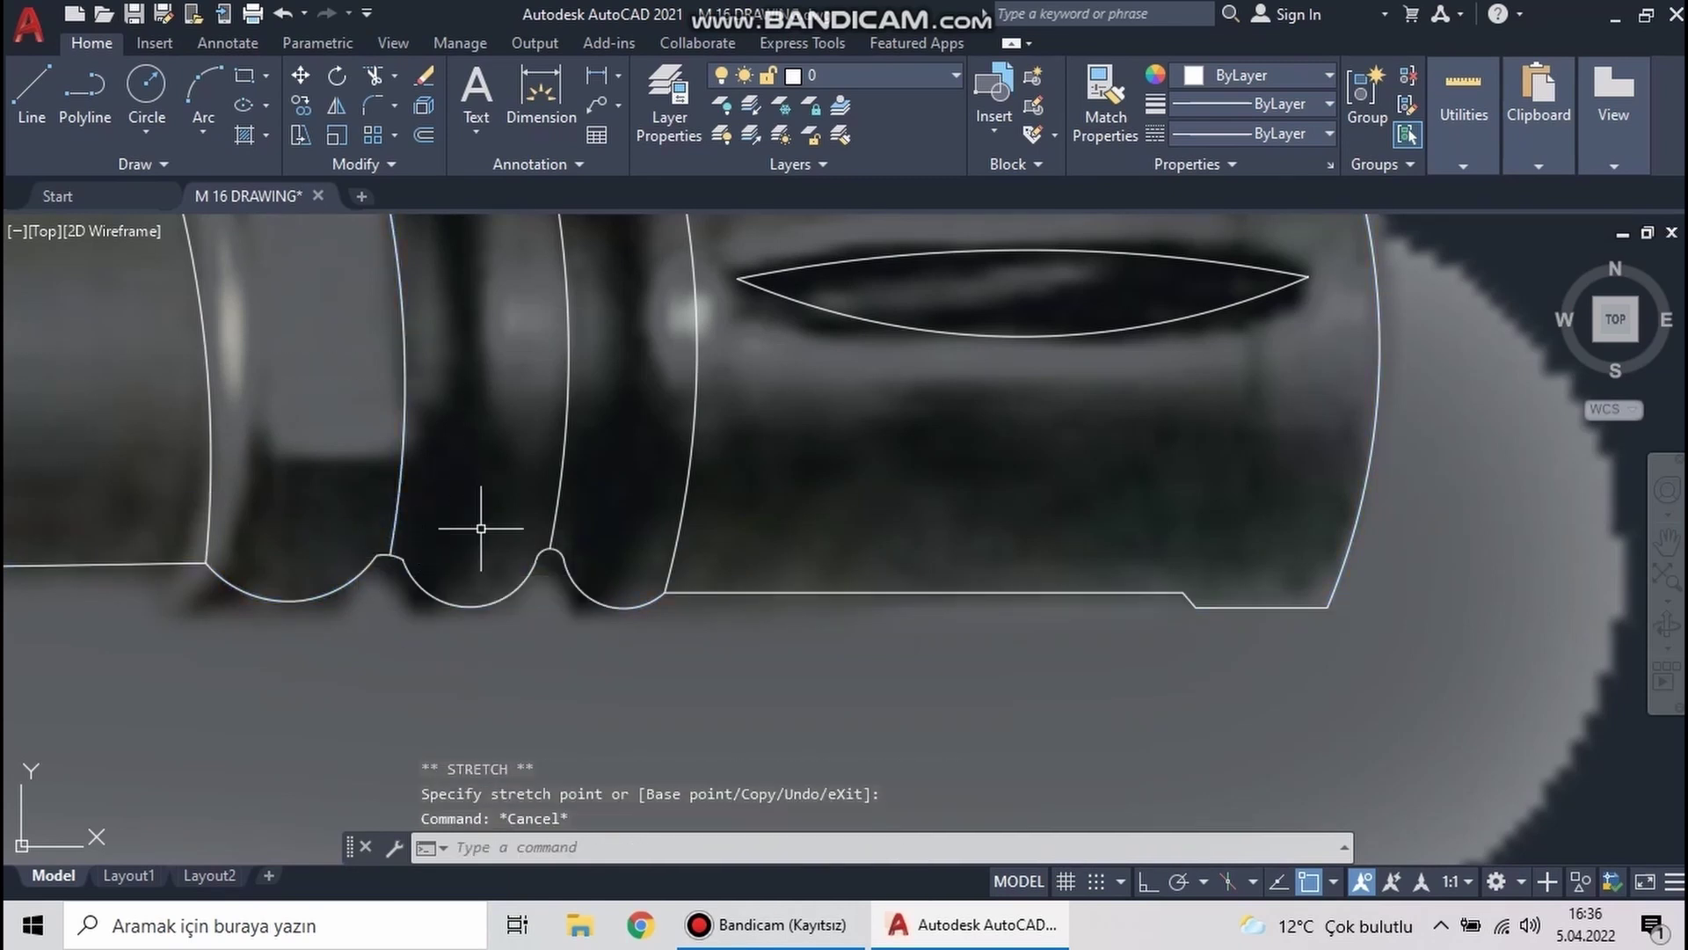
{"action": "scroll", "coordinate": [481, 529], "scroll_direction": "down", "scroll_amount": 2}
{"action": "scroll", "coordinate": [254, 503], "scroll_direction": "up", "scroll_amount": 4}
{"action": "left_click", "coordinate": [280, 366]}
{"action": "scroll", "coordinate": [216, 348], "scroll_direction": "up", "scroll_amount": 3}
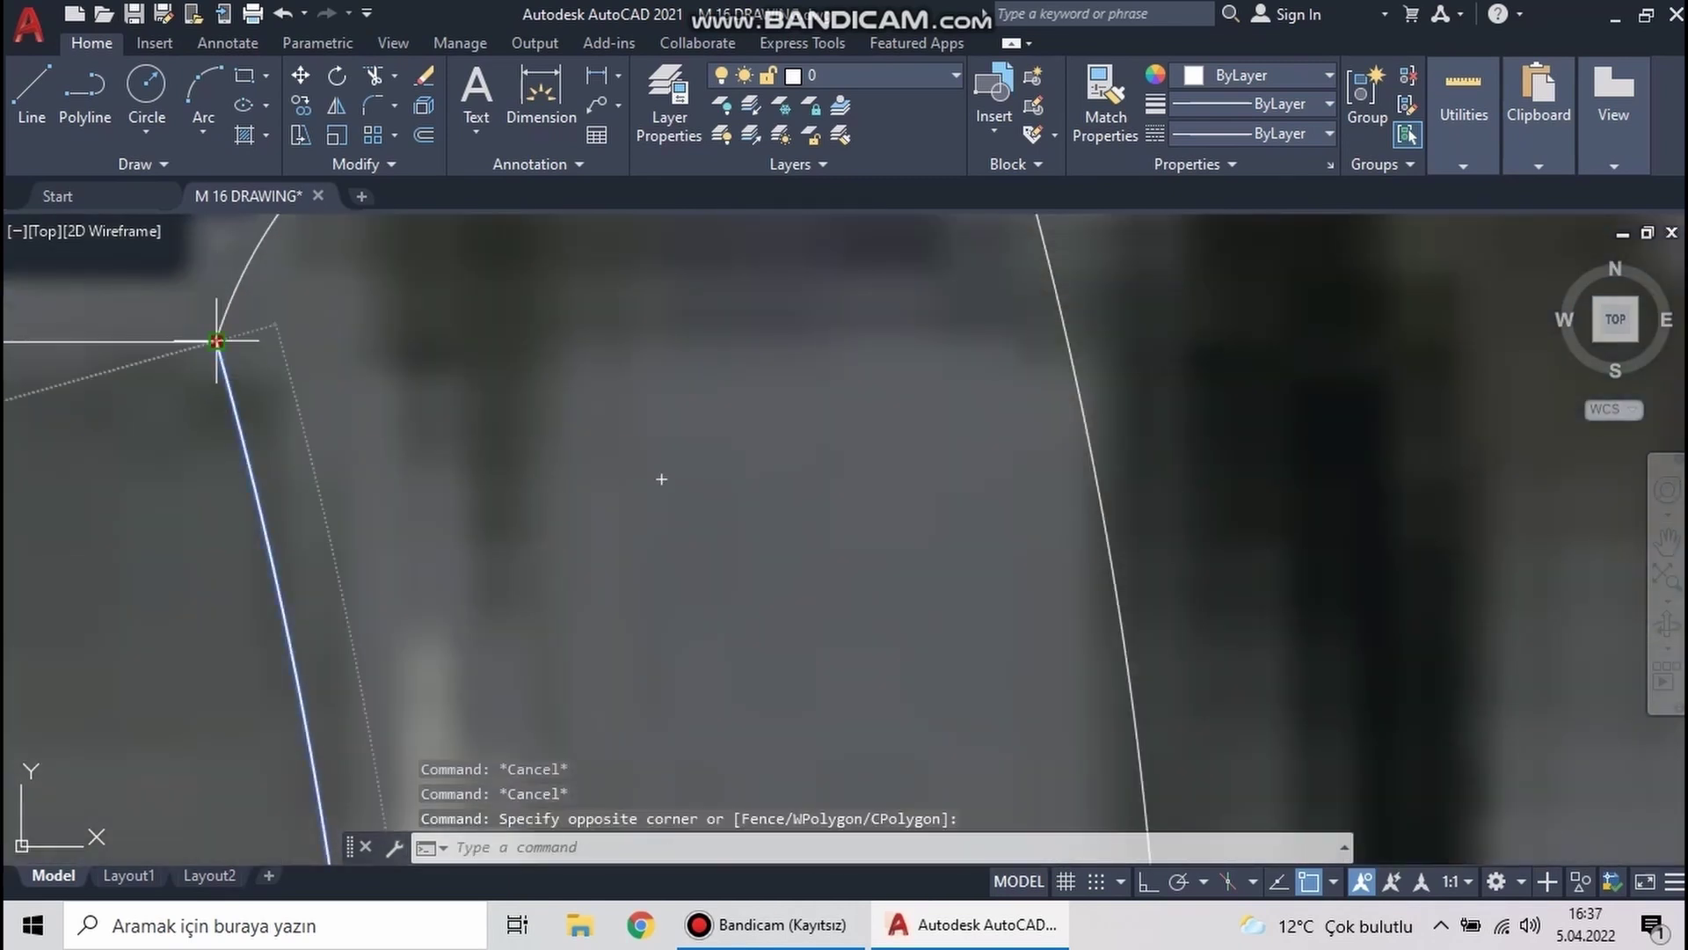
{"action": "key", "text": "F3"}
{"action": "left_click", "coordinate": [257, 423]}
{"action": "scroll", "coordinate": [189, 441], "scroll_direction": "down", "scroll_amount": 3}
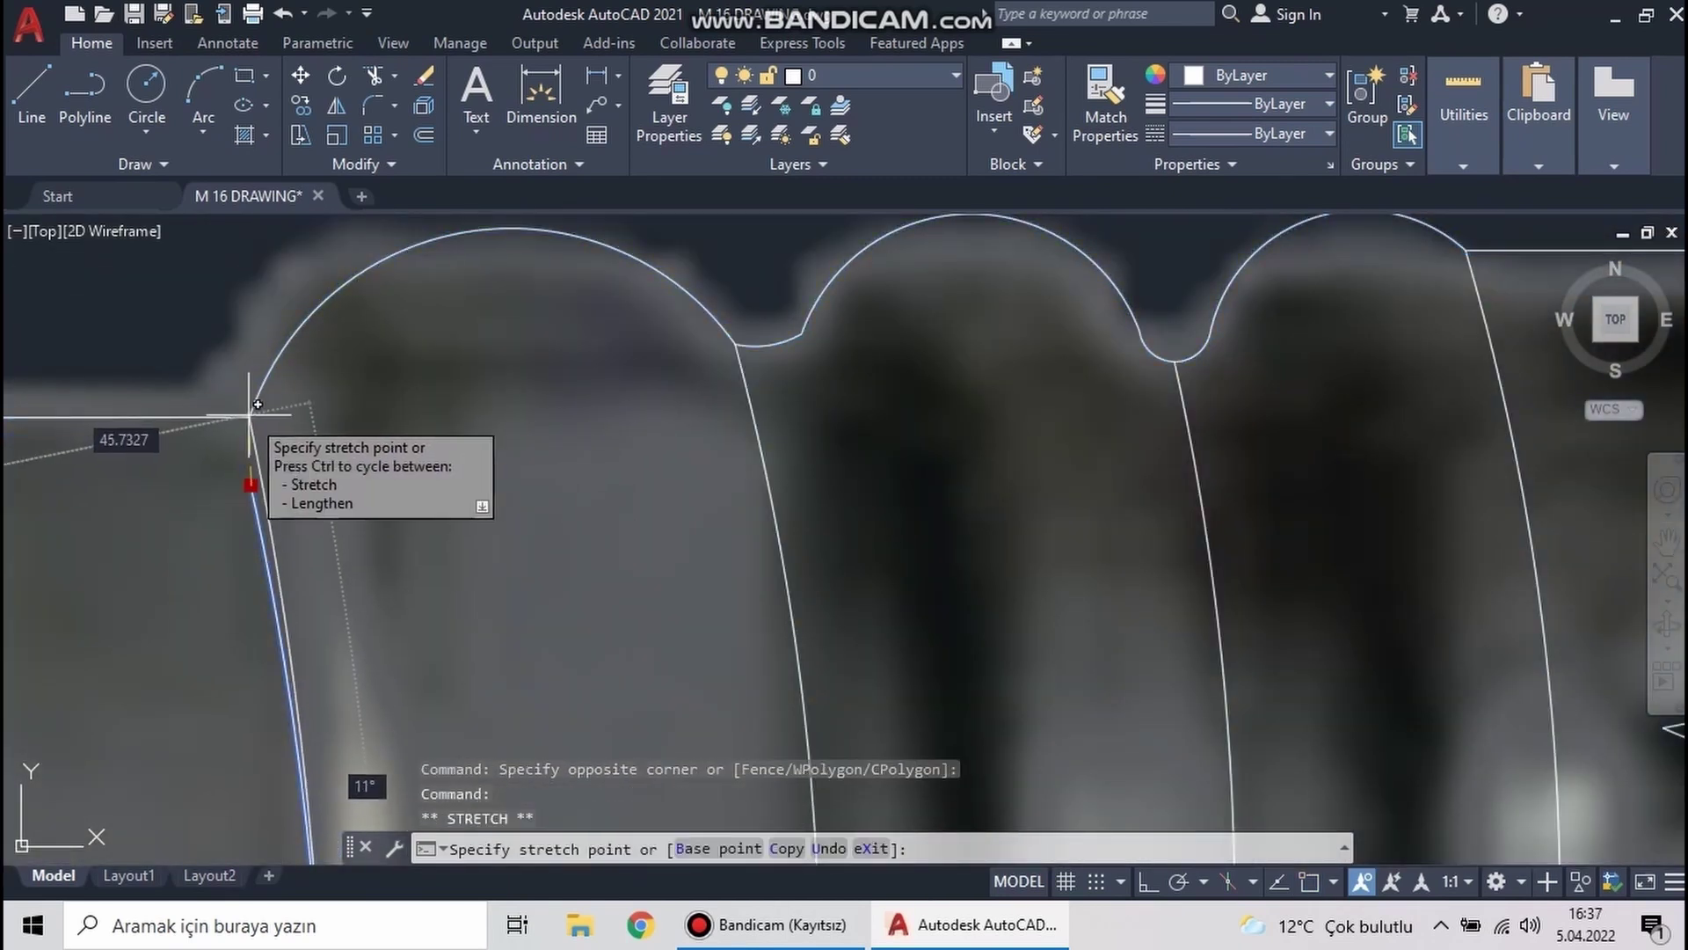
{"action": "key", "text": "Escape"}
{"action": "scroll", "coordinate": [358, 546], "scroll_direction": "down", "scroll_amount": 5}
{"action": "scroll", "coordinate": [365, 554], "scroll_direction": "down", "scroll_amount": 3}
Draw a lengthwise line along the handguard to its front end
{"action": "scroll", "coordinate": [365, 554], "scroll_direction": "up", "scroll_amount": 3}
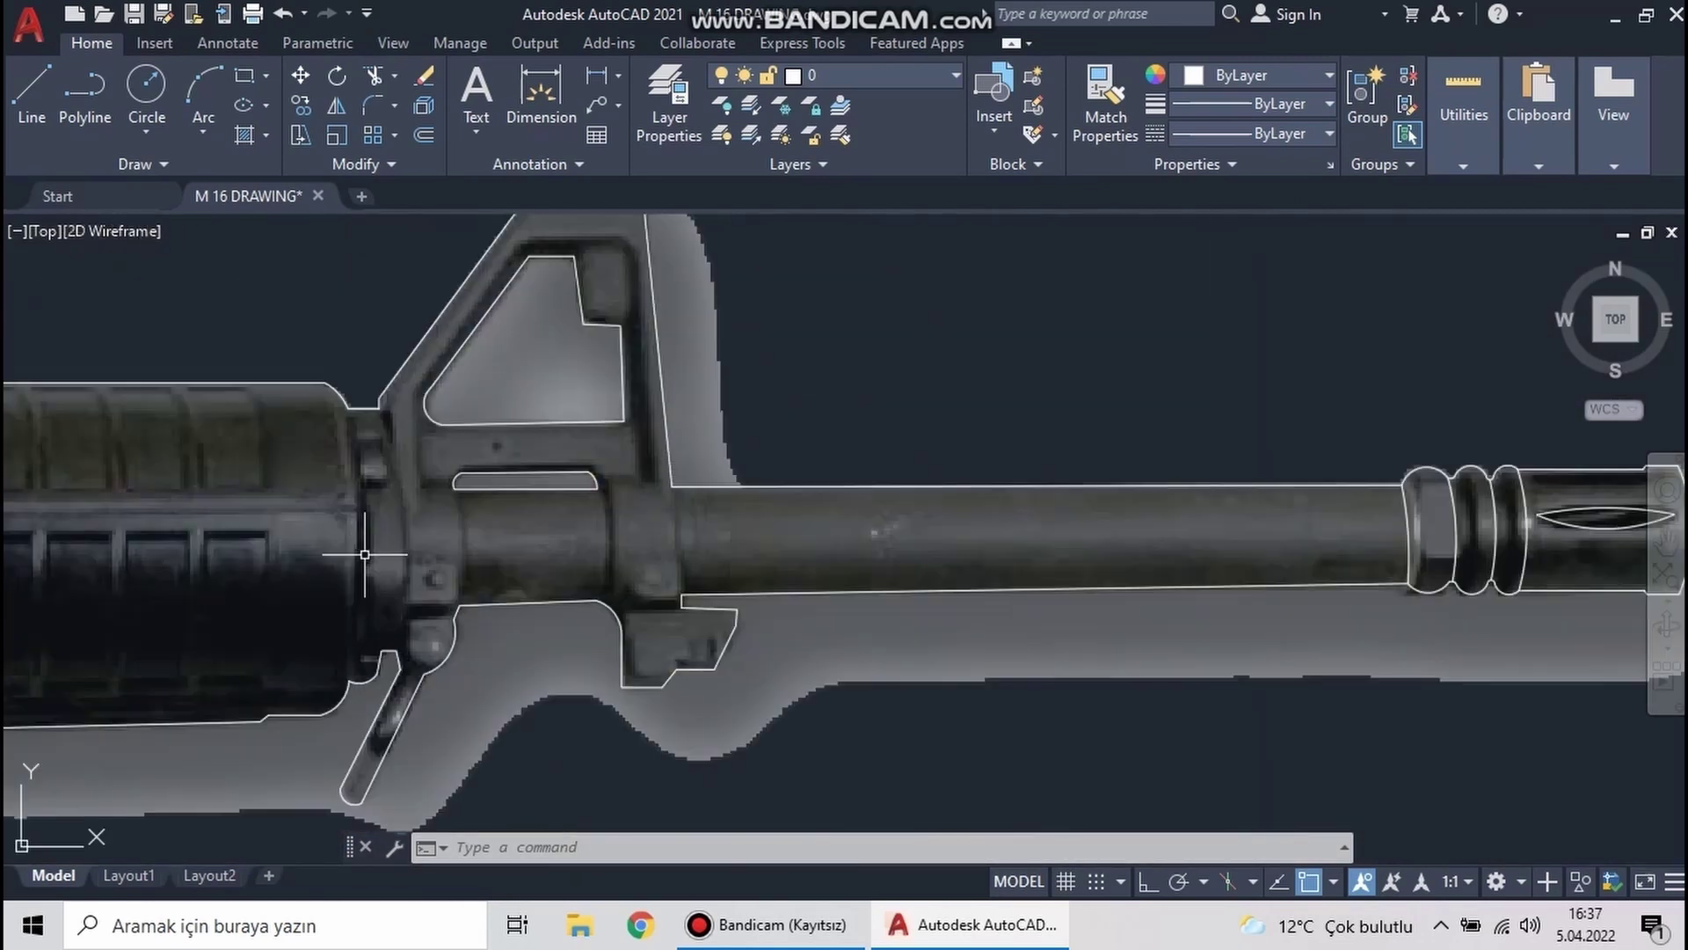
{"action": "scroll", "coordinate": [365, 554], "scroll_direction": "down", "scroll_amount": 2}
{"action": "scroll", "coordinate": [528, 395], "scroll_direction": "down", "scroll_amount": 3}
{"action": "middle_click_drag", "start_coordinate": [518, 527], "coordinate": [675, 524]}
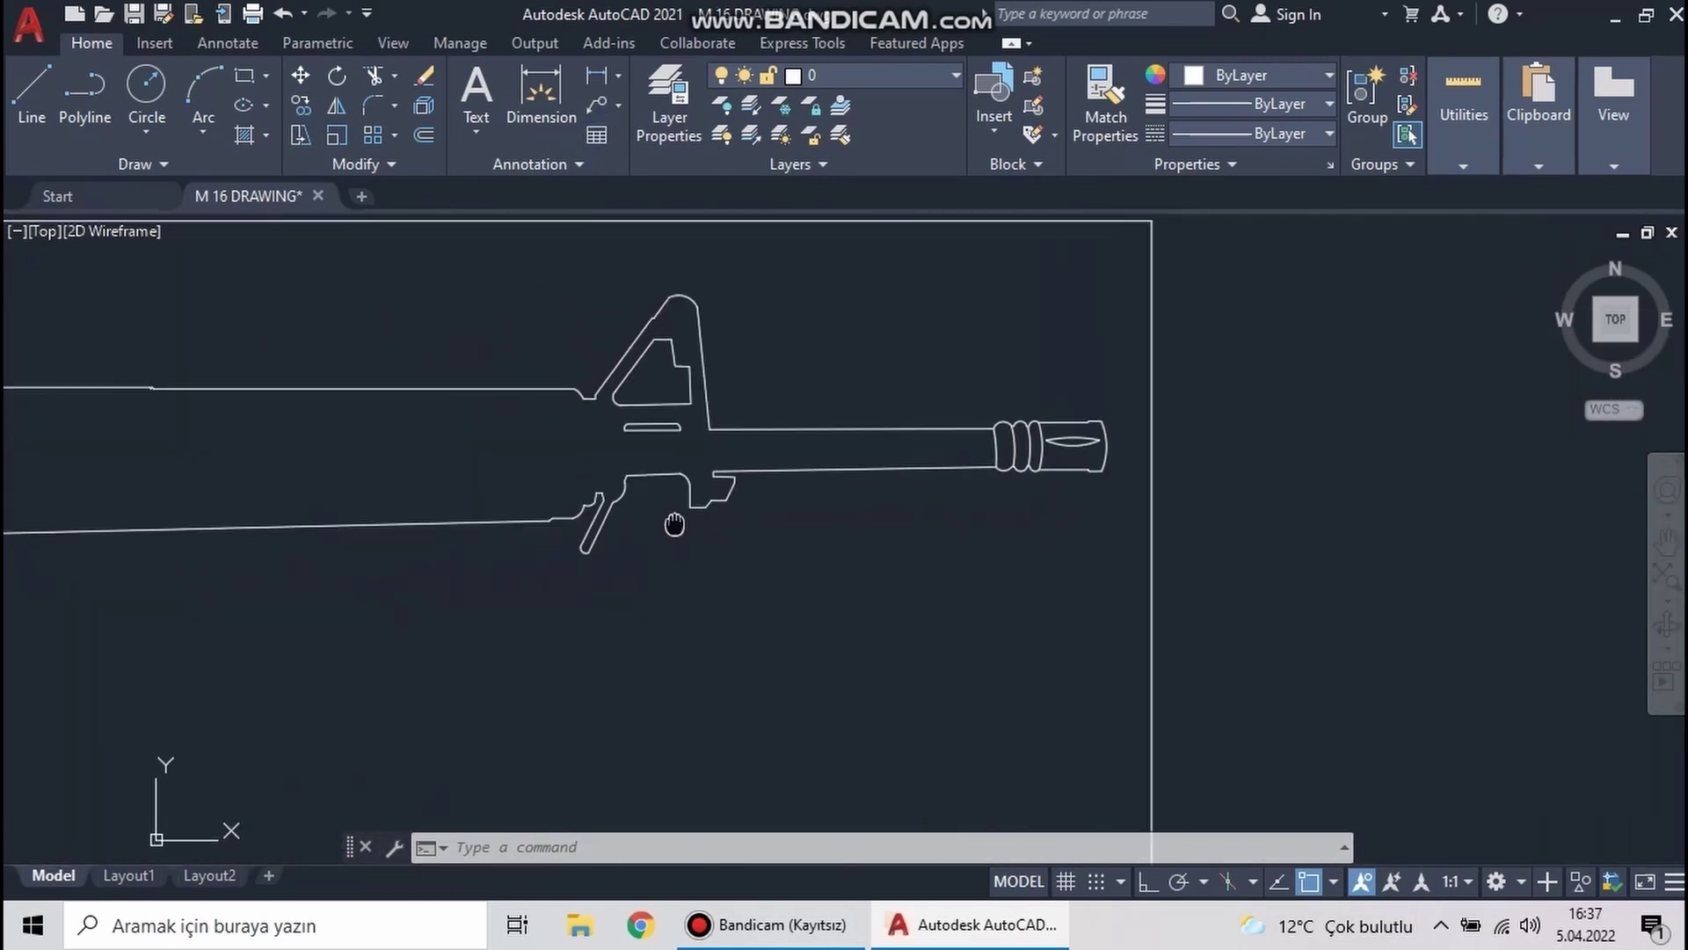
{"action": "scroll", "coordinate": [566, 431], "scroll_direction": "up", "scroll_amount": 4}
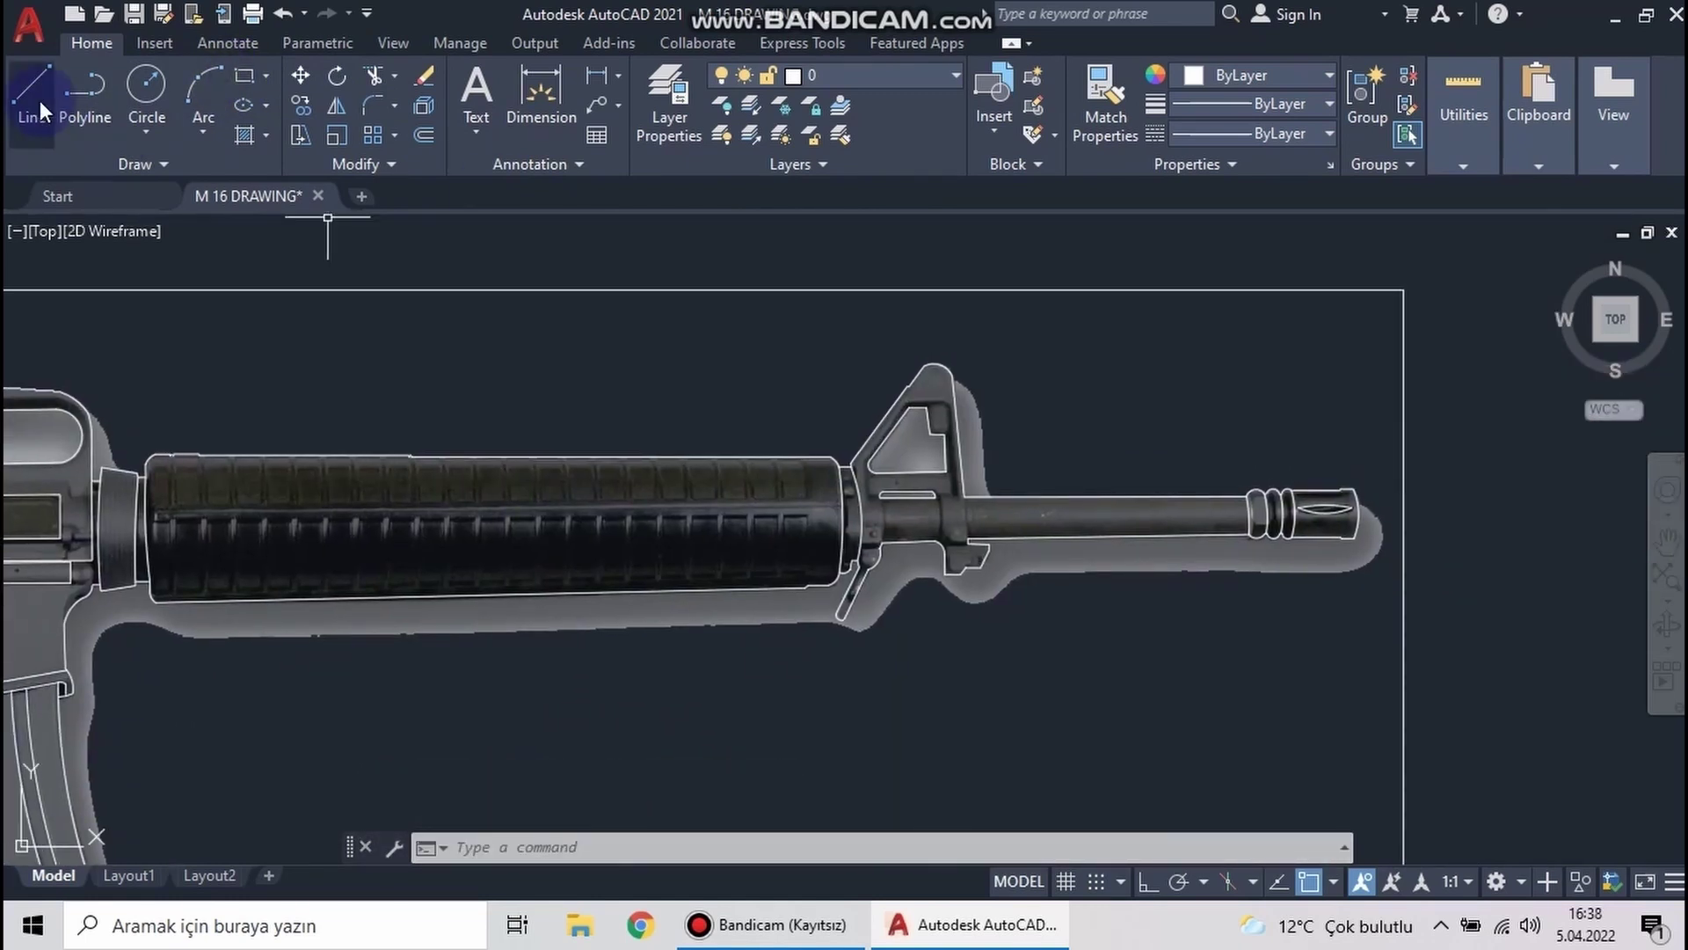
{"action": "left_click", "coordinate": [39, 110]}
{"action": "scroll", "coordinate": [316, 485], "scroll_direction": "up", "scroll_amount": 2}
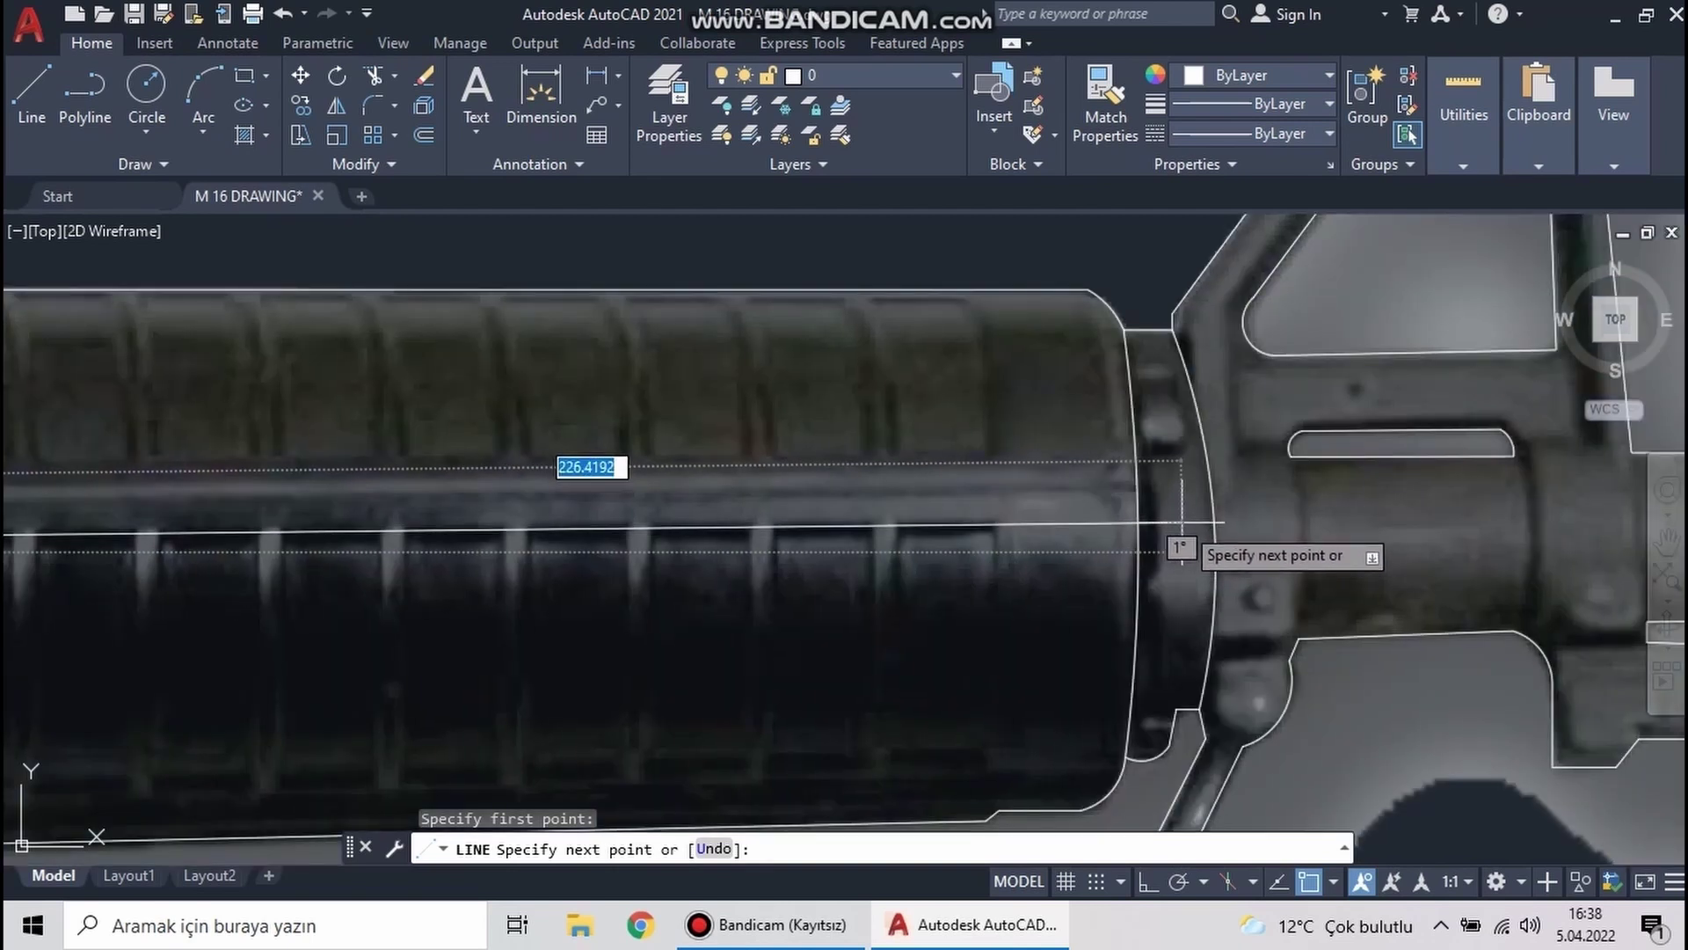
{"action": "left_click", "coordinate": [1154, 538]}
{"action": "key", "text": "Escape"}
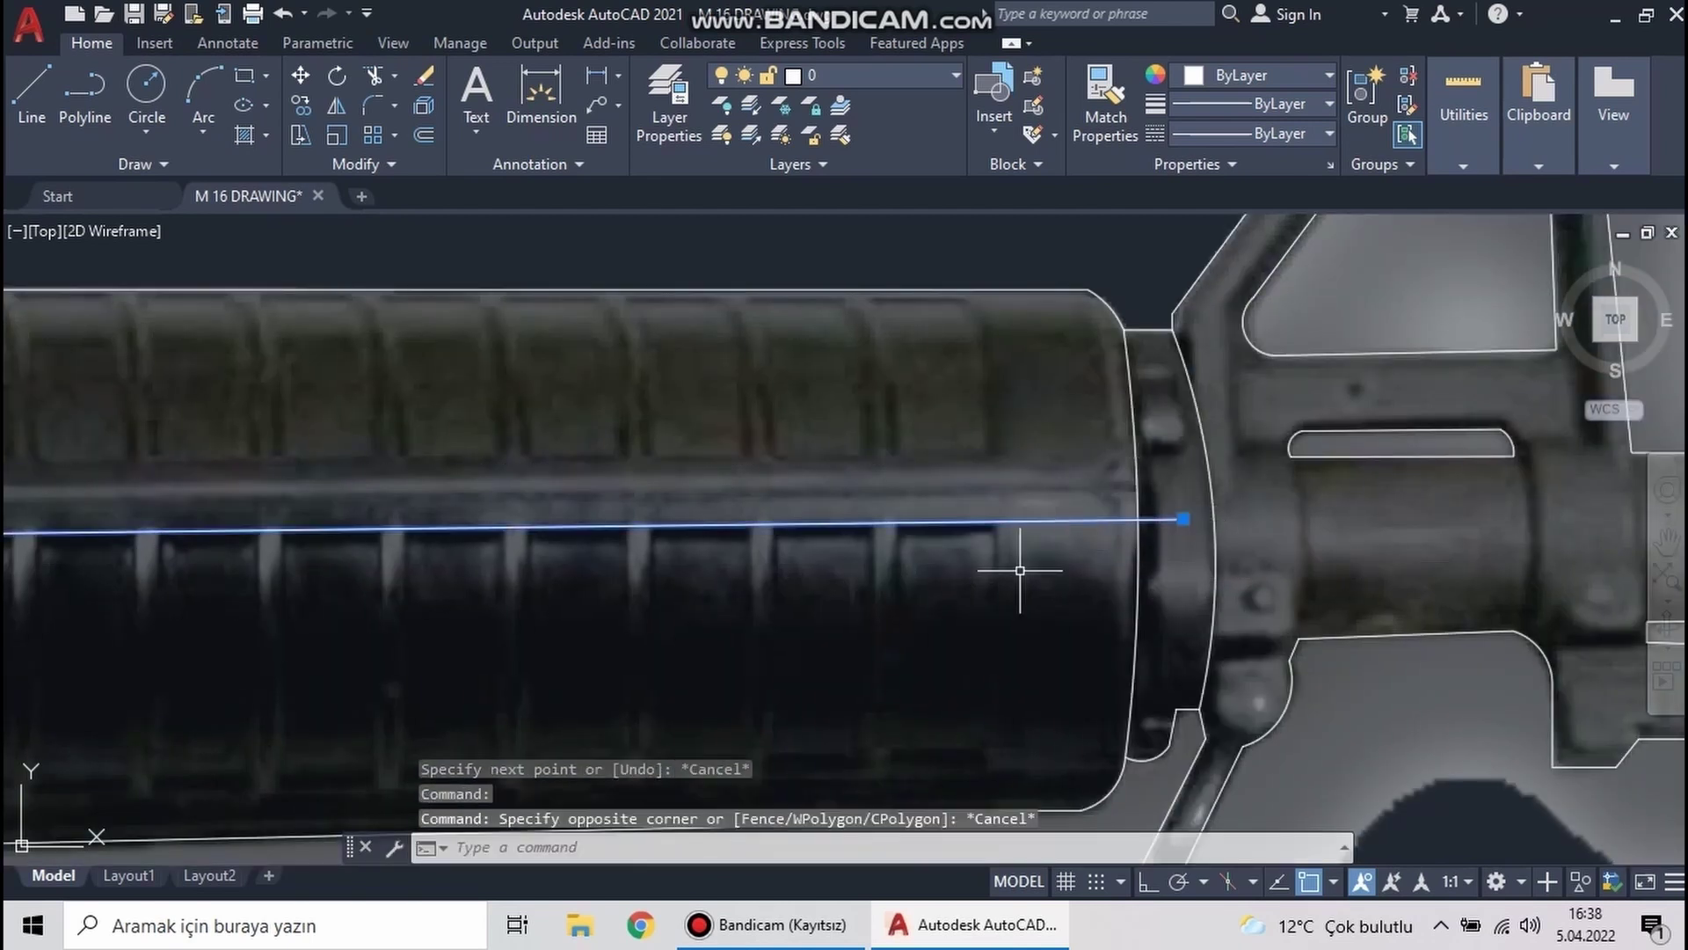
Copy the handguard line onto the handguard and grab its endpoint to adjust it
{"action": "scroll", "coordinate": [1018, 565], "scroll_direction": "down", "scroll_amount": 2}
{"action": "scroll", "coordinate": [1019, 565], "scroll_direction": "up", "scroll_amount": 1}
{"action": "left_click", "coordinate": [300, 106]}
{"action": "left_click", "coordinate": [467, 519]}
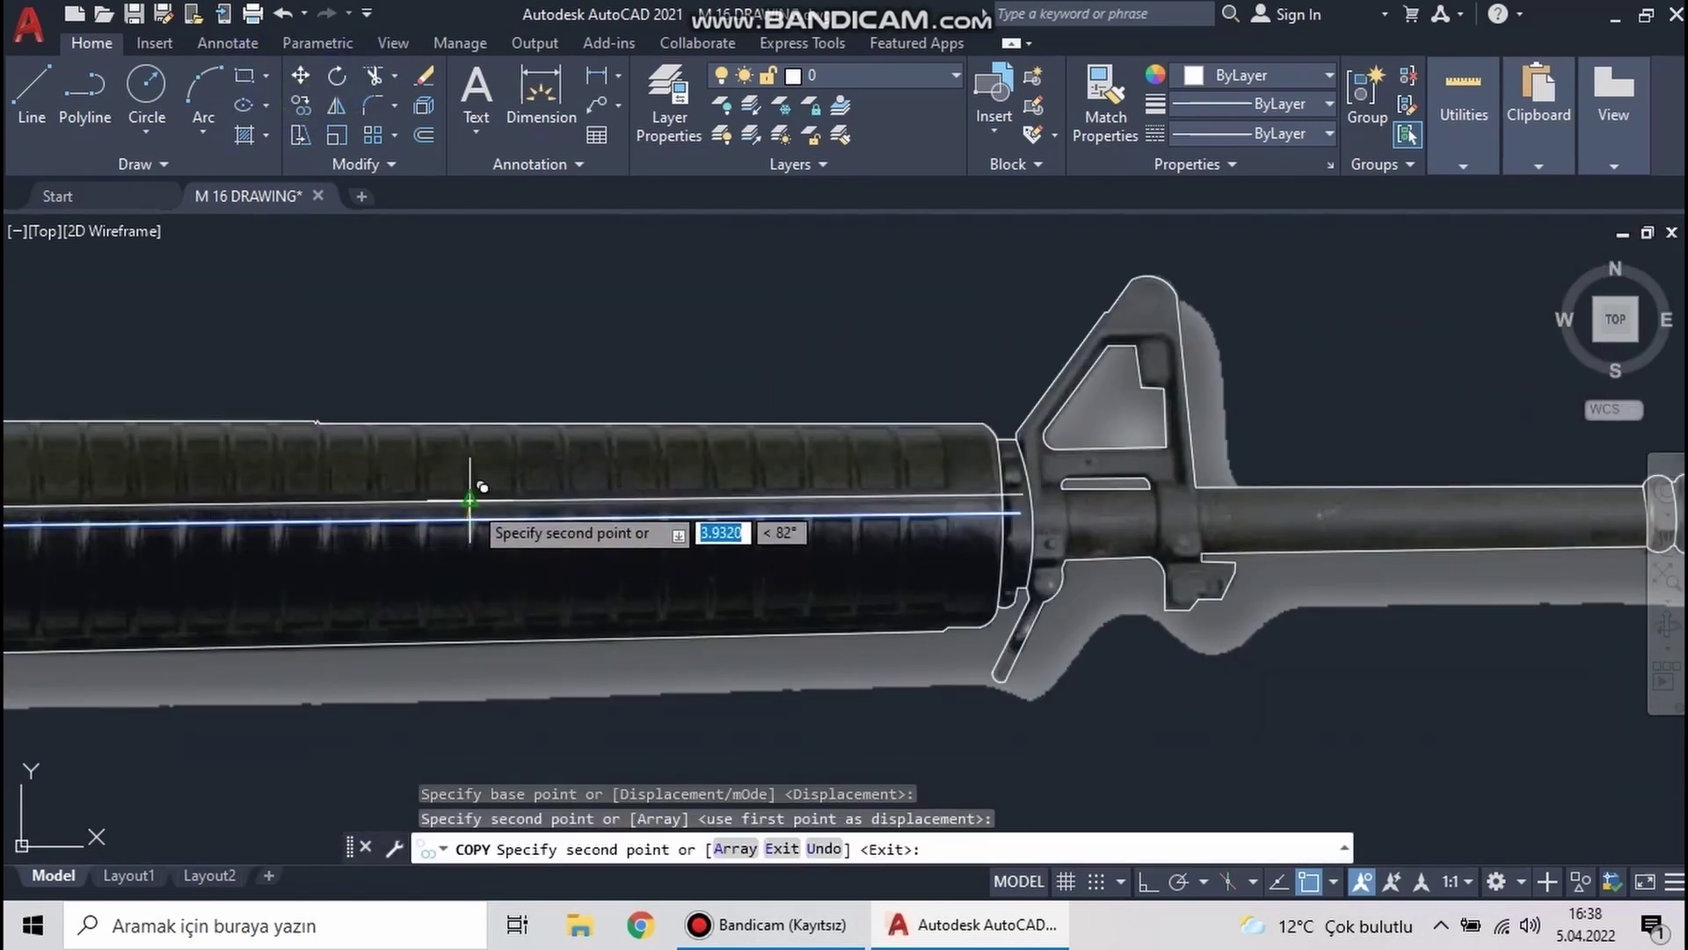
{"action": "left_click", "coordinate": [480, 483]}
{"action": "key", "text": "Escape"}
{"action": "scroll", "coordinate": [170, 483], "scroll_direction": "up", "scroll_amount": 3}
{"action": "left_click", "coordinate": [100, 495]}
Start an arc at the handguard edge, then cancel it
{"action": "key", "text": "a"}
{"action": "key", "text": "Return"}
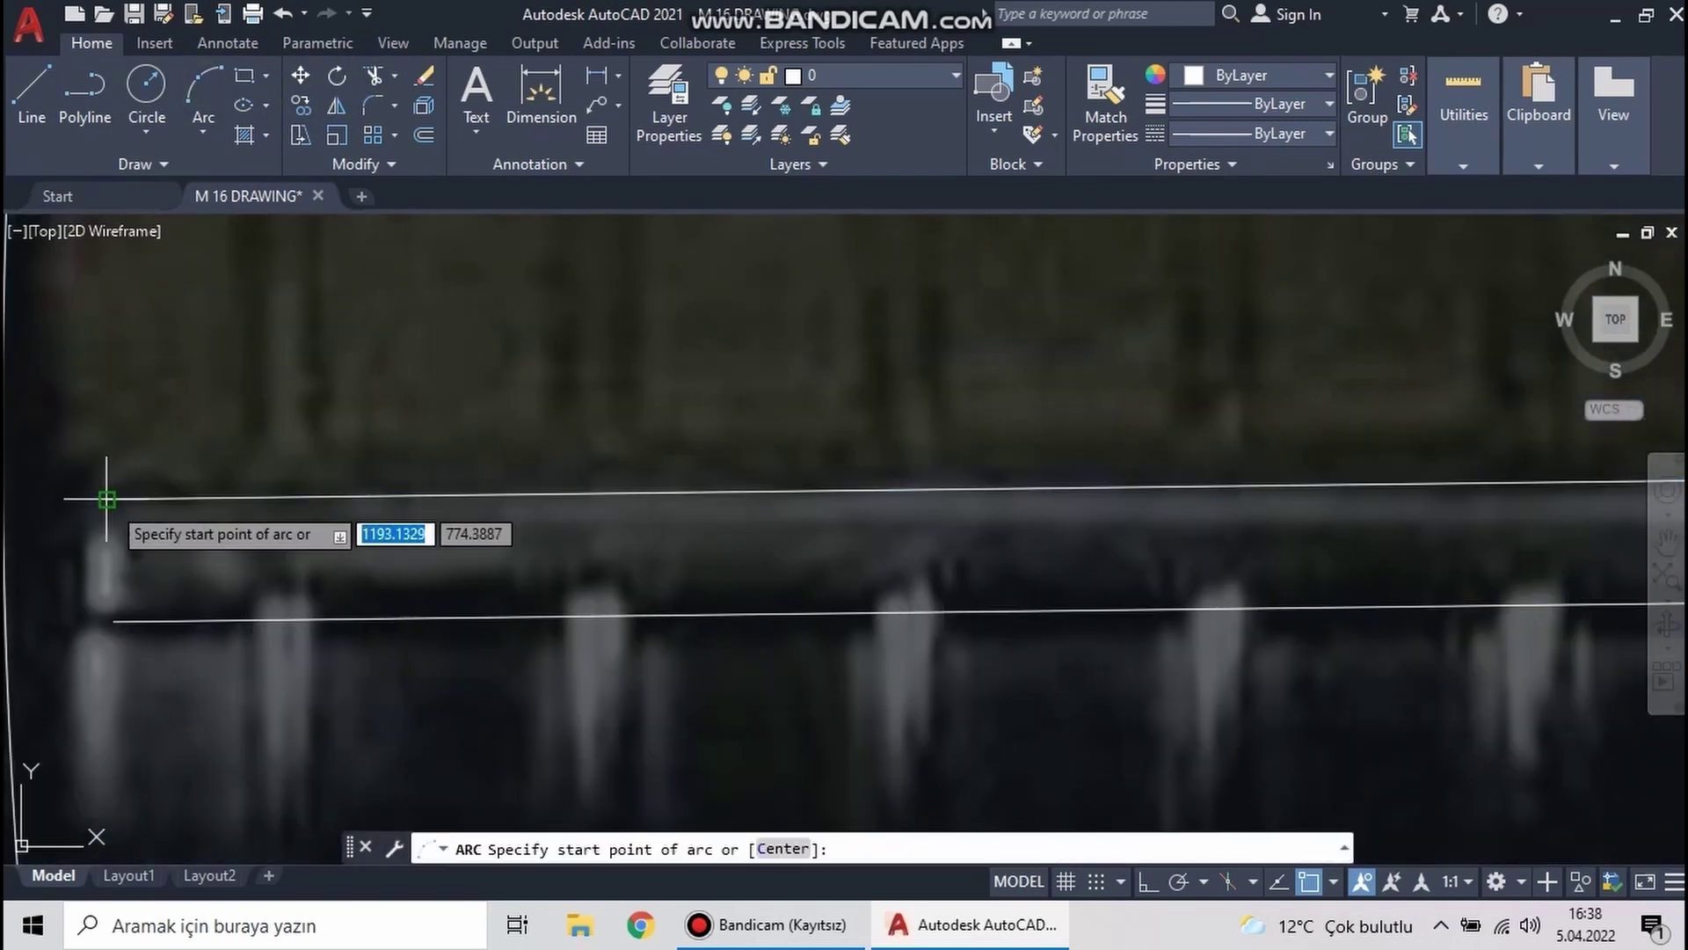
{"action": "left_click", "coordinate": [105, 478]}
{"action": "scroll", "coordinate": [547, 611], "scroll_direction": "down", "scroll_amount": 2}
{"action": "key", "text": "Escape"}
{"action": "scroll", "coordinate": [374, 544], "scroll_direction": "up", "scroll_amount": 2}
{"action": "scroll", "coordinate": [373, 544], "scroll_direction": "down", "scroll_amount": 2}
Start a trim on the handguard lines, then cancel it
{"action": "key", "text": "t"}
{"action": "key", "text": "r"}
{"action": "key", "text": "Return"}
{"action": "scroll", "coordinate": [923, 519], "scroll_direction": "up", "scroll_amount": 2}
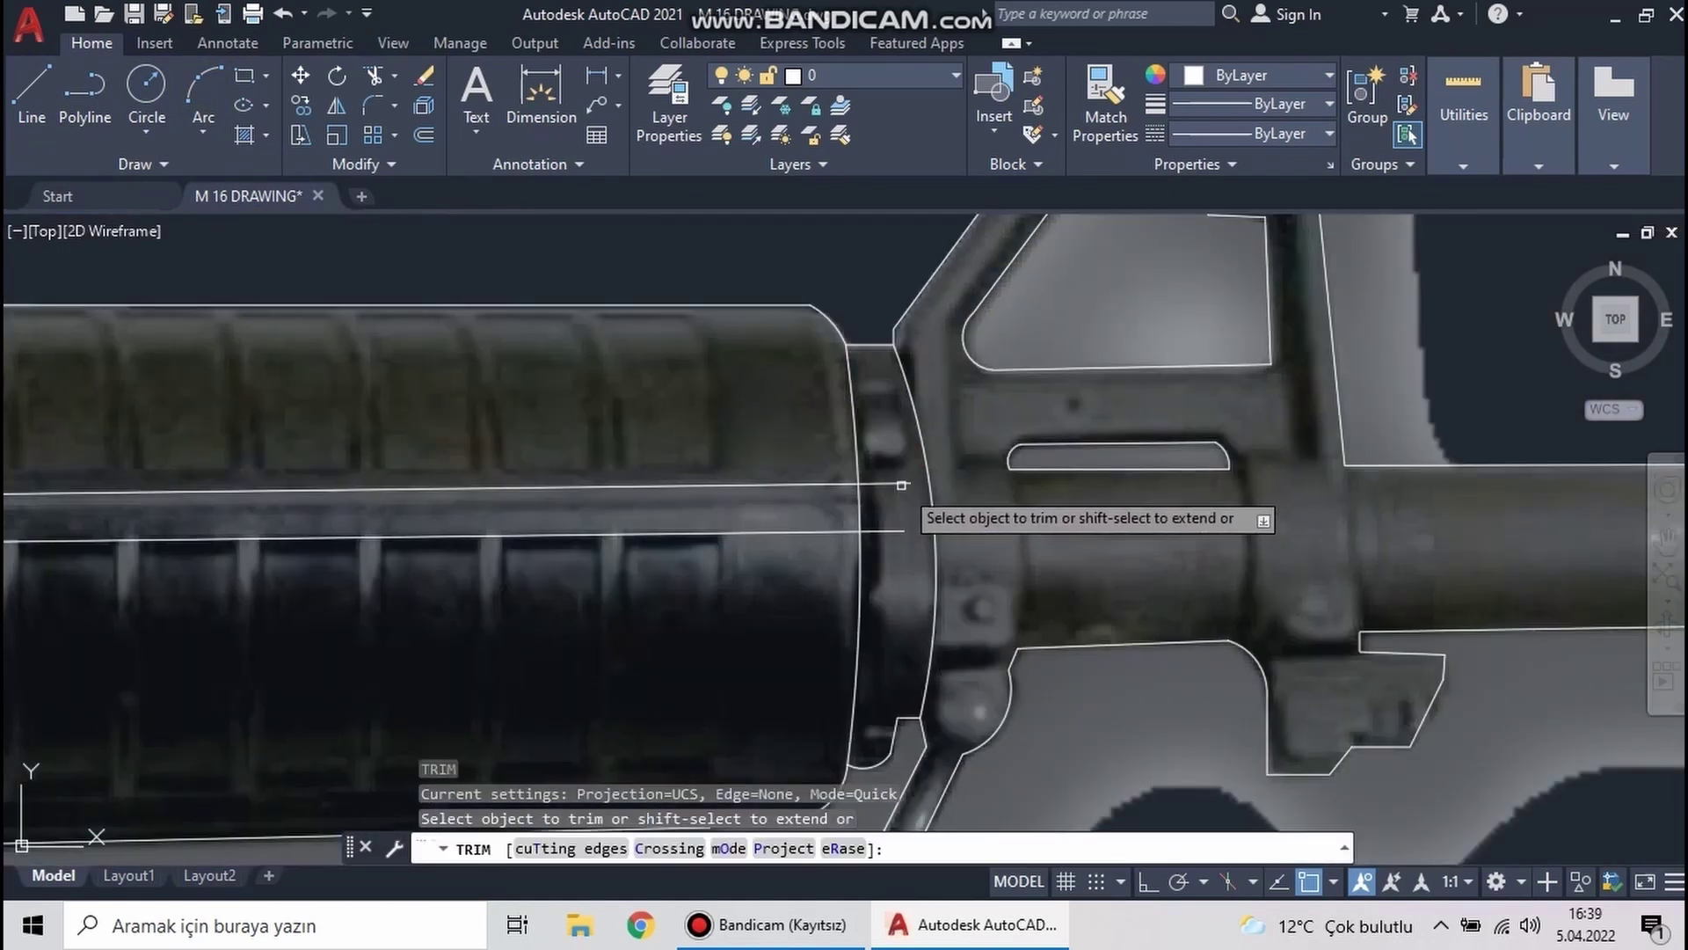
{"action": "scroll", "coordinate": [503, 556], "scroll_direction": "down", "scroll_amount": 2}
{"action": "scroll", "coordinate": [503, 556], "scroll_direction": "up", "scroll_amount": 2}
{"action": "key", "text": "Escape"}
Place arc points on the handguard top, then cancel the arc
{"action": "left_click", "coordinate": [200, 81]}
{"action": "left_click", "coordinate": [214, 377]}
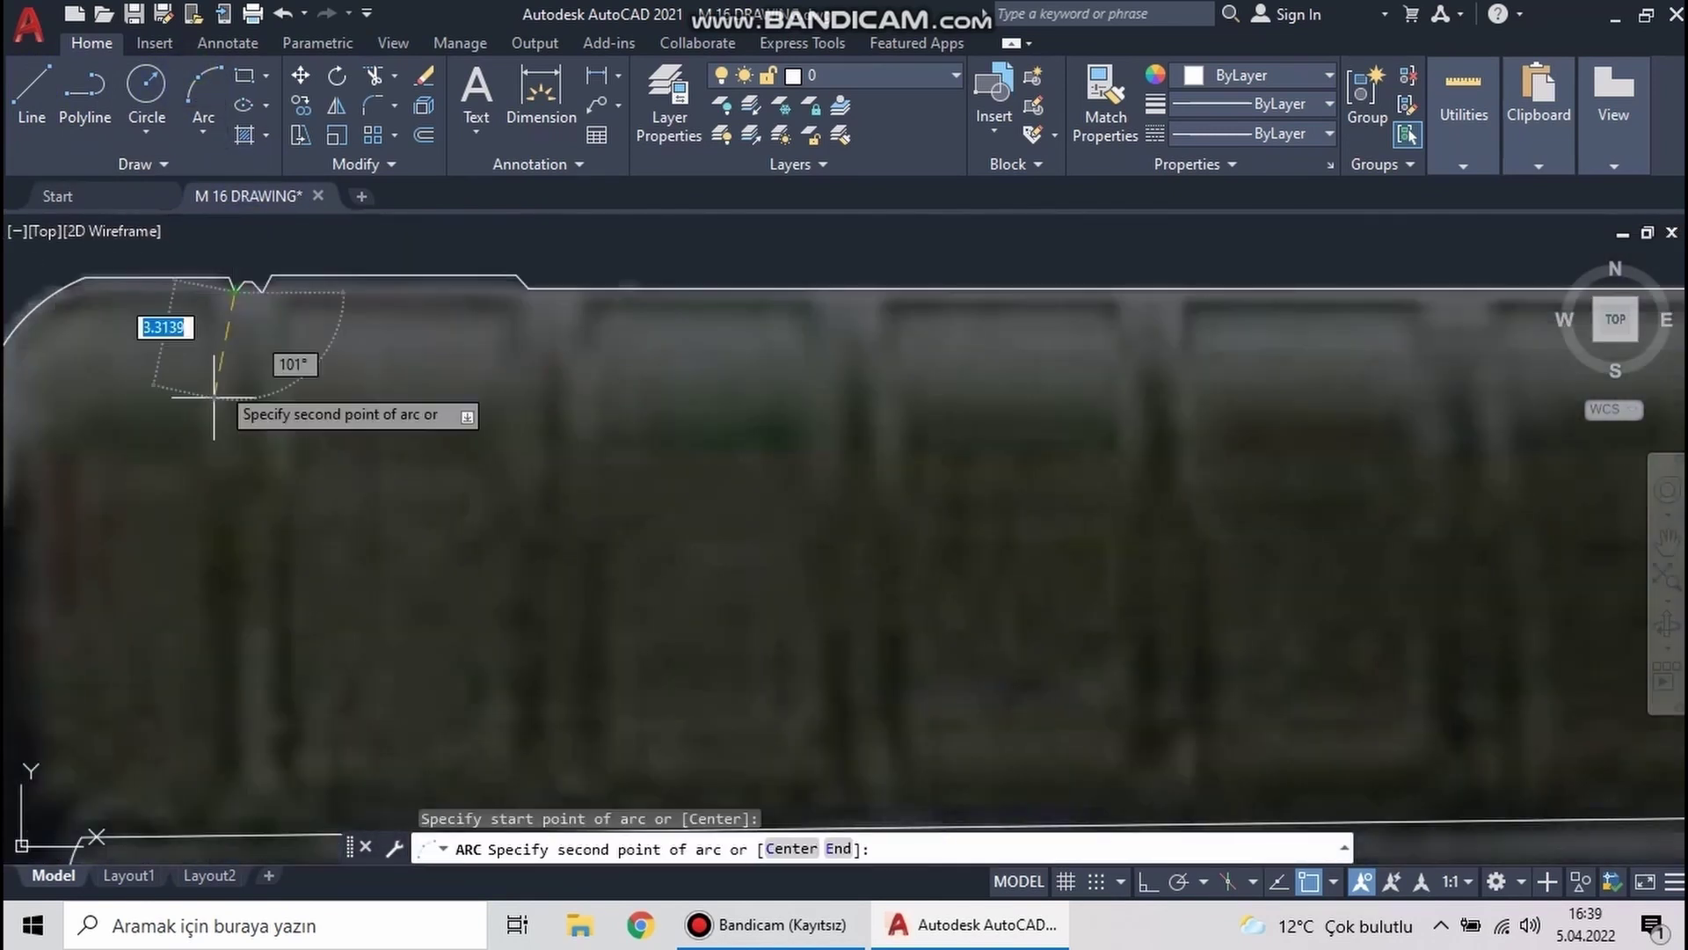
{"action": "left_click", "coordinate": [403, 558]}
{"action": "key", "text": "Escape"}
Select a vertical rib line and copy it from a base point to the next rib edges
{"action": "left_click_drag", "start_coordinate": [565, 558], "coordinate": [237, 440]}
{"action": "key", "text": "c"}
{"action": "key", "text": "o"}
{"action": "key", "text": "Return"}
{"action": "left_click", "coordinate": [250, 461]}
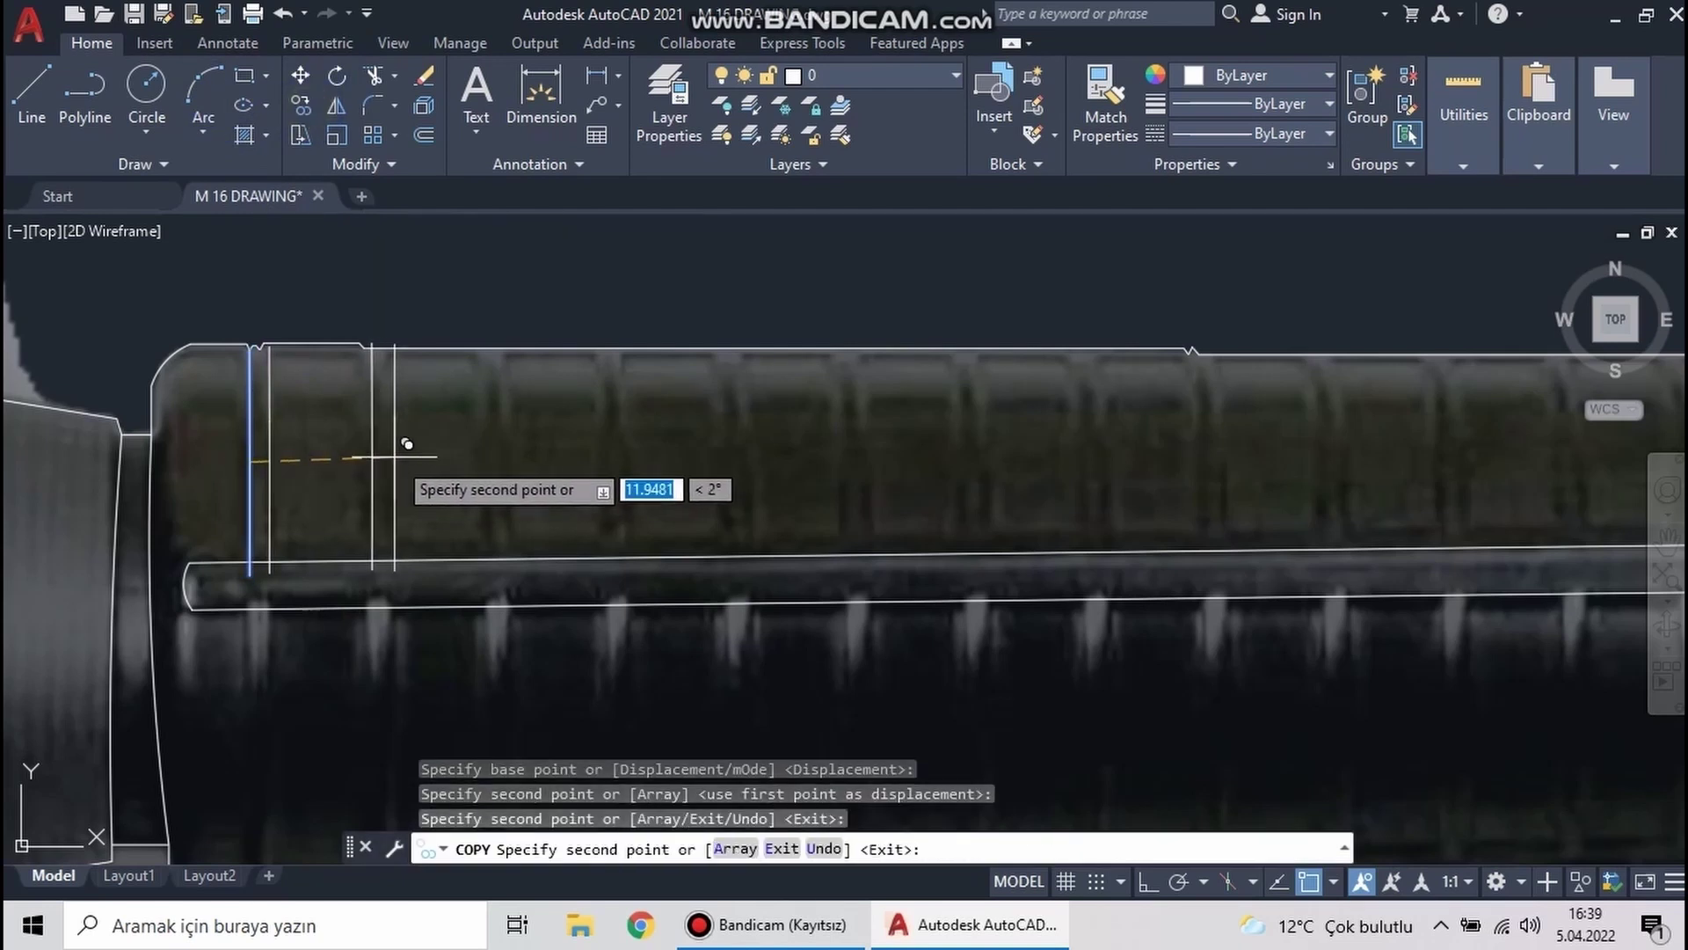
Fence-trim the rib line ends below the tube line
{"action": "key", "text": "Escape"}
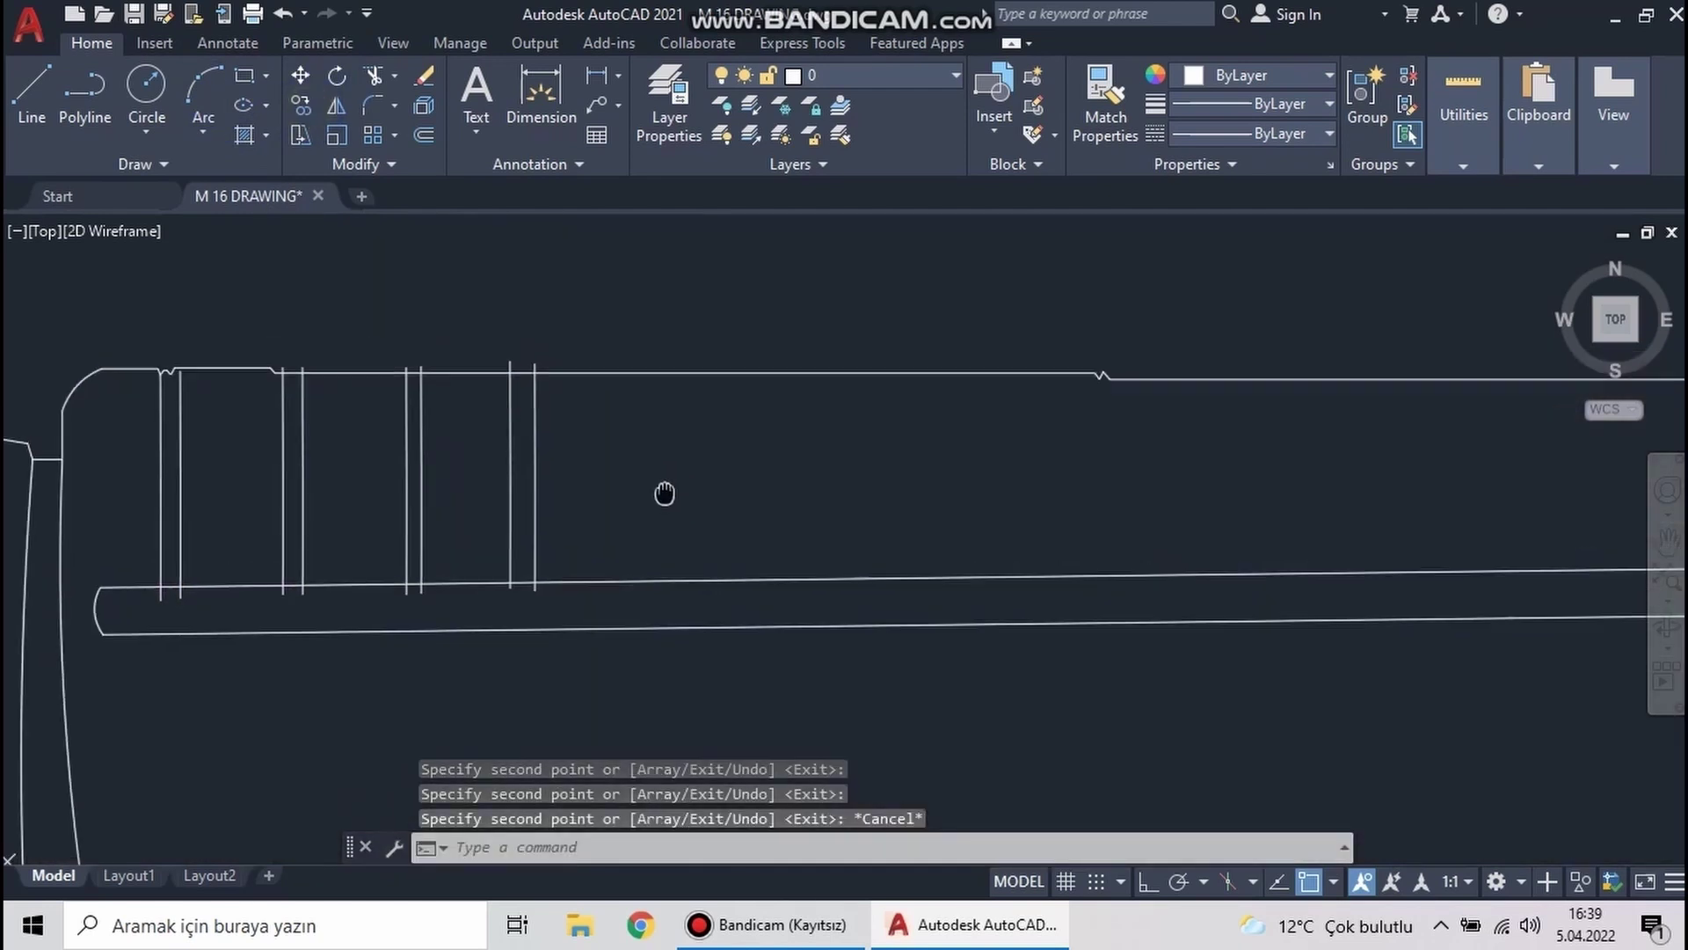
{"action": "key", "text": "t"}
{"action": "key", "text": "r"}
{"action": "key", "text": "Return"}
{"action": "scroll", "coordinate": [664, 490], "scroll_direction": "up", "scroll_amount": 3}
{"action": "left_click", "coordinate": [641, 472]}
{"action": "left_click", "coordinate": [866, 451]}
{"action": "key", "text": "Return"}
Retry trimming excess rib line ends, then move to the next stretch of handguard
{"action": "scroll", "coordinate": [818, 648], "scroll_direction": "down", "scroll_amount": 2}
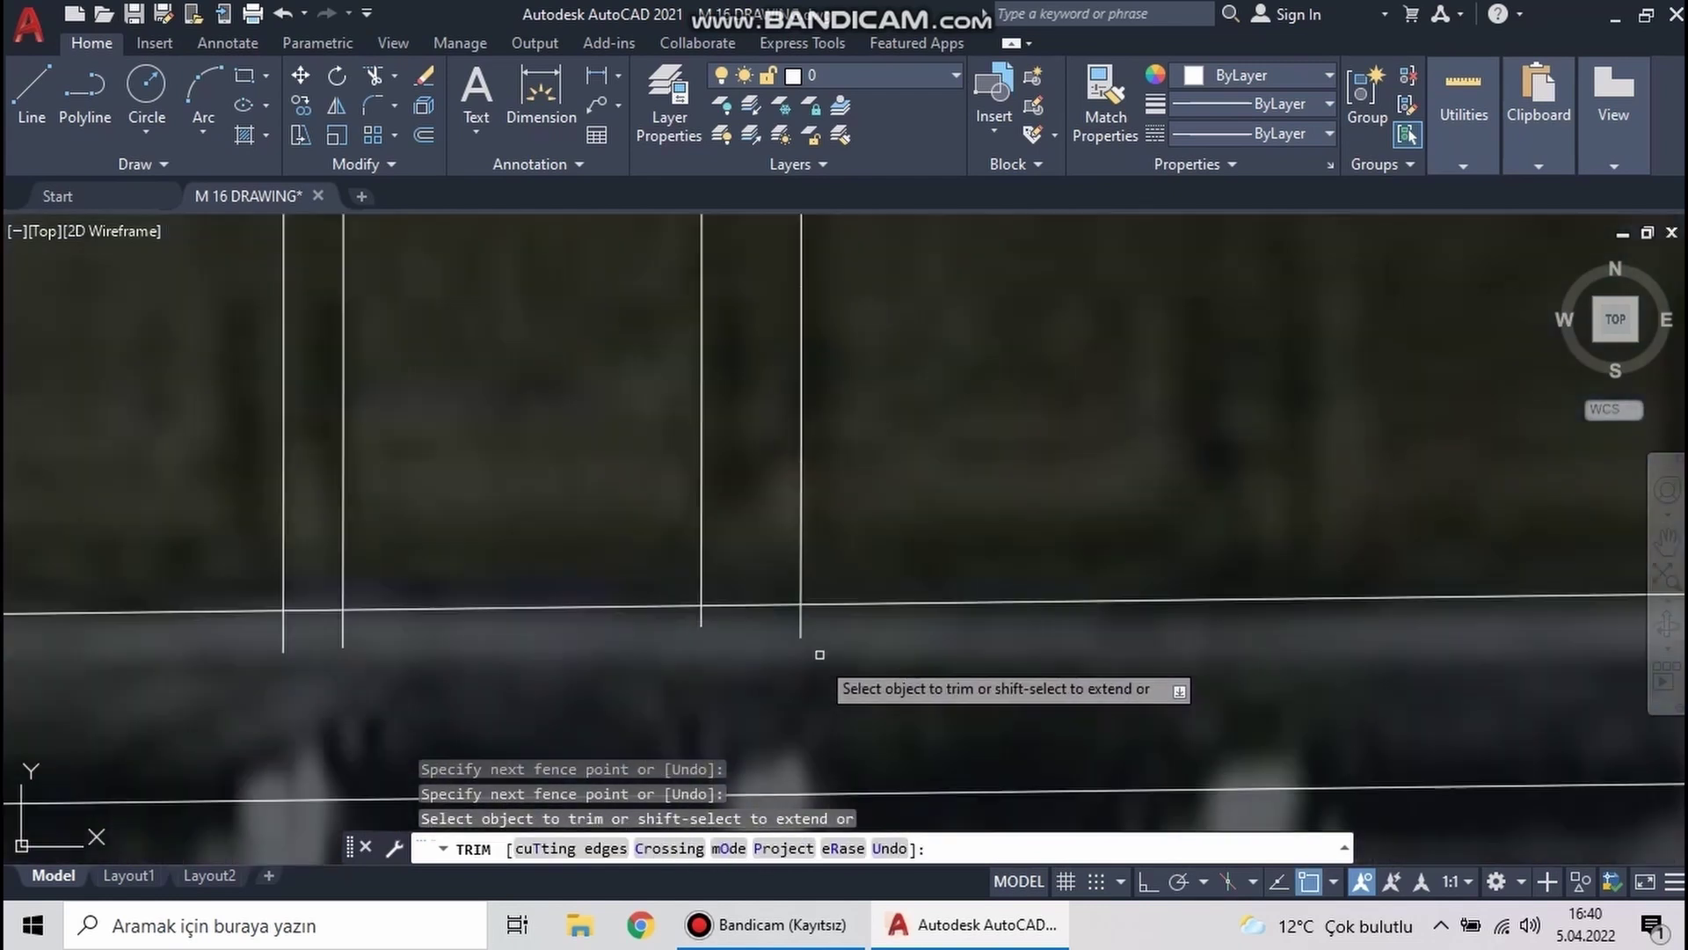
{"action": "left_click", "coordinate": [97, 550]}
{"action": "scroll", "coordinate": [660, 616], "scroll_direction": "down", "scroll_amount": 3}
{"action": "key", "text": "Escape"}
{"action": "left_click", "coordinate": [602, 444]}
{"action": "key", "text": "Escape"}
{"action": "key", "text": "space"}
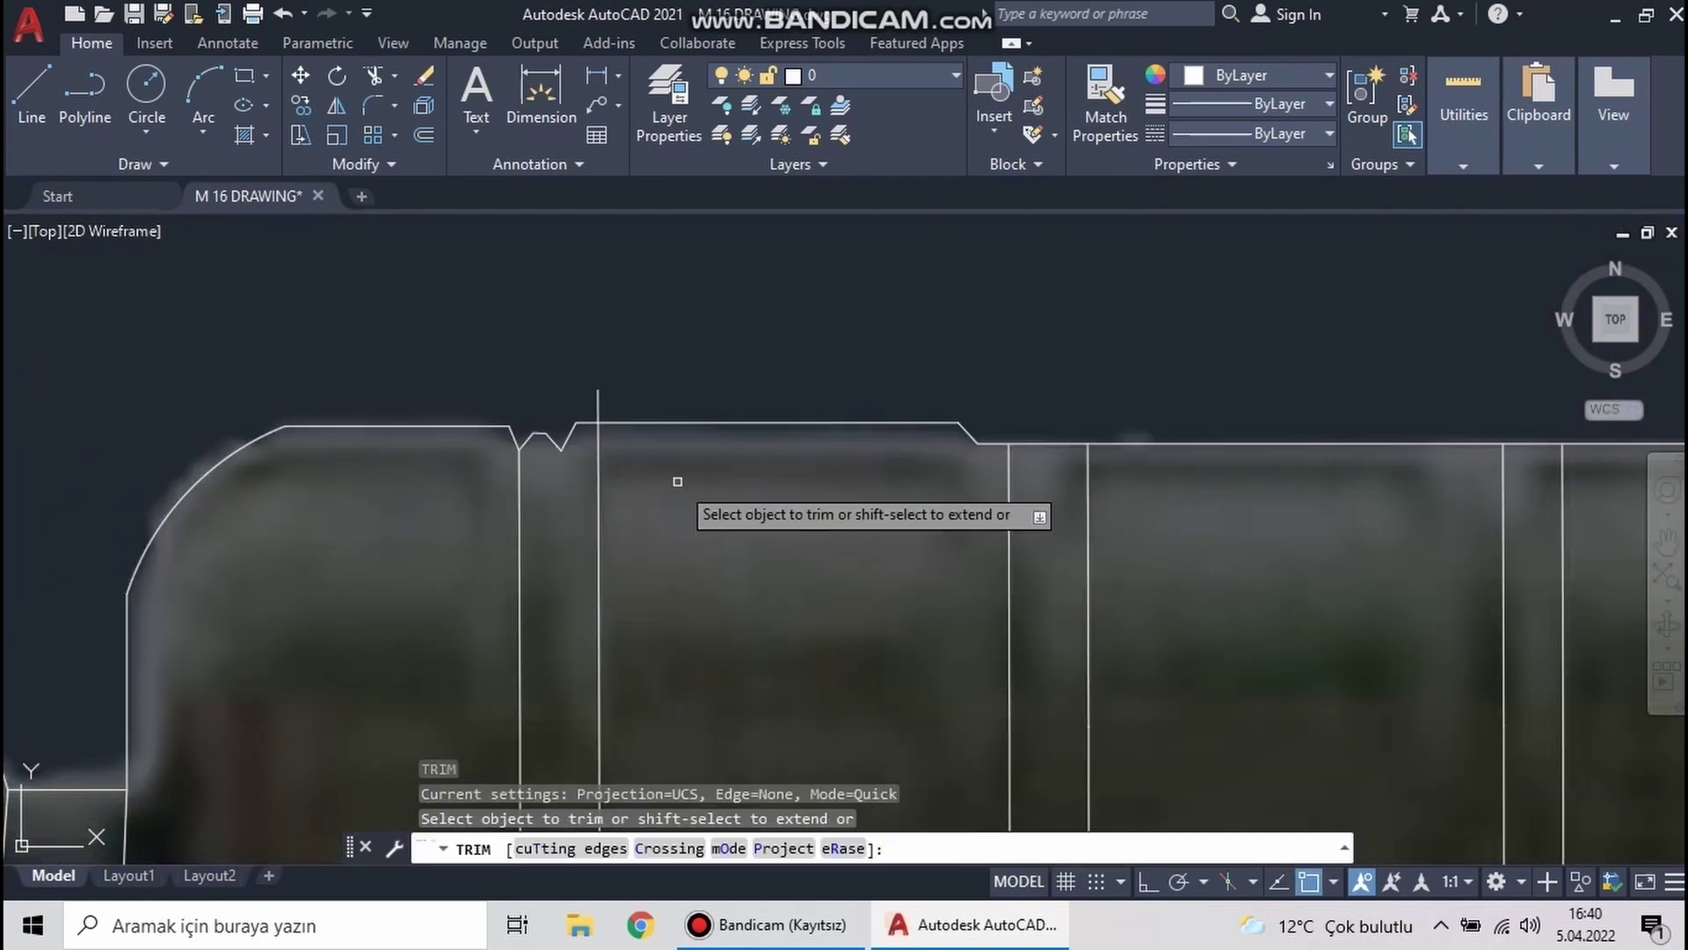
{"action": "key", "text": "Escape"}
{"action": "scroll", "coordinate": [648, 304], "scroll_direction": "up", "scroll_amount": 3}
{"action": "scroll", "coordinate": [648, 304], "scroll_direction": "up", "scroll_amount": 2}
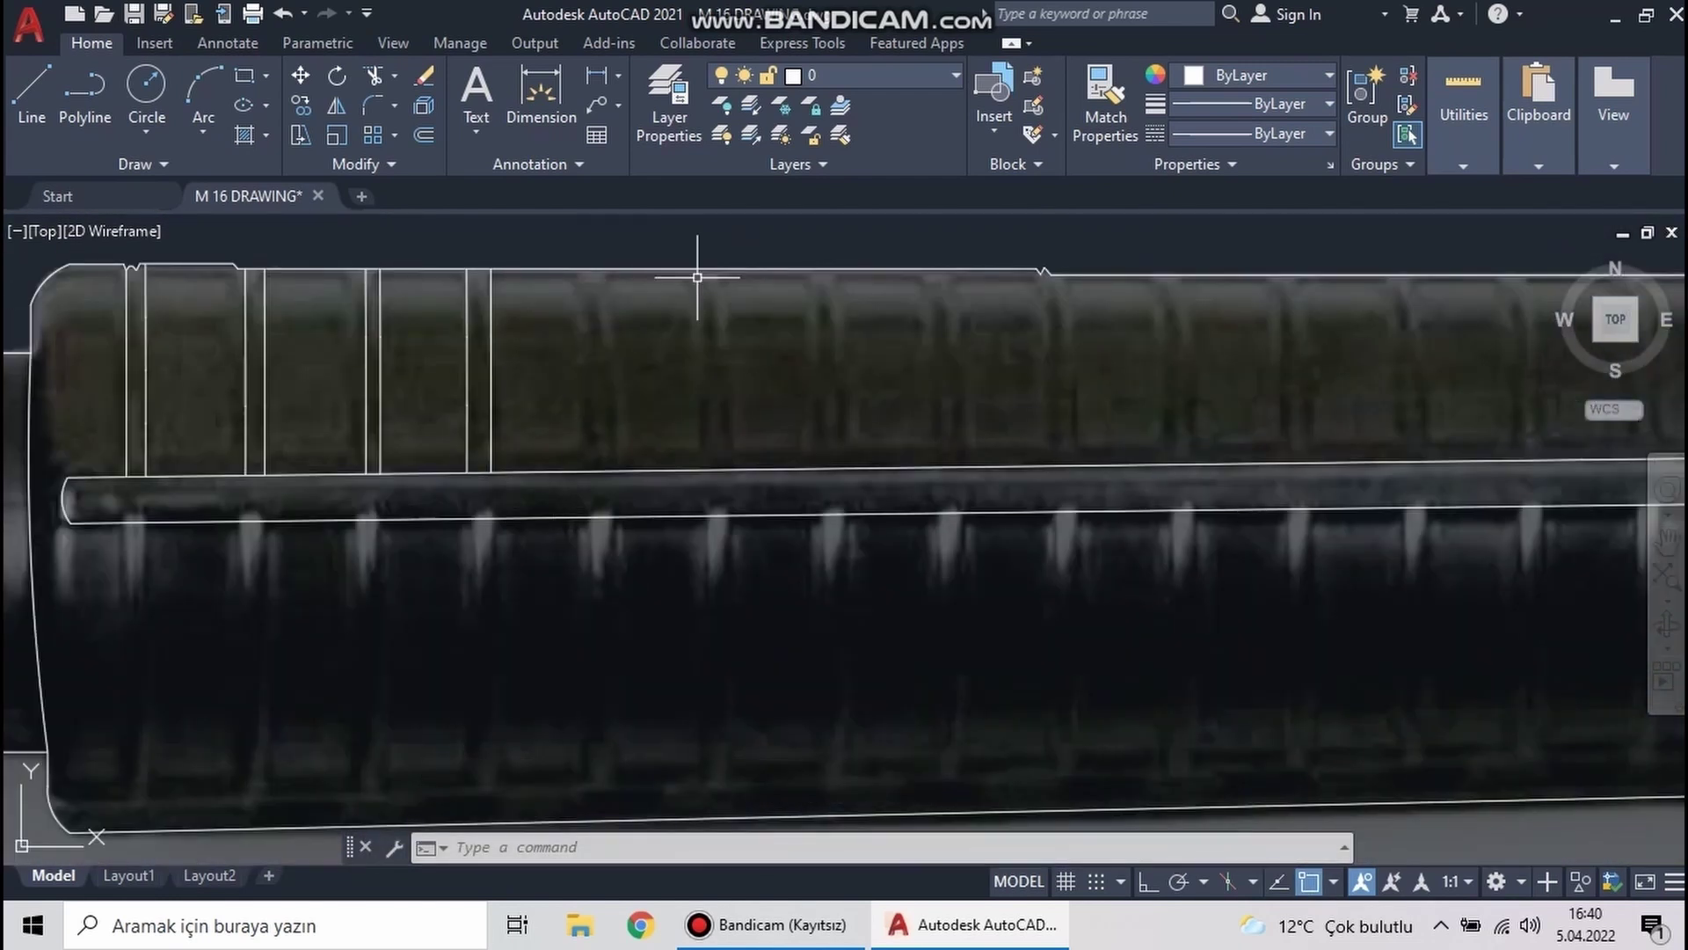
{"action": "middle_click_drag", "start_coordinate": [697, 277], "coordinate": [445, 272]}
Draw a three-point rib arc from the handguard top to the tube line
{"action": "left_click", "coordinate": [224, 103]}
{"action": "left_click", "coordinate": [341, 458]}
{"action": "left_click", "coordinate": [377, 358]}
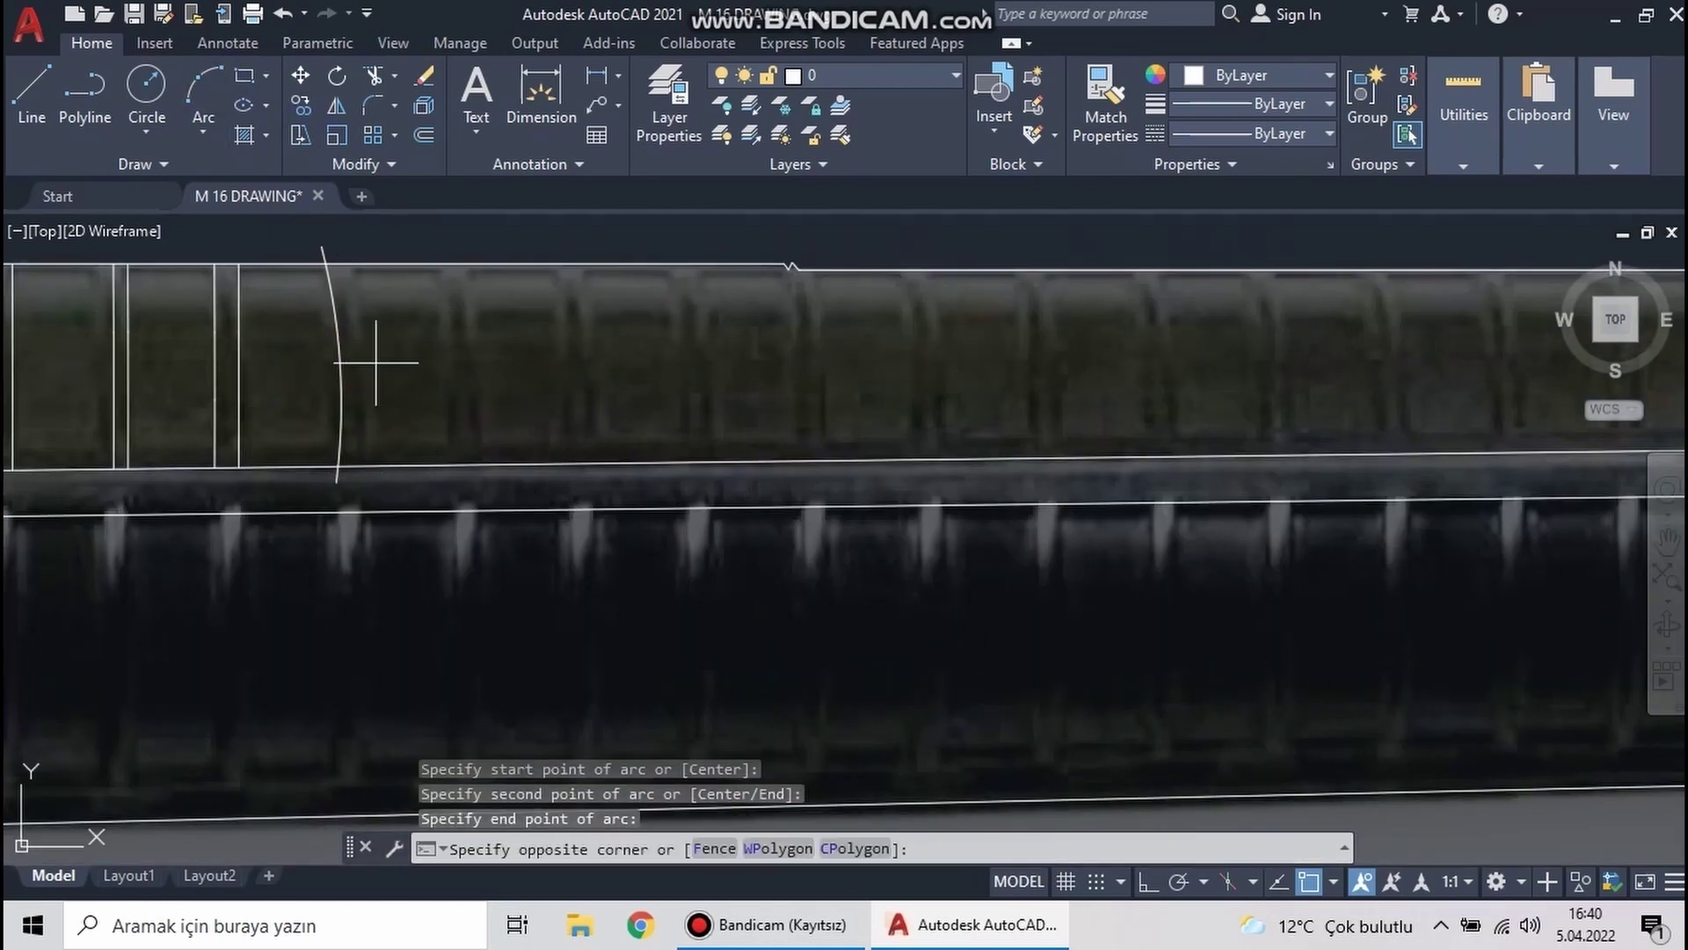
{"action": "left_click", "coordinate": [320, 366]}
Copy the rib arc pair to the next ribs along the handguard
{"action": "left_click", "coordinate": [300, 105]}
{"action": "left_click", "coordinate": [347, 366]}
{"action": "left_click", "coordinate": [300, 105]}
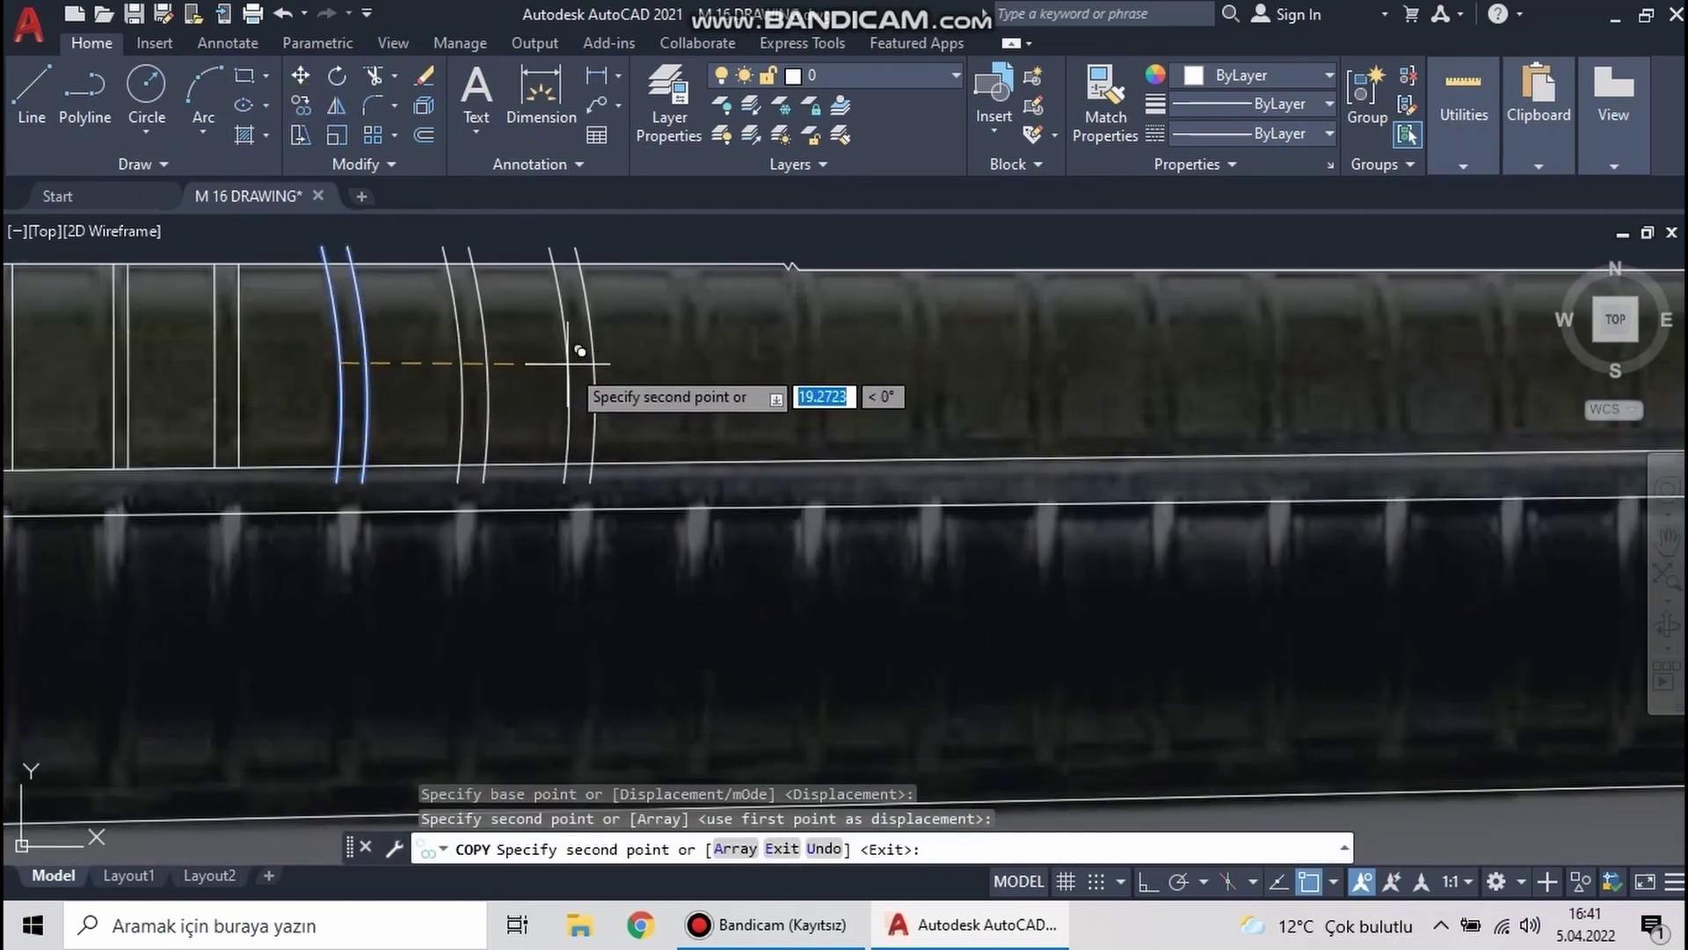
{"action": "middle_click_drag", "start_coordinate": [926, 358], "coordinate": [683, 363]}
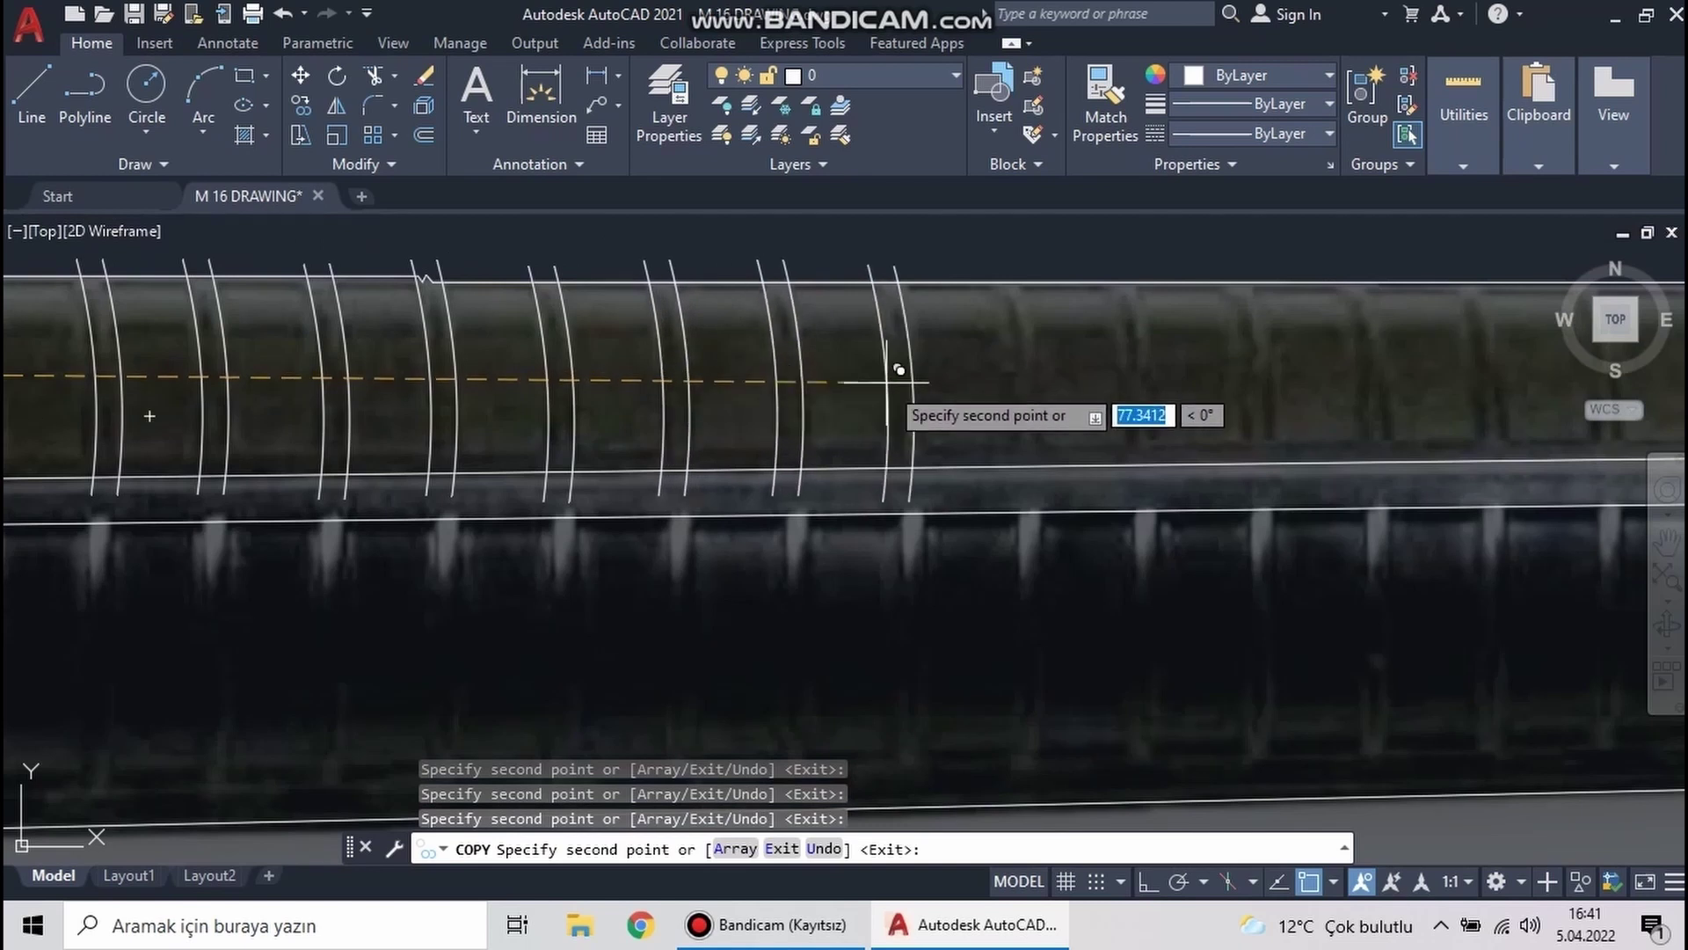
{"action": "left_click", "coordinate": [886, 381]}
{"action": "middle_click_drag", "start_coordinate": [887, 381], "coordinate": [702, 376]}
{"action": "middle_click_drag", "start_coordinate": [945, 366], "coordinate": [909, 405]}
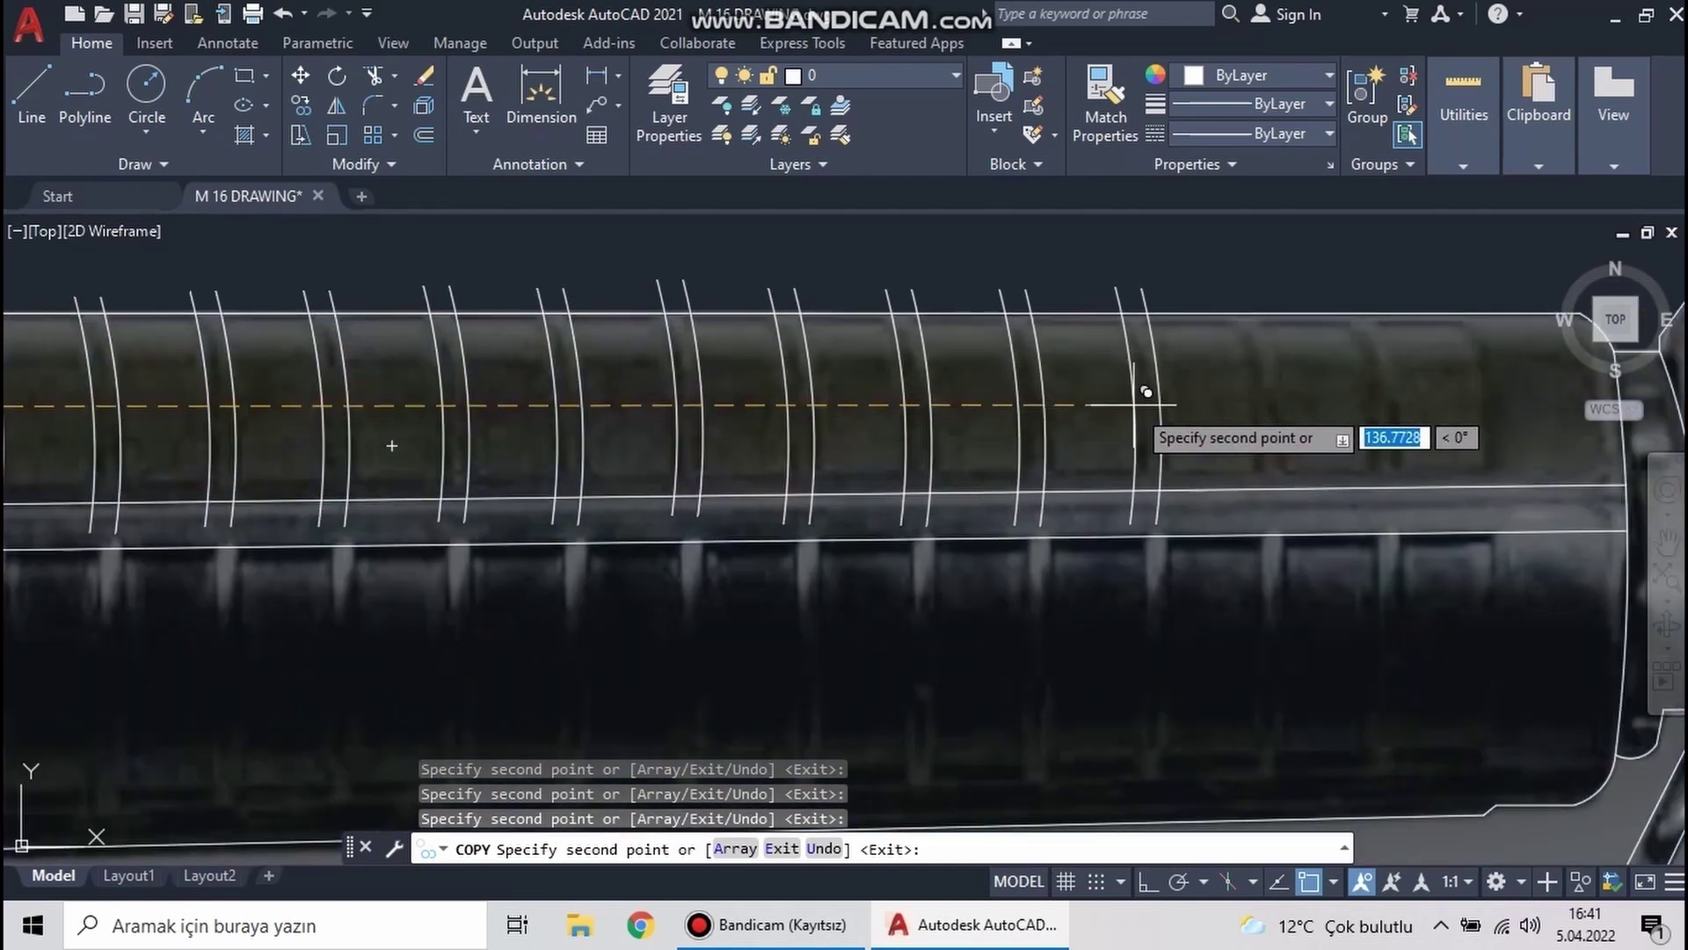
{"action": "key", "text": "Escape"}
{"action": "scroll", "coordinate": [1168, 376], "scroll_direction": "down", "scroll_amount": 4}
Fence-trim the arc ends overhanging the handguard outline with TR
{"action": "type", "text": "tr"}
{"action": "key", "text": "Return"}
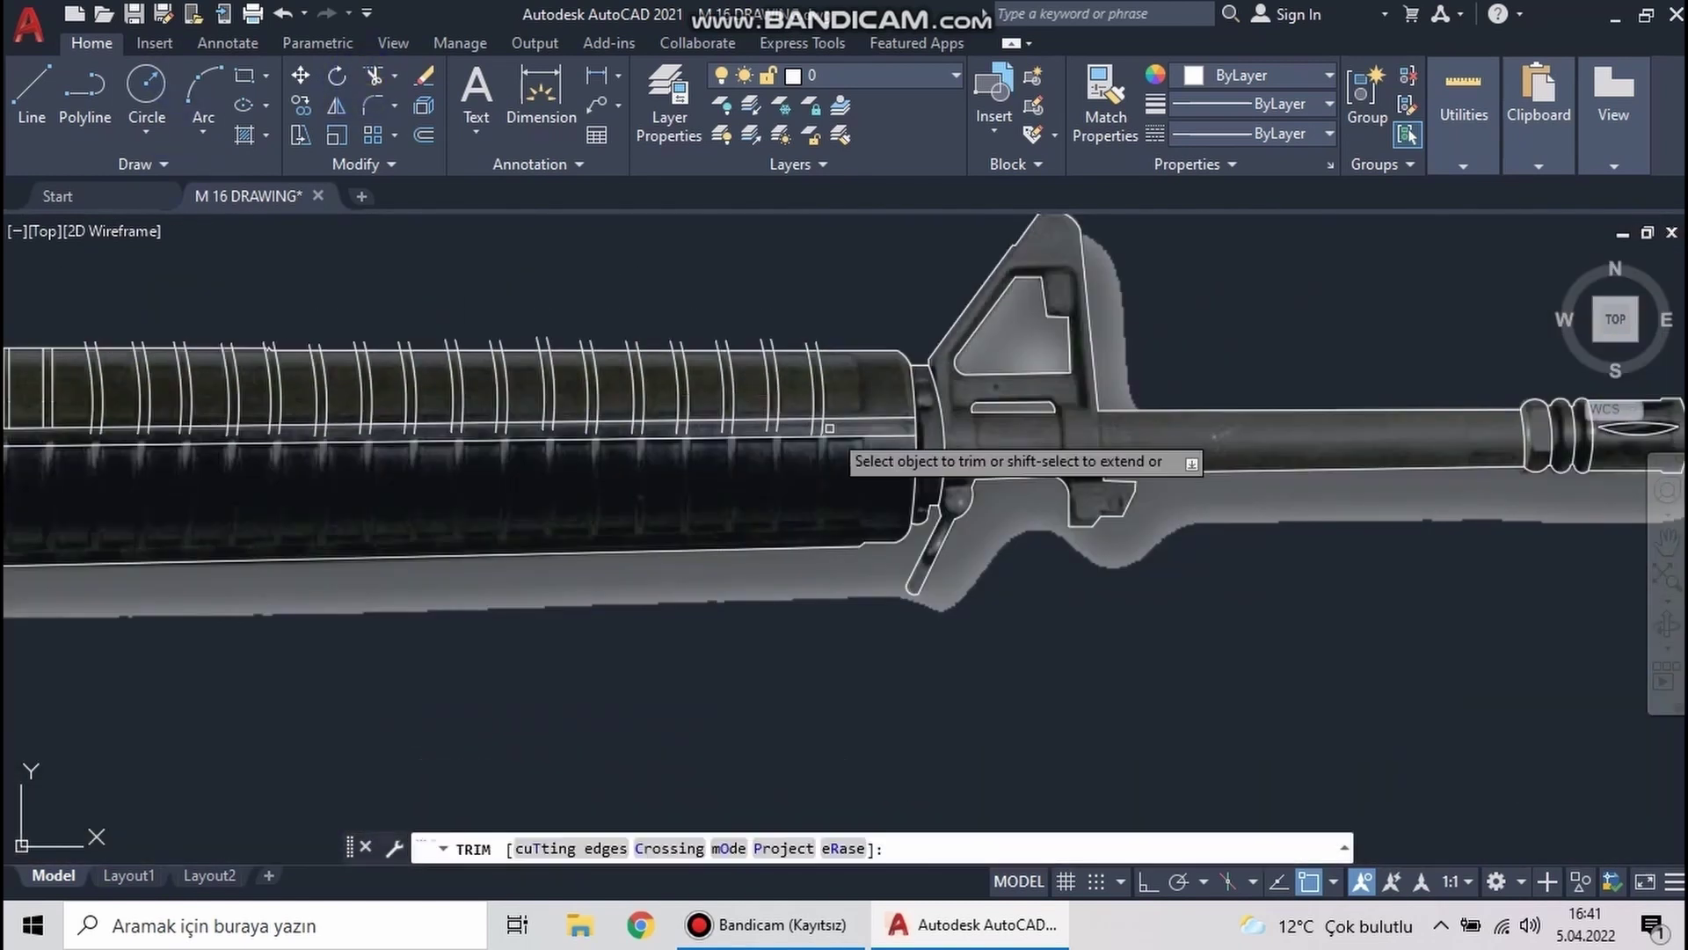
{"action": "middle_click_drag", "start_coordinate": [730, 440], "coordinate": [906, 440]}
{"action": "left_click", "coordinate": [1091, 385]}
{"action": "key", "text": "Return"}
{"action": "scroll", "coordinate": [528, 387], "scroll_direction": "up", "scroll_amount": 5}
{"action": "key", "text": "Escape"}
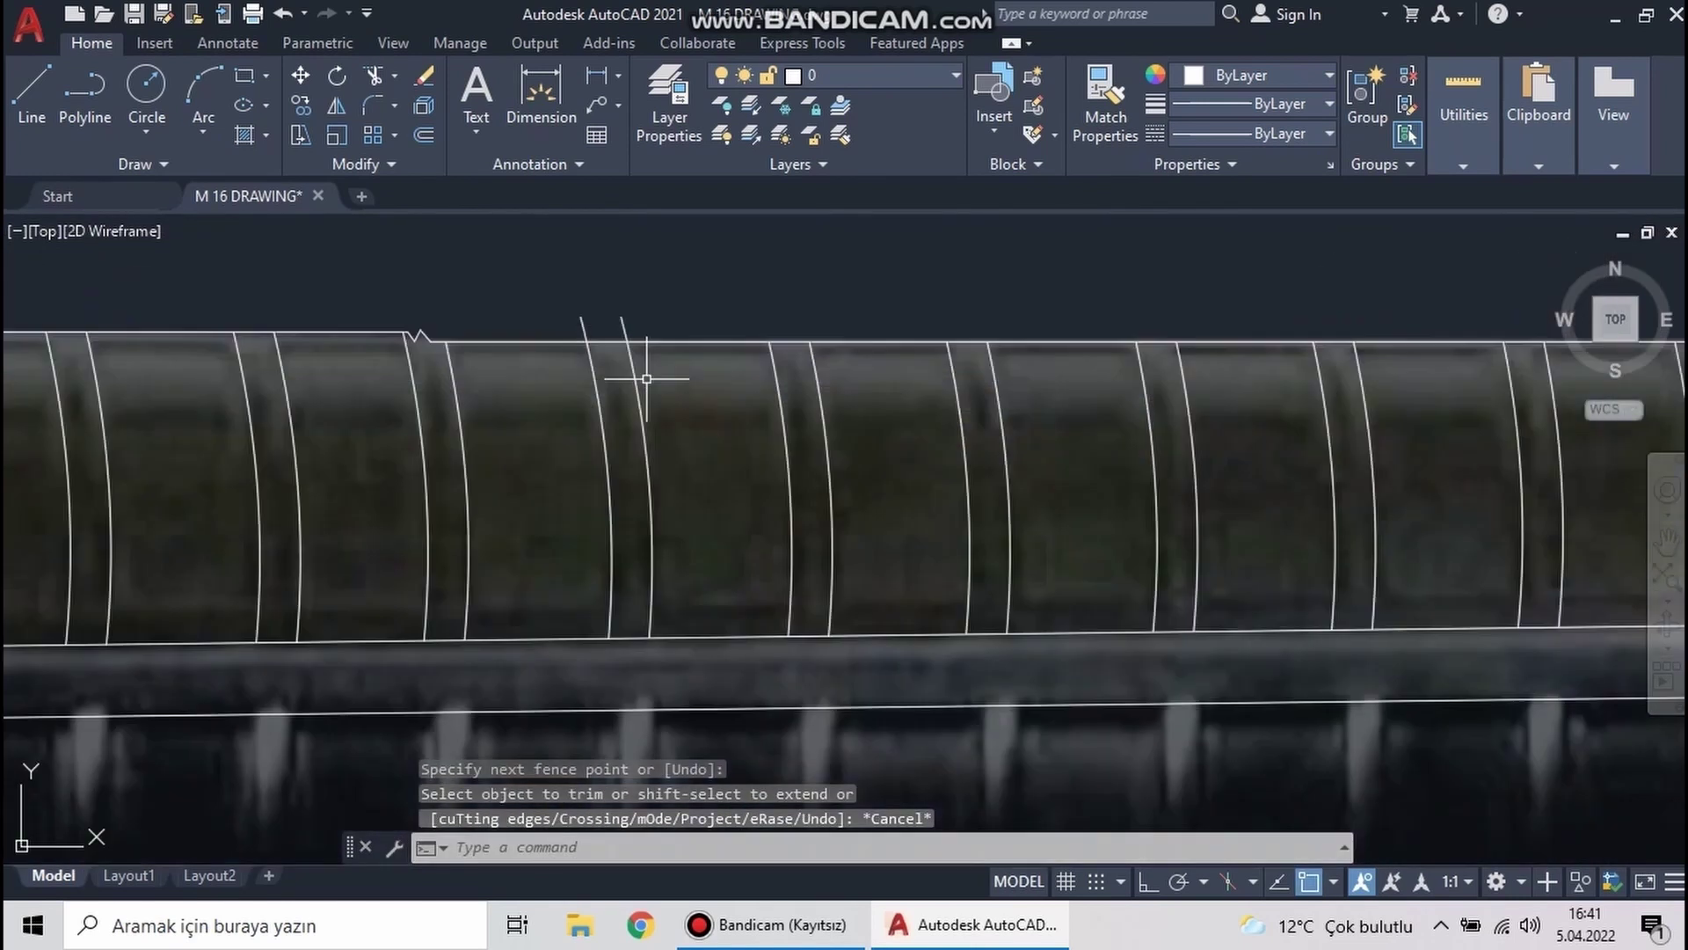
{"action": "type", "text": "tr"}
{"action": "key", "text": "Return"}
{"action": "scroll", "coordinate": [563, 348], "scroll_direction": "down", "scroll_amount": 4}
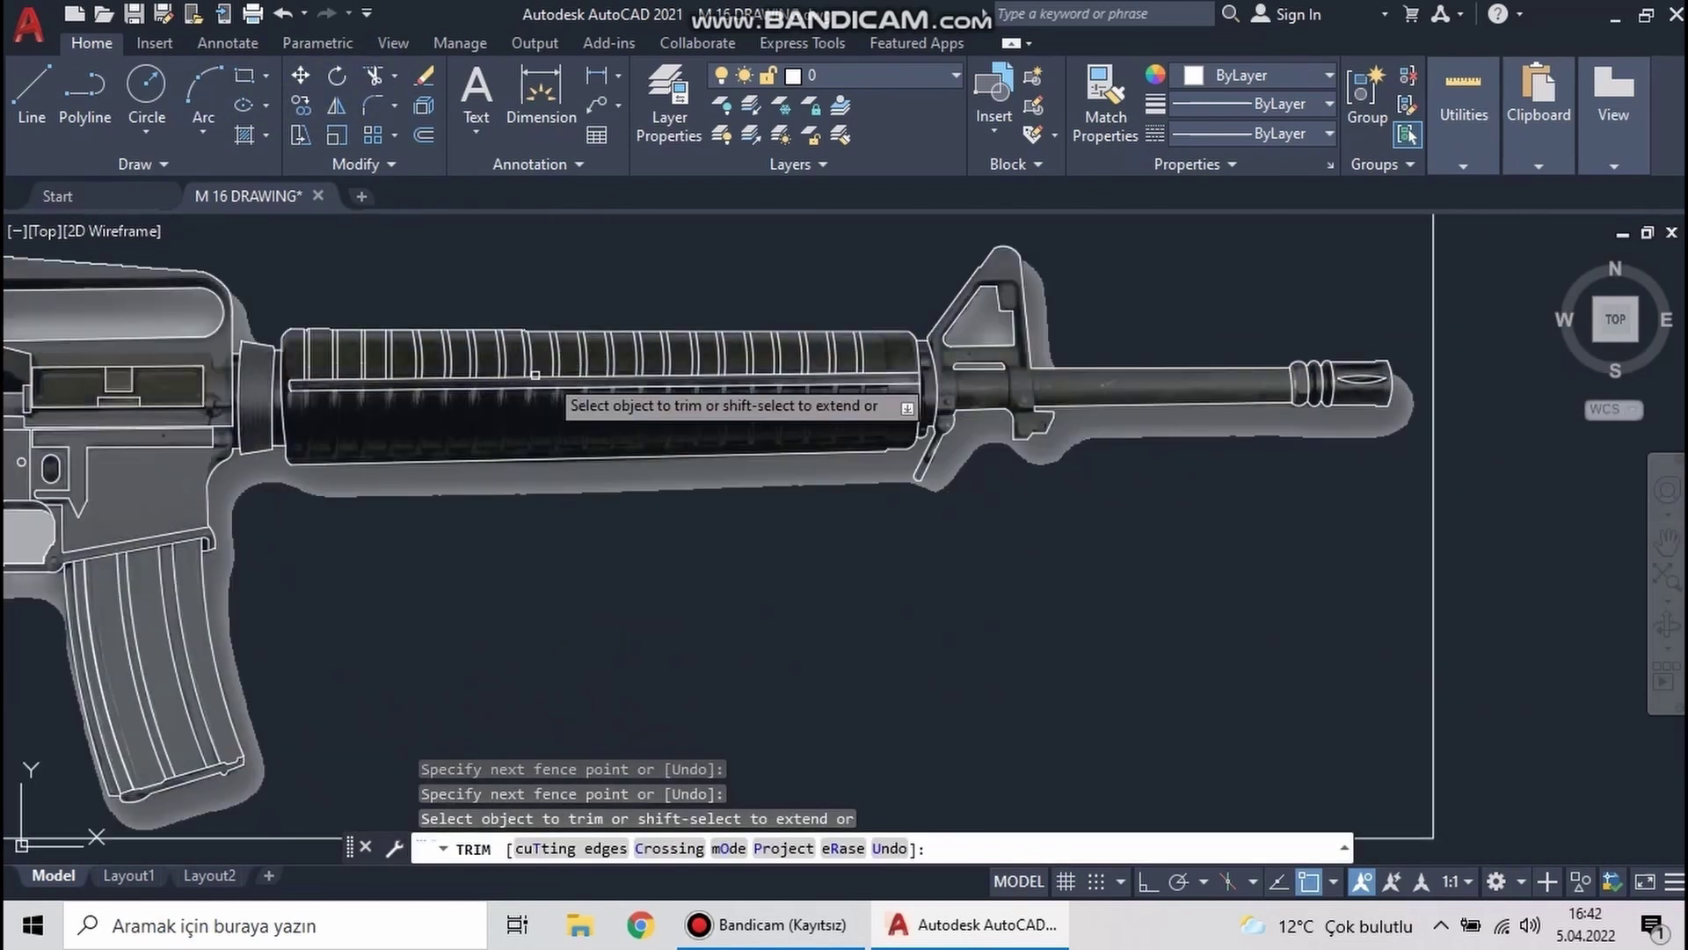
{"action": "scroll", "coordinate": [820, 557], "scroll_direction": "up", "scroll_amount": 5}
{"action": "key", "text": "Escape"}
Erase the eight old straight rib lines, leaving only the arc pairs
{"action": "left_click", "coordinate": [677, 536]}
{"action": "left_click", "coordinate": [326, 485]}
{"action": "key", "text": "Delete"}
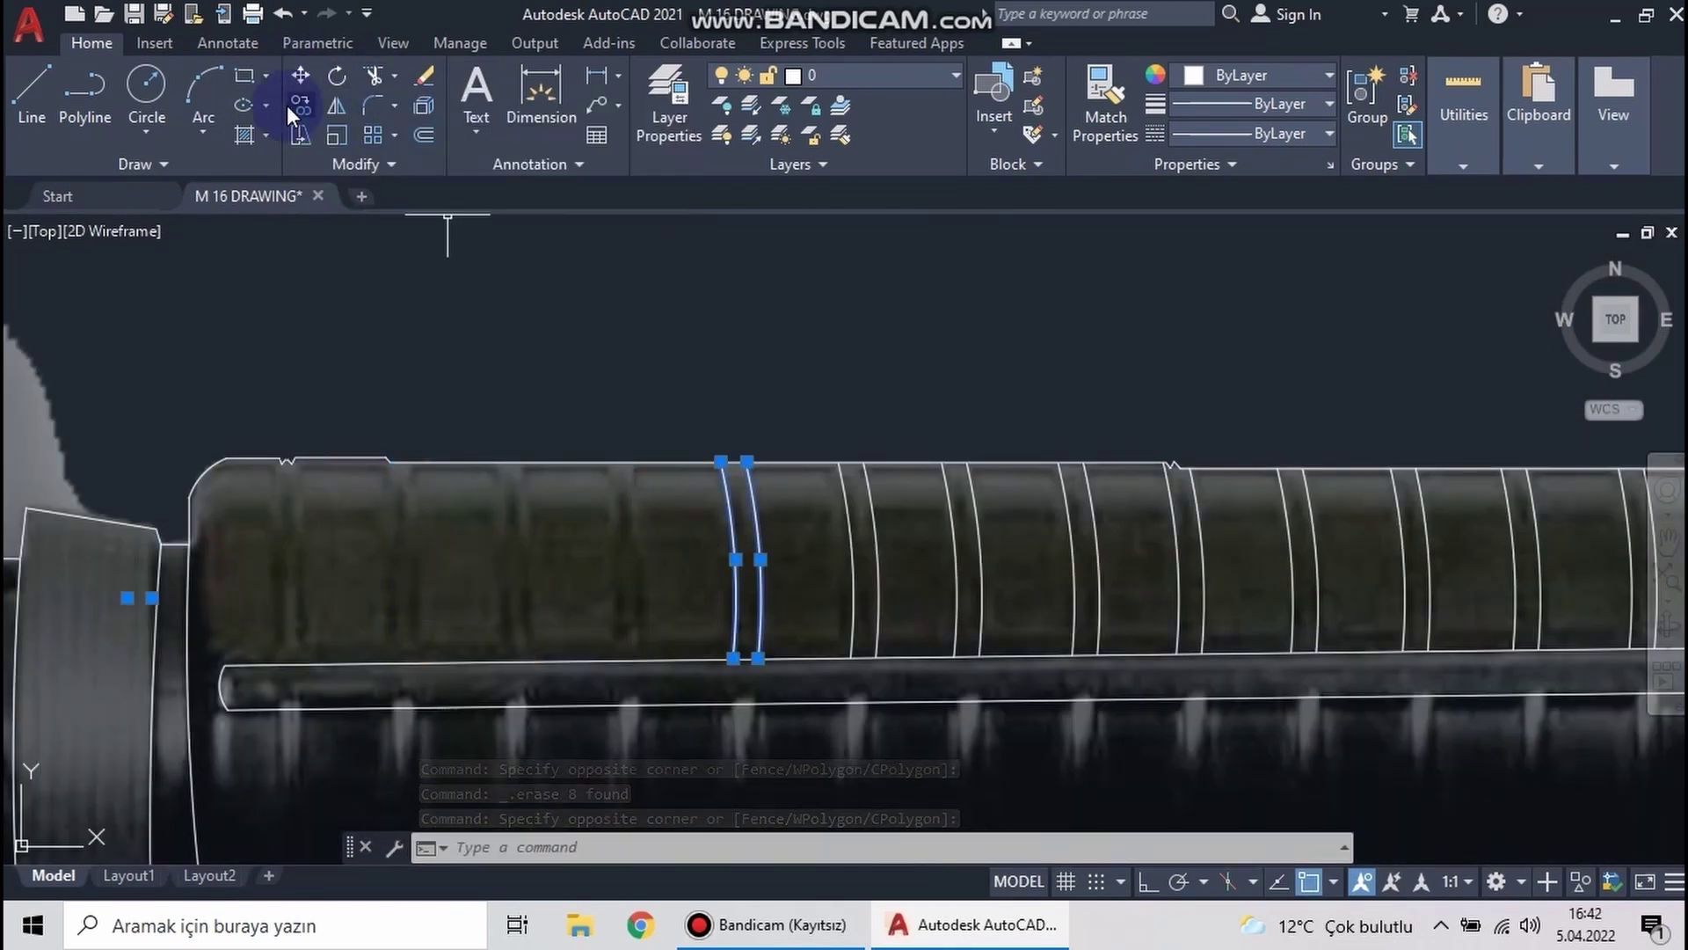
{"action": "left_click", "coordinate": [300, 105]}
{"action": "left_click", "coordinate": [735, 559]}
{"action": "key", "text": "Escape"}
{"action": "scroll", "coordinate": [397, 562], "scroll_direction": "up", "scroll_amount": 3}
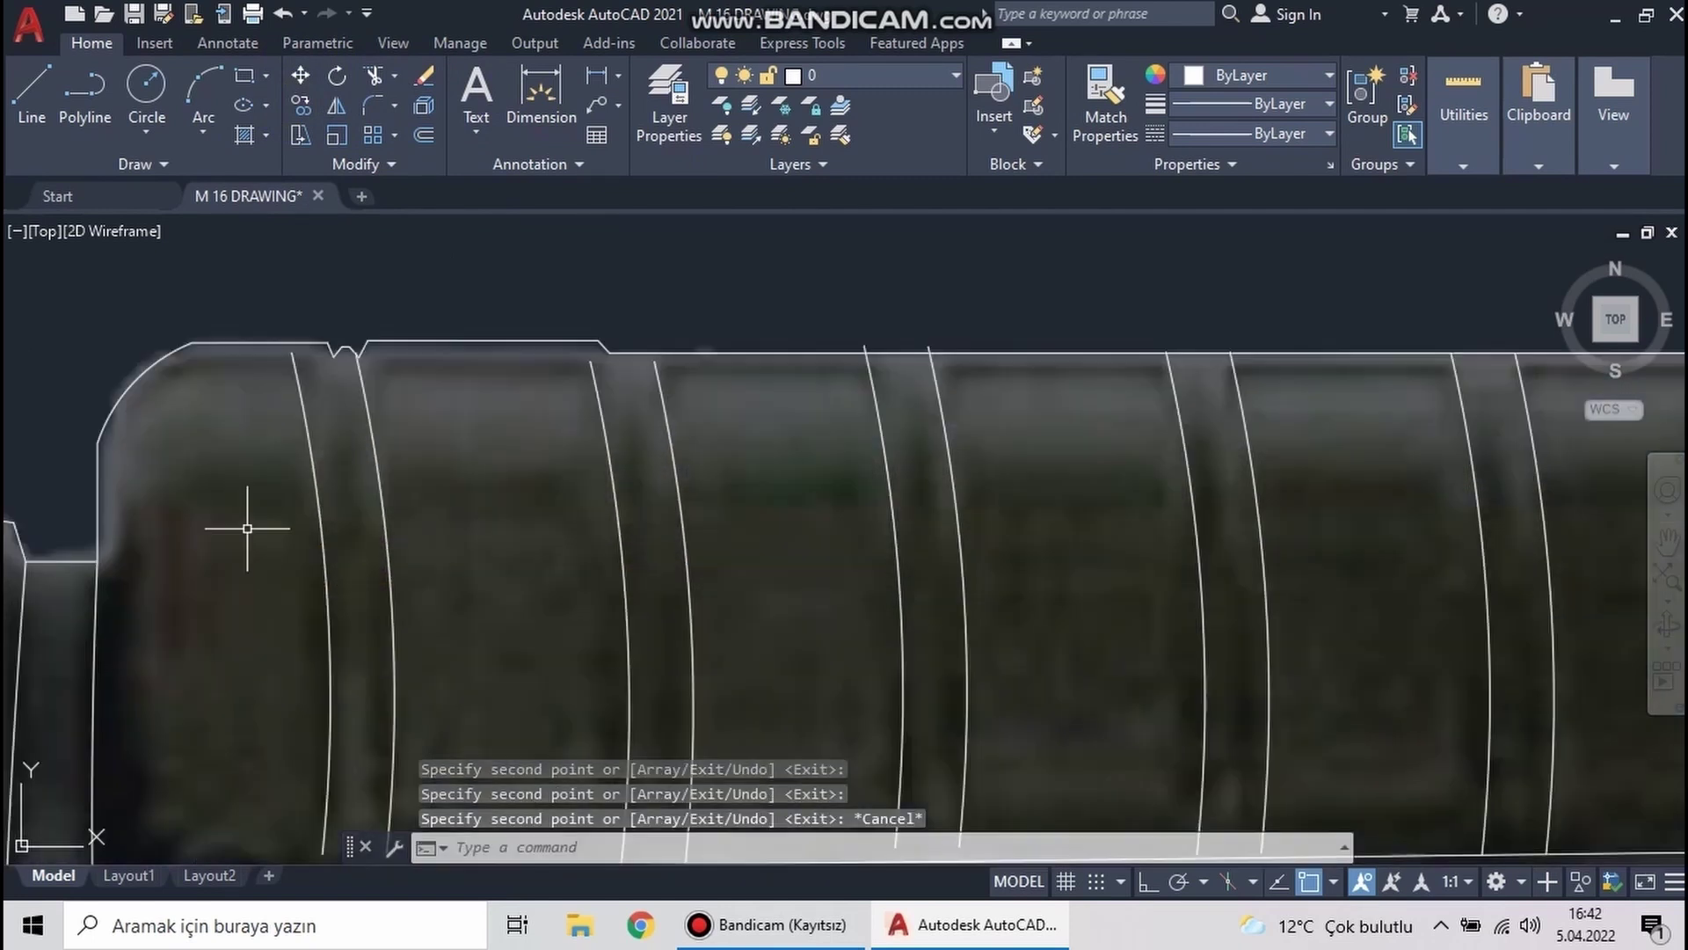
{"action": "scroll", "coordinate": [241, 528], "scroll_direction": "up", "scroll_amount": 3}
{"action": "left_click", "coordinate": [287, 476]}
{"action": "key", "text": "Escape"}
Stretch a rib arc's lower end toward the tube line
{"action": "middle_click_drag", "start_coordinate": [433, 405], "coordinate": [544, 605]}
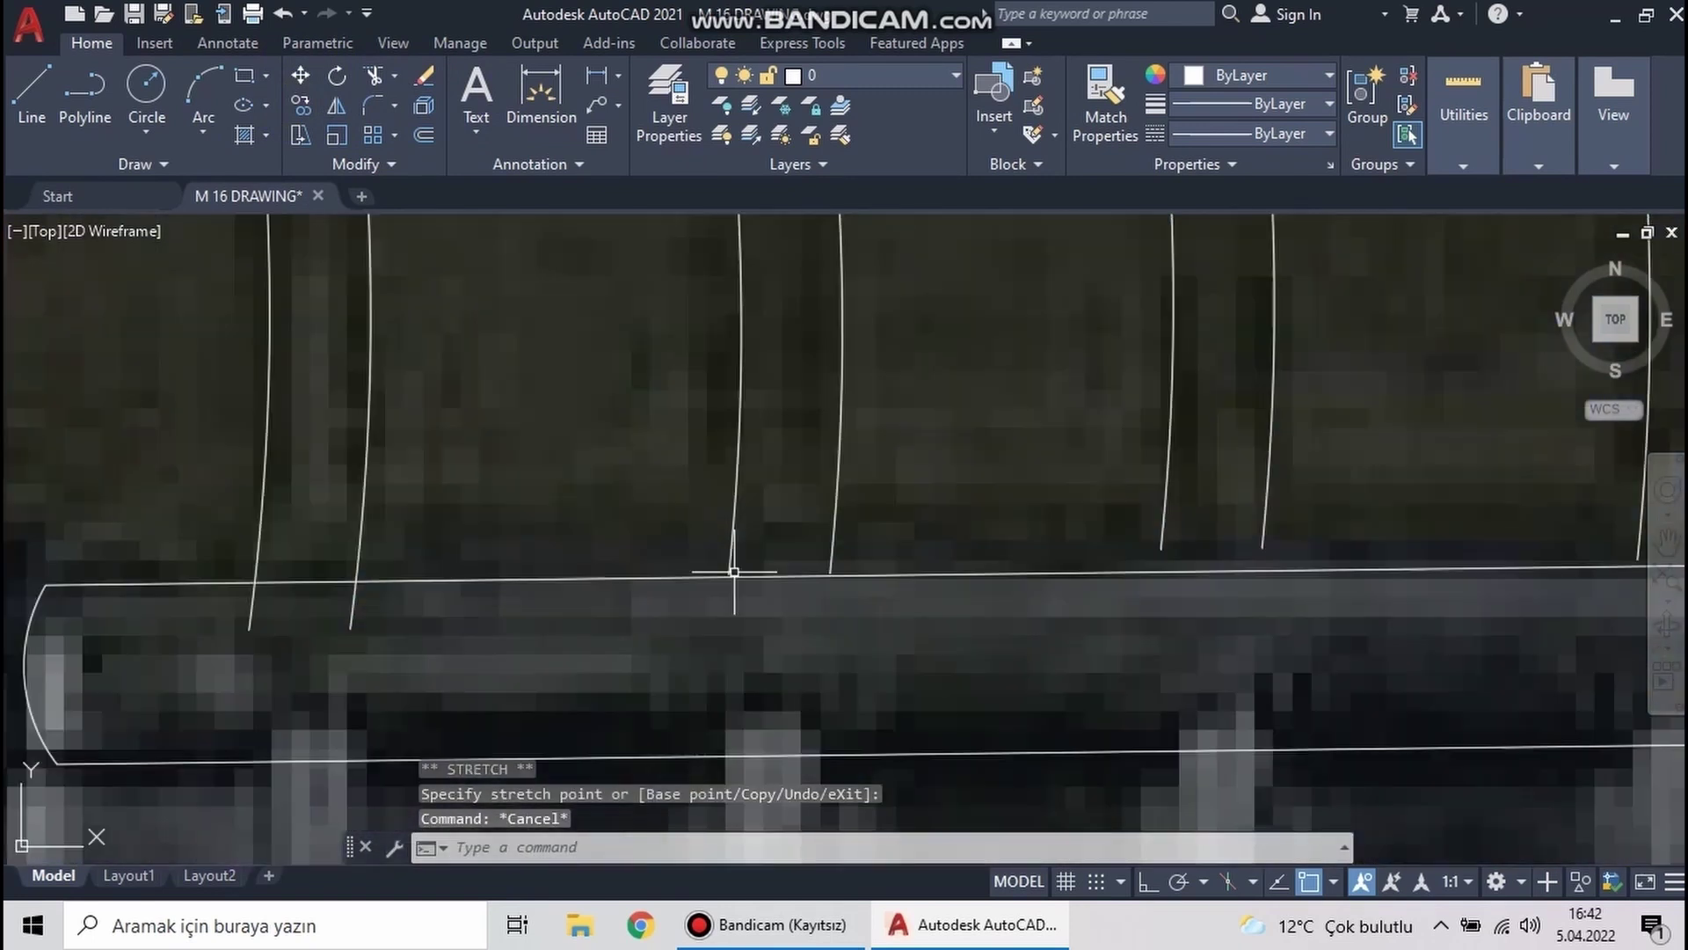
{"action": "scroll", "coordinate": [784, 645], "scroll_direction": "up", "scroll_amount": 3}
{"action": "left_click", "coordinate": [792, 645]}
{"action": "middle_click_drag", "start_coordinate": [889, 663], "coordinate": [782, 565]}
{"action": "left_click", "coordinate": [782, 565]}
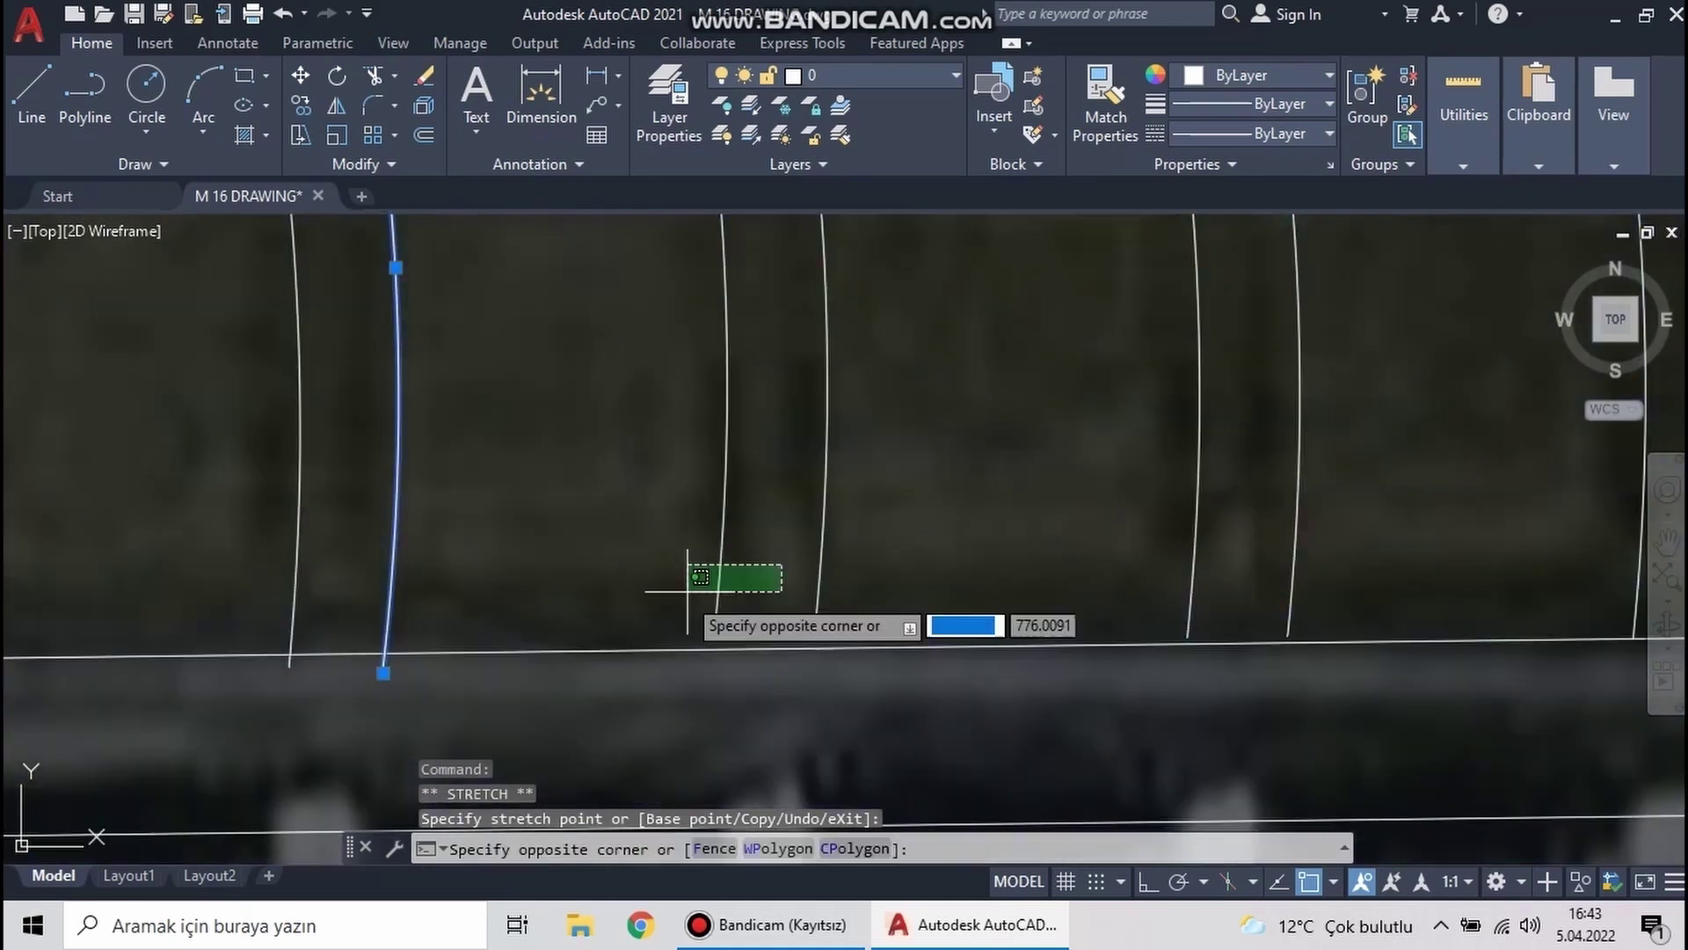
{"action": "left_click", "coordinate": [816, 625]}
{"action": "middle_click_drag", "start_coordinate": [1039, 590], "coordinate": [863, 444]}
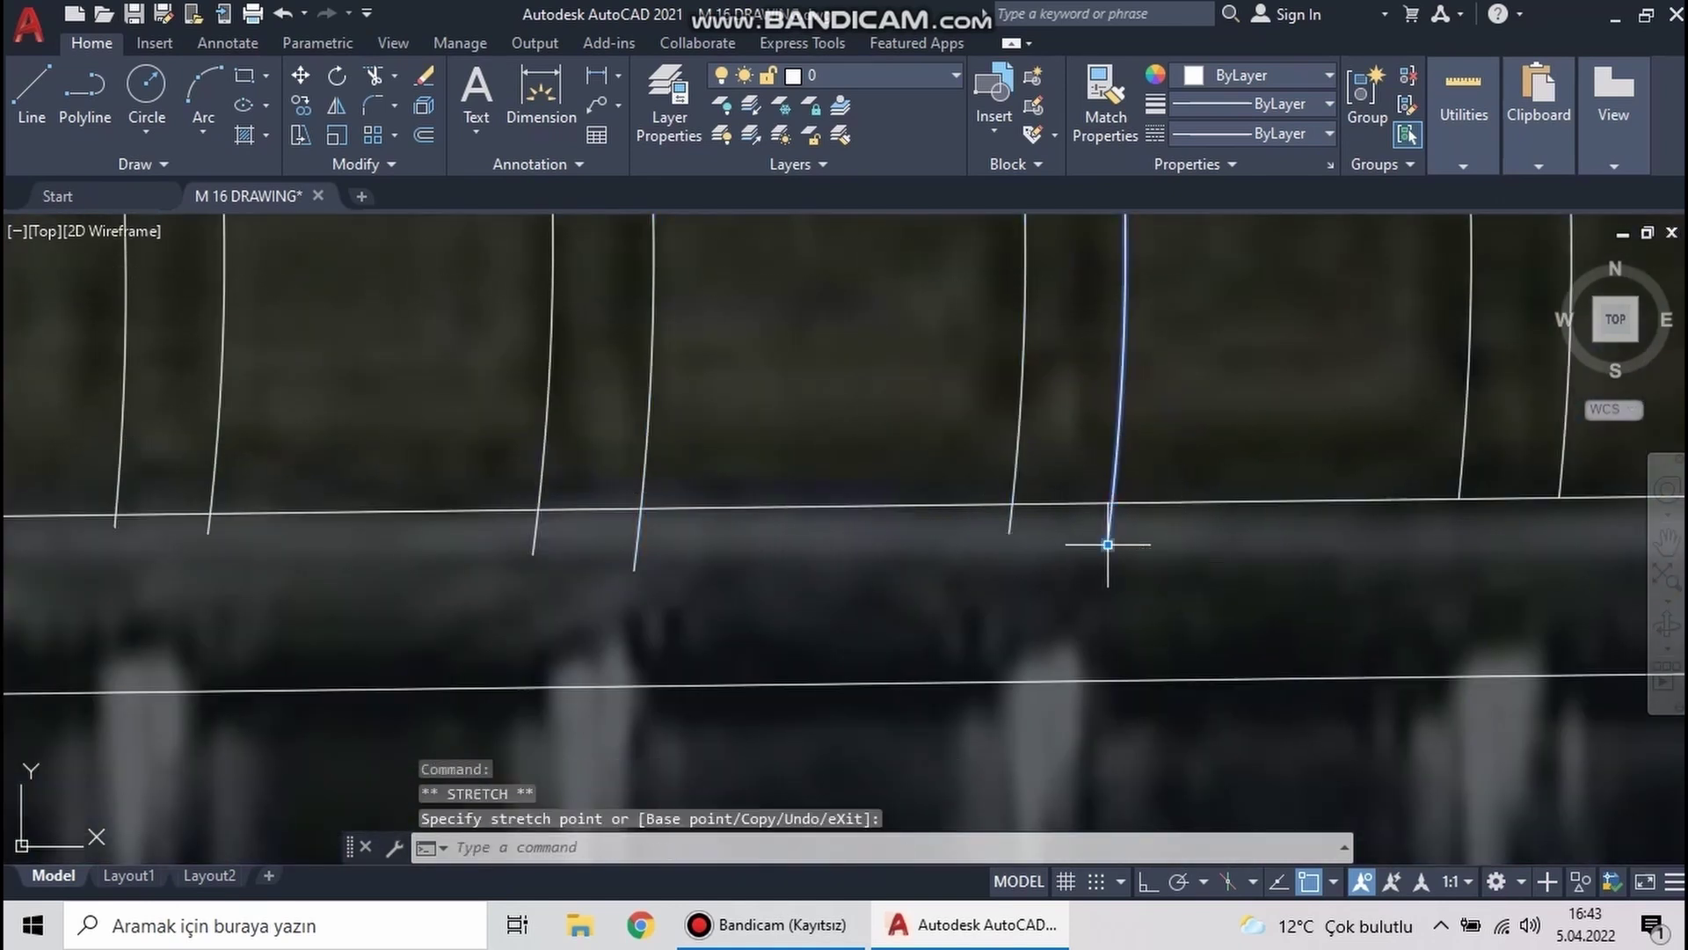
{"action": "scroll", "coordinate": [1108, 545], "scroll_direction": "down", "scroll_amount": 3}
{"action": "scroll", "coordinate": [415, 428], "scroll_direction": "up", "scroll_amount": 3}
{"action": "key", "text": "Escape"}
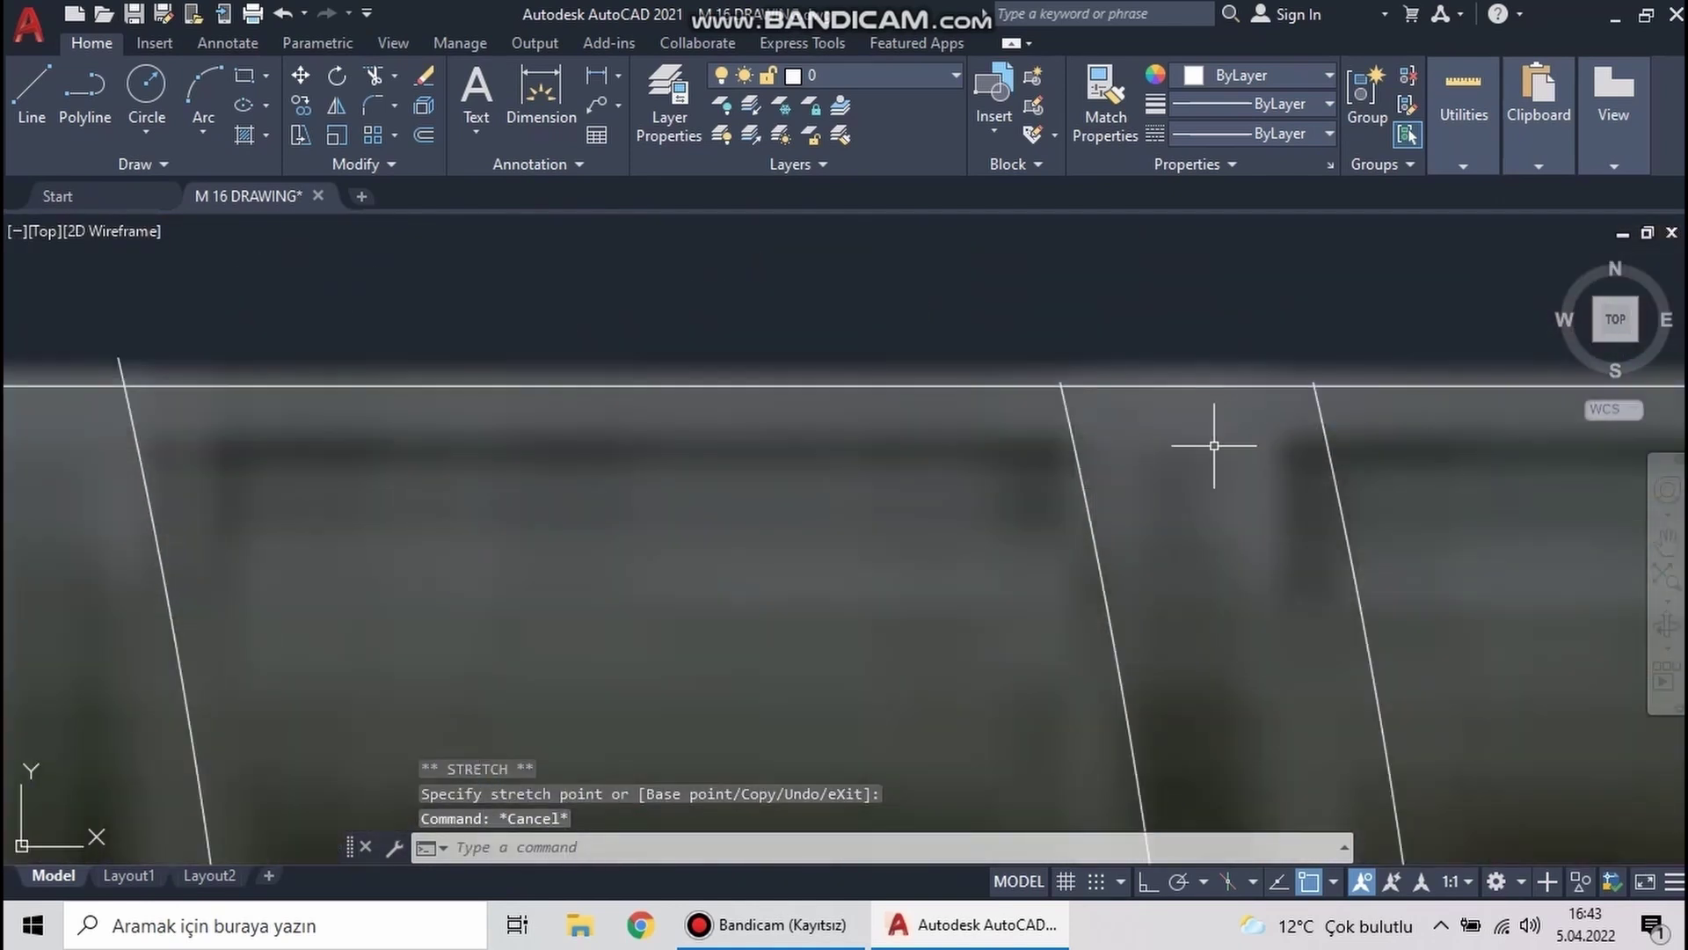
Trim an overhanging rib arc end
{"action": "left_click", "coordinate": [374, 74]}
{"action": "scroll", "coordinate": [890, 277], "scroll_direction": "down", "scroll_amount": 3}
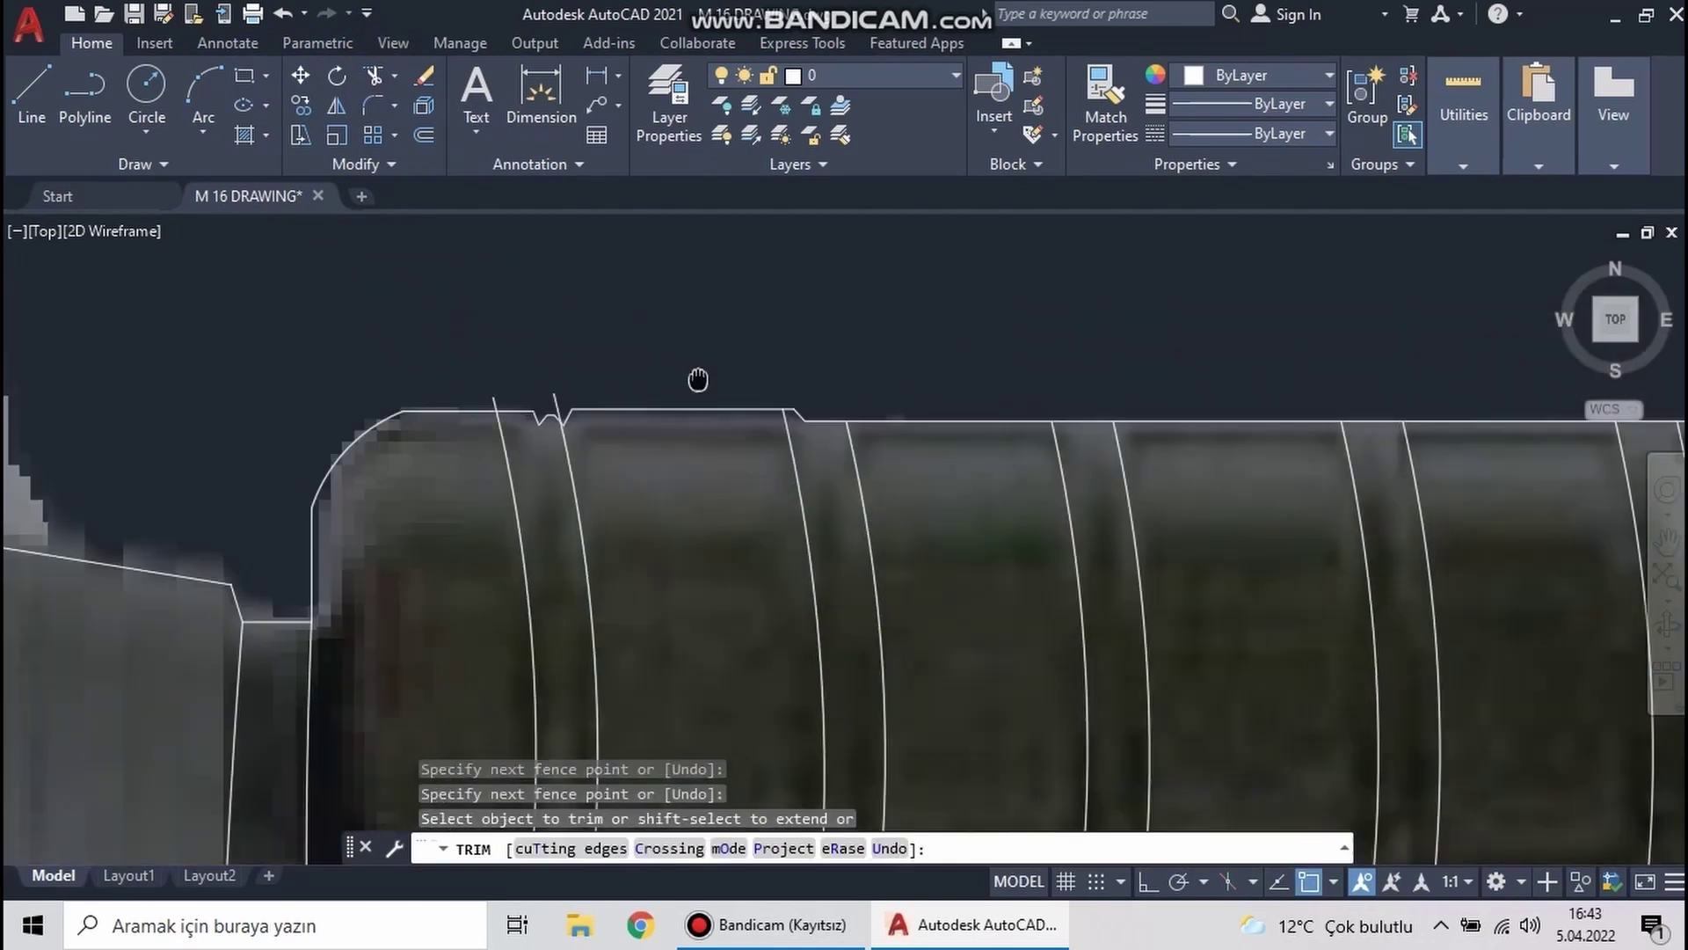
{"action": "scroll", "coordinate": [694, 376], "scroll_direction": "down", "scroll_amount": 2}
{"action": "scroll", "coordinate": [735, 490], "scroll_direction": "up", "scroll_amount": 4}
{"action": "middle_click_drag", "start_coordinate": [584, 373], "coordinate": [891, 433]}
{"action": "scroll", "coordinate": [890, 433], "scroll_direction": "down", "scroll_amount": 3}
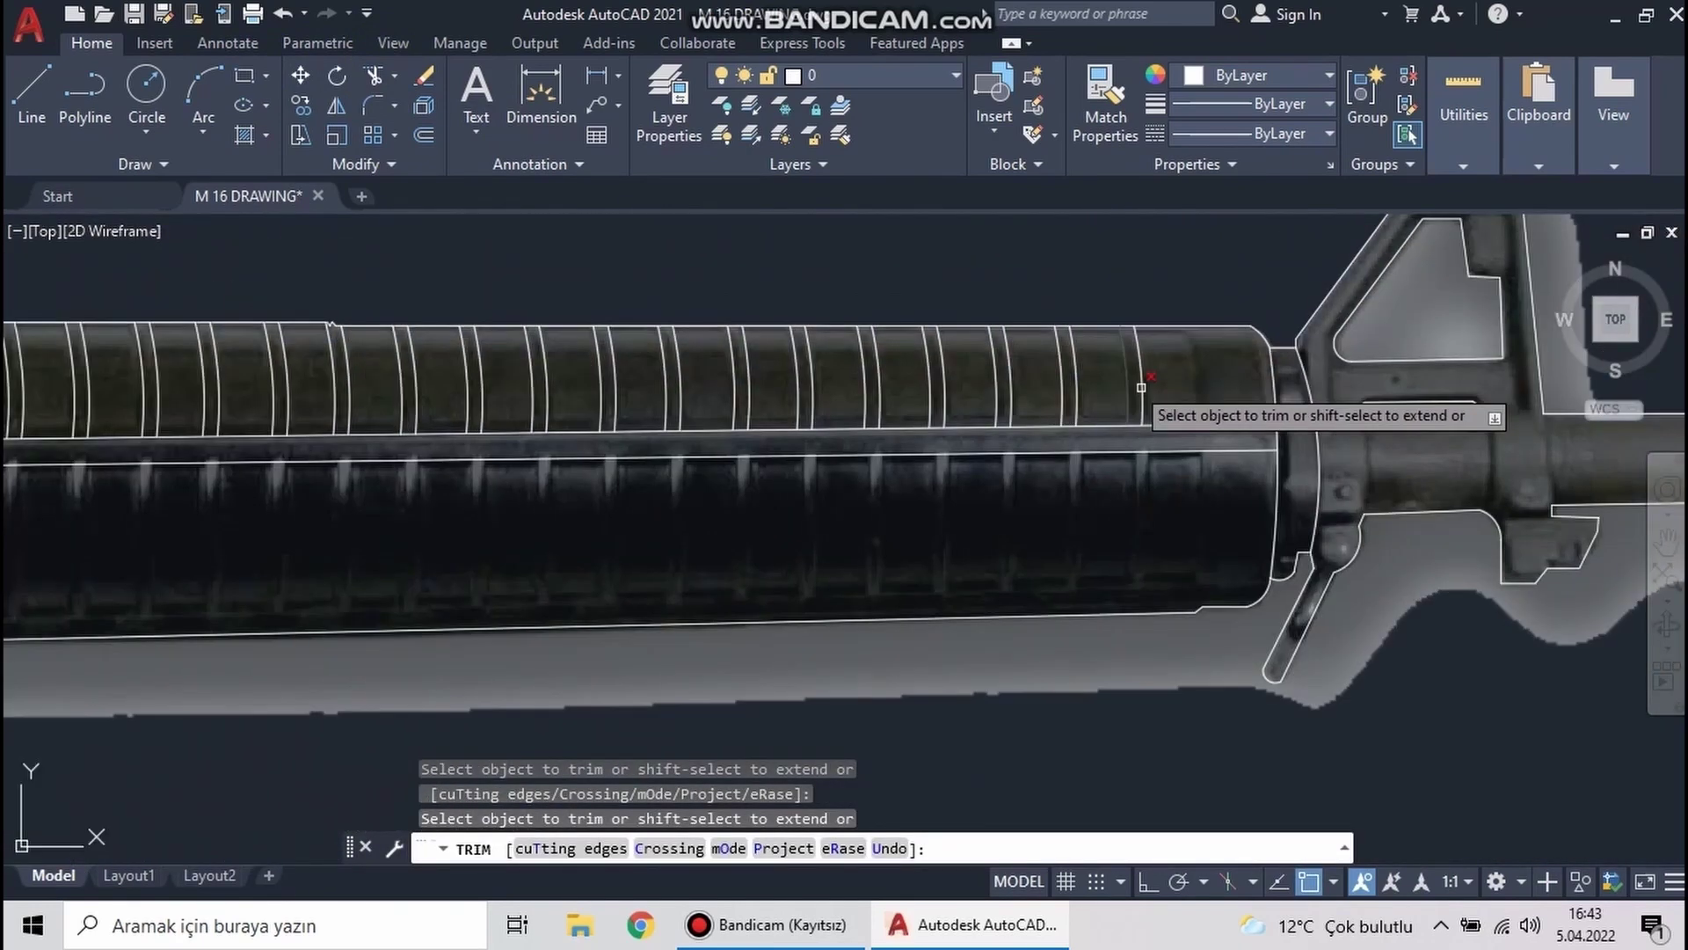
{"action": "scroll", "coordinate": [668, 446], "scroll_direction": "up", "scroll_amount": 4}
Copy the last arc pair near the front sight and pick an arc end to adjust
{"action": "left_click", "coordinate": [301, 106]}
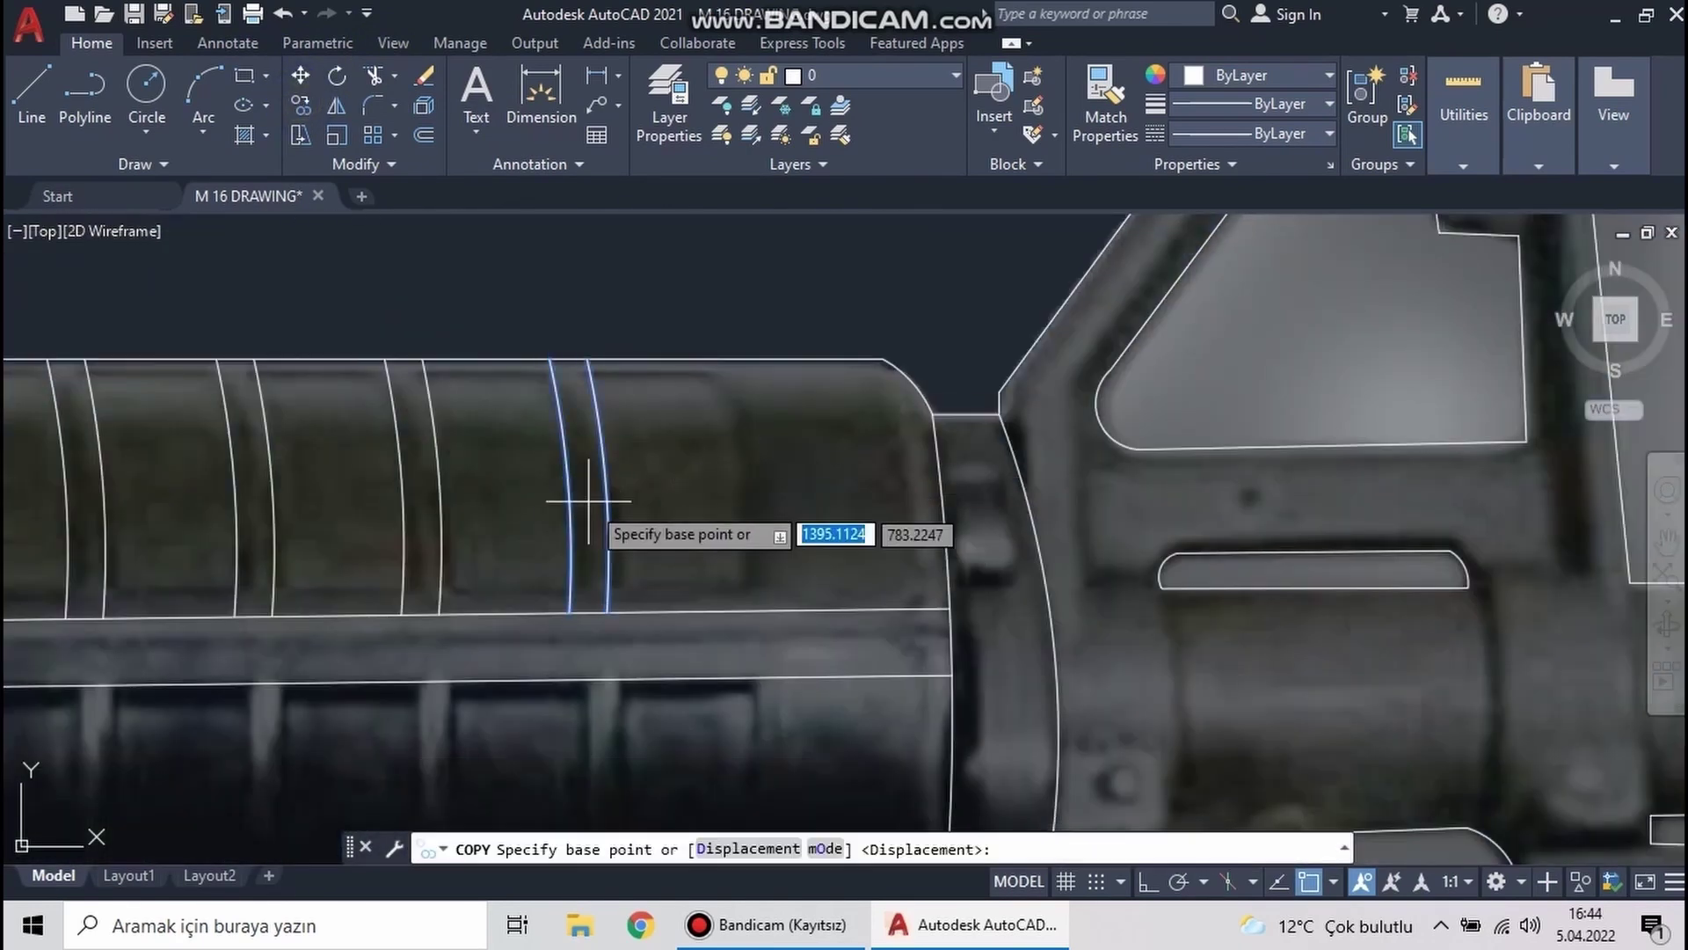
{"action": "left_click", "coordinate": [737, 482]}
{"action": "scroll", "coordinate": [715, 407], "scroll_direction": "up", "scroll_amount": 3}
{"action": "left_click", "coordinate": [599, 420]}
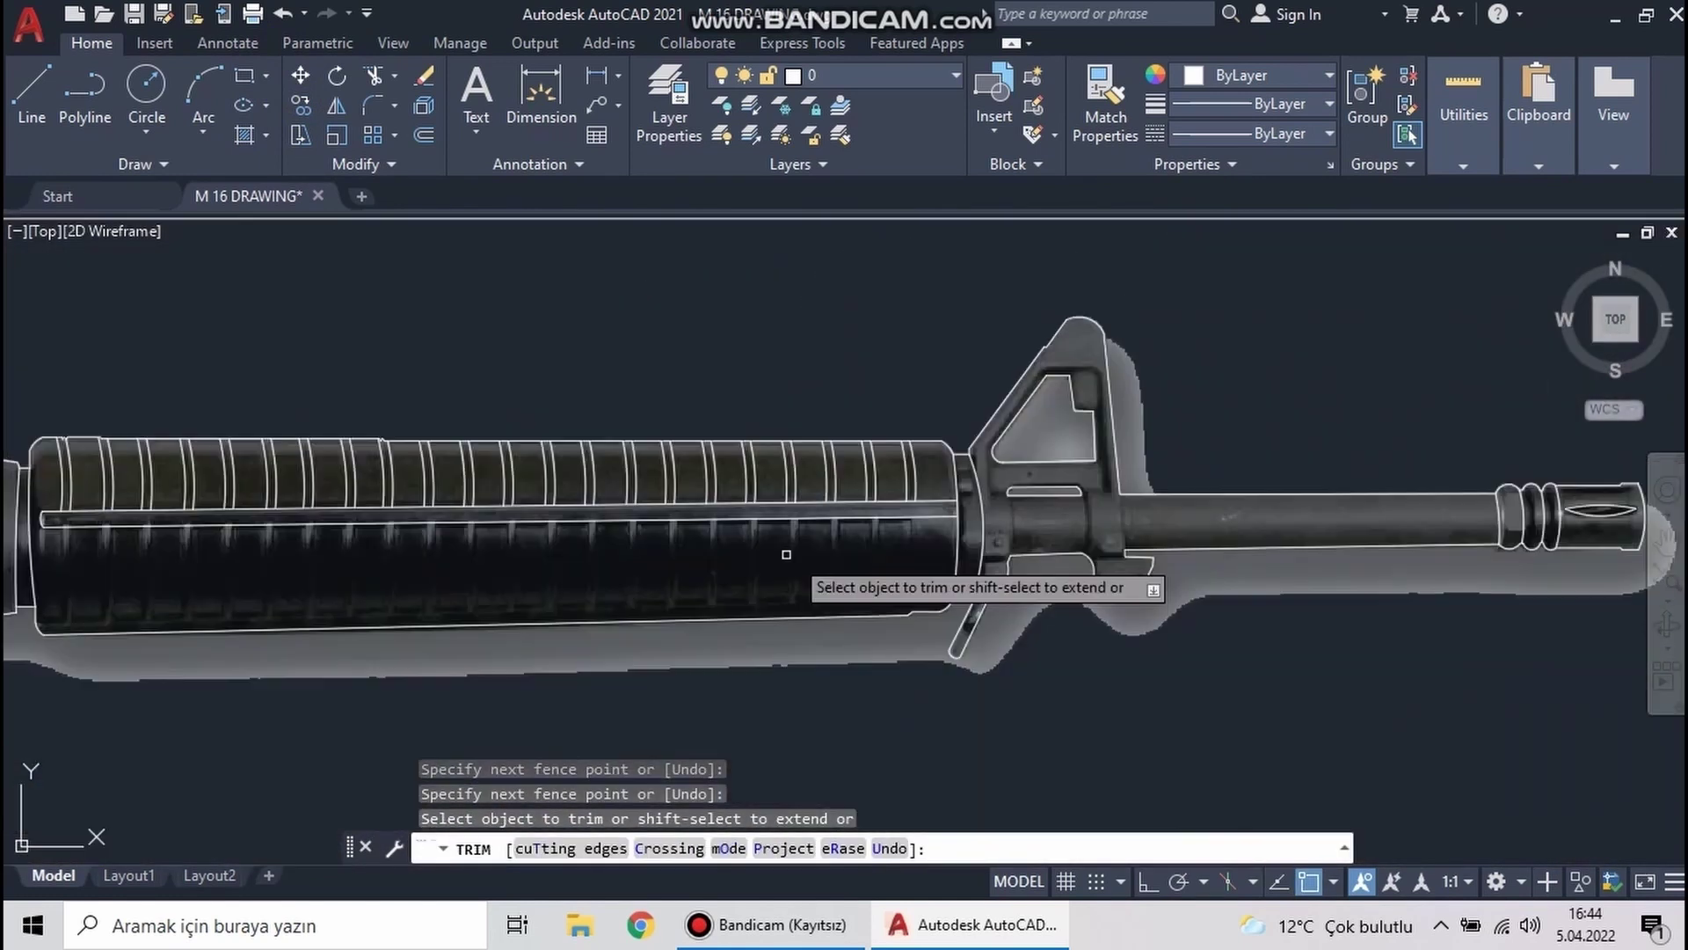
Draw a new three-point rib arc on the lower handguard with object snap off
{"action": "key", "text": "Escape"}
{"action": "type", "text": "a"}
{"action": "key", "text": "space"}
{"action": "key", "text": "F3"}
{"action": "left_click", "coordinate": [1118, 325]}
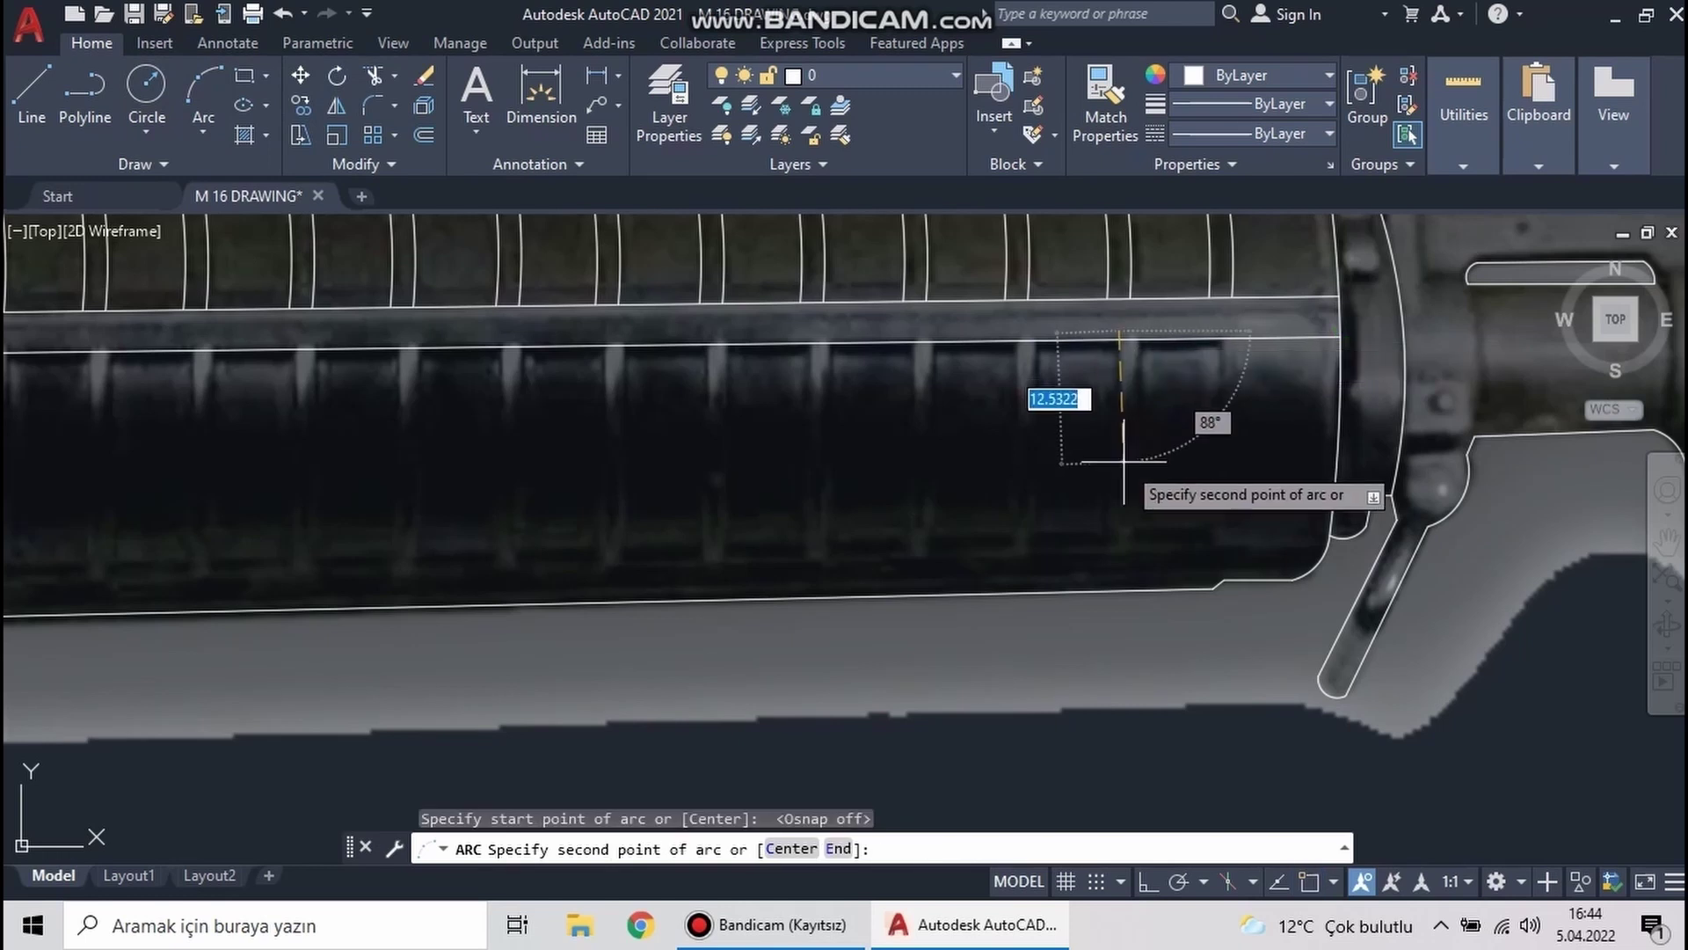
{"action": "left_click", "coordinate": [1108, 440]}
{"action": "left_click", "coordinate": [934, 463]}
{"action": "scroll", "coordinate": [820, 508], "scroll_direction": "up", "scroll_amount": 5}
{"action": "left_click", "coordinate": [820, 509]}
{"action": "key", "text": "Escape"}
{"action": "scroll", "coordinate": [820, 509], "scroll_direction": "down", "scroll_amount": 5}
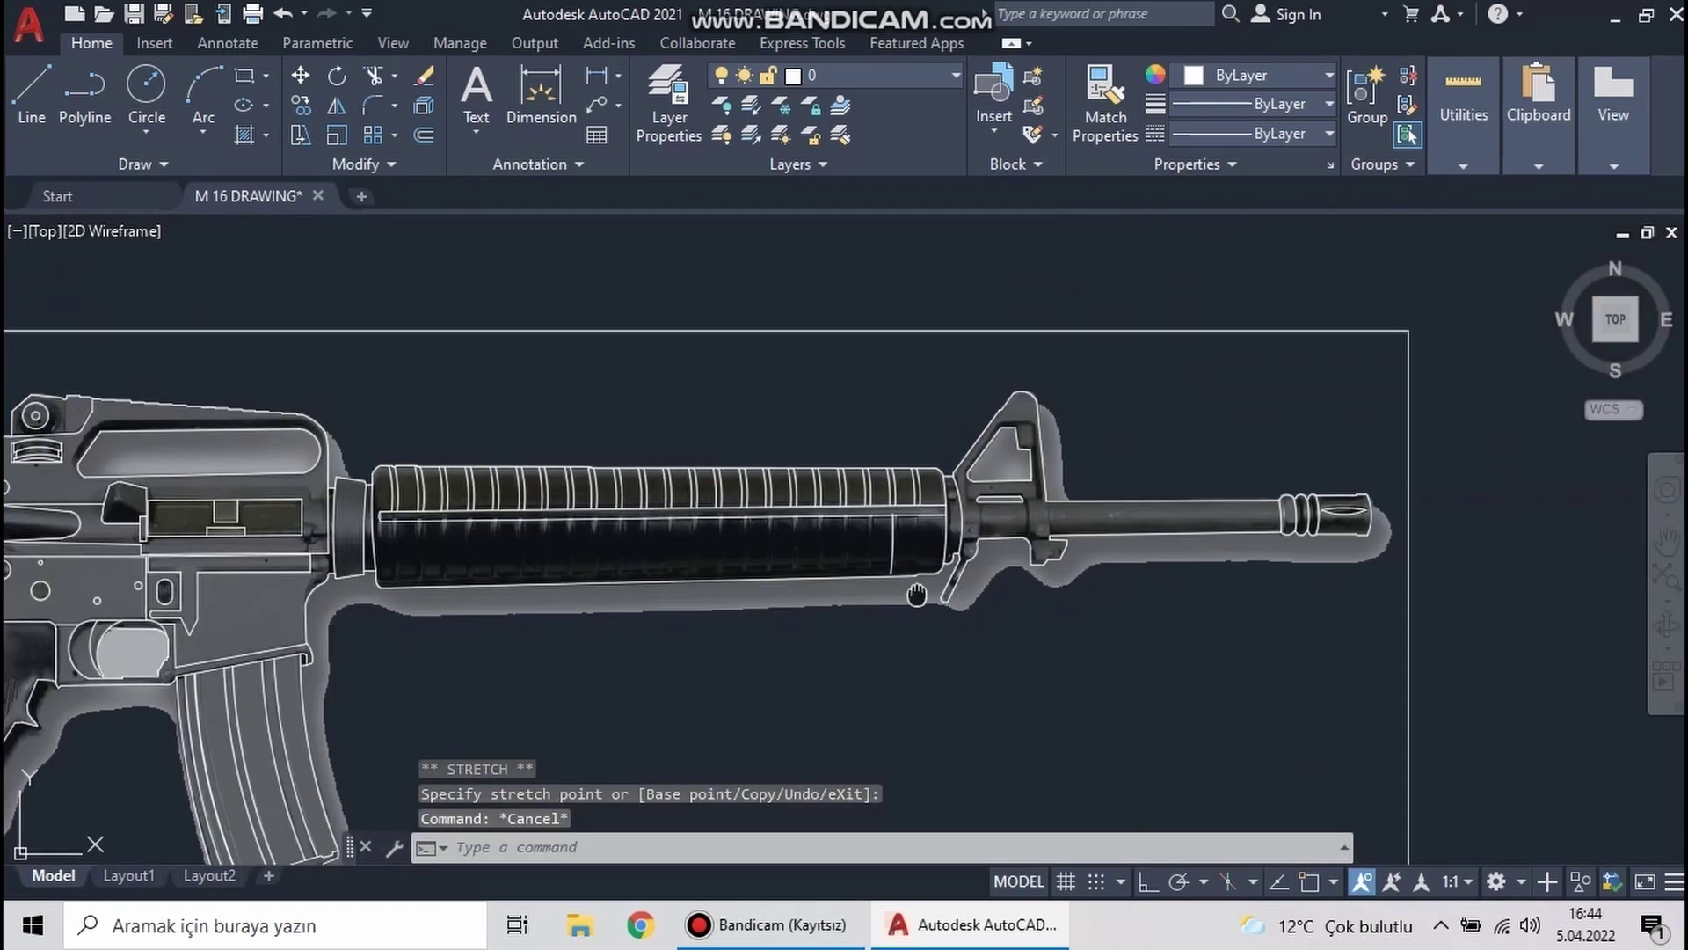
Select the rib line near the front sight, try adjusting its end, then re-enable object snap
{"action": "left_click", "coordinate": [816, 443]}
{"action": "key", "text": "Escape"}
{"action": "scroll", "coordinate": [815, 443], "scroll_direction": "up", "scroll_amount": 5}
{"action": "scroll", "coordinate": [815, 443], "scroll_direction": "down", "scroll_amount": 5}
{"action": "left_click", "coordinate": [826, 352]}
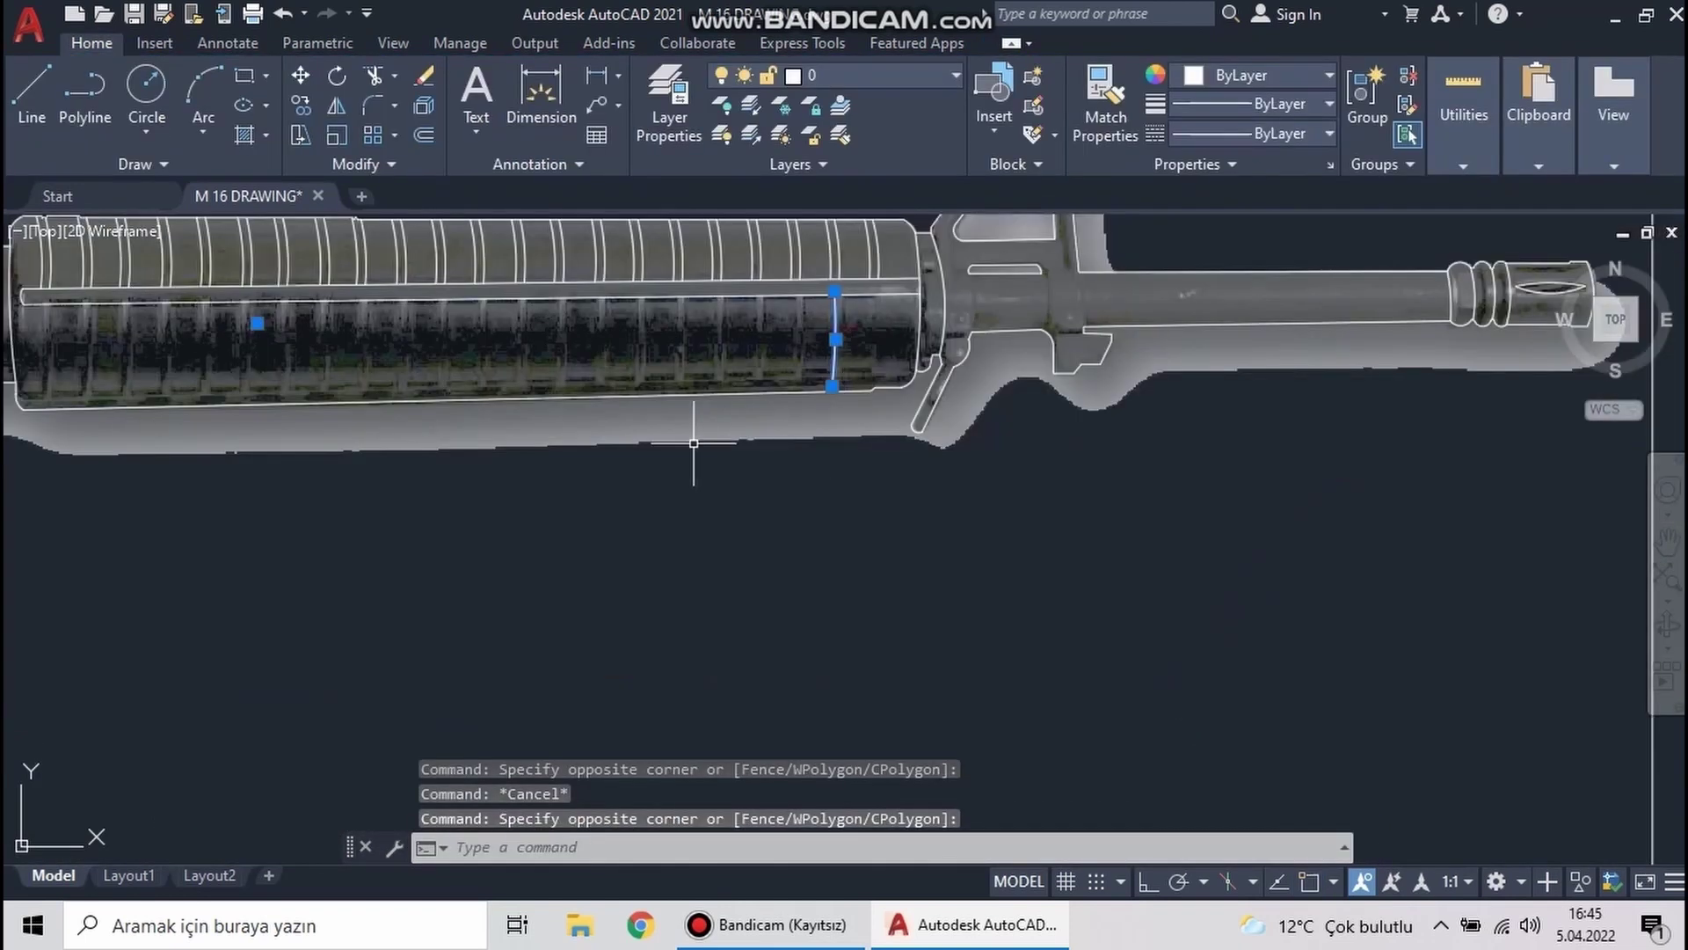
{"action": "scroll", "coordinate": [791, 408], "scroll_direction": "up", "scroll_amount": 5}
{"action": "left_click", "coordinate": [795, 403]}
{"action": "key", "text": "Escape"}
{"action": "scroll", "coordinate": [719, 425], "scroll_direction": "down", "scroll_amount": 3}
{"action": "key", "text": "F3"}
Copy the selected rib arcs to successive points along the lower handguard
{"action": "left_click", "coordinate": [751, 404]}
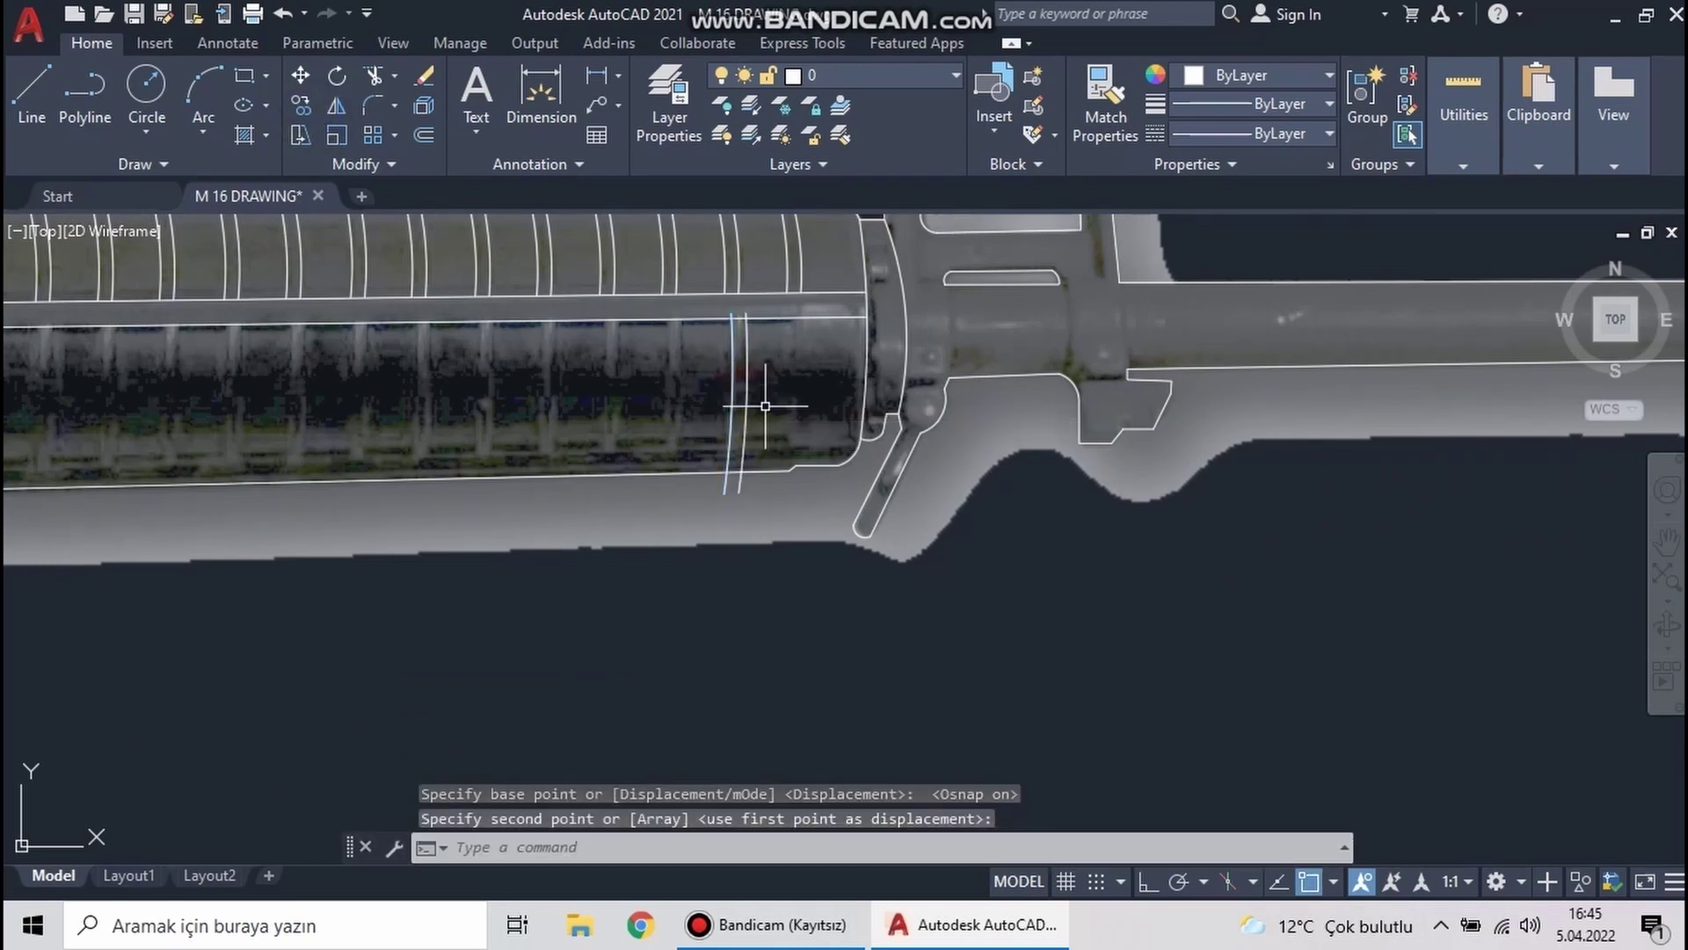
{"action": "left_click", "coordinate": [292, 98]}
{"action": "left_click", "coordinate": [747, 396]}
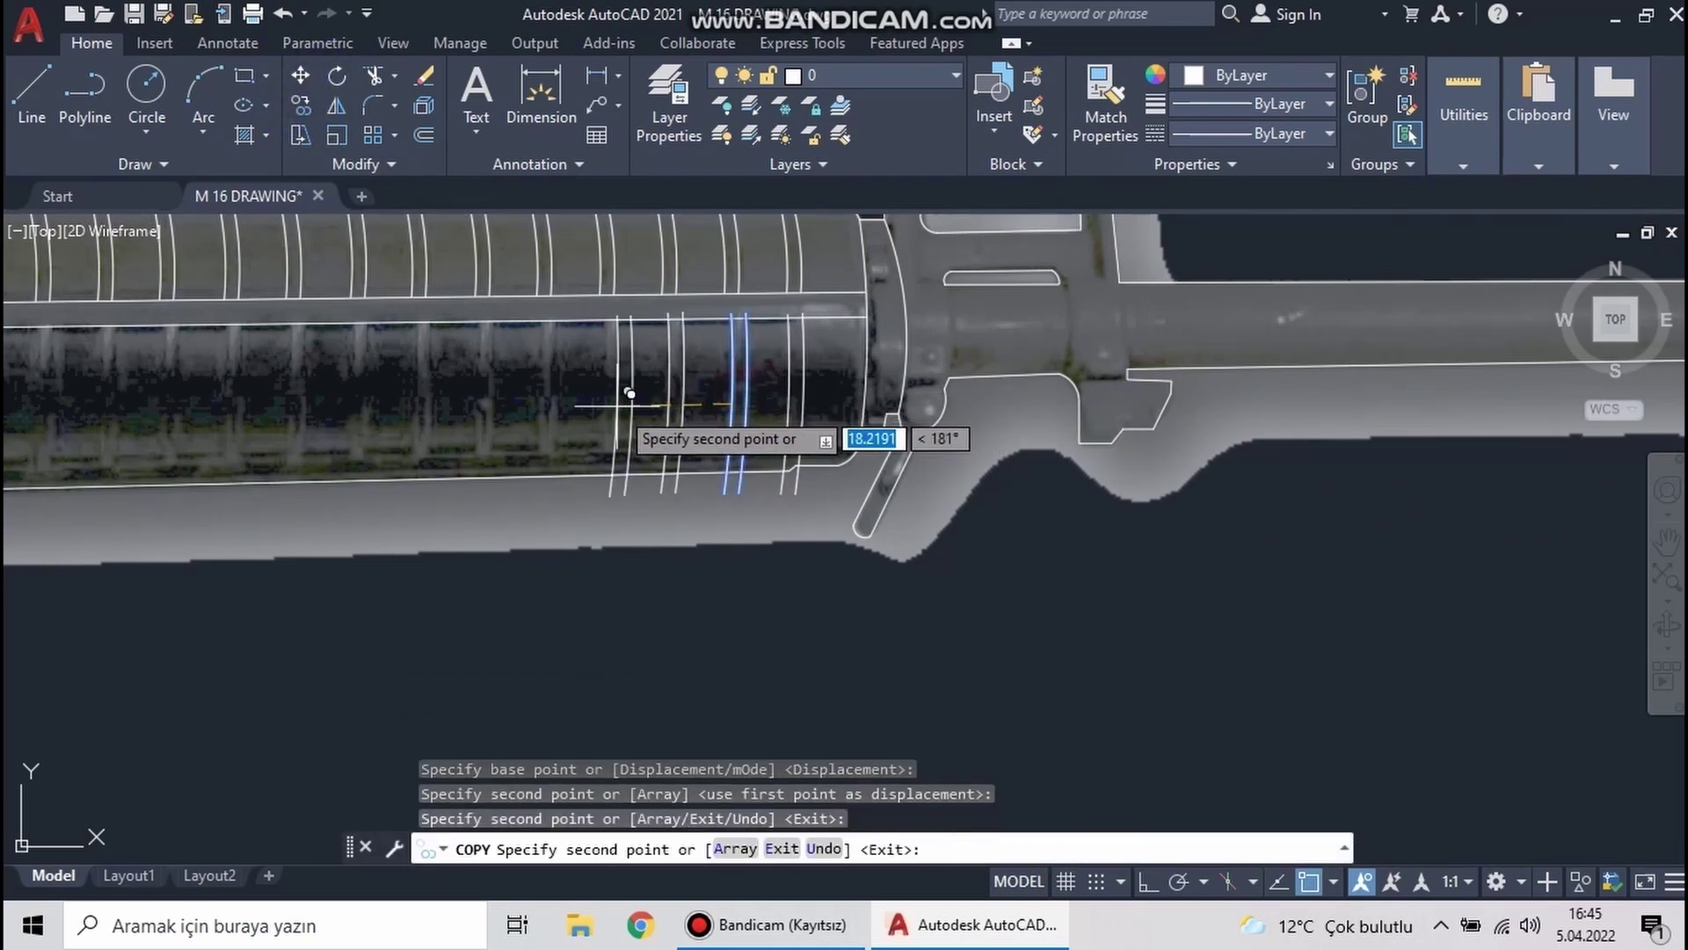
{"action": "middle_click_drag", "start_coordinate": [497, 400], "coordinate": [820, 461]}
{"action": "scroll", "coordinate": [820, 461], "scroll_direction": "up", "scroll_amount": 1}
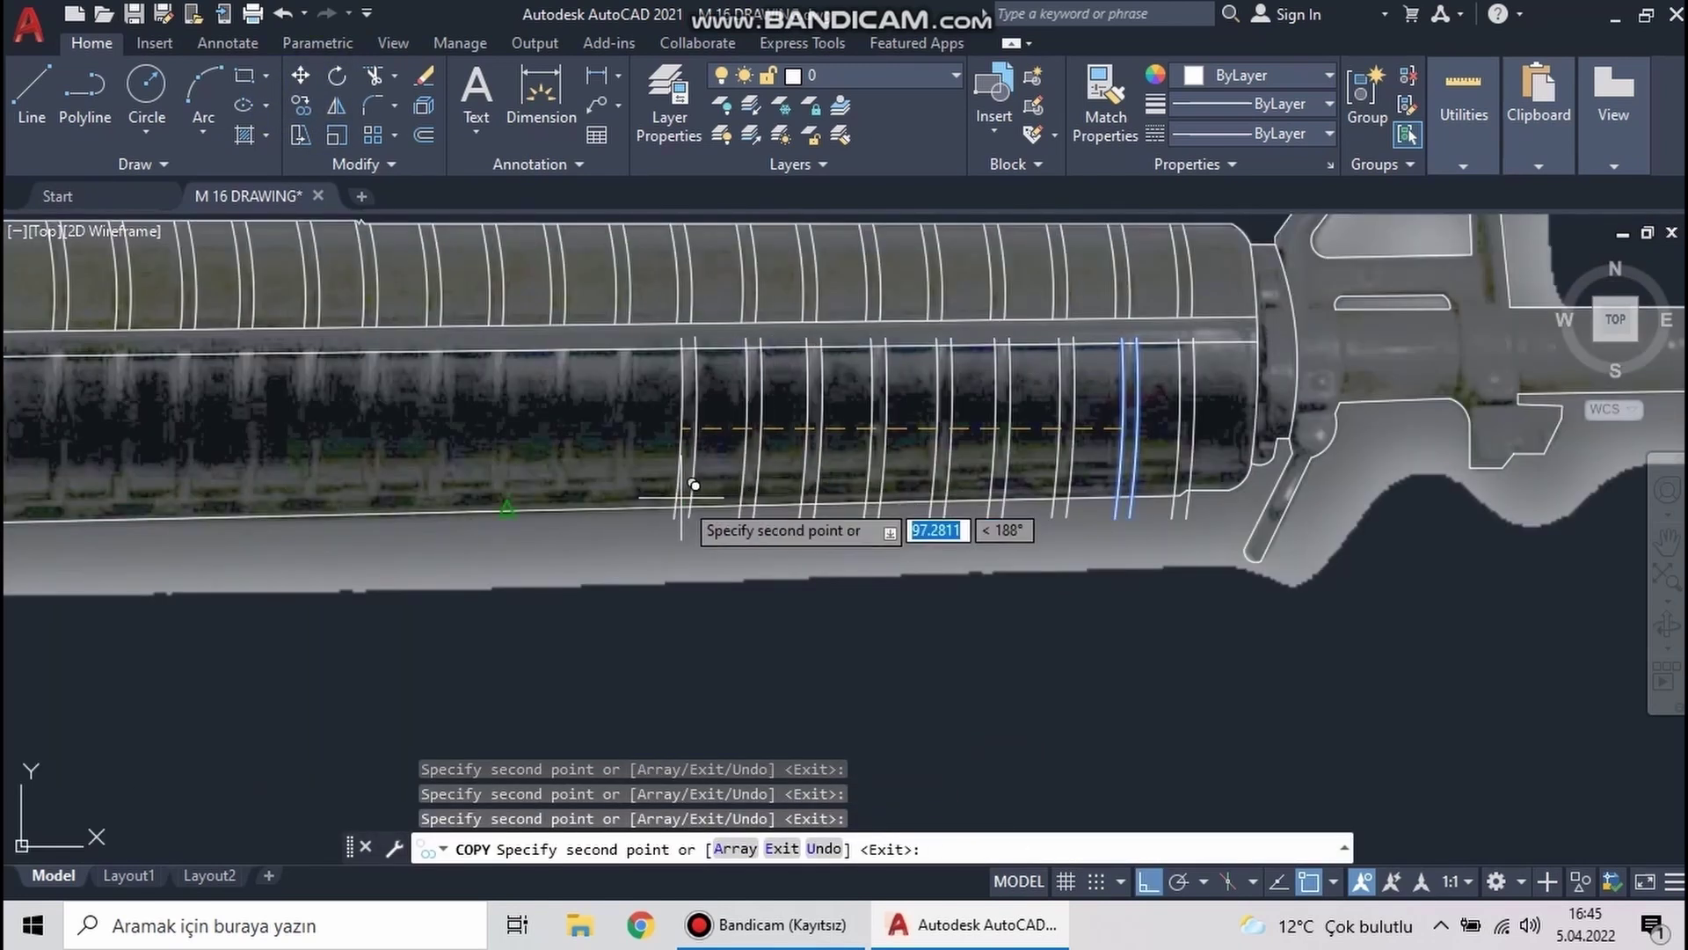
{"action": "middle_click_drag", "start_coordinate": [557, 433], "coordinate": [626, 470]}
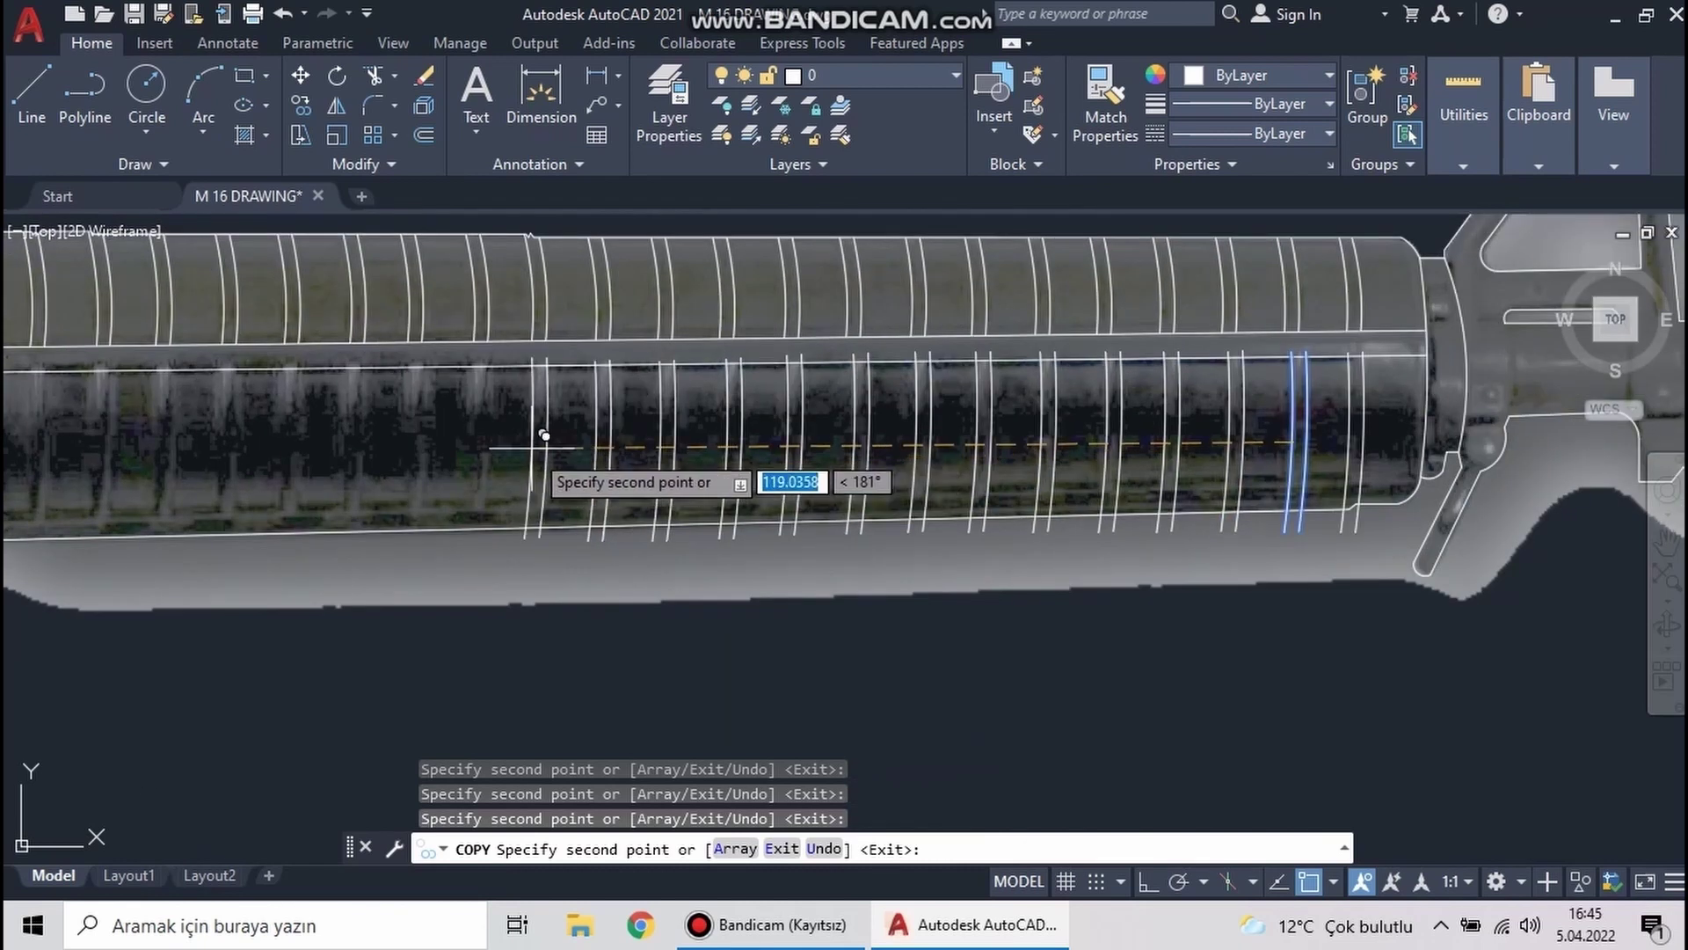
{"action": "middle_click_drag", "start_coordinate": [545, 435], "coordinate": [562, 452]}
{"action": "scroll", "coordinate": [607, 444], "scroll_direction": "up", "scroll_amount": 1}
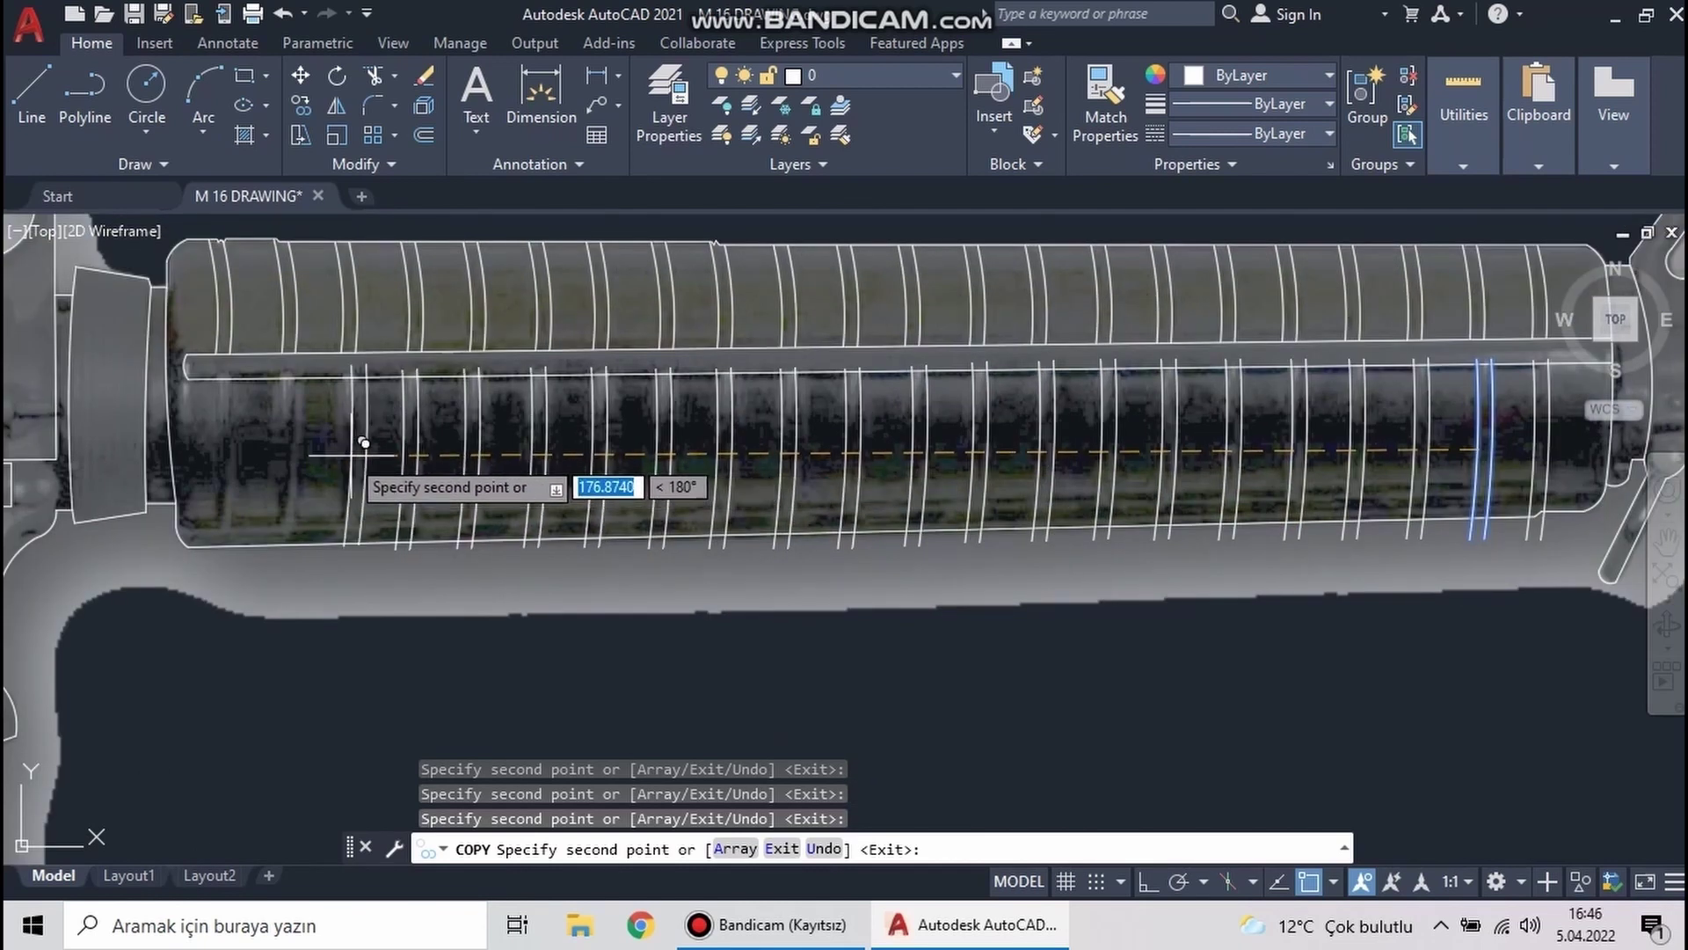
{"action": "key", "text": "Escape"}
Fence-trim the rib arc ends back to the handguard's central channel edge
{"action": "type", "text": "tr"}
{"action": "key", "text": "Return"}
{"action": "left_click", "coordinate": [1324, 519]}
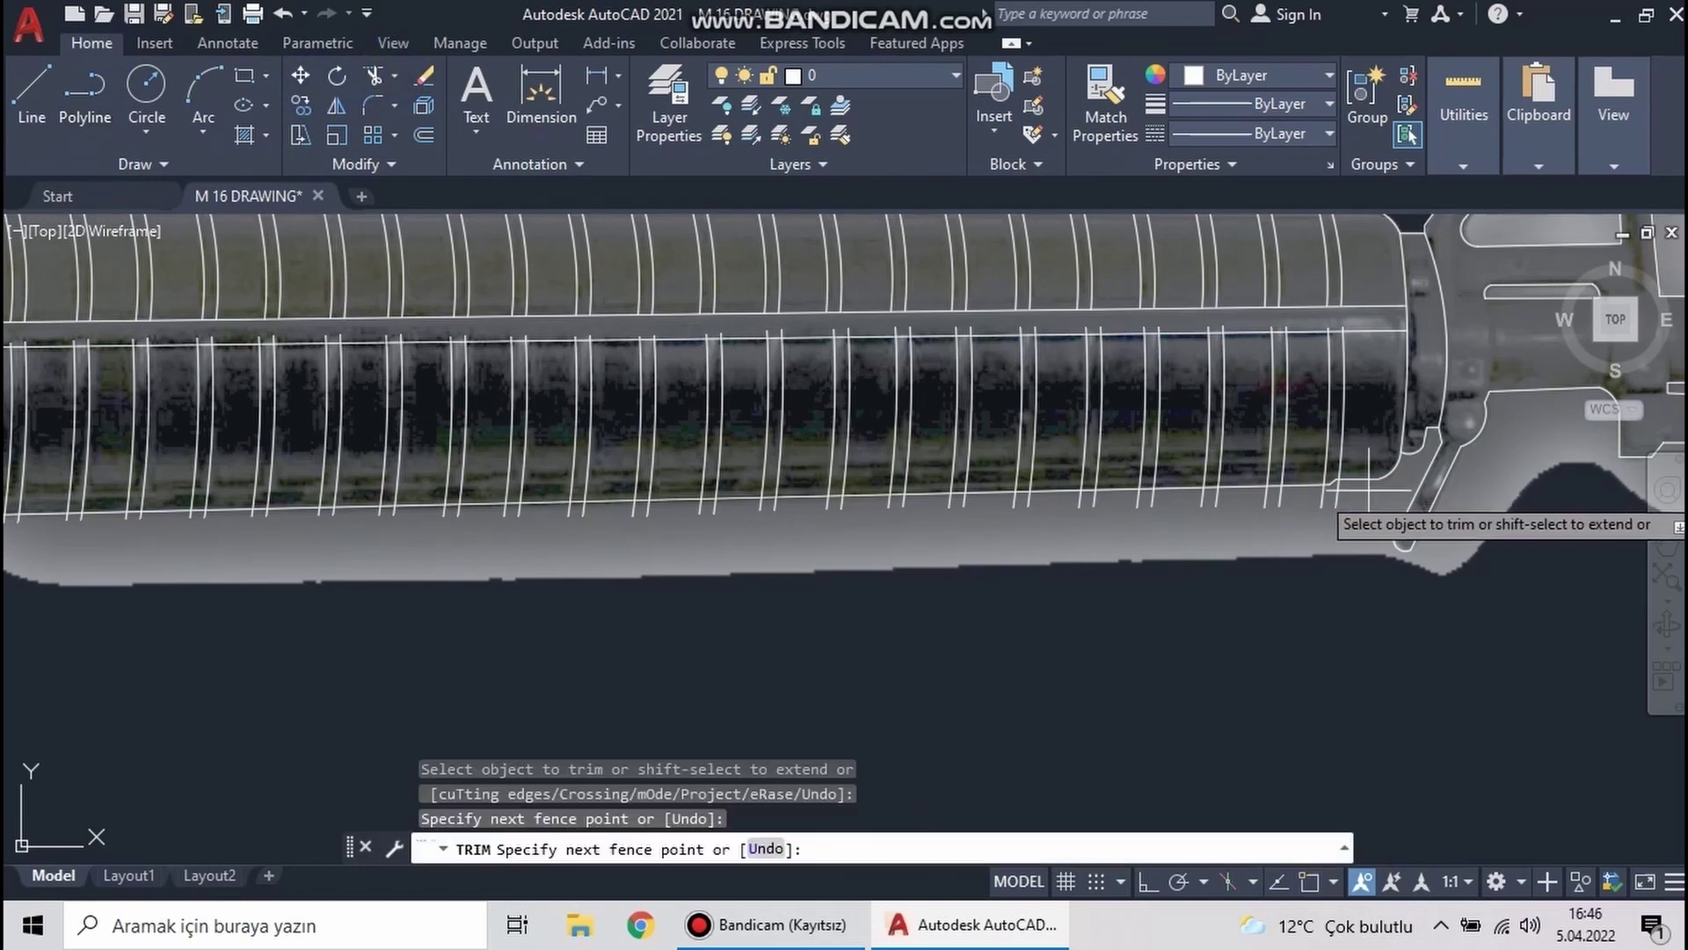
{"action": "scroll", "coordinate": [576, 513], "scroll_direction": "up", "scroll_amount": 3}
{"action": "left_click", "coordinate": [576, 513]}
{"action": "key", "text": "Return"}
{"action": "scroll", "coordinate": [493, 412], "scroll_direction": "up", "scroll_amount": 4}
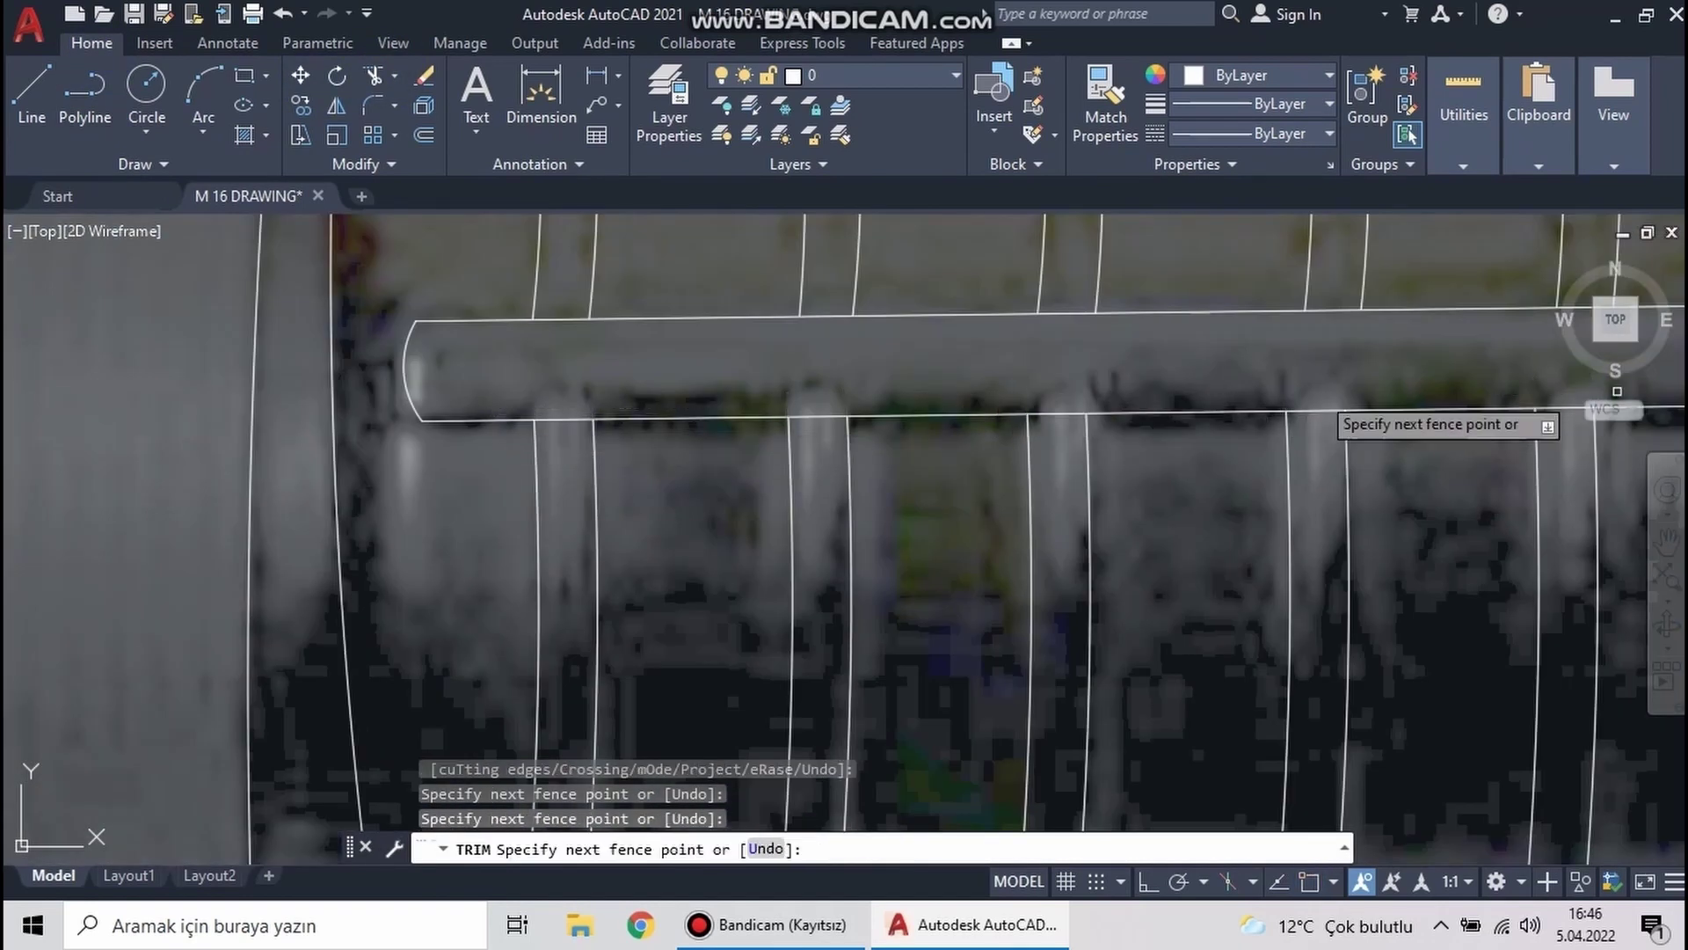
{"action": "key", "text": "Return"}
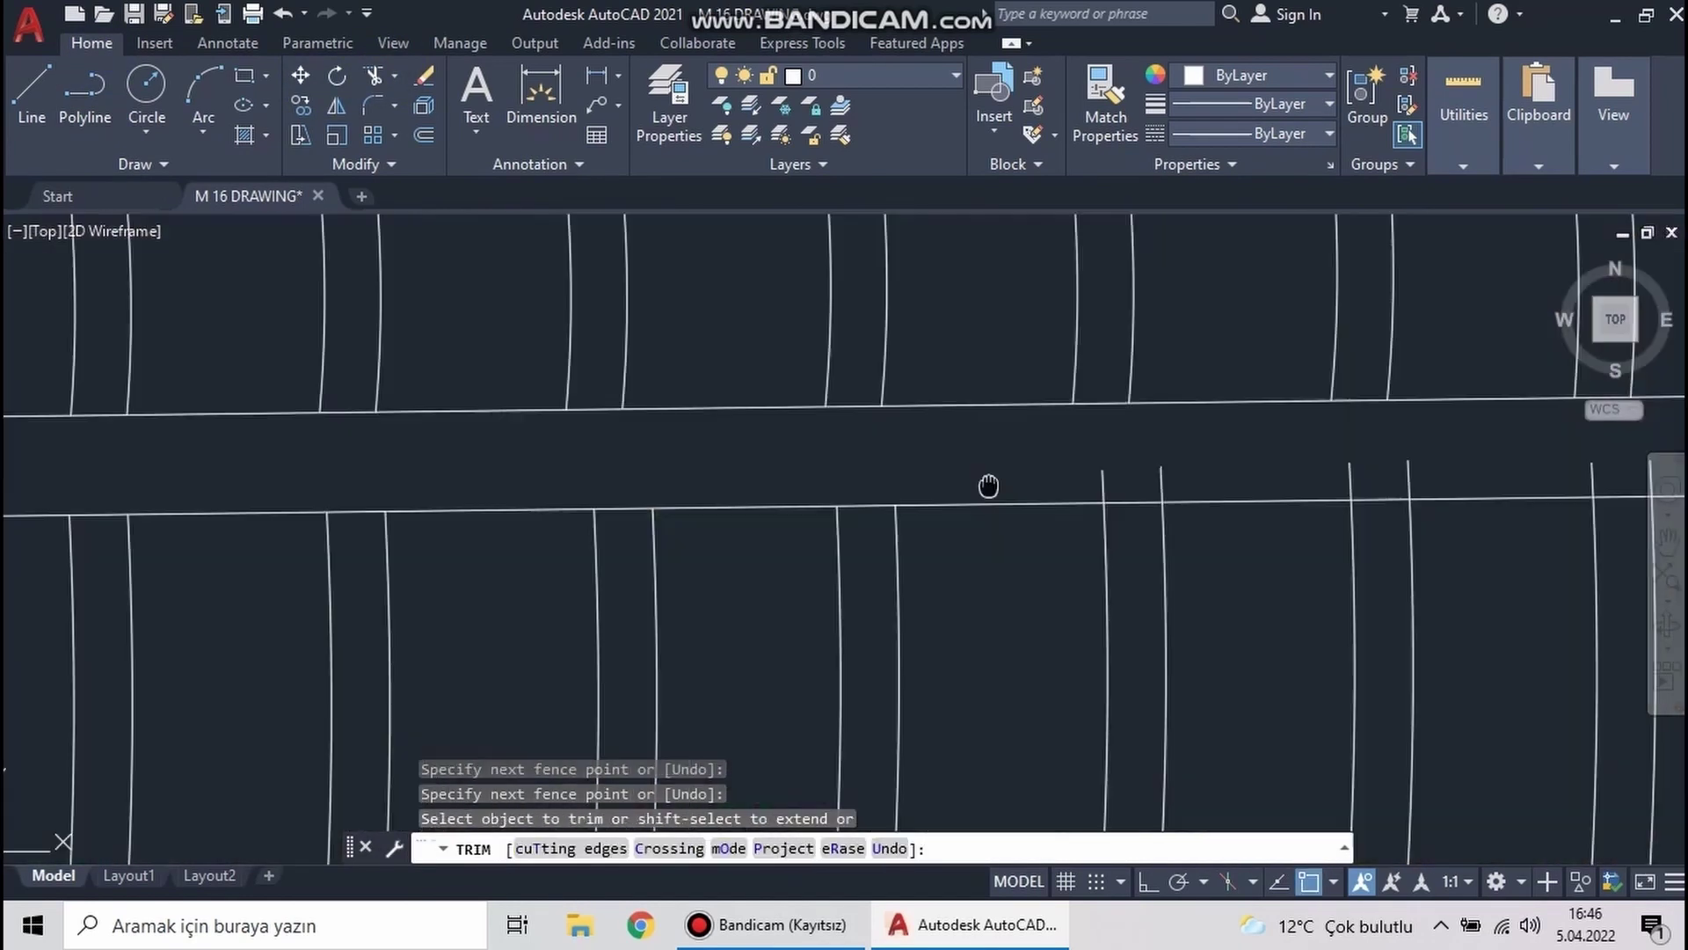
{"action": "scroll", "coordinate": [988, 486], "scroll_direction": "down", "scroll_amount": 5}
Exit trim and zoom around to review the trimmed ribbed handguard
{"action": "key", "text": "Escape"}
{"action": "scroll", "coordinate": [387, 397], "scroll_direction": "up", "scroll_amount": 6}
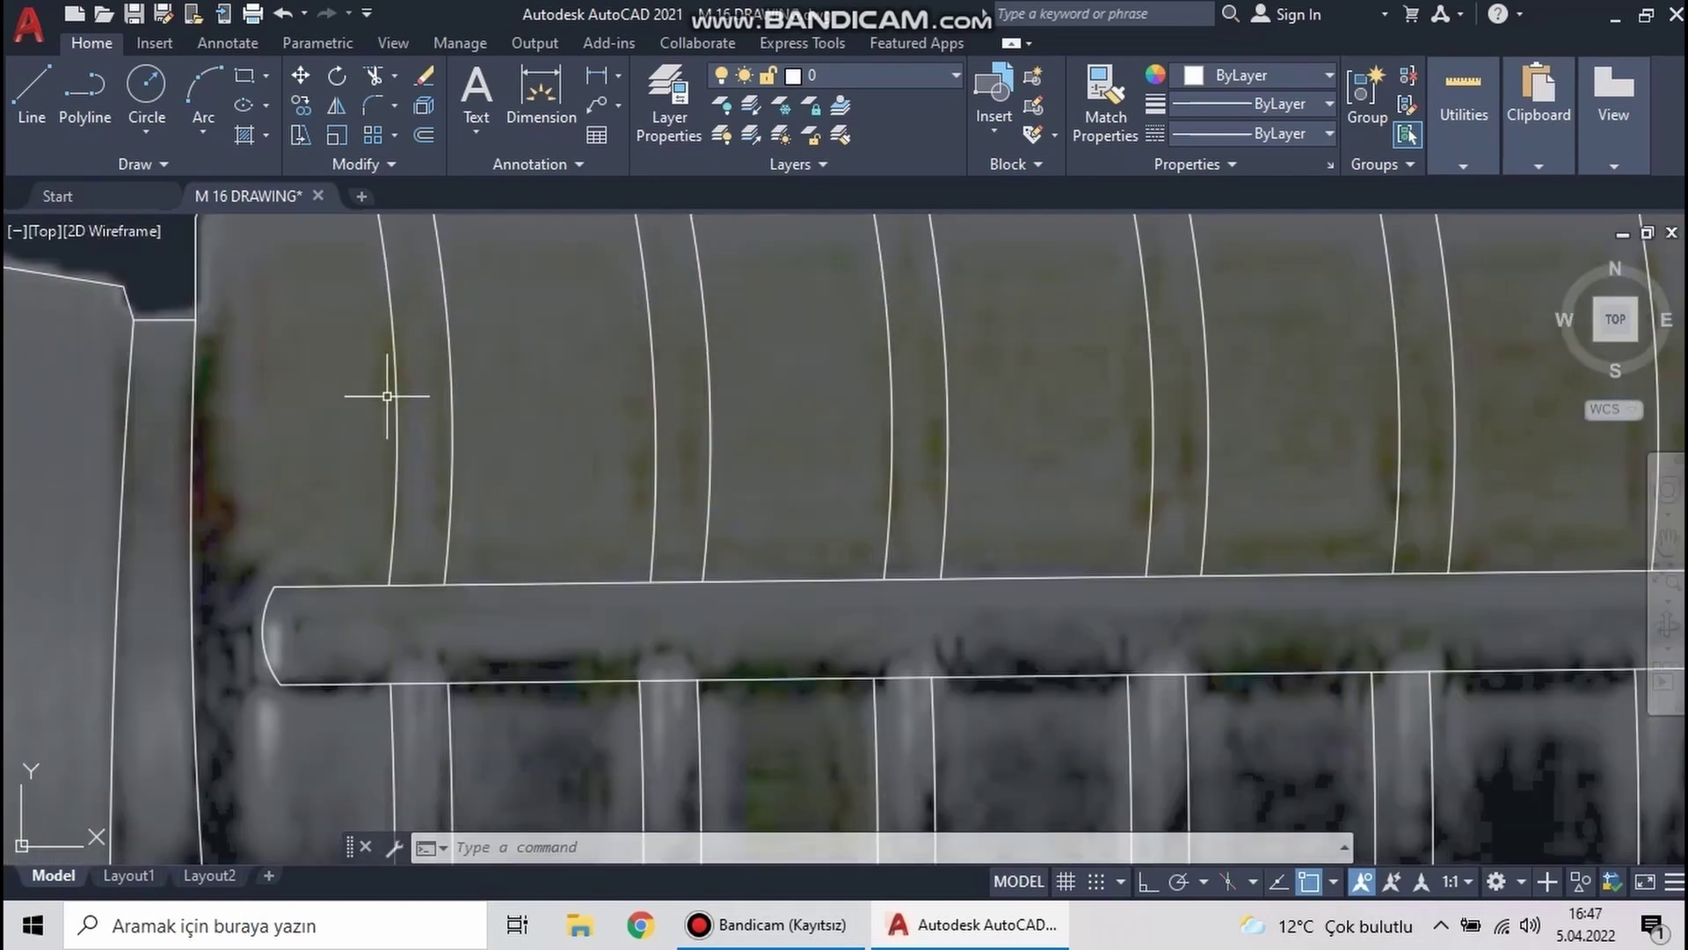
{"action": "scroll", "coordinate": [387, 397], "scroll_direction": "down", "scroll_amount": 5}
{"action": "scroll", "coordinate": [120, 507], "scroll_direction": "up", "scroll_amount": 3}
{"action": "scroll", "coordinate": [120, 507], "scroll_direction": "up", "scroll_amount": 2}
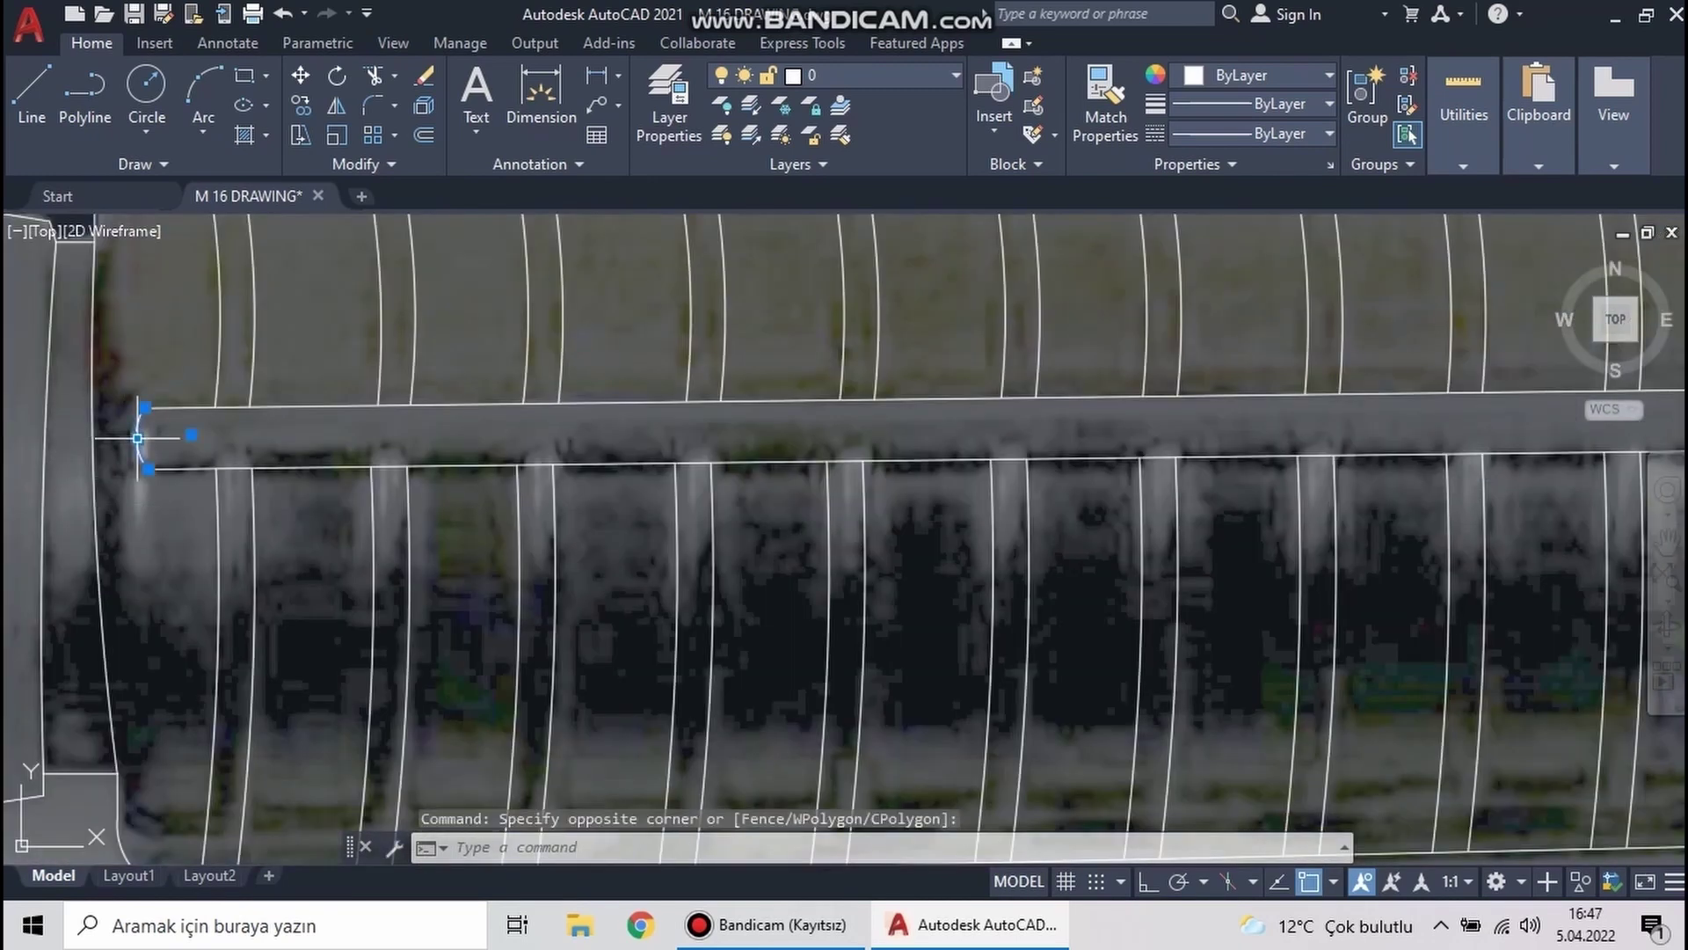
{"action": "key", "text": "Escape"}
{"action": "scroll", "coordinate": [352, 475], "scroll_direction": "down", "scroll_amount": 5}
Centre the whole rifle in view and select the reference photo by its frame
{"action": "scroll", "coordinate": [658, 517], "scroll_direction": "down", "scroll_amount": 3}
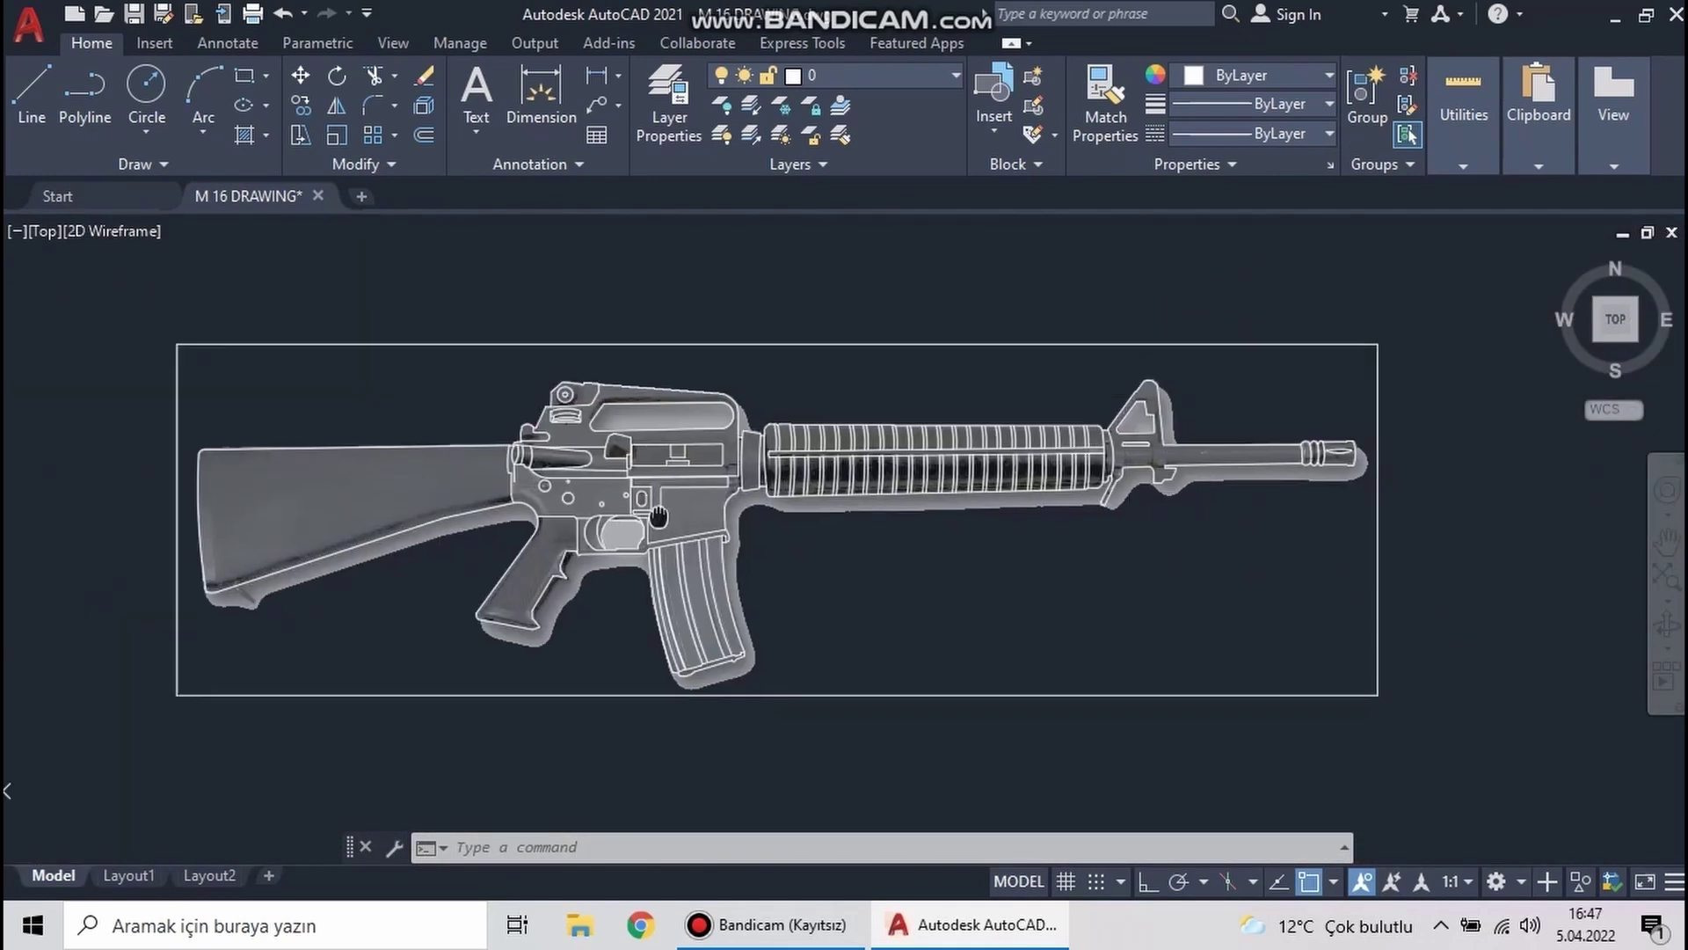
{"action": "middle_click_drag", "start_coordinate": [657, 516], "coordinate": [502, 478]}
{"action": "left_click", "coordinate": [1349, 558]}
{"action": "left_click", "coordinate": [1196, 563]}
{"action": "scroll", "coordinate": [666, 484], "scroll_direction": "up", "scroll_amount": 2}
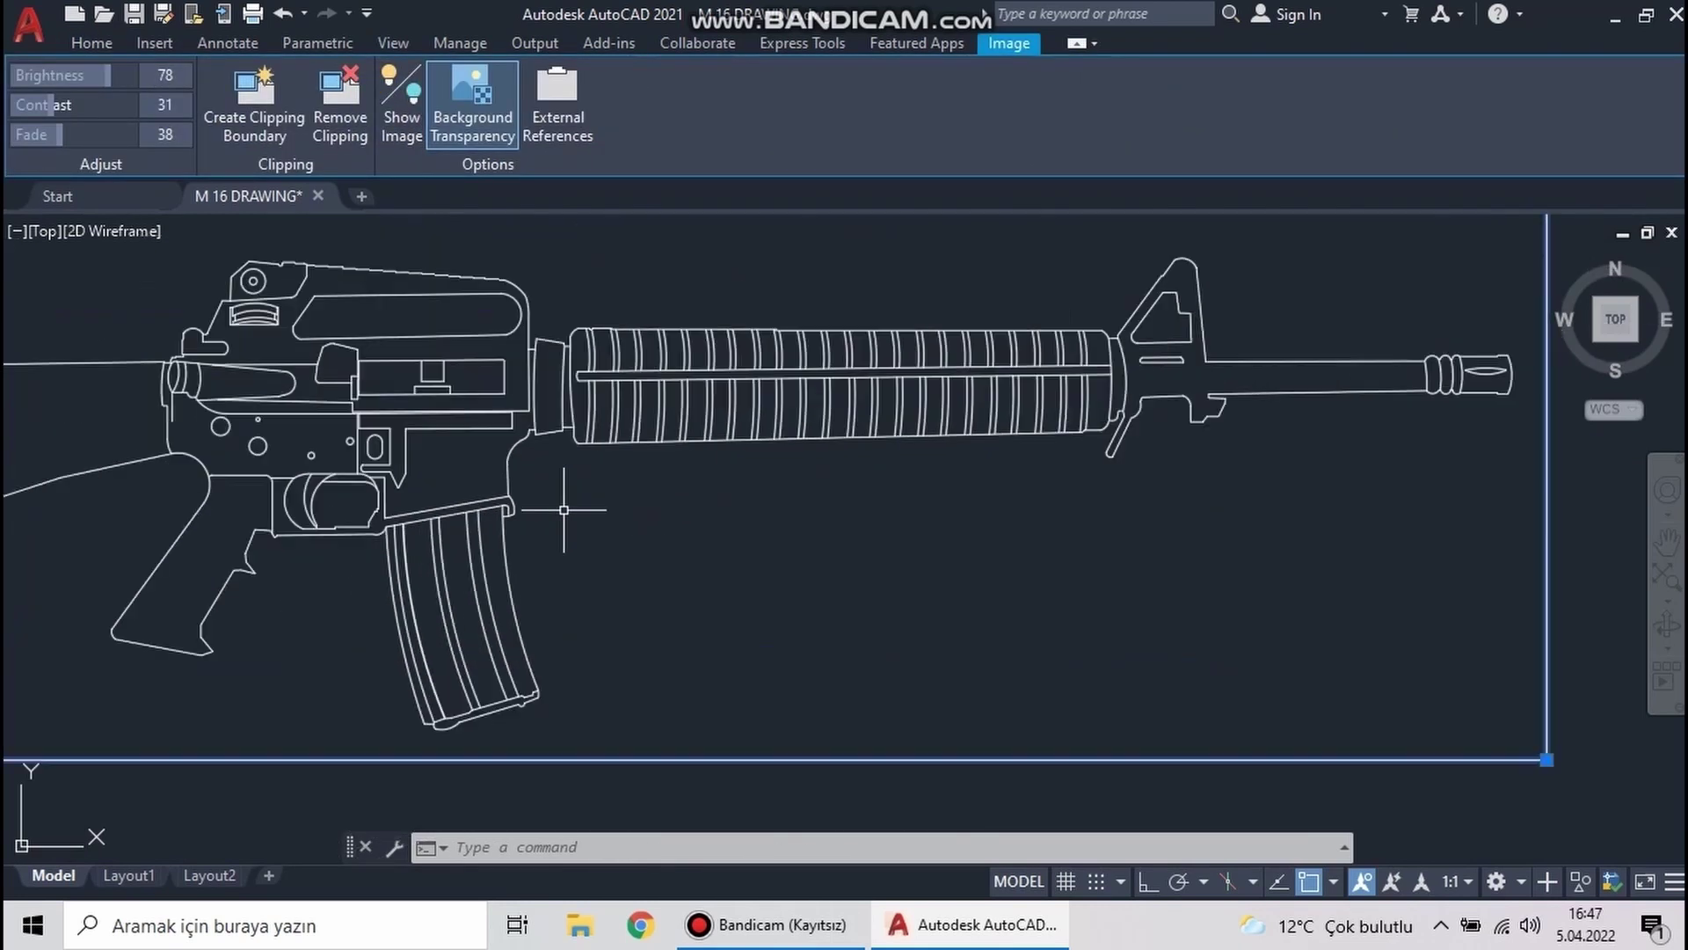
{"action": "scroll", "coordinate": [920, 508], "scroll_direction": "down", "scroll_amount": 2}
{"action": "scroll", "coordinate": [620, 508], "scroll_direction": "up", "scroll_amount": 2}
{"action": "key", "text": "Escape"}
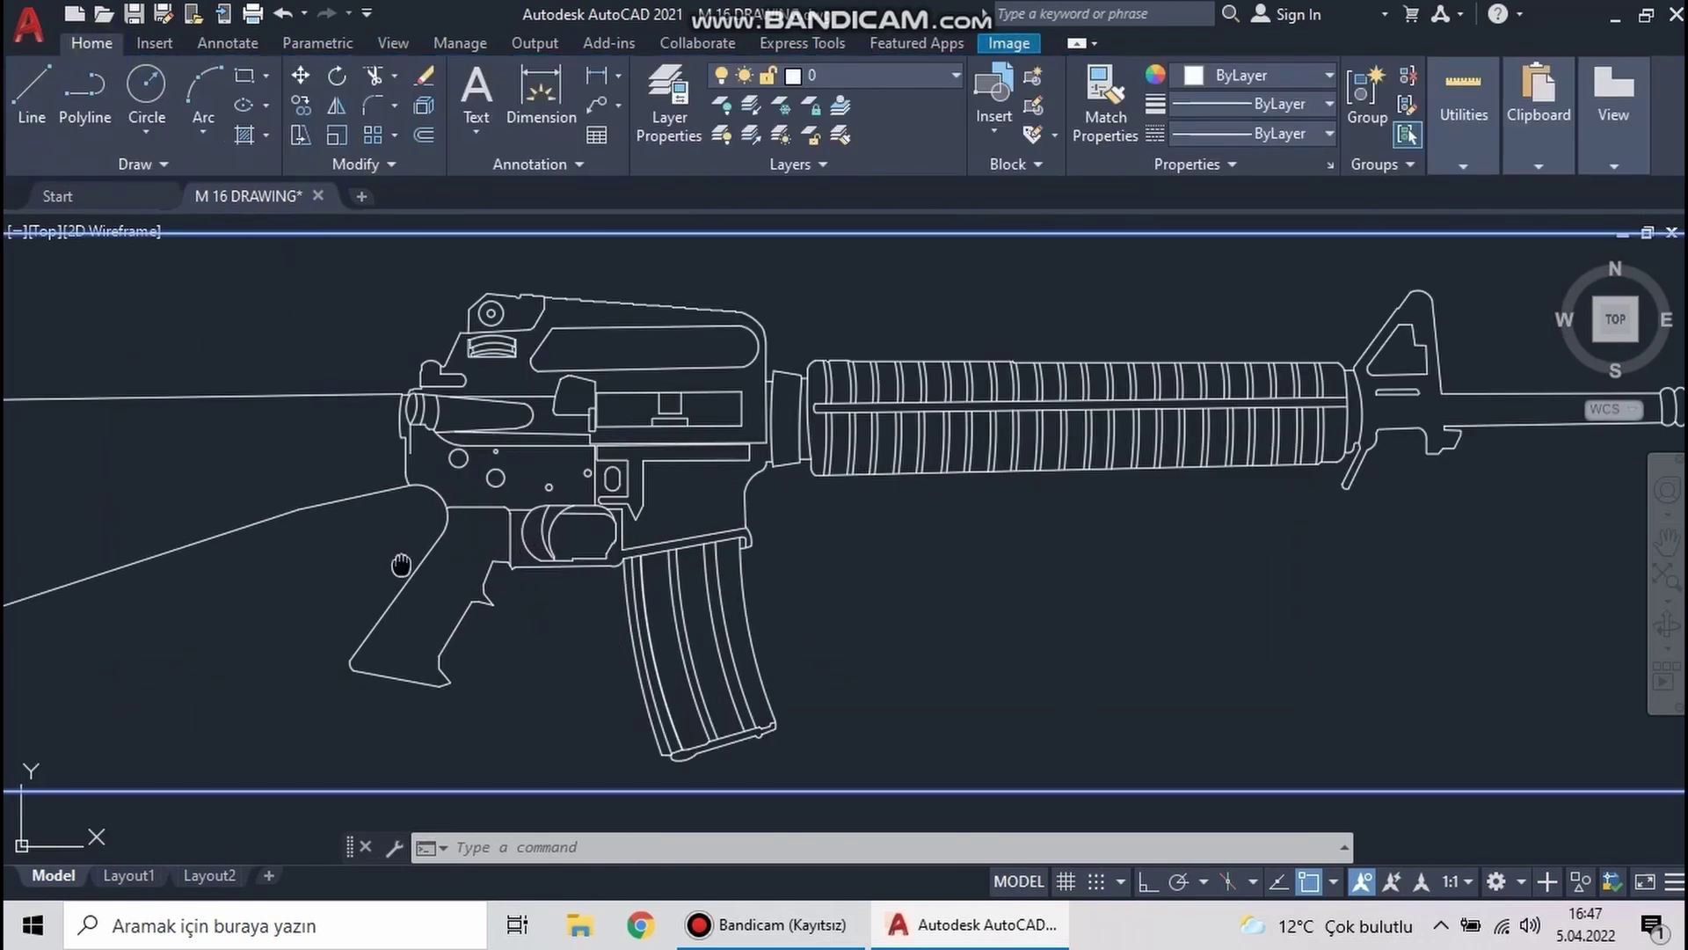
Hide the rifle photo with Show Image so only the white tracing shows
{"action": "left_click", "coordinate": [909, 765]}
{"action": "scroll", "coordinate": [908, 765], "scroll_direction": "down", "scroll_amount": 3}
{"action": "left_click", "coordinate": [1217, 483]}
{"action": "scroll", "coordinate": [676, 453], "scroll_direction": "up", "scroll_amount": 3}
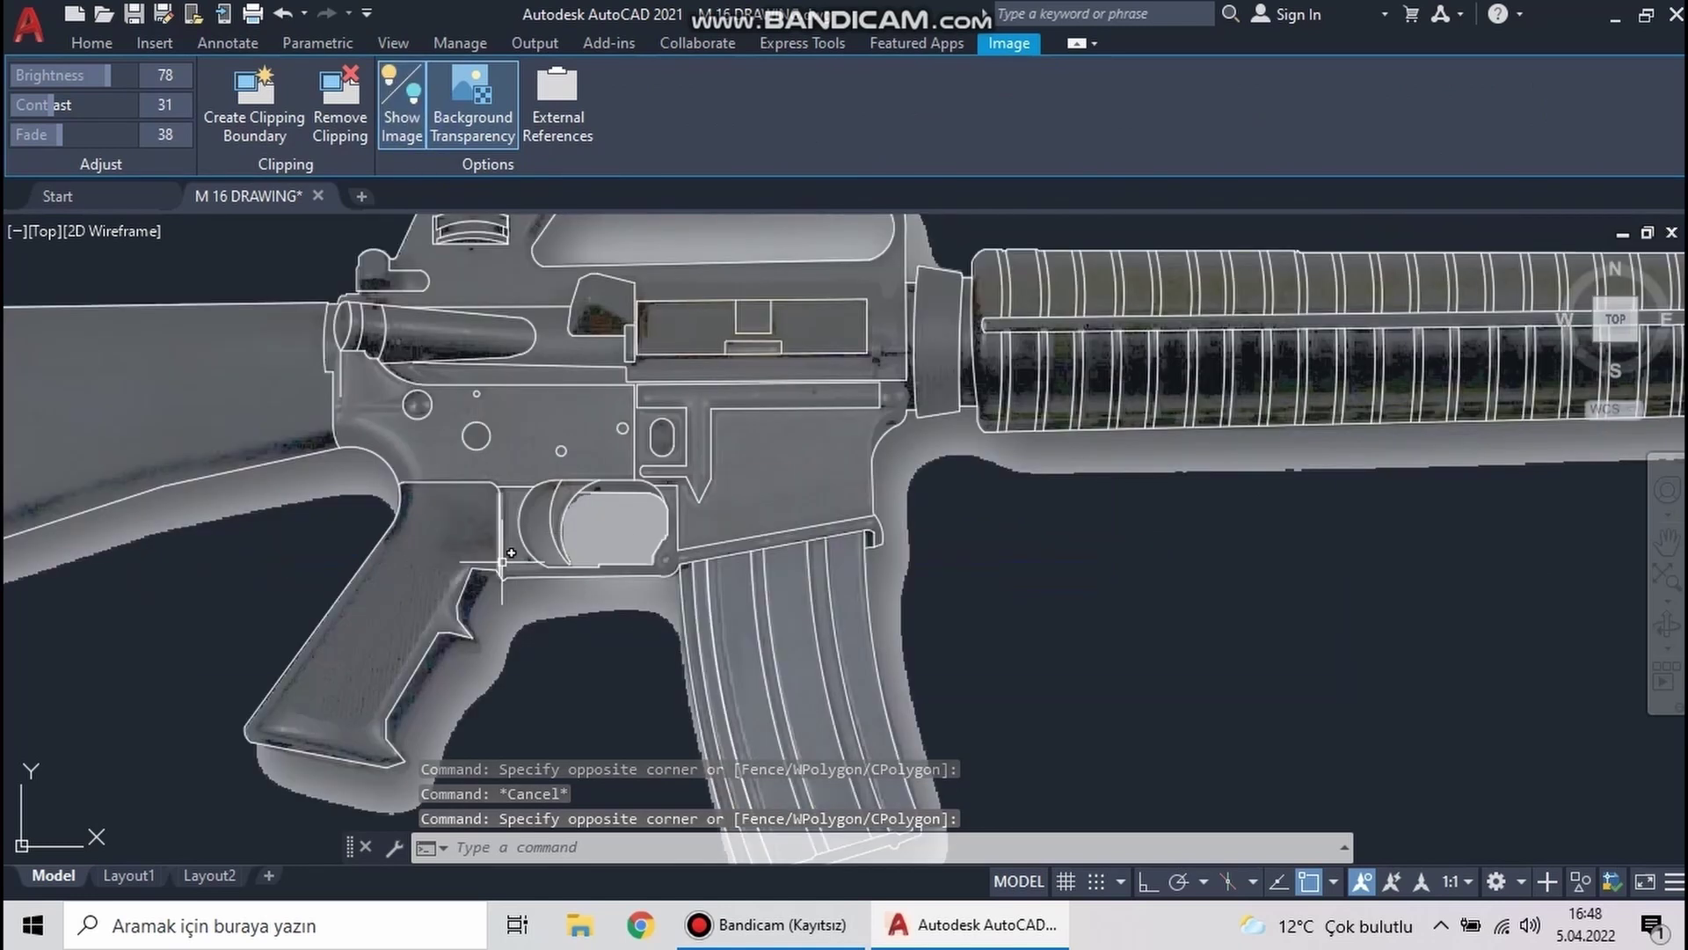
{"action": "scroll", "coordinate": [675, 453], "scroll_direction": "up", "scroll_amount": 2}
{"action": "scroll", "coordinate": [572, 519], "scroll_direction": "down", "scroll_amount": 5}
{"action": "scroll", "coordinate": [471, 545], "scroll_direction": "down", "scroll_amount": 1}
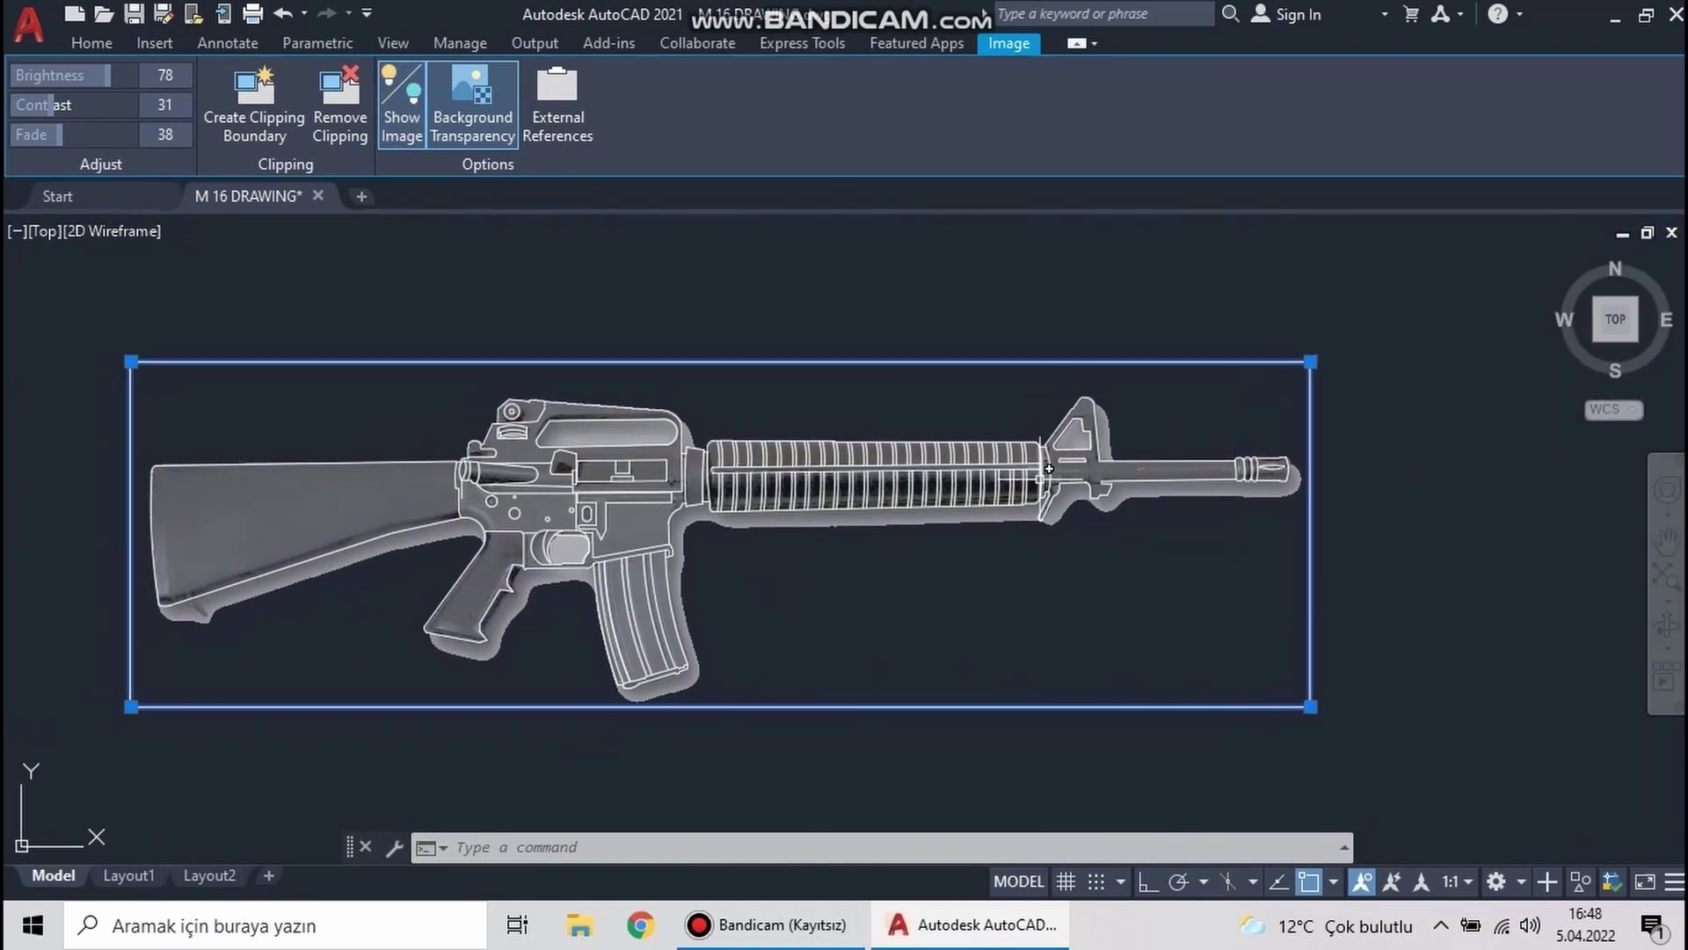
{"action": "left_click", "coordinate": [403, 118]}
{"action": "key", "text": "Escape"}
{"action": "scroll", "coordinate": [368, 220], "scroll_direction": "down", "scroll_amount": 2}
Copy the whole line tracing horizontally to the right with Ortho on
{"action": "left_click", "coordinate": [145, 314]}
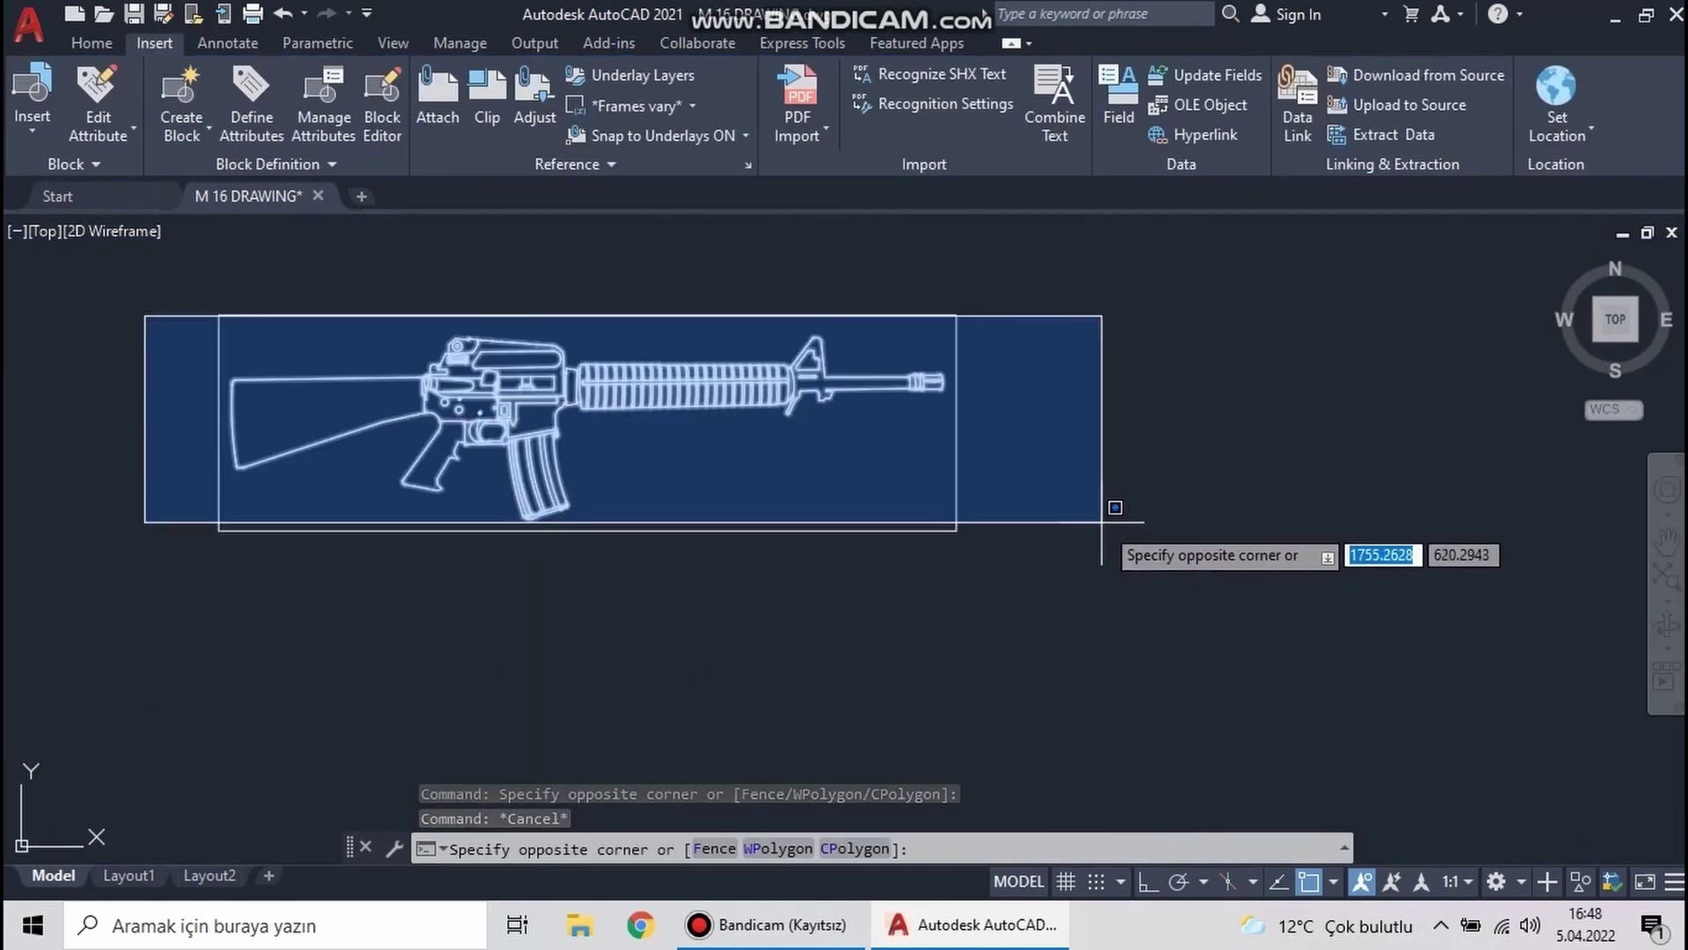
{"action": "left_click", "coordinate": [1104, 508]}
{"action": "left_click", "coordinate": [301, 106]}
{"action": "left_click", "coordinate": [457, 414]}
{"action": "key", "text": "F8"}
{"action": "left_click", "coordinate": [1090, 426]}
{"action": "key", "text": "Escape"}
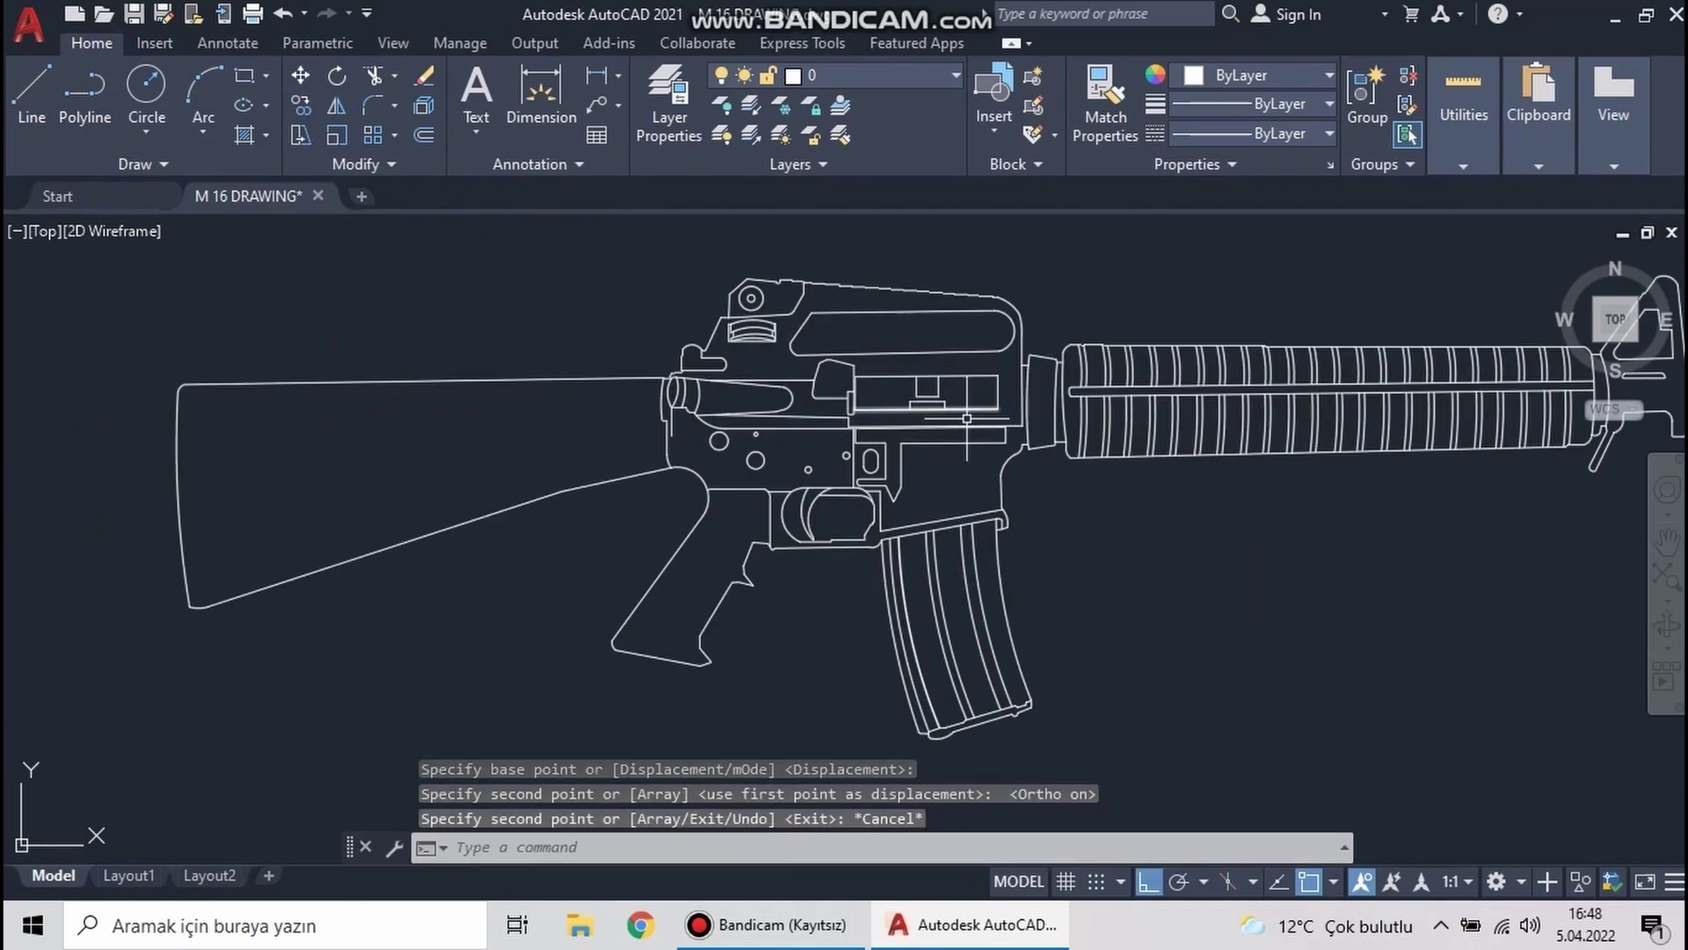
{"action": "scroll", "coordinate": [877, 437], "scroll_direction": "down", "scroll_amount": 3}
{"action": "scroll", "coordinate": [573, 566], "scroll_direction": "up", "scroll_amount": 2}
Start FILLET and attempt a first outline corner, cancelling the failed try
{"action": "scroll", "coordinate": [256, 377], "scroll_direction": "up", "scroll_amount": 3}
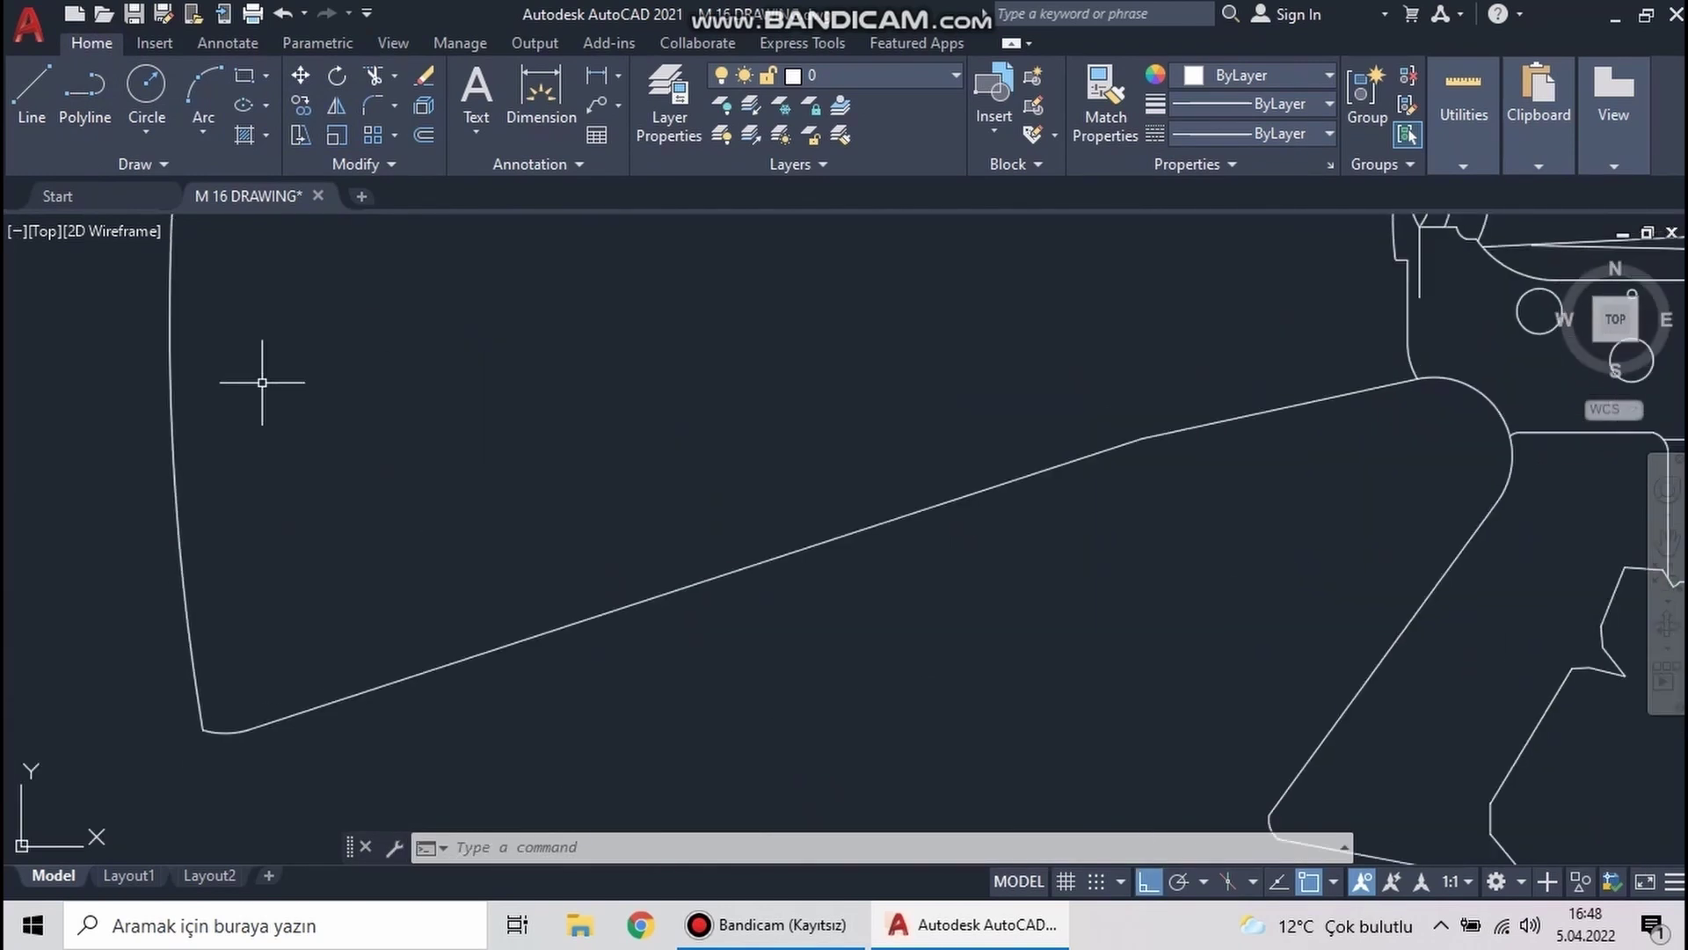
{"action": "scroll", "coordinate": [337, 563], "scroll_direction": "down", "scroll_amount": 3}
{"action": "type", "text": "FILL"}
{"action": "key", "text": "Return"}
{"action": "scroll", "coordinate": [633, 431], "scroll_direction": "up", "scroll_amount": 5}
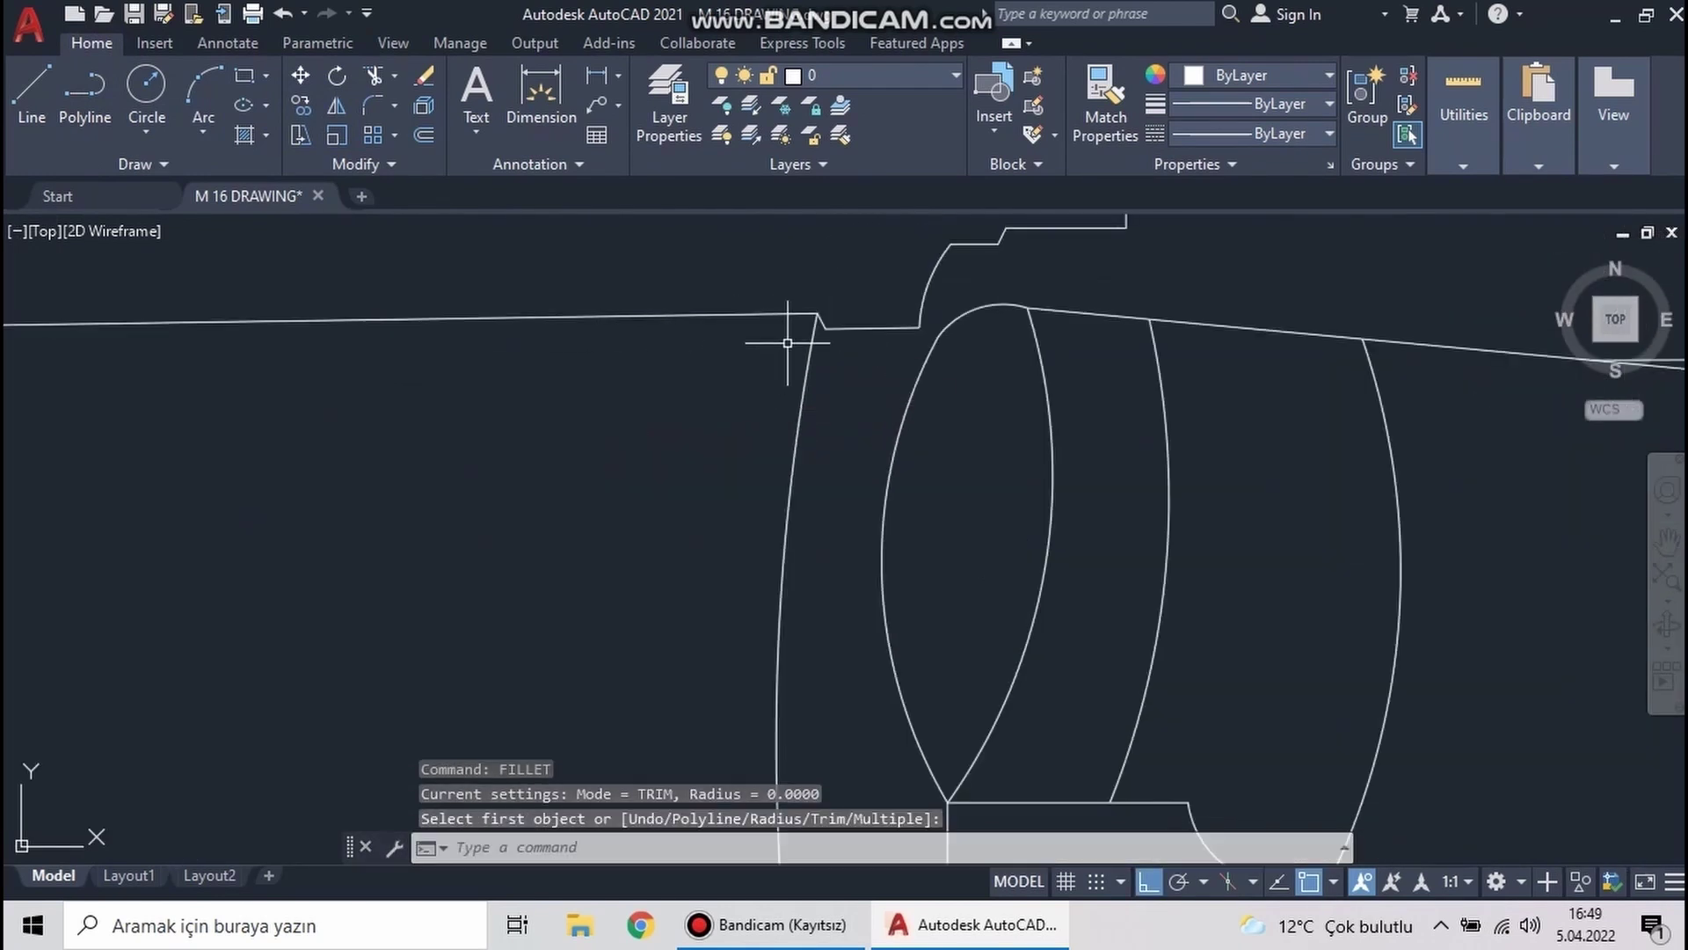
{"action": "scroll", "coordinate": [690, 402], "scroll_direction": "up", "scroll_amount": 3}
{"action": "type", "text": "1"}
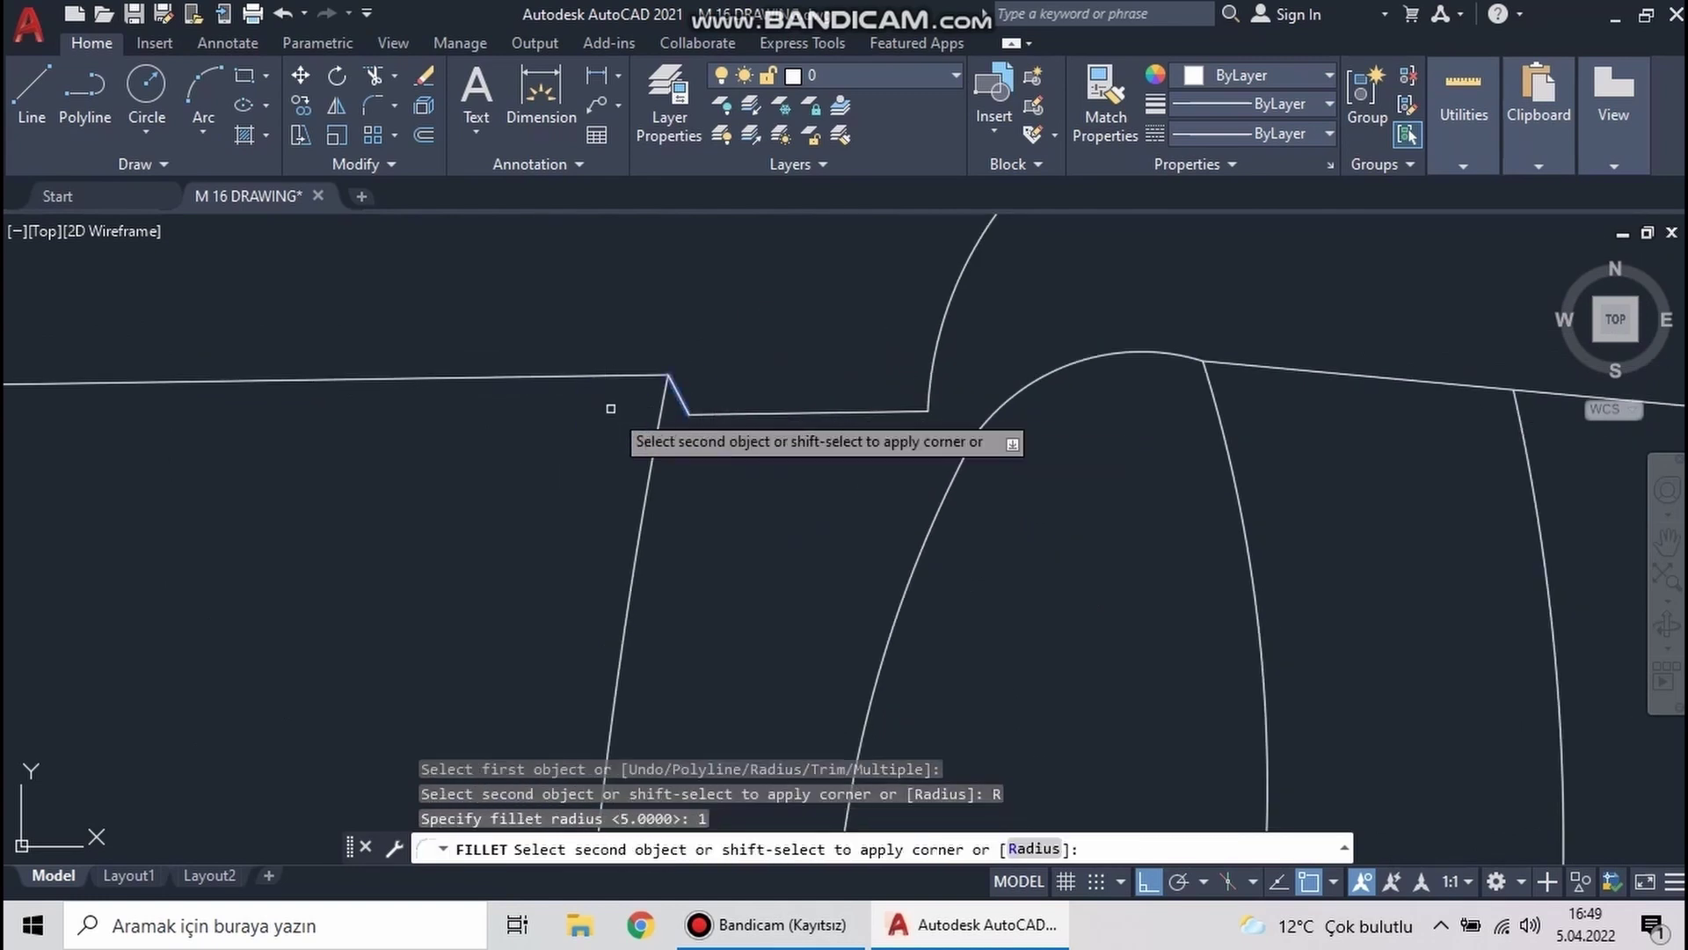
{"action": "key", "text": "Escape"}
{"action": "scroll", "coordinate": [648, 440], "scroll_direction": "up", "scroll_amount": 2}
{"action": "key", "text": "Return"}
{"action": "left_click", "coordinate": [649, 415]}
{"action": "left_click", "coordinate": [638, 473]}
{"action": "key", "text": "Escape"}
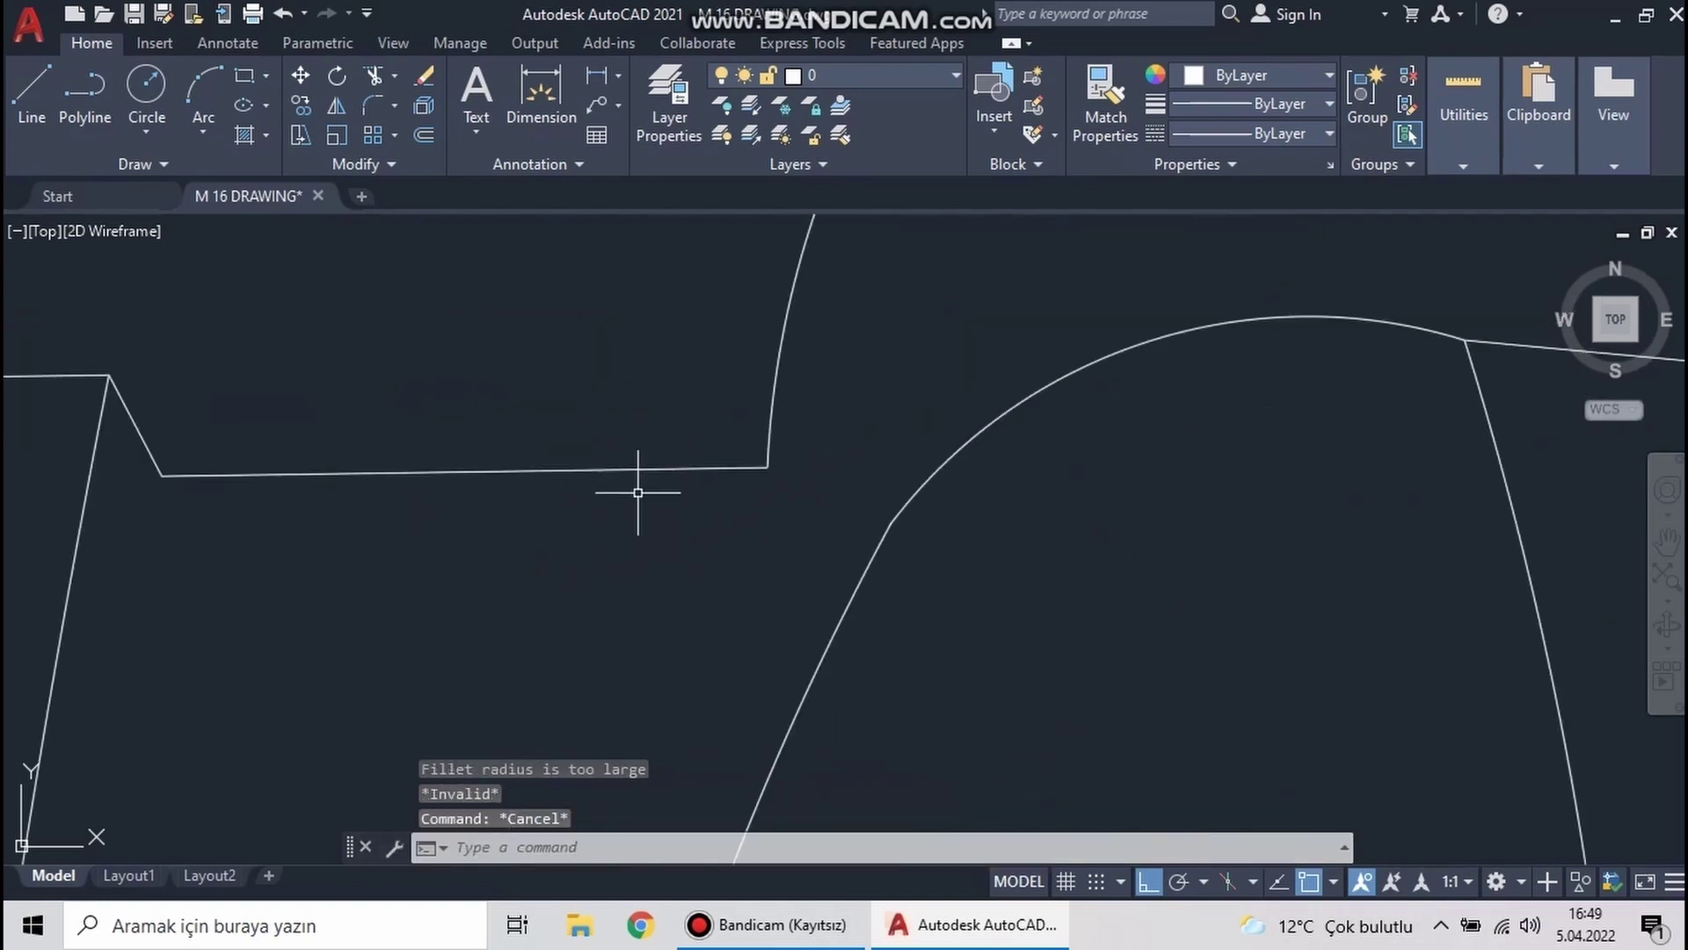
{"action": "key", "text": "Return"}
{"action": "scroll", "coordinate": [639, 493], "scroll_direction": "down", "scroll_amount": 2}
Set the fillet radius to 0.3 and round the corner at the horizontal line
{"action": "left_click", "coordinate": [746, 447]}
{"action": "type", "text": "R"}
{"action": "key", "text": "Return"}
{"action": "left_click", "coordinate": [788, 533]}
{"action": "key", "text": "Return"}
{"action": "scroll", "coordinate": [527, 528], "scroll_direction": "down", "scroll_amount": 3}
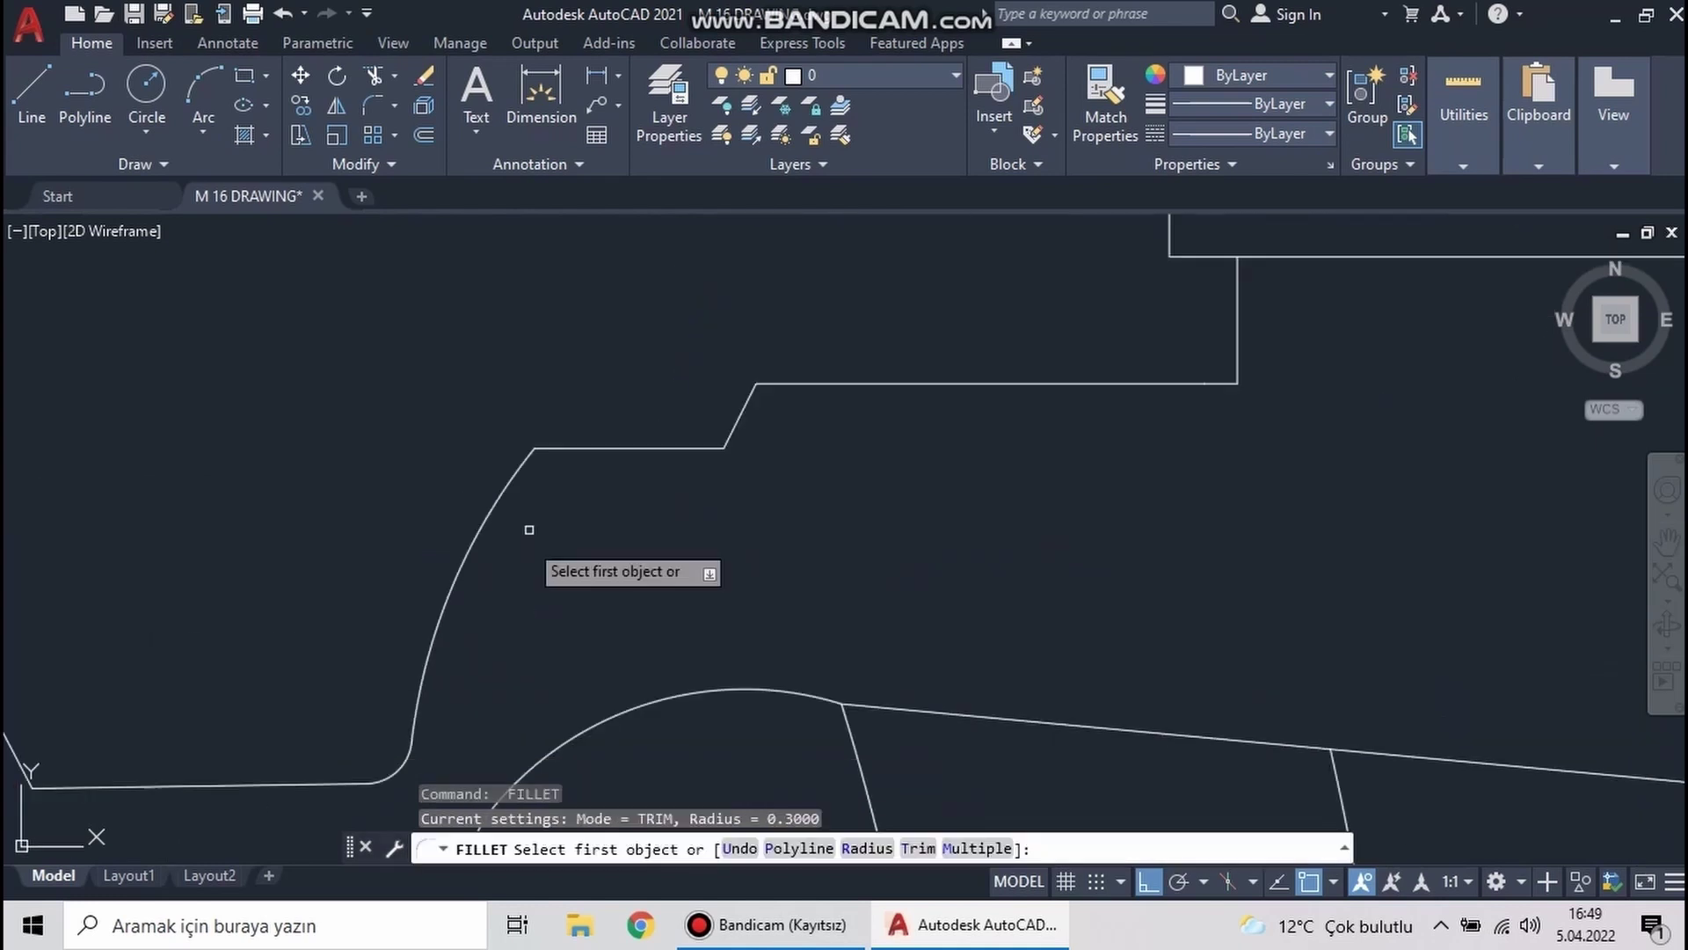
{"action": "scroll", "coordinate": [603, 482], "scroll_direction": "up", "scroll_amount": 2}
{"action": "scroll", "coordinate": [533, 563], "scroll_direction": "up", "scroll_amount": 2}
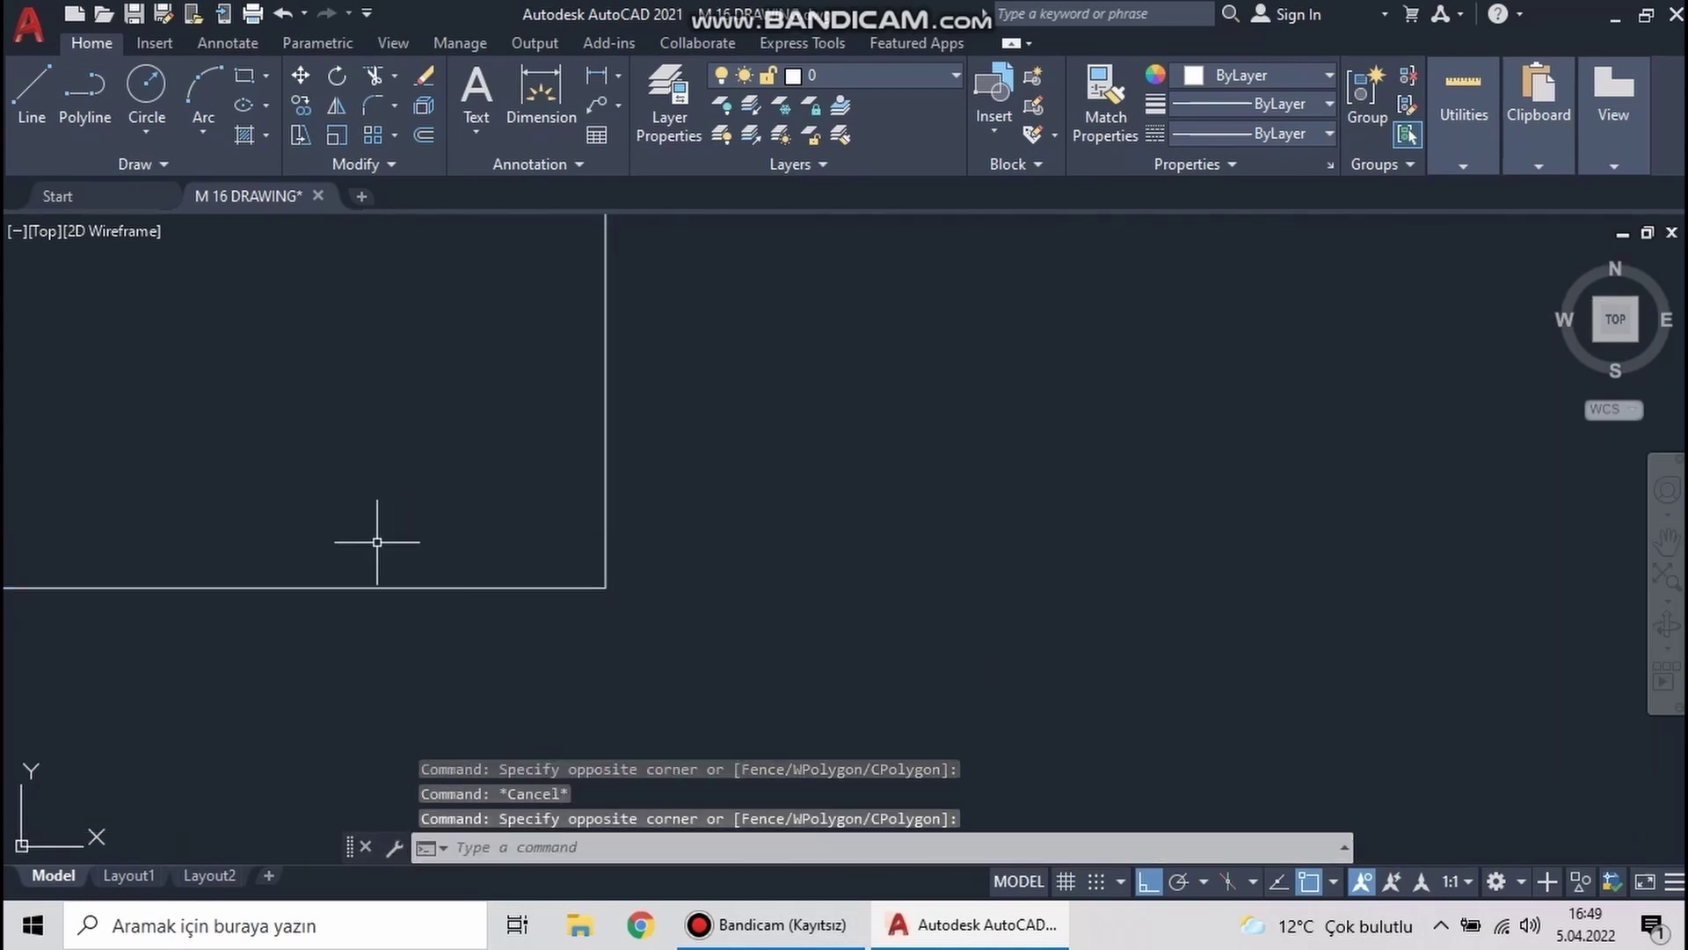
Explode the outline polyline and fillet another corner with radius 0.3
{"action": "left_click", "coordinate": [424, 105]}
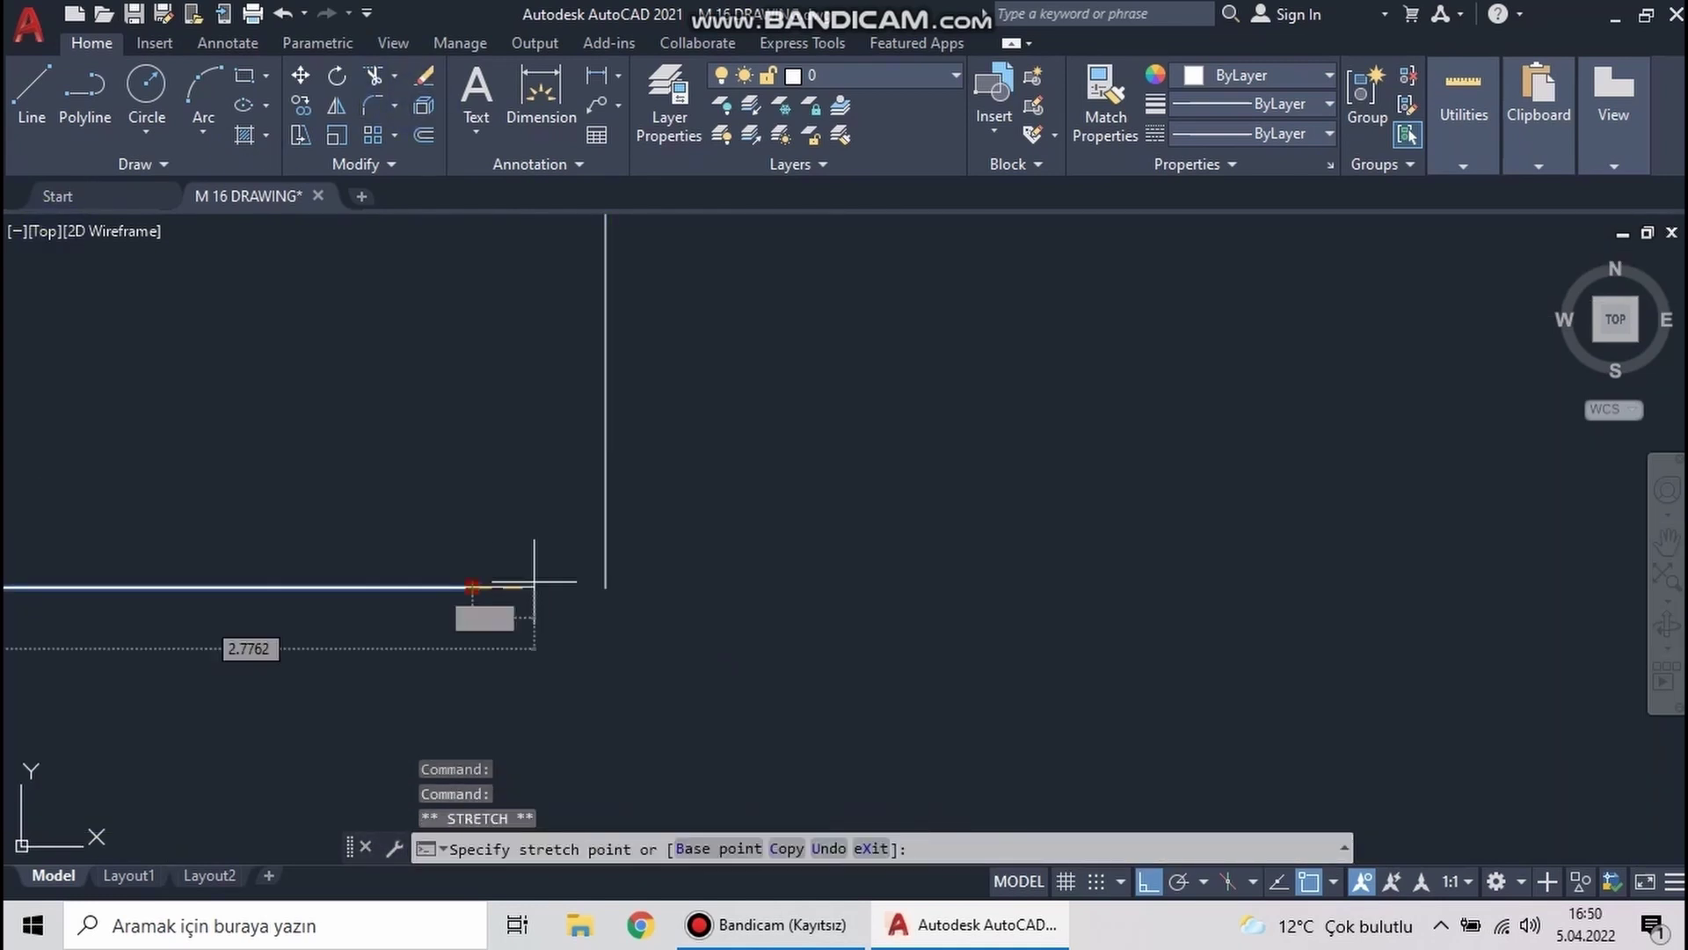
{"action": "left_click", "coordinate": [605, 440]}
{"action": "scroll", "coordinate": [660, 554], "scroll_direction": "down", "scroll_amount": 2}
{"action": "left_click", "coordinate": [678, 366]}
{"action": "scroll", "coordinate": [509, 460], "scroll_direction": "up", "scroll_amount": 2}
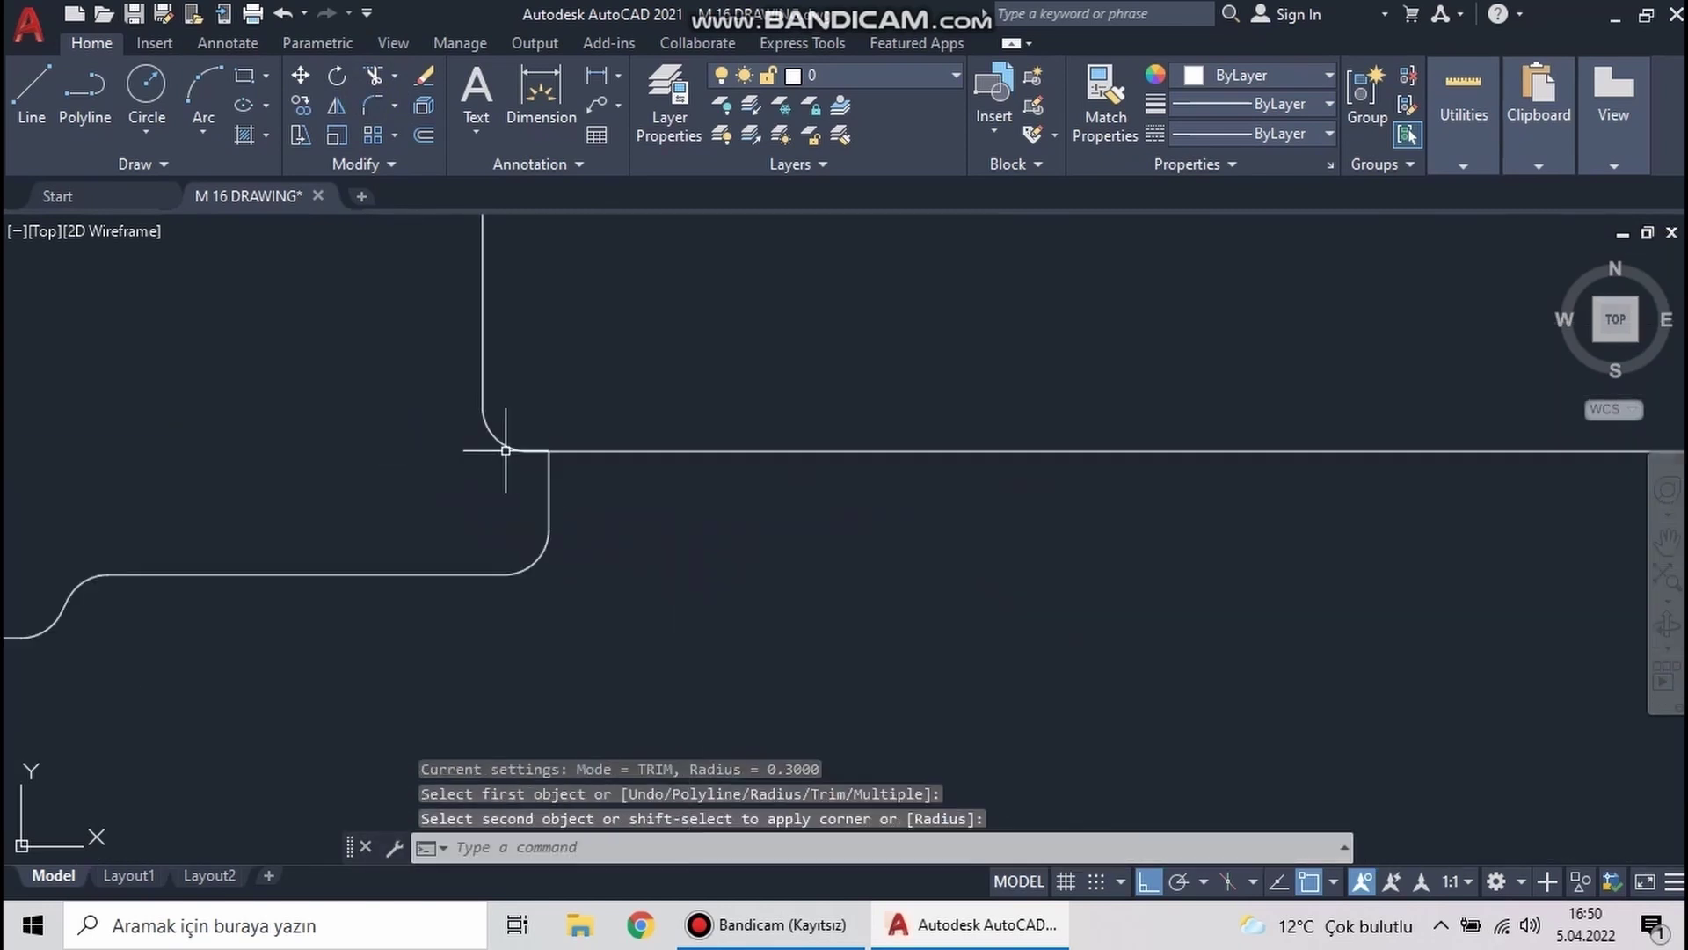
{"action": "scroll", "coordinate": [241, 573], "scroll_direction": "up", "scroll_amount": 2}
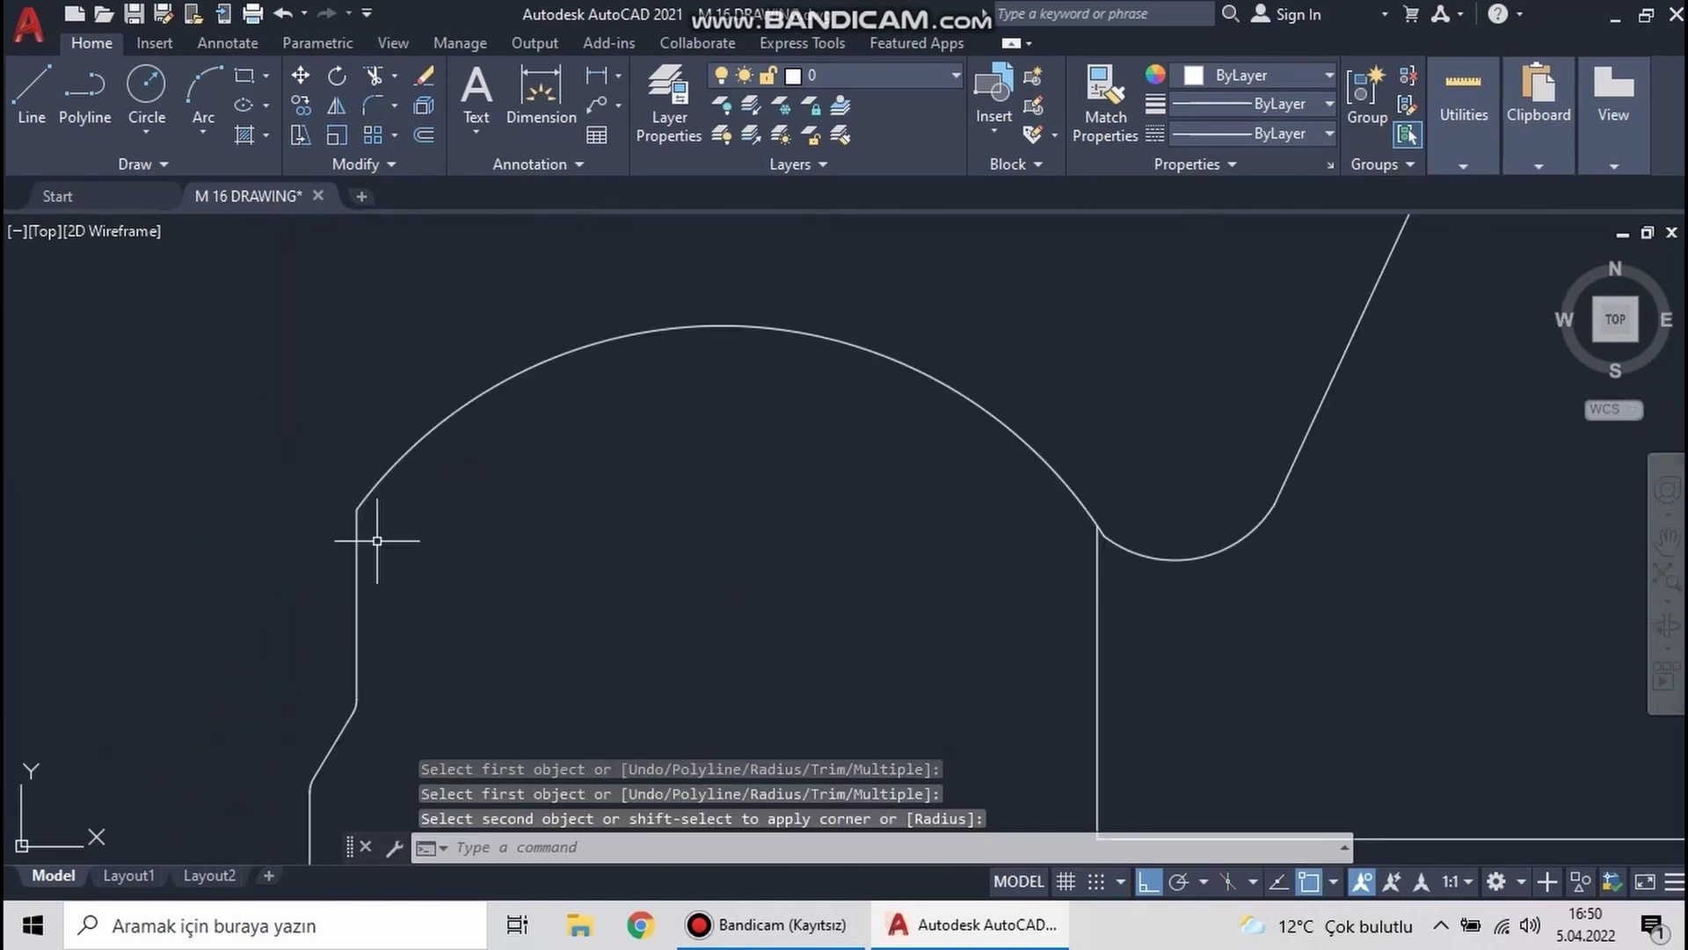
{"action": "scroll", "coordinate": [377, 541], "scroll_direction": "down", "scroll_amount": 3}
{"action": "scroll", "coordinate": [527, 527], "scroll_direction": "down", "scroll_amount": 2}
{"action": "scroll", "coordinate": [558, 592], "scroll_direction": "up", "scroll_amount": 4}
{"action": "scroll", "coordinate": [558, 488], "scroll_direction": "down", "scroll_amount": 2}
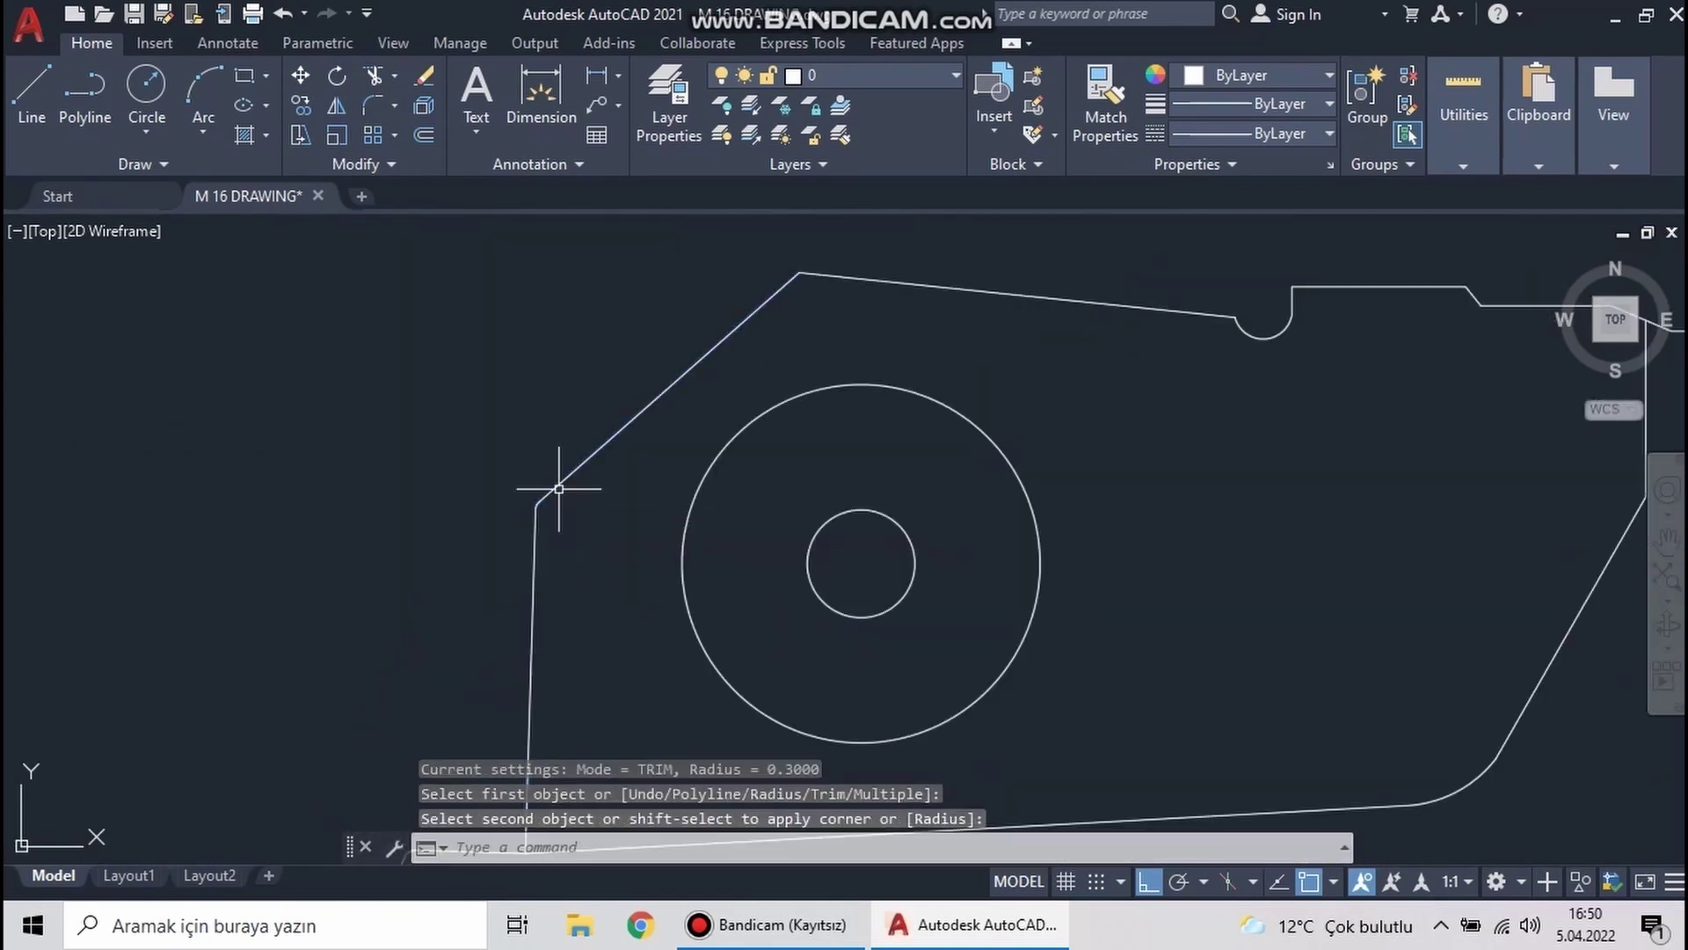
{"action": "scroll", "coordinate": [1264, 321], "scroll_direction": "up", "scroll_amount": 5}
{"action": "key", "text": "Return"}
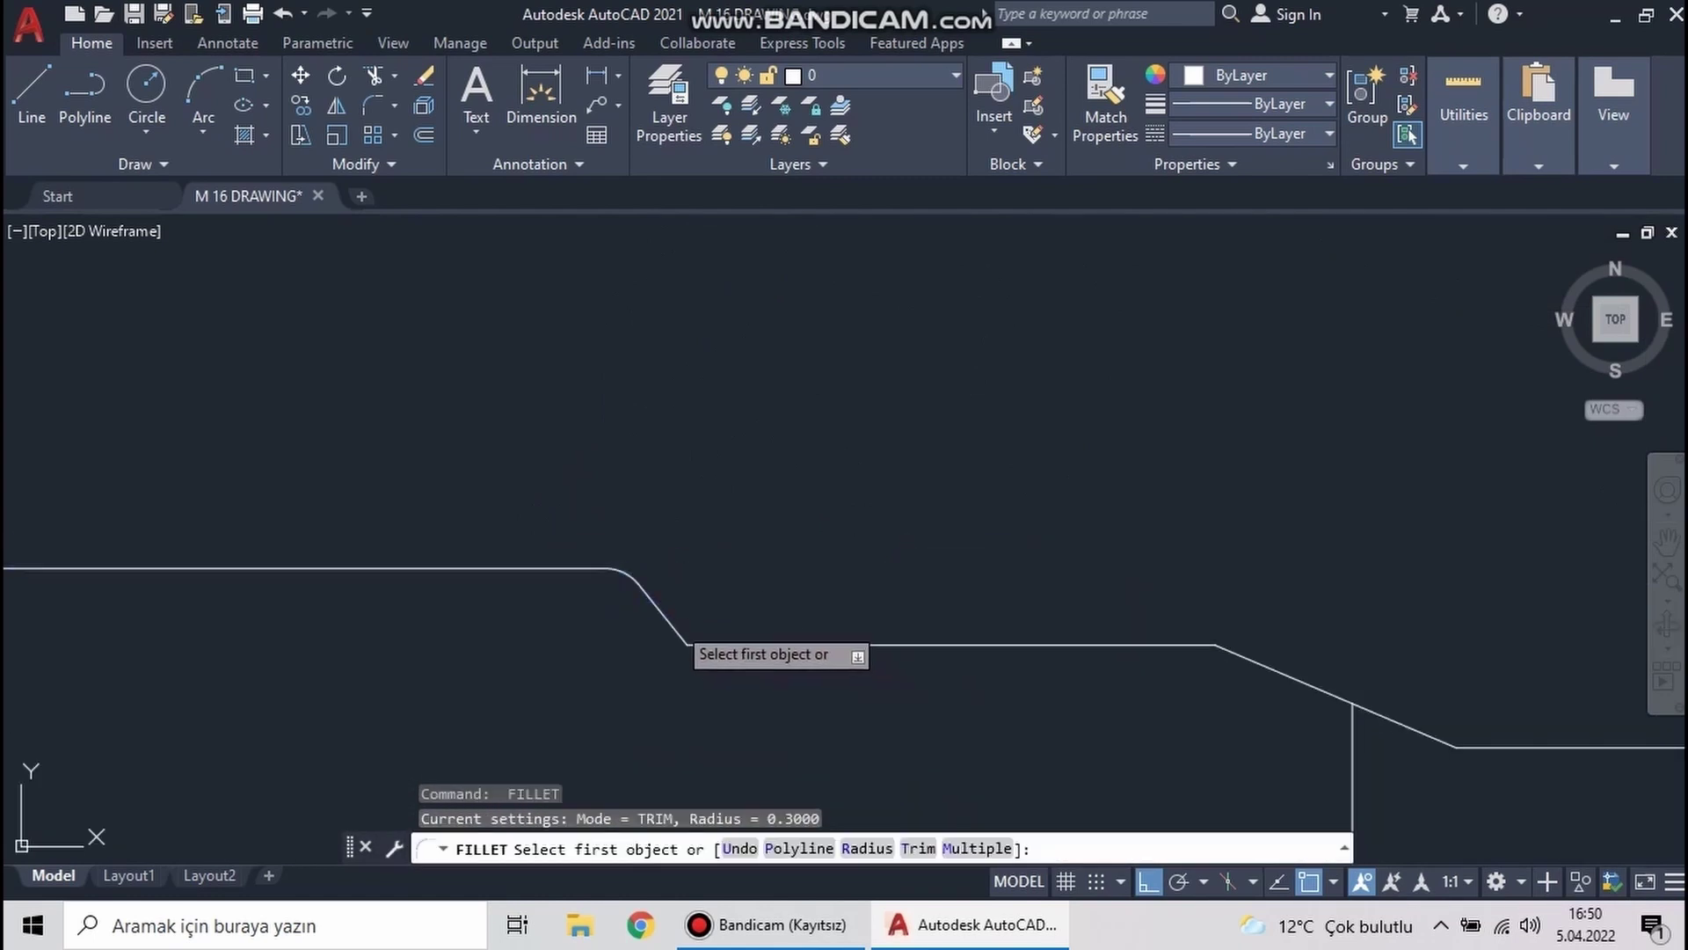